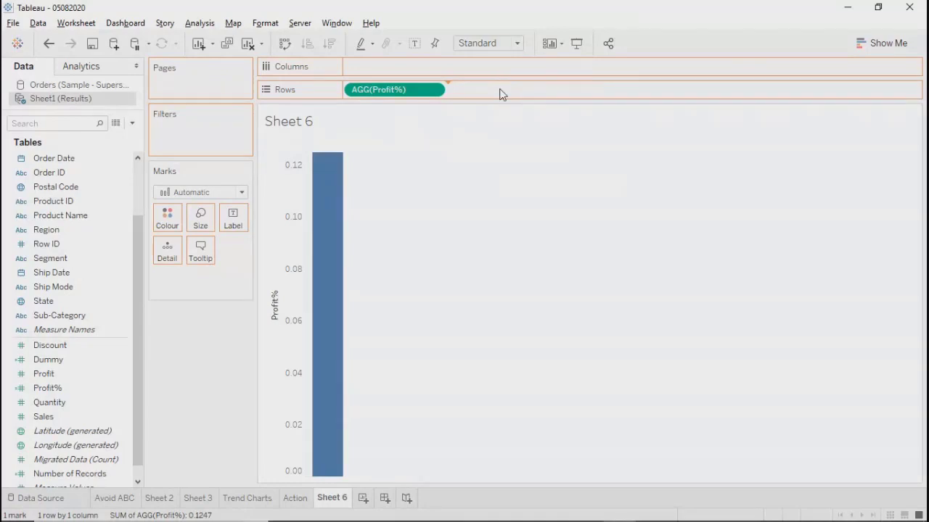
Step: Plot Profit% and Sales by year of Order Date, with the marks coloured by Segment
drag(53, 166, 385, 68)
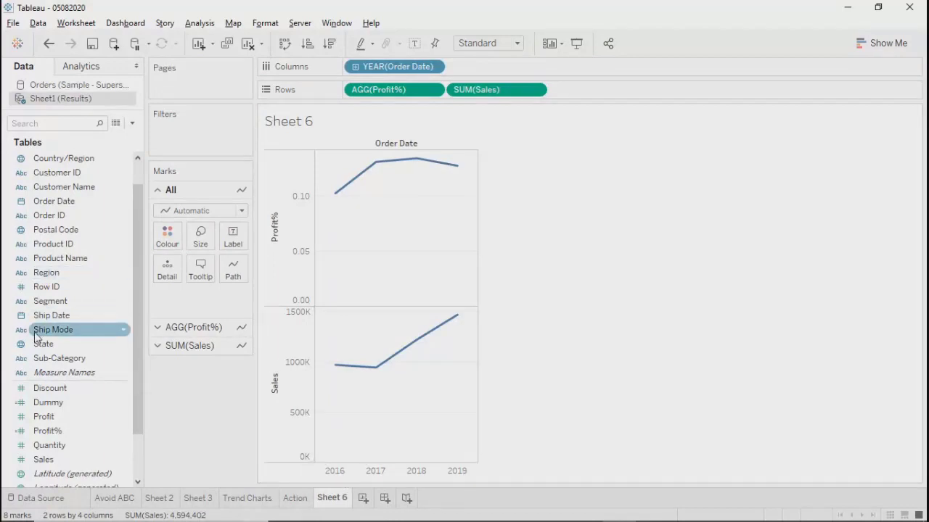
drag(46, 301, 161, 246)
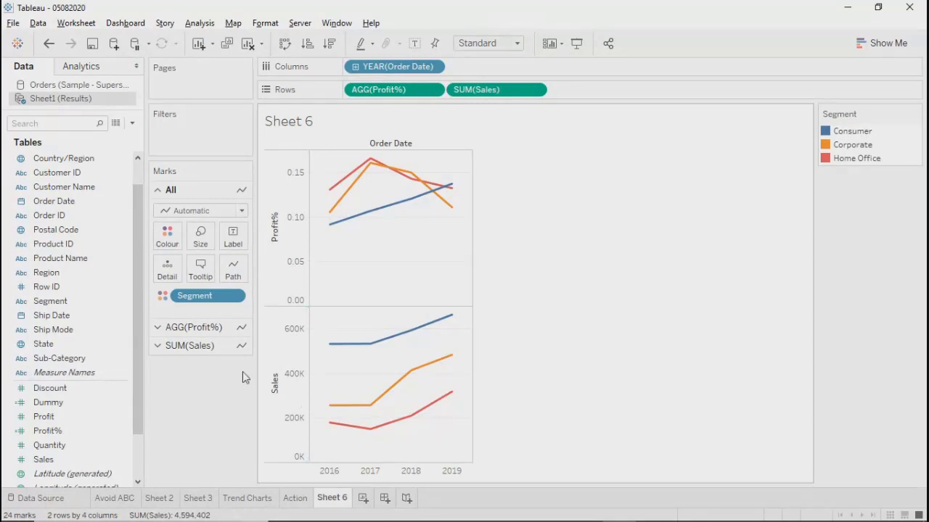
Step: Combine the Sales and Profit% charts into one dual-axis chart and widen its year columns
right_click(294, 359)
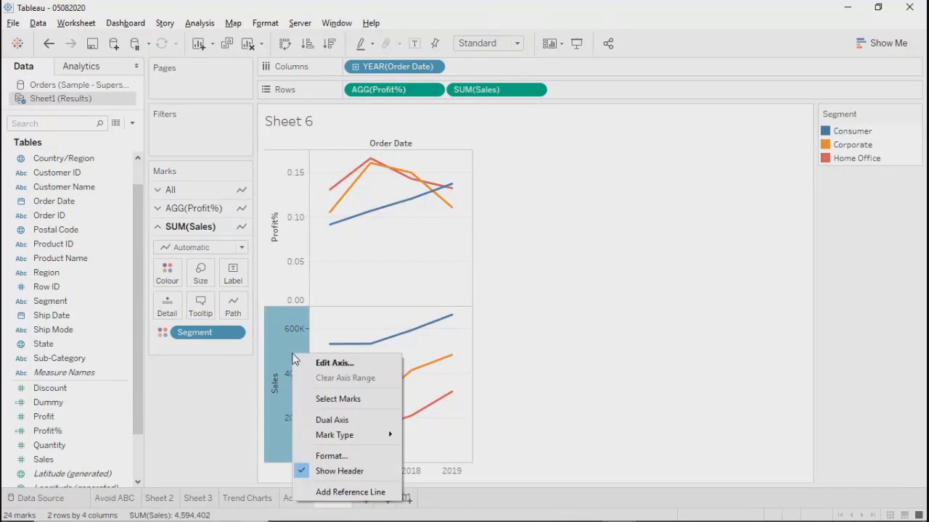
click(344, 423)
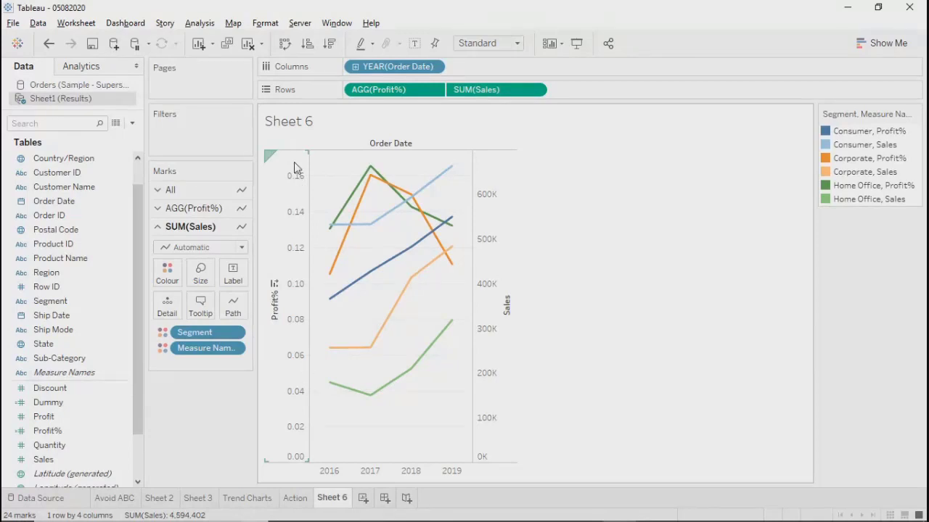
click(270, 410)
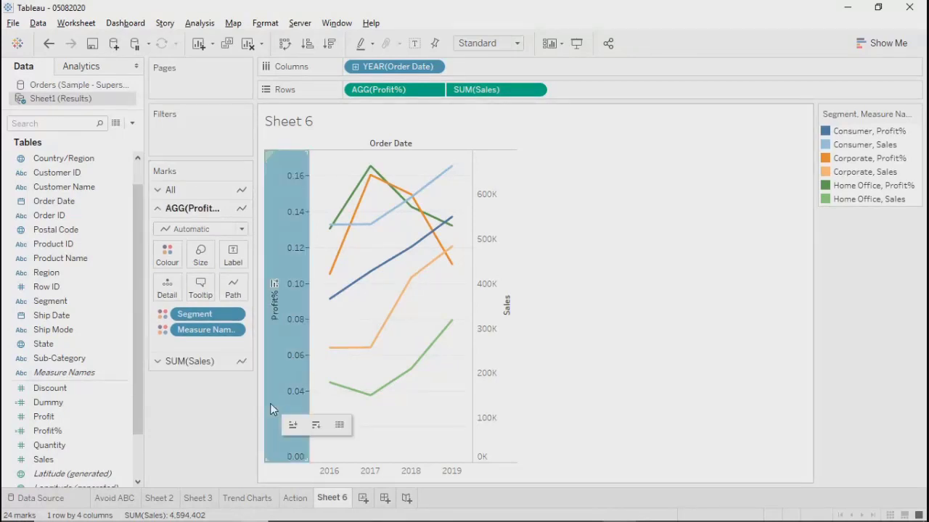
click(616, 371)
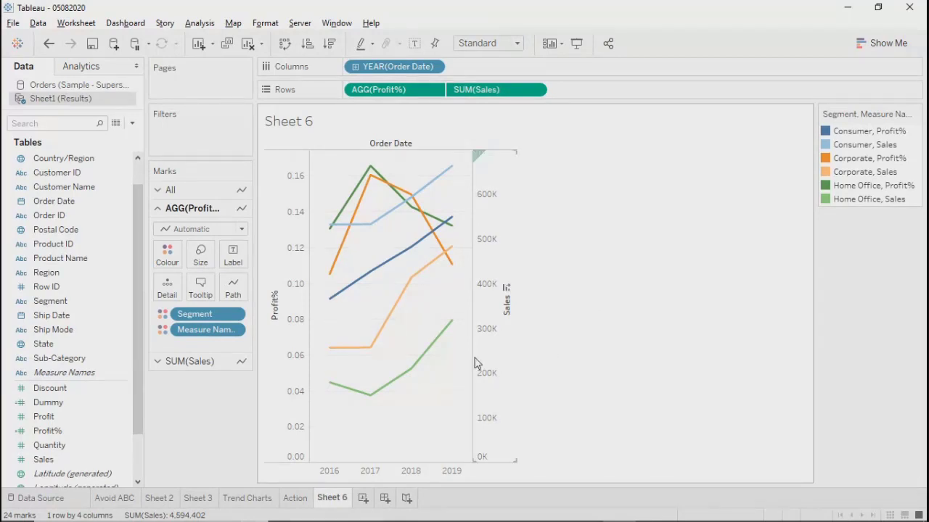
drag(472, 357, 667, 373)
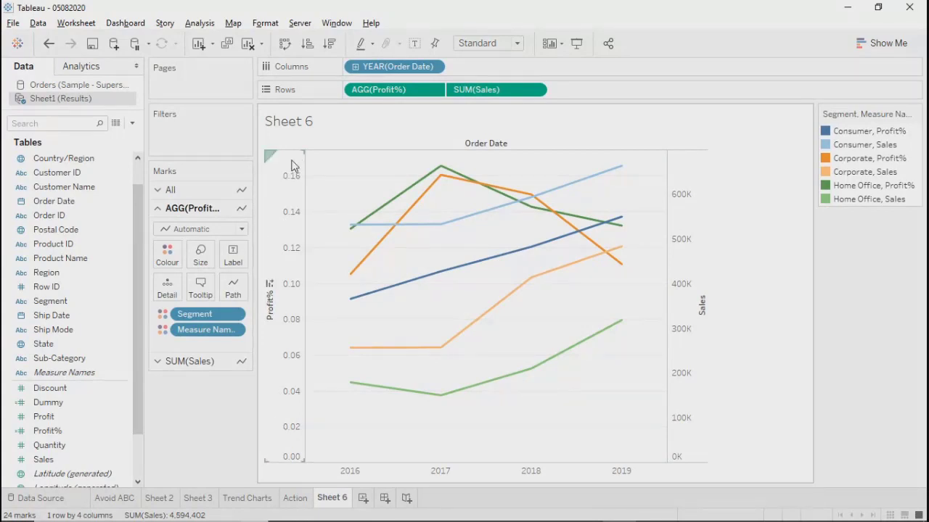
Step: Change the mark type of the Profit% measure to Bar
mouse_move(445, 169)
click(205, 231)
click(177, 242)
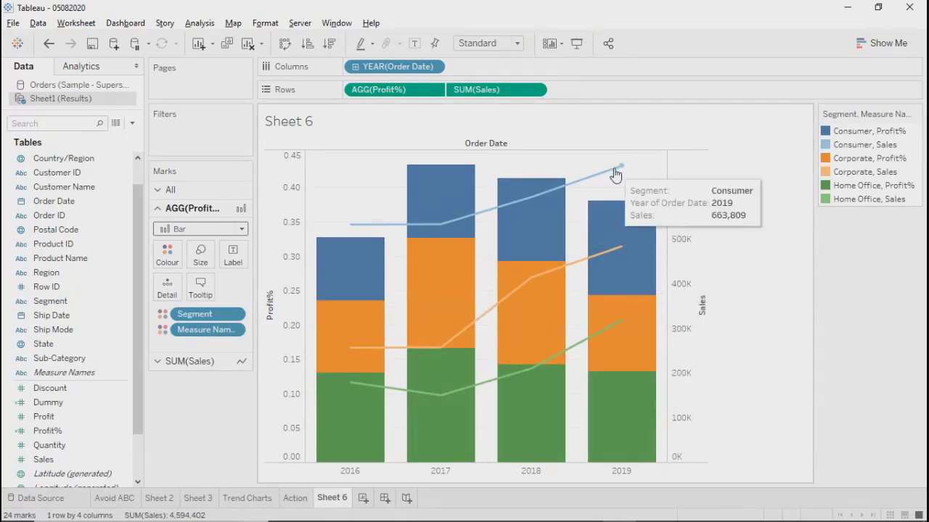
Step: Show mark labels on both the Profit% bars and the Sales lines
click(233, 254)
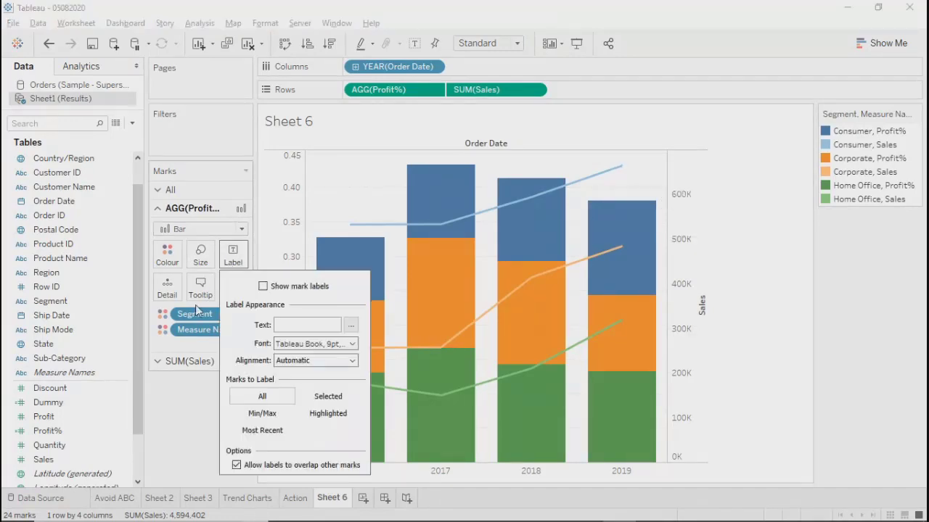
click(191, 191)
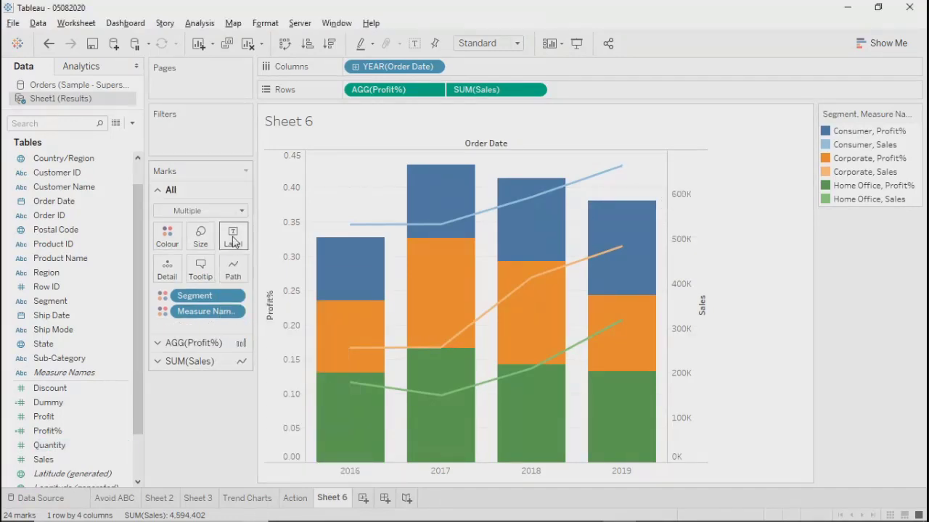
click(233, 237)
click(262, 268)
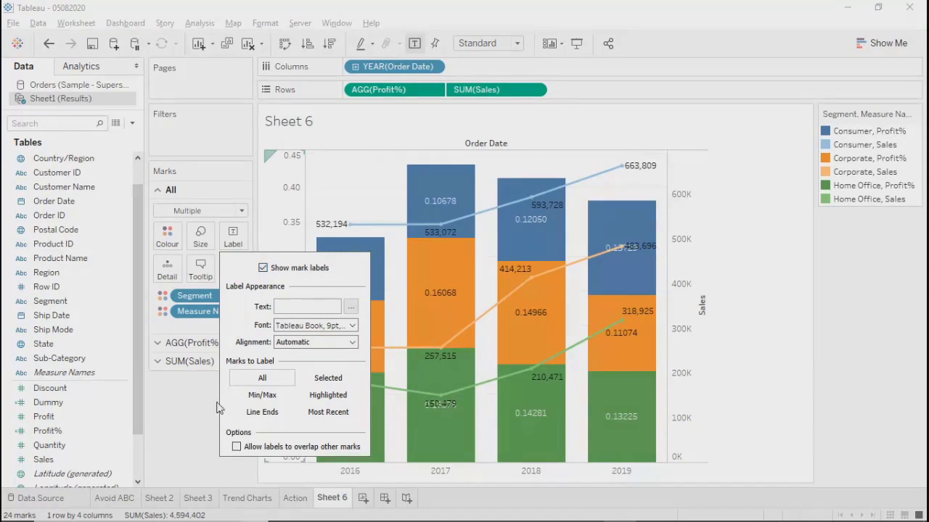
Step: Label the Profit% bars with Profit% and format the values as percentages with one decimal place
click(193, 343)
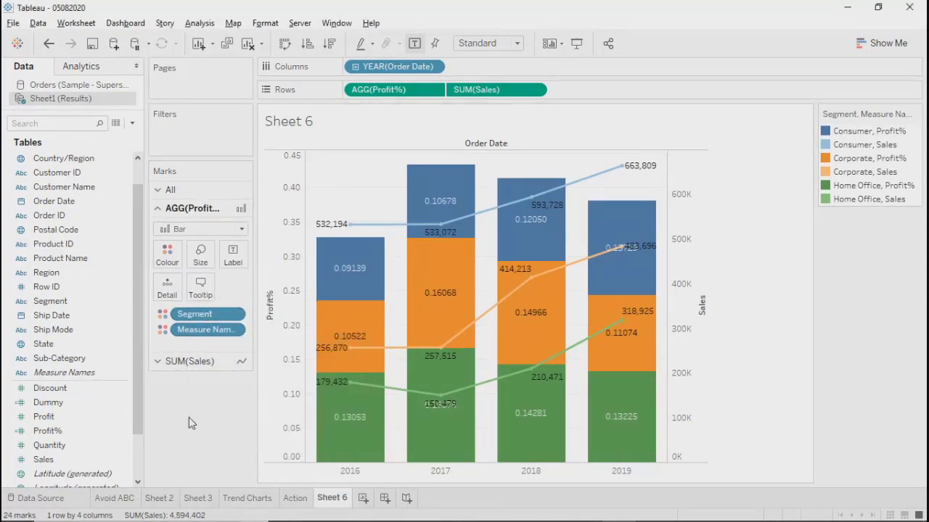
mouse_move(325, 278)
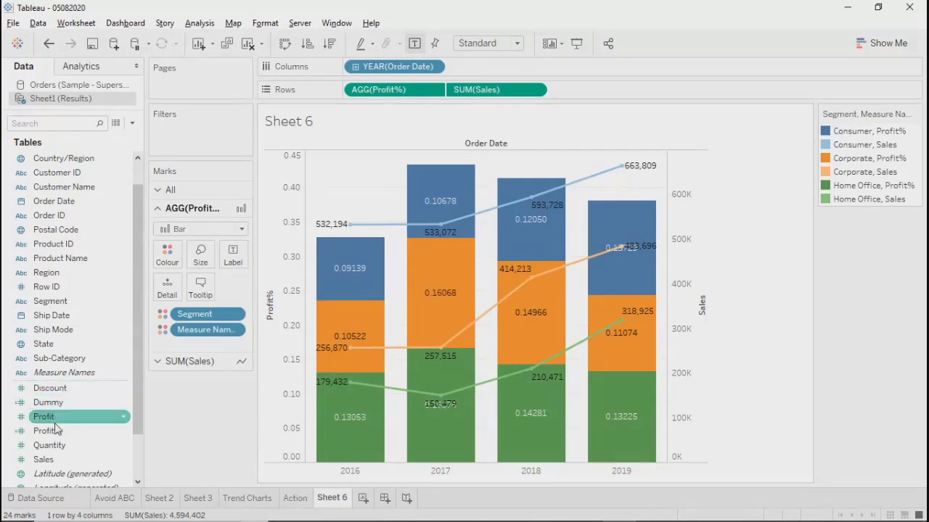
drag(51, 433, 232, 258)
click(238, 345)
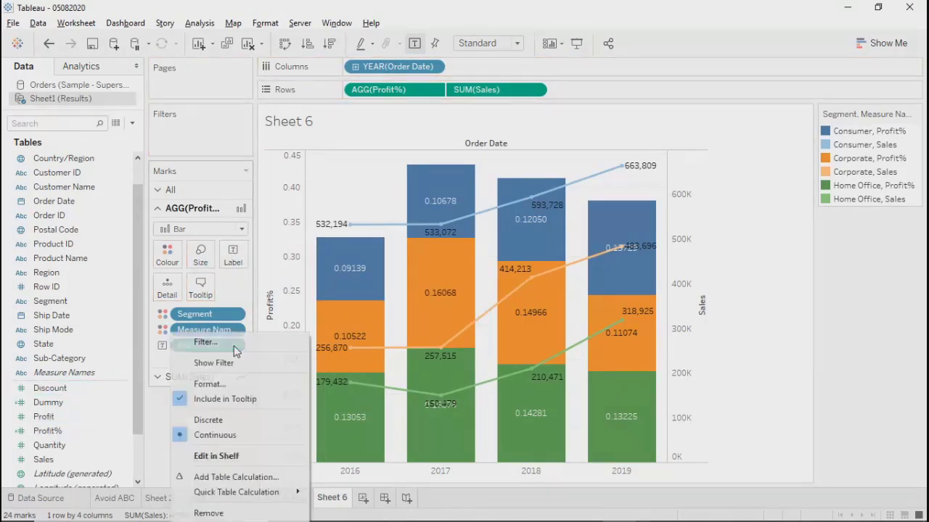
click(210, 384)
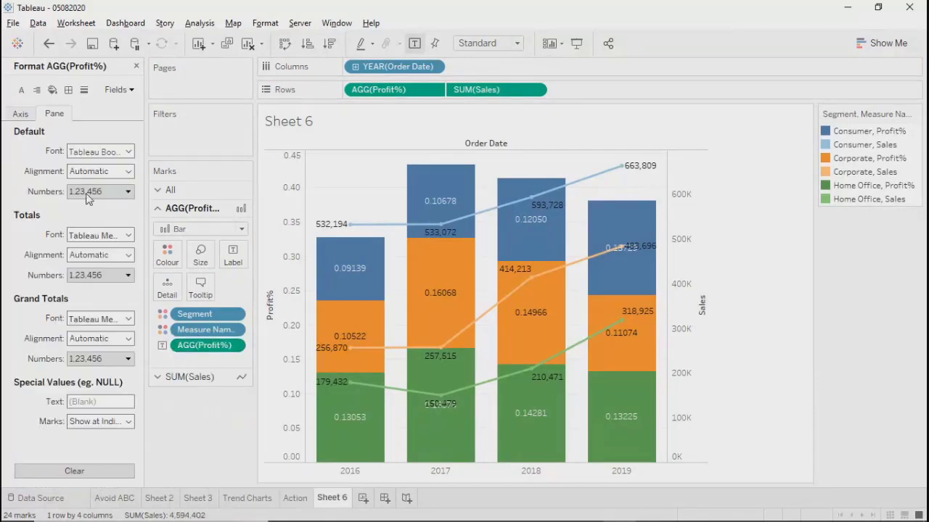
click(89, 194)
click(95, 276)
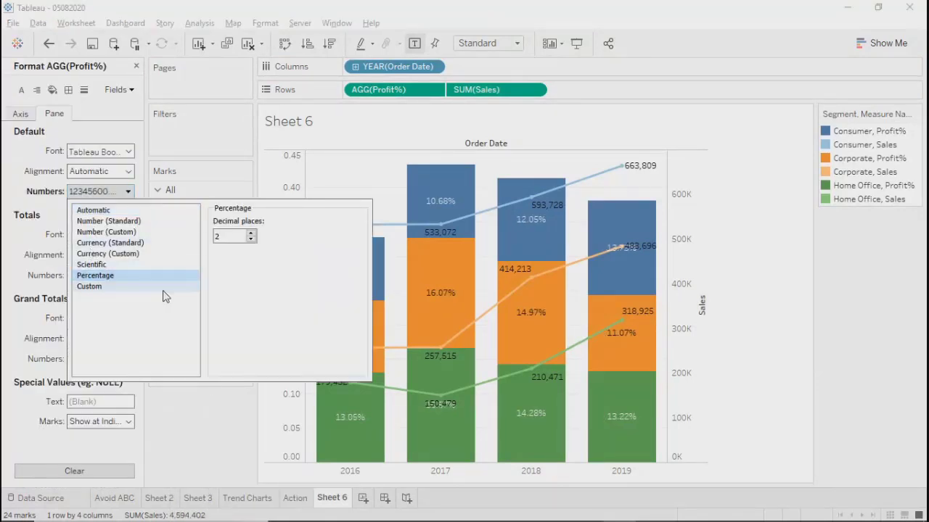
click(251, 240)
click(208, 399)
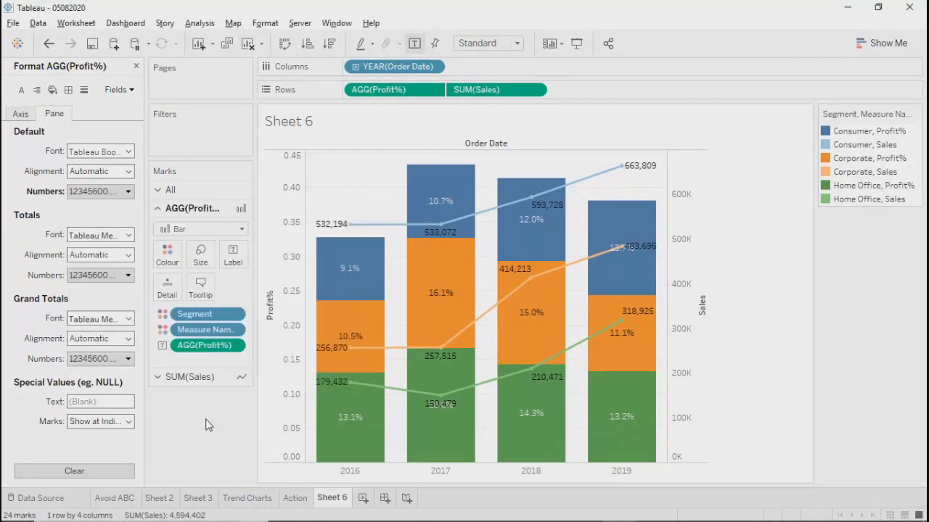
Step: Reduce the mark size of the Profit% bars to make them narrower
click(204, 263)
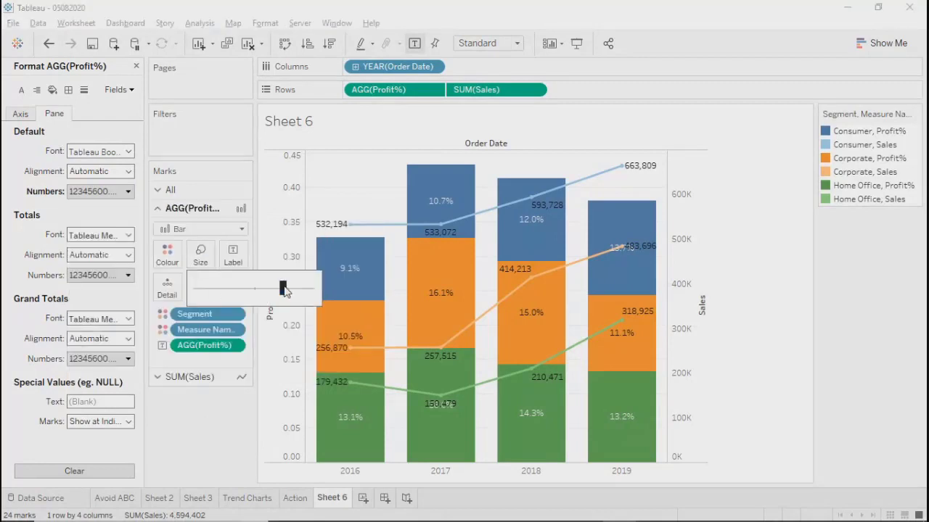
drag(281, 289, 248, 296)
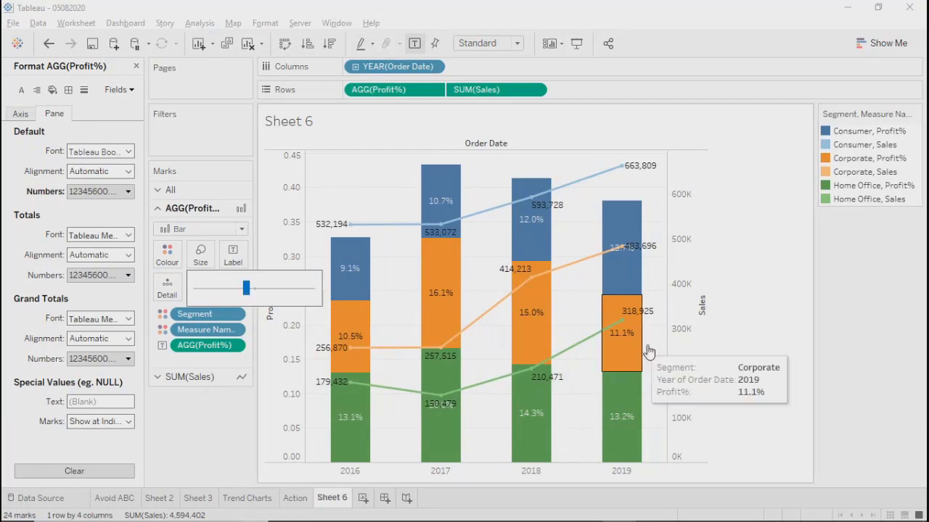
click(737, 353)
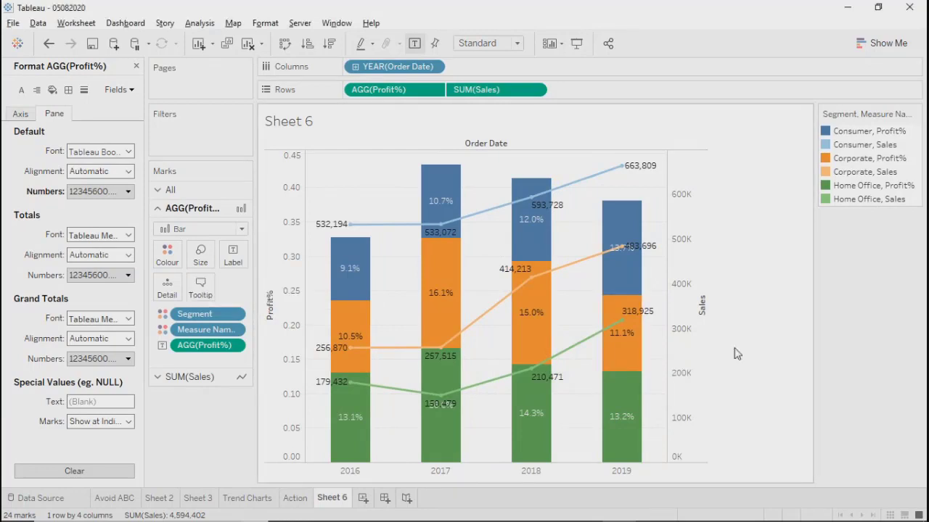
Step: Change the Order Date level in the columns from year to continuous month
mouse_move(350, 267)
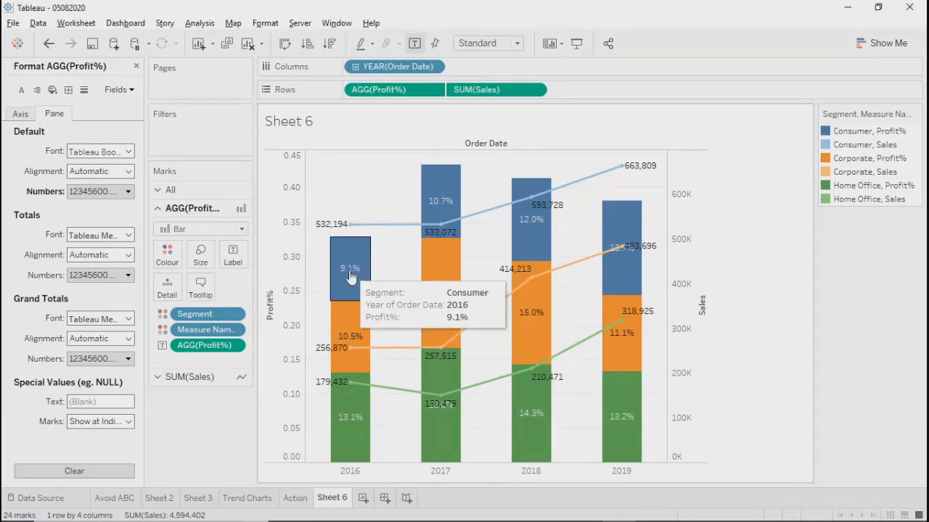
mouse_move(344, 384)
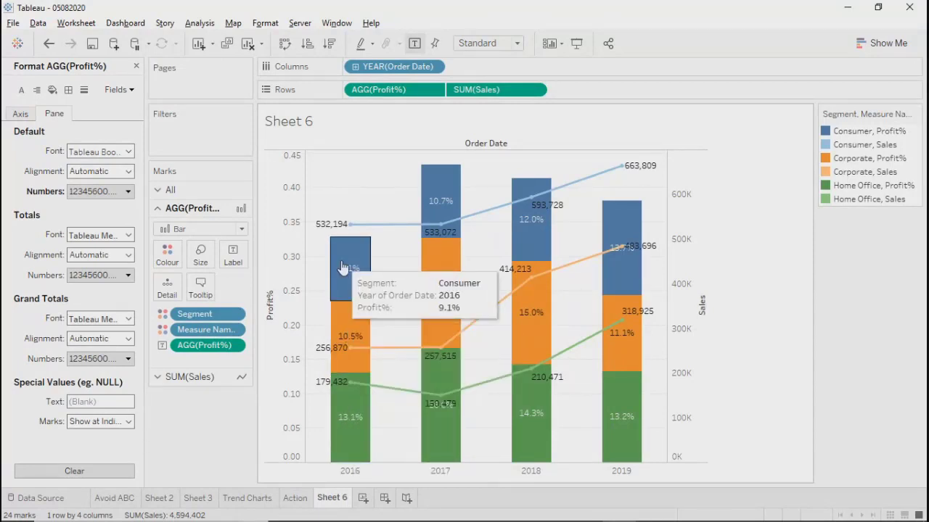
mouse_move(351, 342)
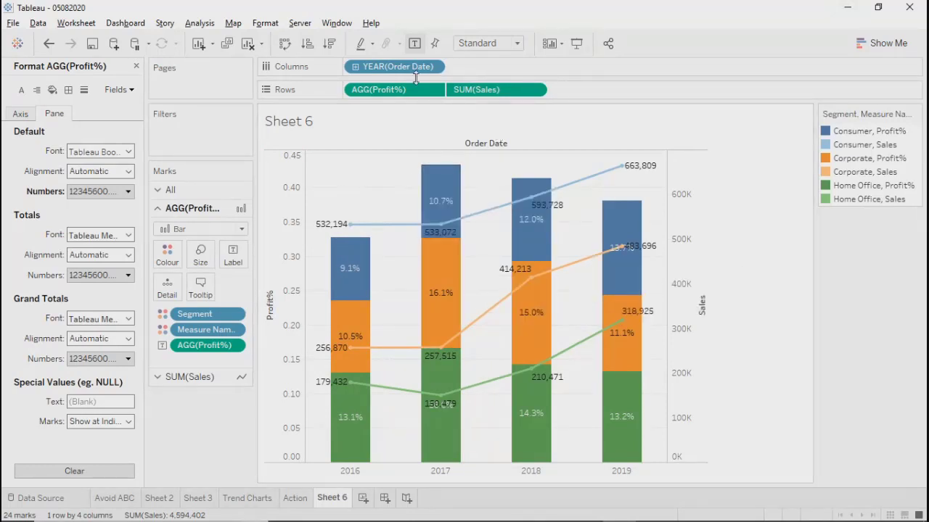
click(435, 66)
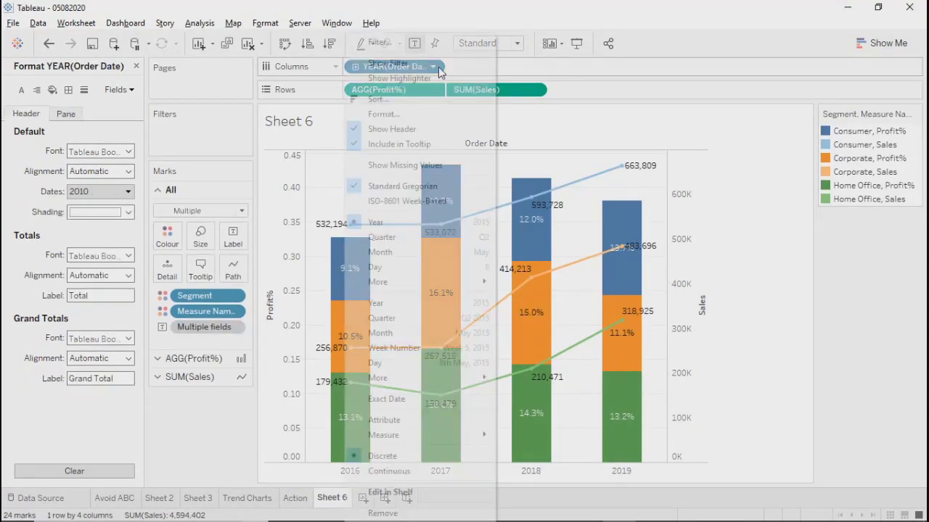
click(409, 336)
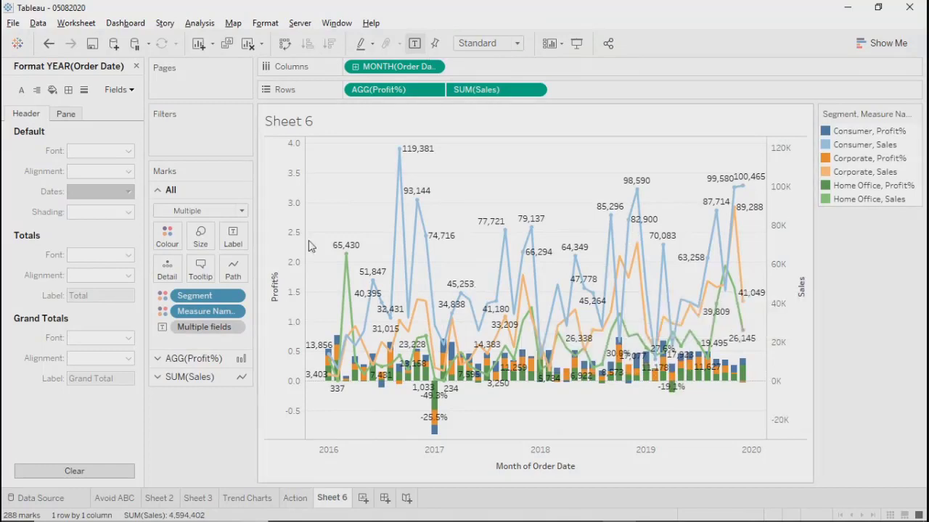
Step: Set the mark label font size to 7 for all marks
click(233, 236)
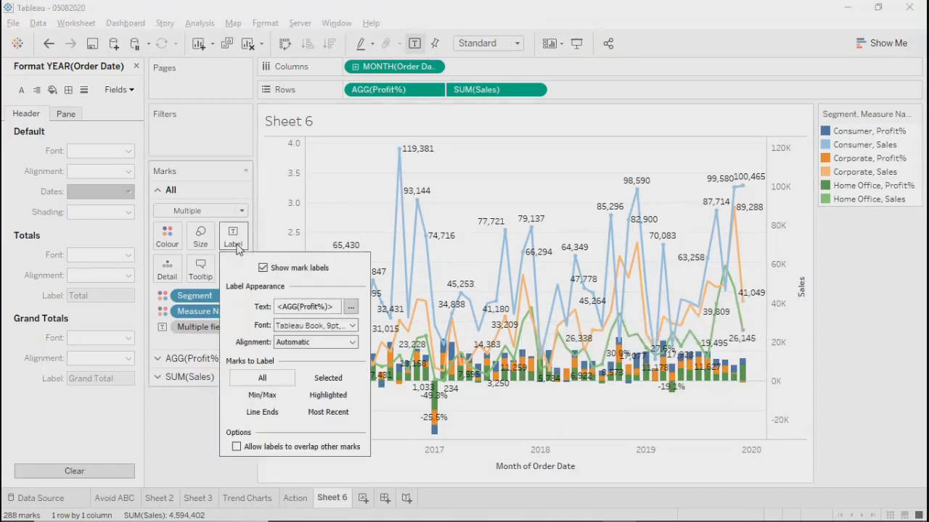
click(324, 330)
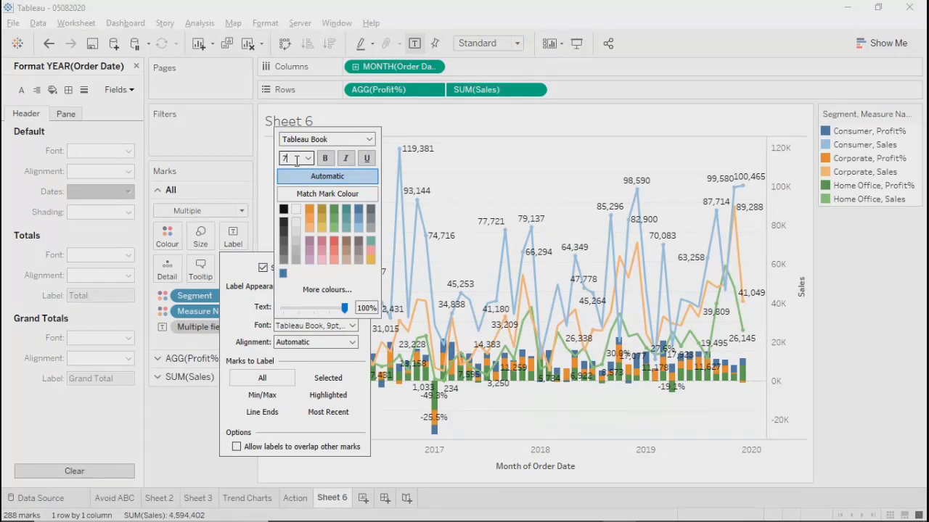
click(204, 428)
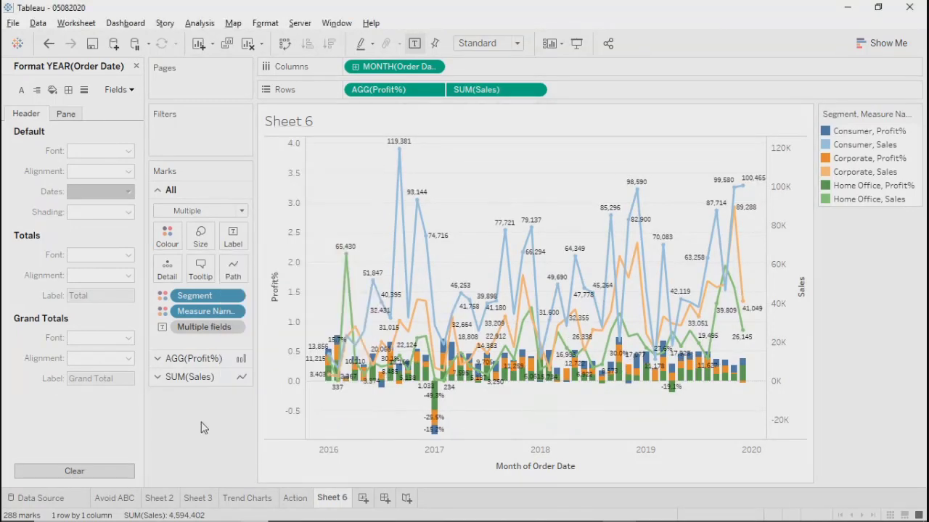
Step: Preview the sheet in presentation mode, return to editing and close the formatting pane
click(576, 46)
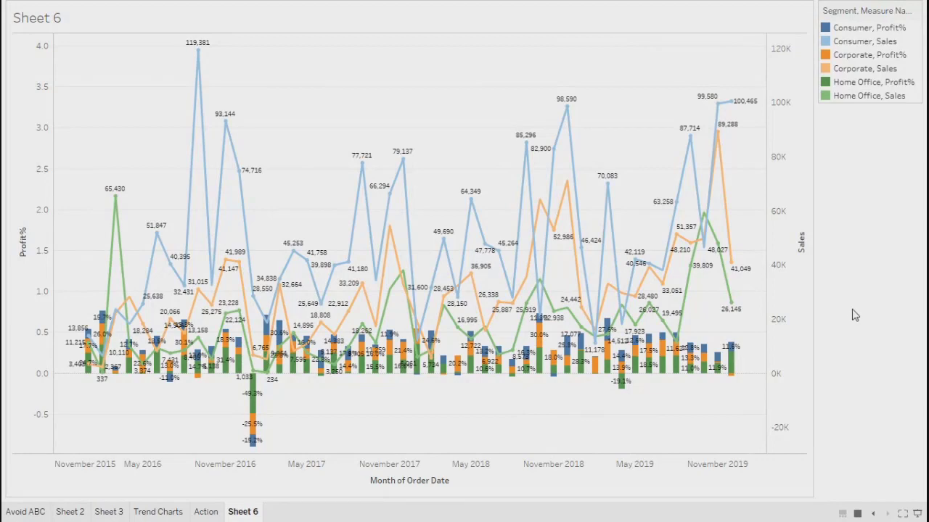
key(Escape)
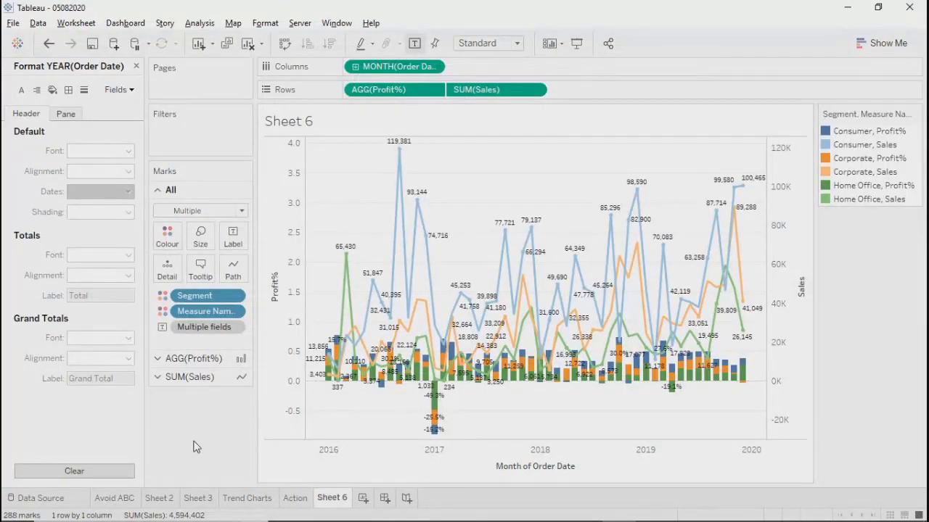
mouse_move(331, 503)
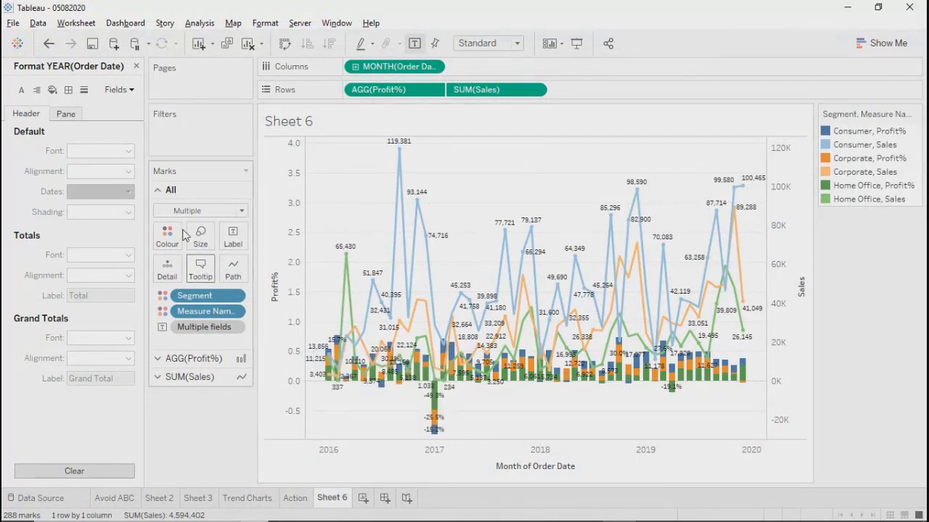
click(136, 66)
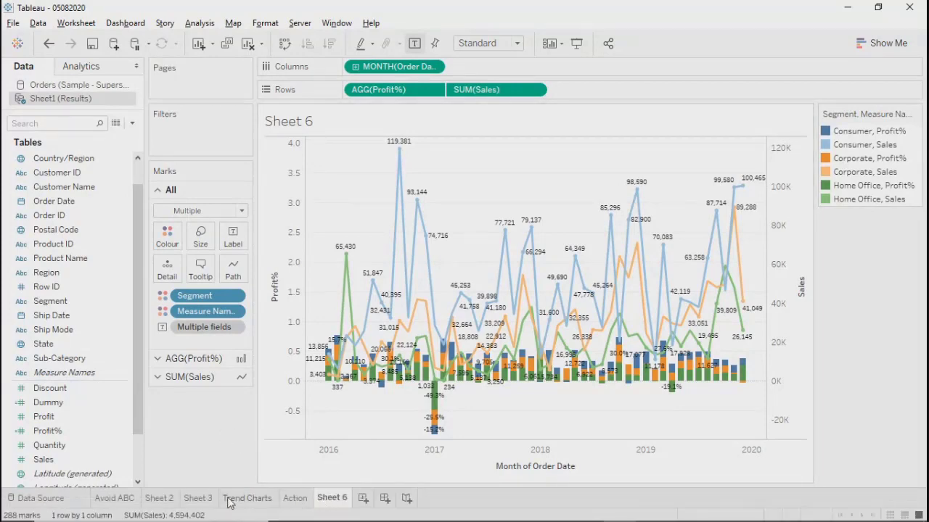
click(197, 499)
click(160, 499)
click(125, 499)
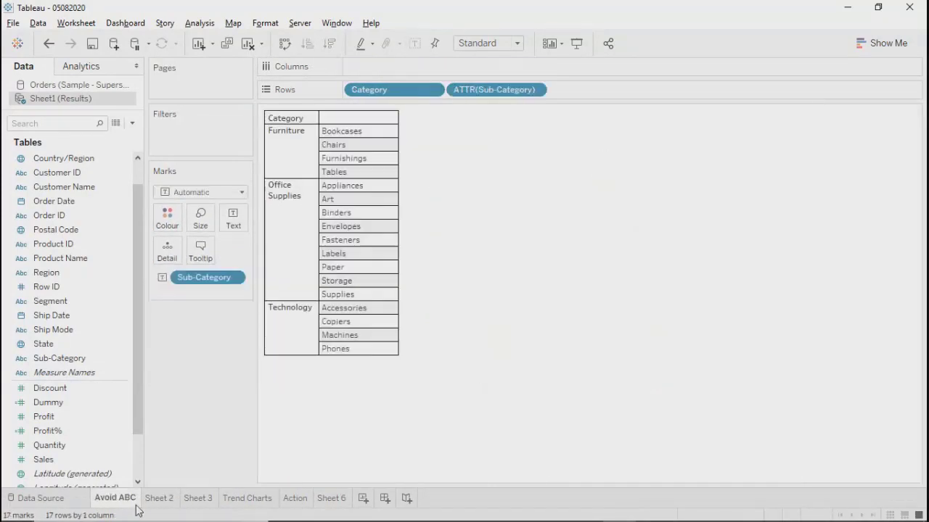
click(331, 498)
Step: Create a new worksheet and add Profit and Sales to its rows
click(363, 498)
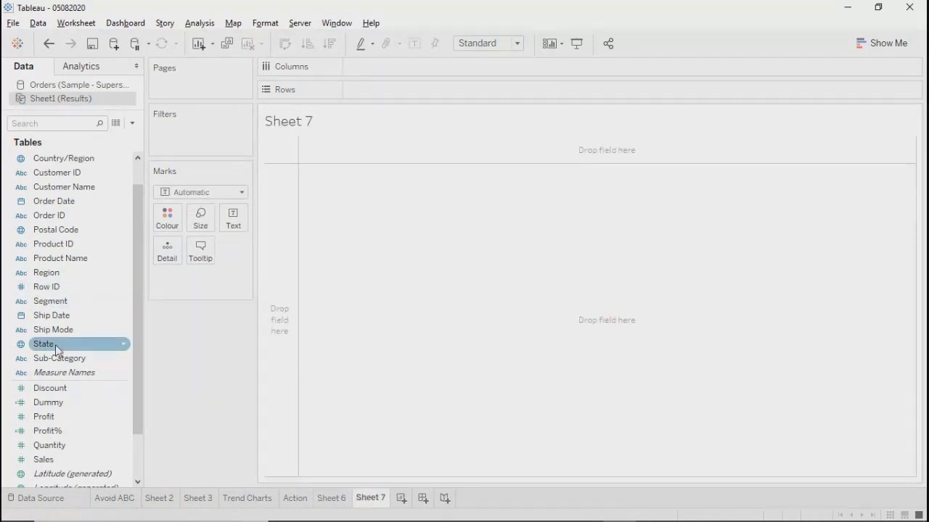
drag(43, 420, 381, 88)
drag(44, 459, 544, 96)
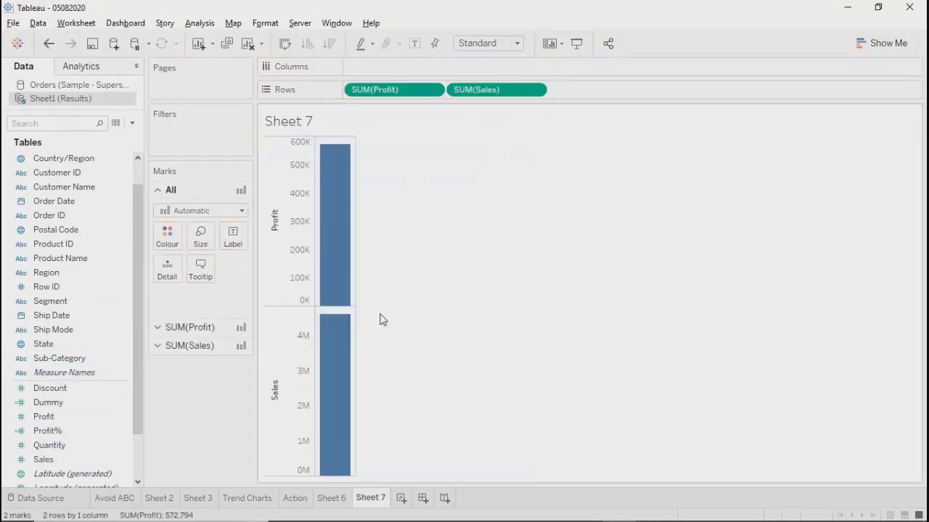
Step: Turn Sales into a dual axis with Profit on Sheet 7 and compare the two axes
right_click(275, 356)
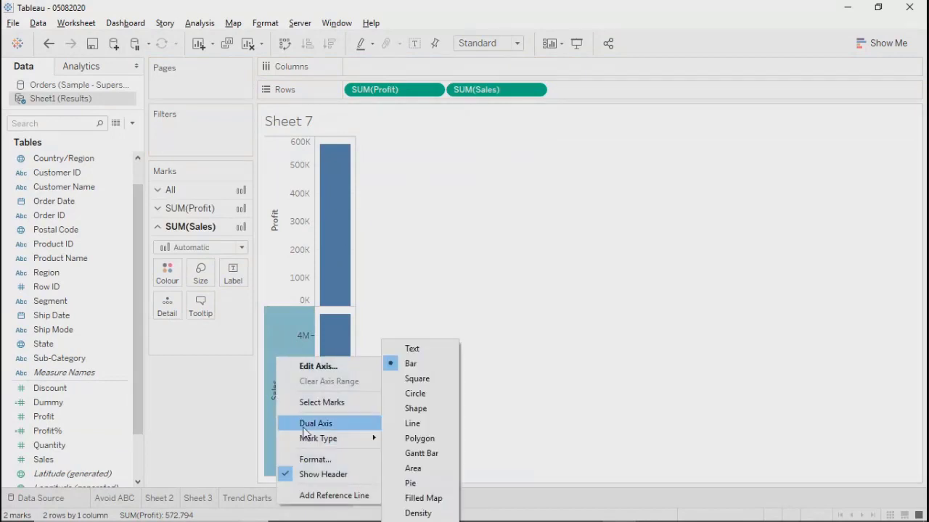
click(316, 424)
click(210, 402)
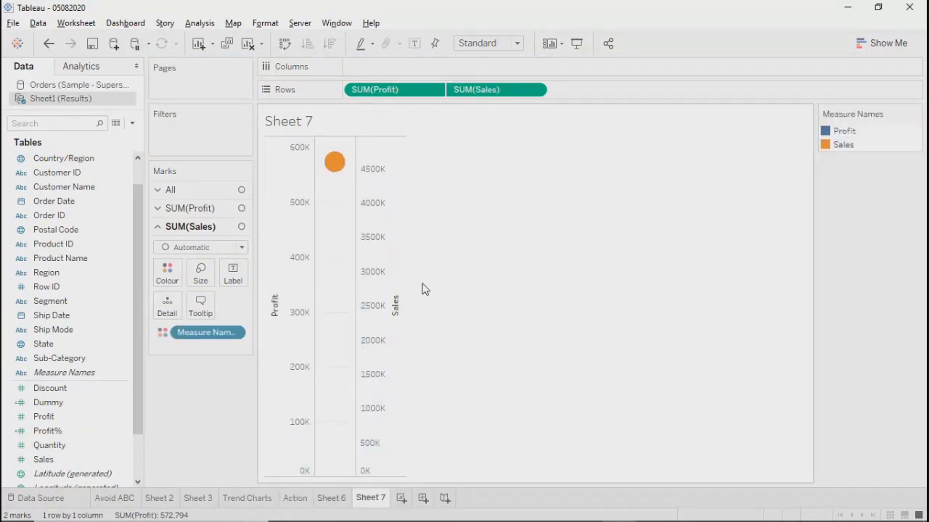
click(274, 314)
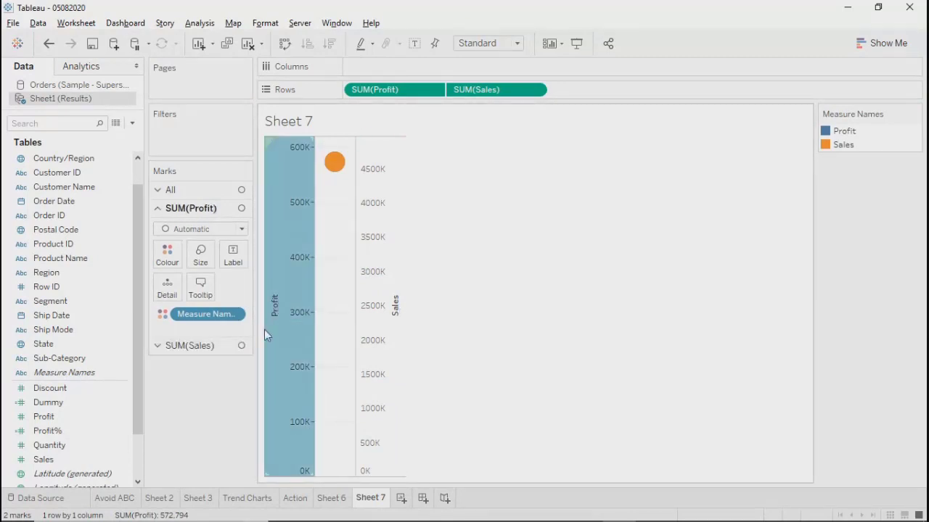
click(394, 319)
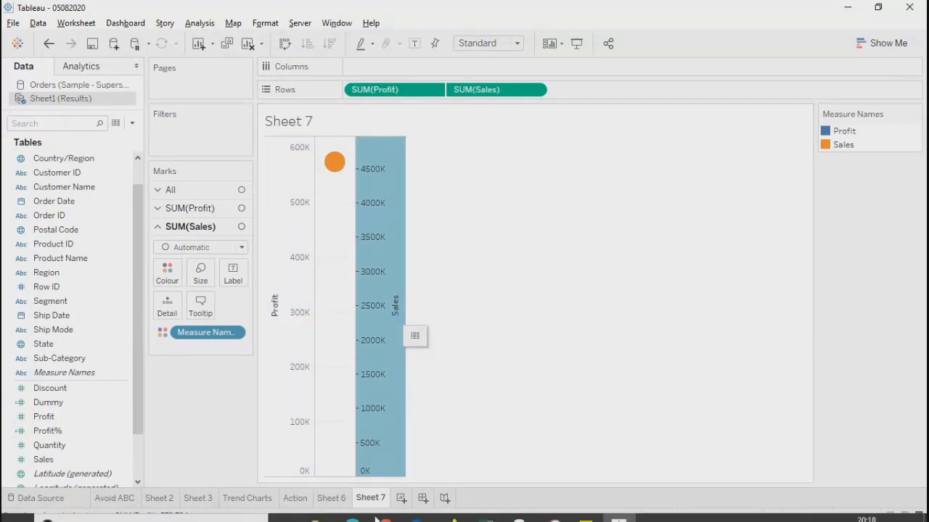
Step: On Sheet 6, change the Order Date level in the columns to continuous quarter
click(333, 499)
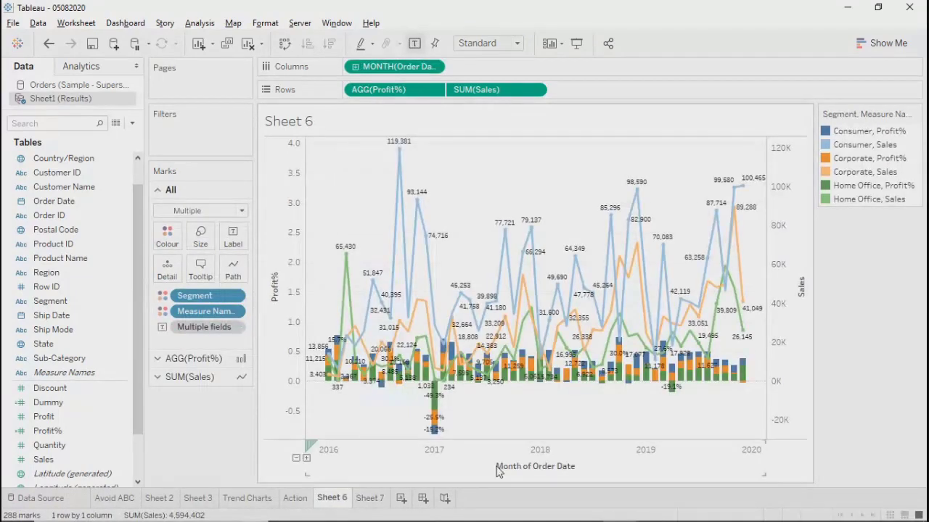
click(436, 66)
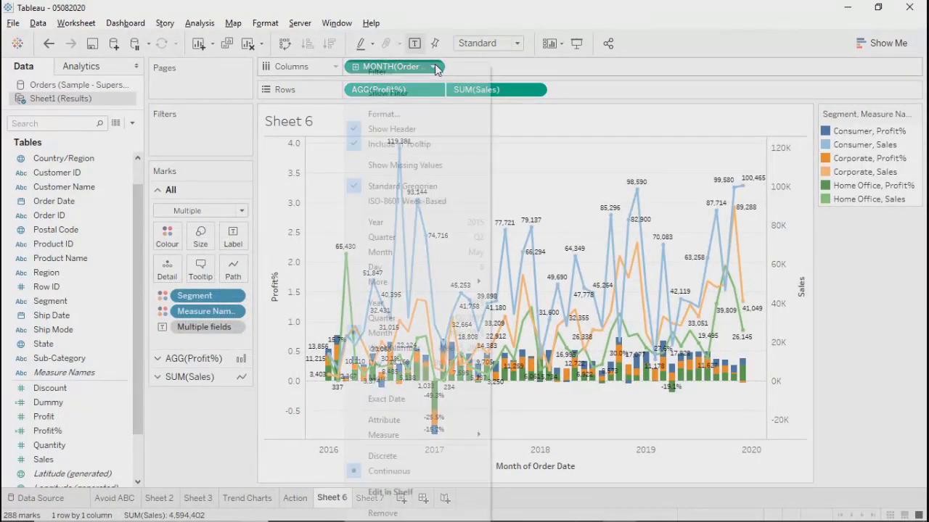
click(383, 318)
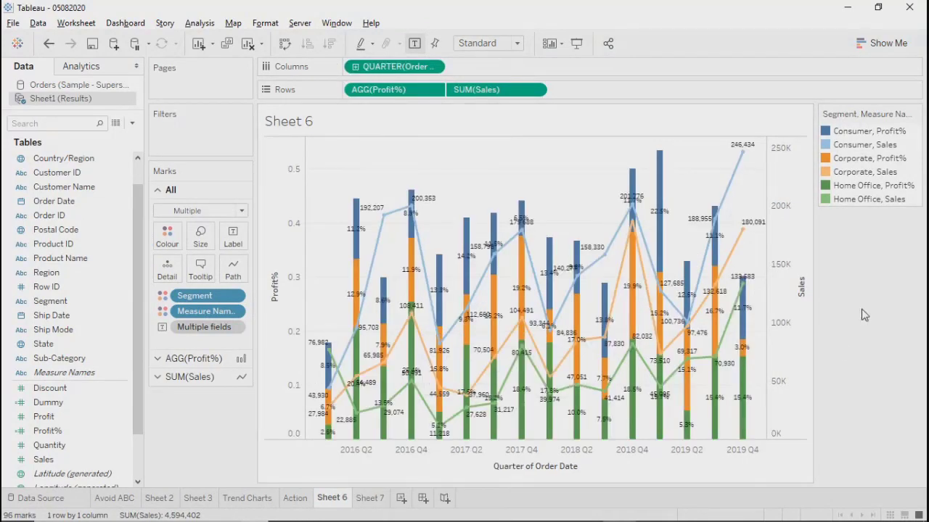
Step: Open the formatting of the Profit% axis and review its pane settings for default numbers, totals, grand totals and special values
click(285, 249)
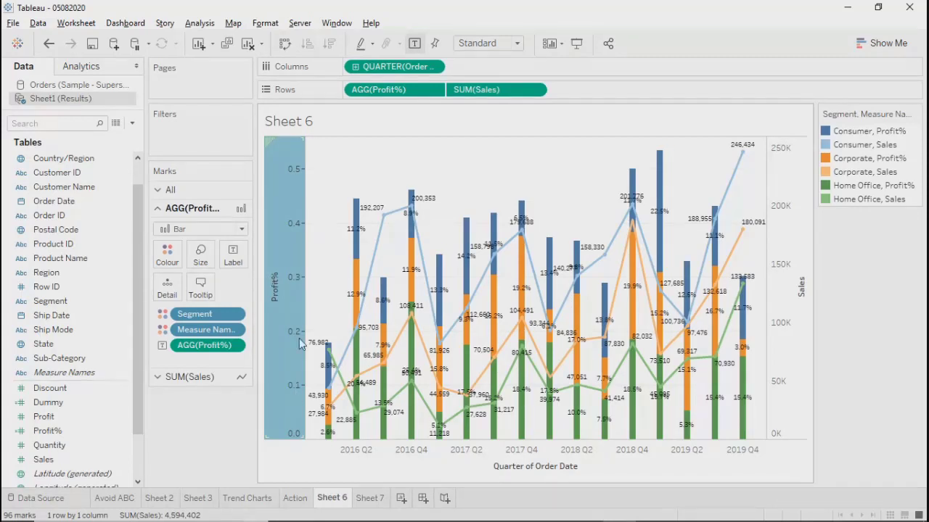
right_click(277, 189)
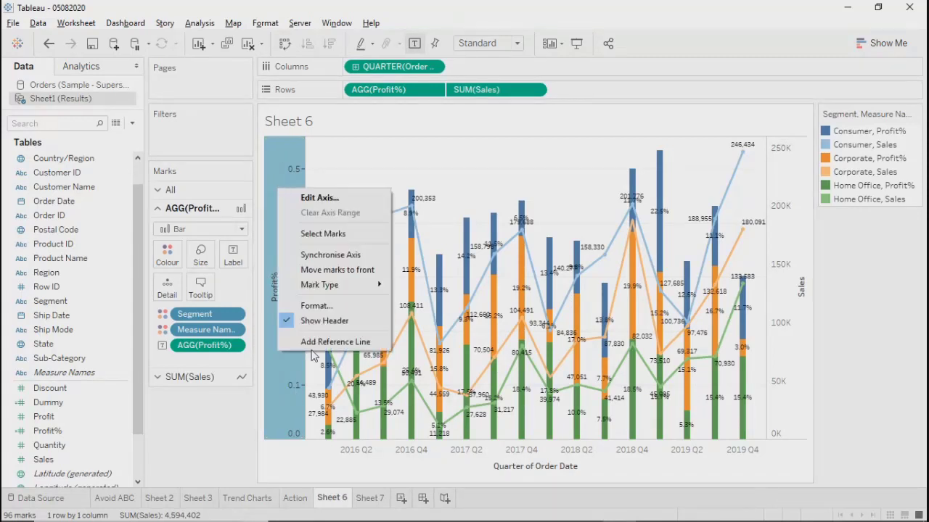
click(317, 308)
click(91, 192)
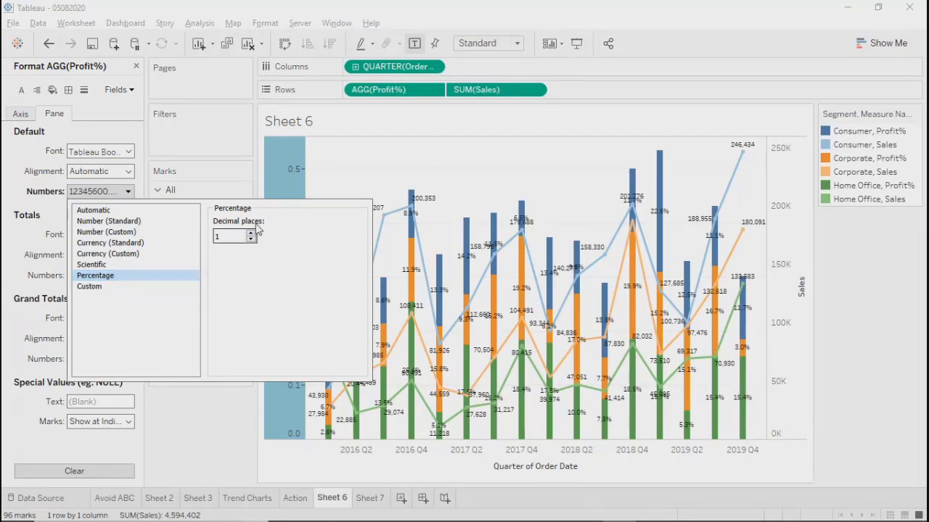
click(202, 428)
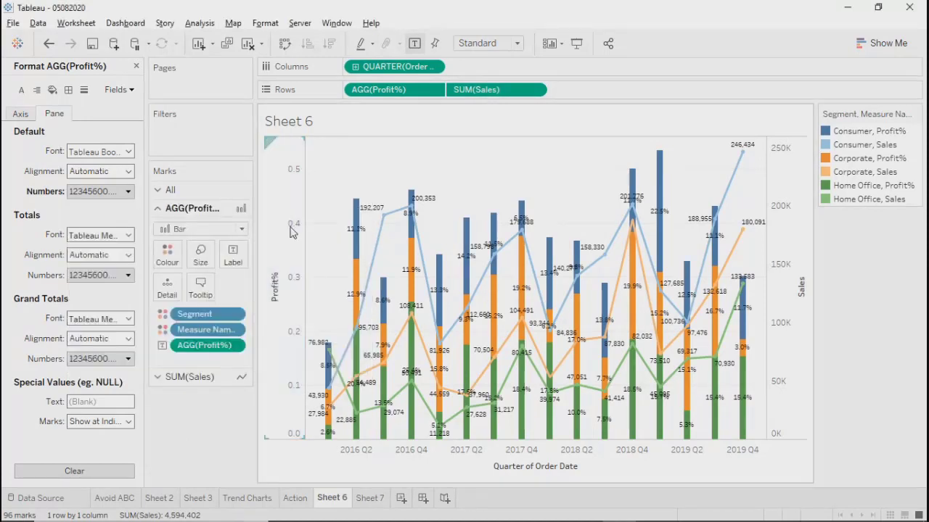
click(129, 275)
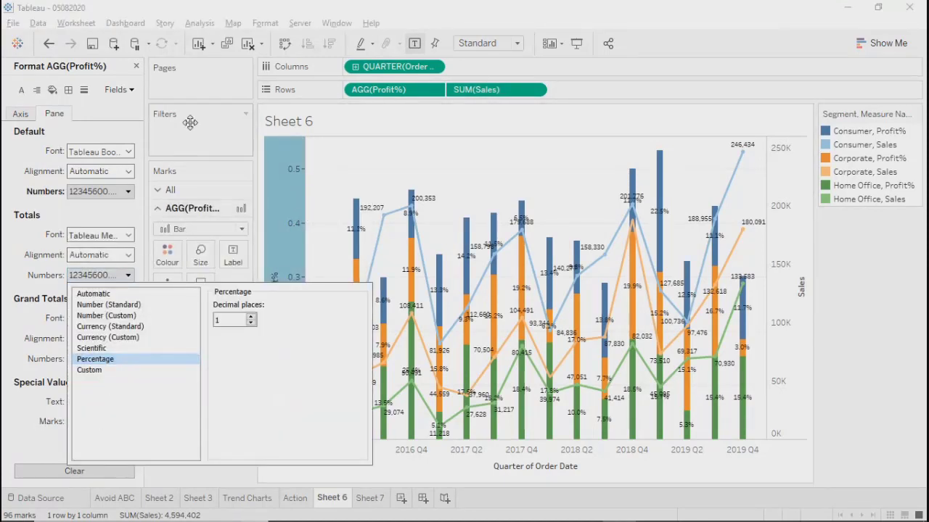
click(80, 401)
click(102, 423)
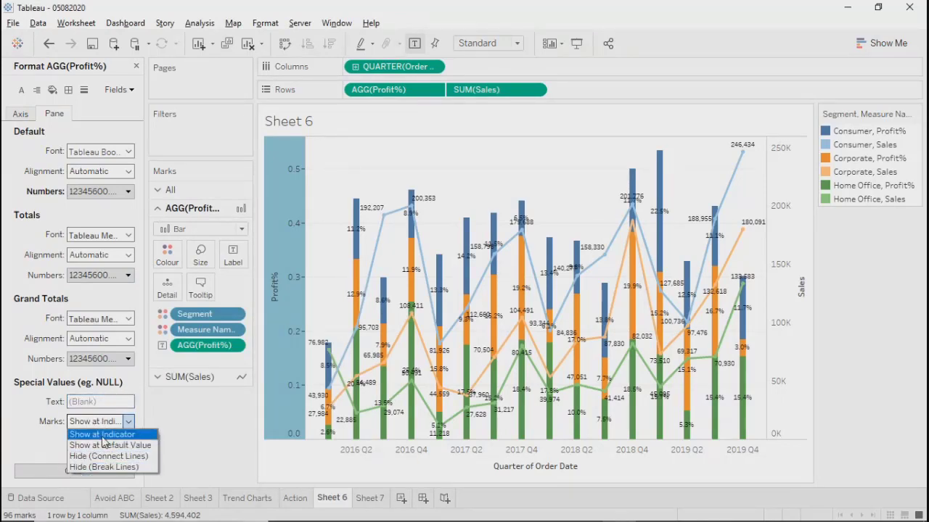
click(102, 436)
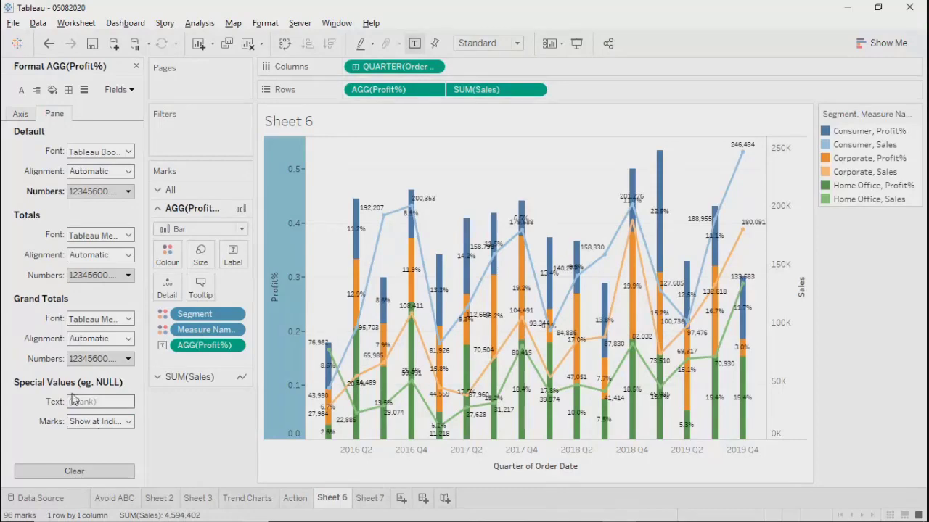
click(92, 360)
click(45, 453)
click(79, 279)
click(57, 390)
Step: Set the number format of the Profit% axis scale to Percentage with 2 decimal places
click(20, 114)
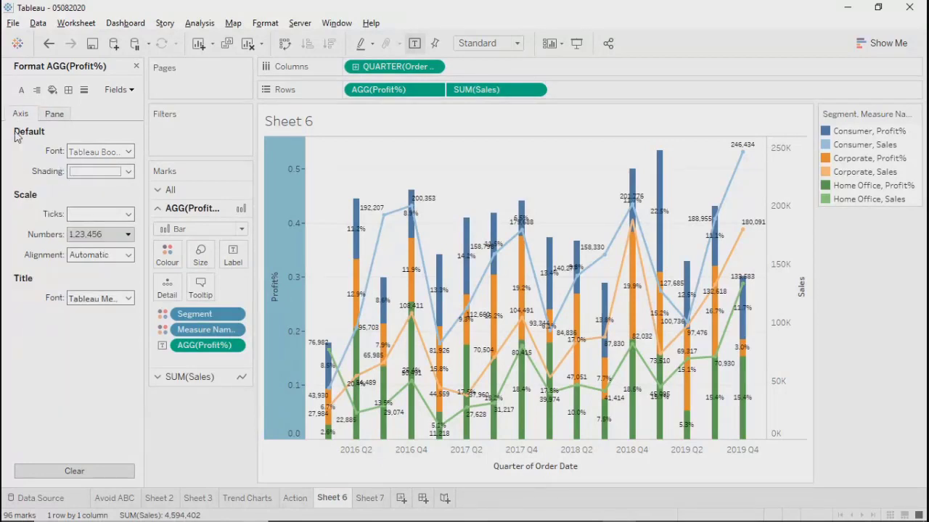
click(95, 235)
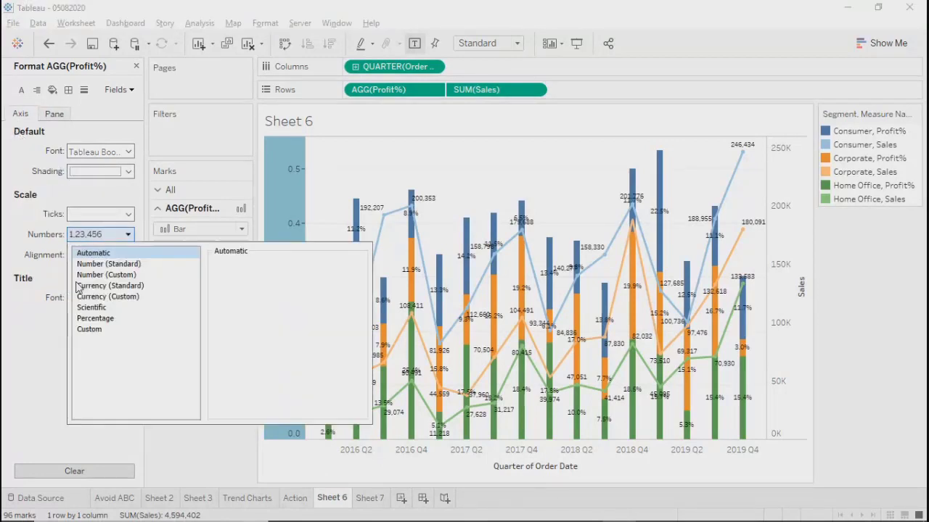
click(89, 320)
click(182, 462)
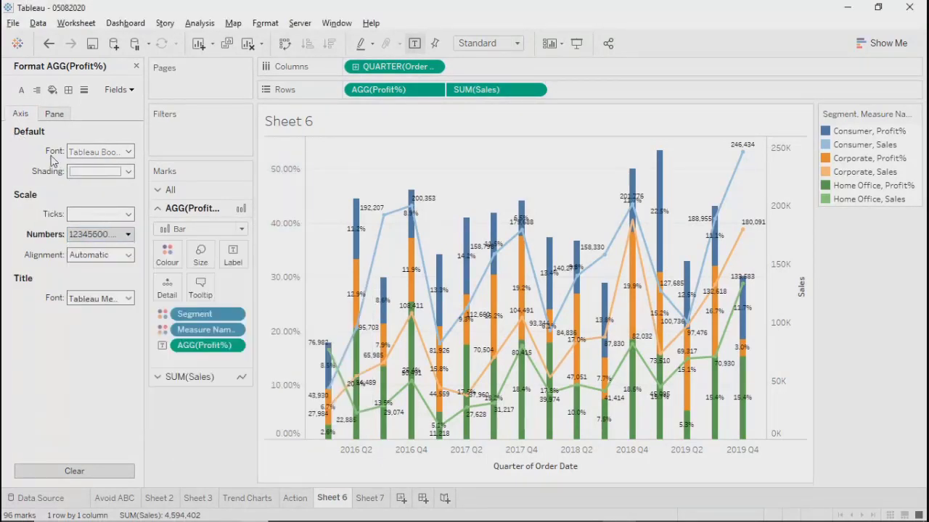
Step: Compare the pane and axis number formats of Profit%, check the Percentage setting, and close the formatting pane
click(54, 114)
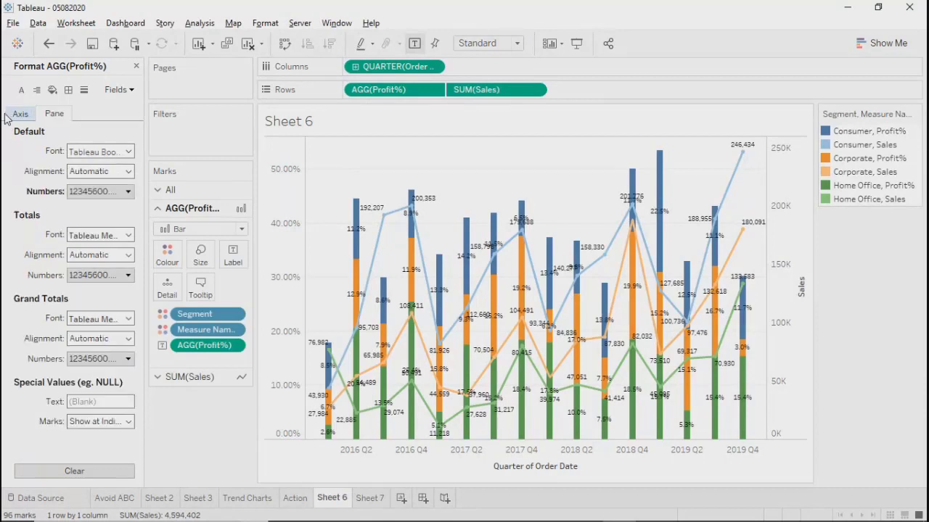
click(20, 116)
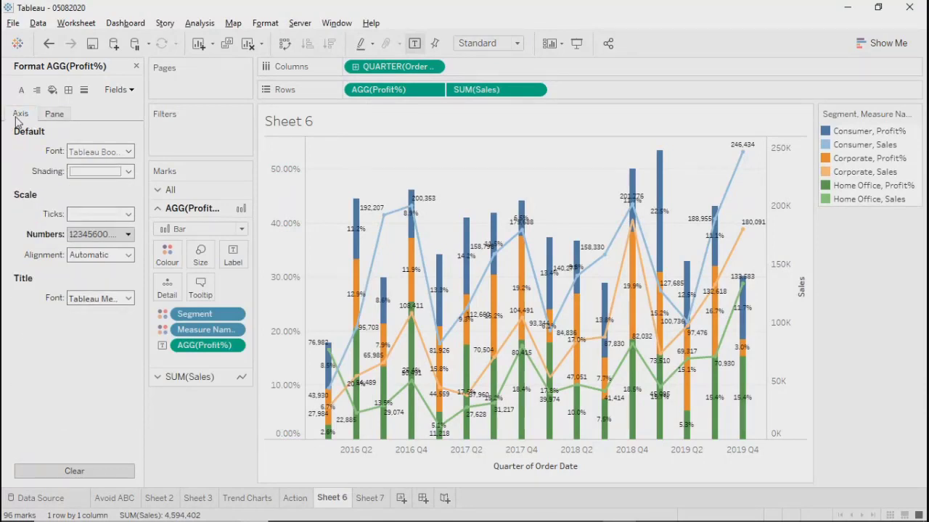
click(80, 234)
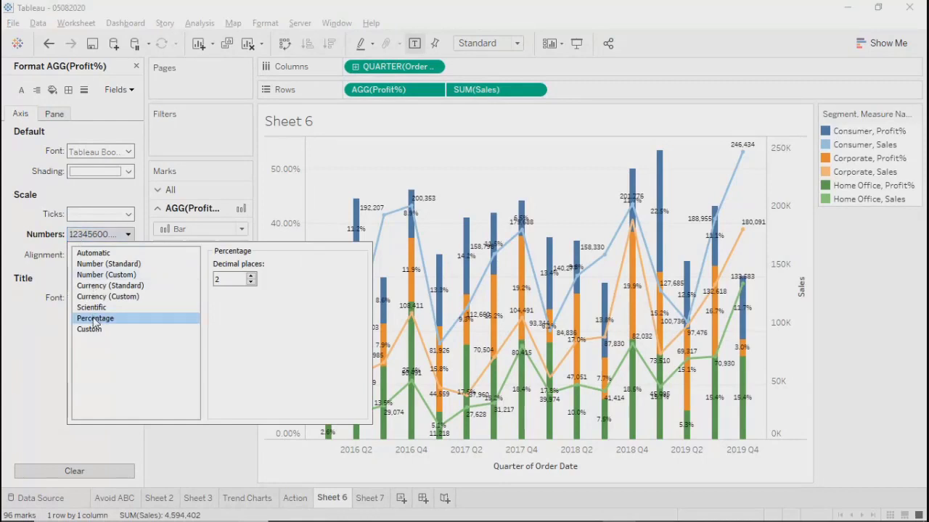
click(215, 433)
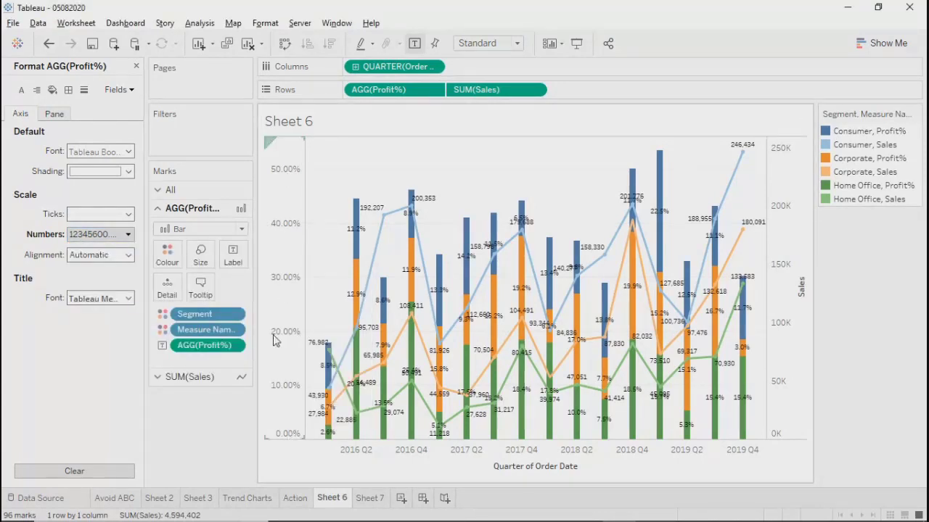
click(135, 66)
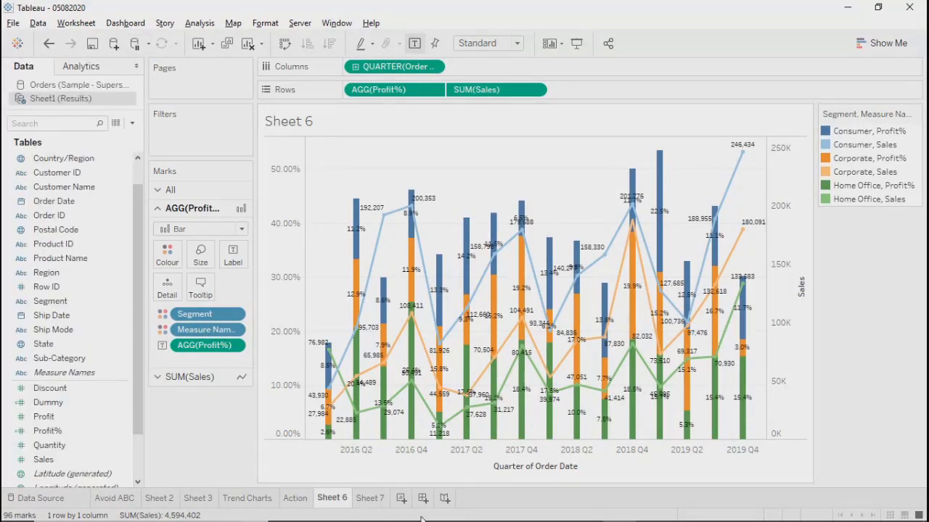
Step: Add Order Date to the columns of Sheet 7
click(367, 499)
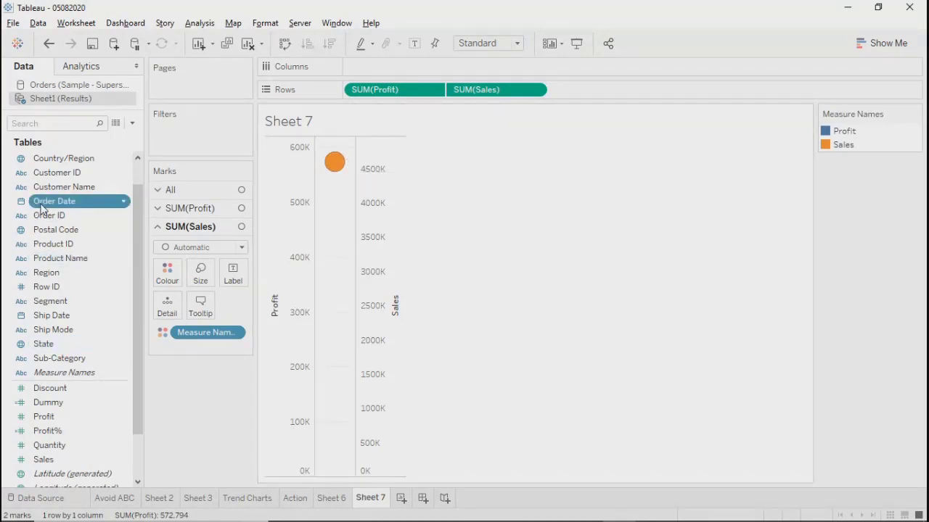
drag(53, 201, 431, 73)
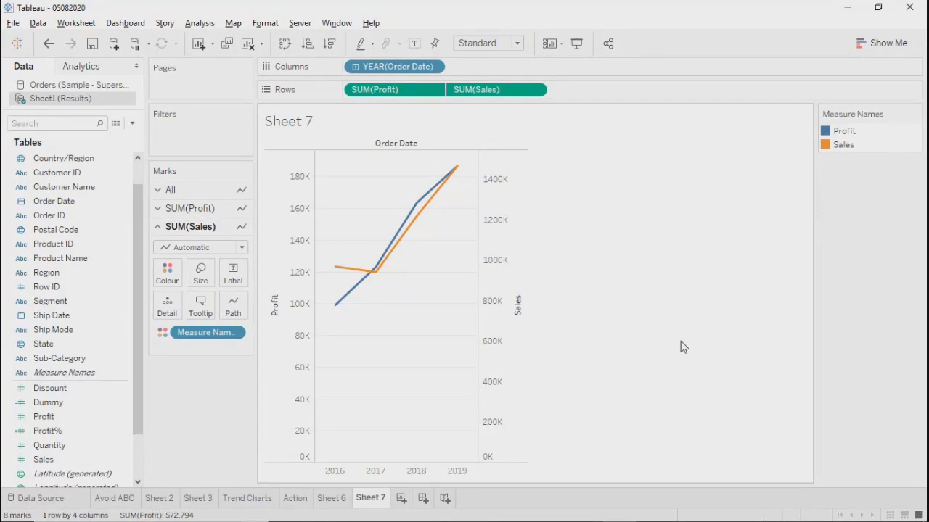
Step: Compare the Profit and Sales axis scales and inspect the 2016 and 2019 points on both lines
click(294, 334)
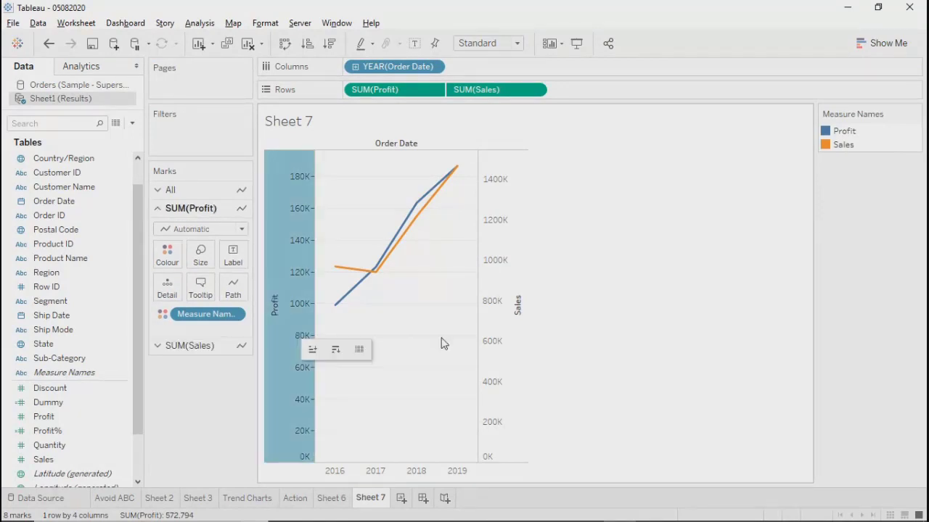
click(483, 338)
click(289, 375)
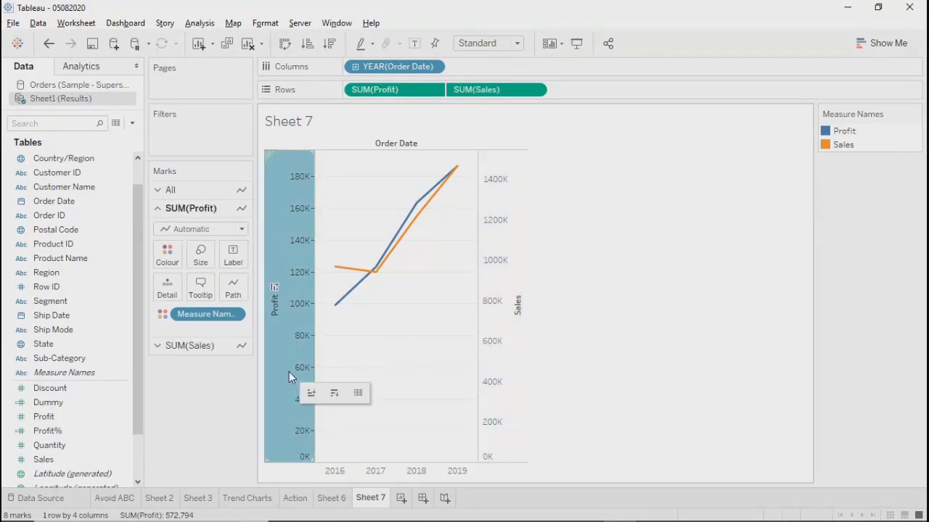
click(500, 371)
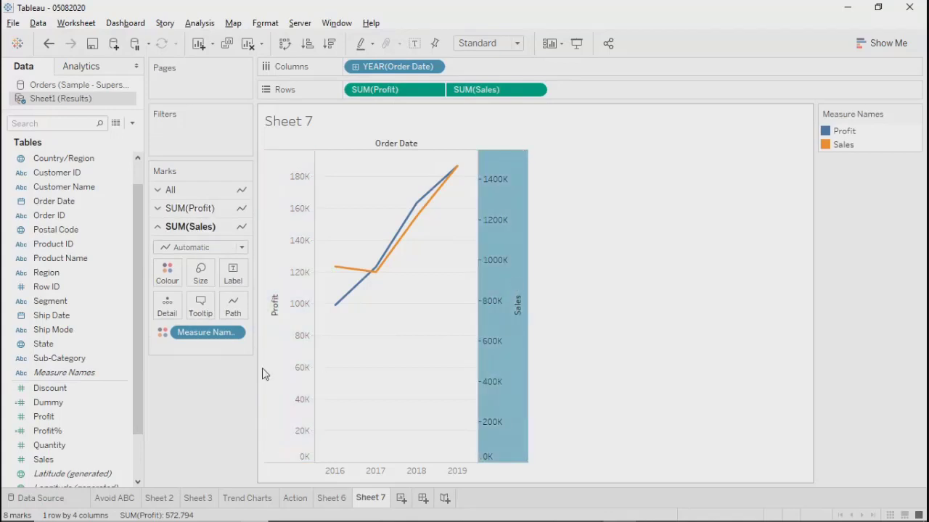
click(293, 372)
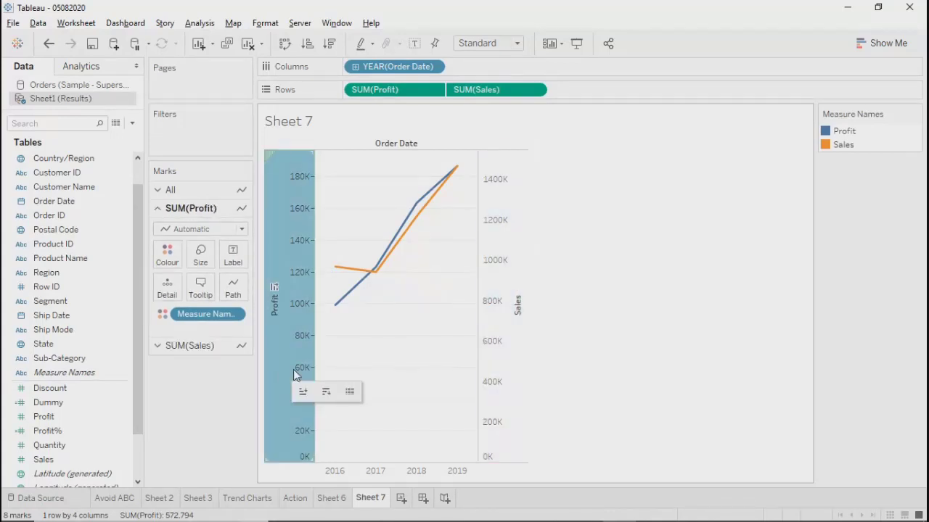
click(496, 338)
mouse_move(337, 271)
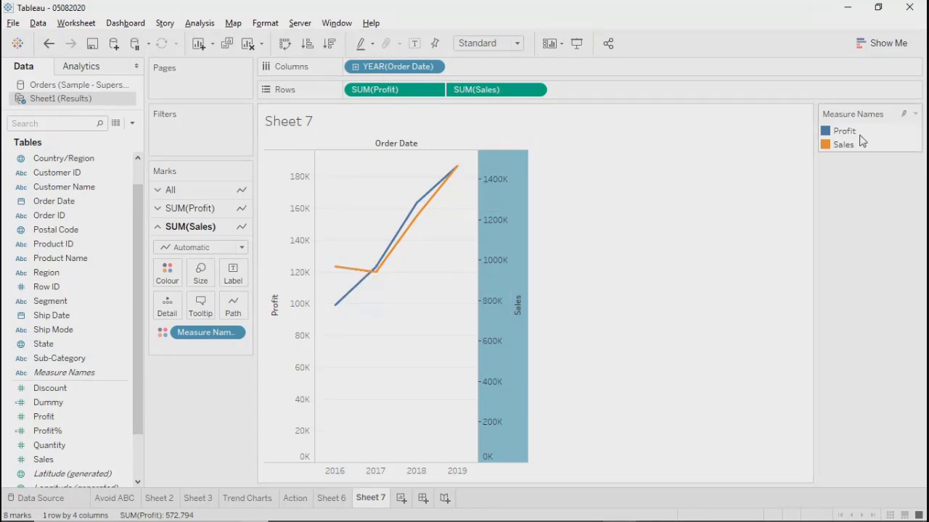
click(826, 133)
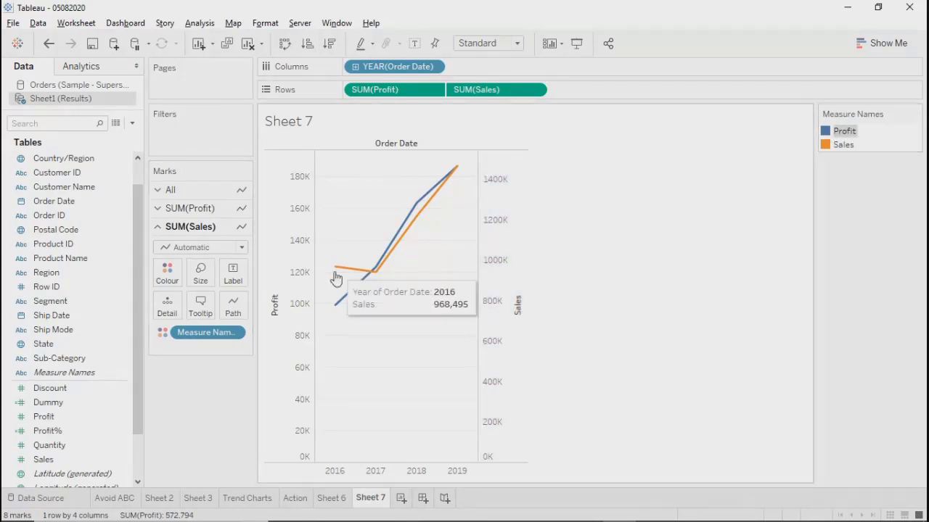
mouse_move(340, 309)
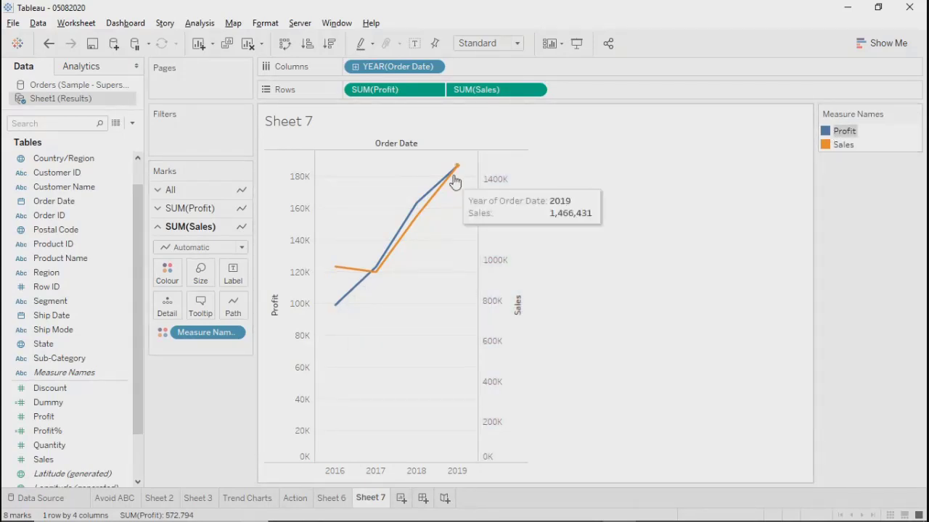
mouse_move(459, 170)
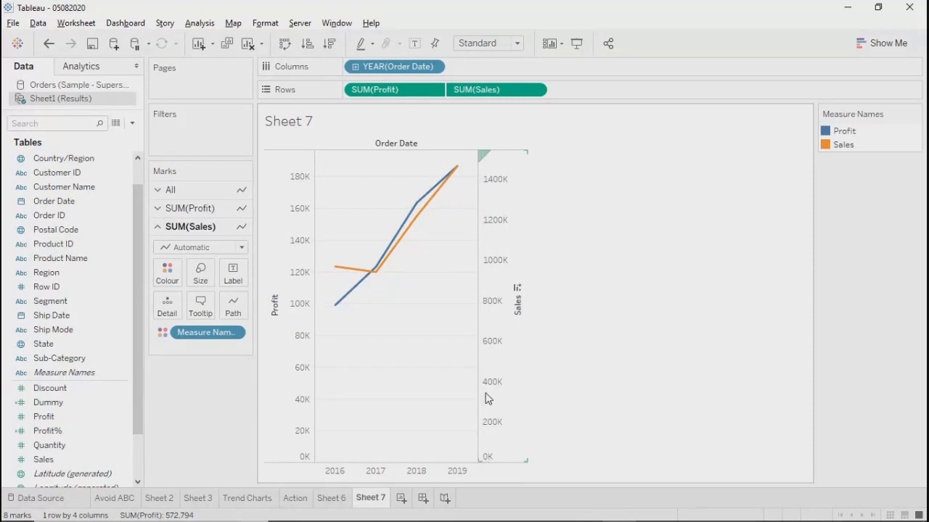
click(511, 188)
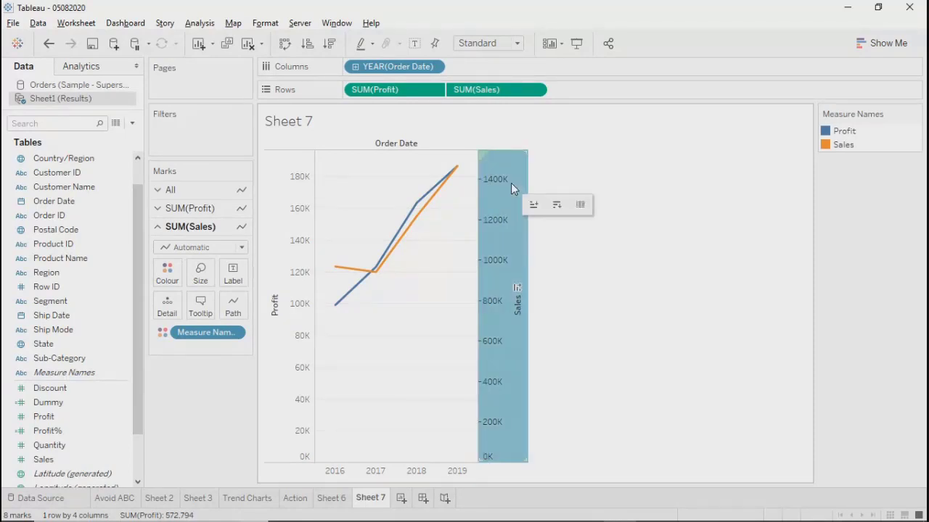
click(278, 458)
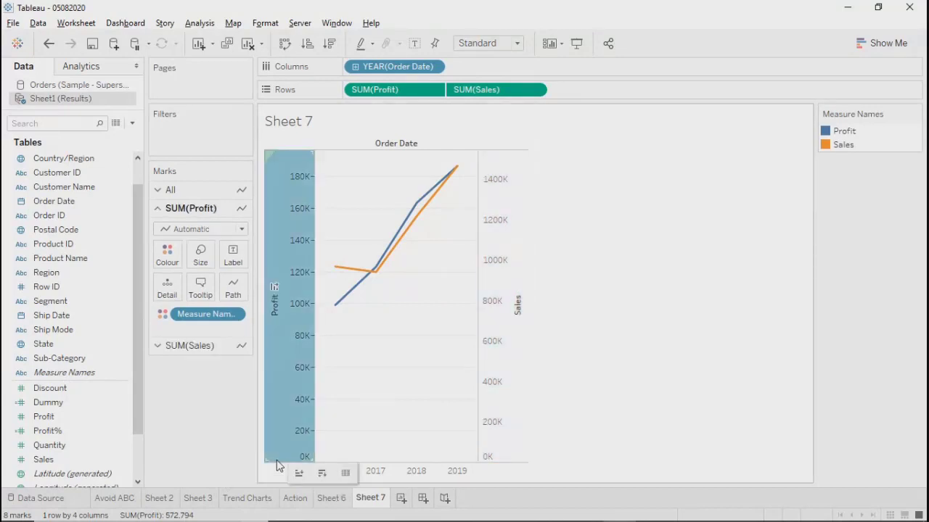
mouse_move(282, 183)
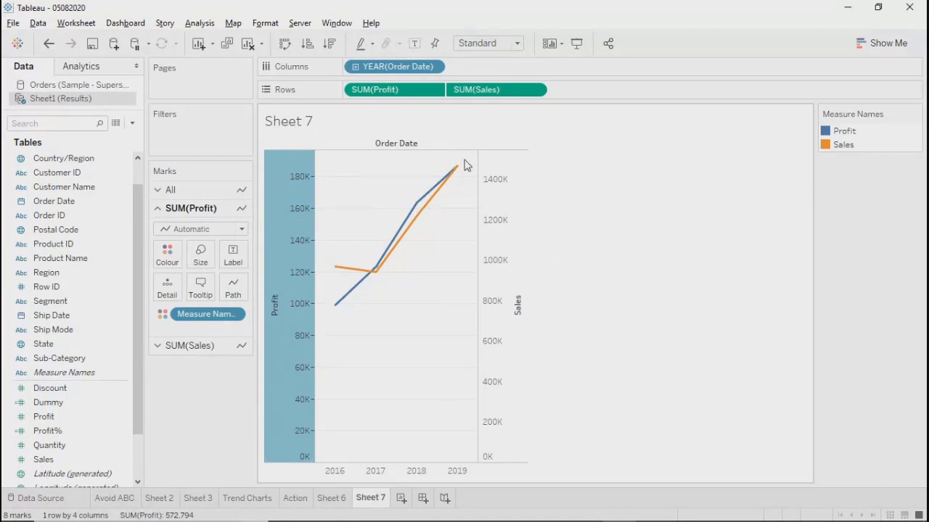
Step: Highlight the Profit and Sales axes alternately to compare their value ranges
click(438, 264)
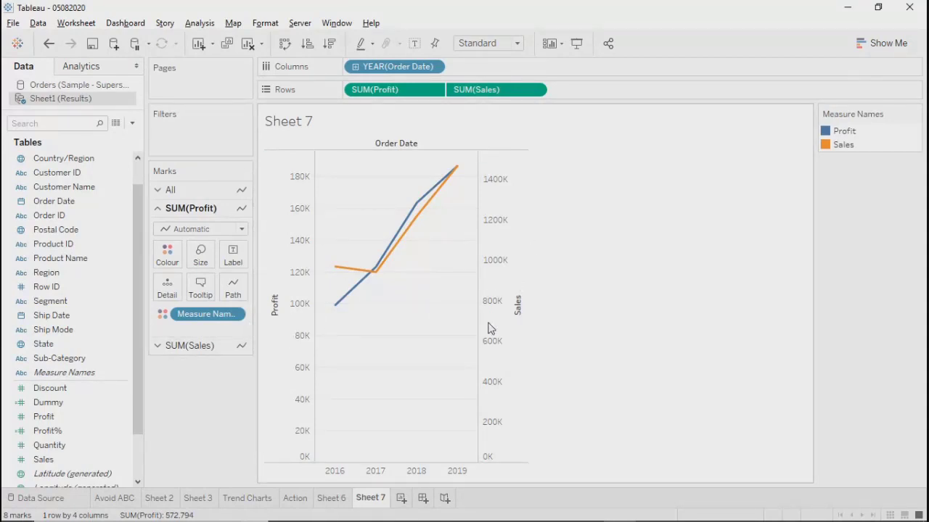
click(298, 325)
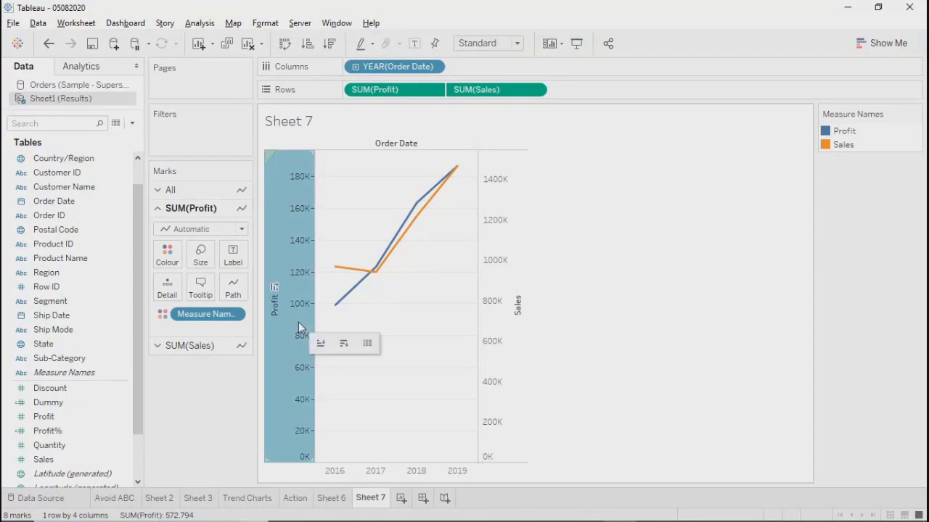
click(494, 301)
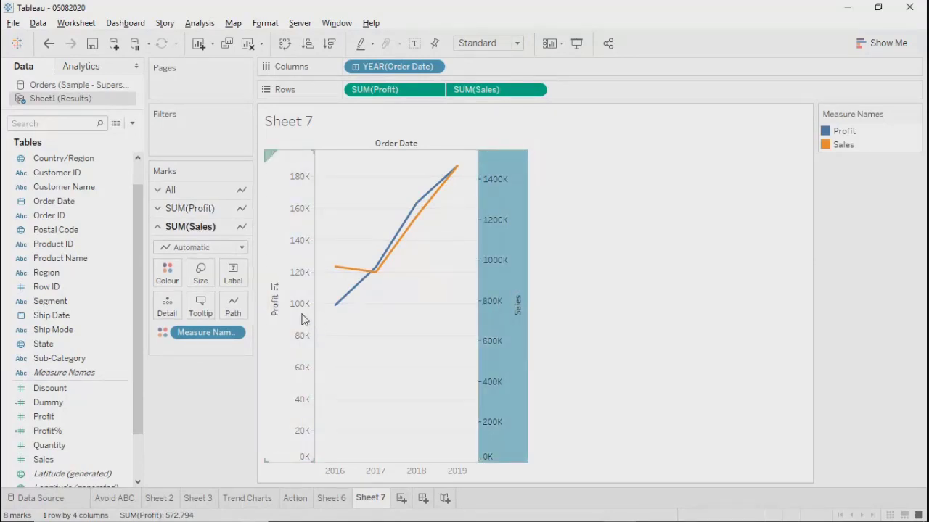
click(306, 323)
click(494, 325)
click(294, 325)
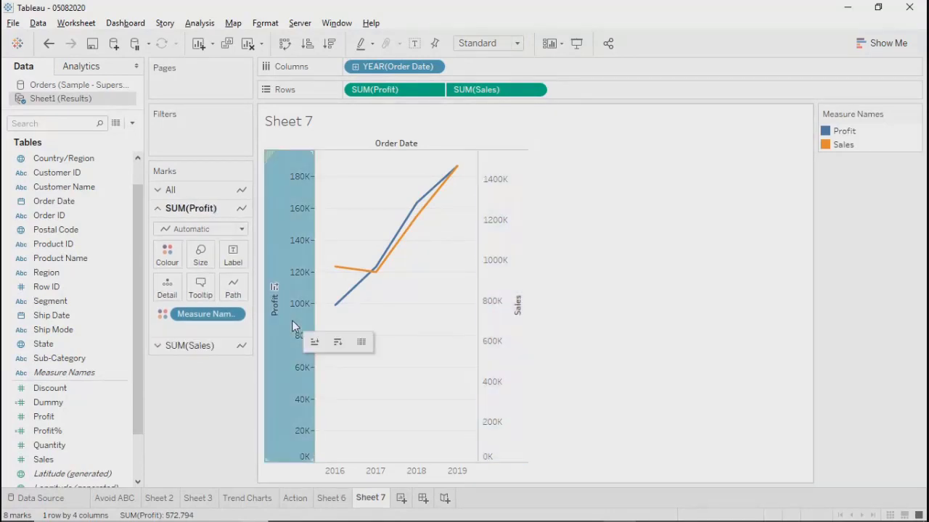
click(516, 321)
click(284, 357)
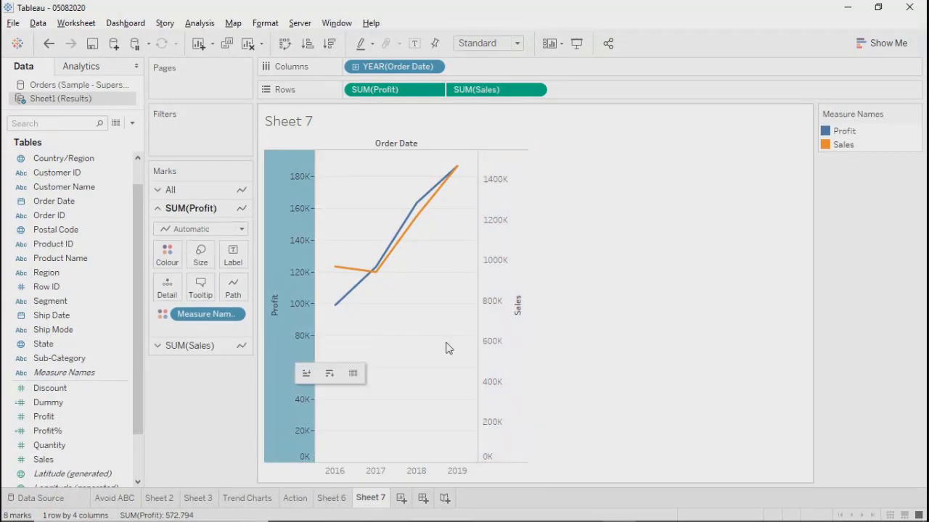
Step: Synchronise the Sales axis with the Profit axis
right_click(491, 307)
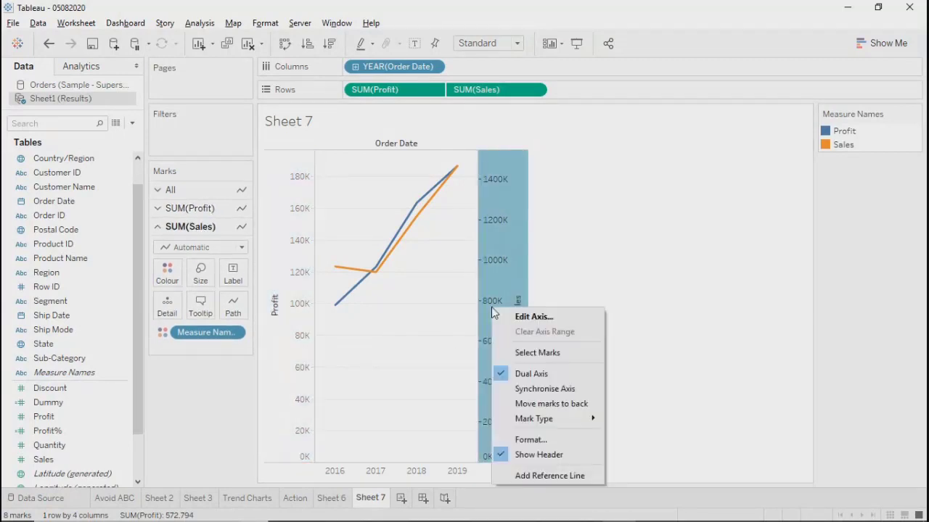
click(542, 390)
click(613, 363)
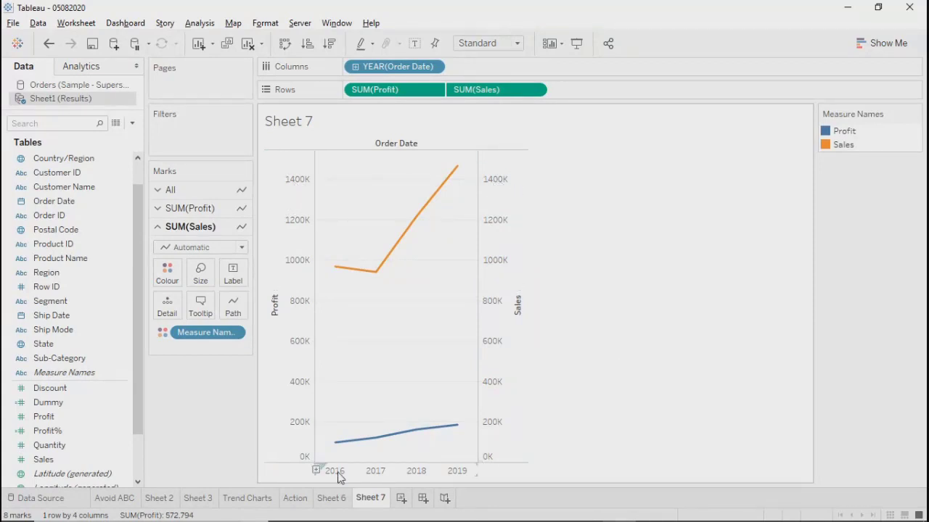
Step: Inspect the first Profit point and last Sales point, and check the Sales axis options for synchronisation
mouse_move(334, 447)
mouse_move(459, 175)
click(493, 338)
right_click(493, 337)
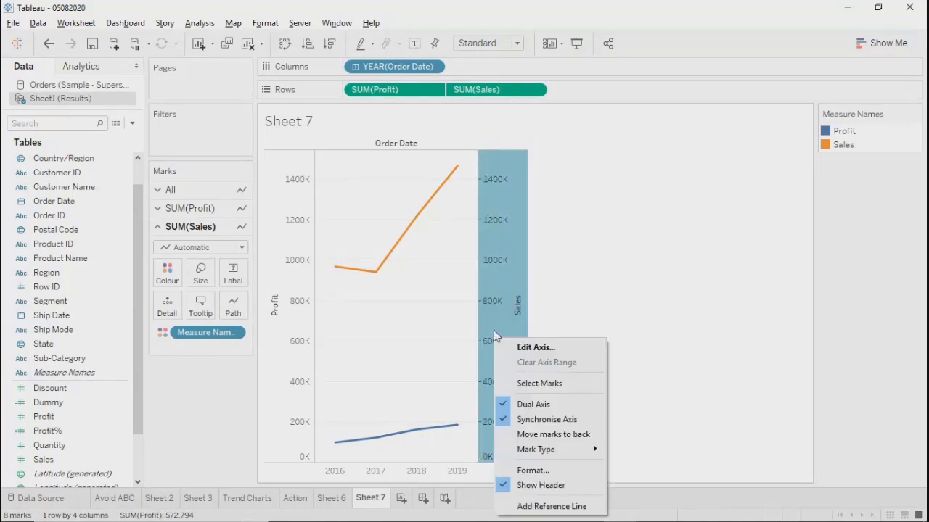
click(634, 327)
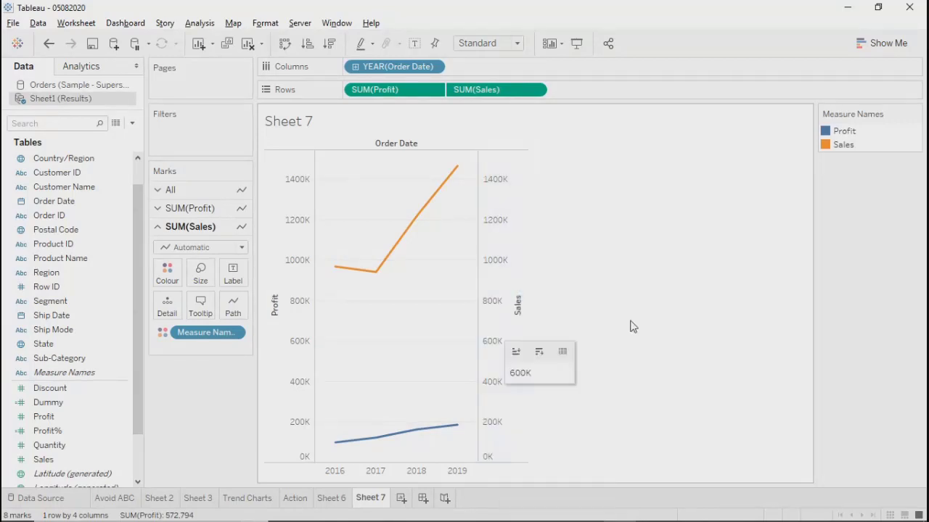
Step: Hide the headers of both the Sales axis and the Profit axis
right_click(478, 260)
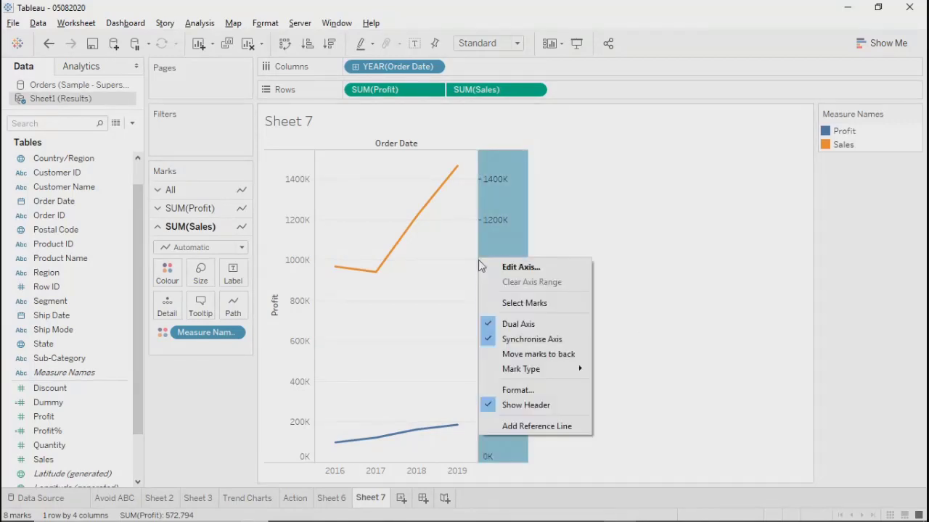
click(487, 405)
right_click(300, 332)
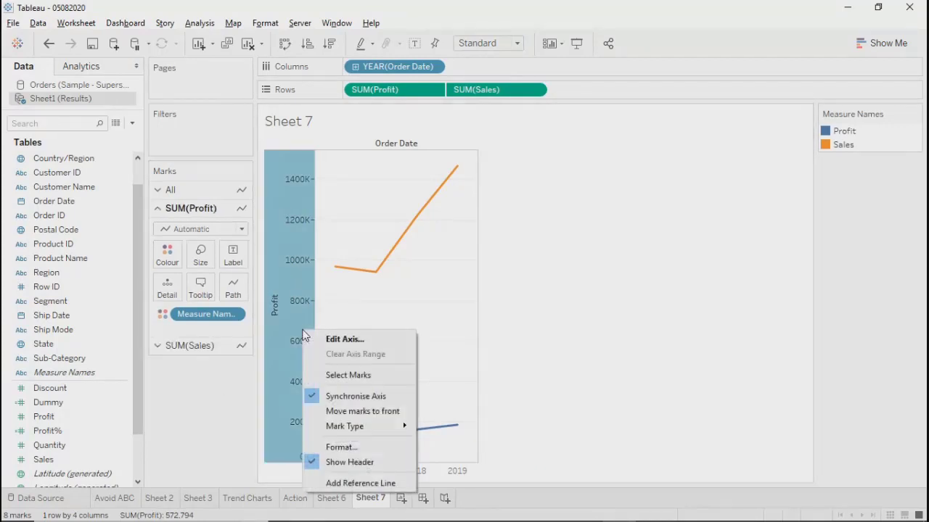
click(316, 462)
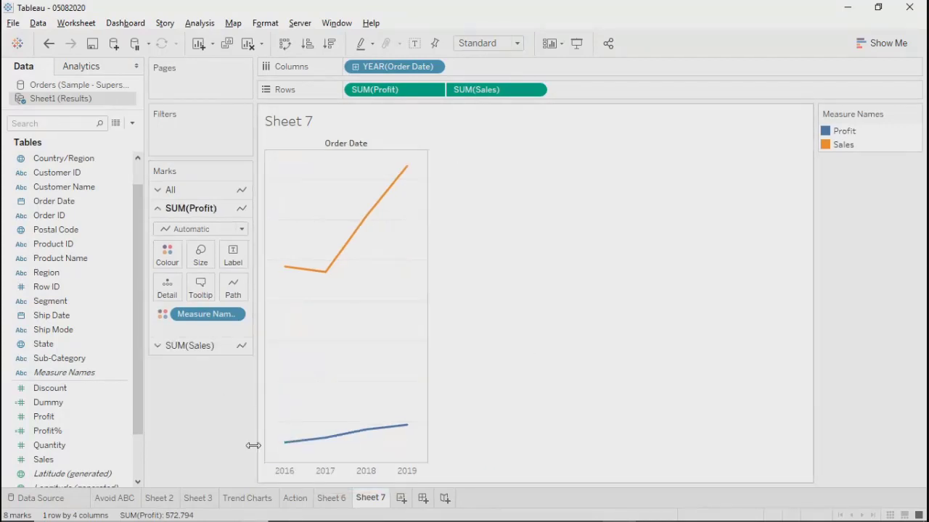
Step: Show mark labels on all marks, covering both the Profit and Sales lines
click(233, 255)
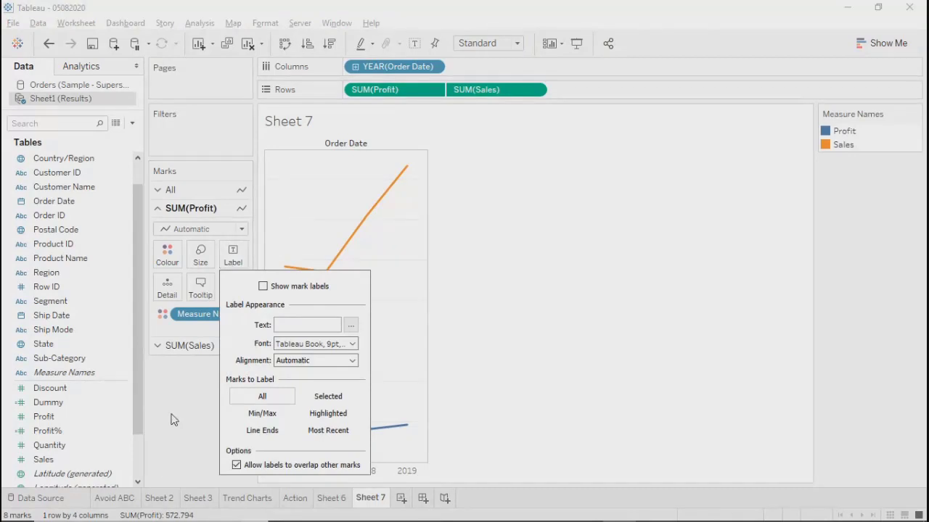
click(196, 192)
click(197, 191)
click(233, 237)
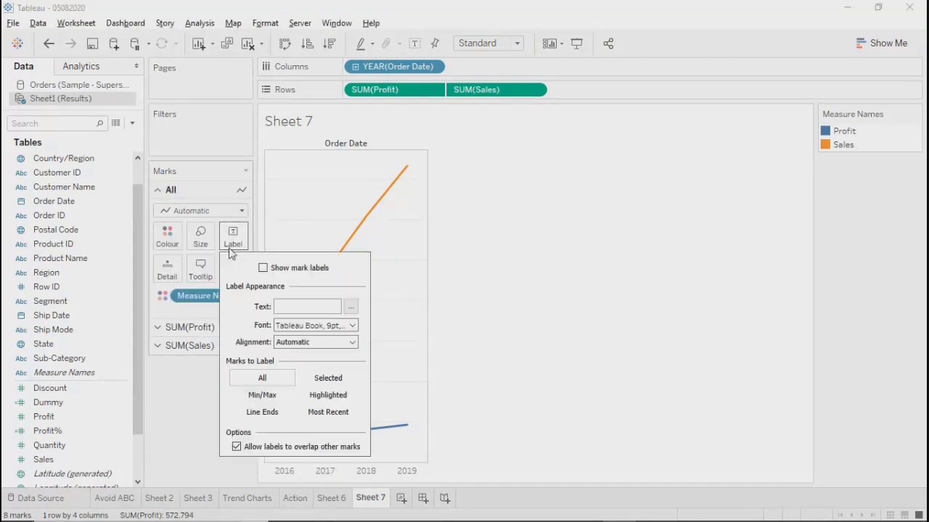
click(262, 268)
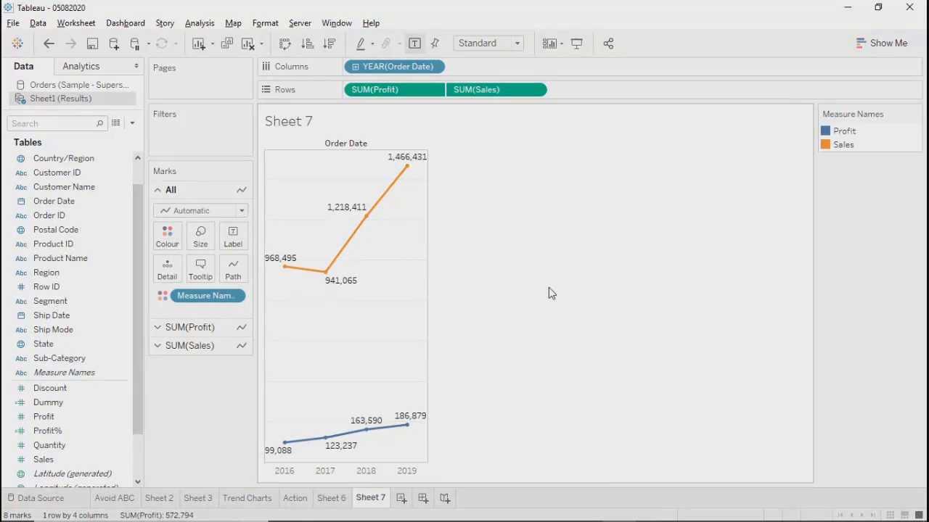
Step: Change Order Date in the columns to continuous quarters
click(433, 67)
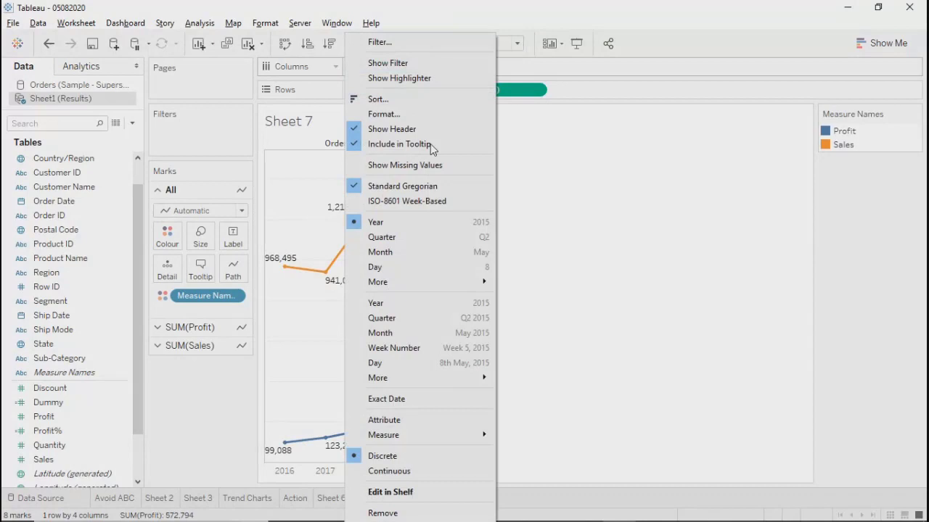
click(430, 330)
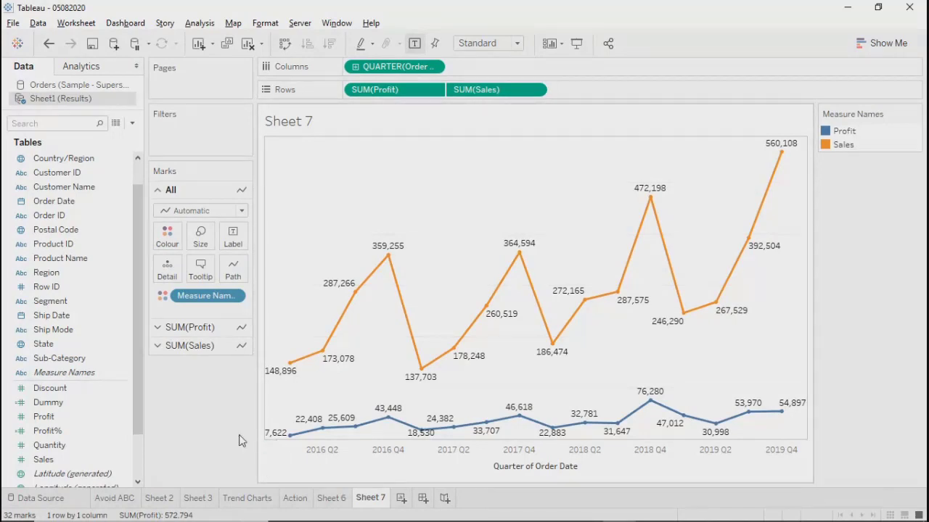
Step: Try the Bar, Area, Square and Circle mark types for Profit
click(187, 327)
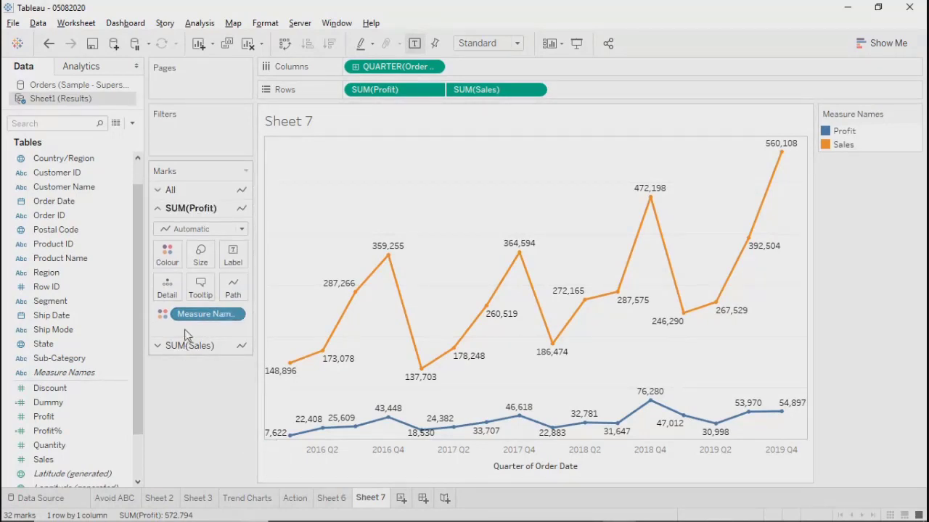
click(194, 227)
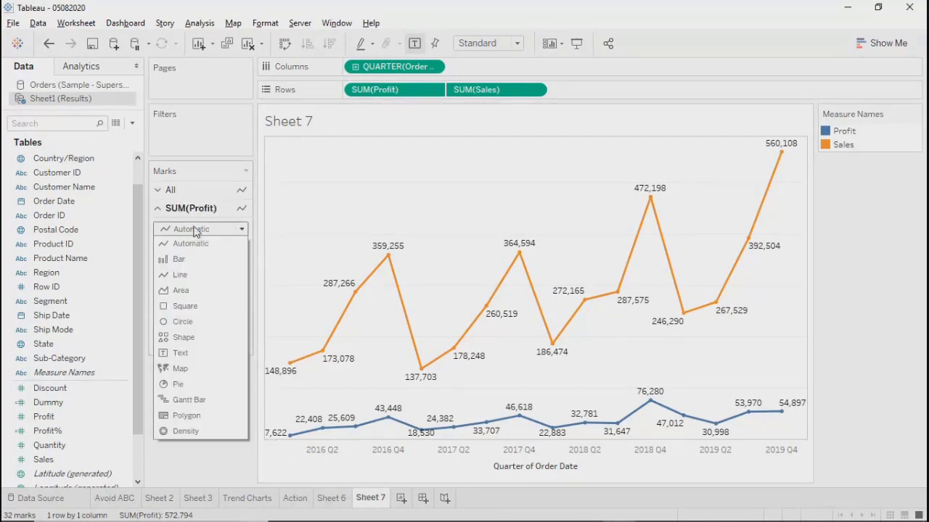
click(166, 264)
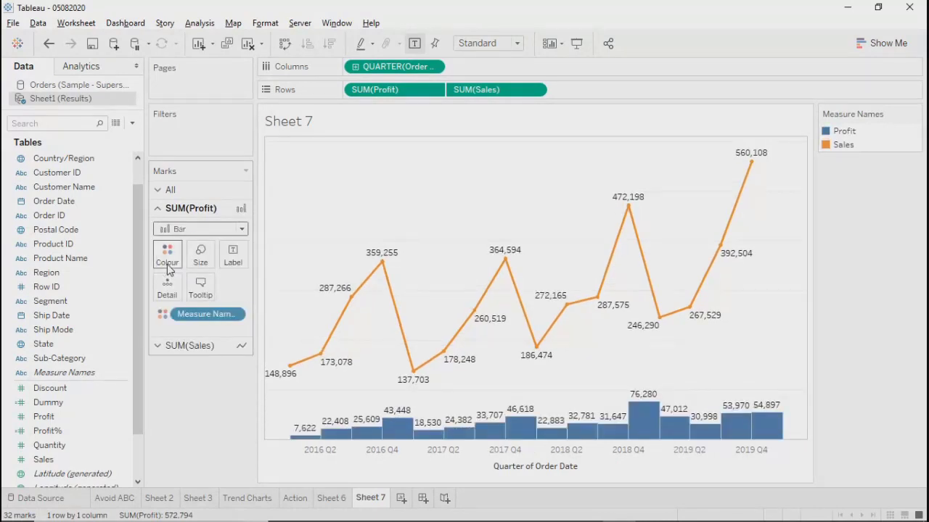
click(177, 229)
click(159, 293)
click(193, 229)
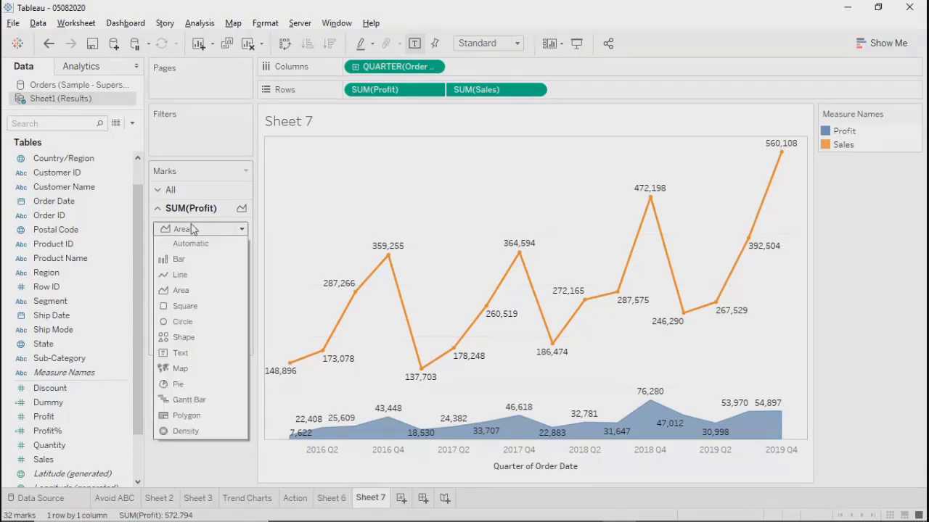
click(168, 306)
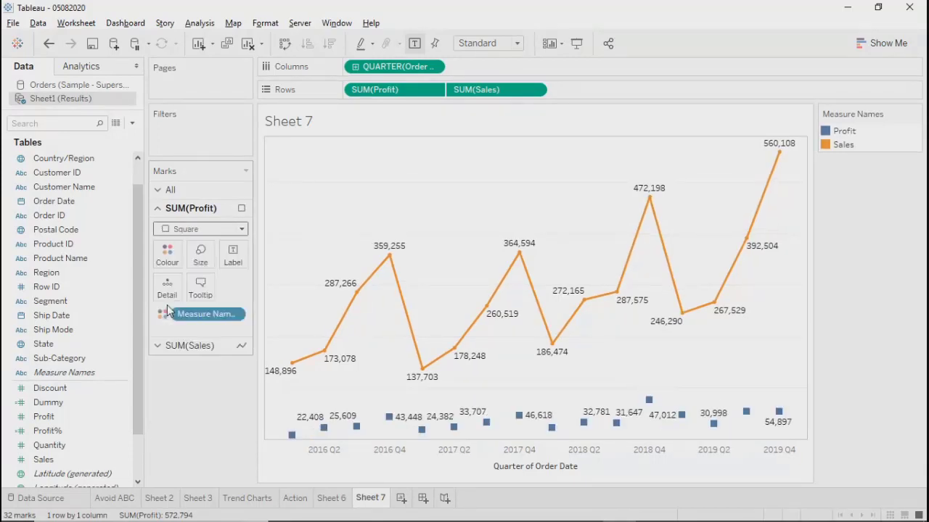
click(174, 229)
click(161, 322)
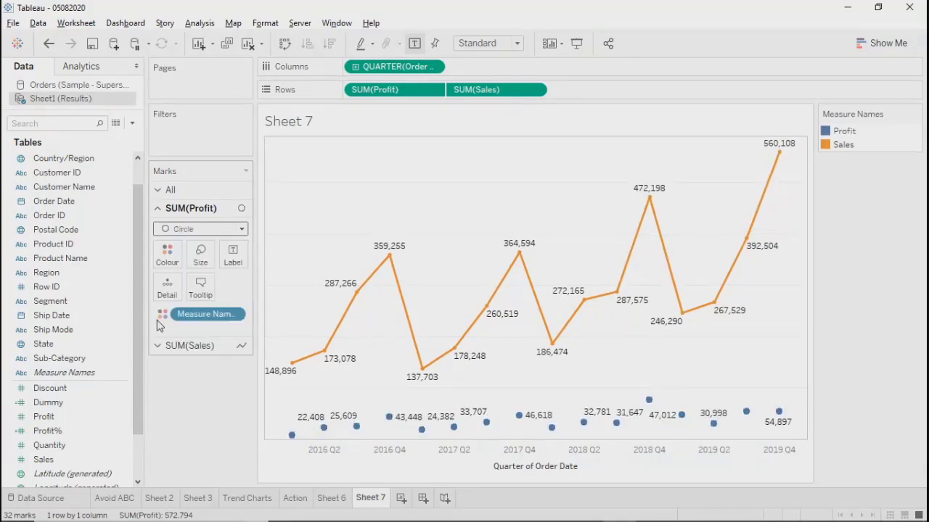
Step: Set the Profit mark type to Shape and try plus, asterisk, filled square, filled plus and filled diamond symbols
click(184, 229)
click(173, 336)
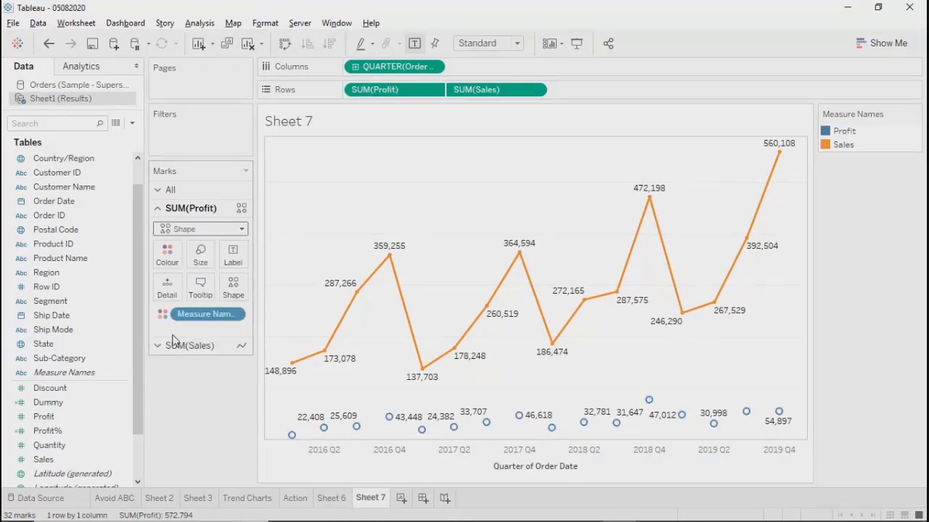
click(234, 291)
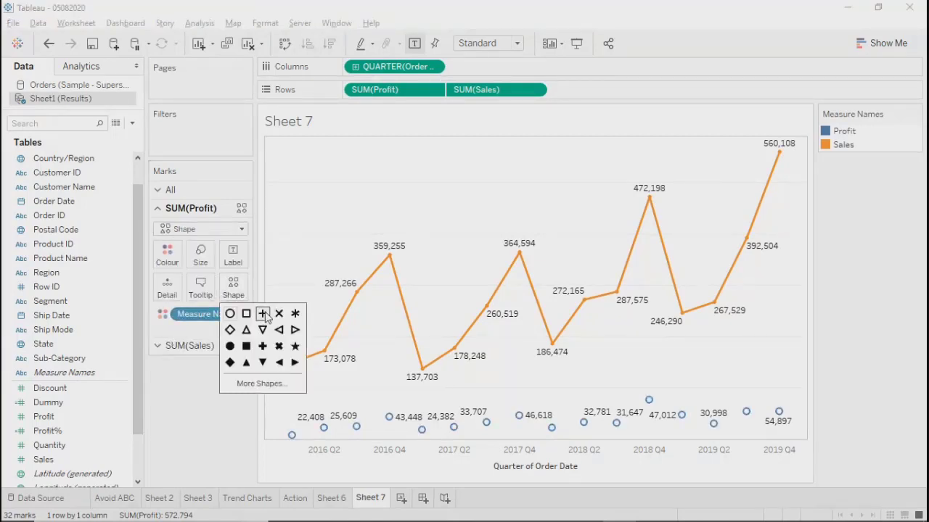
click(263, 314)
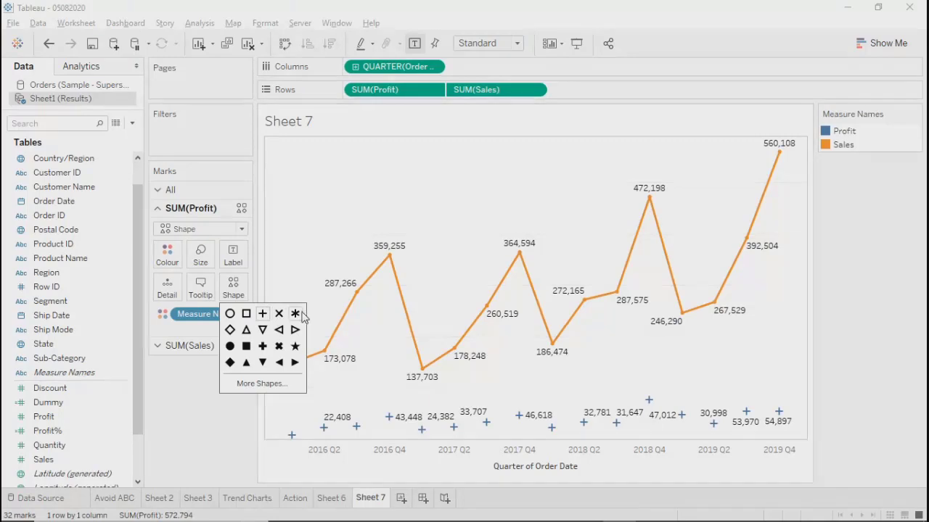
click(295, 313)
click(246, 346)
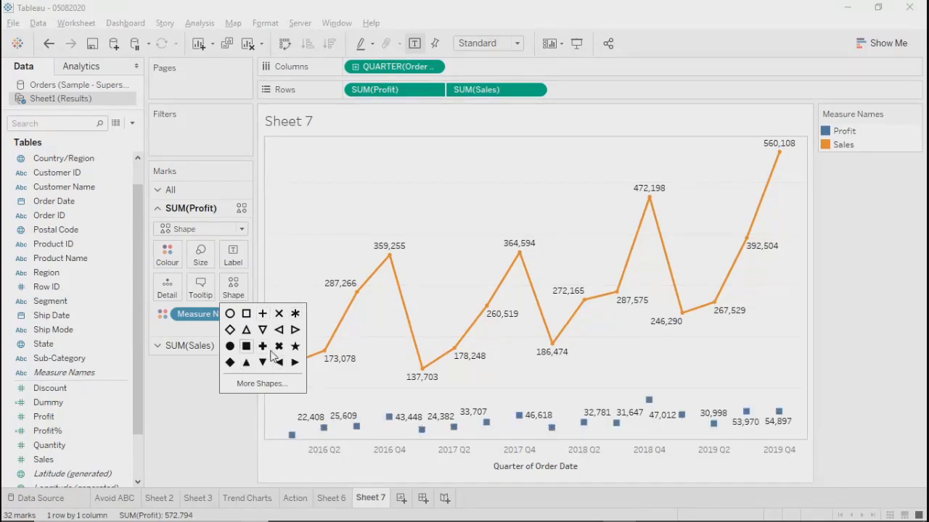
click(263, 347)
click(229, 362)
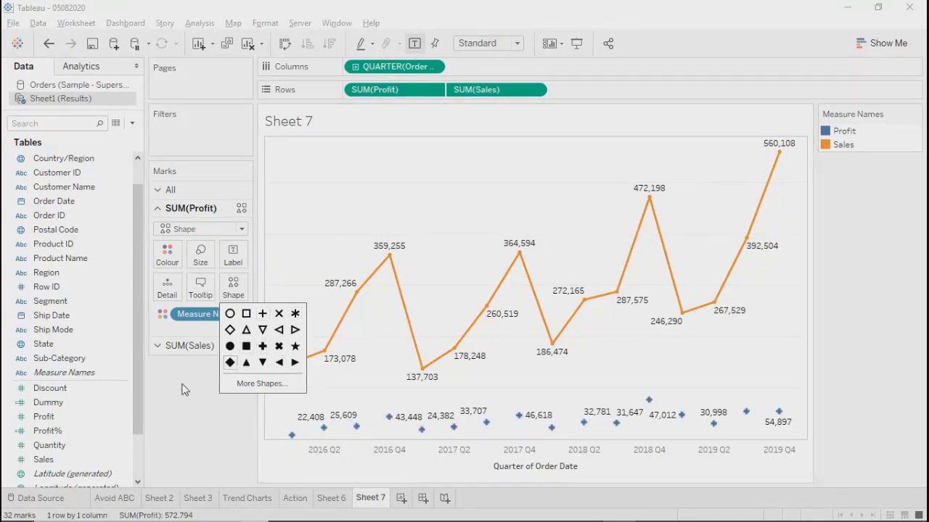
Step: Try the Text, Gantt Bar and Polygon mark types for Profit
click(195, 229)
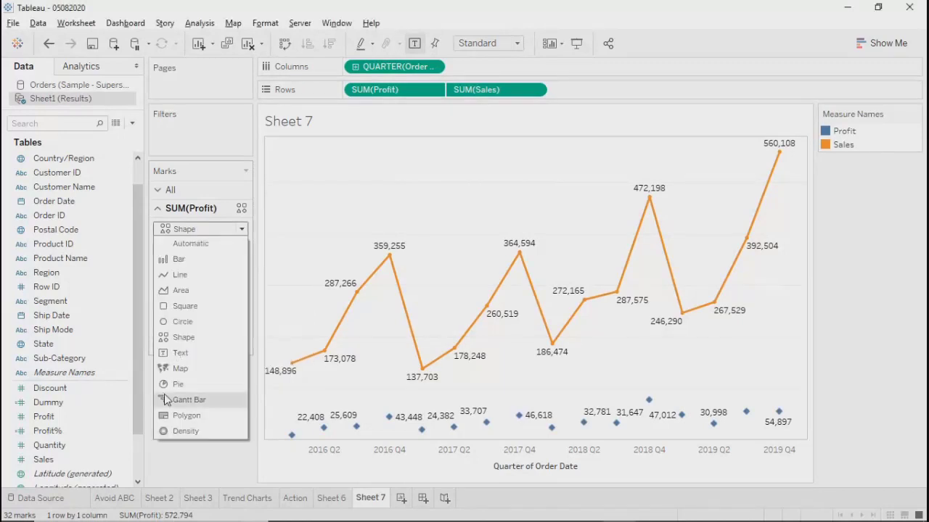
click(169, 350)
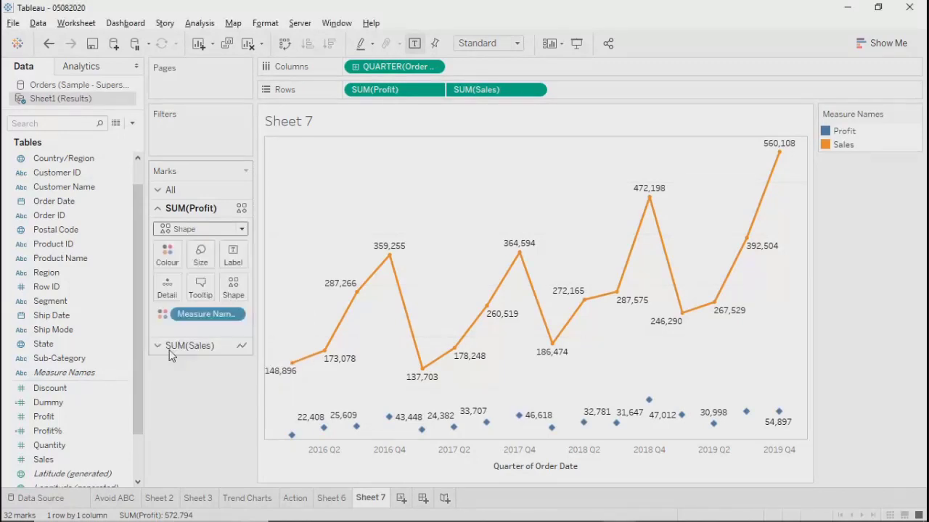
click(171, 229)
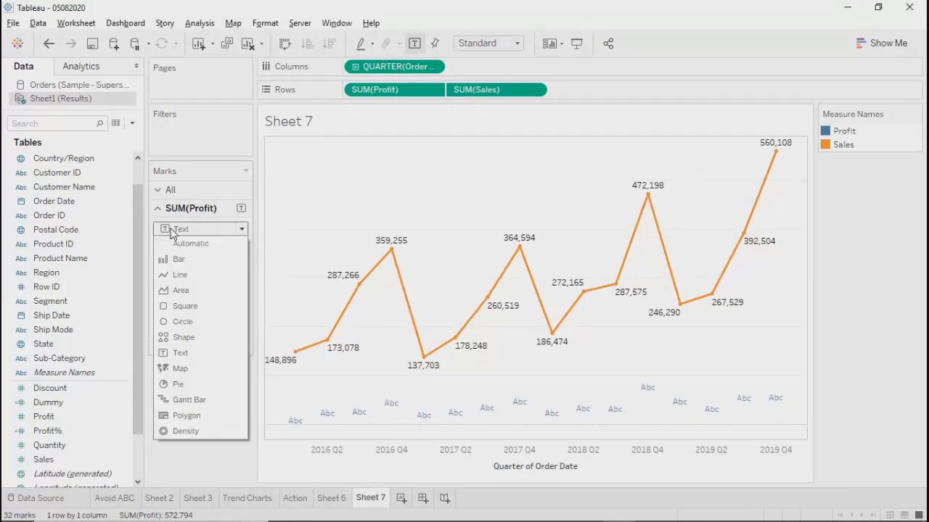
click(181, 401)
click(171, 229)
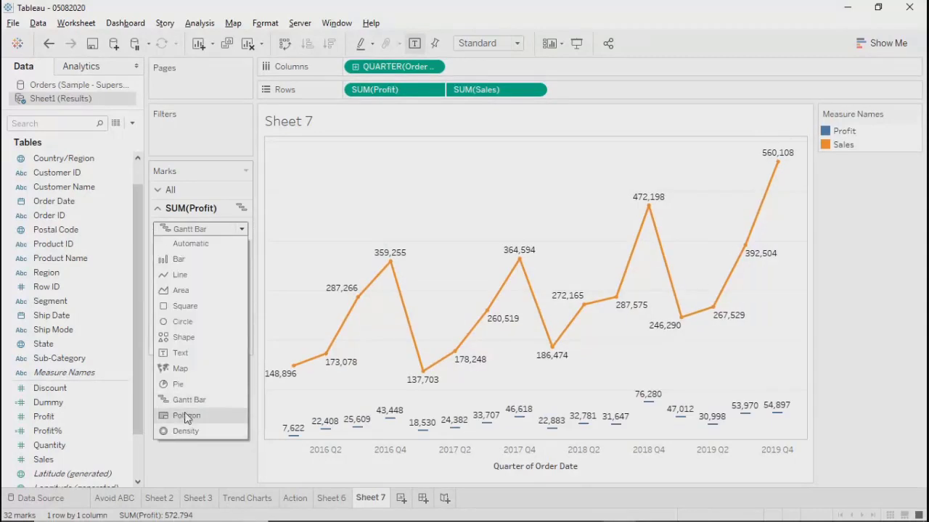
click(186, 416)
Step: Set the Profit mark type to Density and open the mark settings for Sales
click(184, 230)
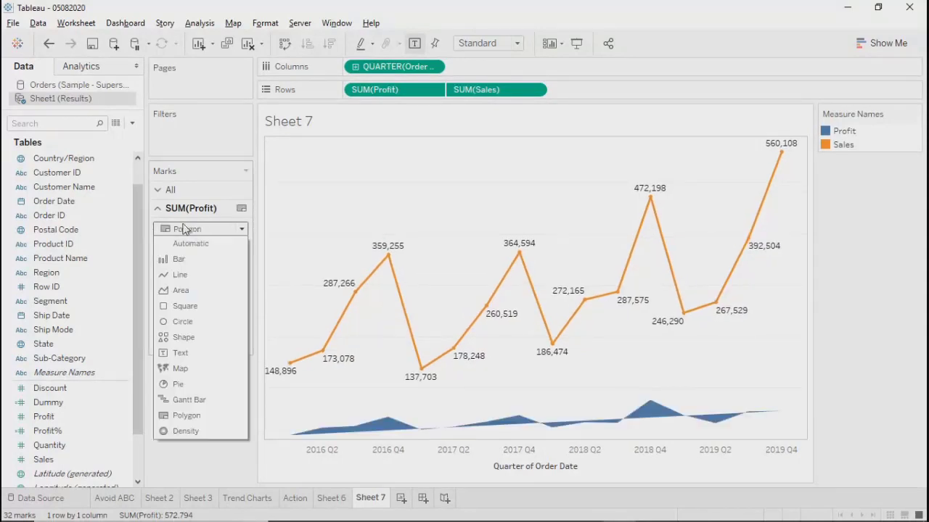
click(186, 431)
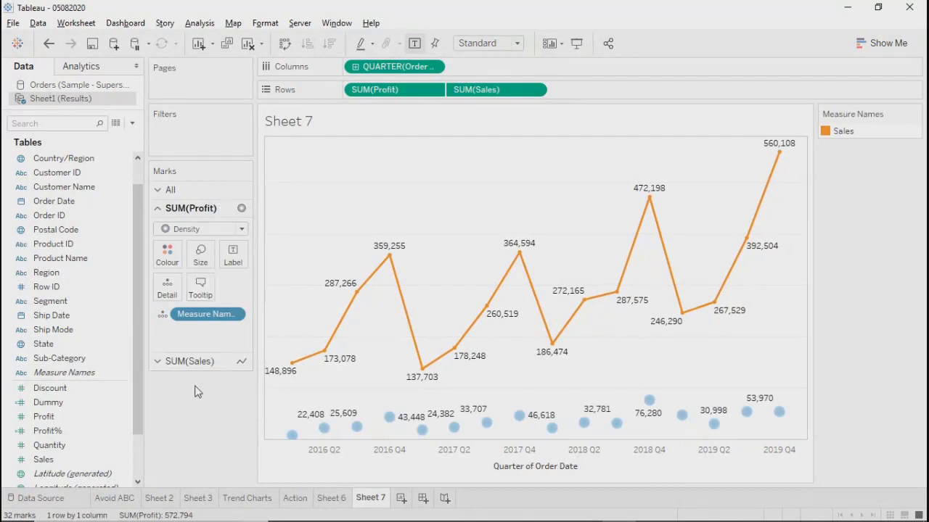
click(190, 361)
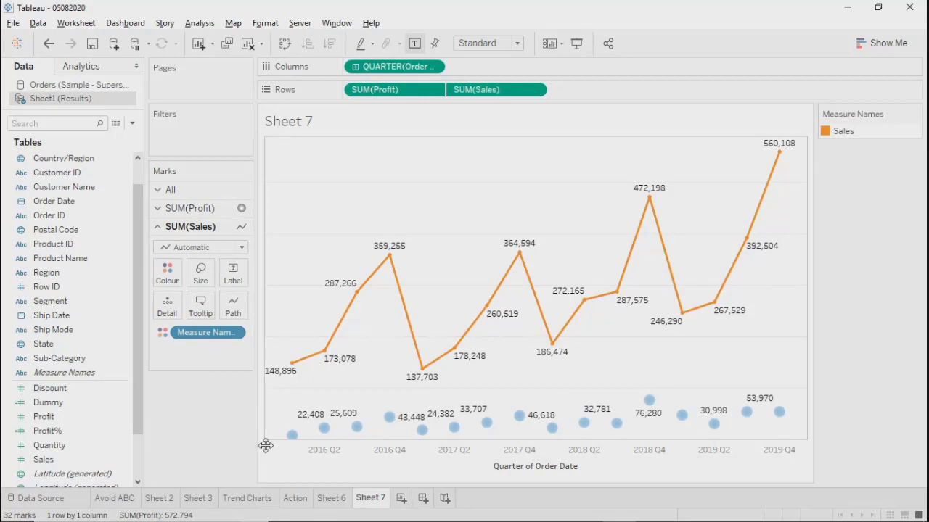
Step: Add a new blank worksheet to the workbook
click(398, 499)
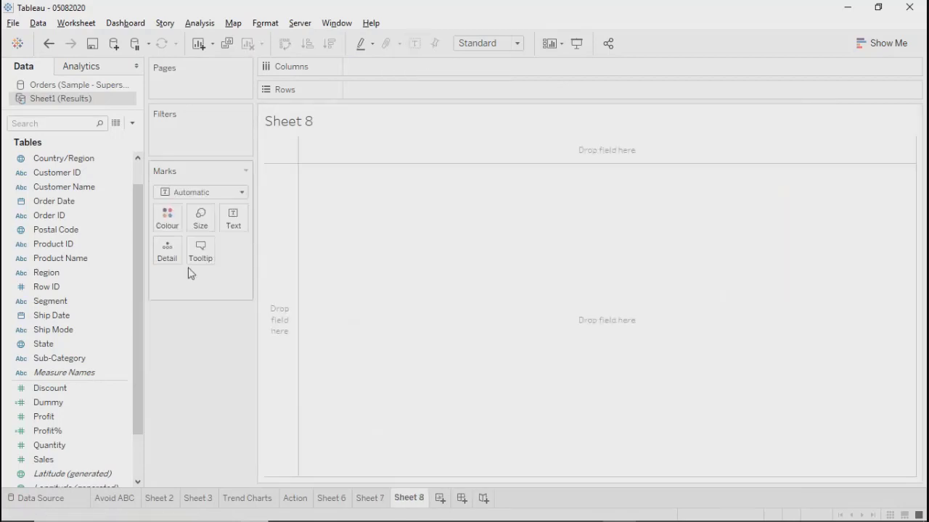
click(48, 419)
mouse_move(48, 424)
mouse_down()
mouse_move(186, 366)
mouse_move(44, 410)
mouse_up()
Step: Return to Sheet 7 and set the Profit mark type to Polygon
click(373, 498)
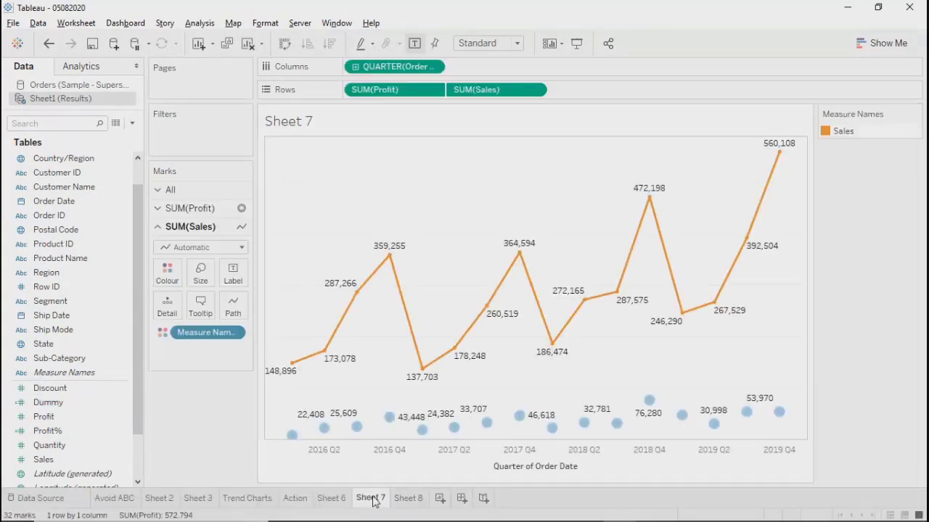
click(190, 189)
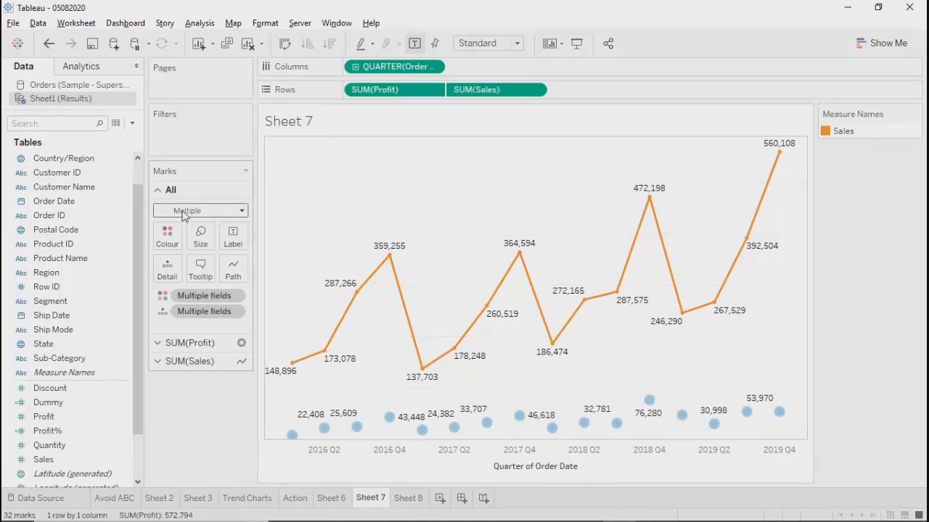
click(186, 211)
click(186, 211)
click(197, 342)
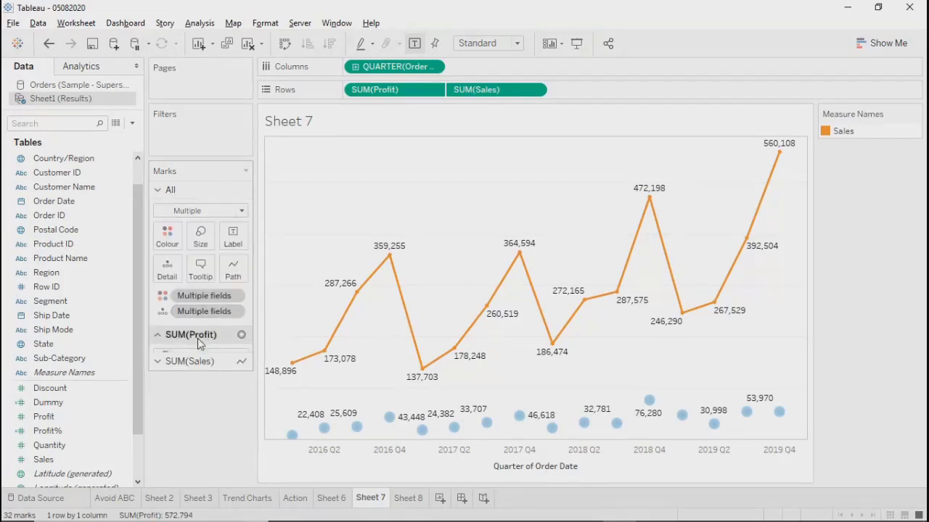
click(196, 229)
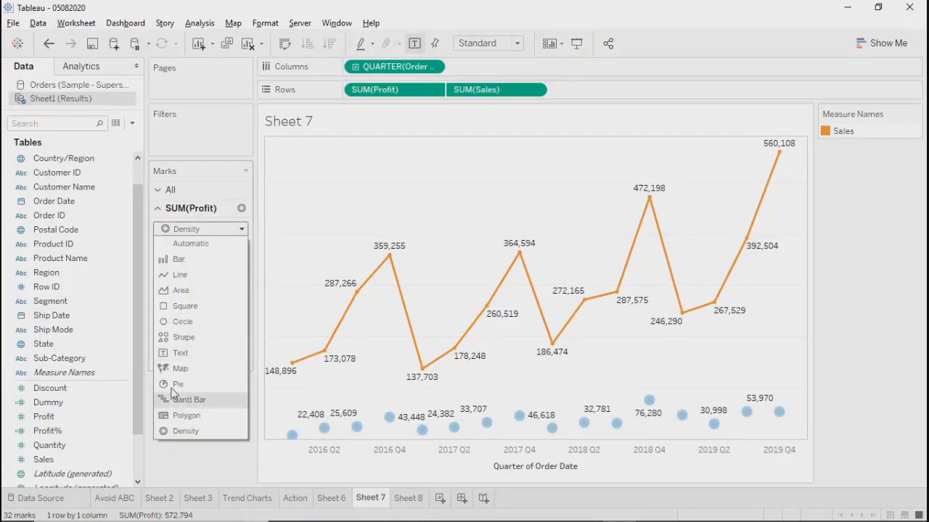
click(172, 417)
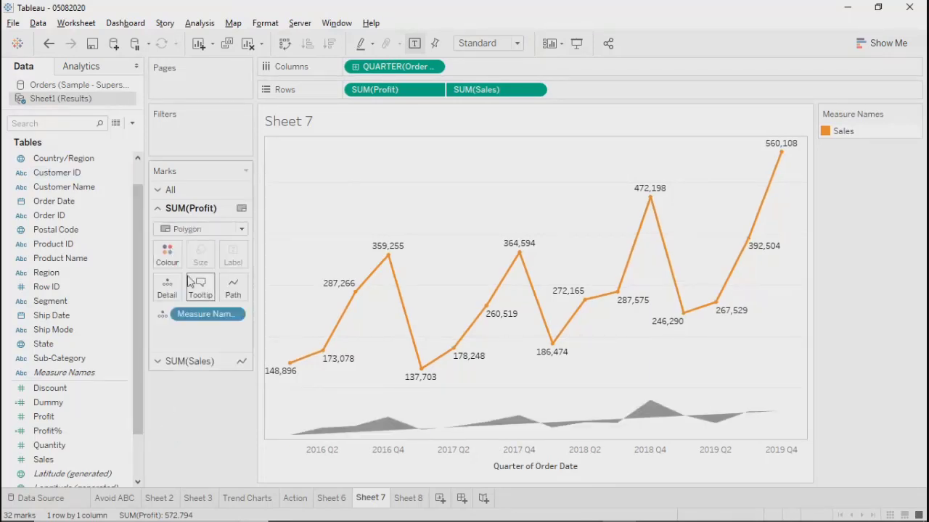
Step: Colour the Profit polygon on Sheet 7 dark blue
click(167, 255)
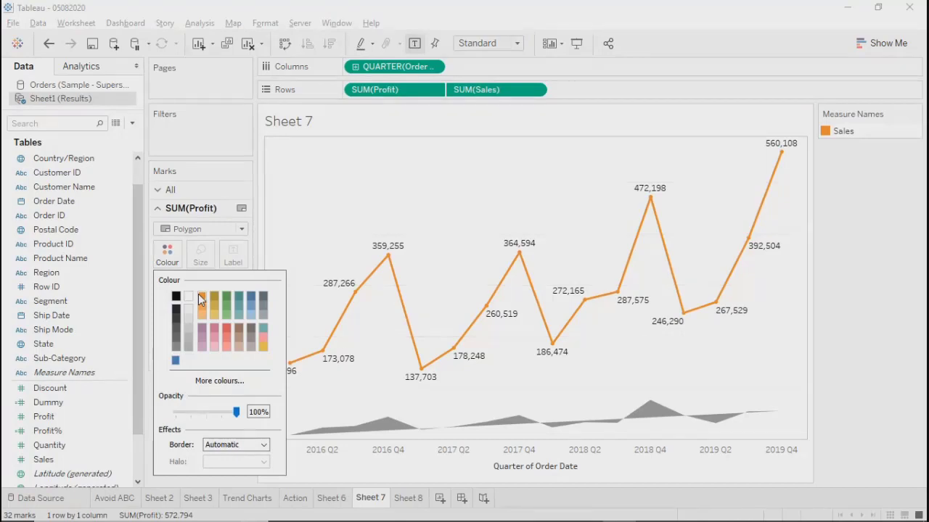
click(251, 296)
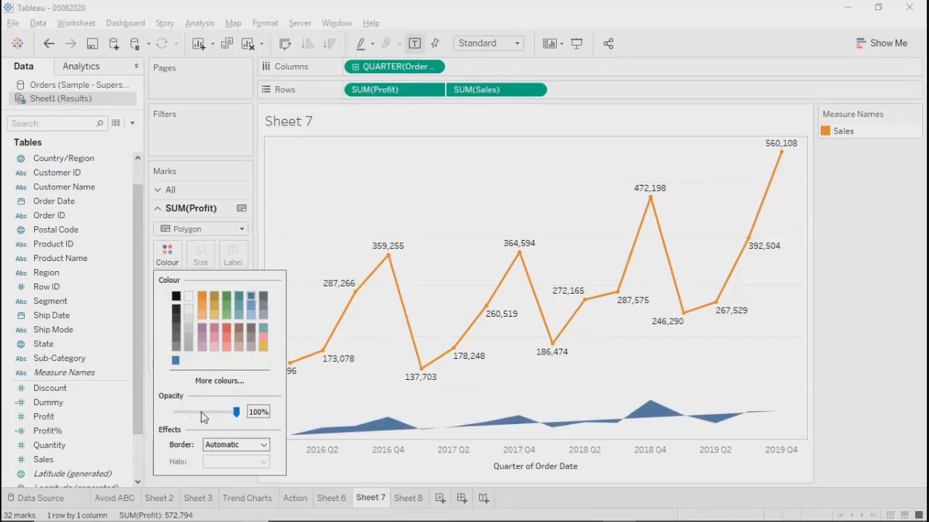
click(889, 377)
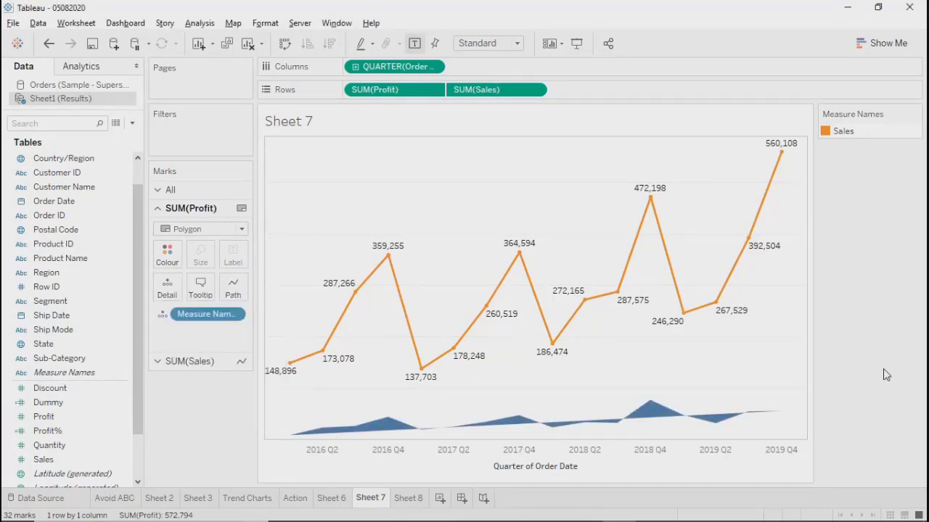
Step: On Sheet 8, place Profit on Rows twice and combine the two measures into a dual axis
click(407, 498)
drag(44, 417, 422, 90)
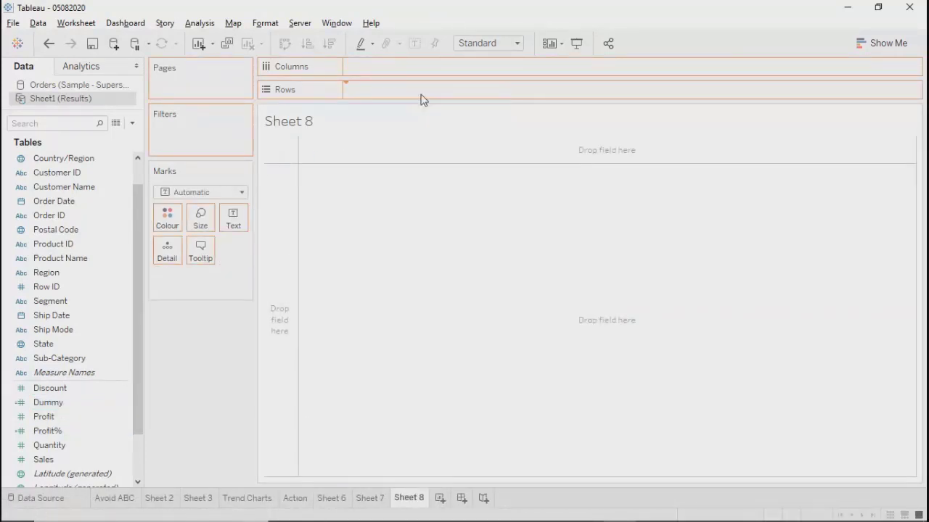
drag(48, 418, 519, 91)
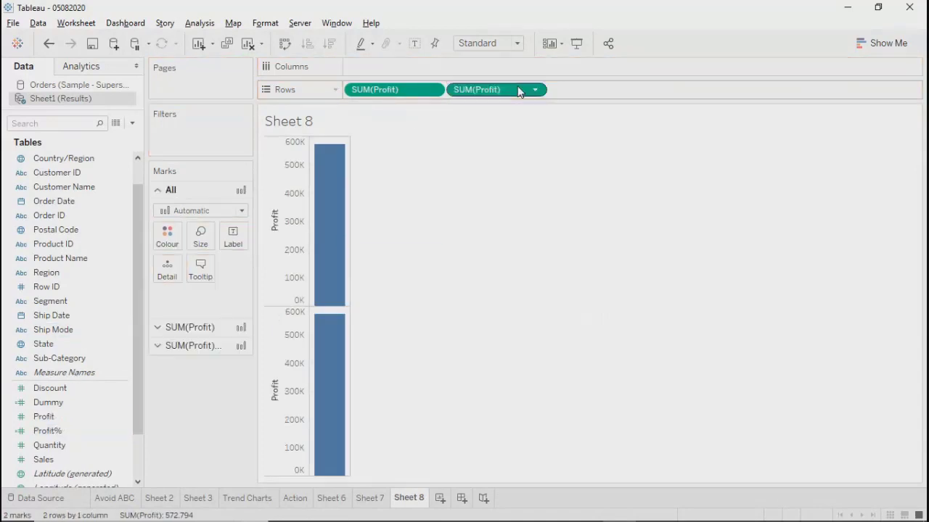
right_click(297, 347)
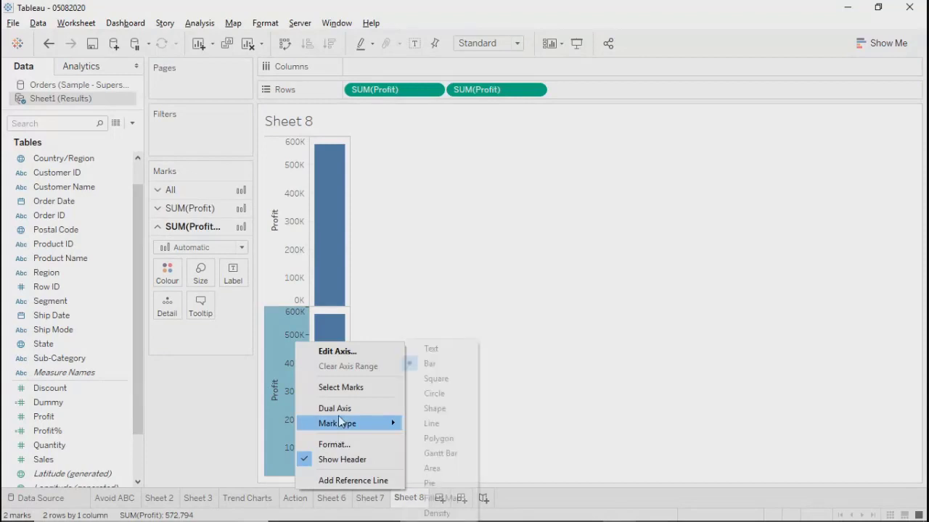
click(340, 406)
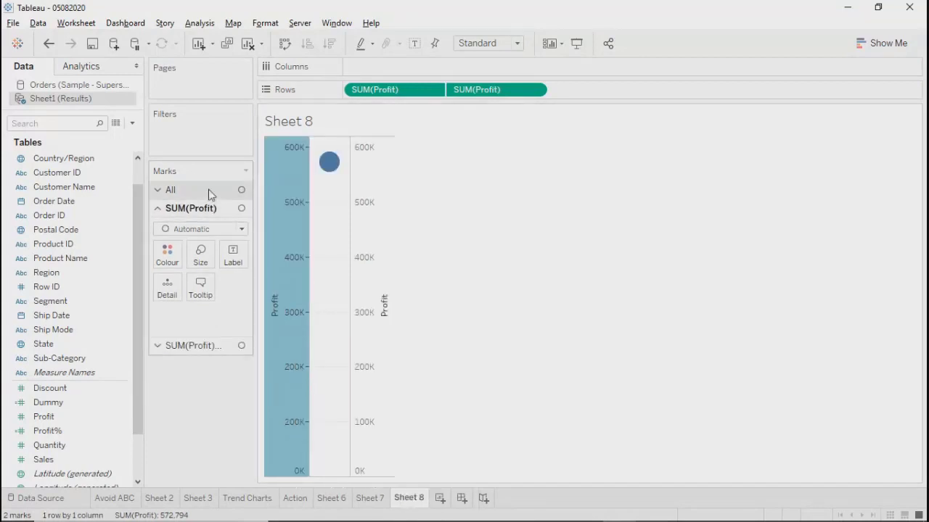
Step: Add Order Date to Columns and set it to the continuous Quarter level
drag(60, 221, 413, 76)
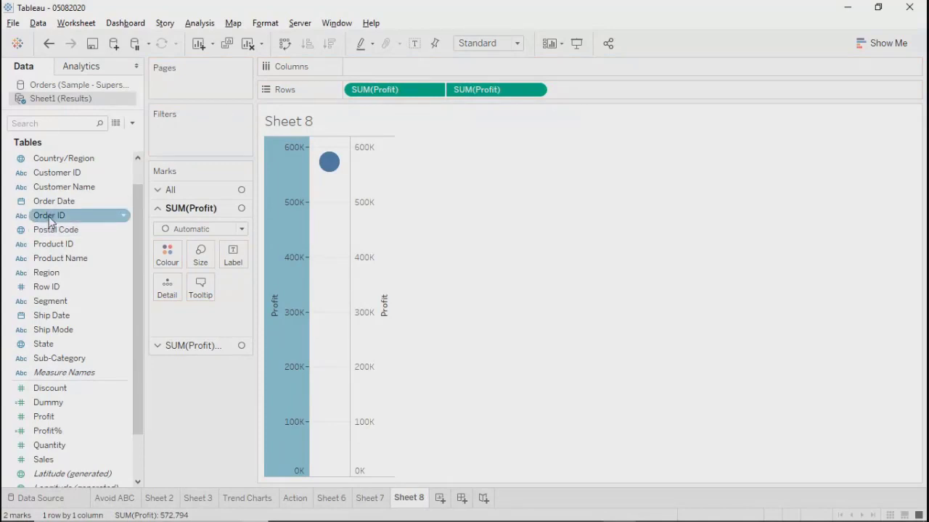
drag(66, 201, 456, 67)
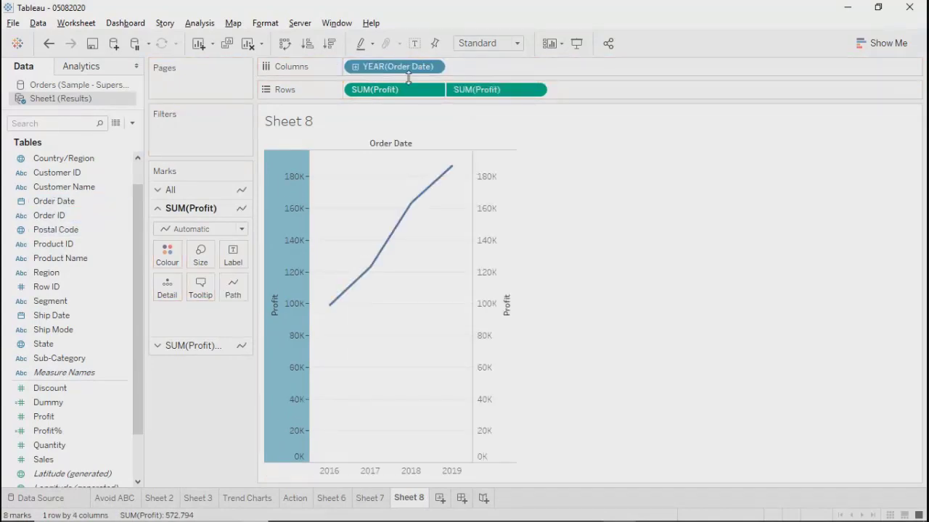
click(433, 67)
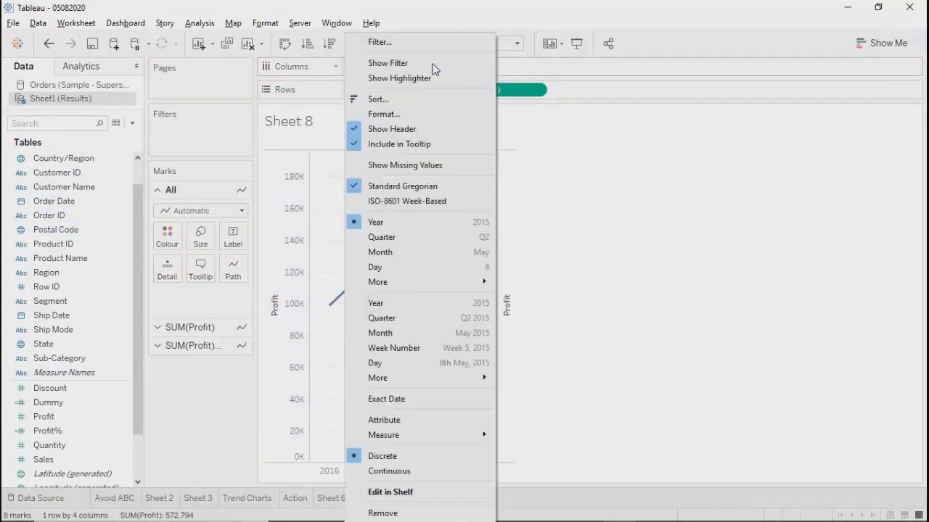
click(399, 325)
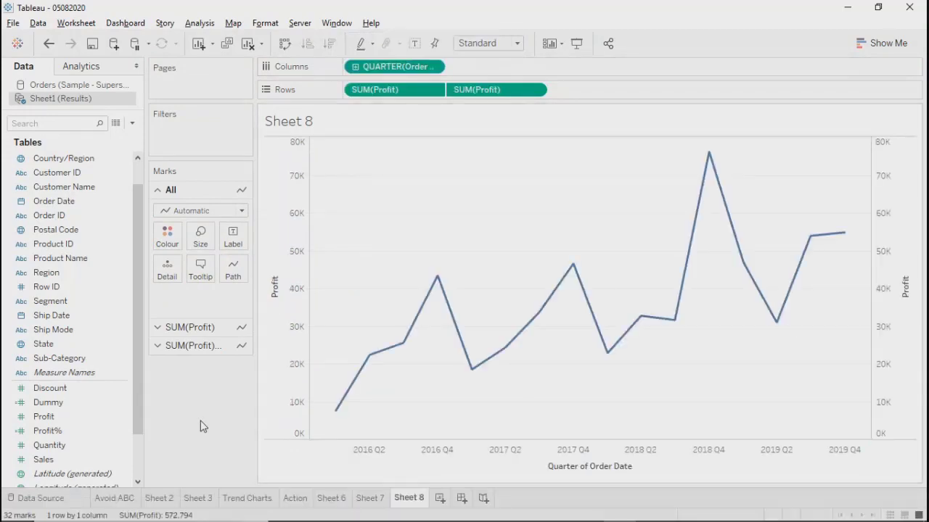
Step: Synchronise the secondary Profit axis with the primary one
click(905, 283)
click(294, 245)
right_click(883, 262)
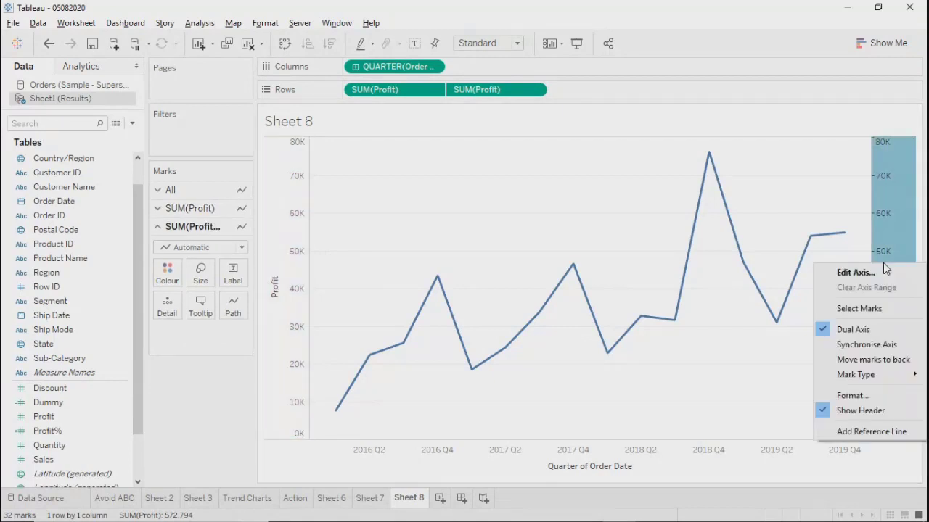
click(848, 345)
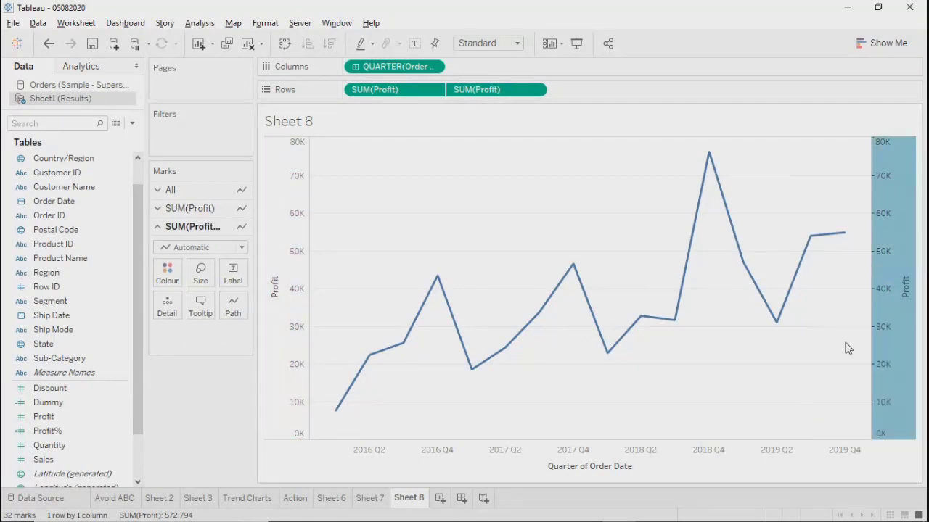
Step: Hide the headers of both Profit axes
right_click(892, 275)
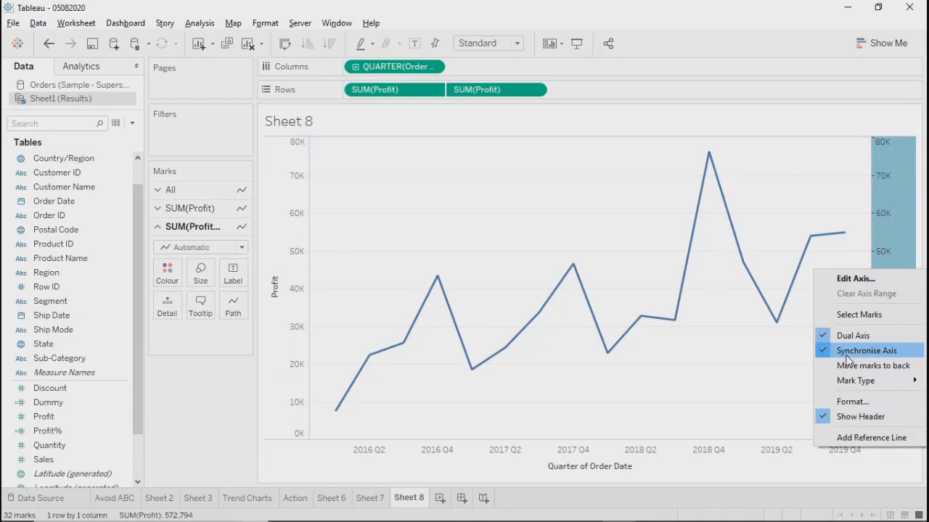
click(834, 417)
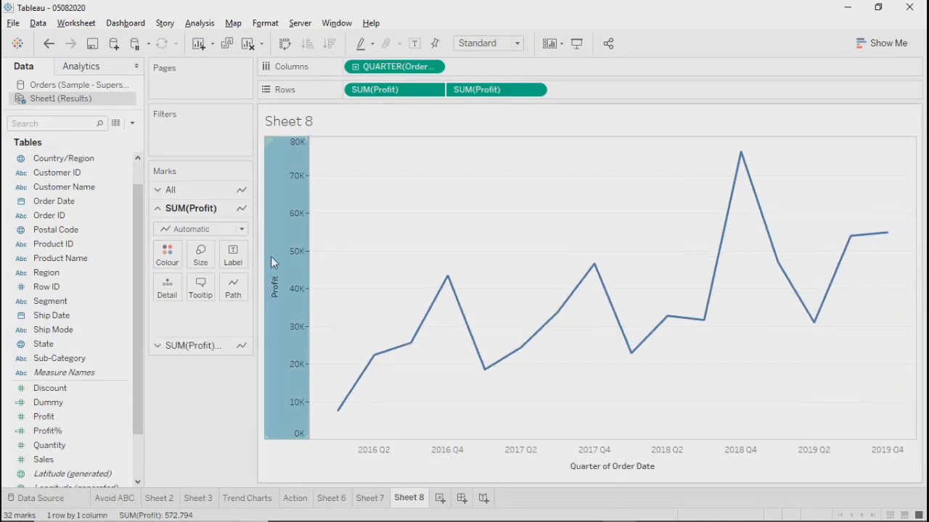
right_click(271, 257)
click(305, 392)
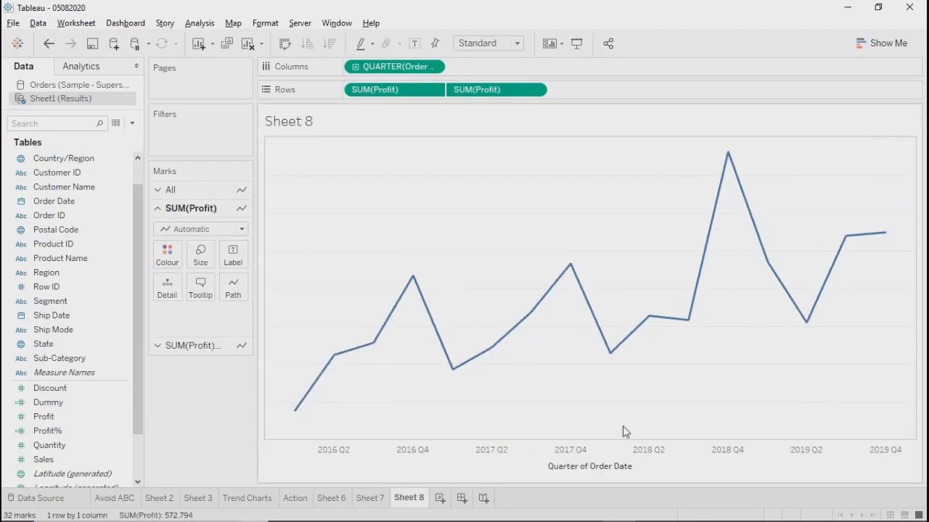
Step: Set the mark type of the second Profit measure to Bar
click(204, 350)
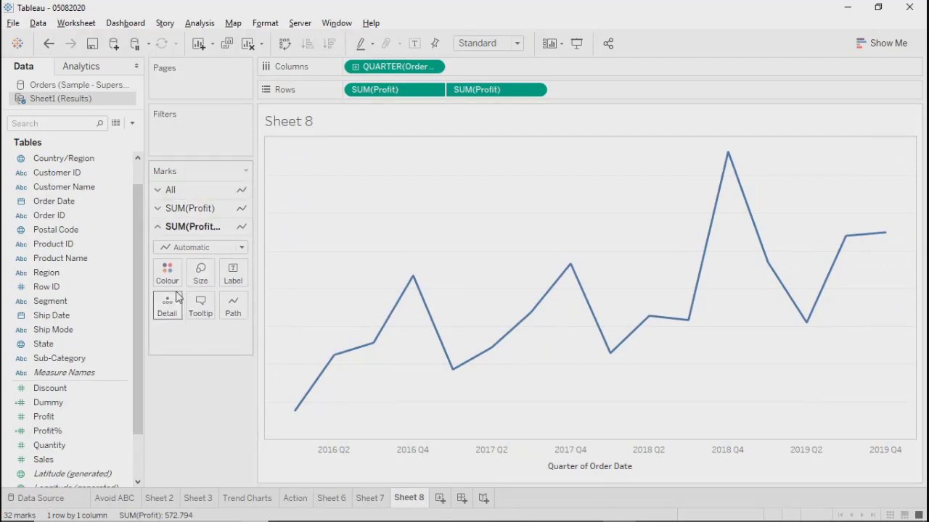
click(176, 247)
key(Escape)
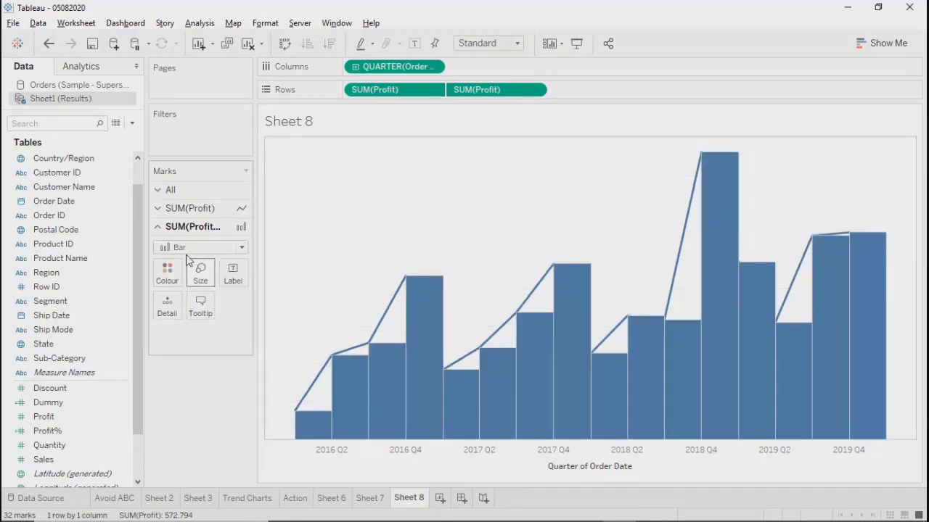
Step: Set the mark type of the first Profit measure to Circle
click(170, 208)
click(200, 259)
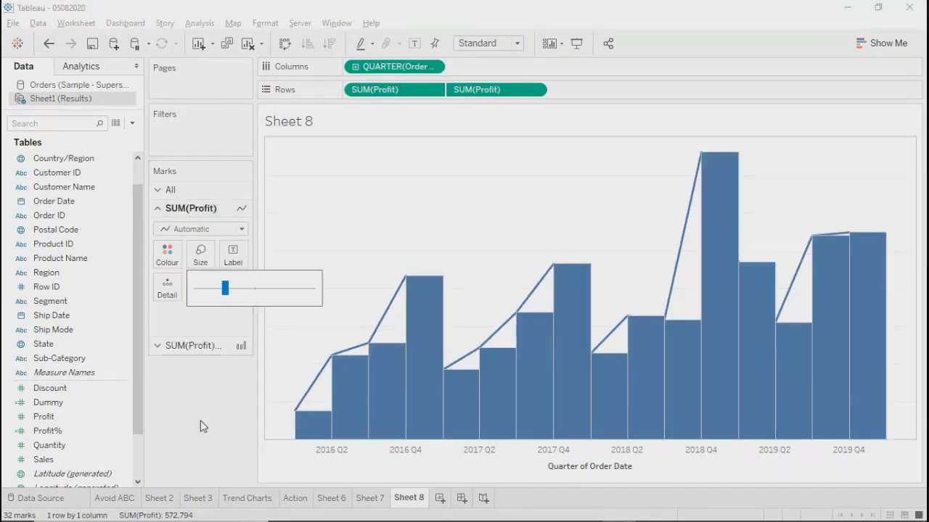
click(198, 234)
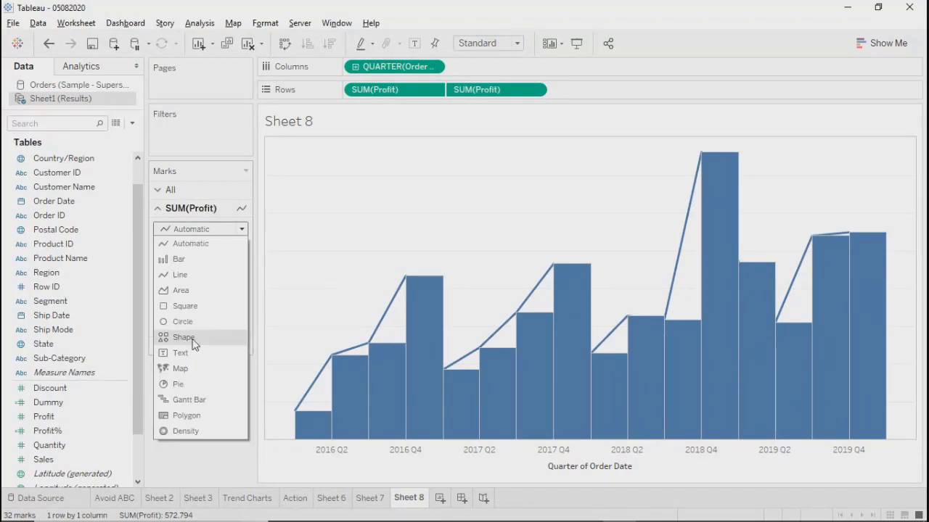
click(174, 322)
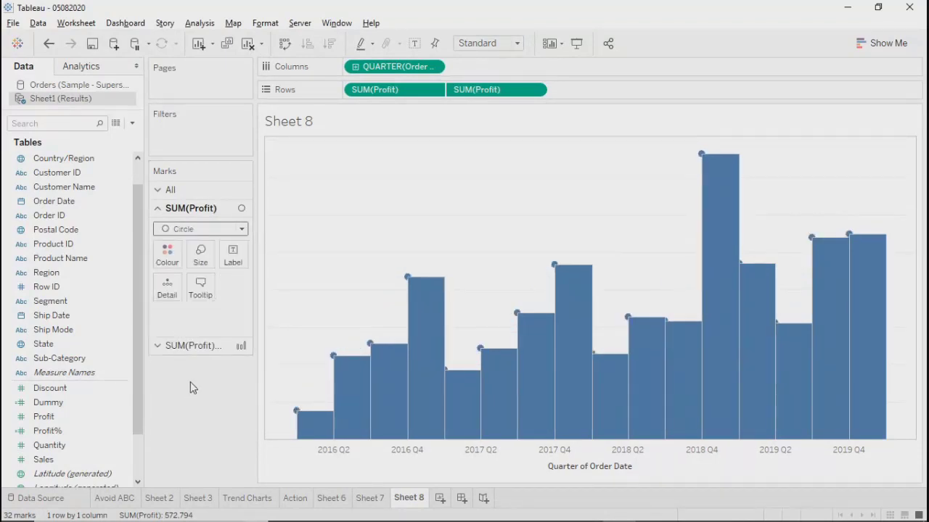
Step: Switch the Profit bars to manual sizing and adjust them into narrow columns, past the midpoint of the size range
click(176, 346)
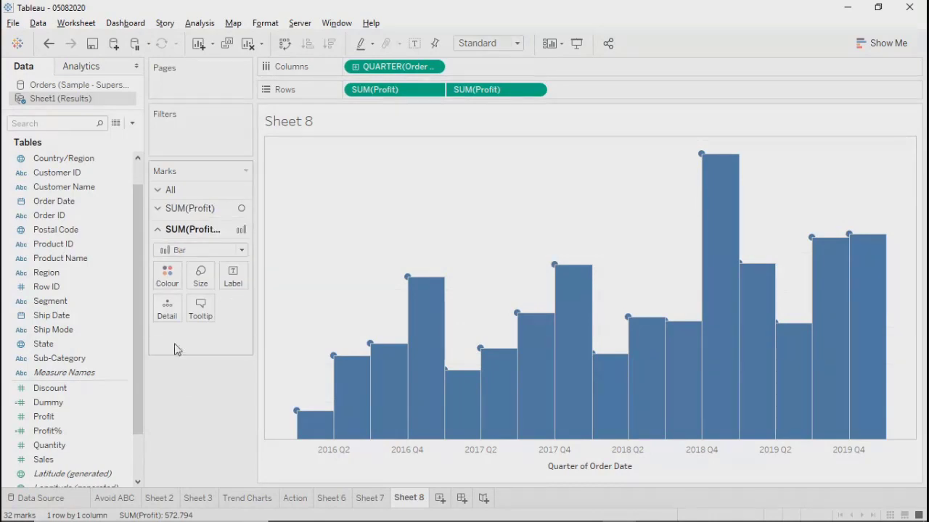
click(196, 280)
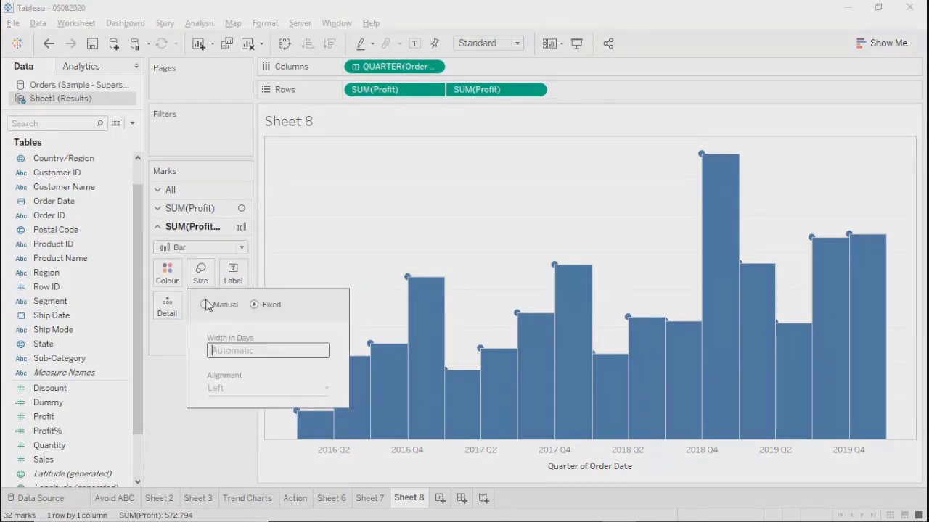
click(205, 305)
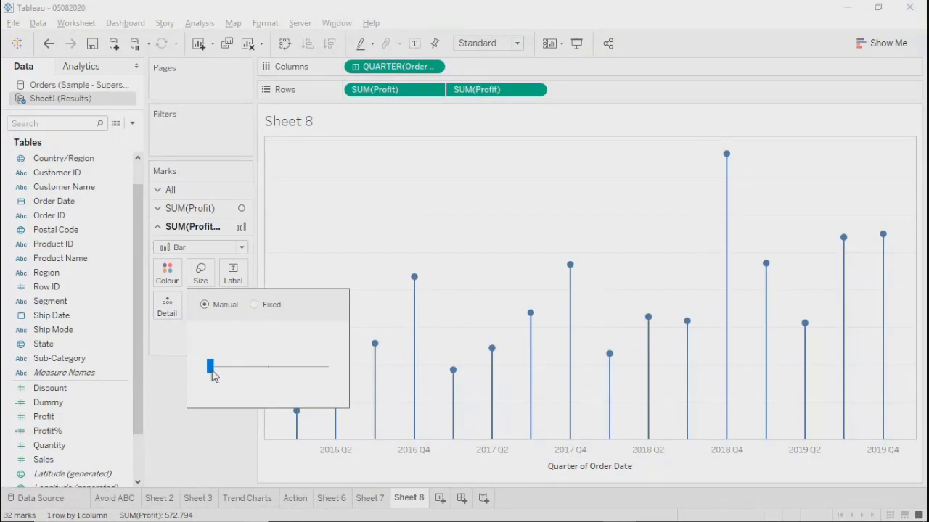
drag(209, 367, 295, 380)
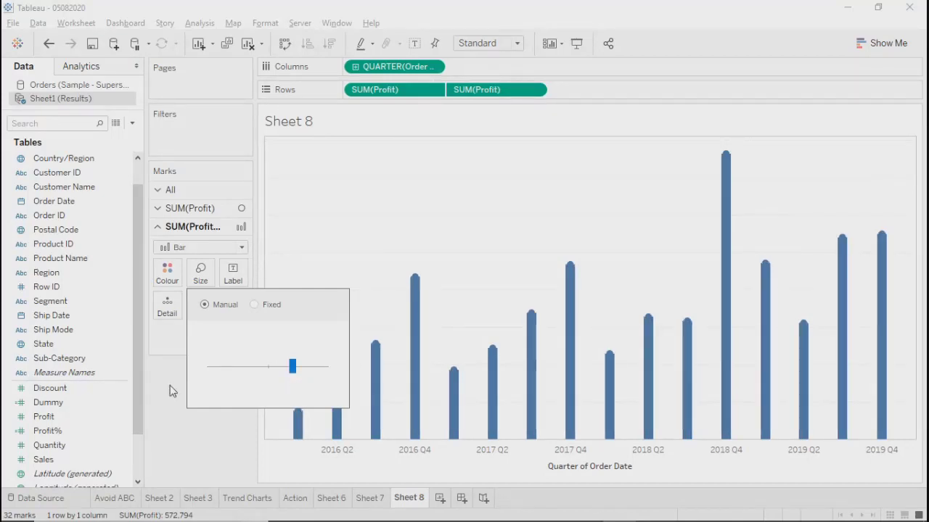
drag(293, 368, 310, 372)
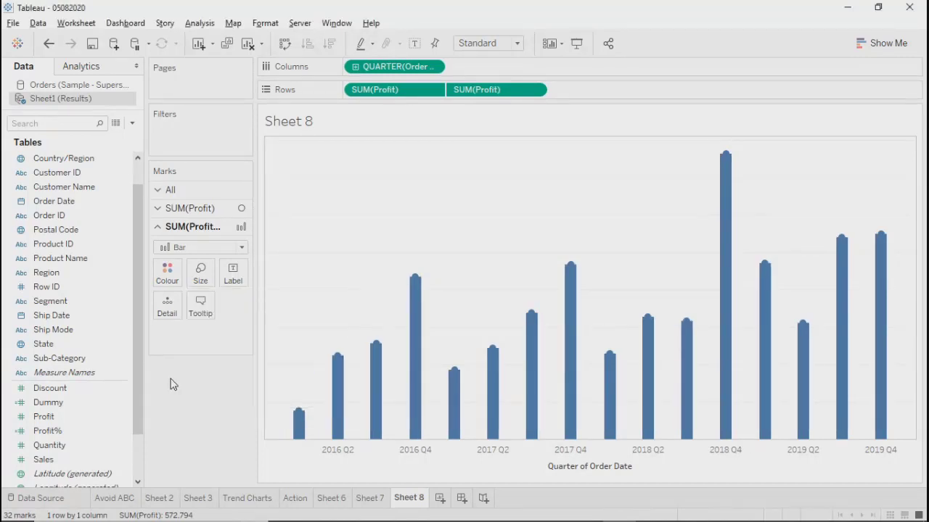
Step: Enlarge the Profit circles so they are clearly wider than the bars, forming lollipop heads
click(182, 208)
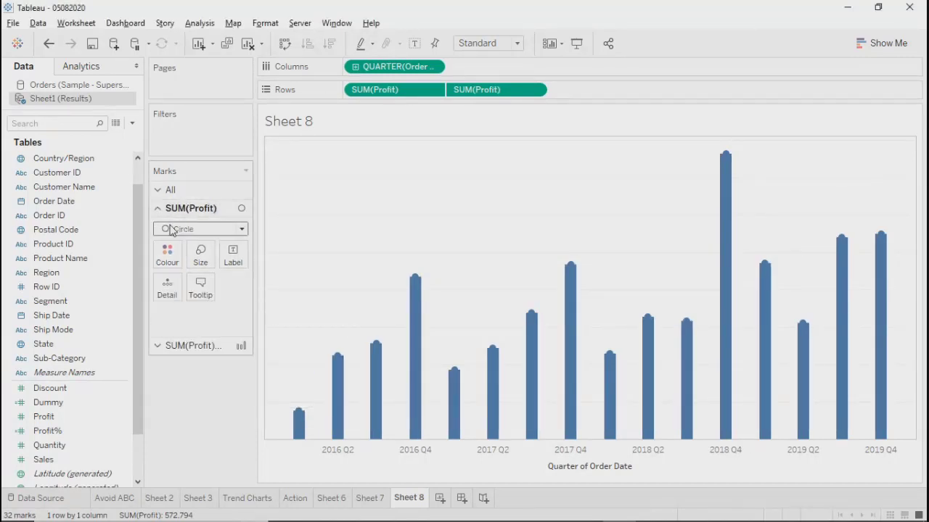
click(199, 258)
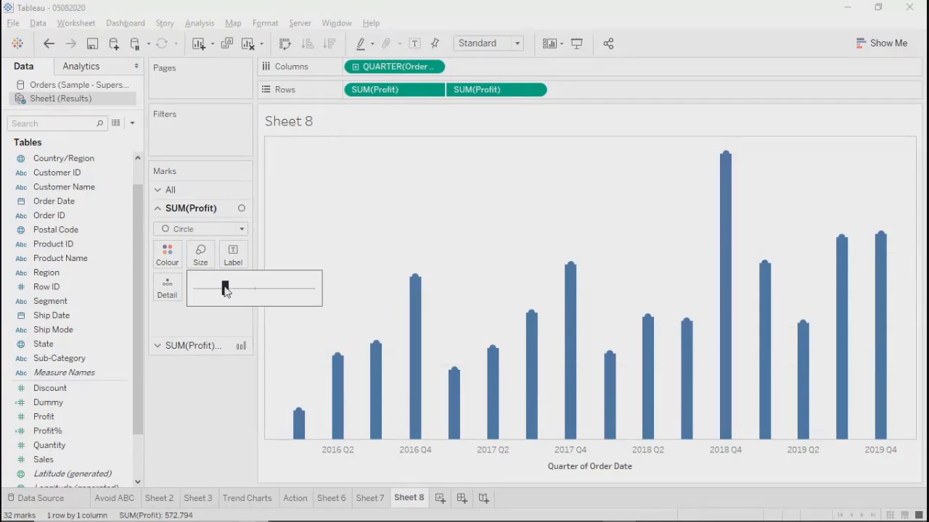
drag(225, 290, 273, 297)
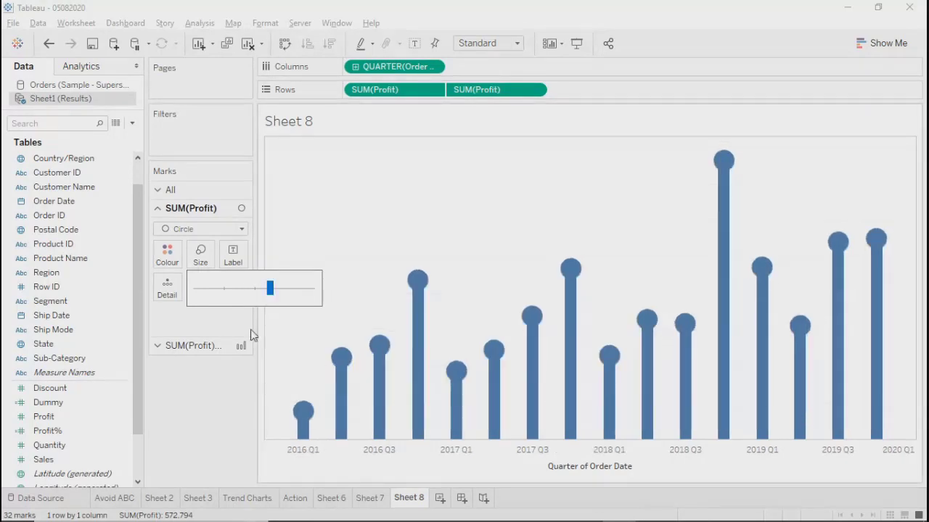
Step: Colour the Profit circles red and reorder the two Profit measures on Rows so the circles sit in front of the bars
click(172, 254)
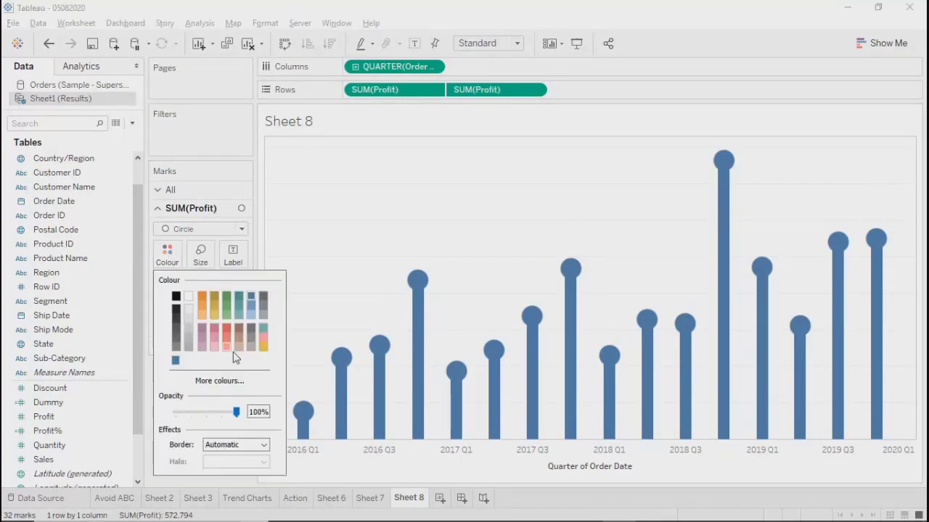
click(226, 330)
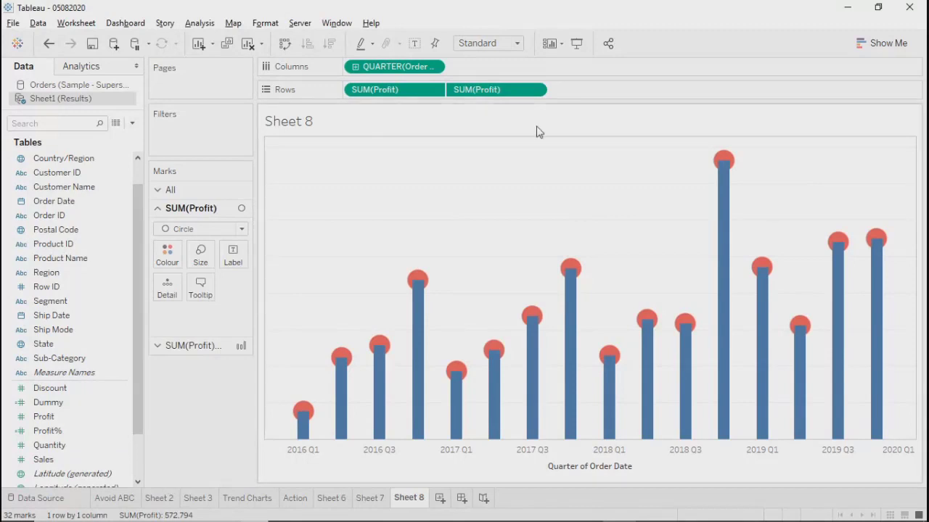
drag(393, 89, 580, 91)
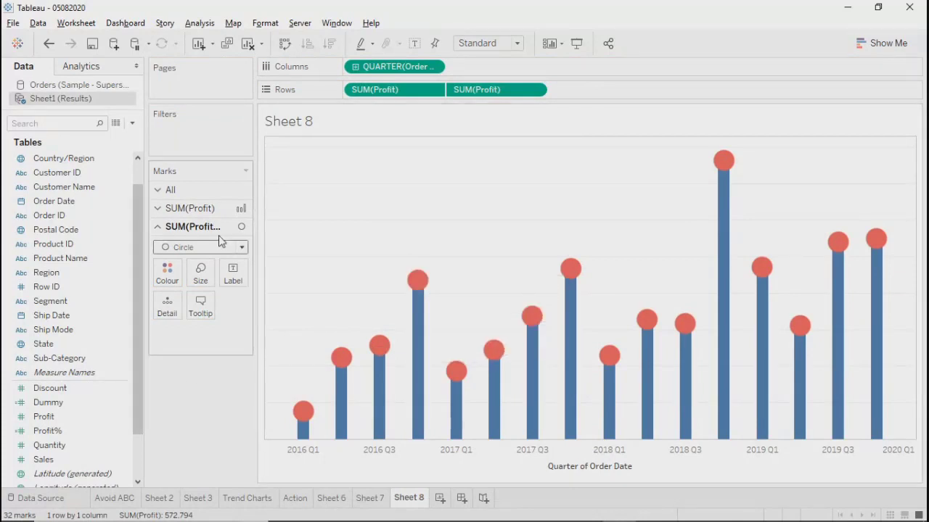
Step: Show mark labels on the Profit circles
click(232, 275)
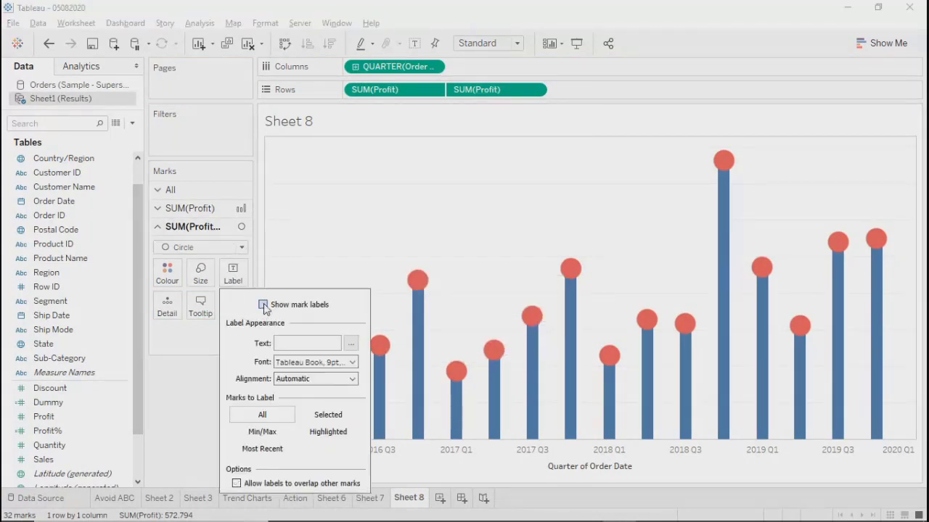
click(262, 305)
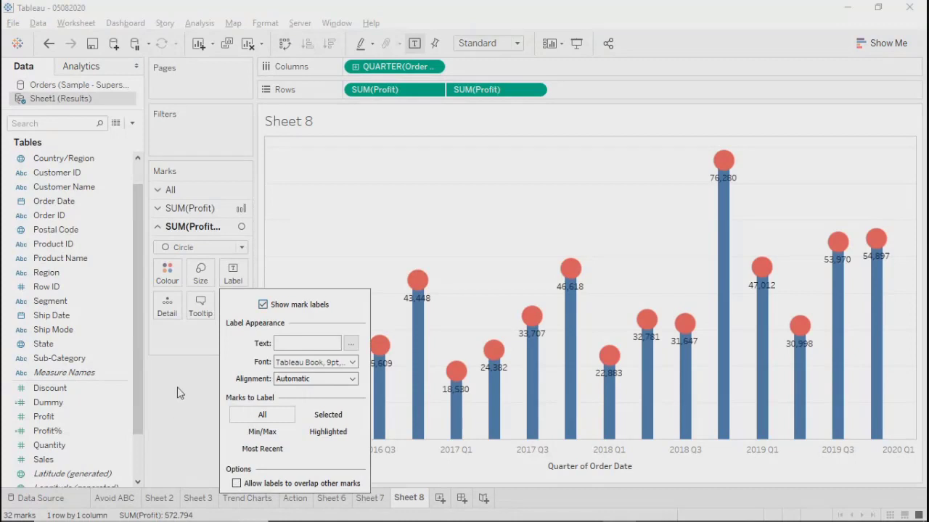
click(240, 273)
click(316, 362)
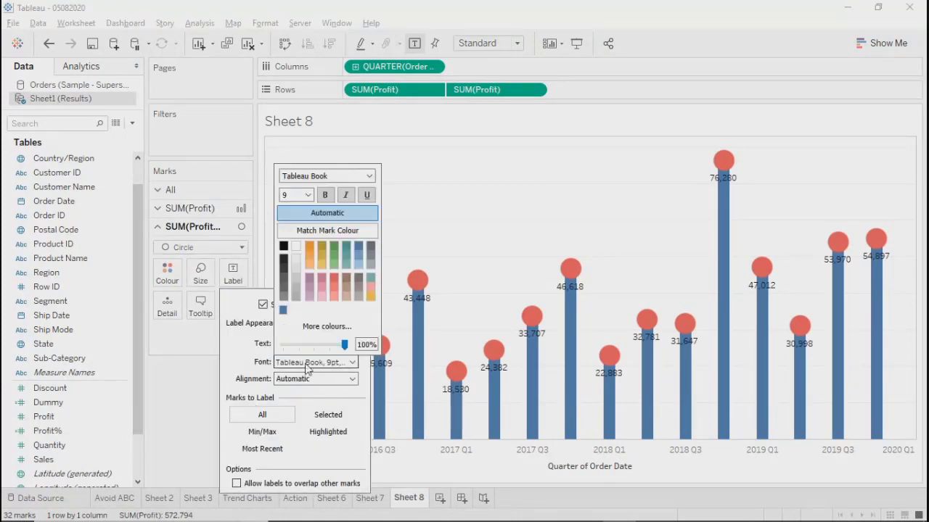
click(183, 410)
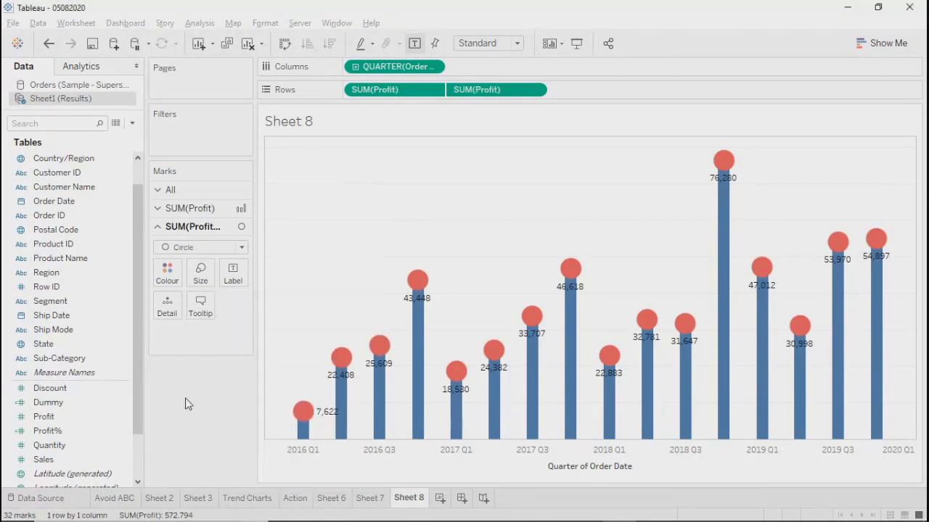
Step: Rotate the circle labels to read upward, centre them horizontally and align them vertically to the bottom, inside the bars
click(237, 281)
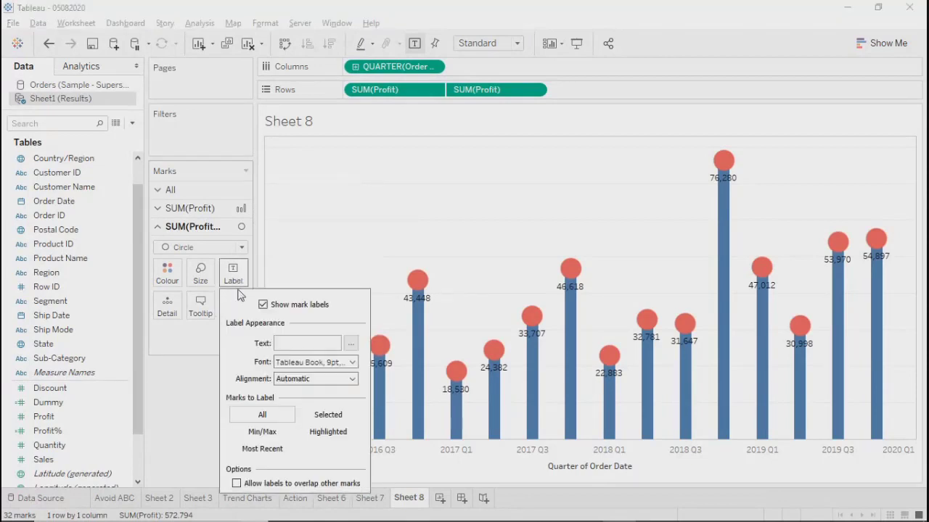
click(296, 380)
click(375, 434)
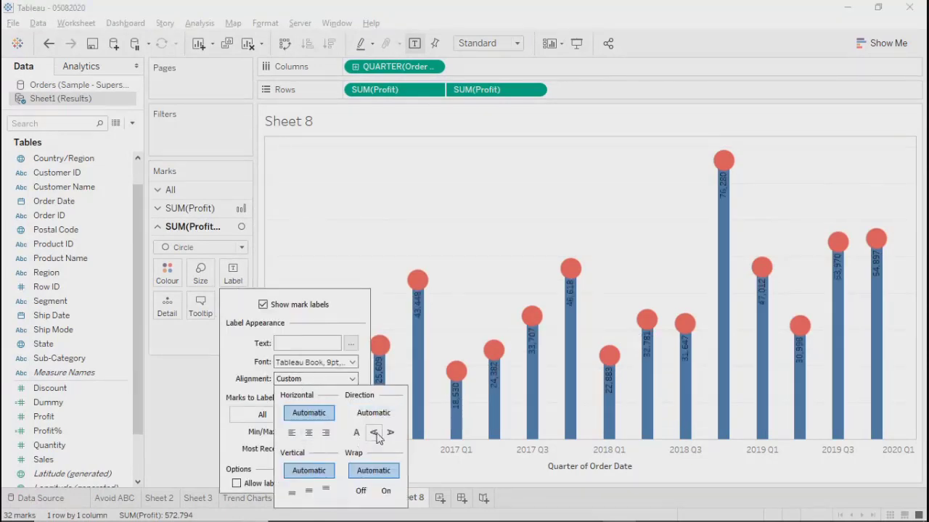
click(308, 492)
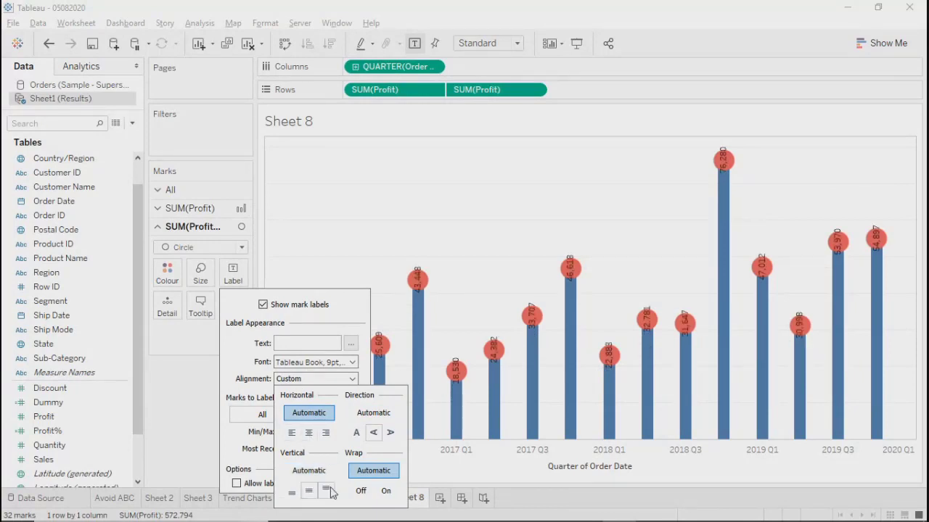
click(309, 433)
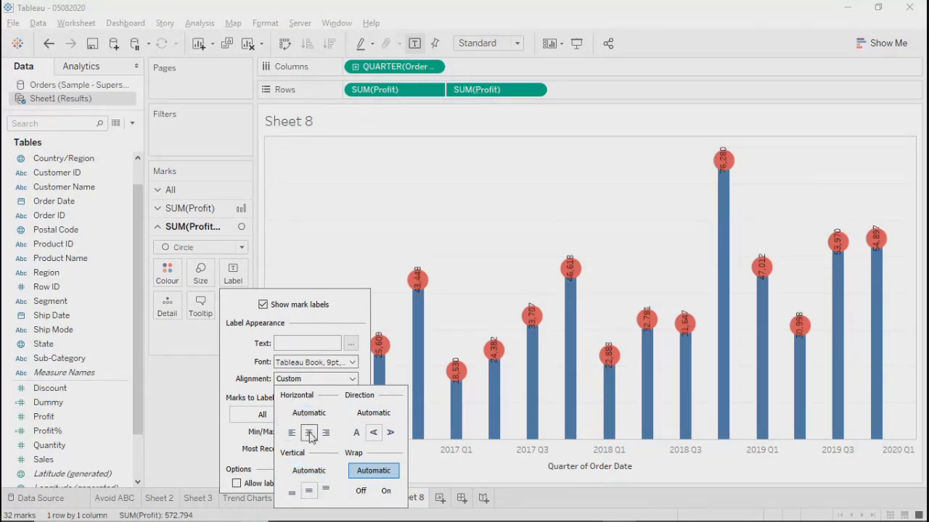
click(292, 493)
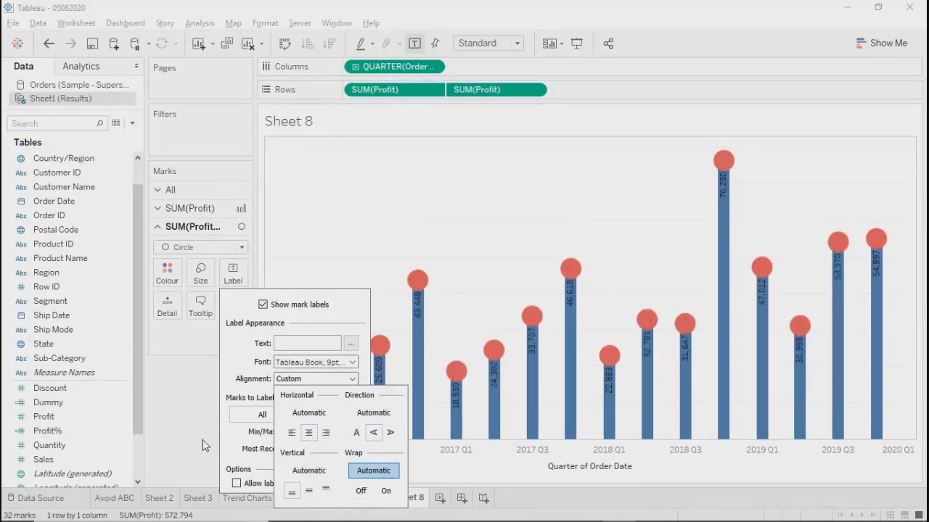
Step: Set the font colour of the circle labels to white
click(319, 362)
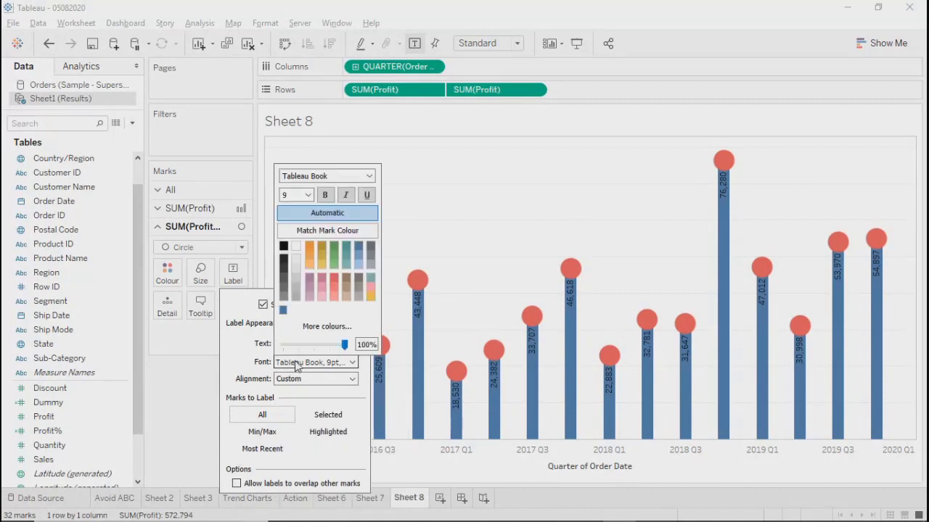
click(295, 246)
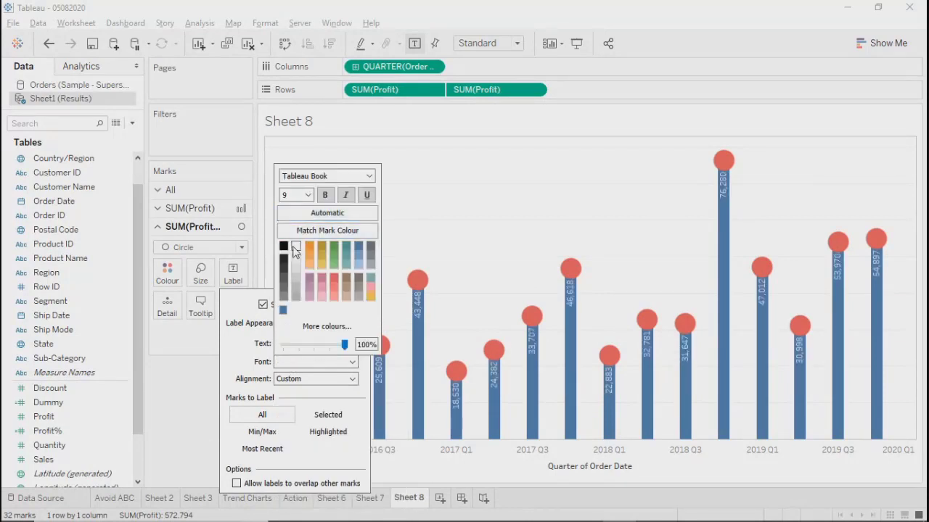
click(161, 407)
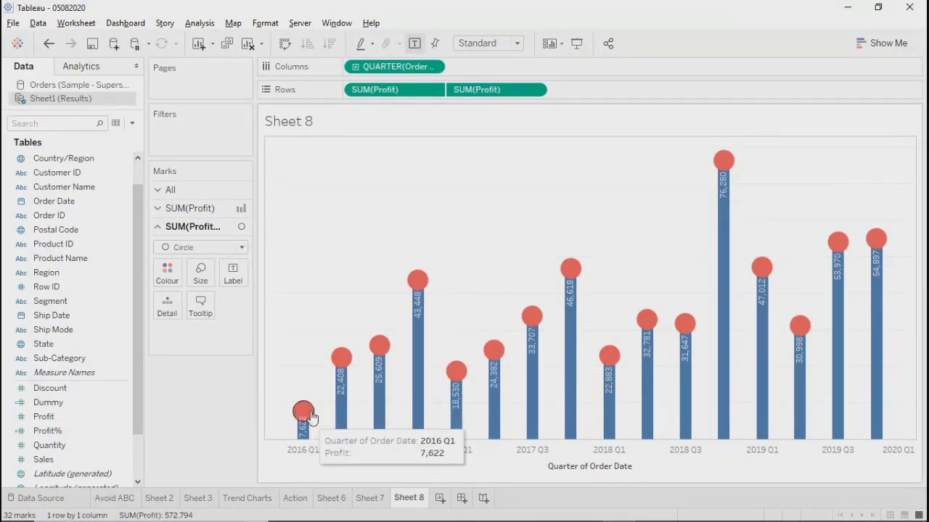
Step: Change the mark type of the Profit circles to Shape, try several filled shapes and choose the filled star
click(208, 246)
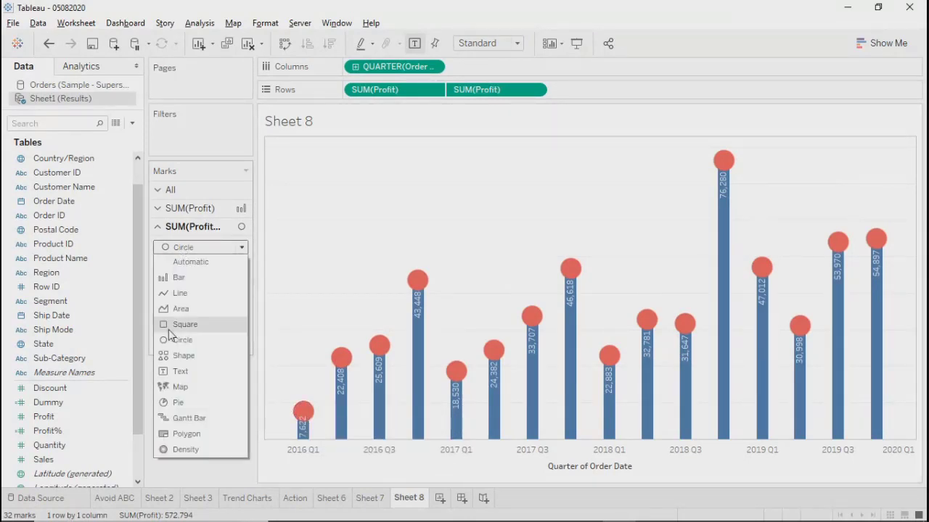
click(180, 355)
click(233, 306)
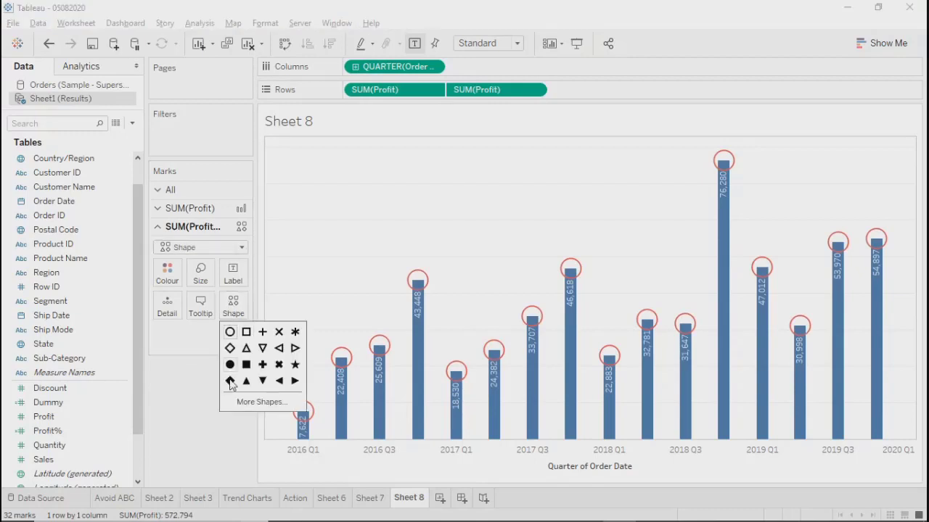
click(261, 364)
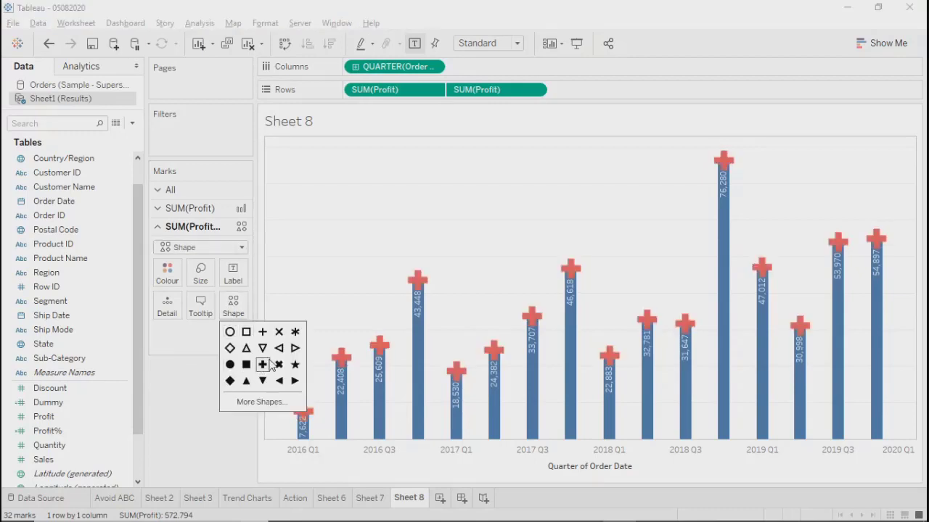
click(279, 365)
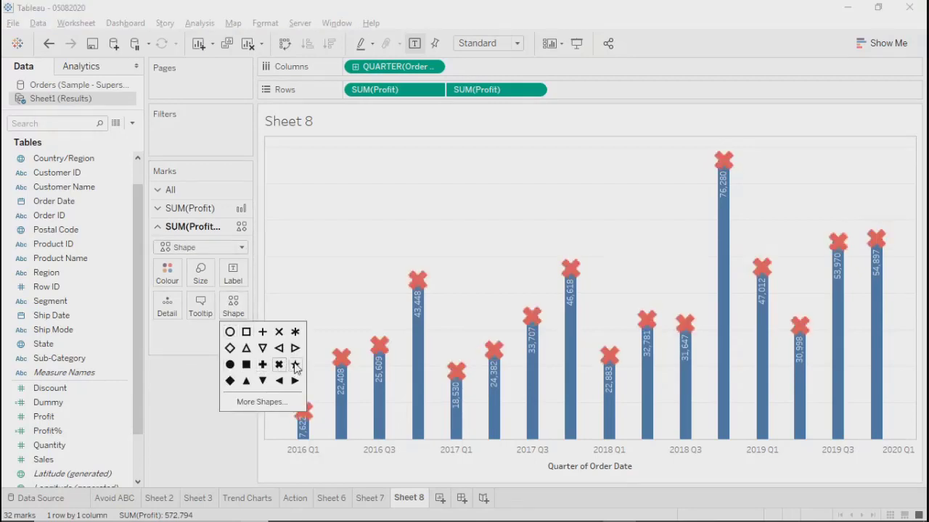
click(295, 366)
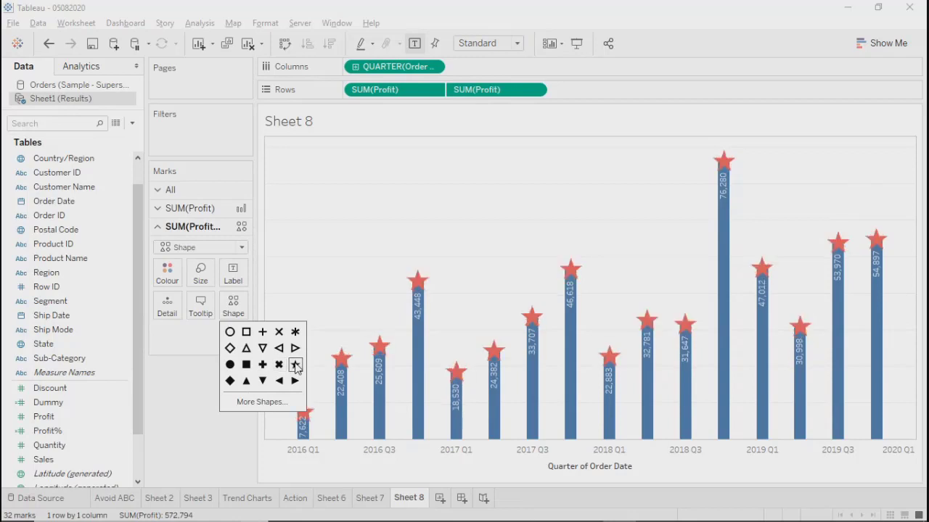
click(246, 381)
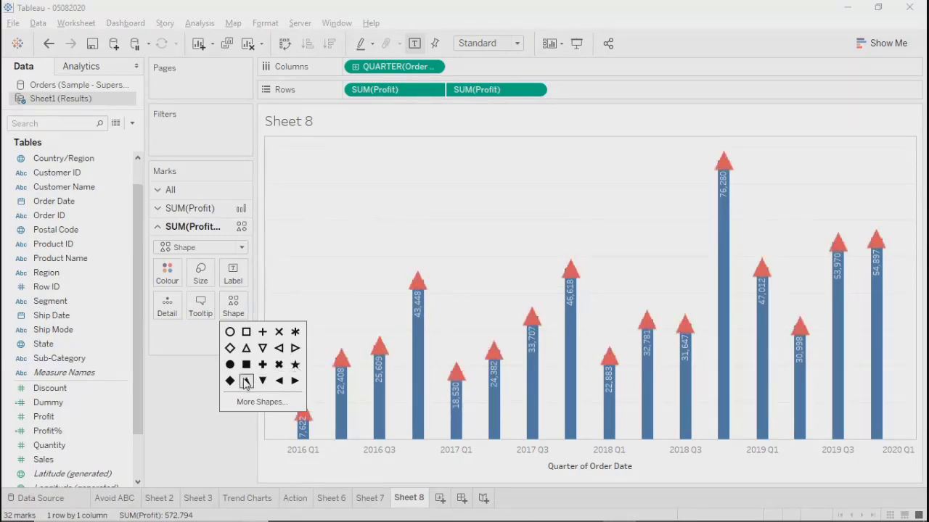
click(295, 365)
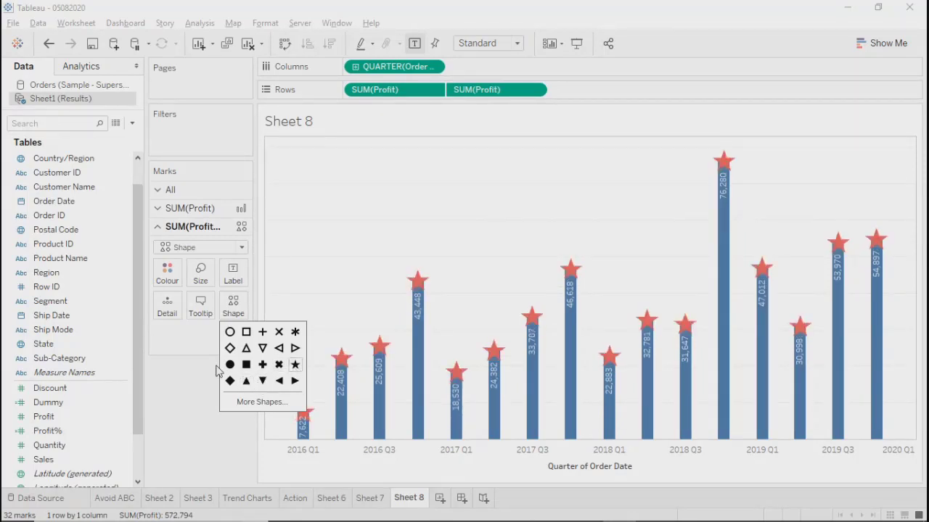
Step: Enlarge the Profit stars so they are several times wider than the bars
click(201, 273)
drag(267, 308, 297, 310)
click(211, 363)
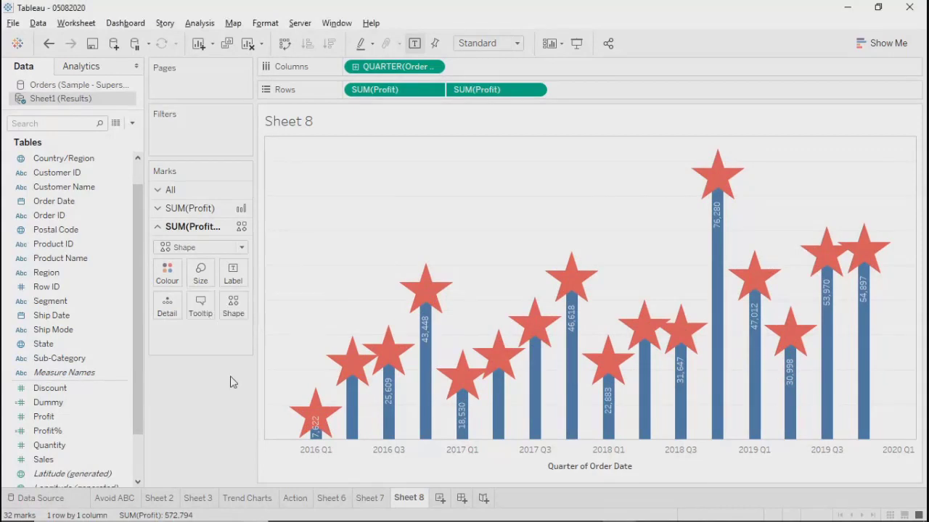
Step: Turn off the mark labels on the Profit stars
click(187, 208)
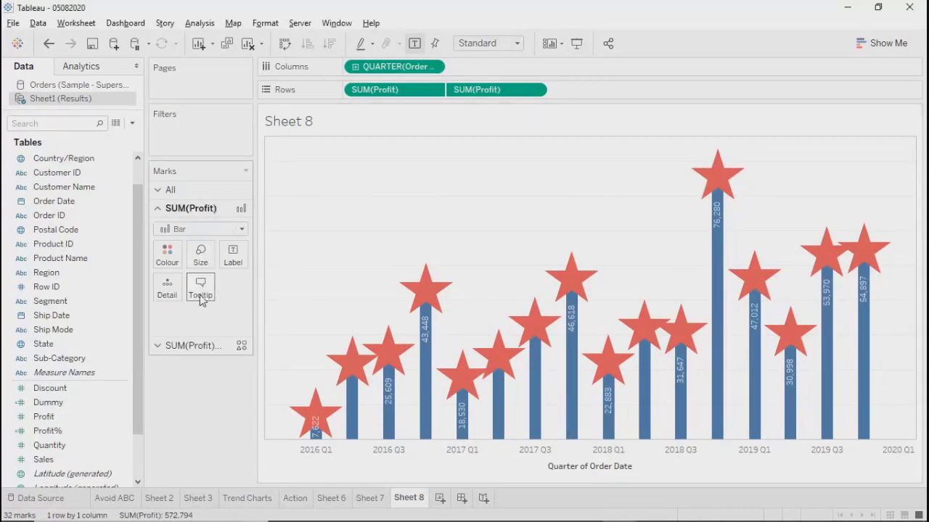
click(171, 190)
click(190, 346)
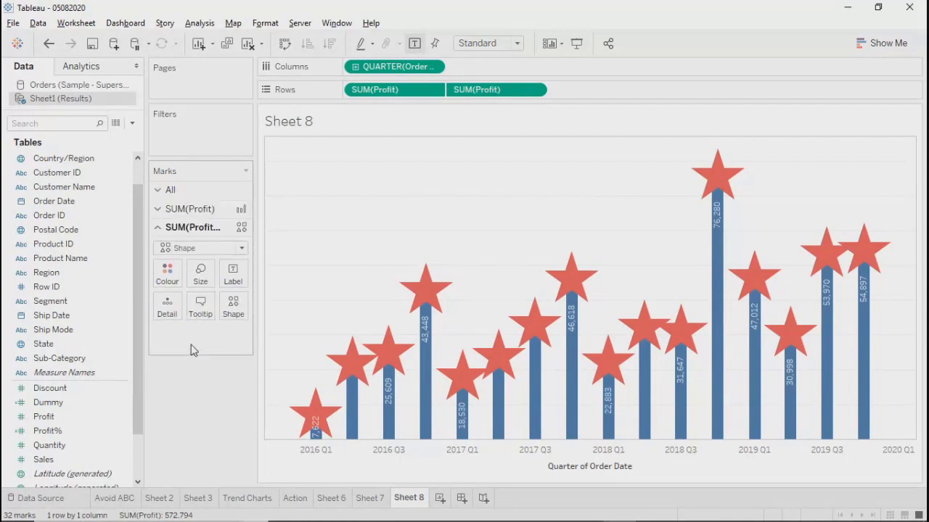
click(233, 273)
click(262, 305)
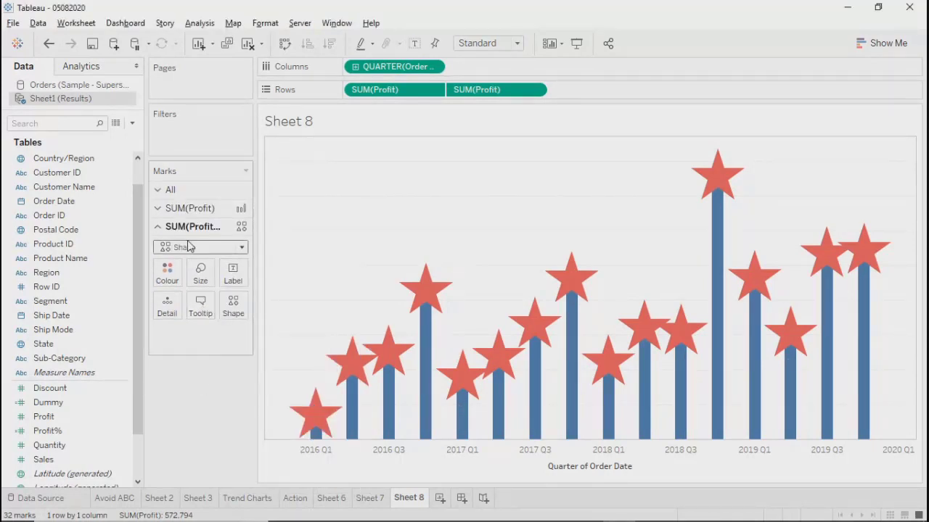
Step: Add the Profit field as the stars' label, with normal horizontal text direction and top vertical alignment
click(31, 290)
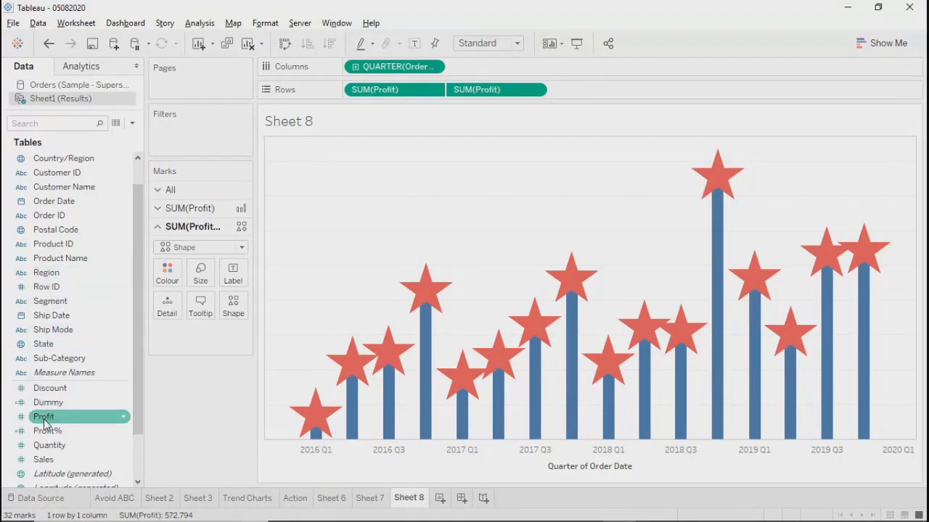
drag(41, 417, 231, 274)
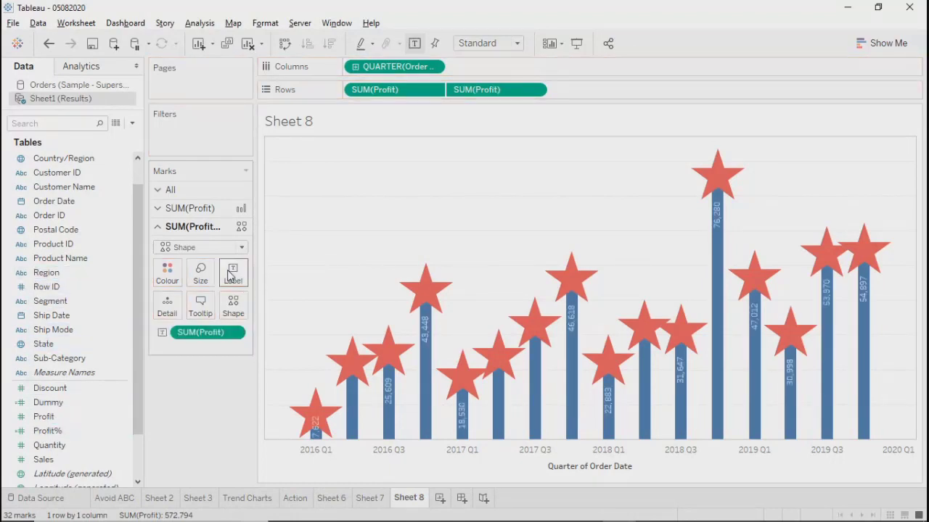
click(233, 272)
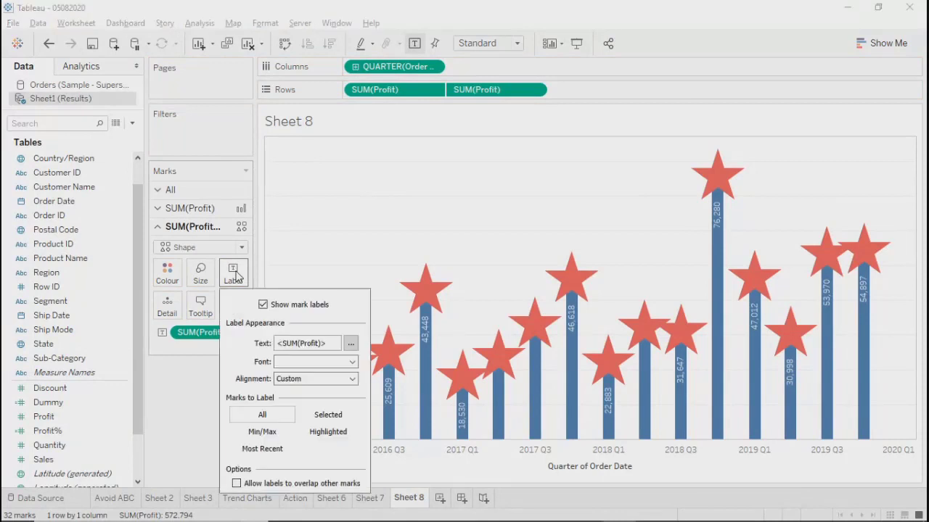
click(318, 384)
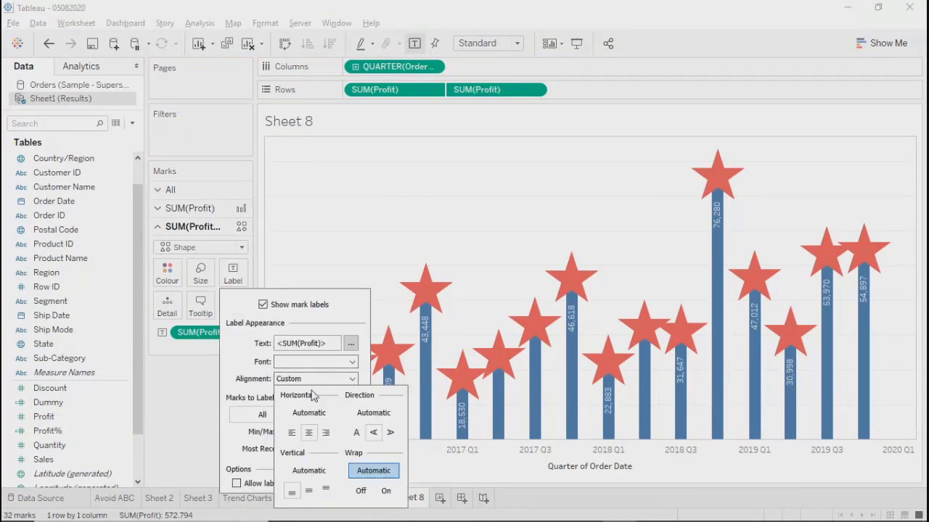
click(326, 492)
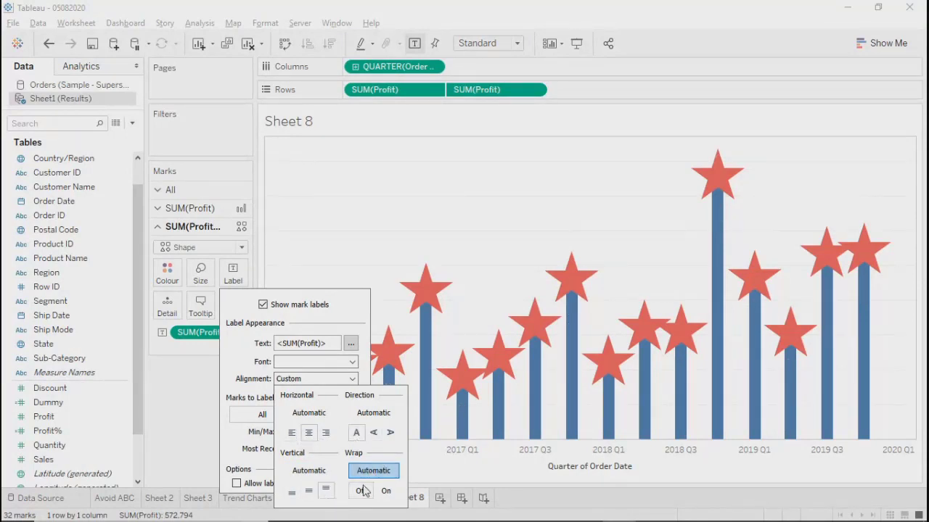
click(203, 442)
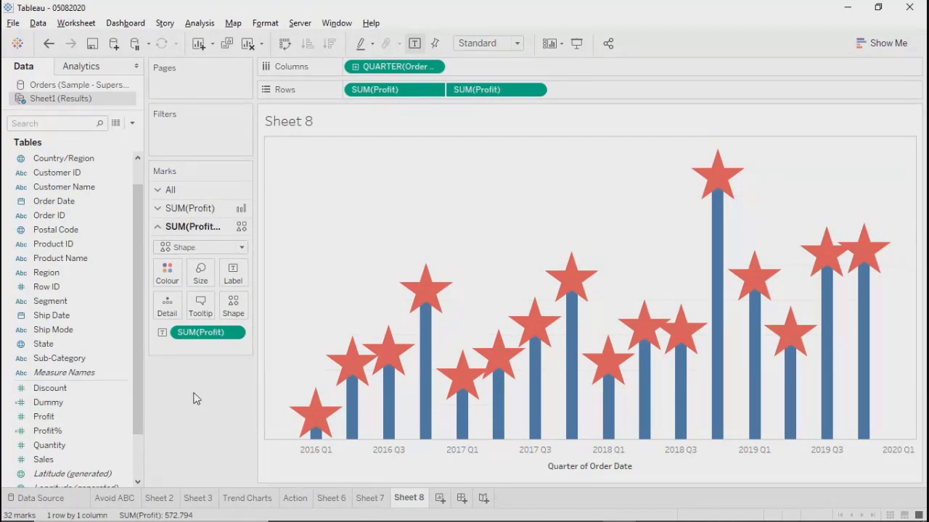
Step: Set the font colour of the Profit stars' labels to black
click(233, 304)
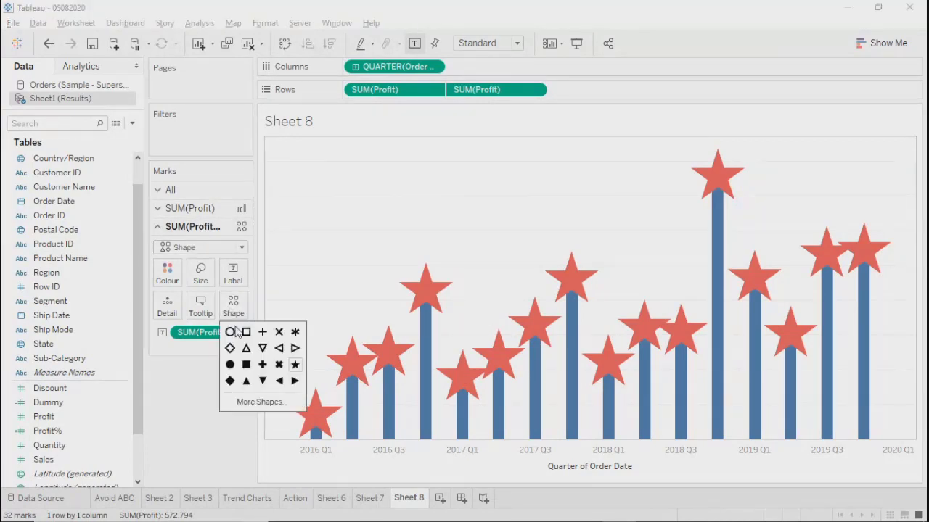
click(233, 274)
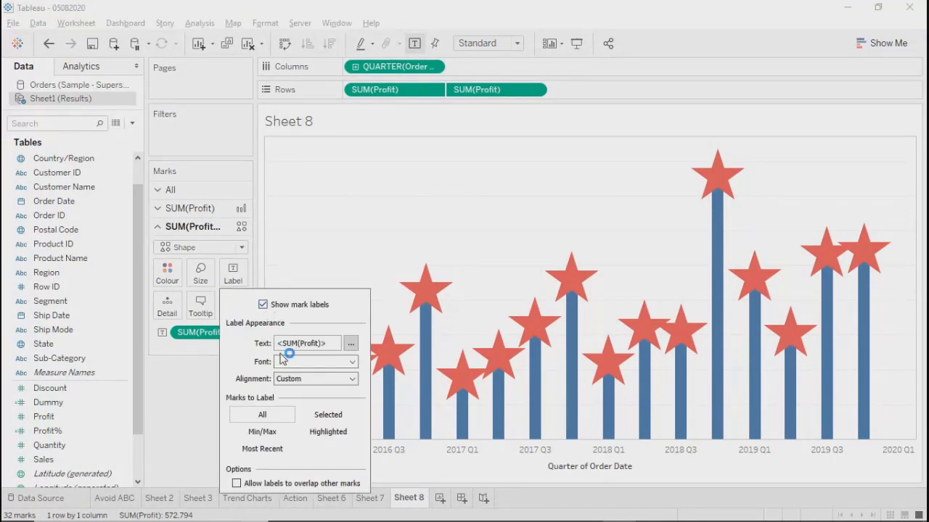
click(352, 362)
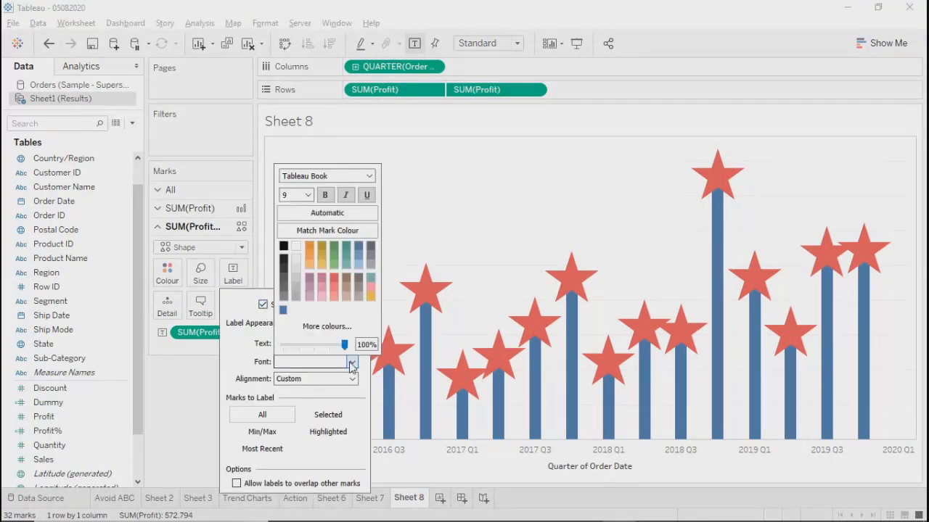
click(285, 247)
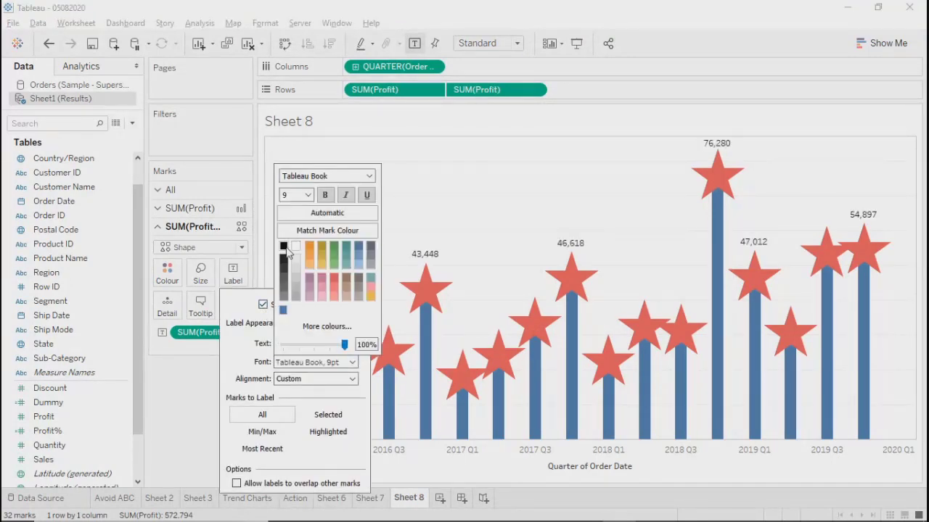
click(237, 357)
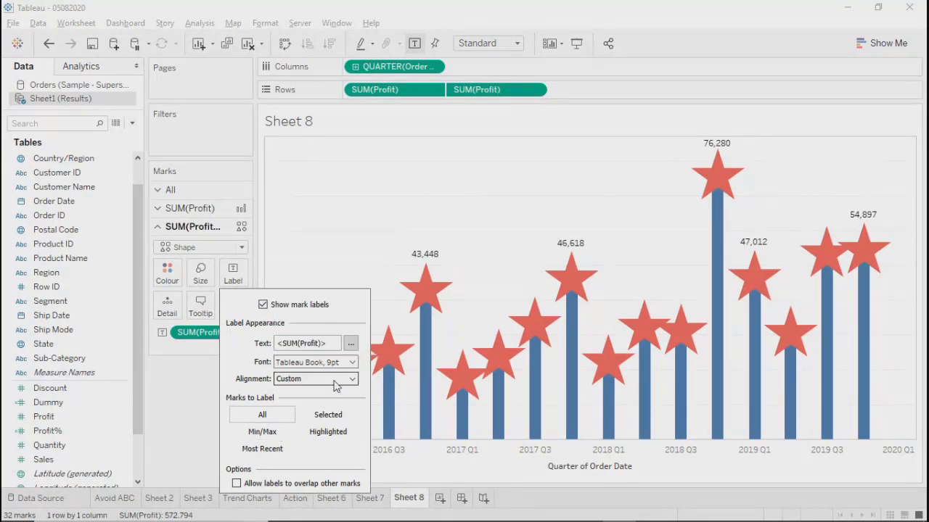
Step: Set the vertical alignment of the star labels to Middle so the values sit inside the stars
click(340, 381)
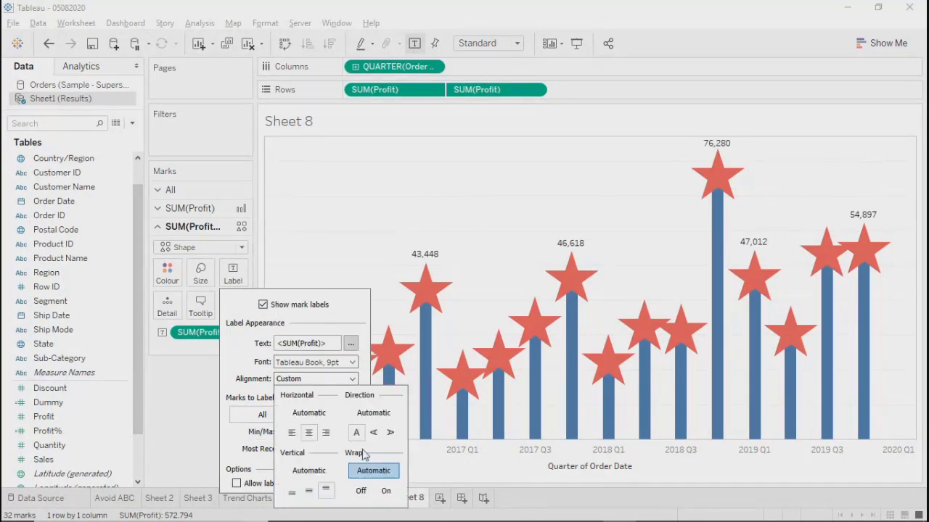
click(309, 491)
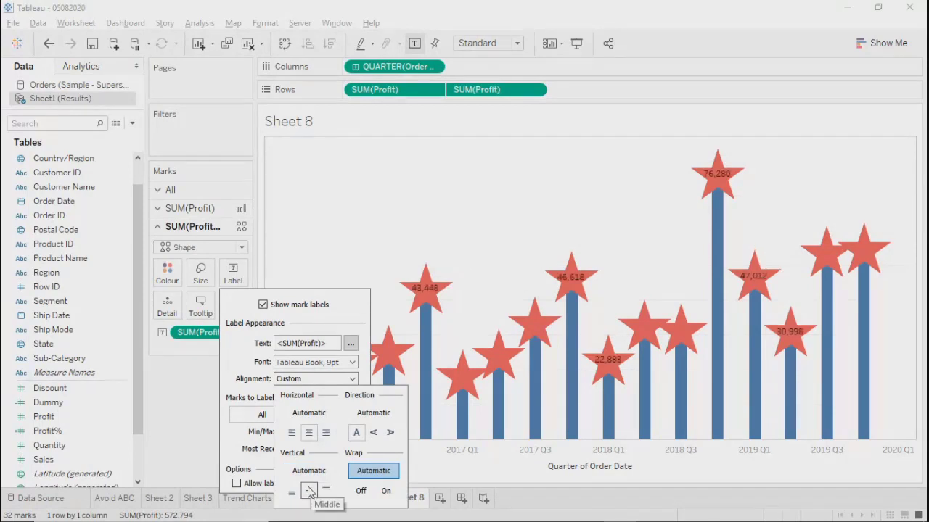
click(191, 426)
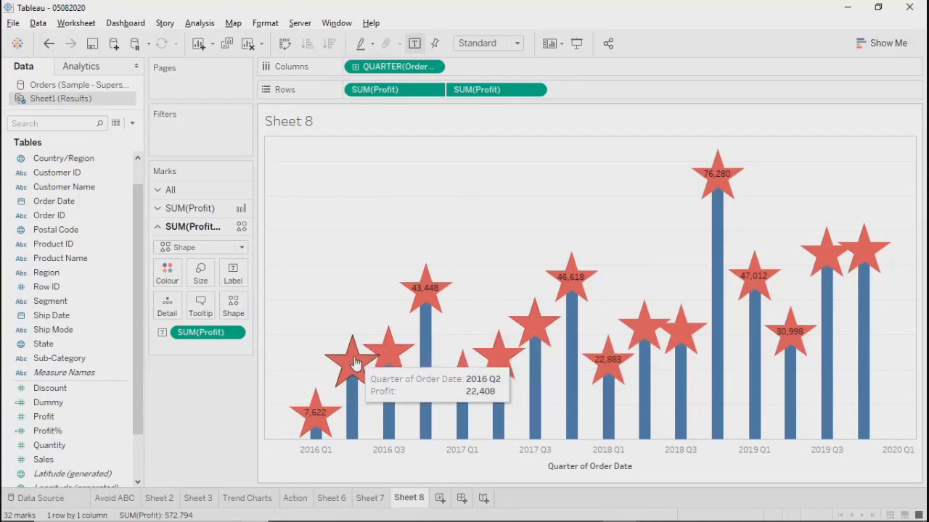
Step: Give the Profit label field a custom number format for the axis, with 0 decimal places and Thousands (K) display units
click(234, 333)
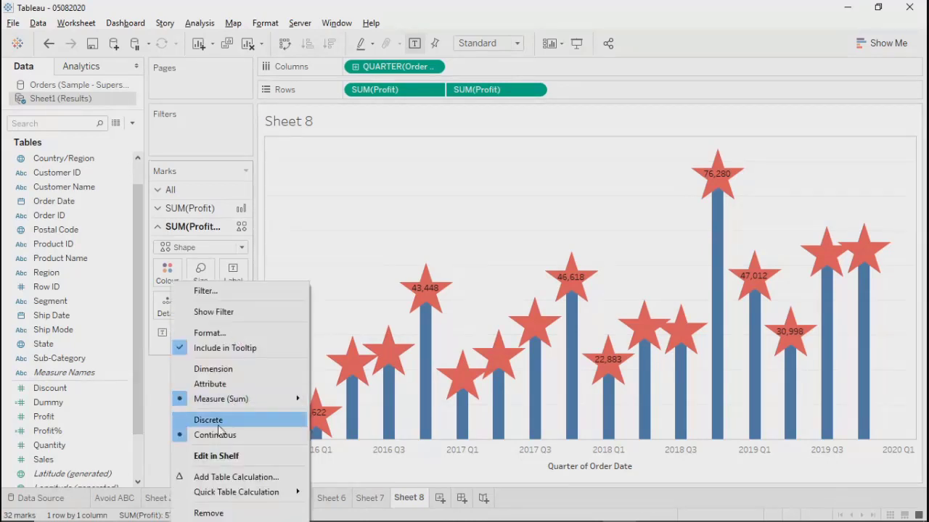
click(220, 332)
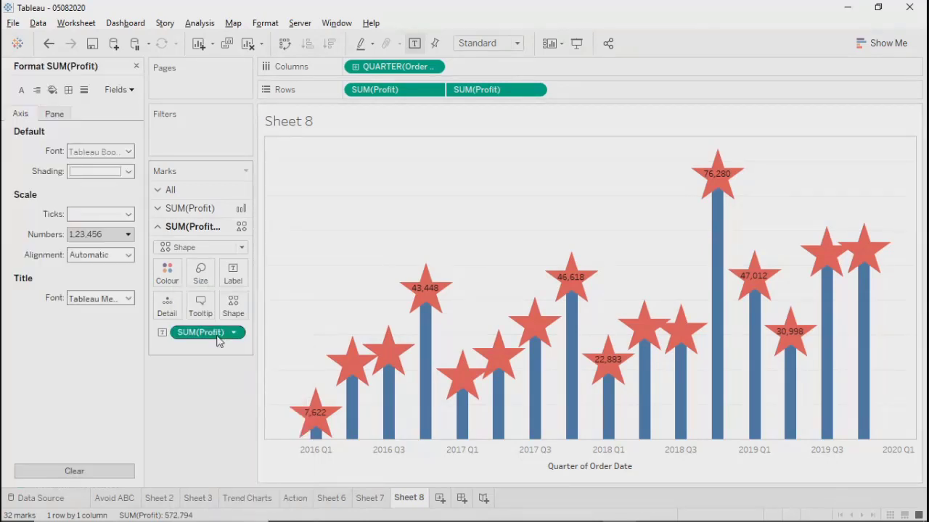
click(92, 234)
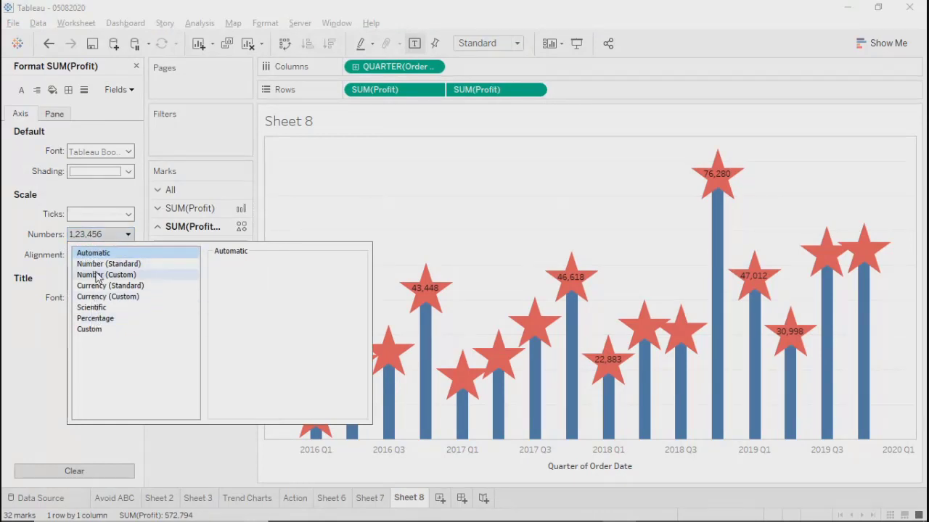
click(100, 331)
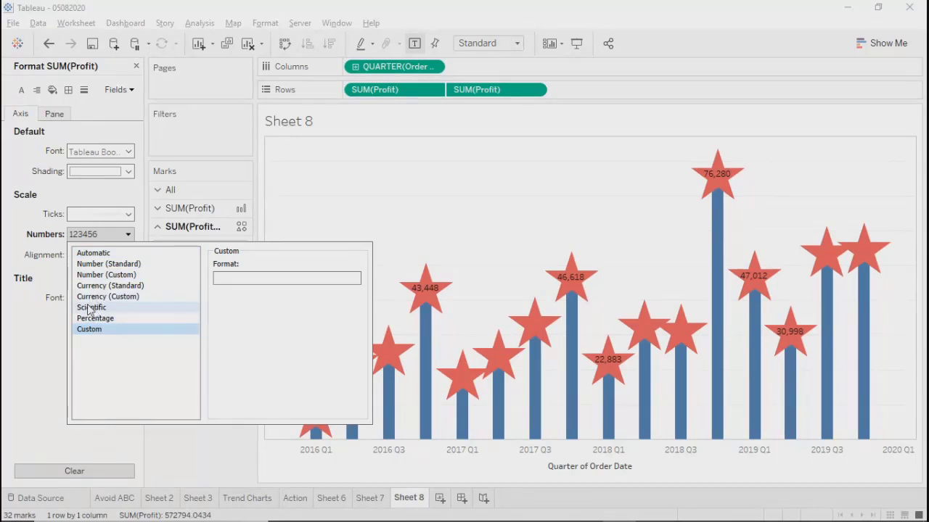
click(92, 309)
click(88, 288)
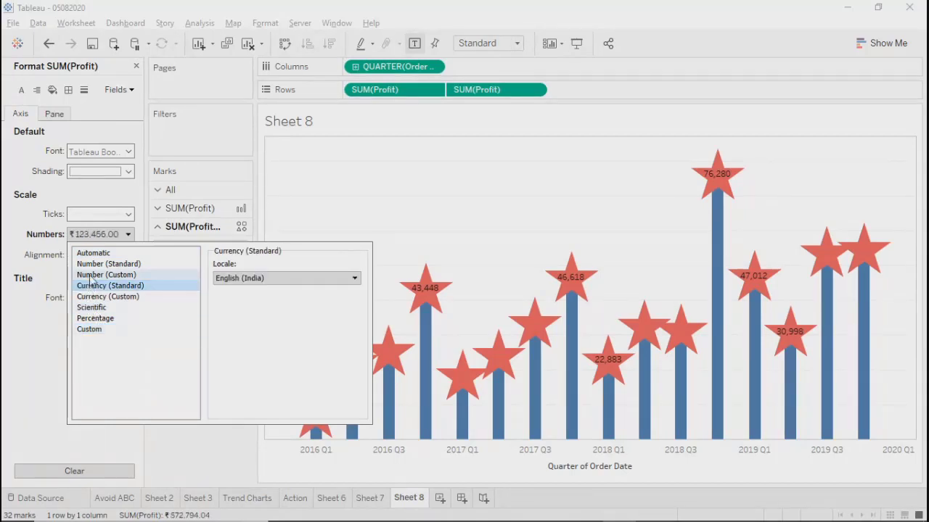
click(90, 275)
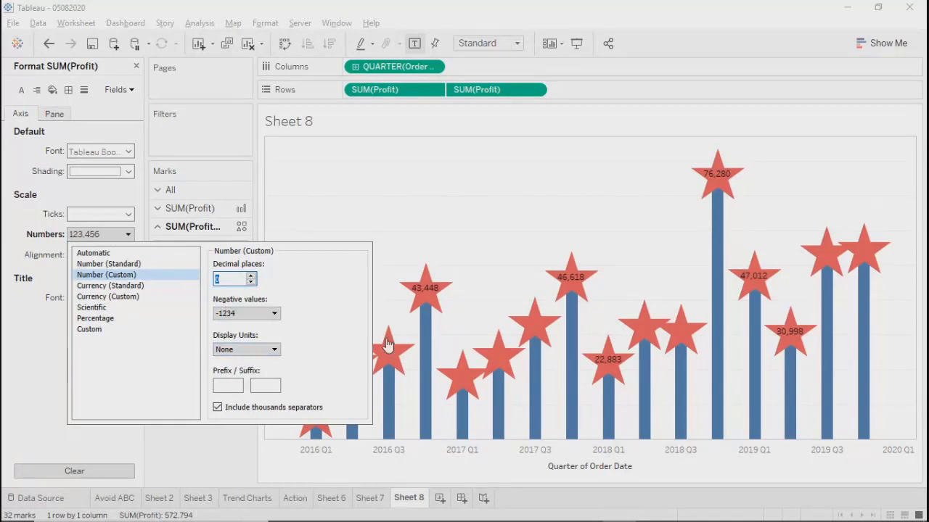
click(242, 350)
click(240, 371)
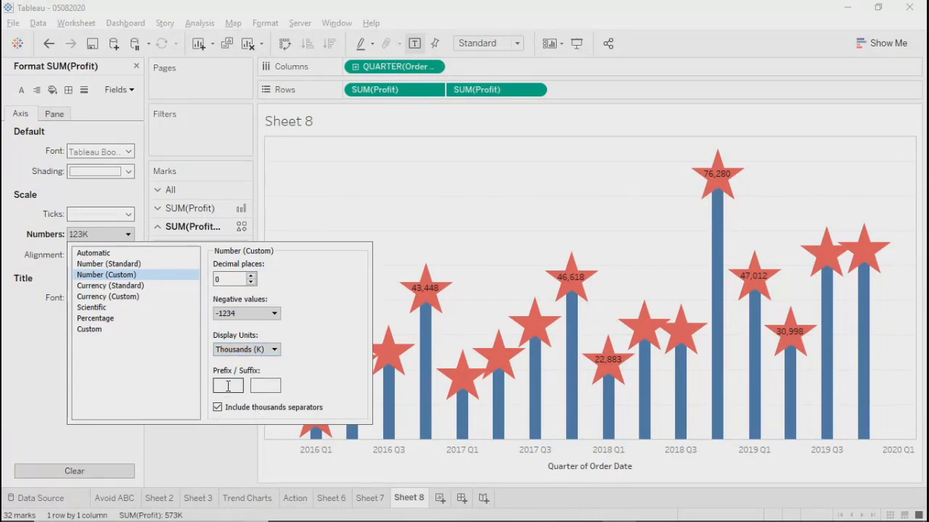
click(268, 387)
key(Tab)
text(K)
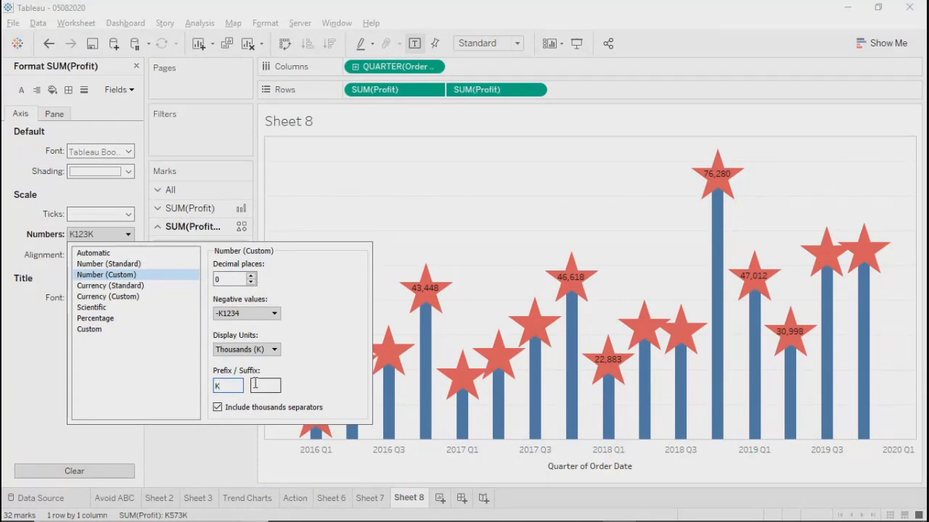
key(BackSpace)
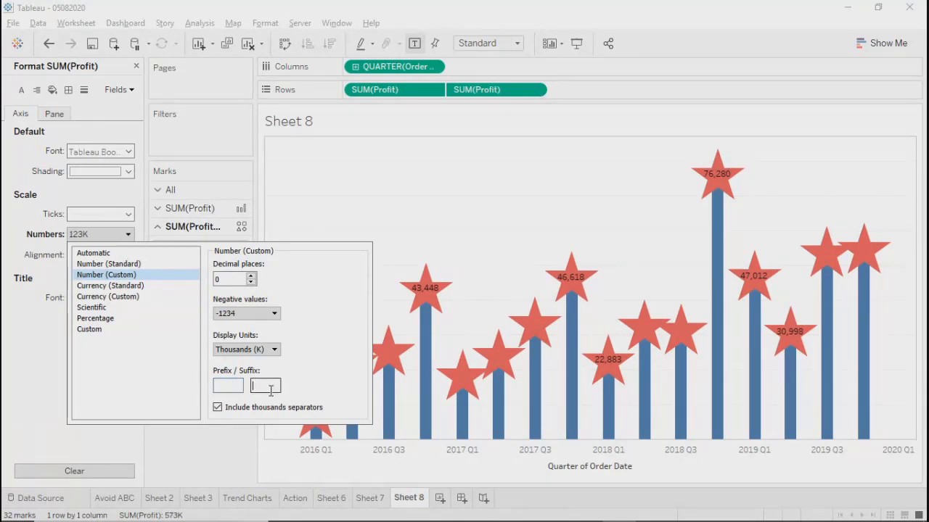
click(224, 460)
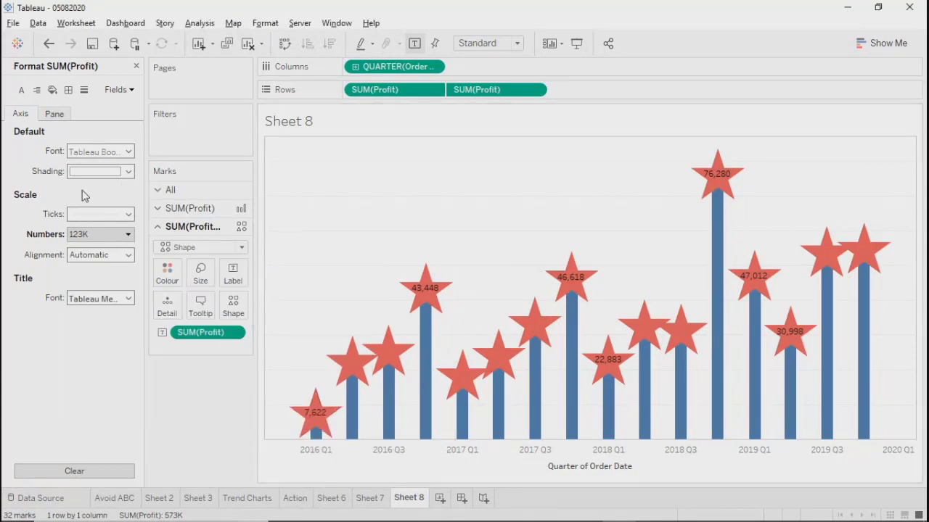
Step: Give the Profit field a custom number format for the pane, with Thousands (K) display units and 0 decimal places
click(55, 115)
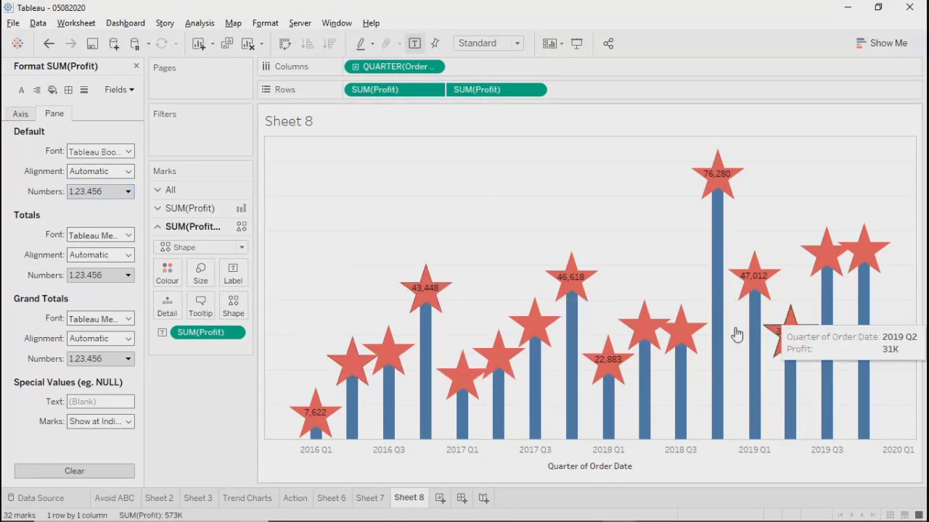
click(93, 193)
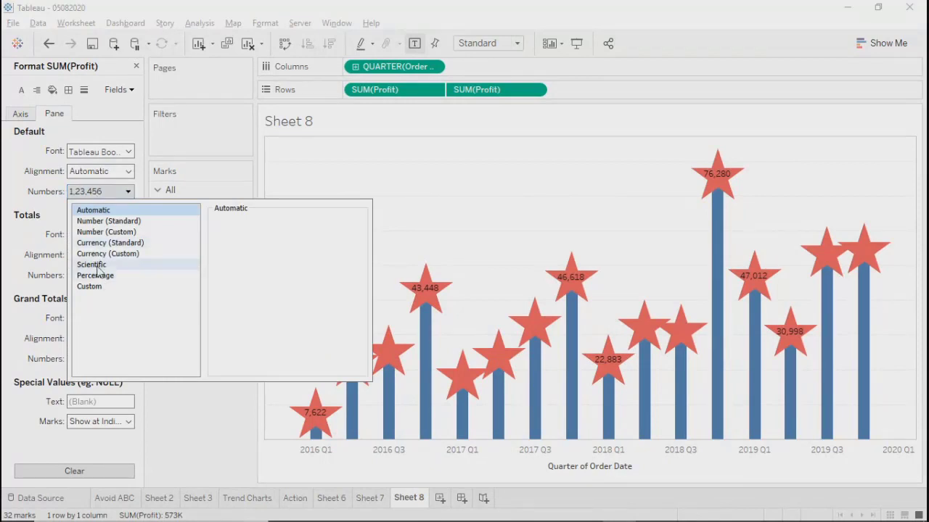
click(105, 231)
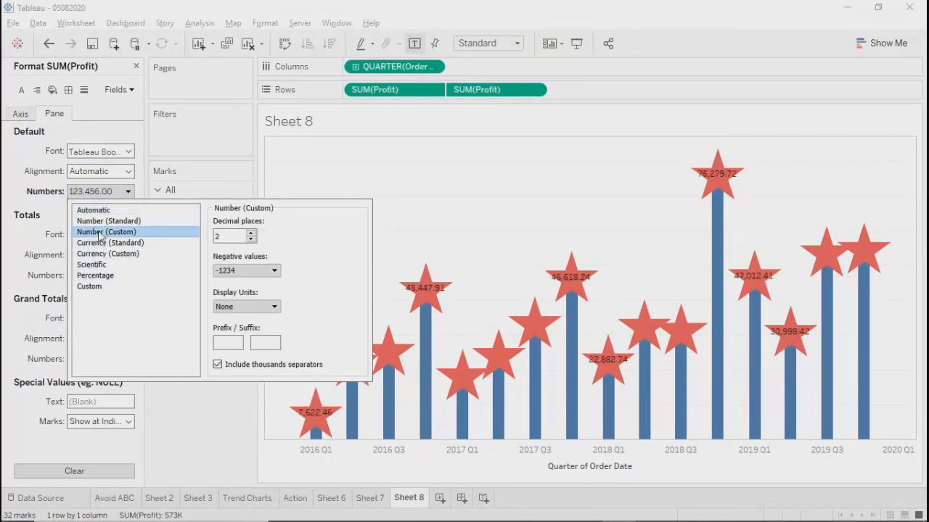
click(254, 308)
click(246, 327)
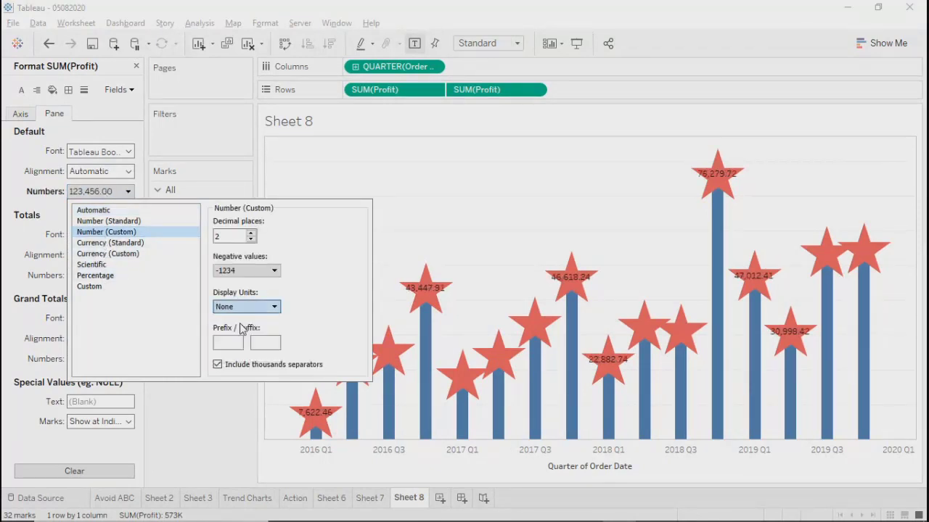
click(251, 239)
click(251, 239)
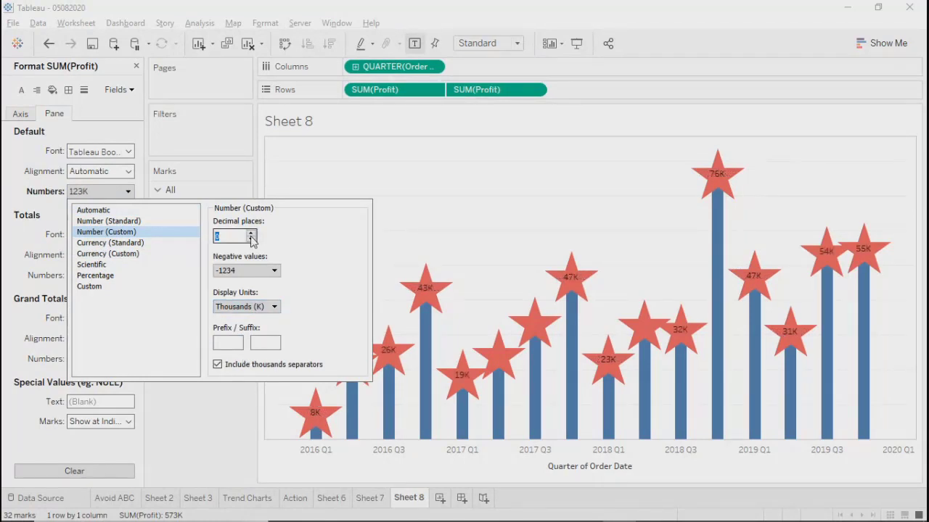
click(182, 428)
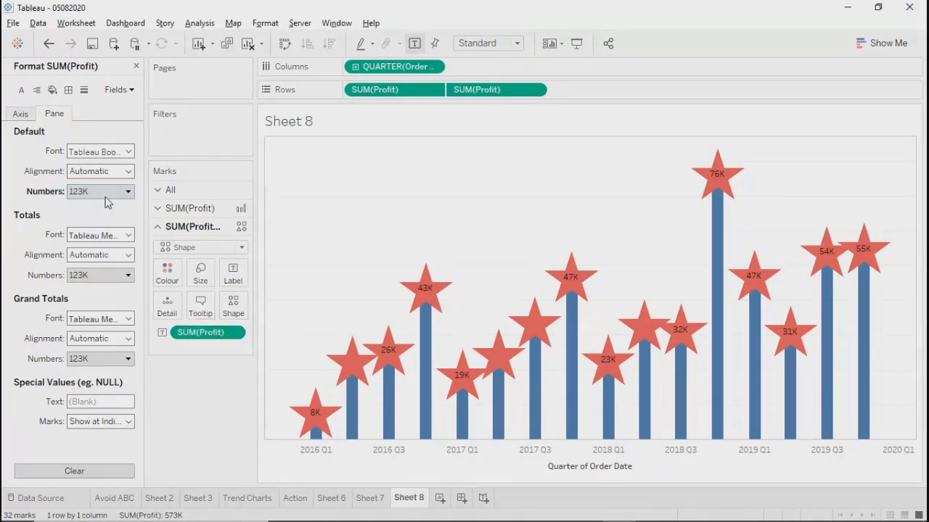
Step: Make the default pane font of the Profit labels bold
click(109, 152)
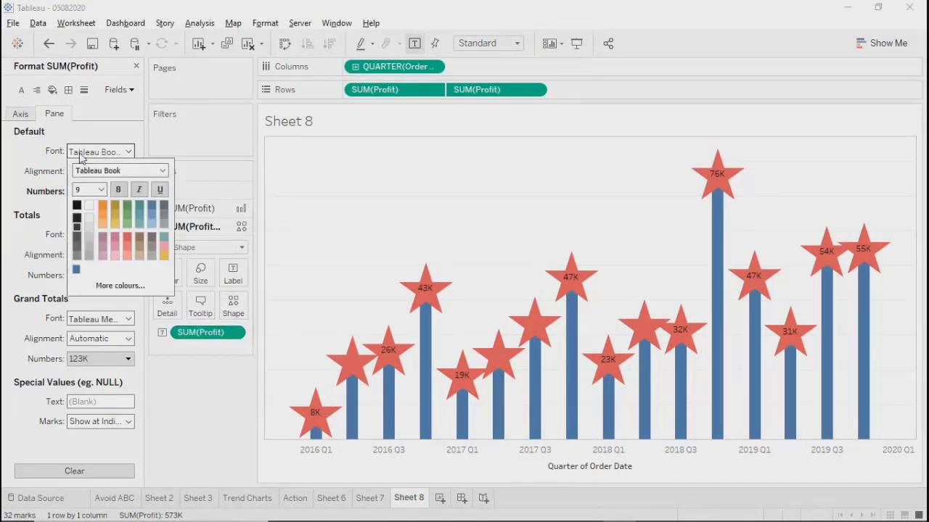
click(119, 191)
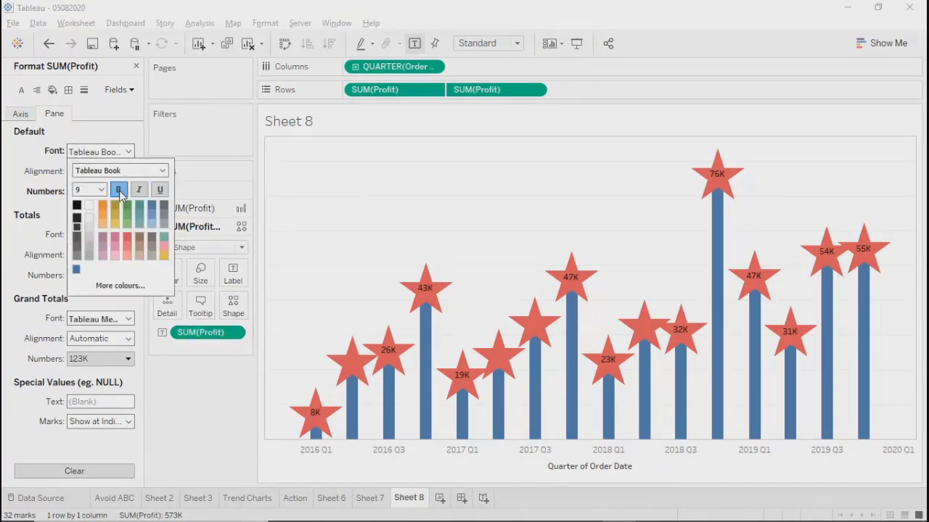
click(180, 379)
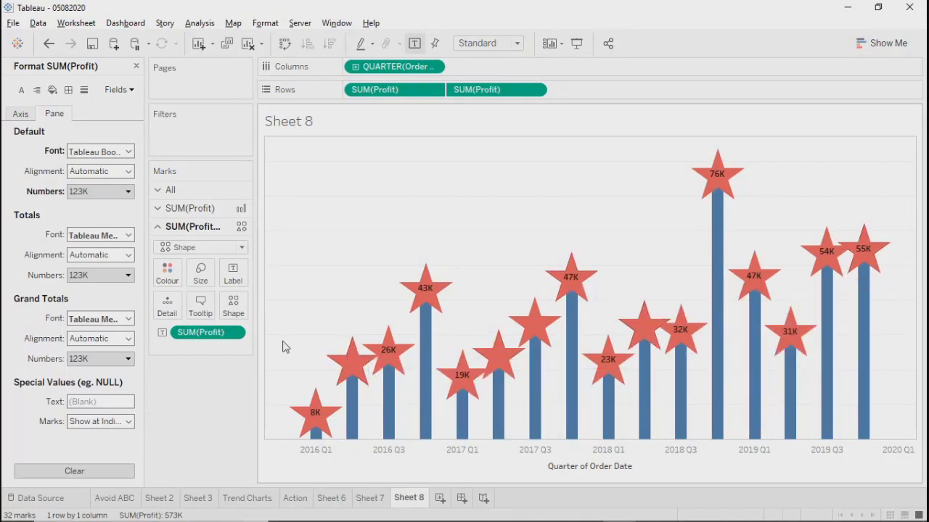
Step: Set the mark label of the 2016 Q2 star to Always Show
click(350, 359)
right_click(348, 358)
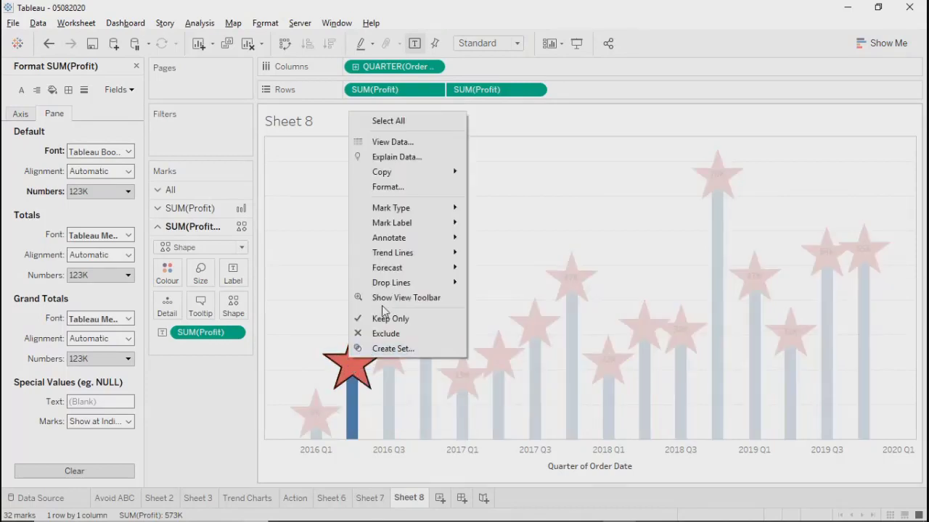
mouse_move(388, 223)
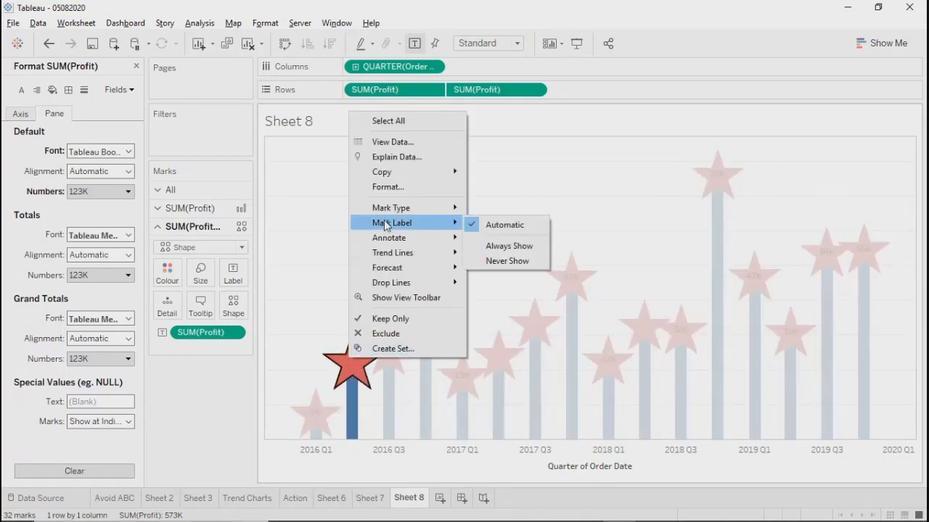
click(499, 248)
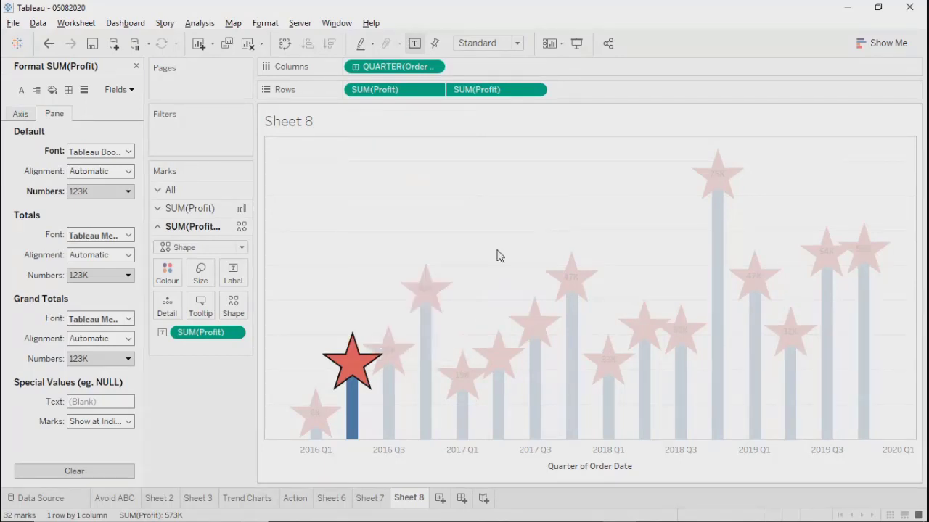
click(208, 427)
mouse_move(350, 373)
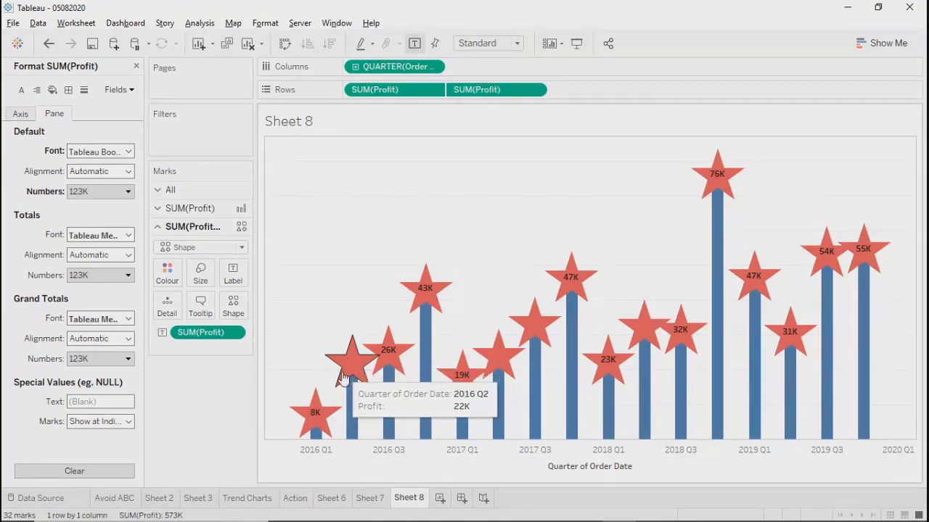
Step: Set the mark label of the 2017 Q2 star to Always Show and deselect the star
click(500, 360)
right_click(502, 360)
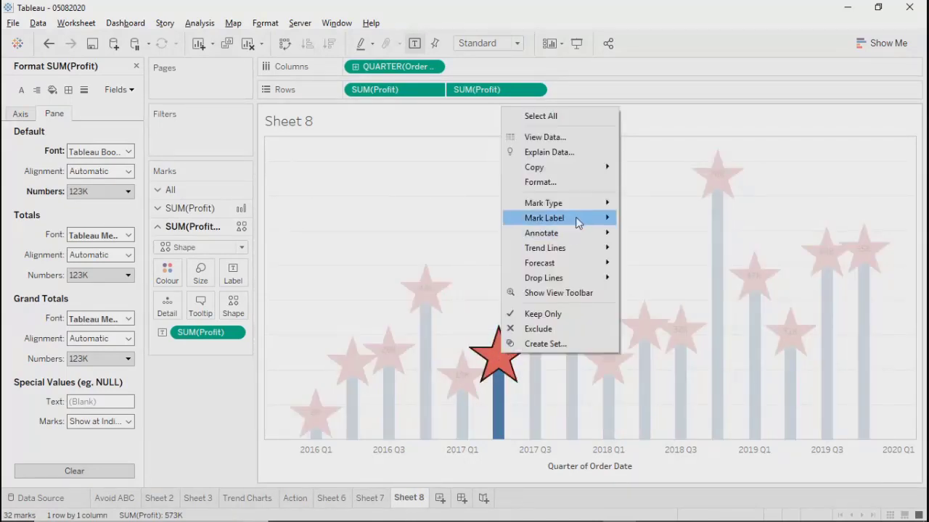
mouse_move(600, 204)
mouse_move(600, 223)
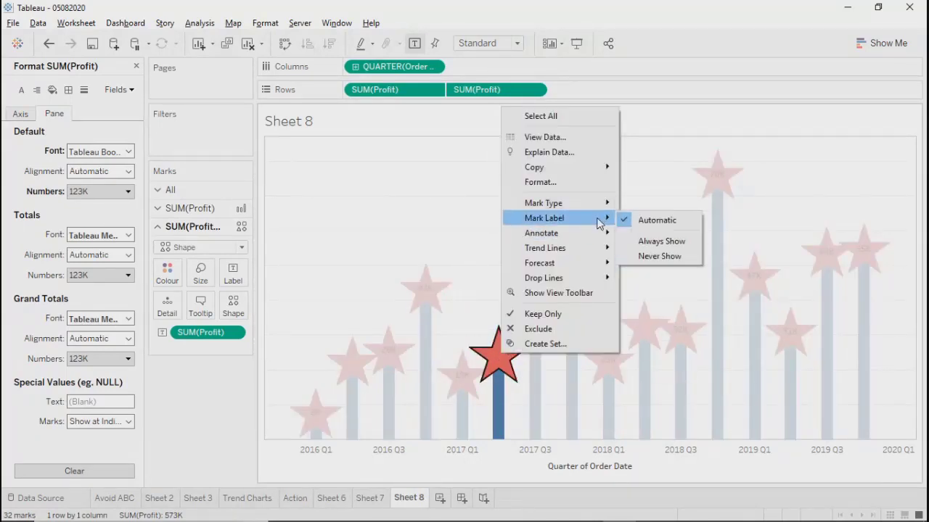
click(623, 241)
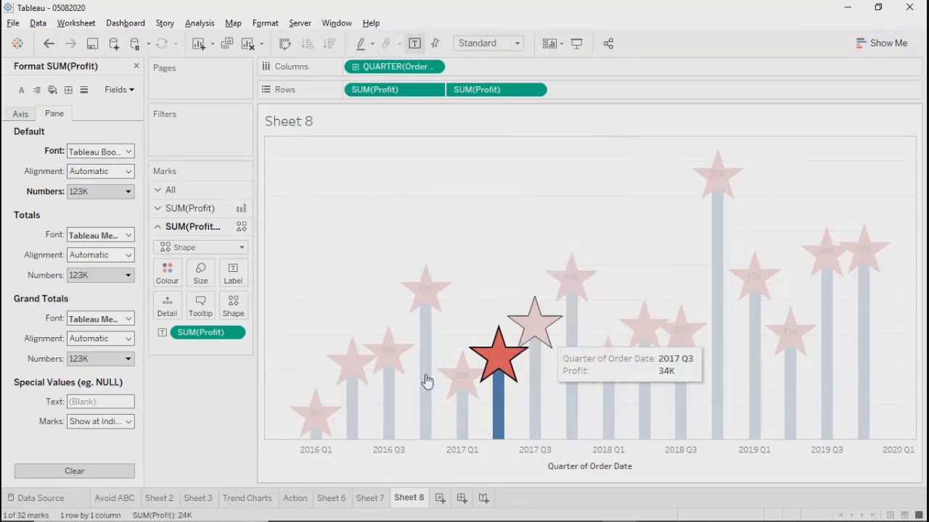
click(185, 415)
Step: Preview the quarterly Profit star chart in presentation mode, check which stars lack labels, and return to the worksheet
click(238, 332)
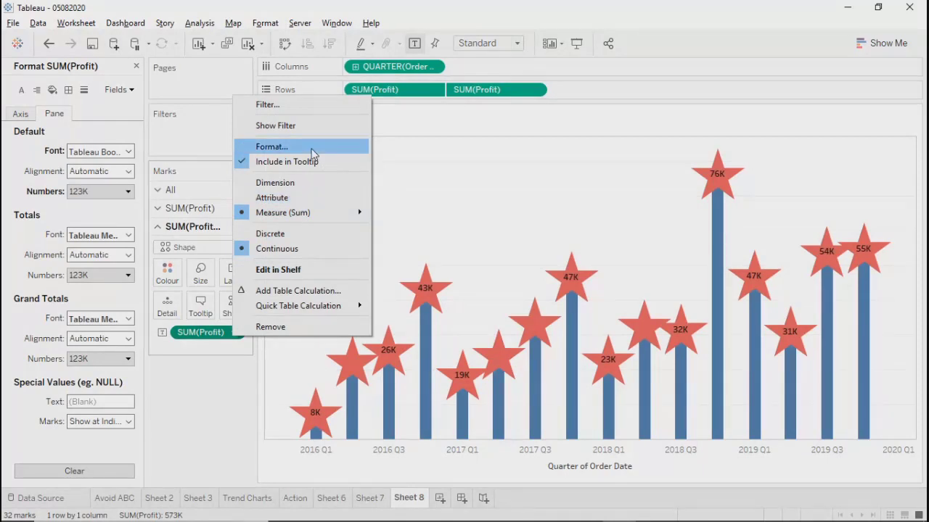
click(194, 463)
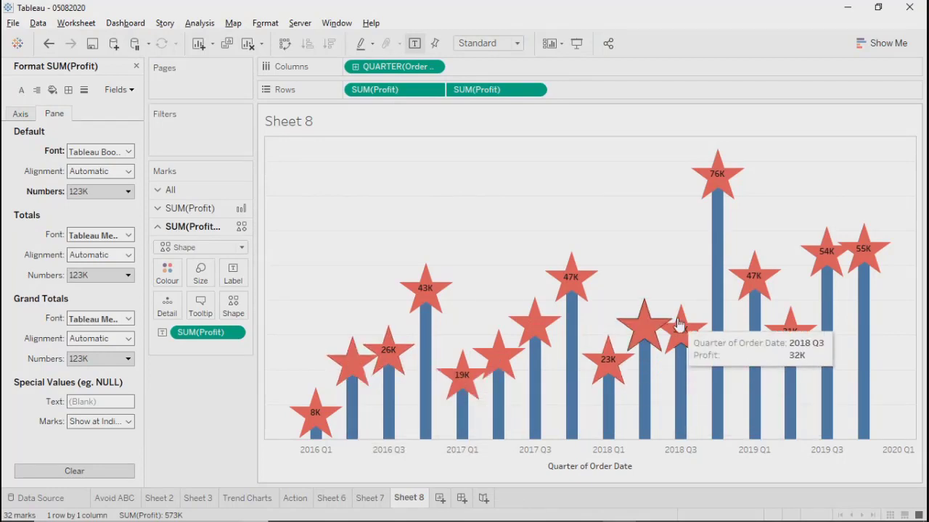
click(577, 45)
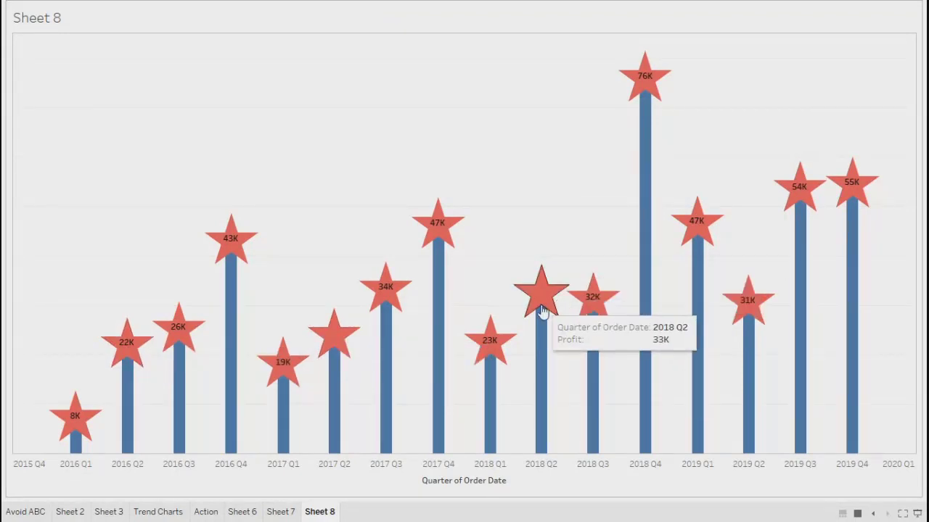
key(Escape)
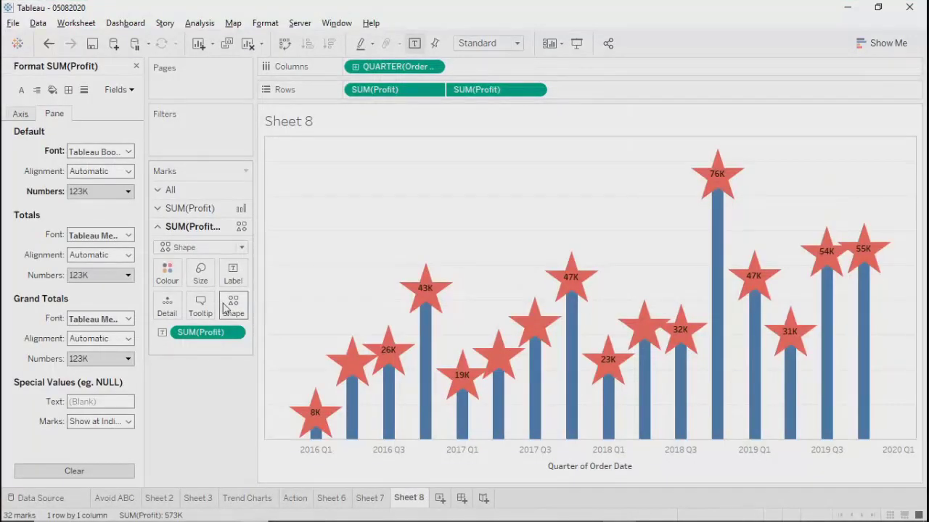
Step: Allow the star labels to overlap other marks, keeping all marks labelled, and check the chart in presentation mode
click(230, 305)
click(233, 279)
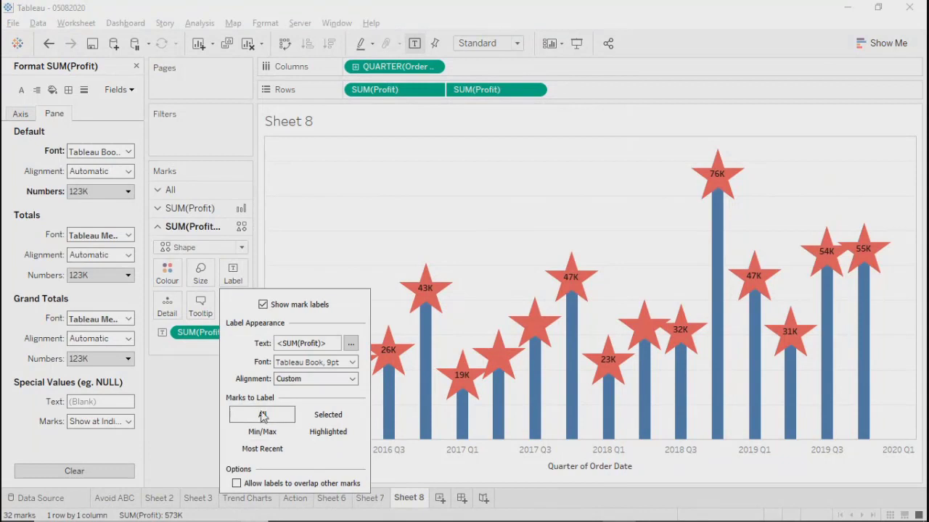
click(262, 419)
click(262, 419)
click(236, 483)
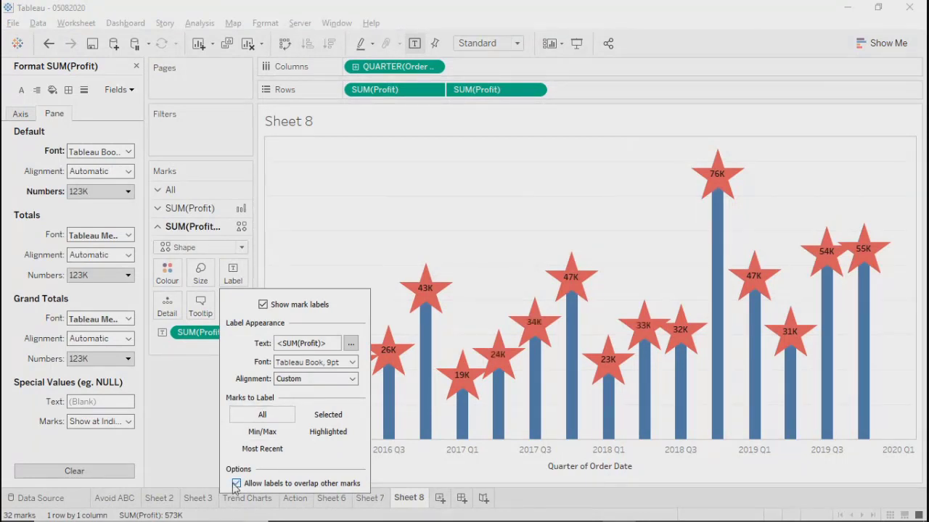
click(576, 44)
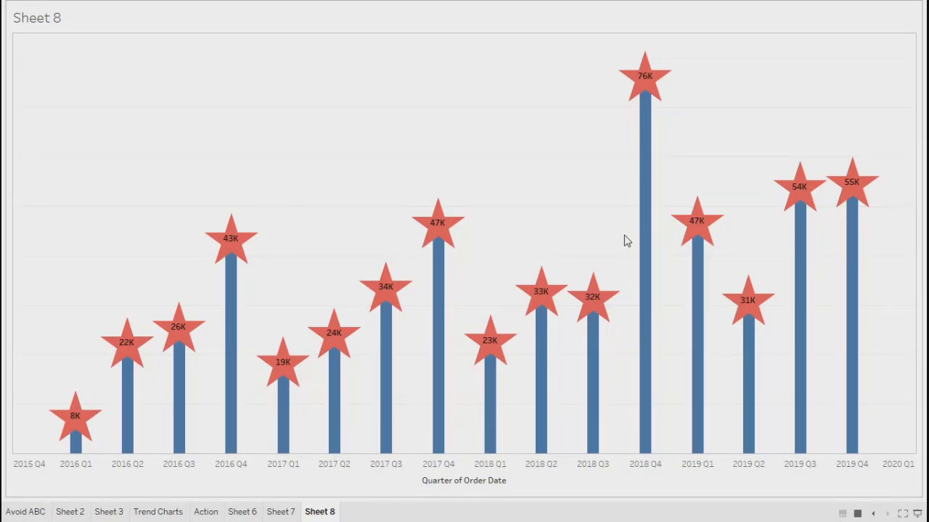
key(Escape)
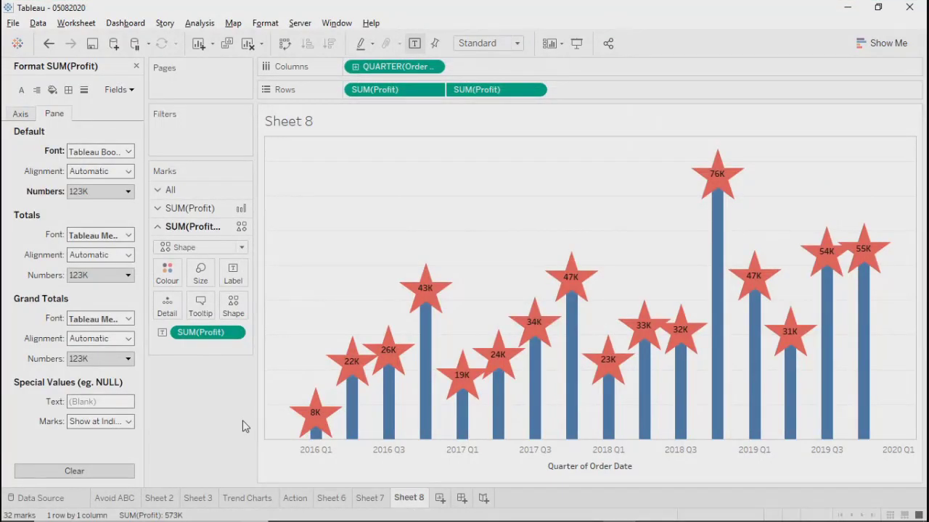
Step: Reduce the size of the star marks slightly and close the formatting pane
click(200, 274)
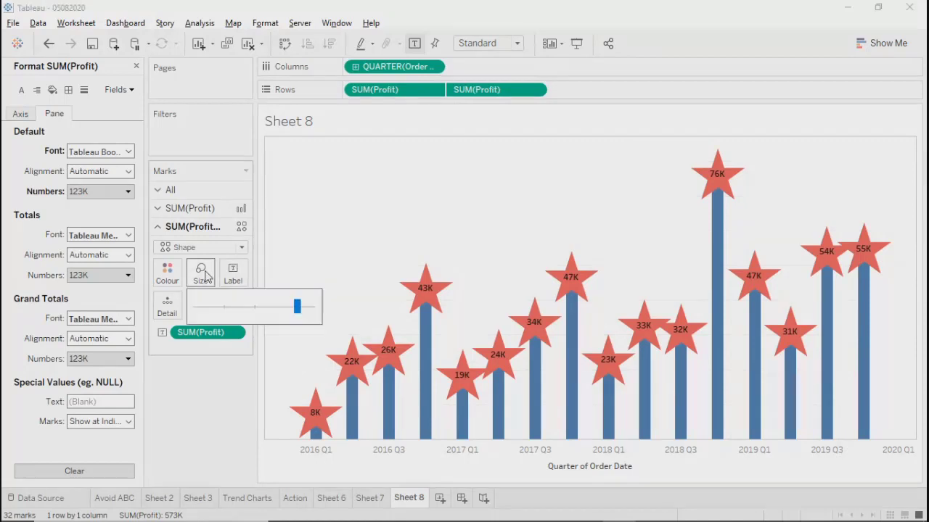
mouse_move(298, 313)
mouse_down()
mouse_move(286, 311)
mouse_move(306, 321)
mouse_move(296, 312)
mouse_up()
click(295, 312)
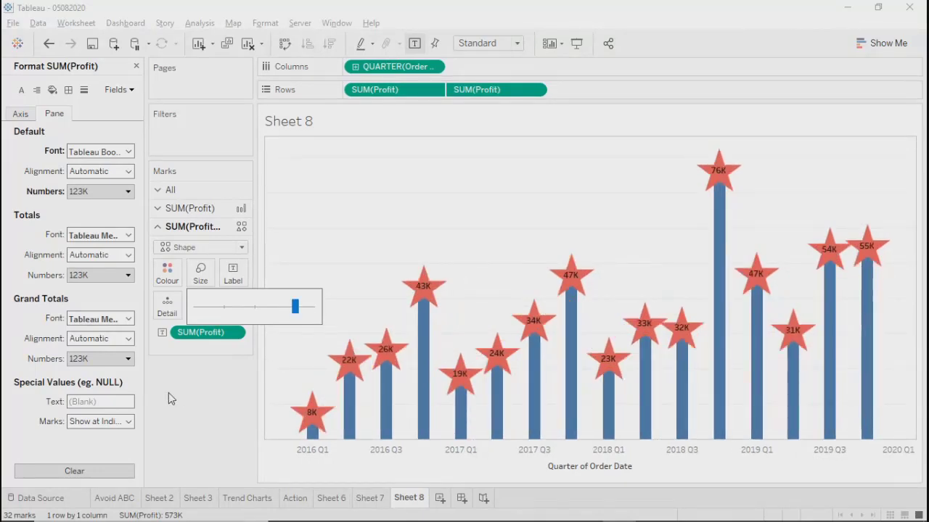
click(182, 410)
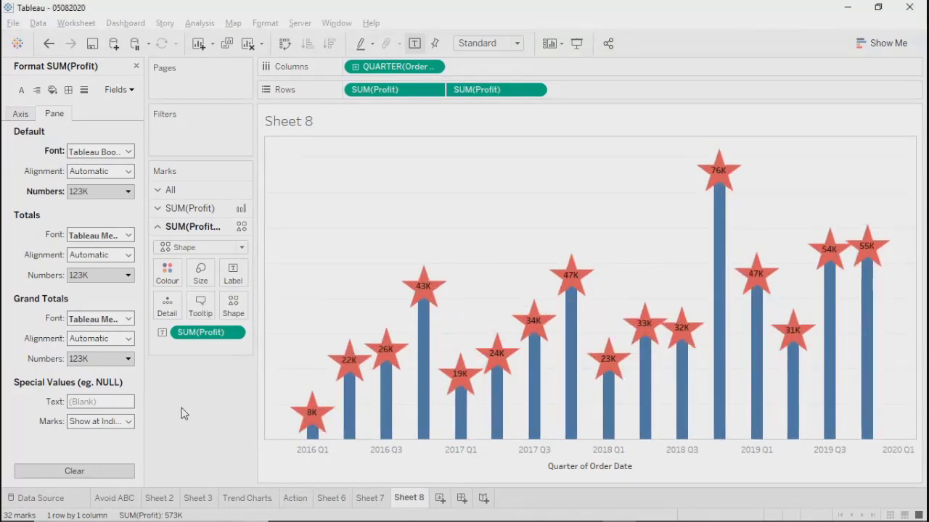
click(135, 66)
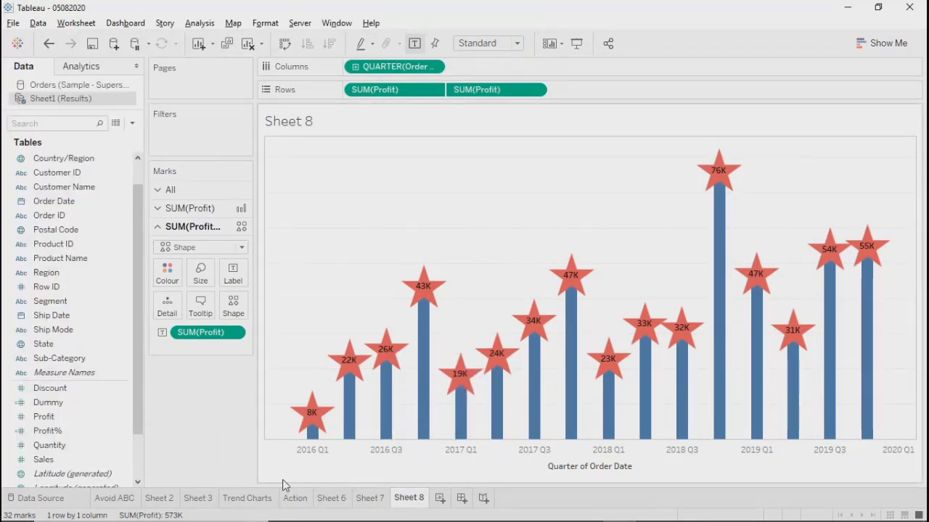
Step: Create a new worksheet with Category on Rows and Profit as the text values
click(440, 498)
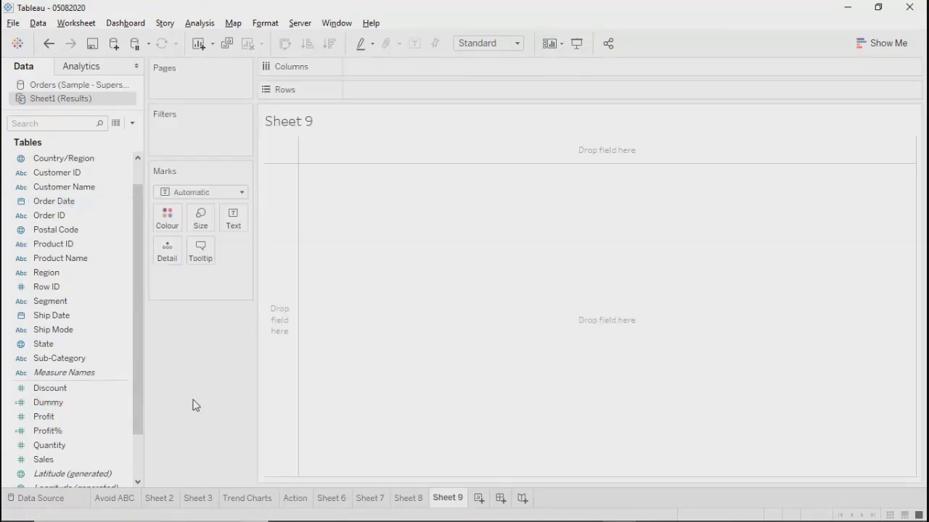
scroll(135, 239, up, 2)
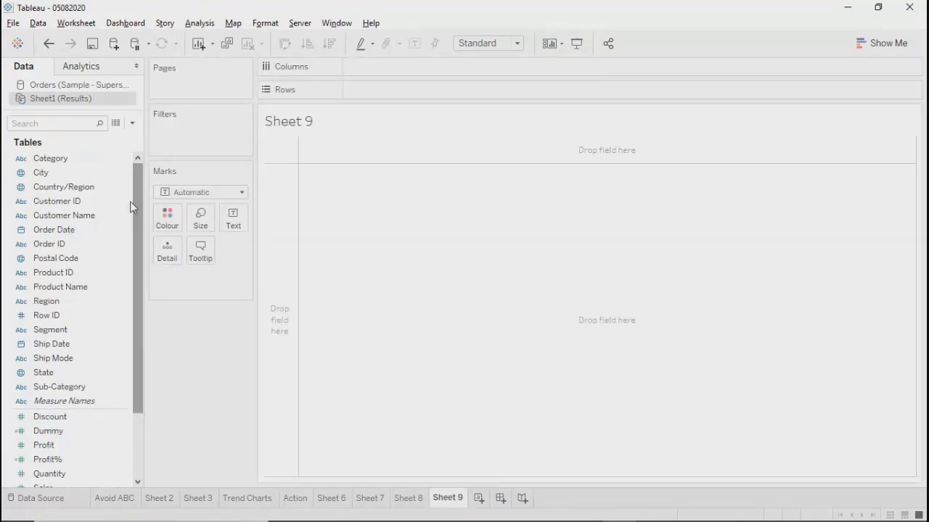
click(73, 260)
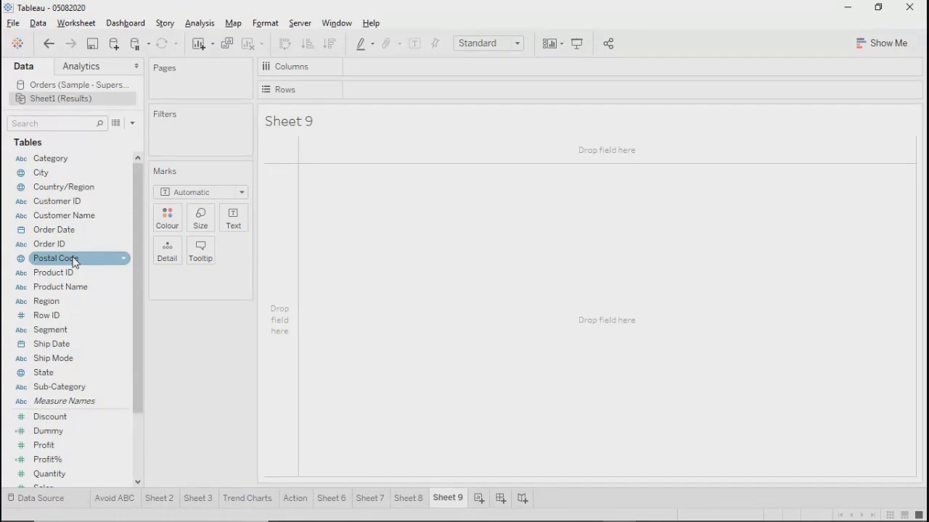
click(52, 301)
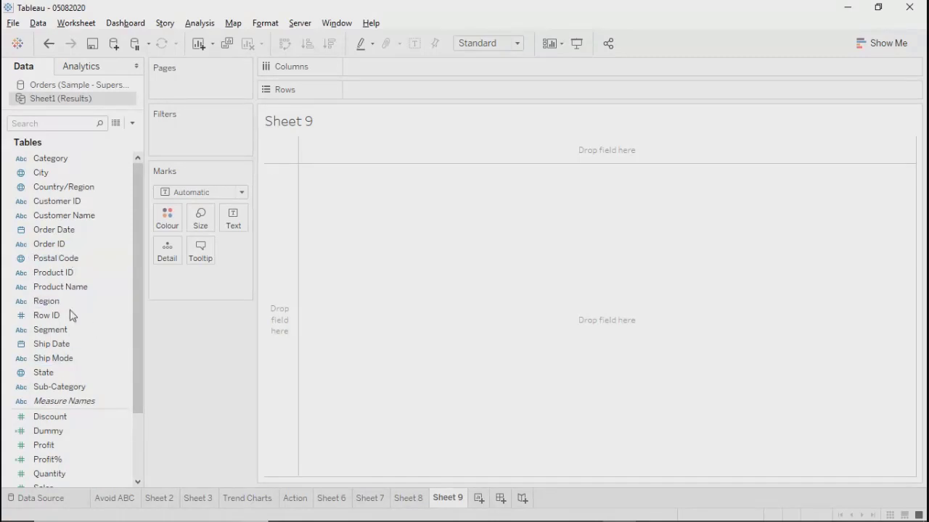
click(76, 314)
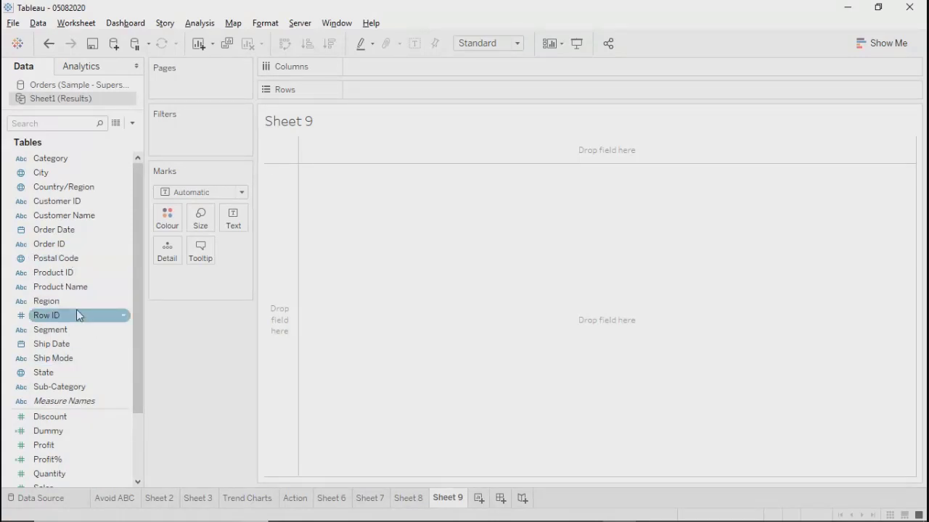
click(65, 174)
drag(51, 158, 397, 93)
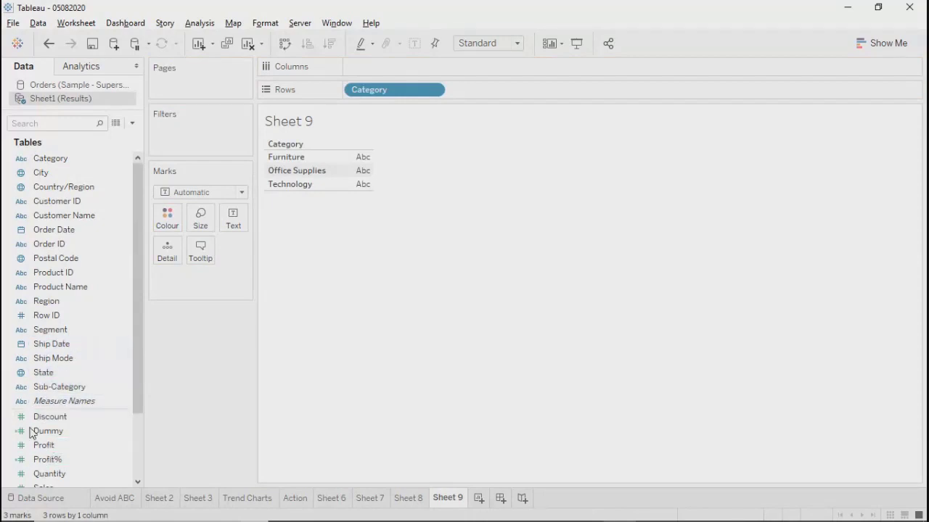
drag(41, 451, 365, 172)
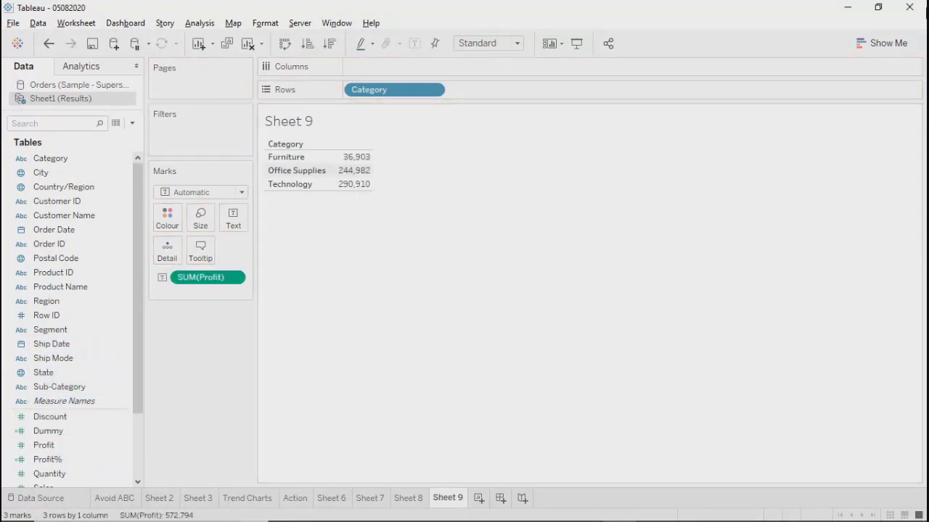
Step: Convert the Profit by Category table into a pie chart and enlarge it to about three times its size
click(880, 43)
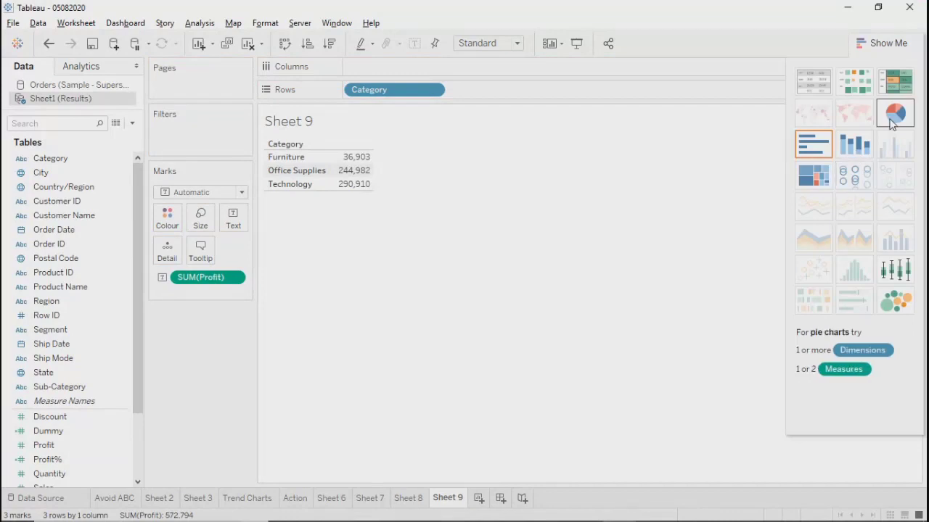
click(895, 114)
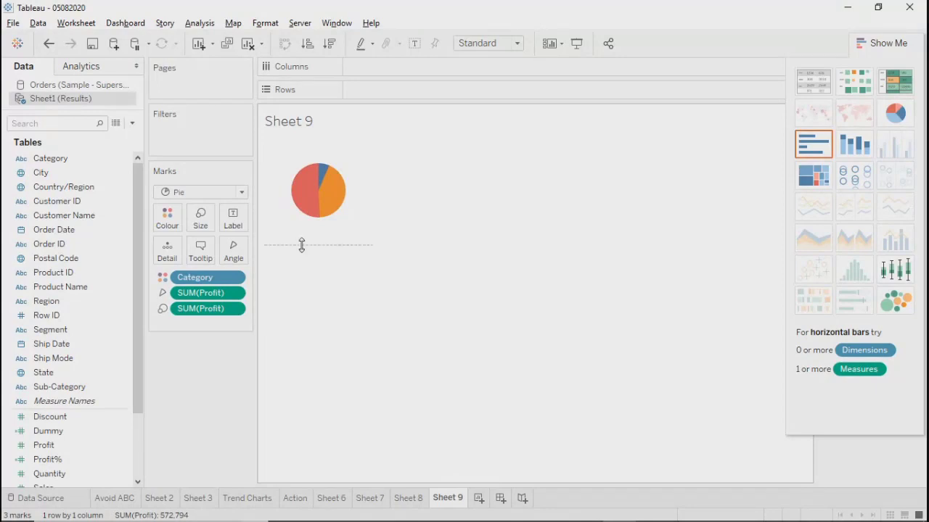
drag(301, 244, 351, 462)
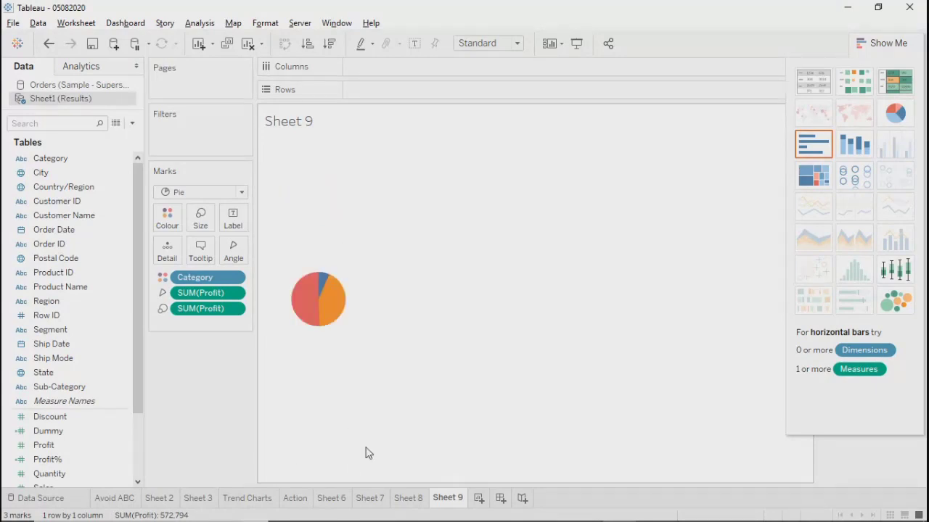
drag(382, 406, 700, 403)
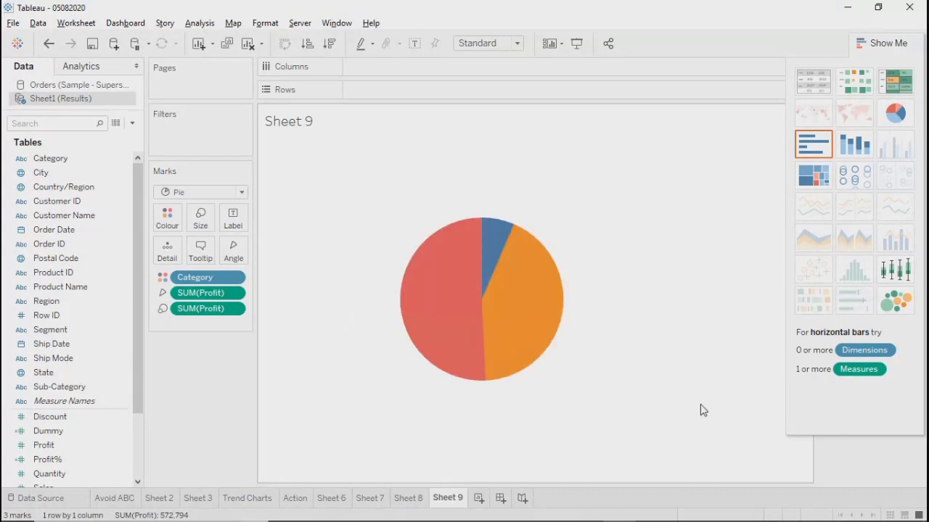
click(887, 45)
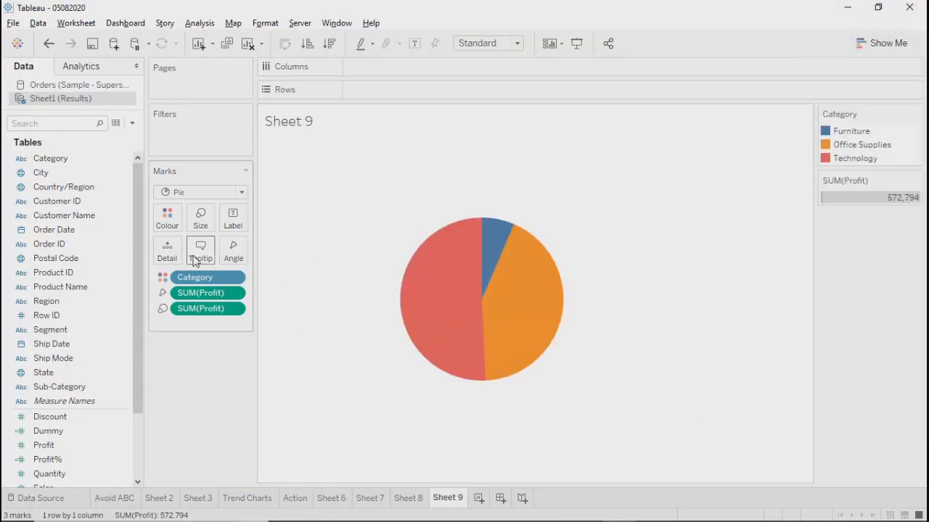
Step: Show mark labels on the pie slices
click(232, 219)
click(263, 249)
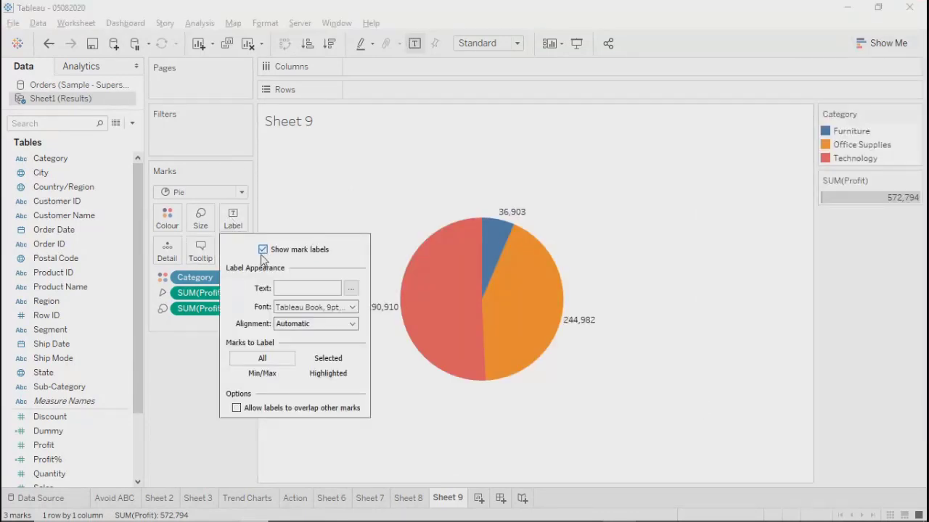
click(178, 368)
Step: Examine the Category and Profit details of each pie slice, review the star chart on Sheet 8, and return to Sheet 9
mouse_move(459, 330)
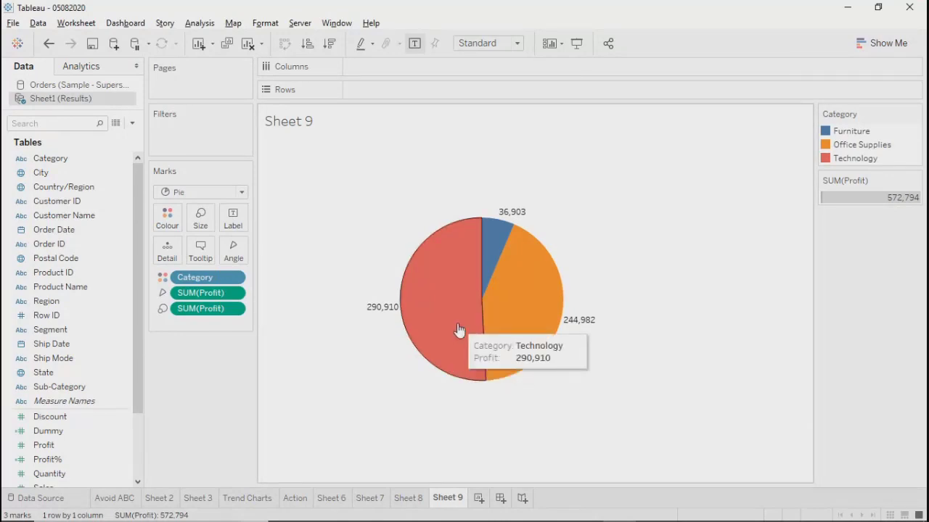
mouse_move(538, 308)
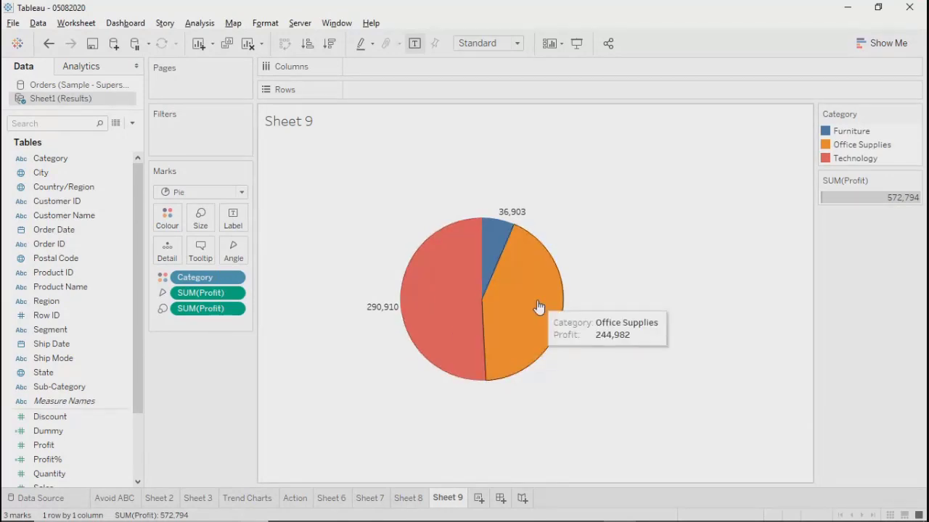
mouse_move(495, 252)
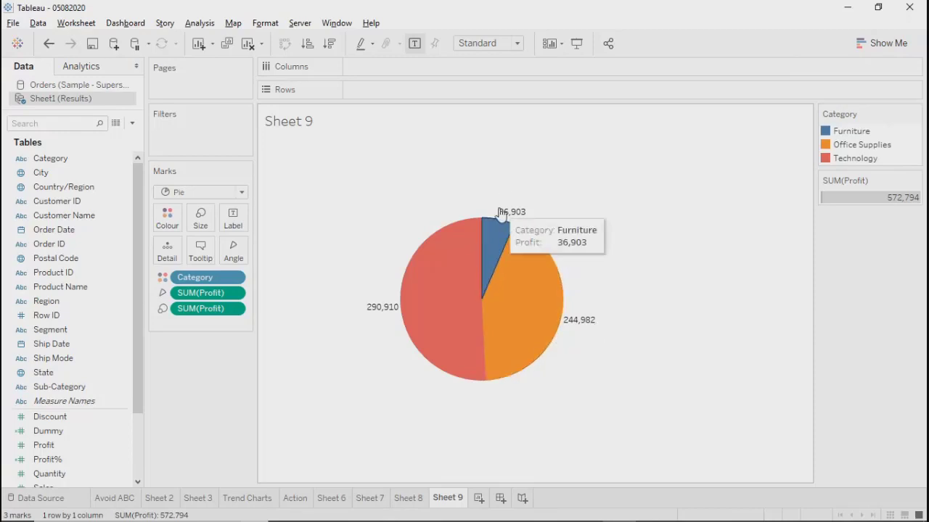
mouse_move(423, 331)
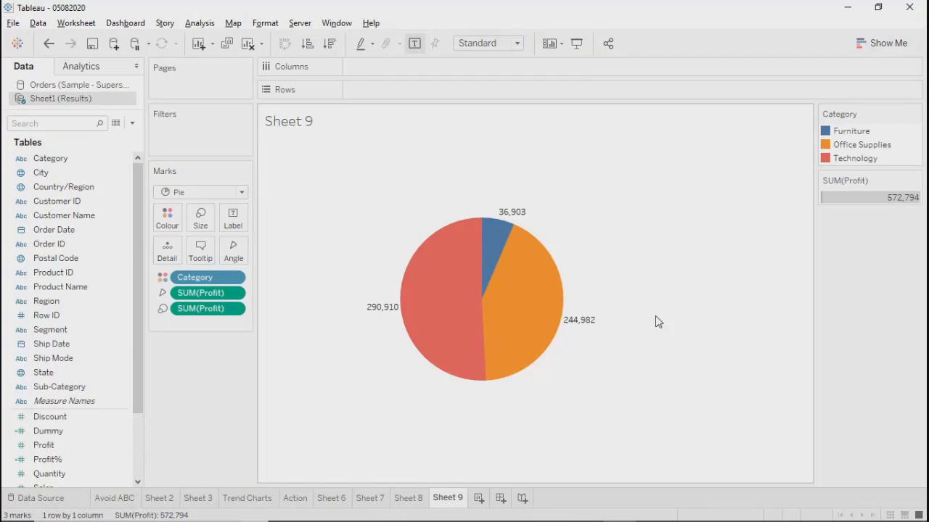
click(413, 498)
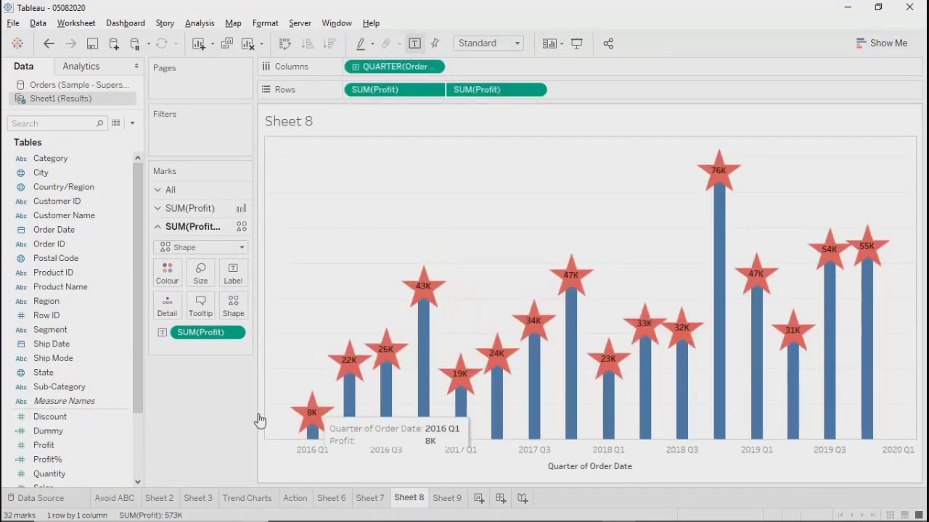
mouse_move(492, 421)
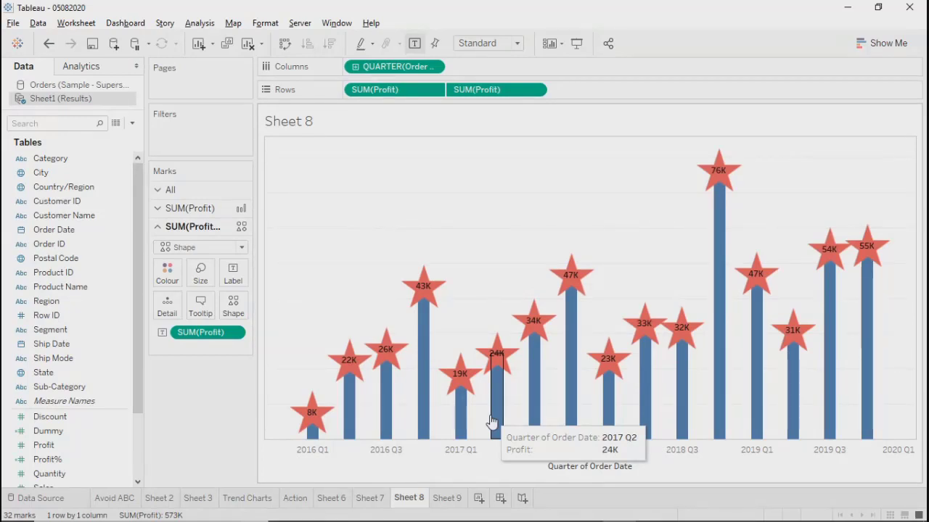
click(444, 498)
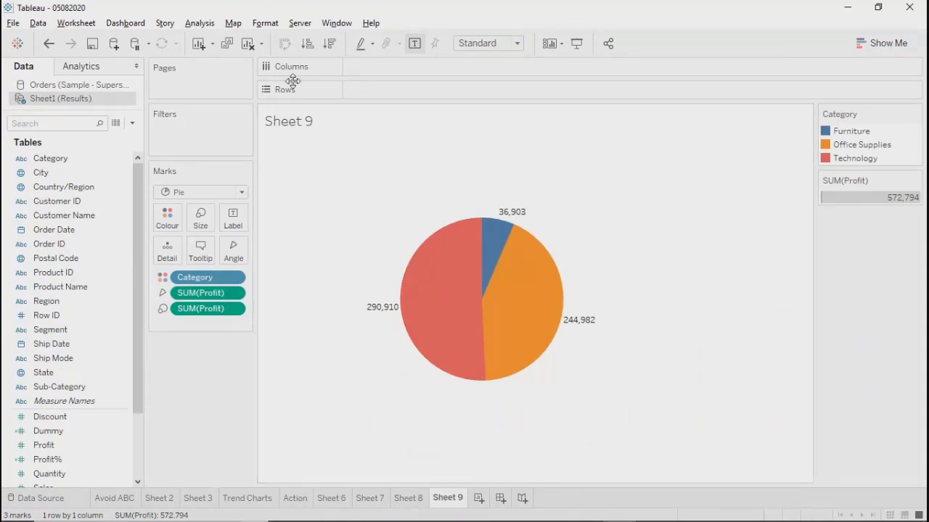
Step: Hide the title of Sheet 9, then select all the pie slices and clear the selection
right_click(338, 120)
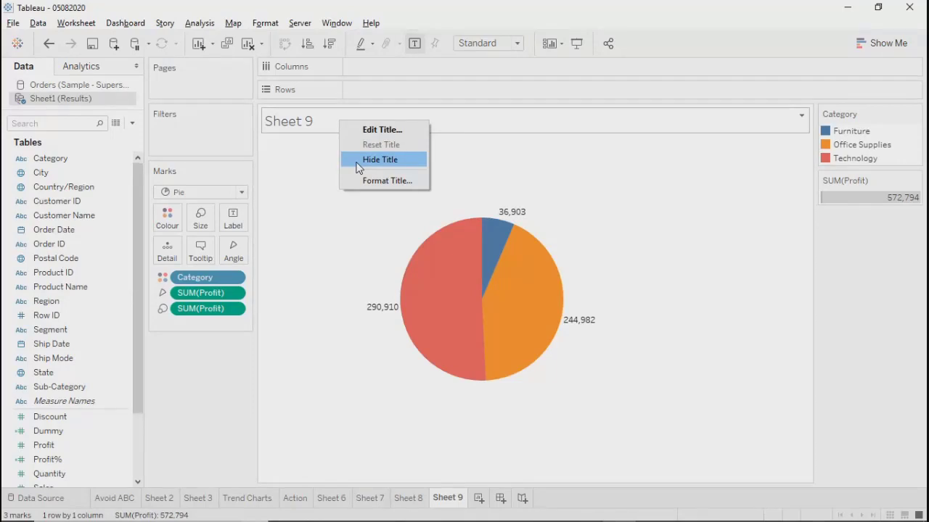
click(357, 167)
drag(331, 152, 672, 399)
drag(315, 130, 749, 439)
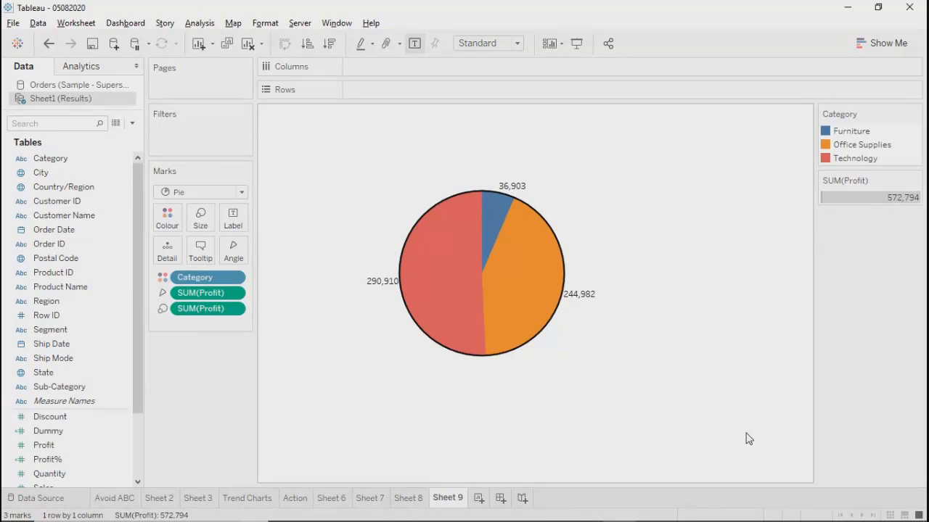
click(223, 436)
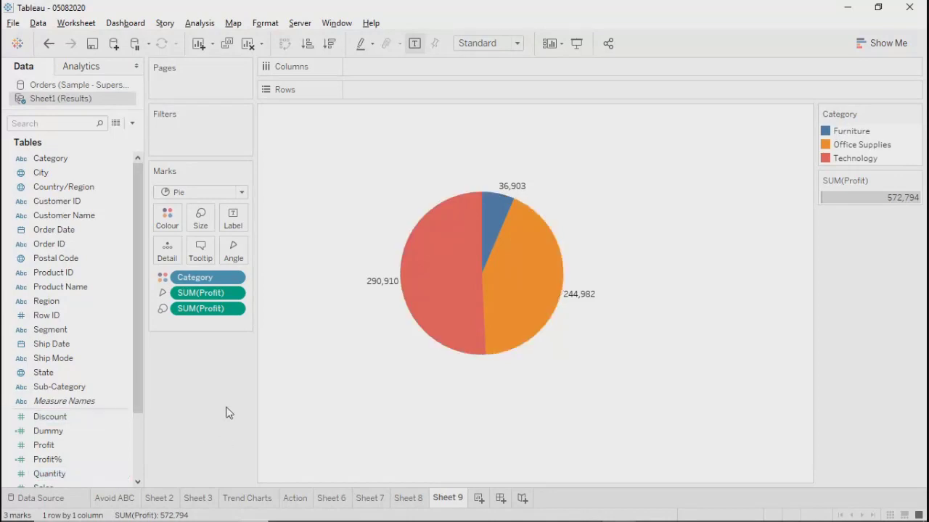
Step: Review the charts on Sheet 7, Trend Charts, Action and Sheet 8, and return to the pie chart on Sheet 9
drag(134, 352, 138, 261)
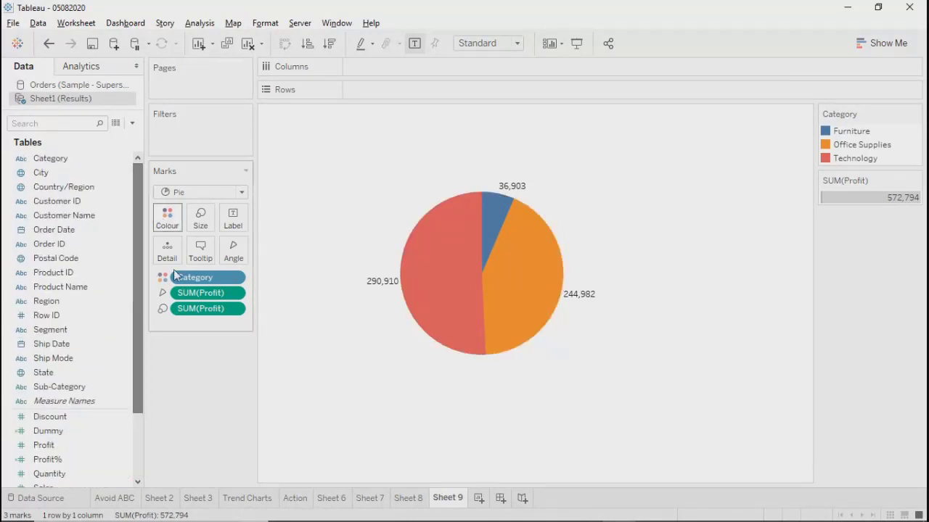
click(415, 501)
click(366, 500)
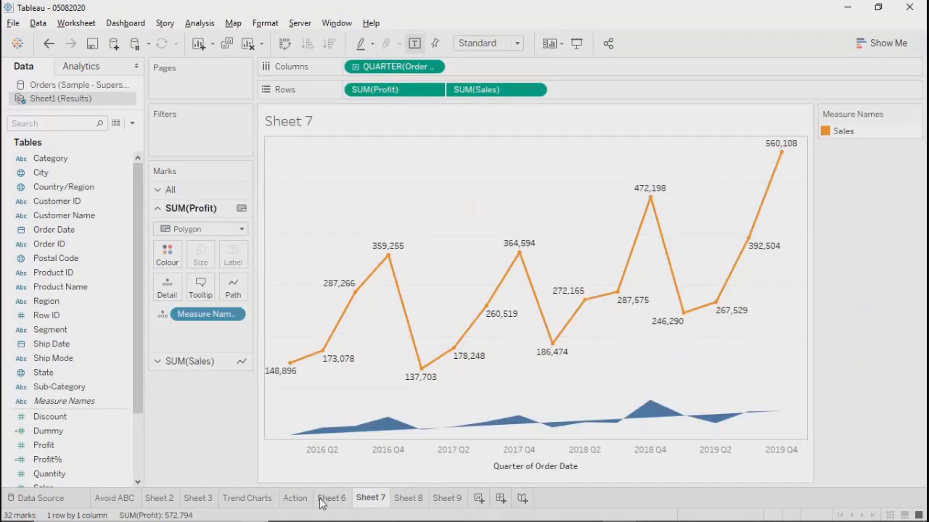
click(247, 500)
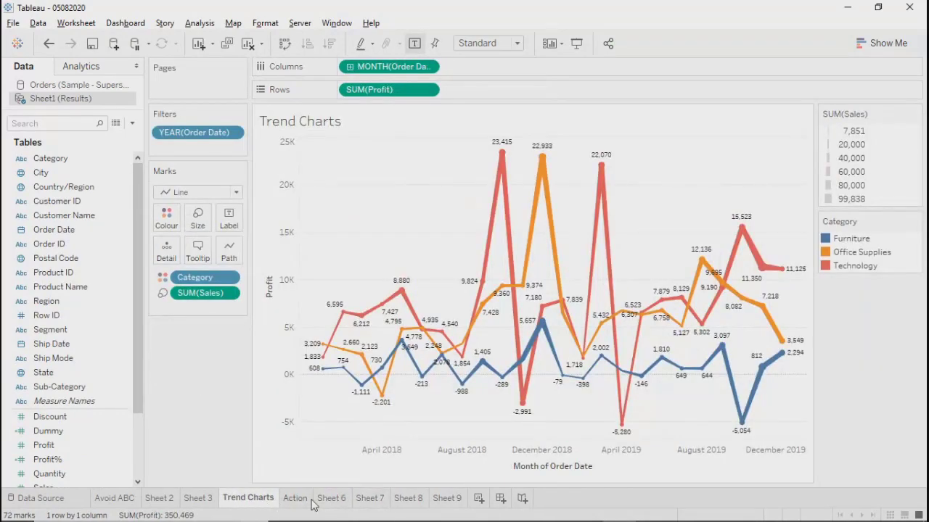
click(297, 501)
click(369, 501)
click(410, 501)
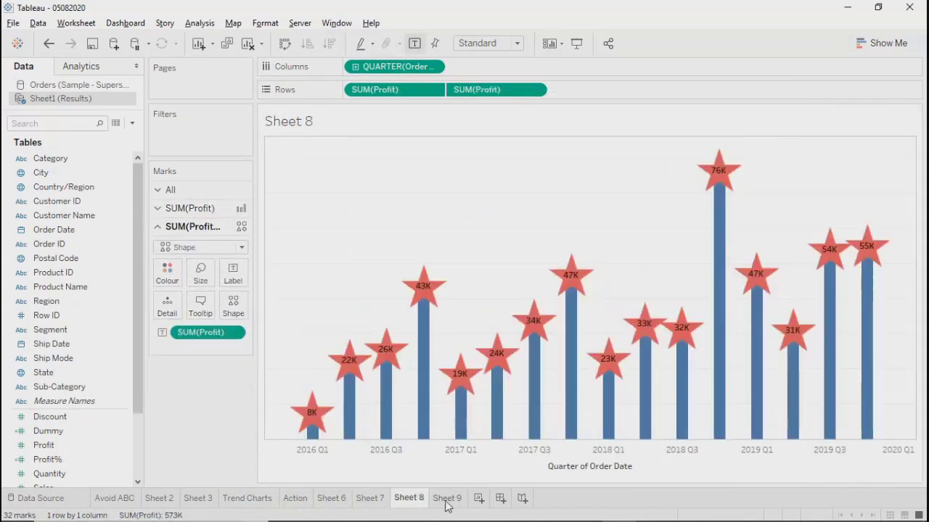
click(446, 501)
mouse_move(447, 505)
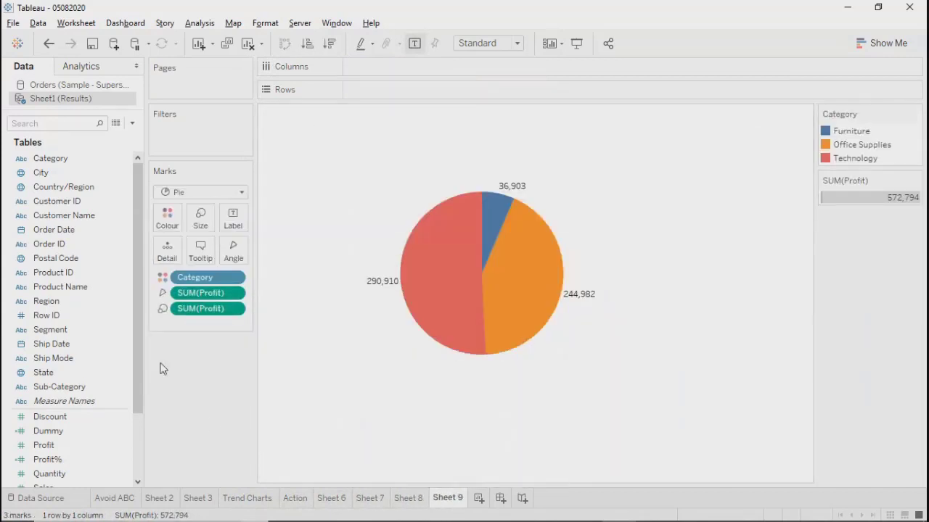
Step: Compare the quarterly star chart on Sheet 8 and its two Profit measures with the pie chart on Sheet 9
drag(138, 349, 146, 220)
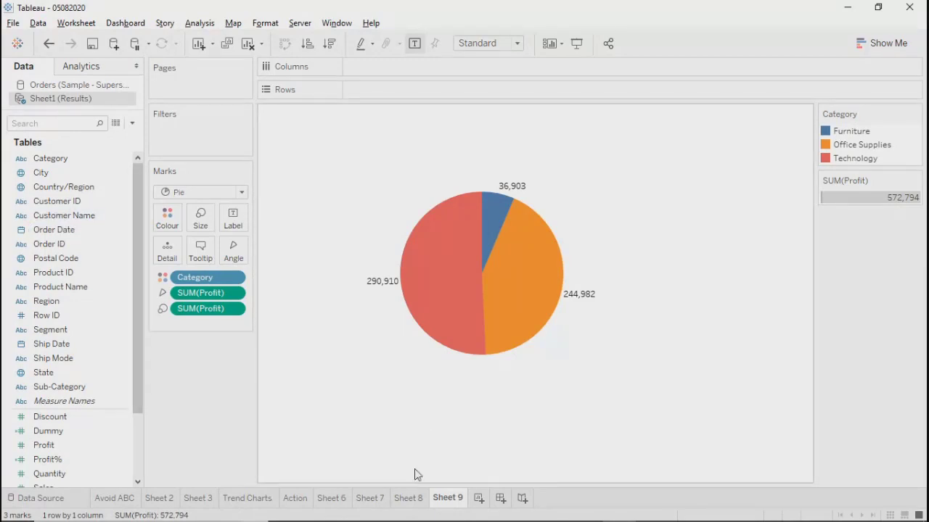
click(408, 499)
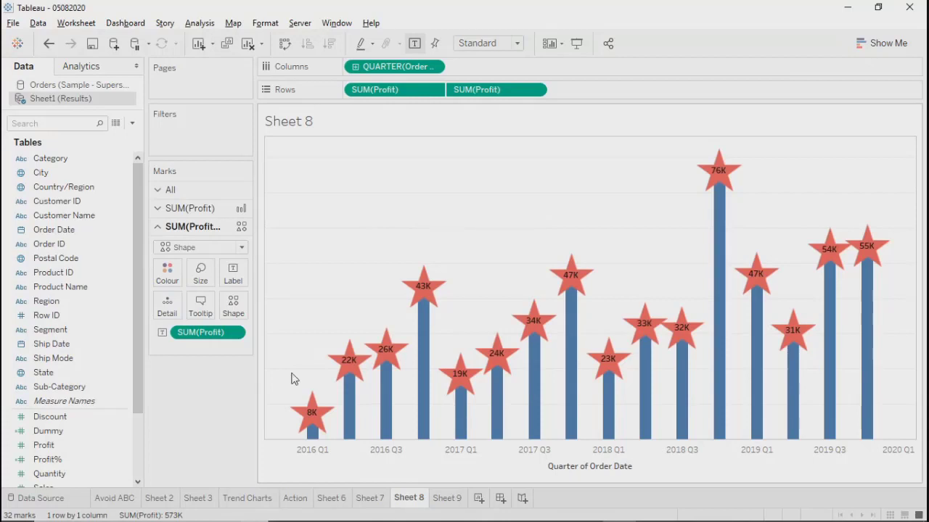
click(448, 498)
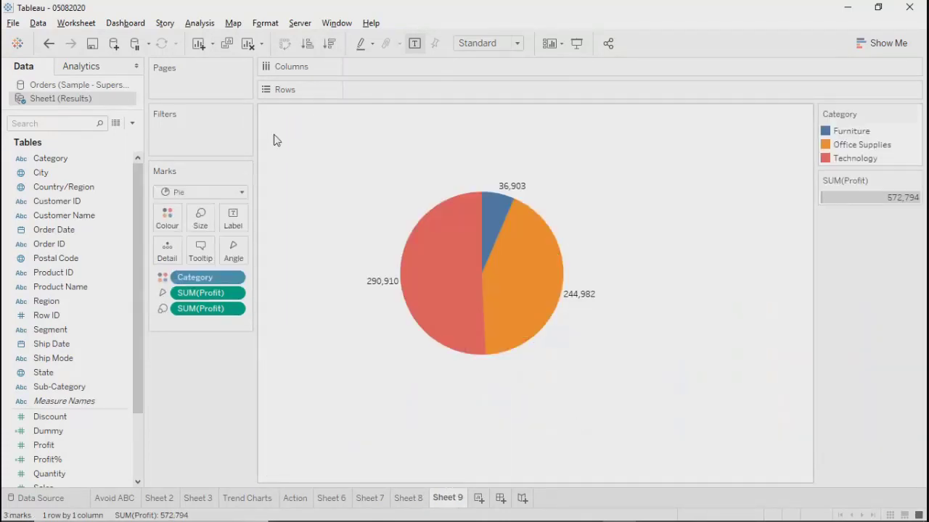
drag(279, 161, 300, 431)
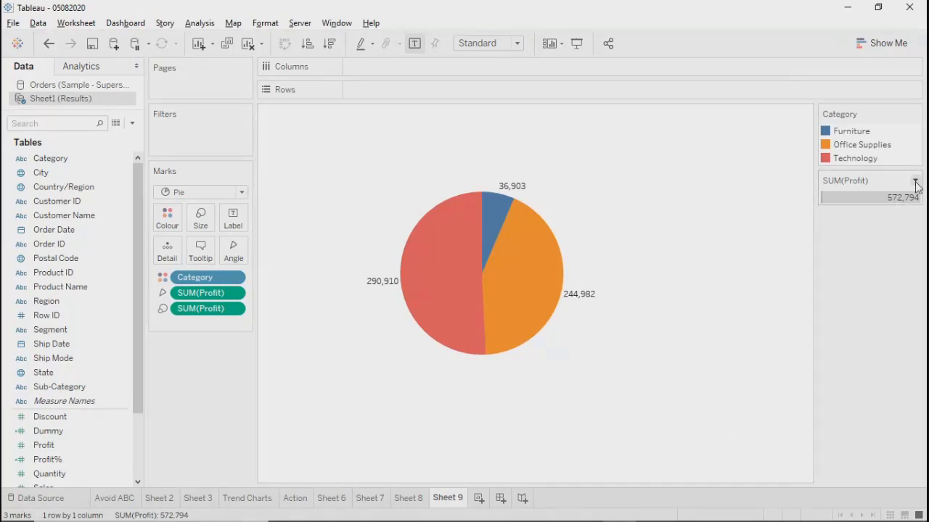
Step: Hide the SUM(Profit) size legend and the Category colour legend on Sheet 9
click(915, 181)
click(830, 259)
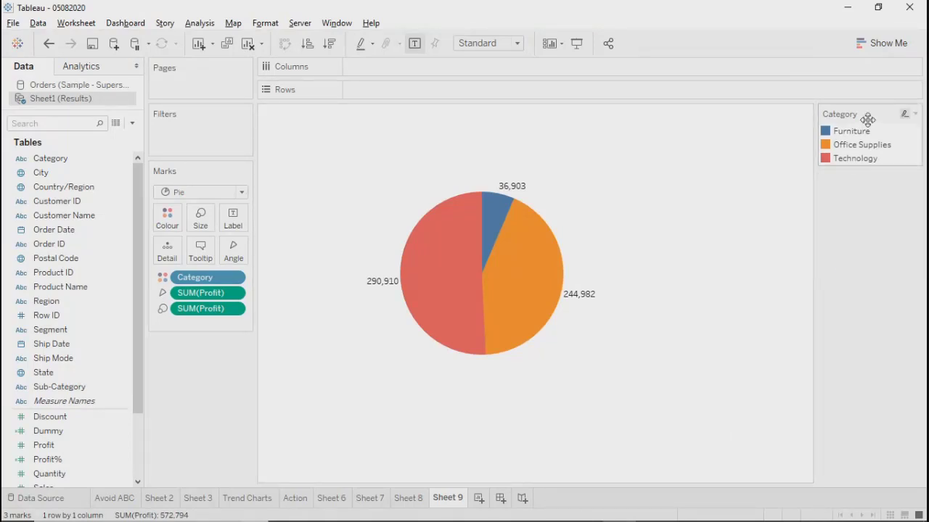
click(915, 114)
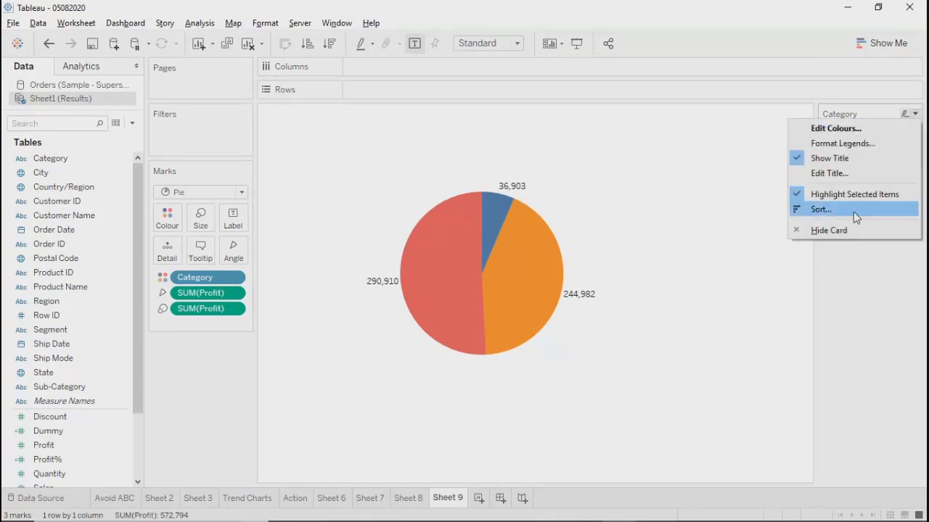
click(835, 230)
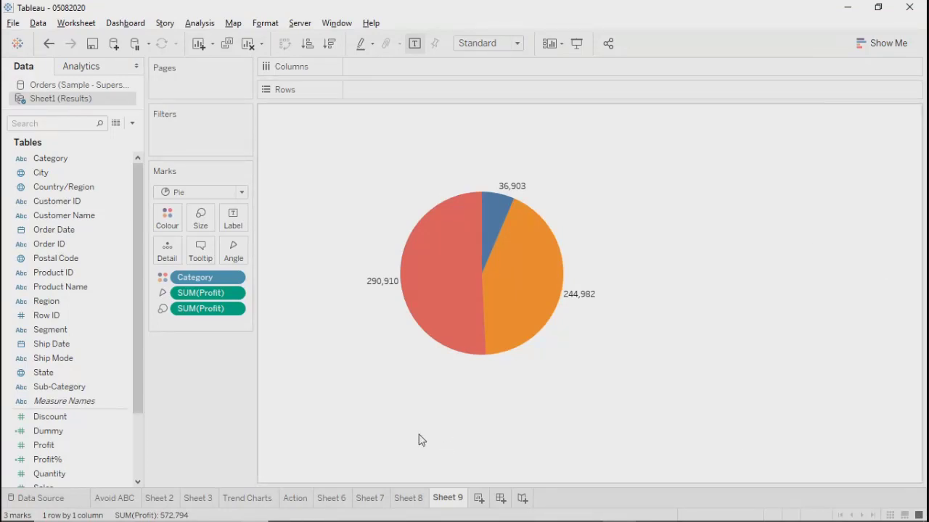
Step: Create a calculated field named dummy with the formula 1, and delete that new field again
click(132, 123)
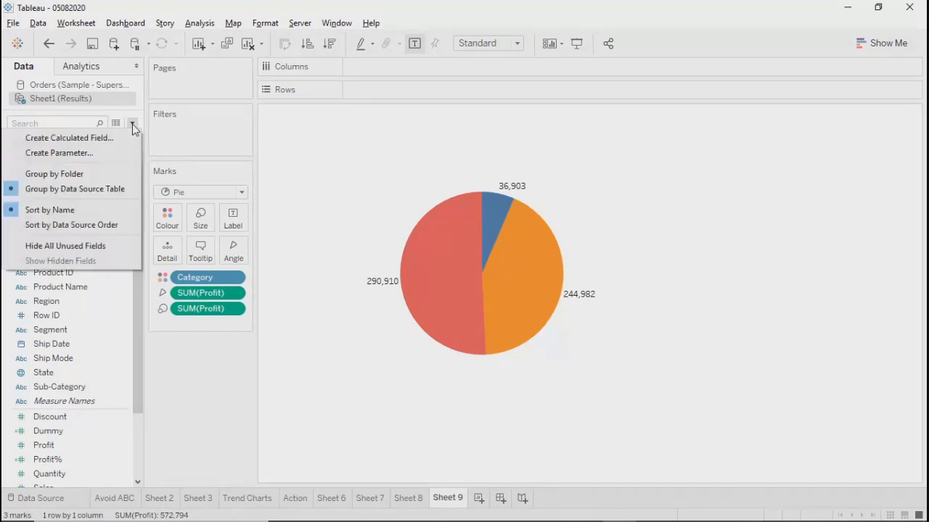
click(99, 139)
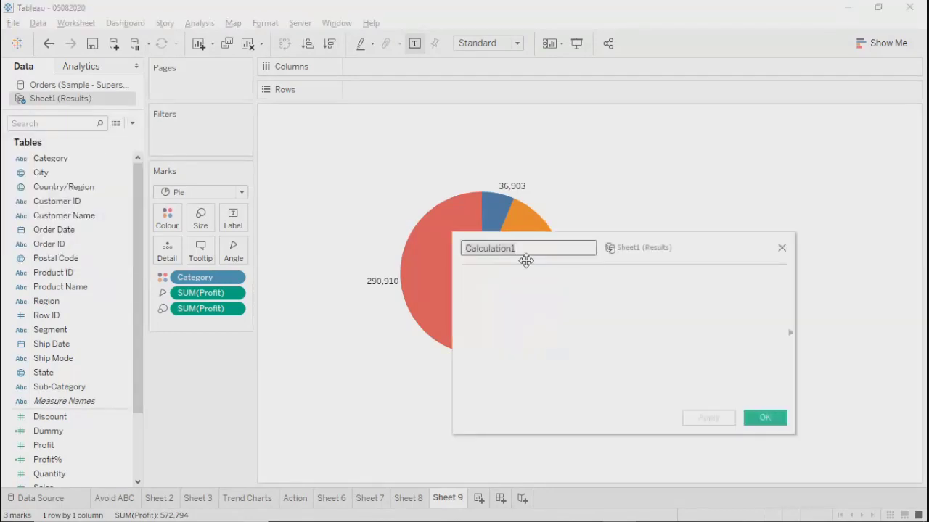
text(dummy)
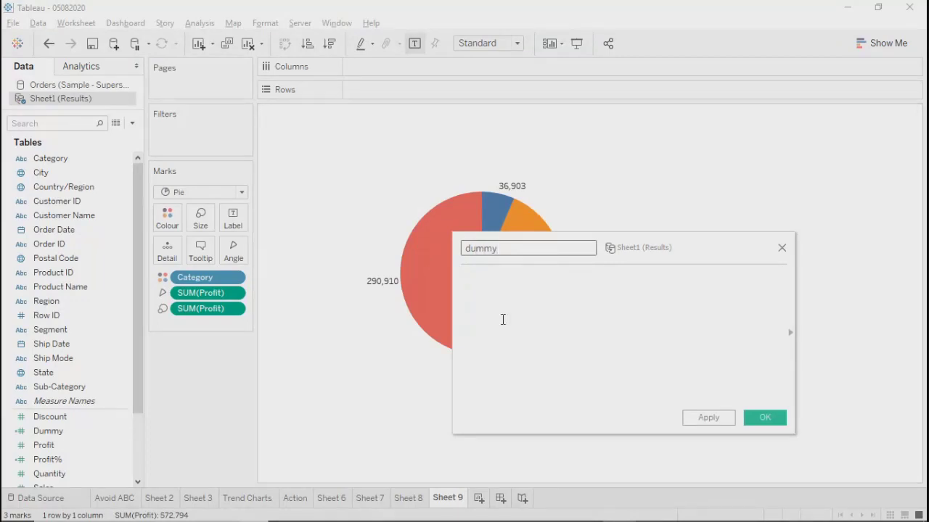
click(506, 287)
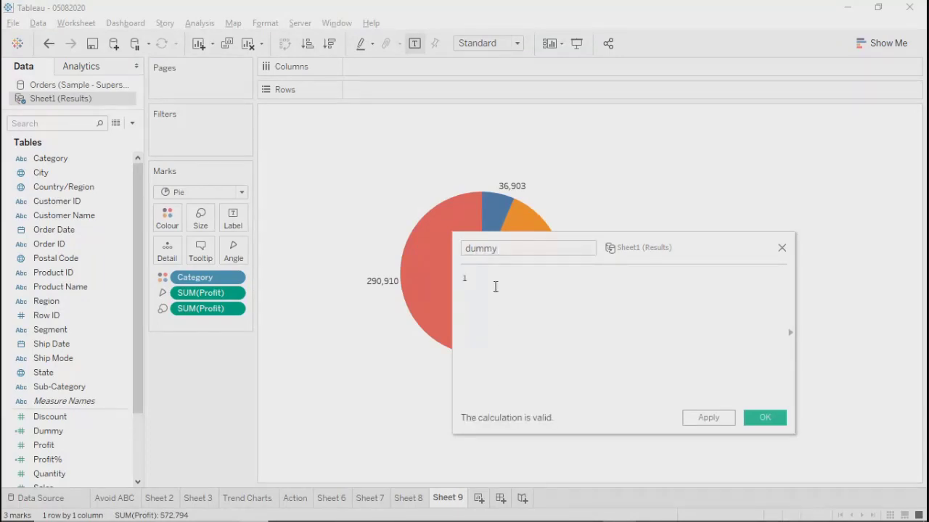
click(707, 420)
click(766, 417)
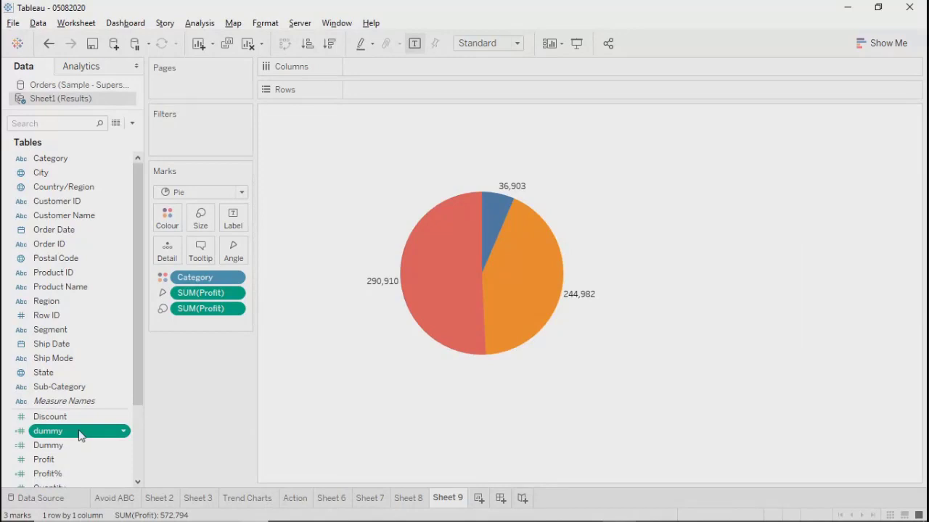
click(123, 432)
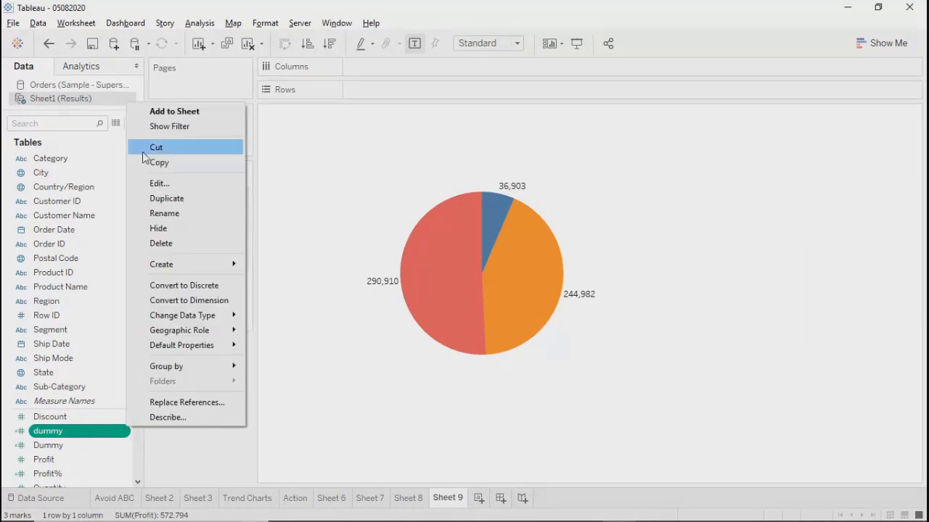
click(160, 243)
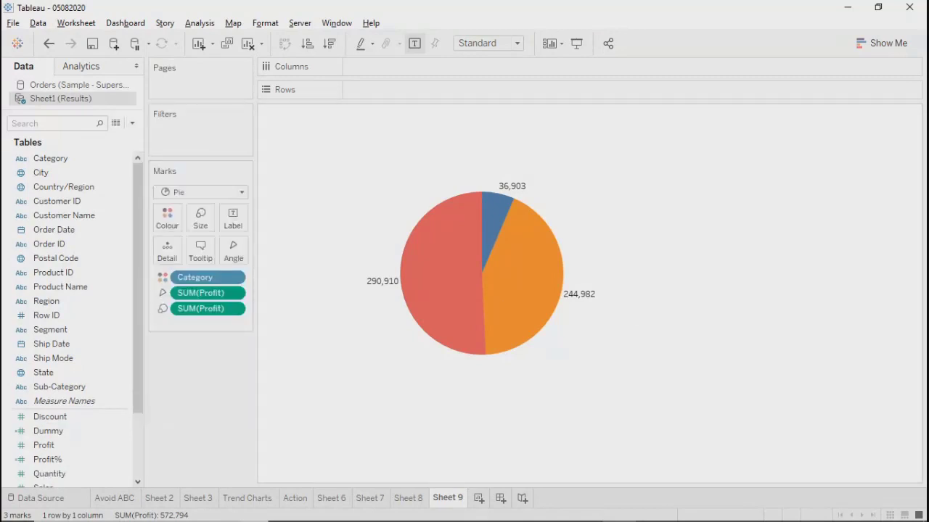
Step: Check how Sheet 2 uses the existing Dummy field, and add Dummy twice to Rows on Sheet 9
click(160, 498)
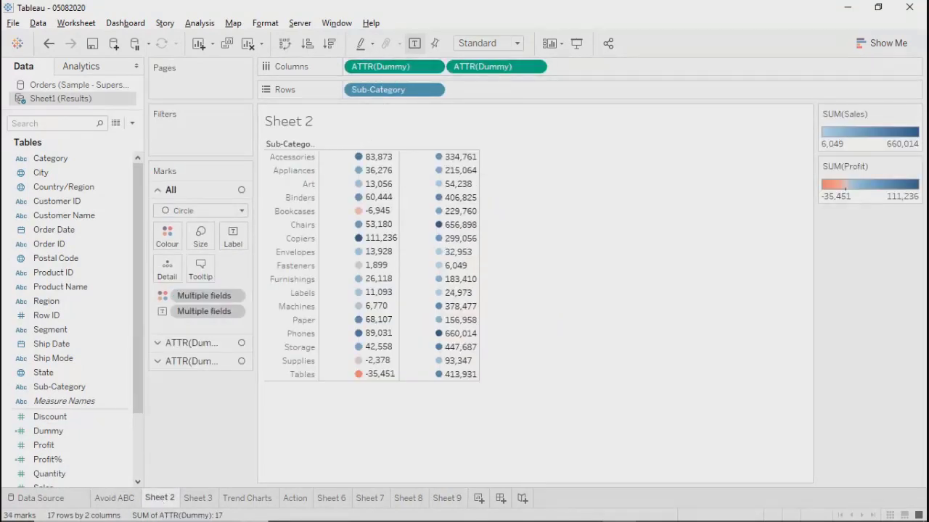
click(447, 499)
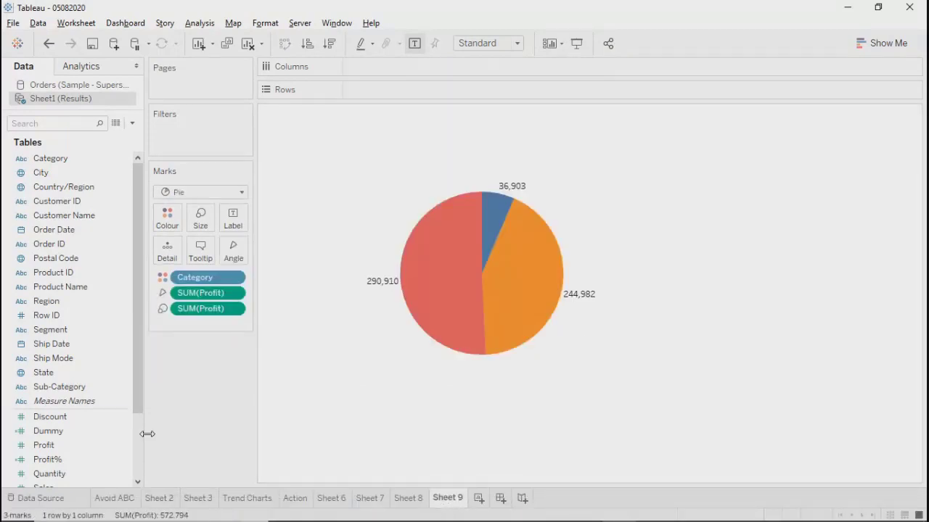
drag(47, 431, 375, 97)
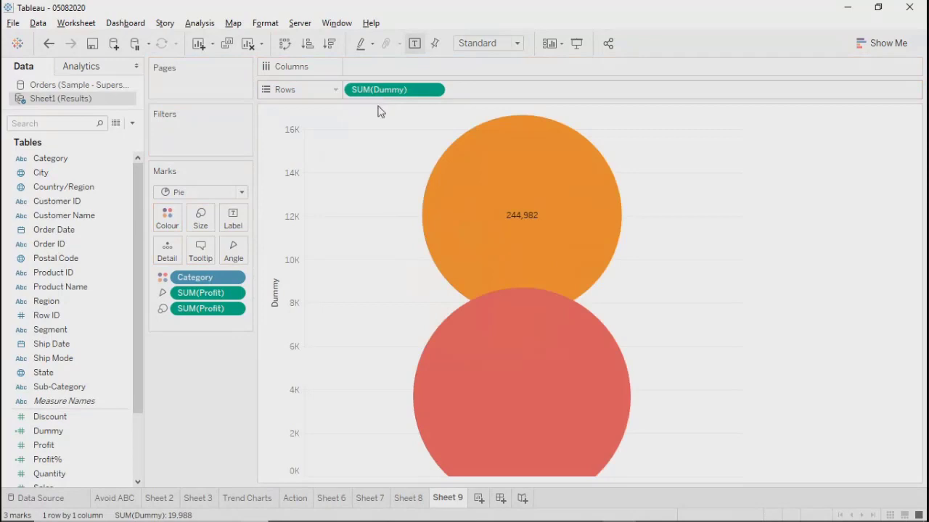
click(41, 432)
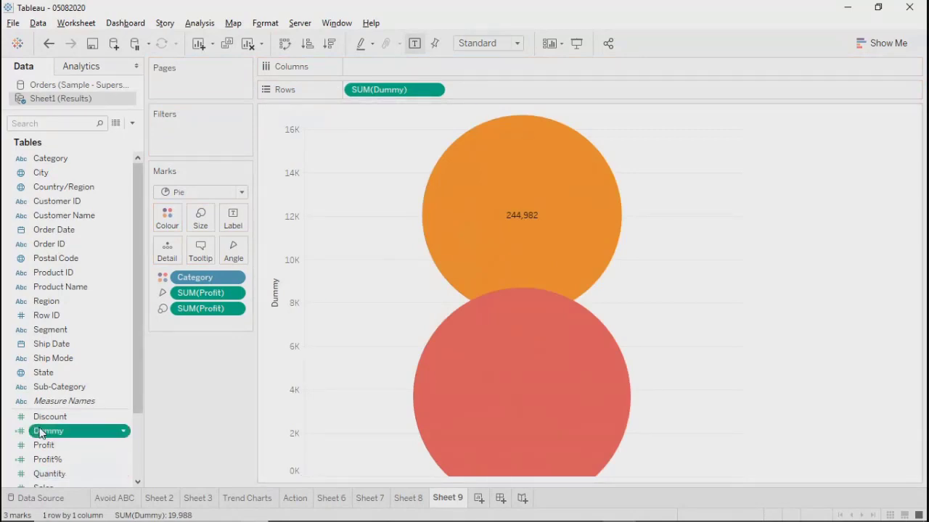
drag(42, 432, 479, 95)
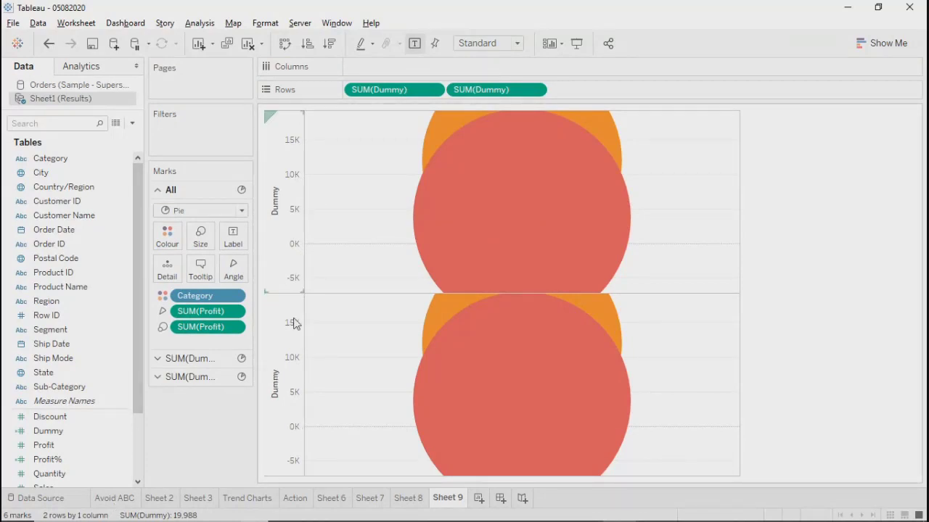
Step: Examine the two Dummy axes, their separate Marks settings and the Technology pie's details
click(280, 284)
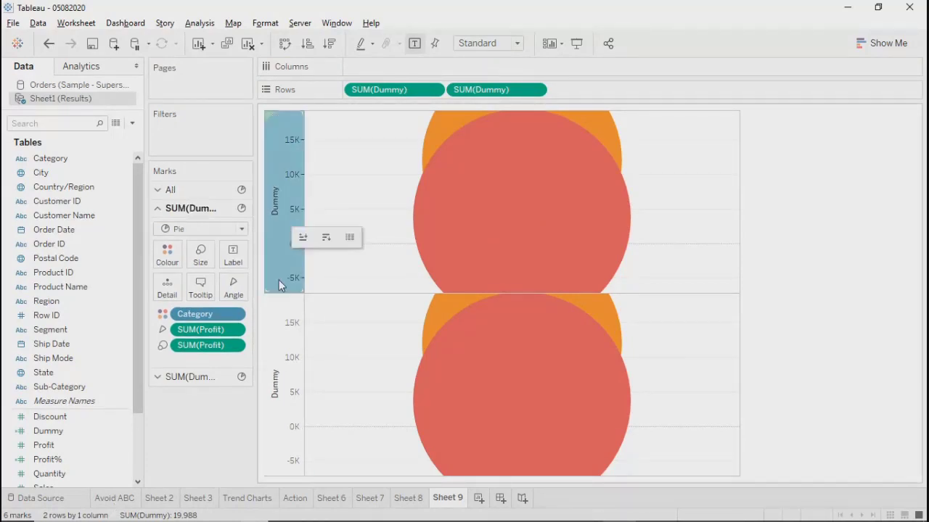
click(287, 329)
click(276, 230)
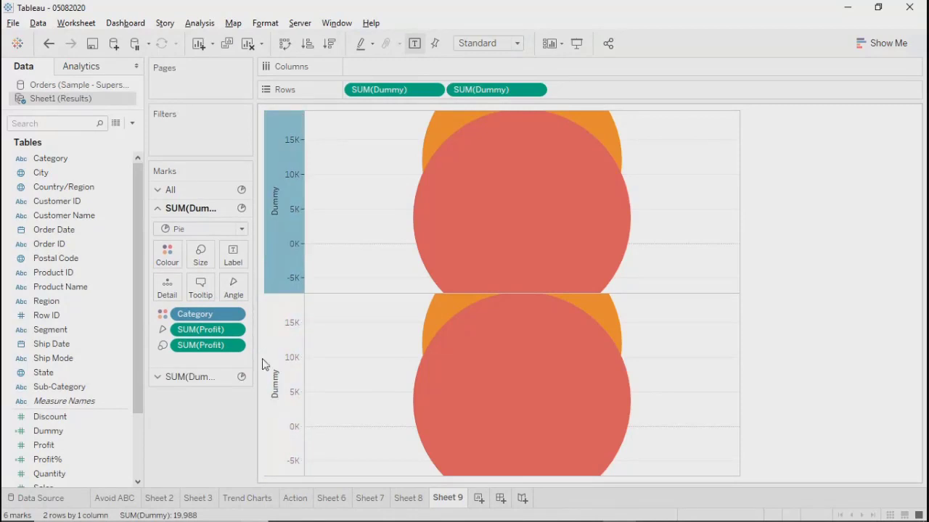
click(275, 352)
click(298, 208)
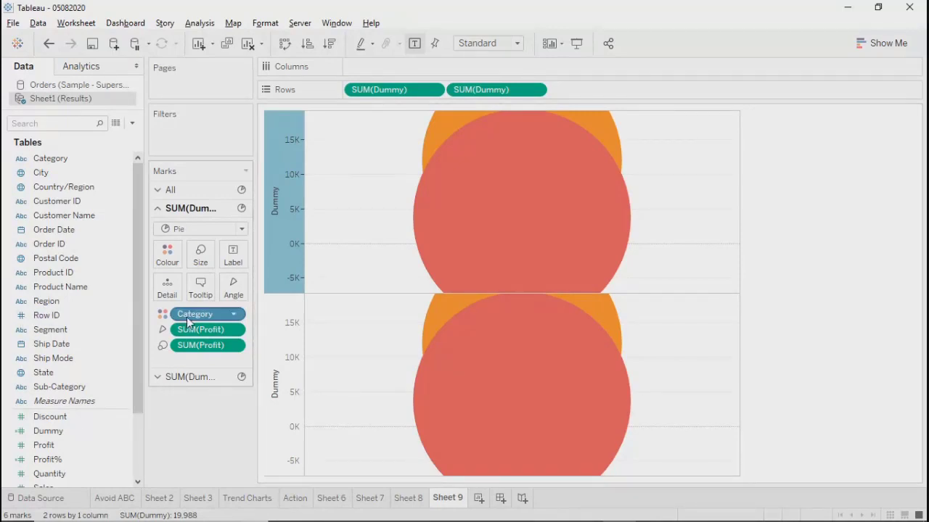
click(285, 348)
click(274, 212)
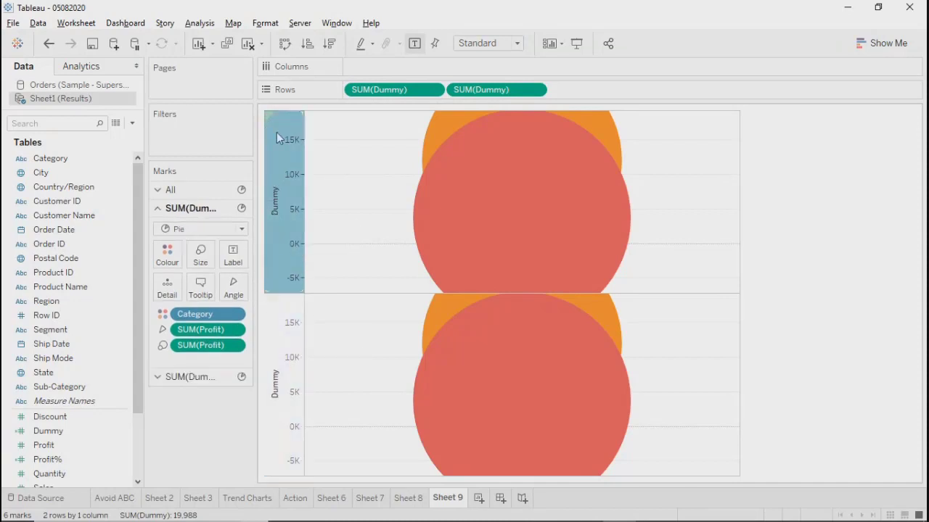
mouse_move(268, 250)
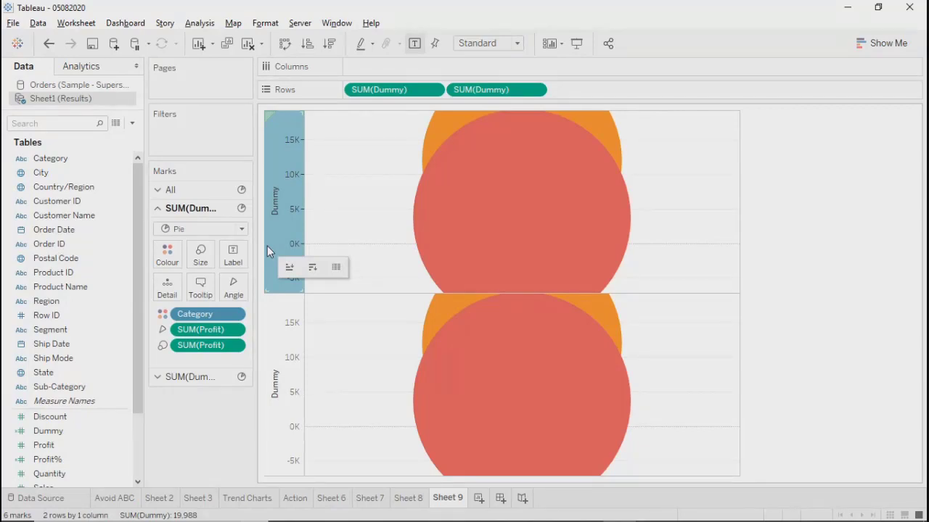
mouse_move(510, 182)
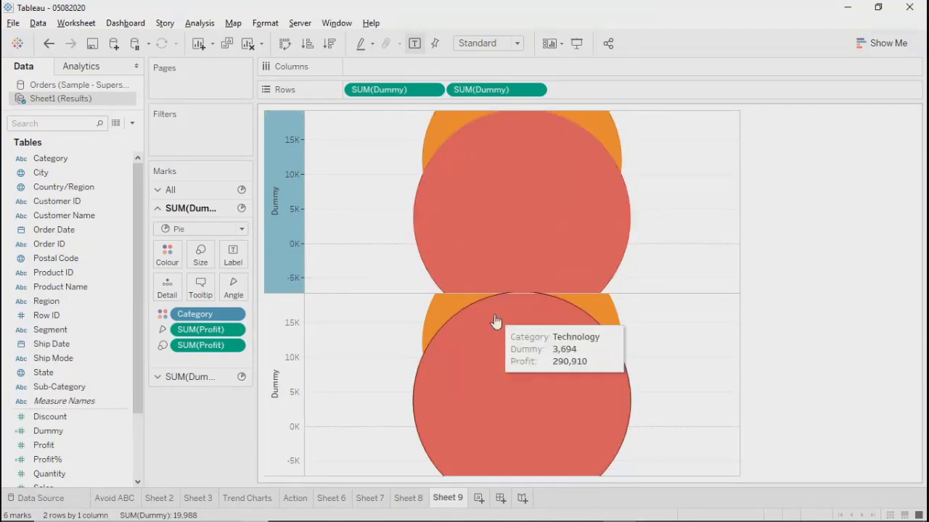
Step: Try the smallest and a much larger size for the pie marks, and settle on about one third of the size range
click(201, 255)
drag(211, 290, 198, 290)
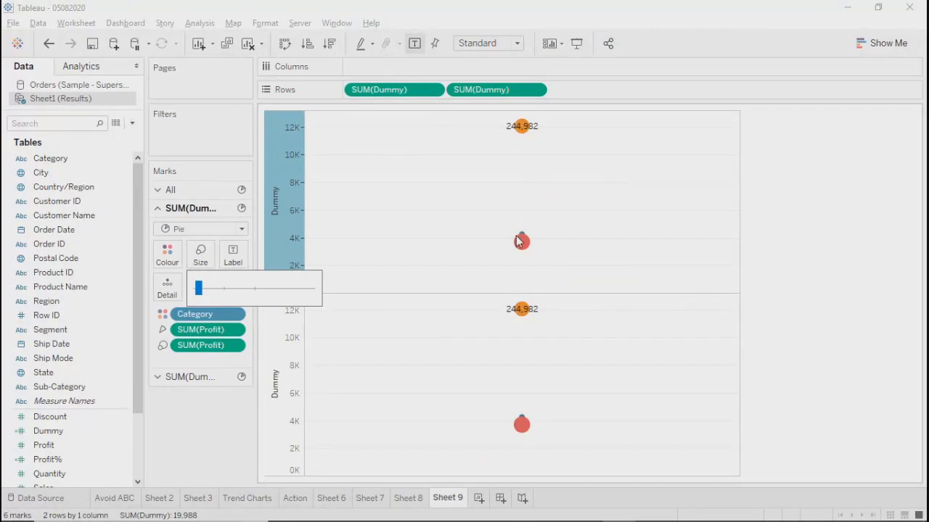
mouse_move(526, 239)
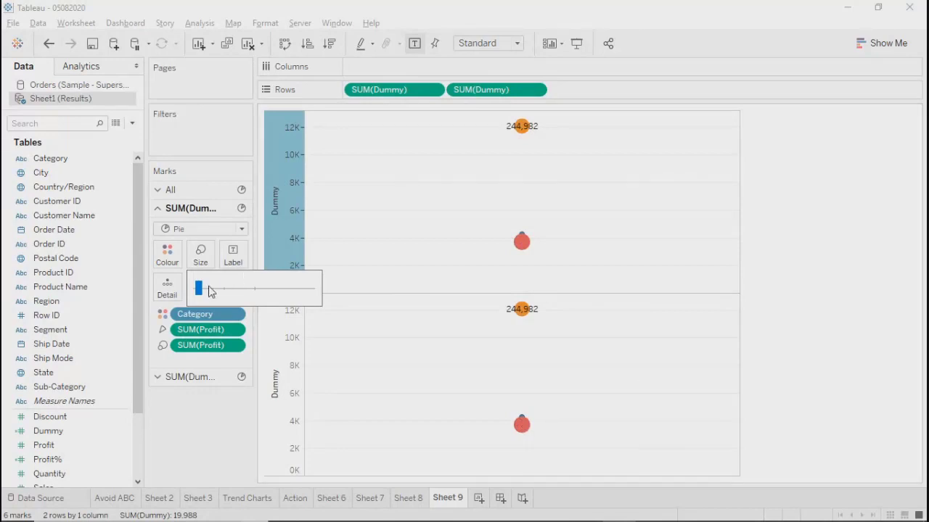
drag(199, 289, 250, 289)
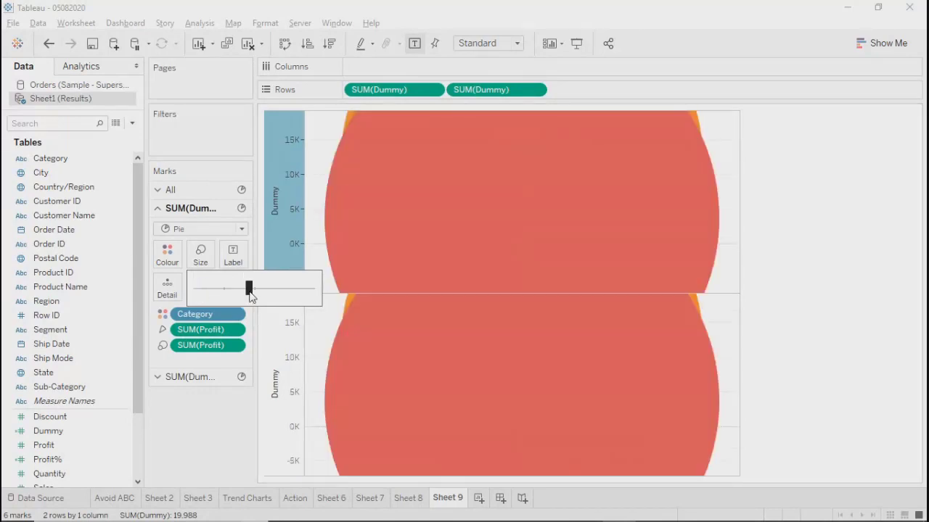
drag(250, 293, 234, 290)
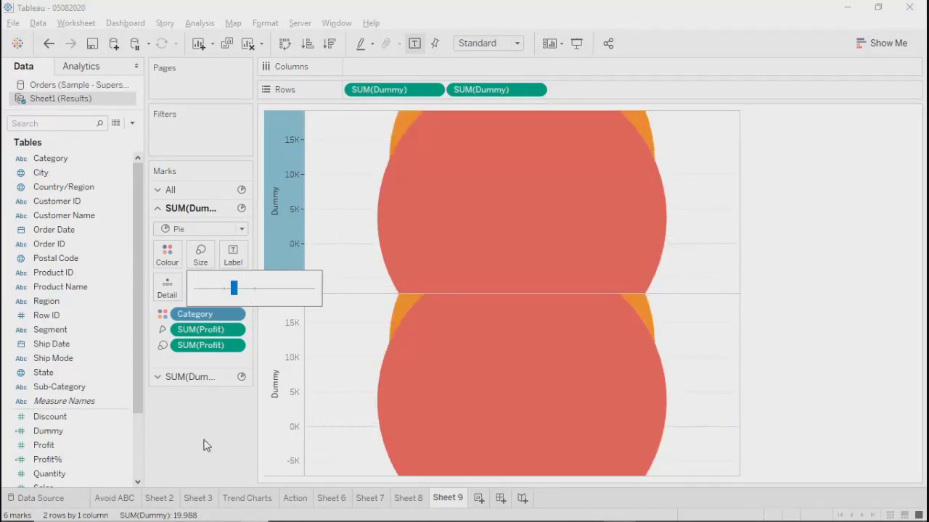
click(204, 445)
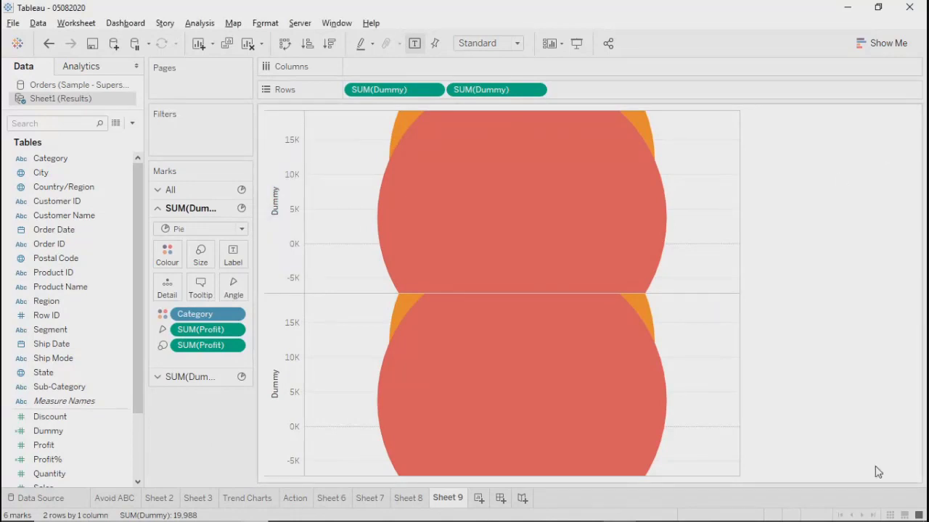
Step: Change the aggregation of both Dummy fields on Rows from Sum to Attribute
click(490, 94)
click(377, 93)
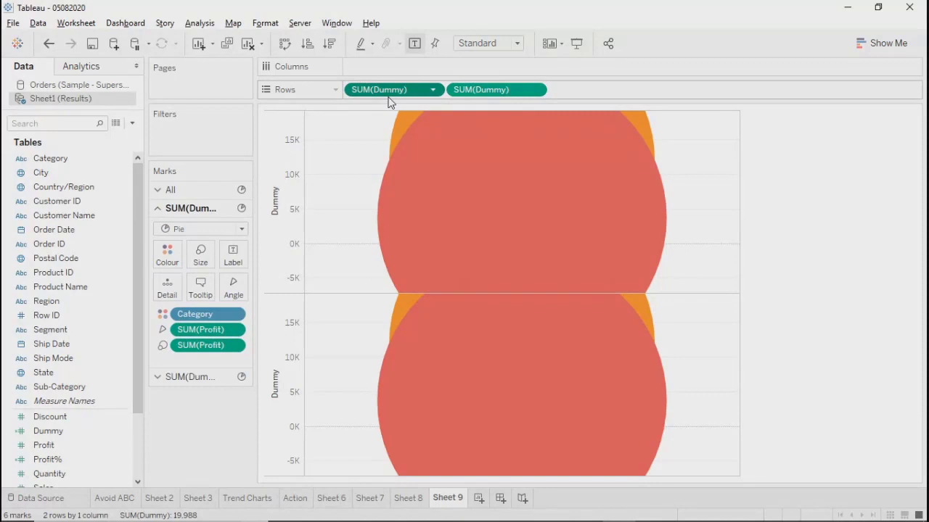
click(474, 94)
click(422, 95)
click(505, 93)
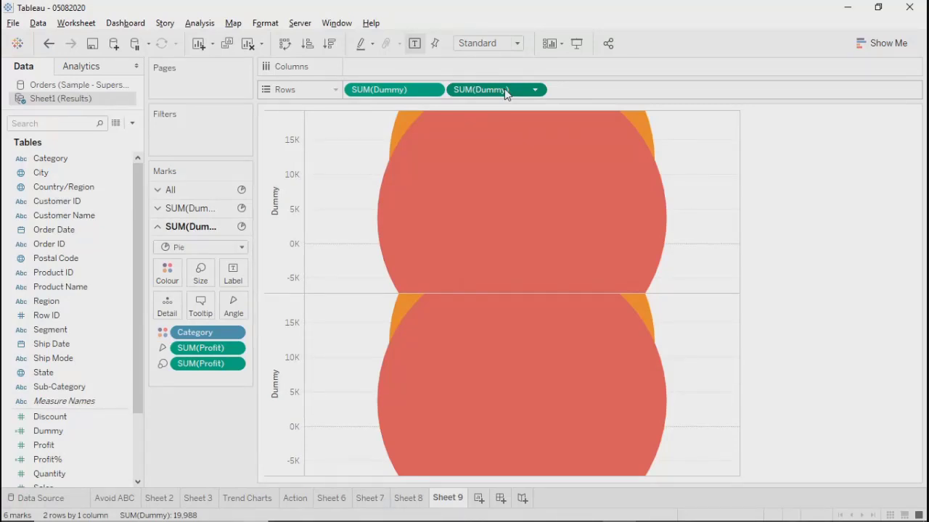
click(432, 90)
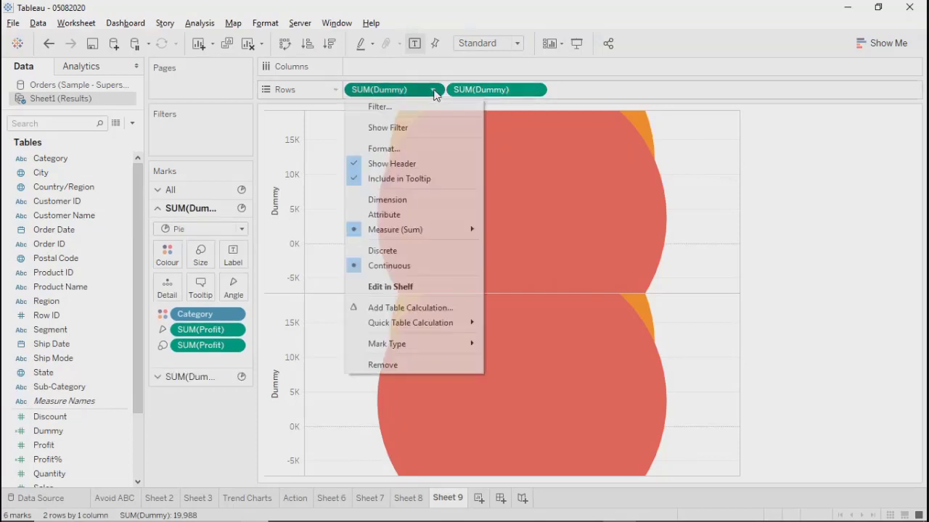
click(387, 216)
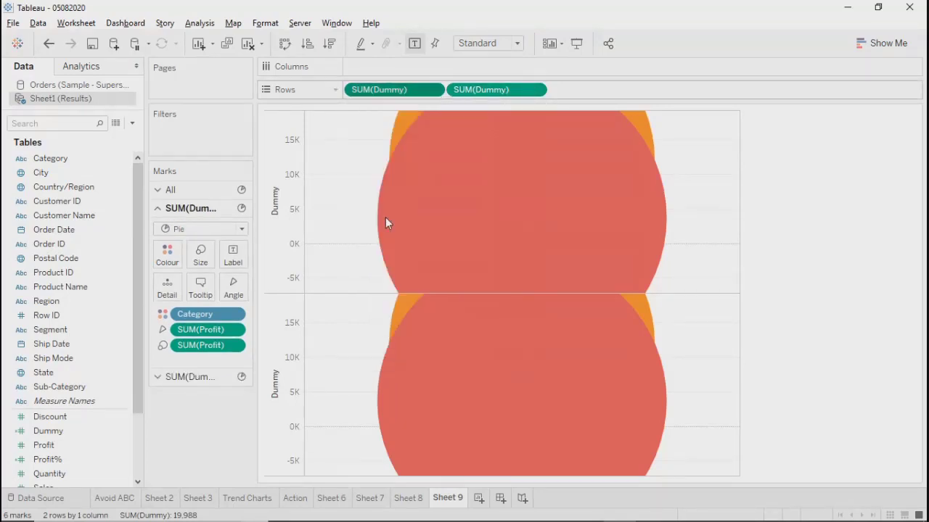
click(536, 90)
click(536, 91)
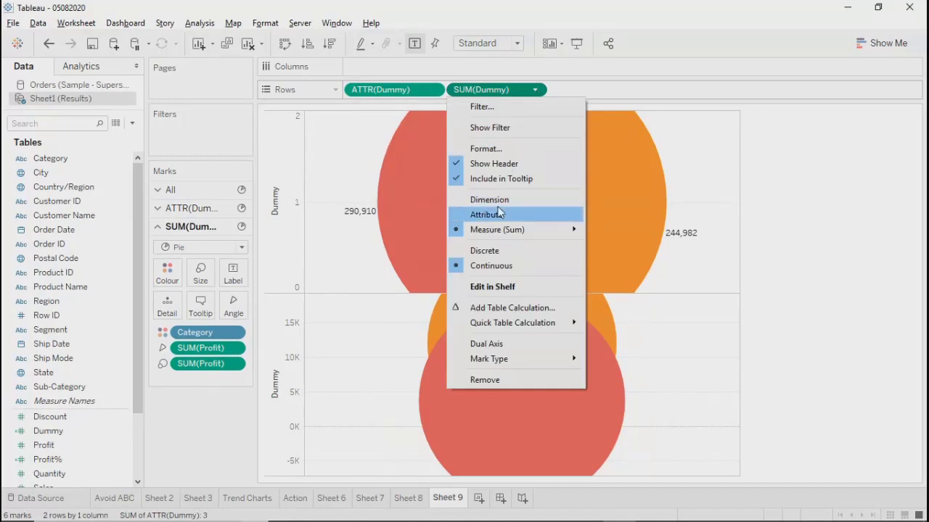
click(485, 212)
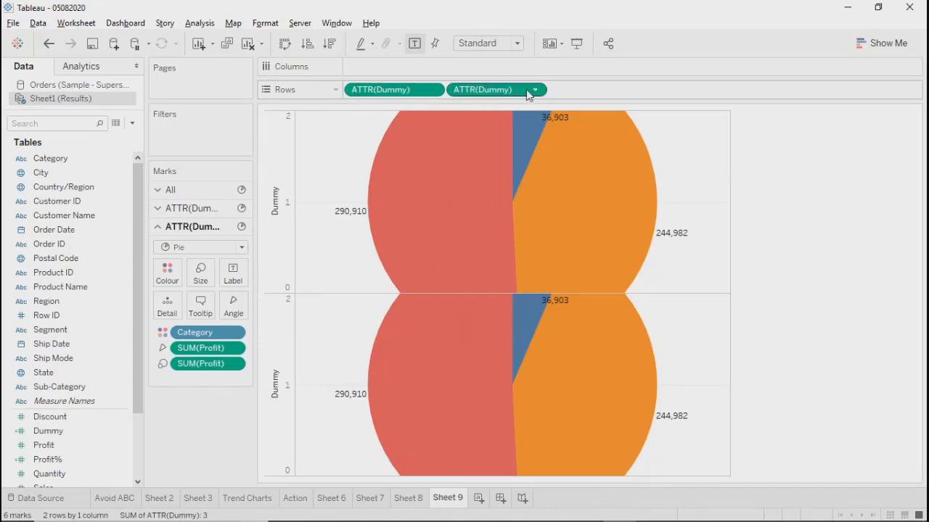
Step: Review the measure aggregation options available for the first Dummy field on Rows
click(433, 90)
mouse_move(434, 239)
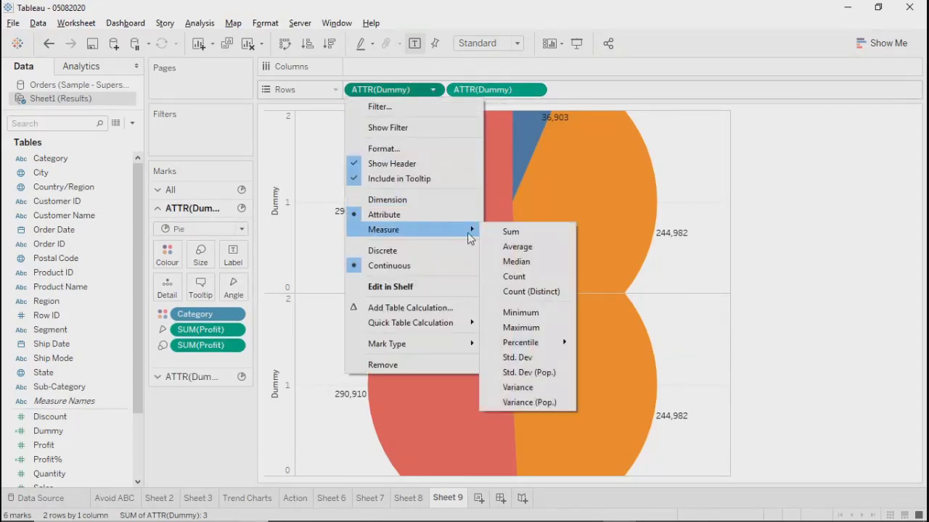
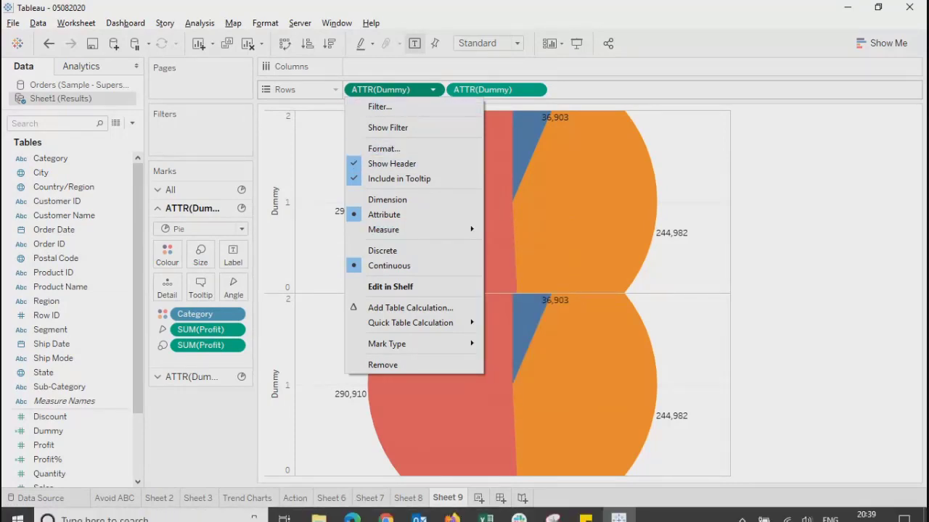
click(751, 272)
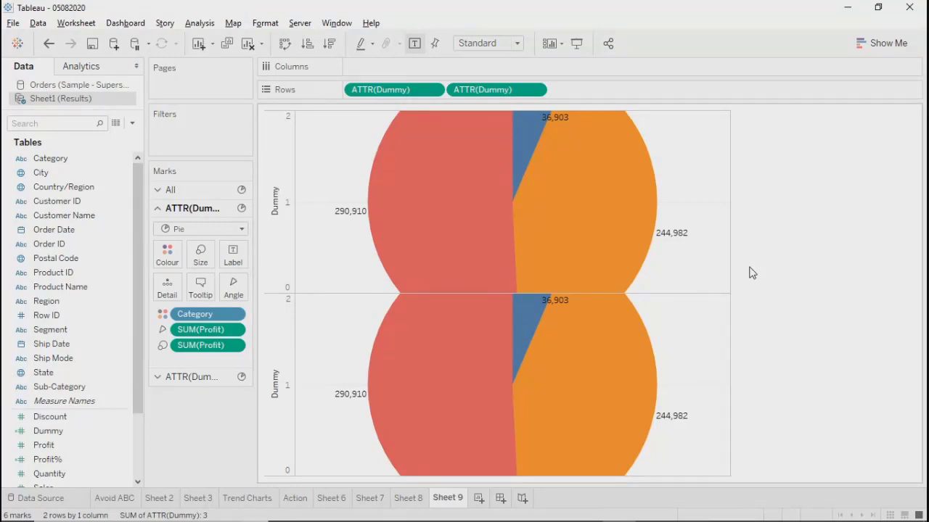
Step: Edit the Dummy calculated field so its formula is 0, and apply the change
click(51, 432)
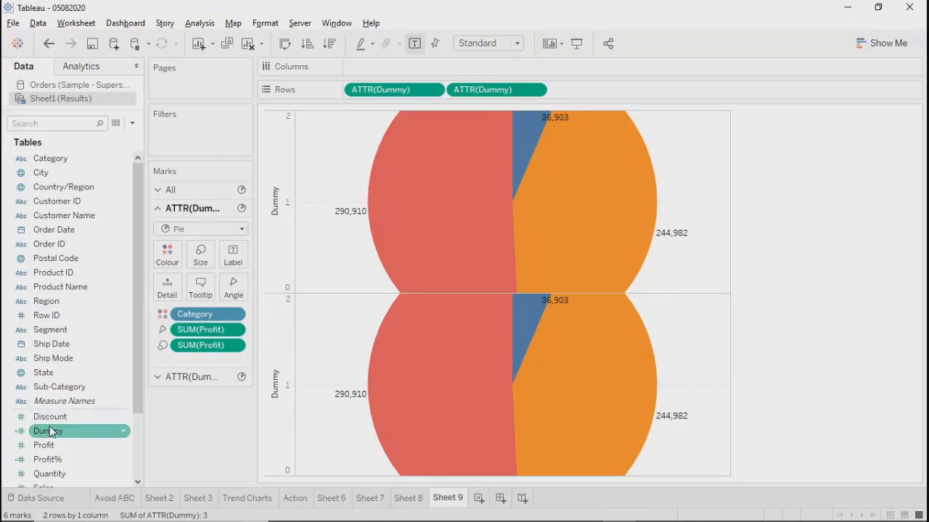
right_click(52, 433)
click(83, 196)
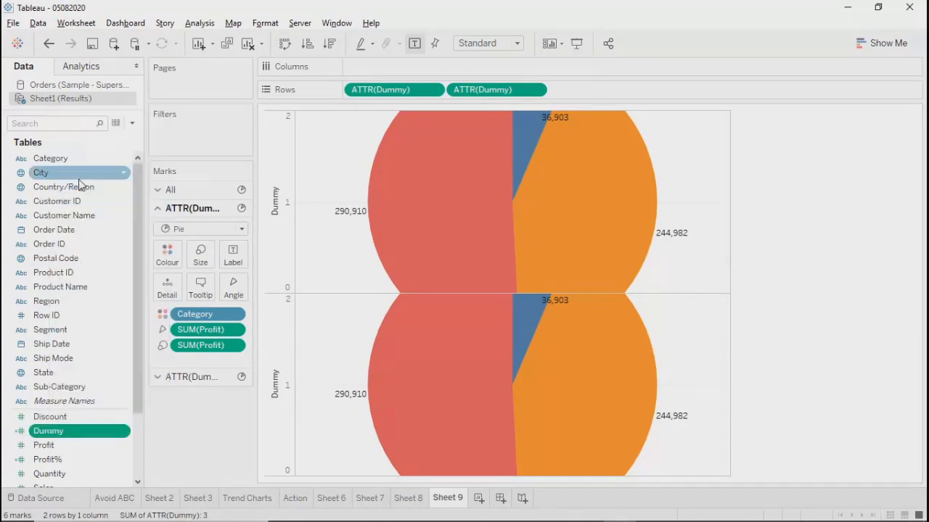
drag(713, 253, 447, 275)
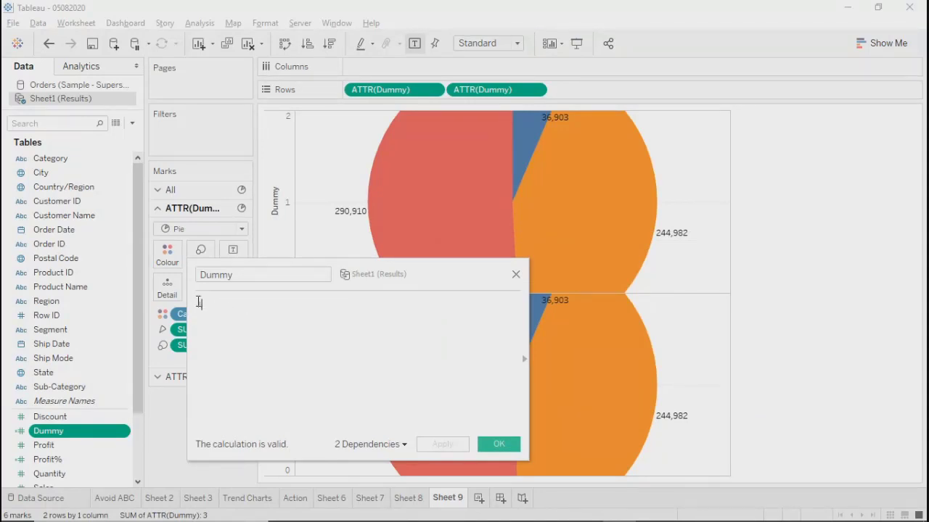
drag(197, 306, 206, 306)
text(0)
click(446, 451)
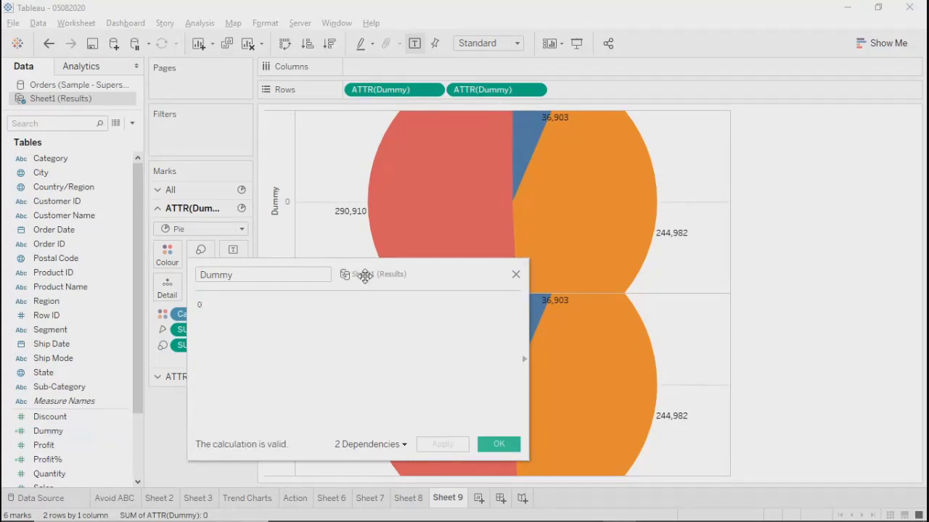
click(500, 444)
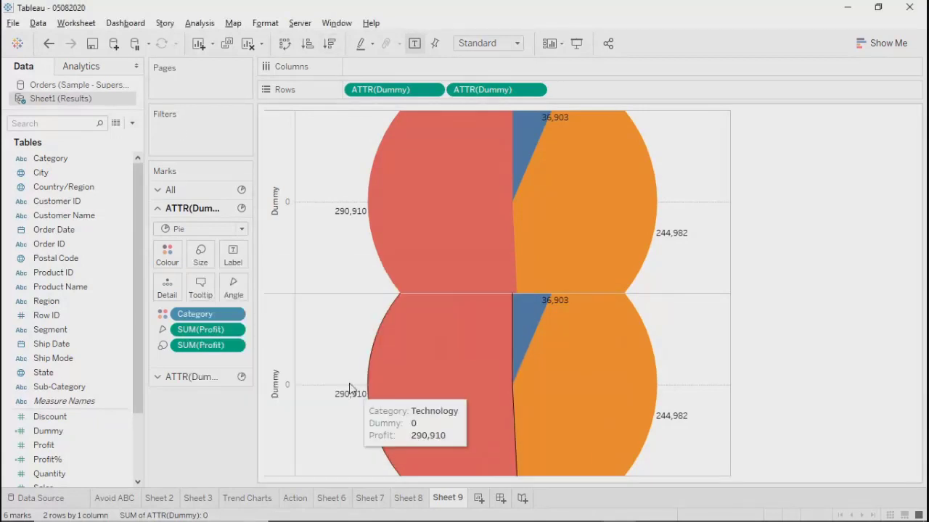
Step: Examine the other worksheets, including Sheet 2, which also uses Dummy, and return to Sheet 9
click(247, 499)
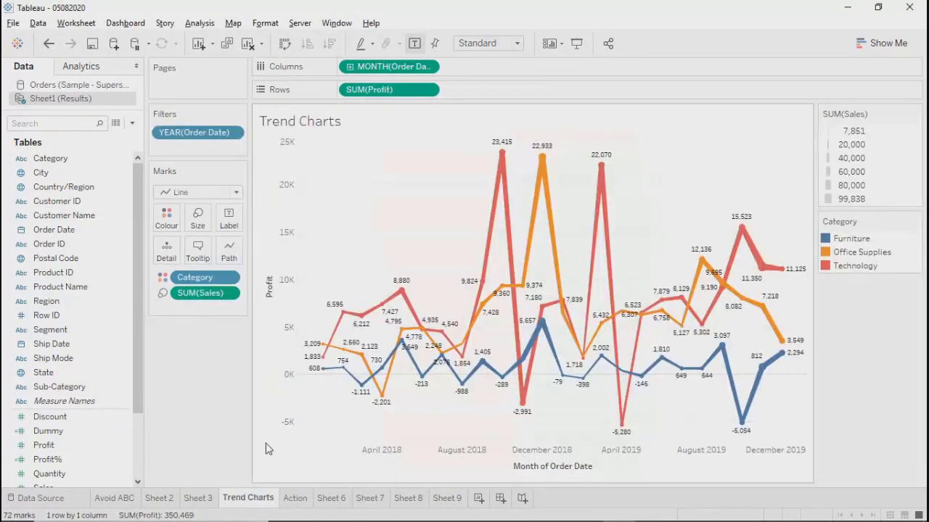
click(196, 500)
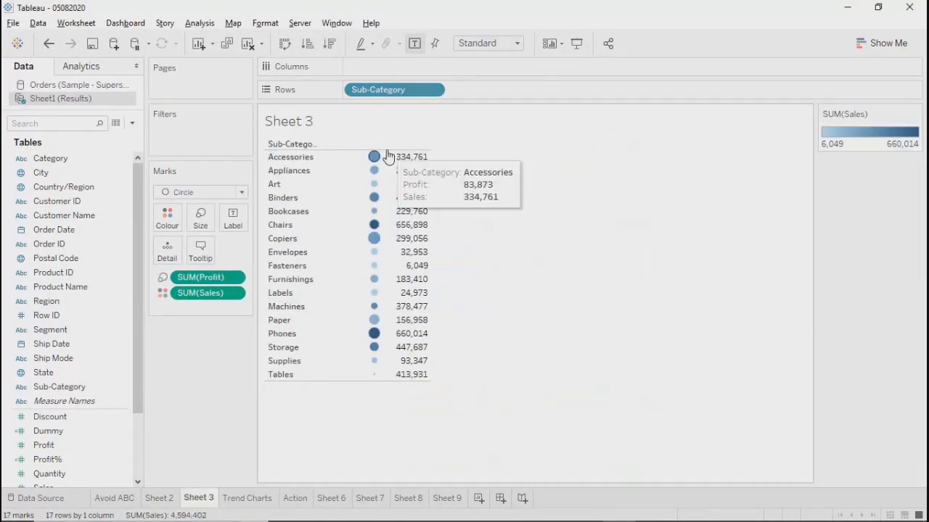
click(163, 499)
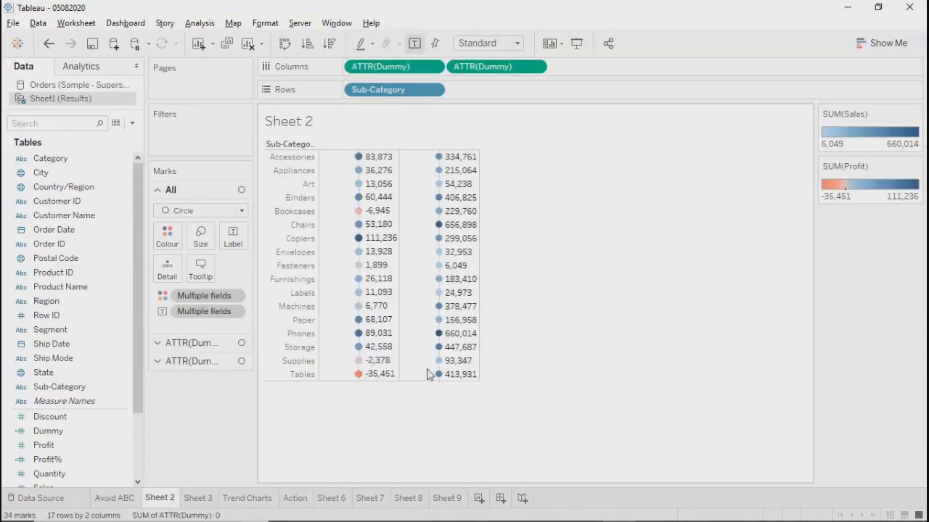
mouse_move(359, 373)
click(115, 500)
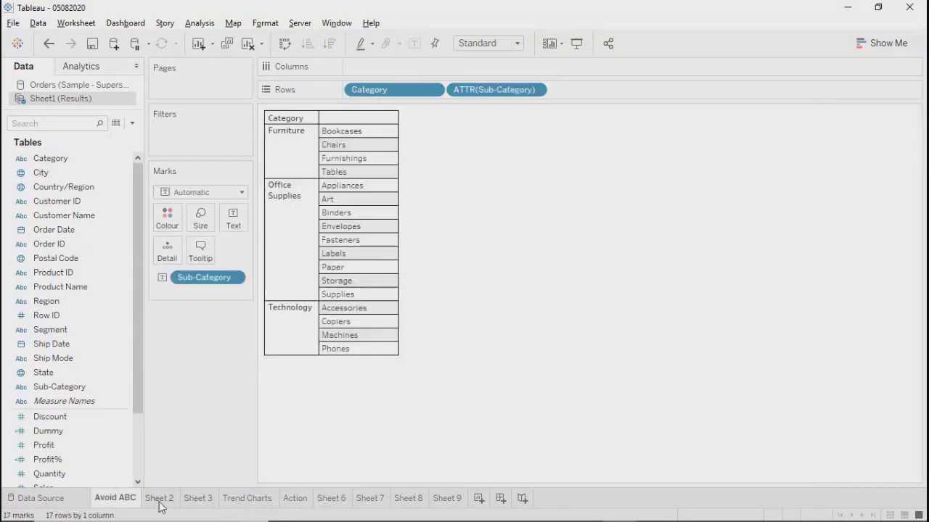
click(198, 499)
click(250, 501)
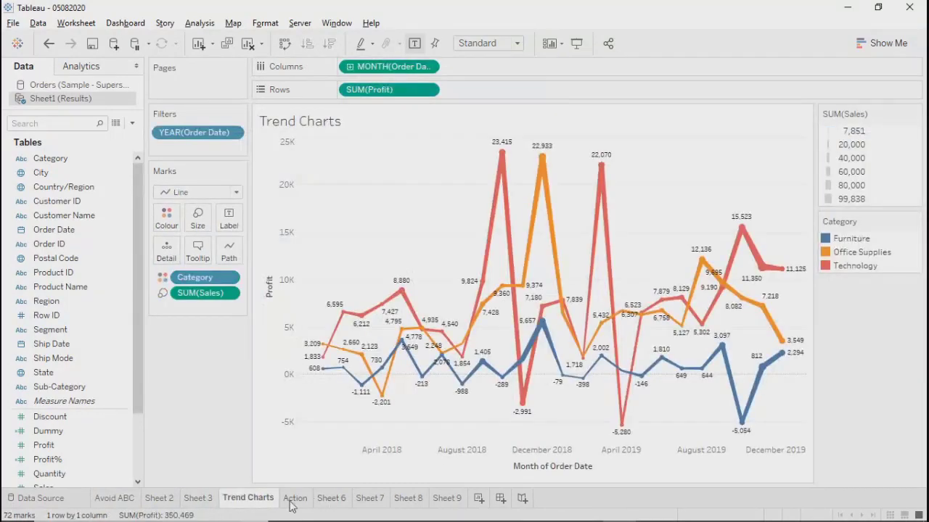
click(292, 500)
click(444, 499)
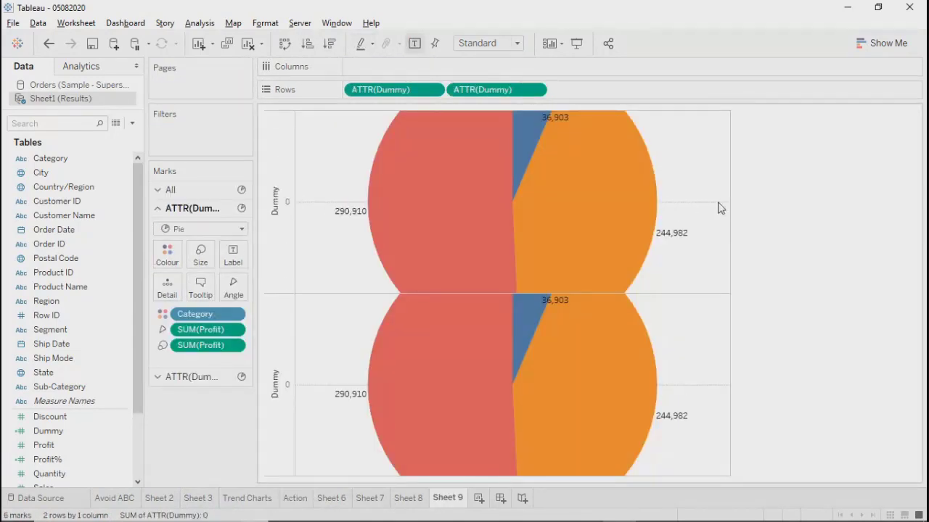
Step: Format the lines on Sheet 9, setting both zero lines and trend lines to None
right_click(312, 189)
click(339, 264)
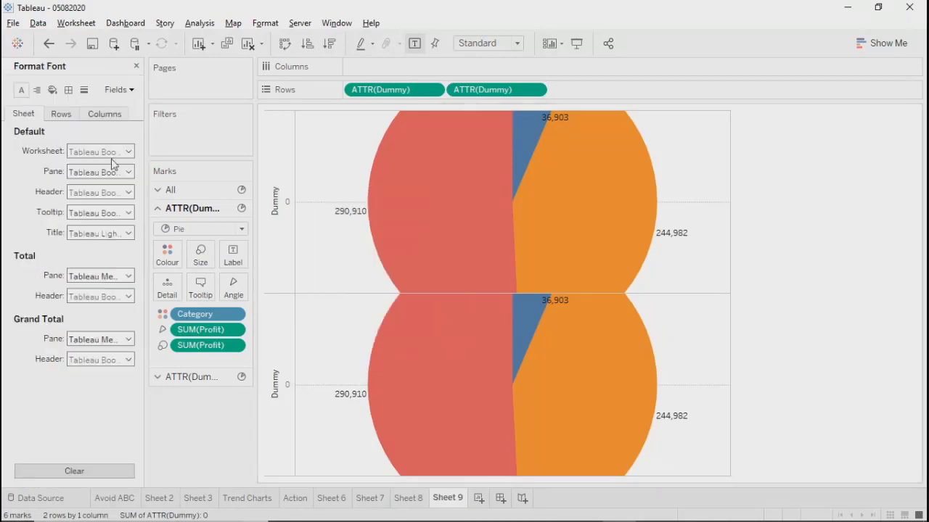
click(84, 90)
click(86, 175)
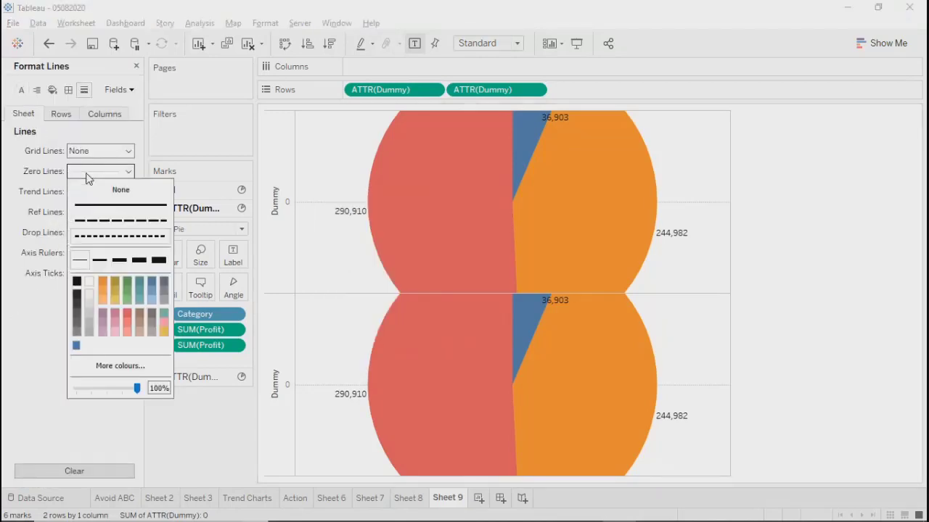
click(95, 192)
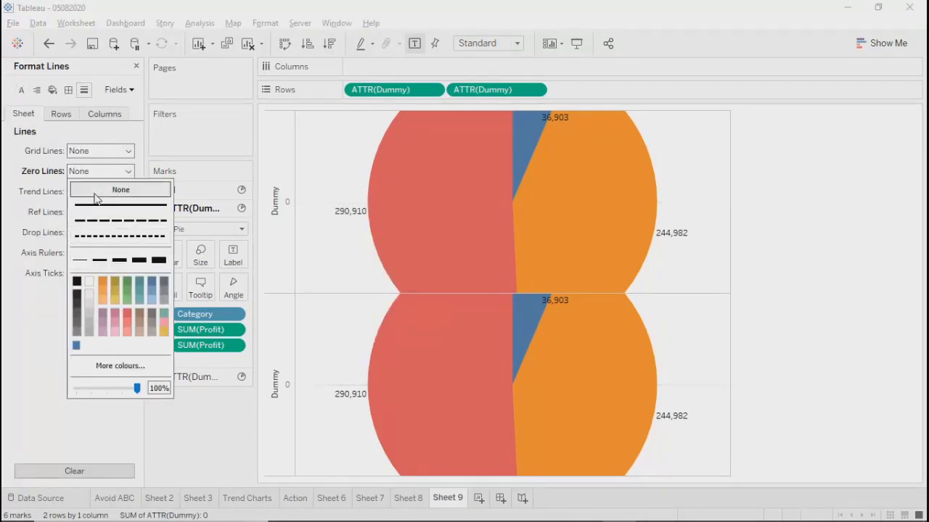
click(271, 140)
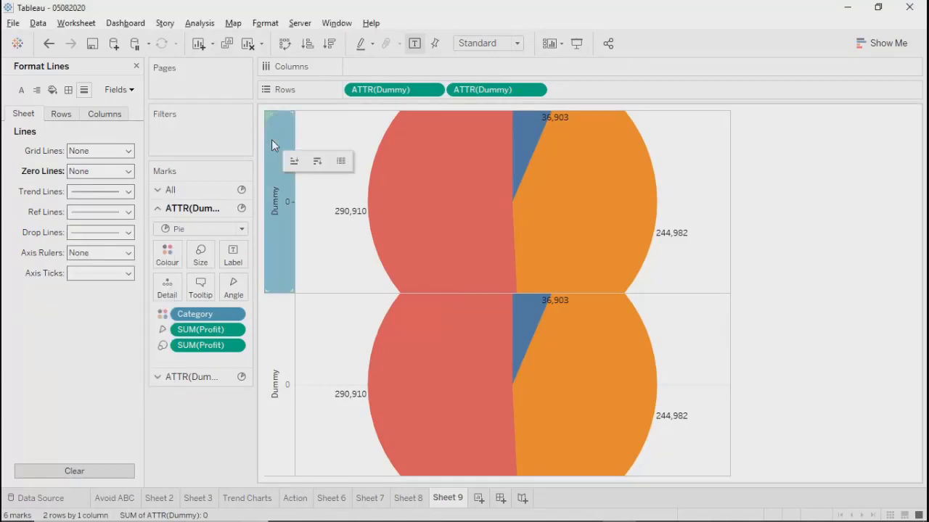
click(75, 192)
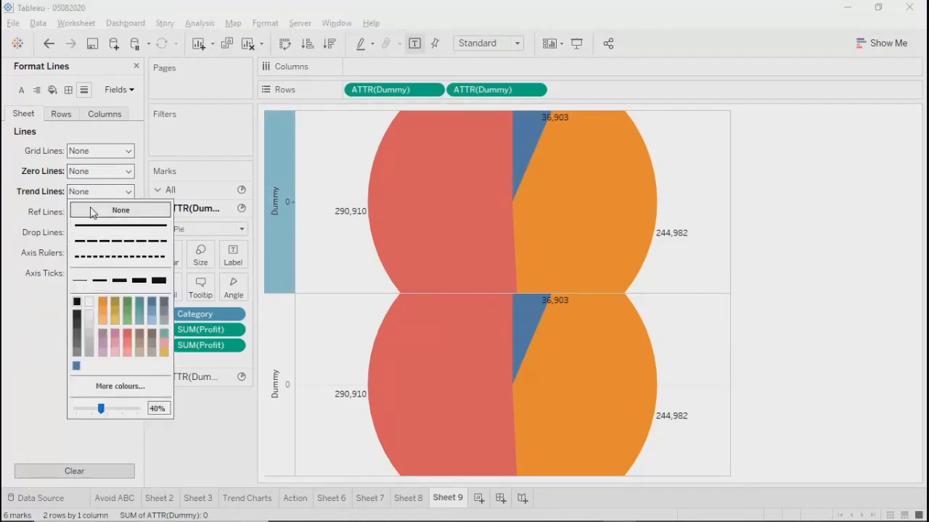
Step: Turn off the sheet's reference lines, drop lines and axis ticks by setting each to None, and close the line formatting
click(325, 256)
click(114, 217)
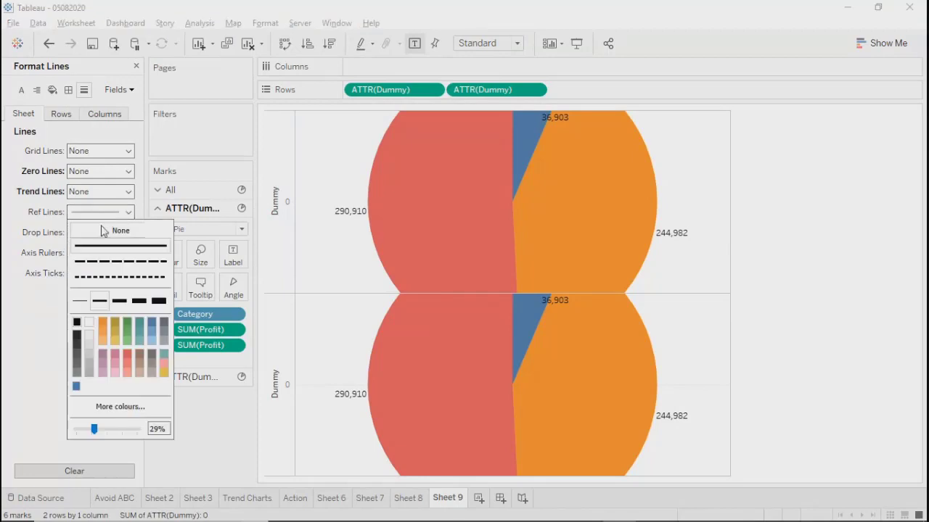
click(106, 239)
click(106, 238)
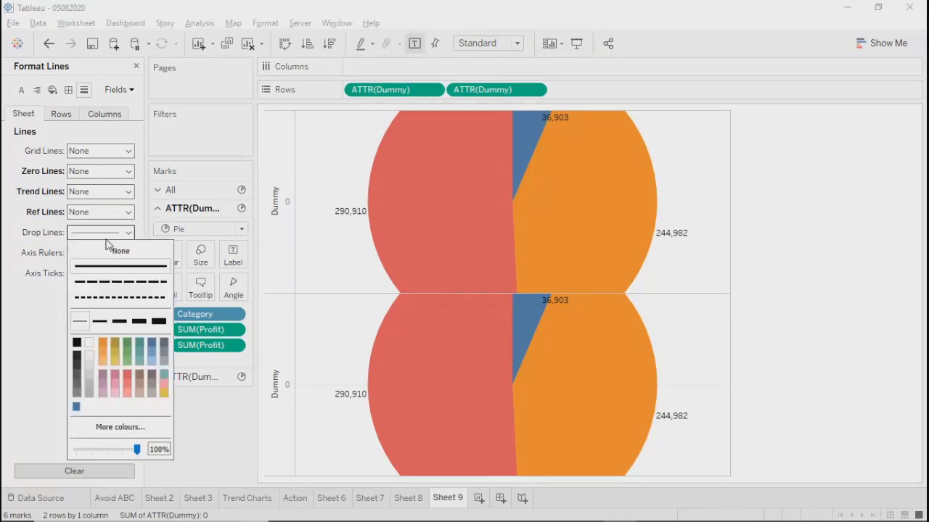
click(110, 248)
click(91, 274)
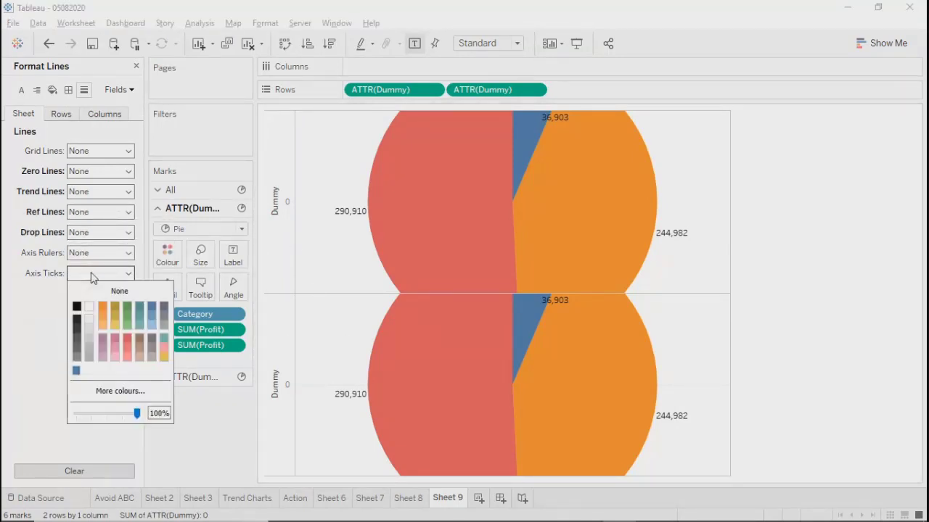
click(111, 292)
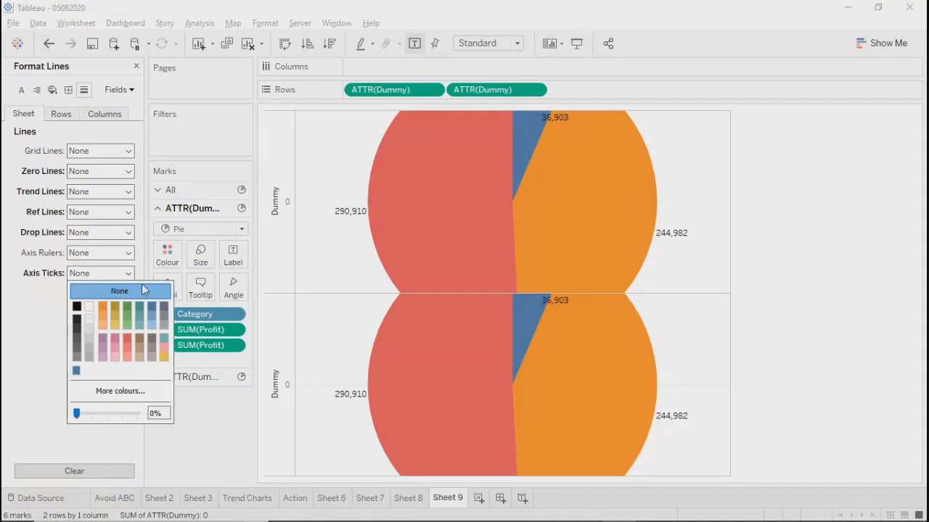
click(111, 291)
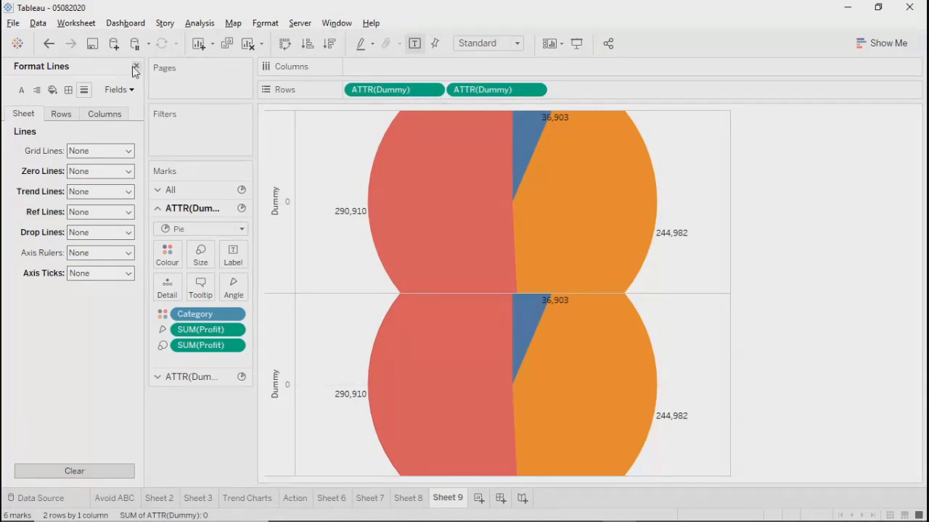
click(135, 67)
Step: Change the aggregation of both Dummy fields on Rows from Attribute to Sum
click(433, 91)
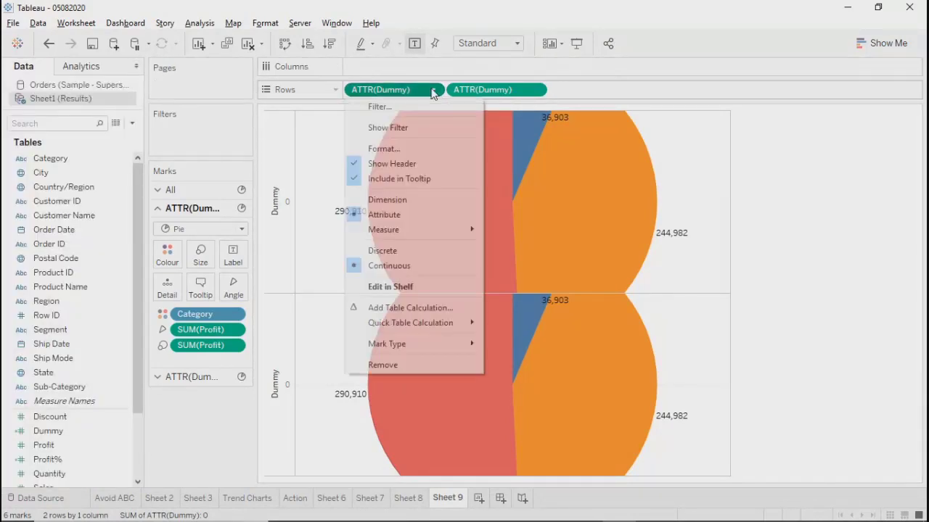
mouse_move(431, 231)
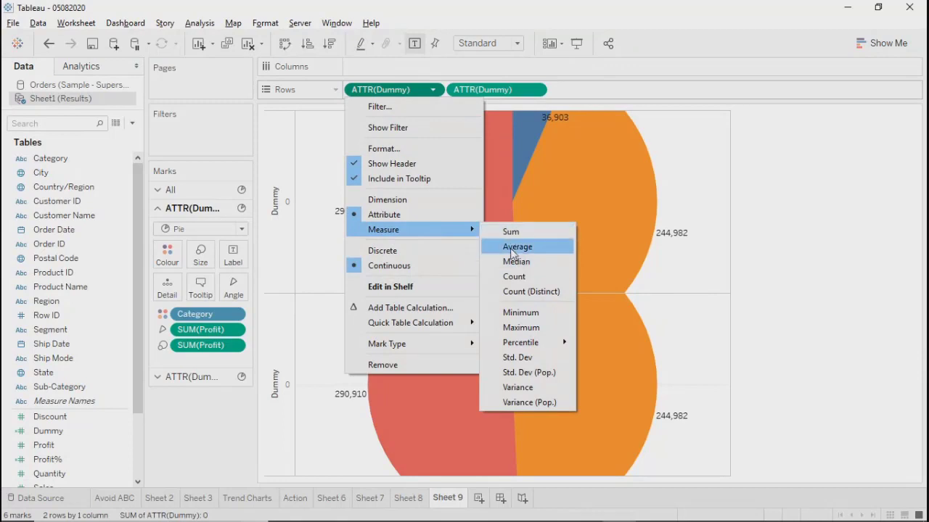
click(511, 232)
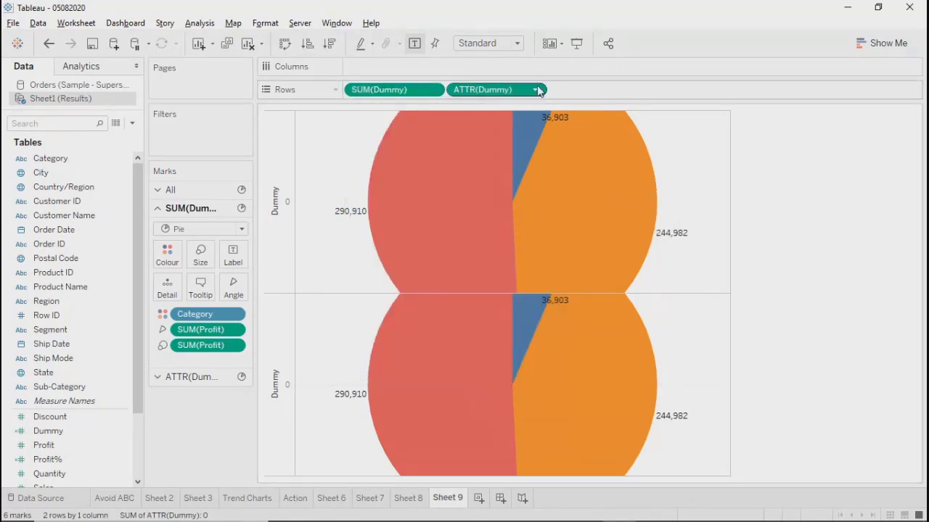
click(537, 90)
mouse_move(544, 230)
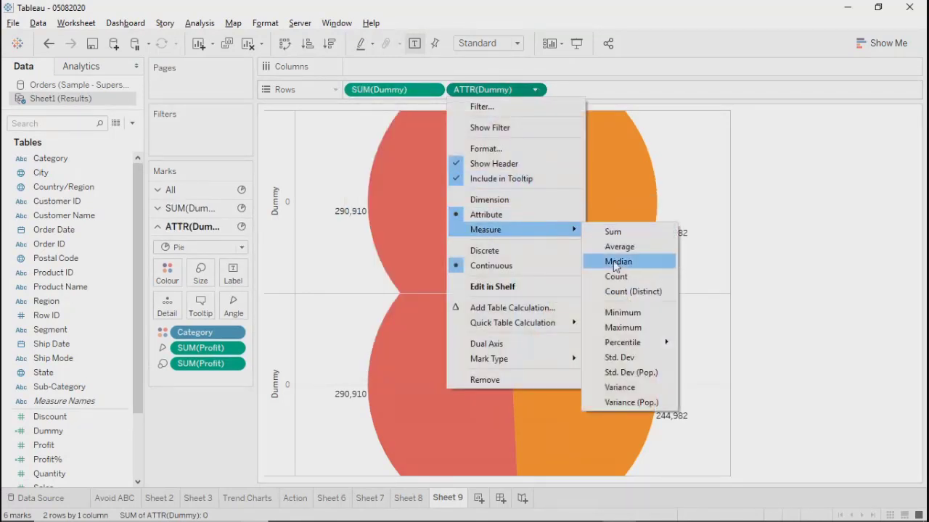
click(613, 232)
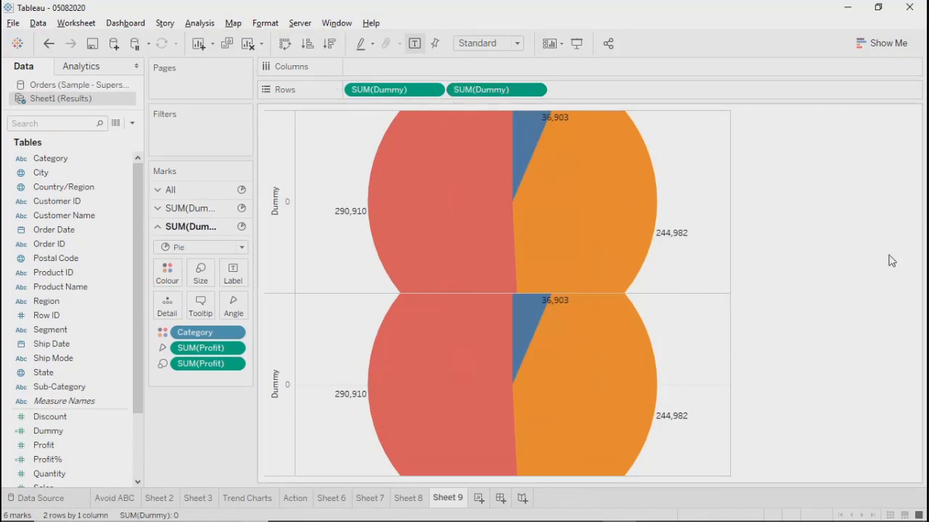
Step: Make the second Dummy axis a dual axis so both pies overlap in one chart
mouse_move(636, 306)
right_click(270, 234)
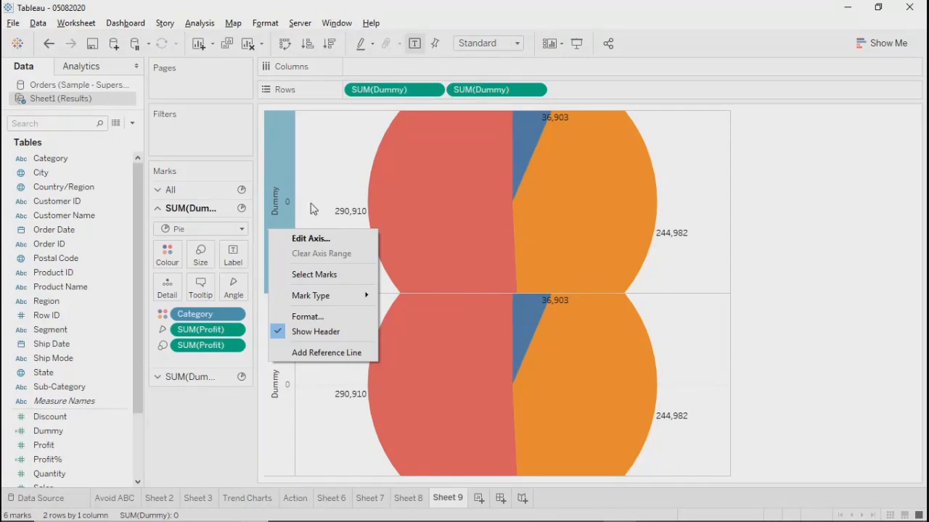
click(786, 279)
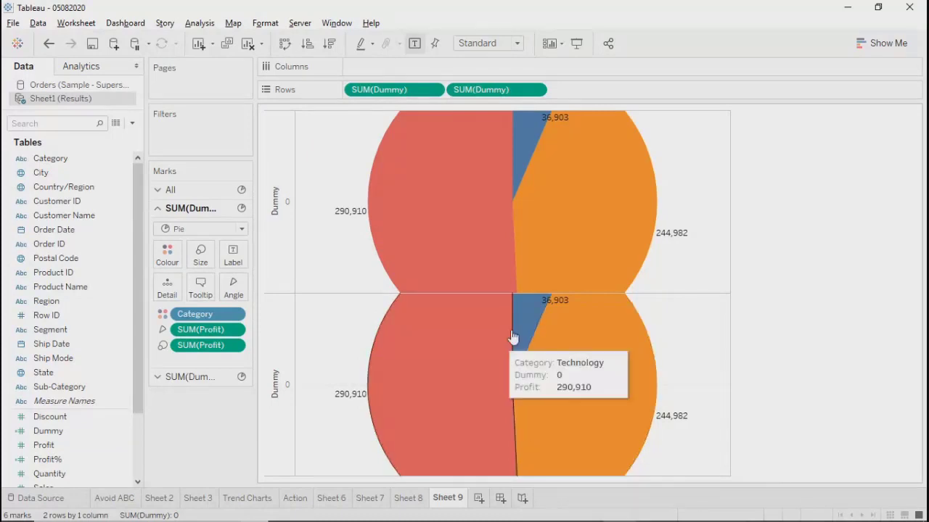
right_click(283, 344)
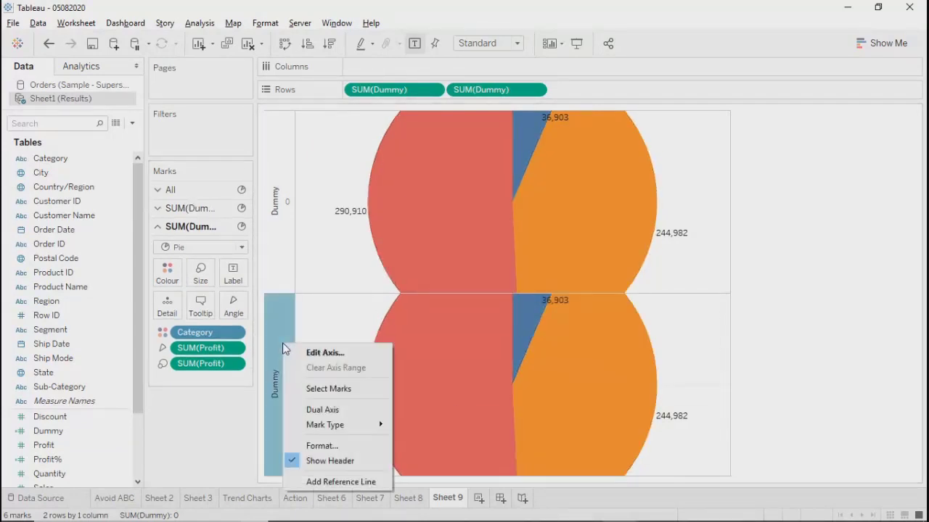
click(322, 411)
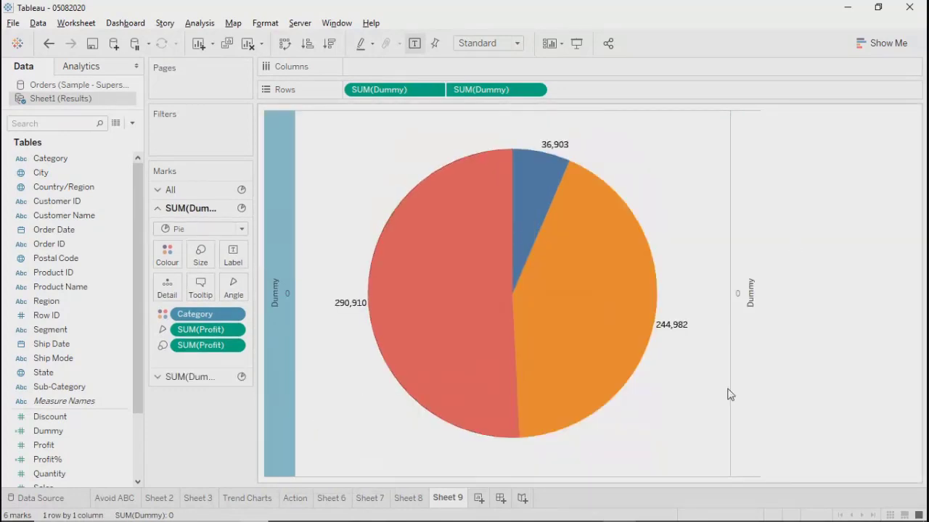
click(855, 361)
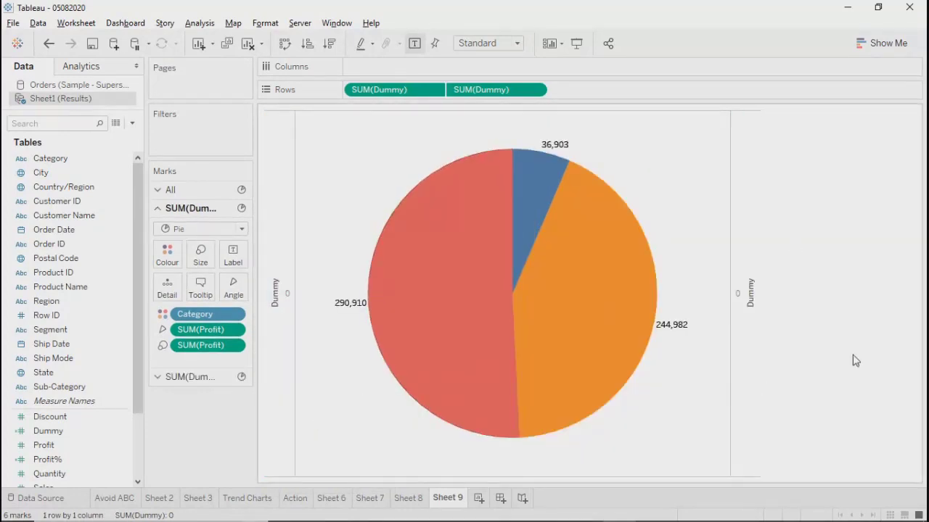
Step: Examine which marks settings belong to each of the two Dummy axes by selecting the axes in turn
click(745, 245)
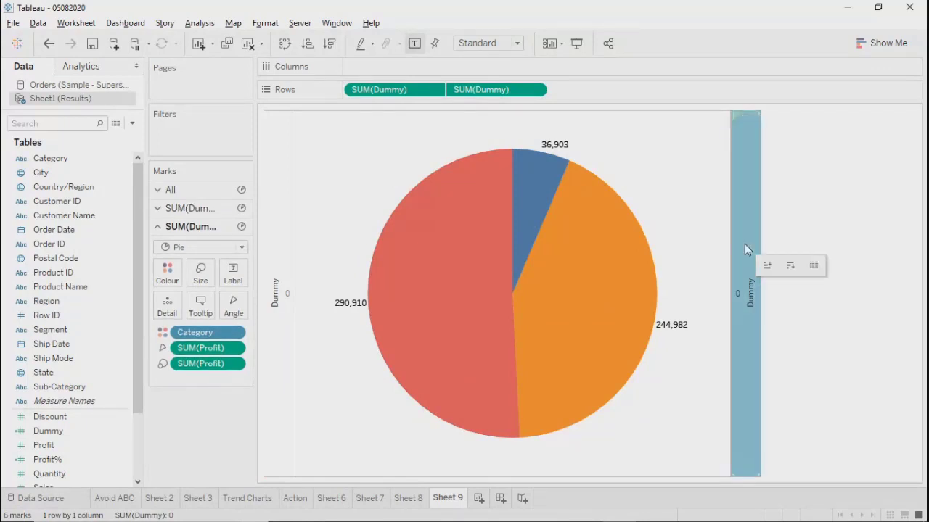
click(269, 247)
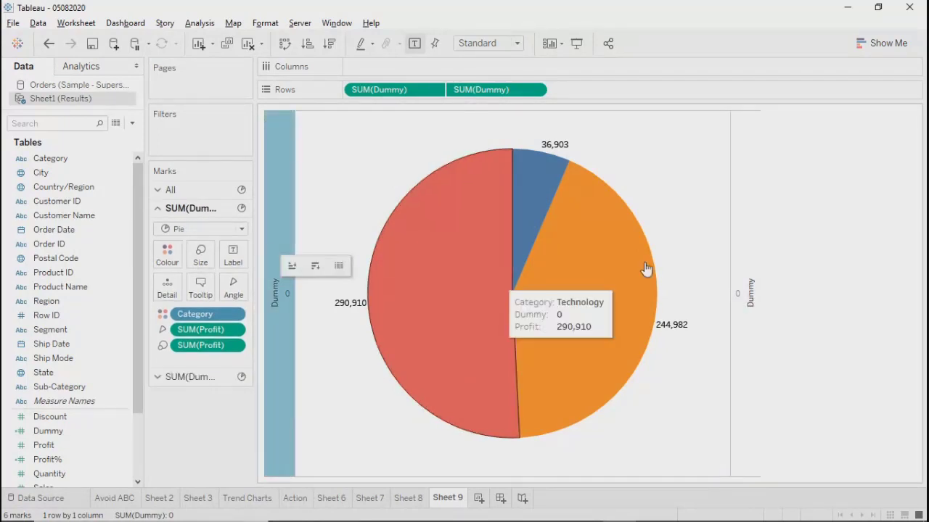
click(753, 193)
click(285, 229)
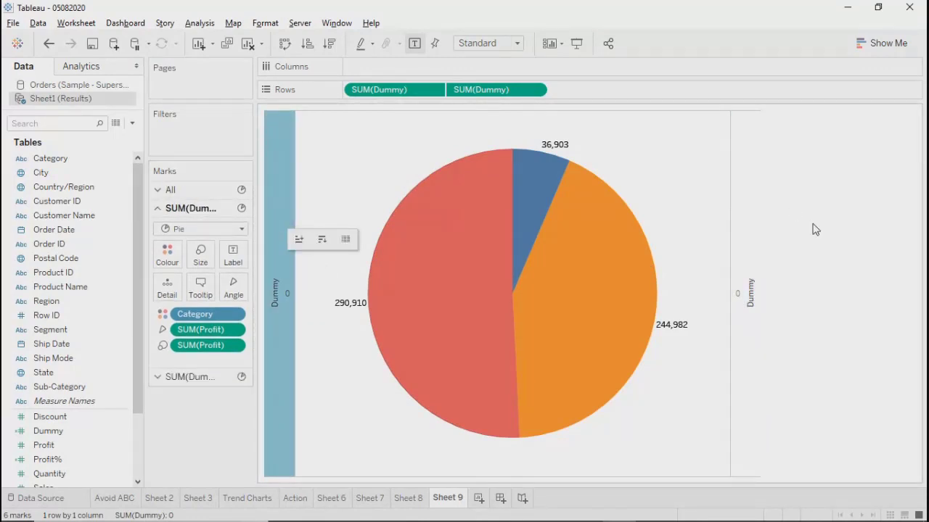
click(735, 213)
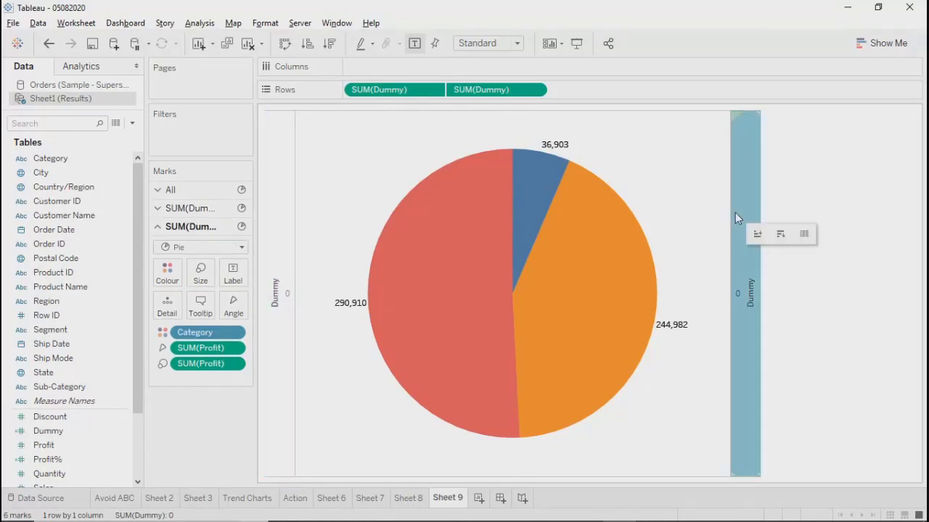
click(269, 203)
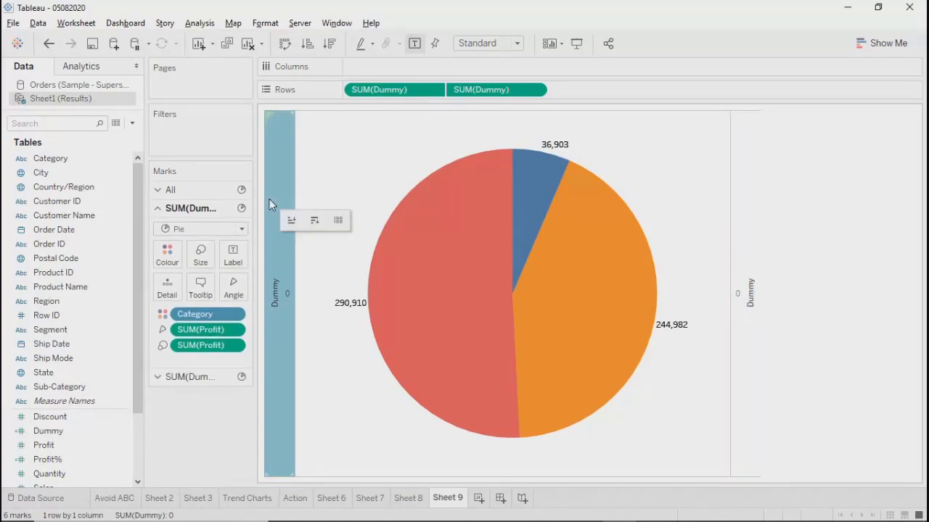
click(758, 200)
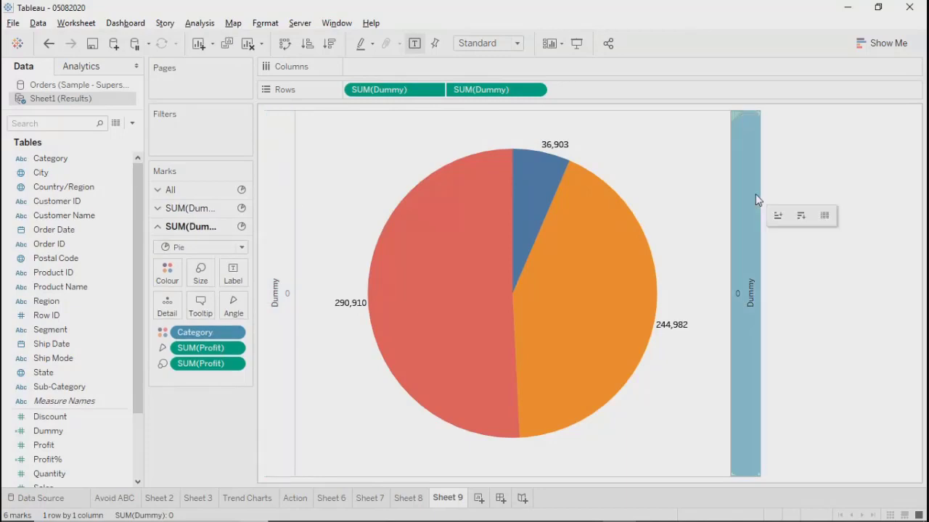
click(283, 242)
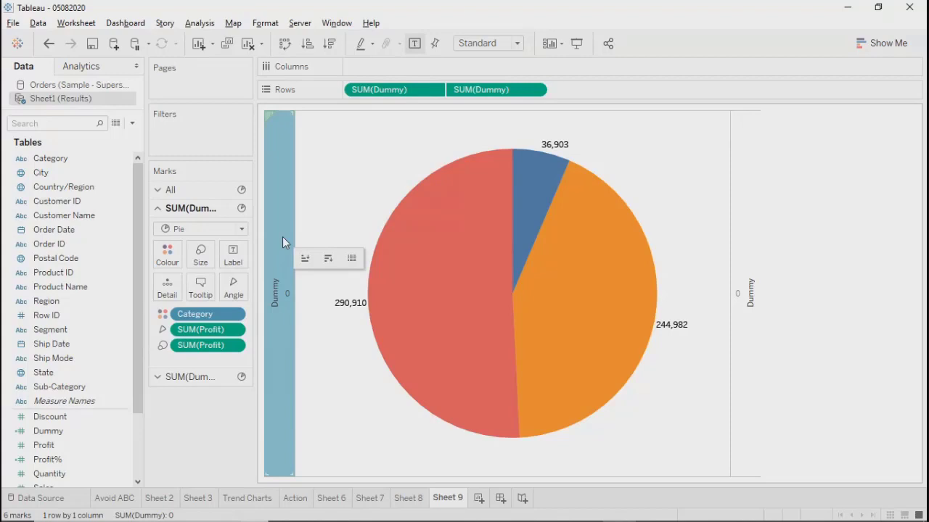
click(735, 229)
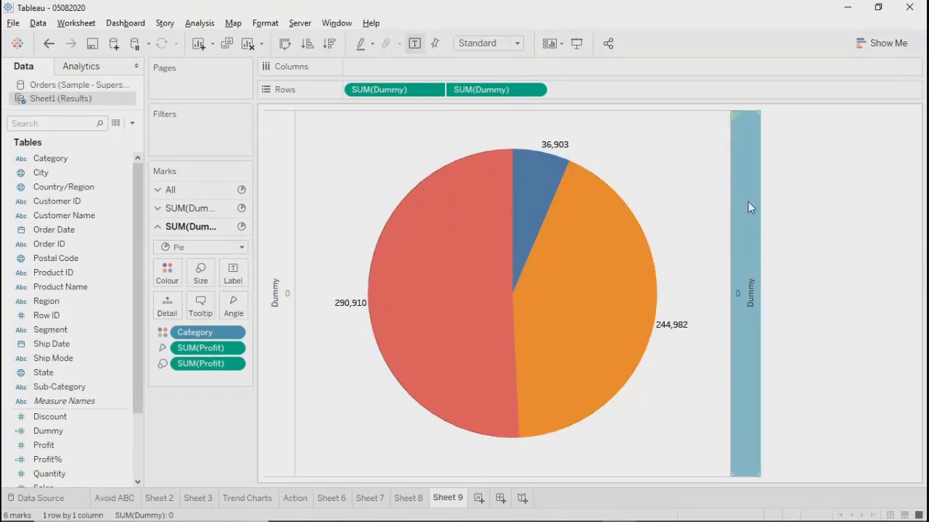
click(747, 202)
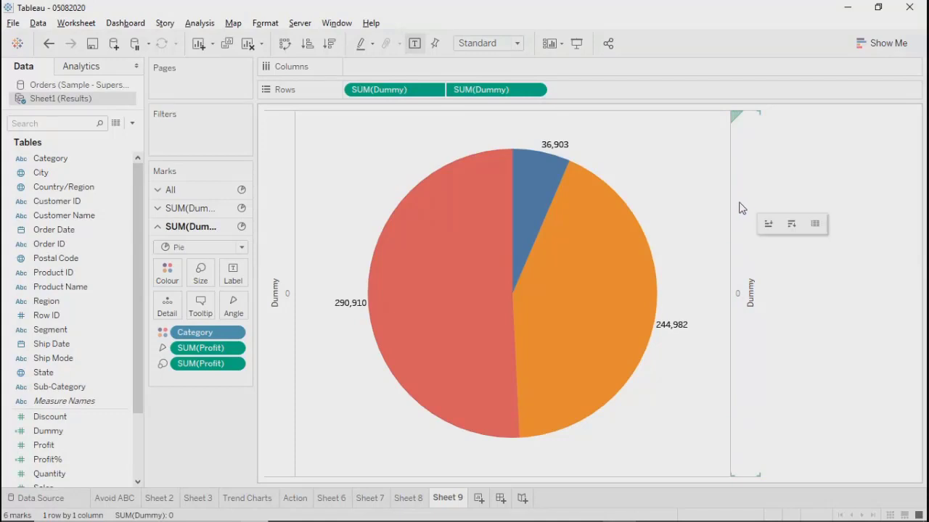
click(740, 208)
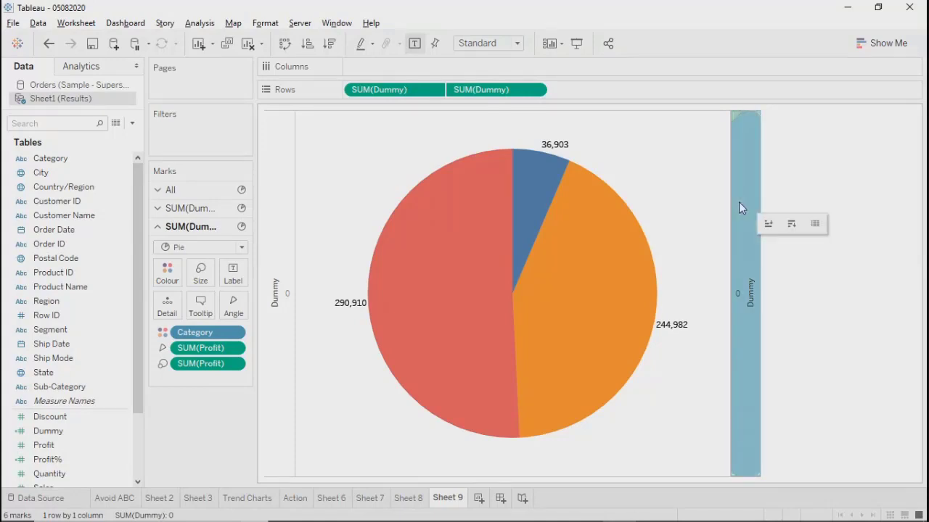
Step: Remove both SUM(Profit) fields and Category from the marks of the second SUM(Dummy) axis
click(239, 354)
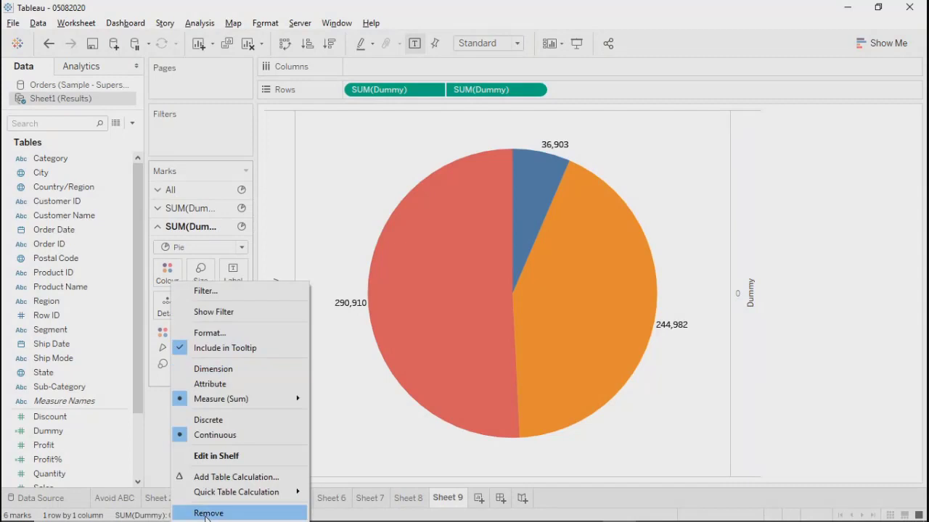
click(208, 513)
click(234, 349)
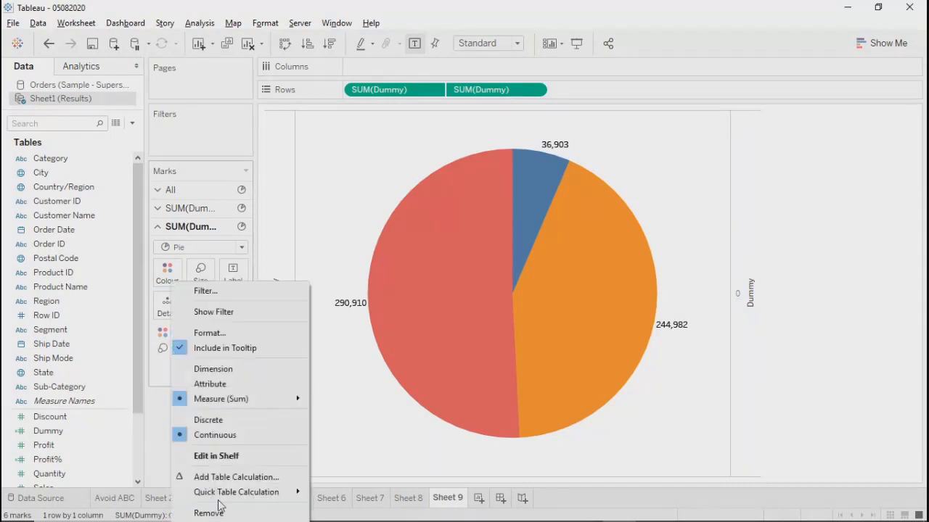
click(208, 511)
click(235, 335)
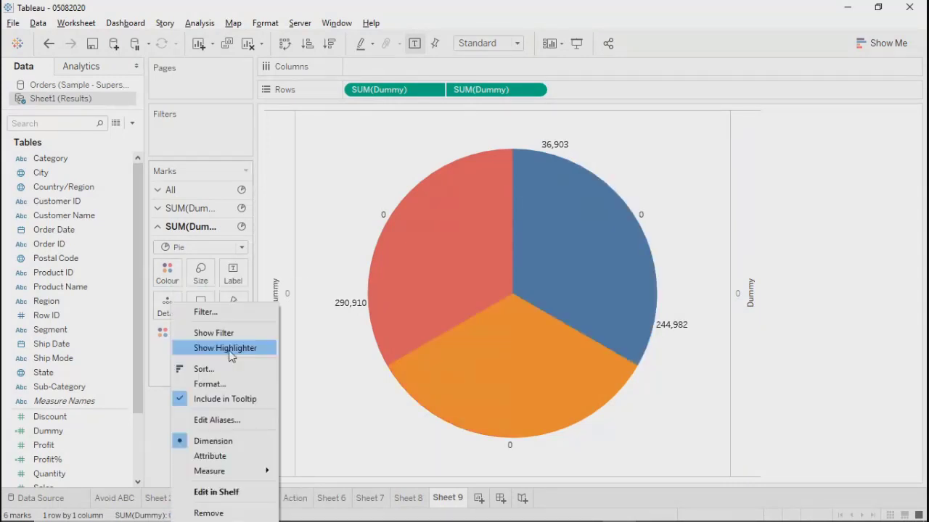
click(207, 510)
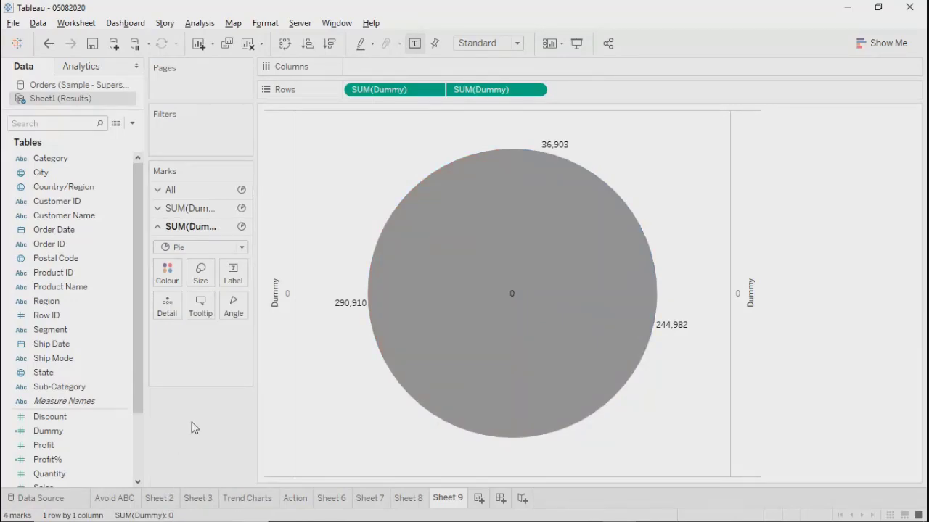
Step: Reduce the mark size of the two overlapping pies, keeping the coloured Category pie slightly larger than the grey one
click(275, 232)
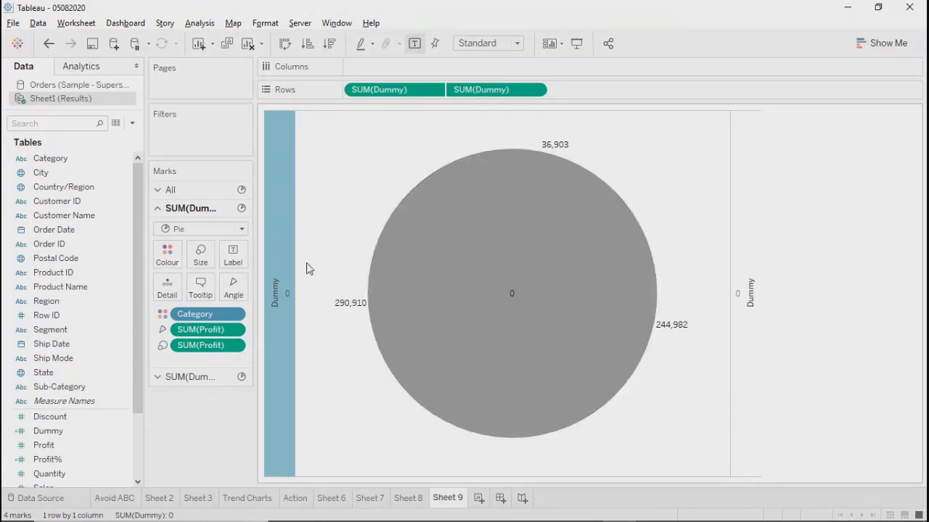
mouse_move(272, 255)
click(191, 376)
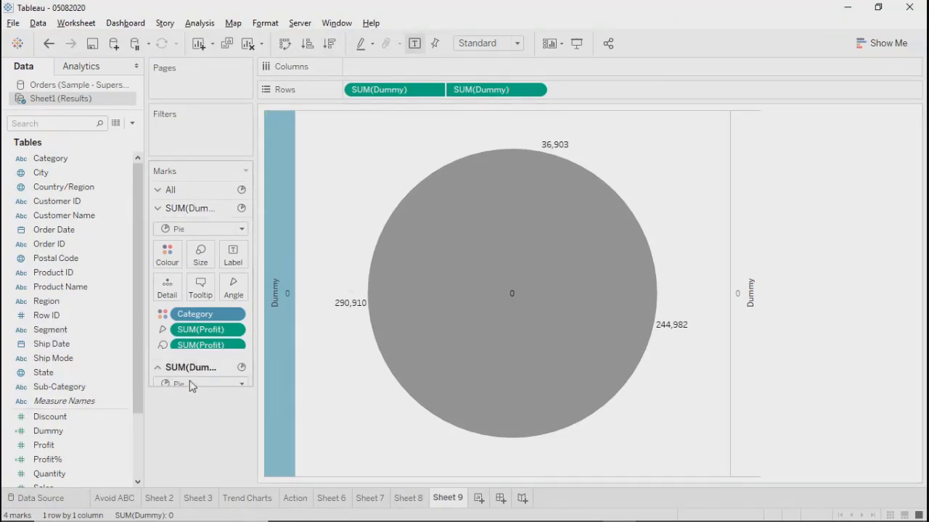
click(740, 293)
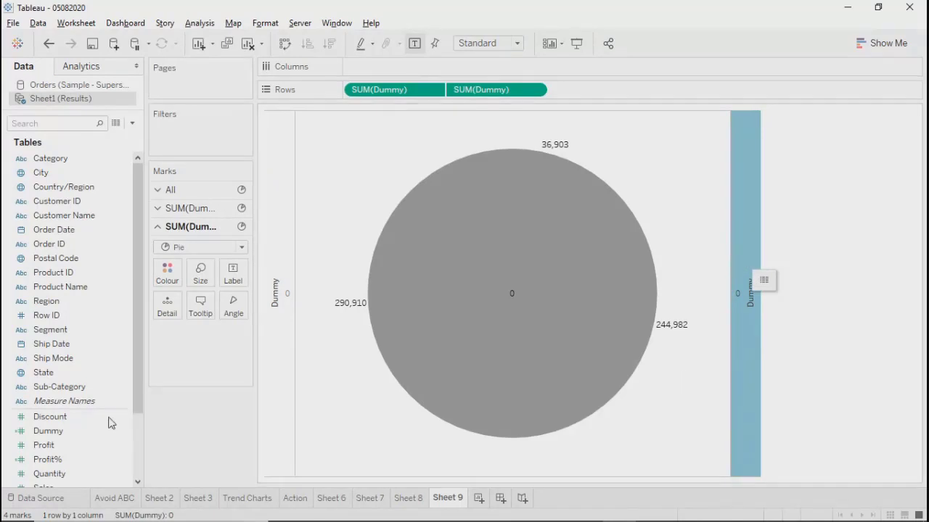
click(199, 272)
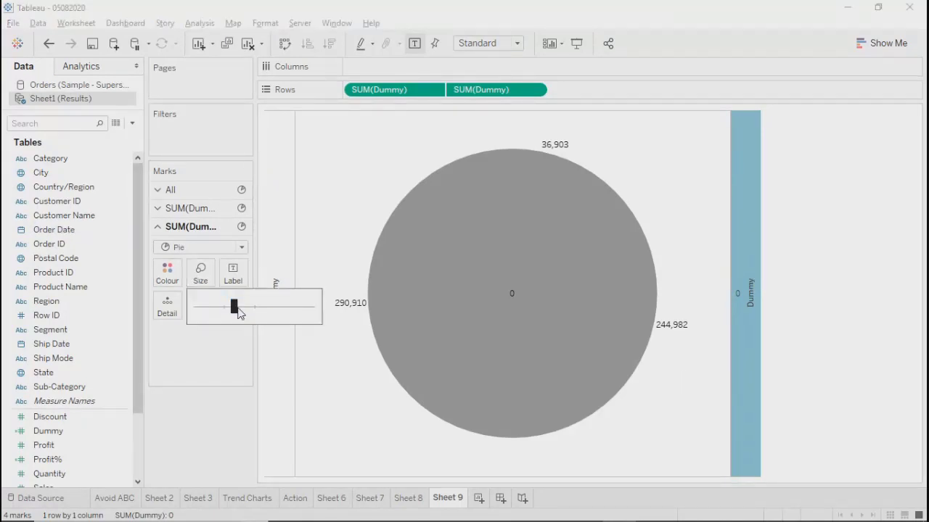
drag(239, 312, 219, 317)
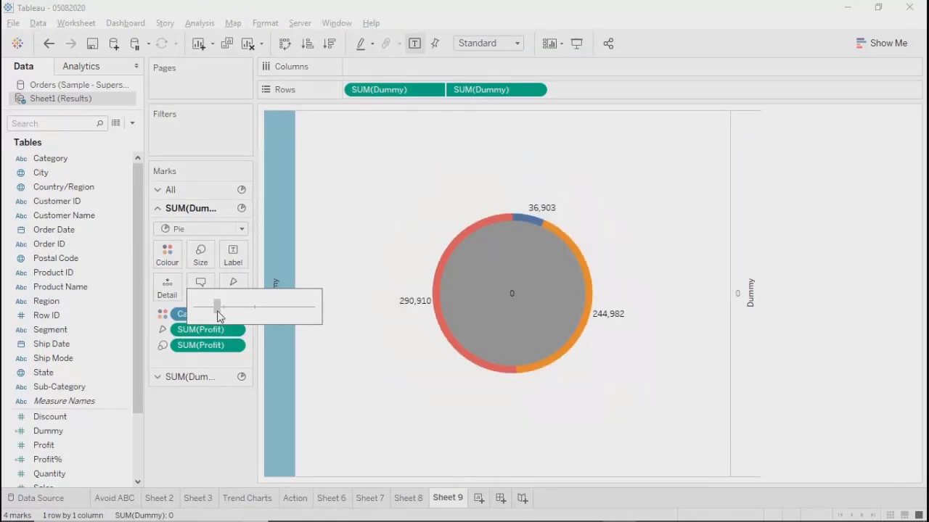
Step: Enlarge the coloured Category pie and size the grey inner pie to slightly more than half its diameter
click(192, 378)
click(200, 274)
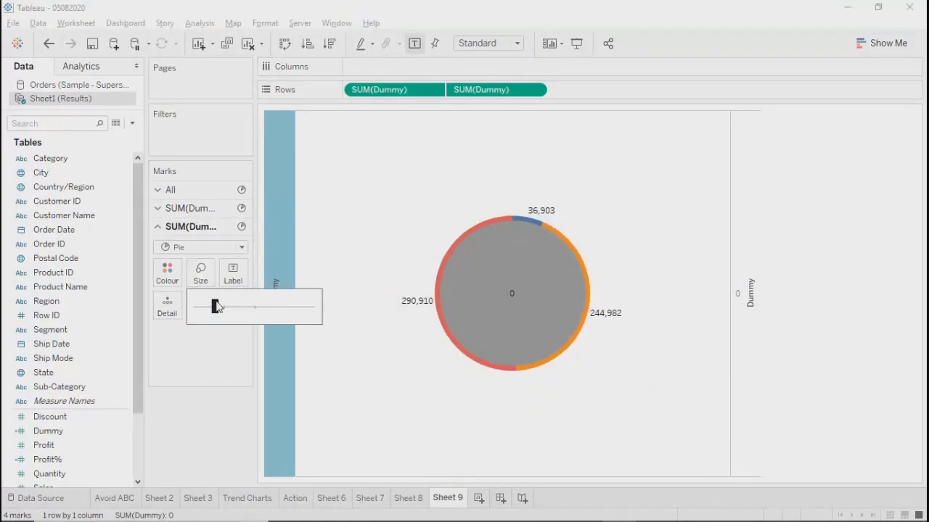
mouse_move(218, 307)
mouse_down()
mouse_move(205, 308)
mouse_move(226, 310)
mouse_up()
click(215, 309)
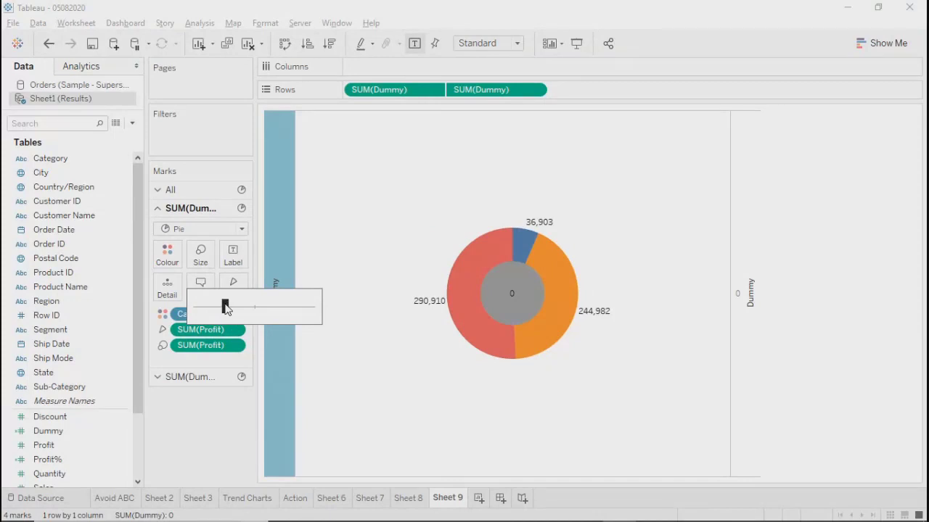
click(190, 377)
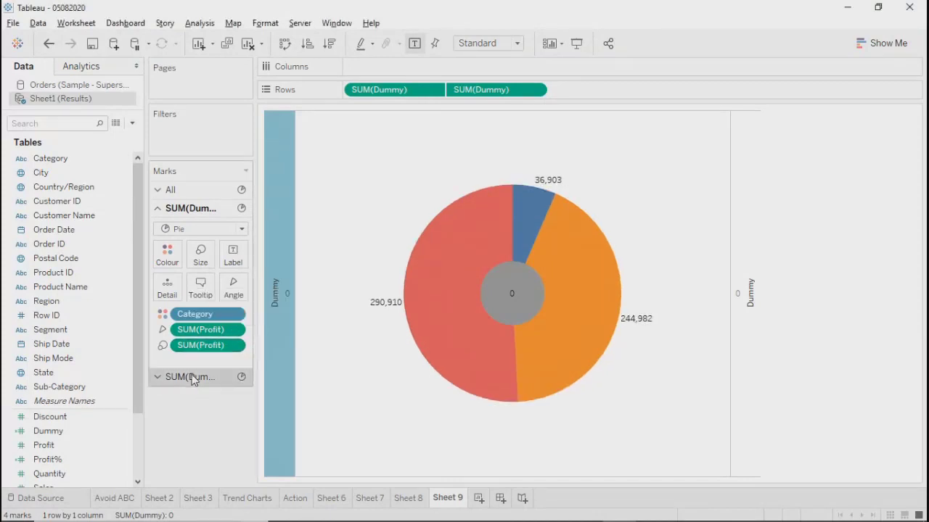
click(200, 273)
drag(204, 307, 235, 309)
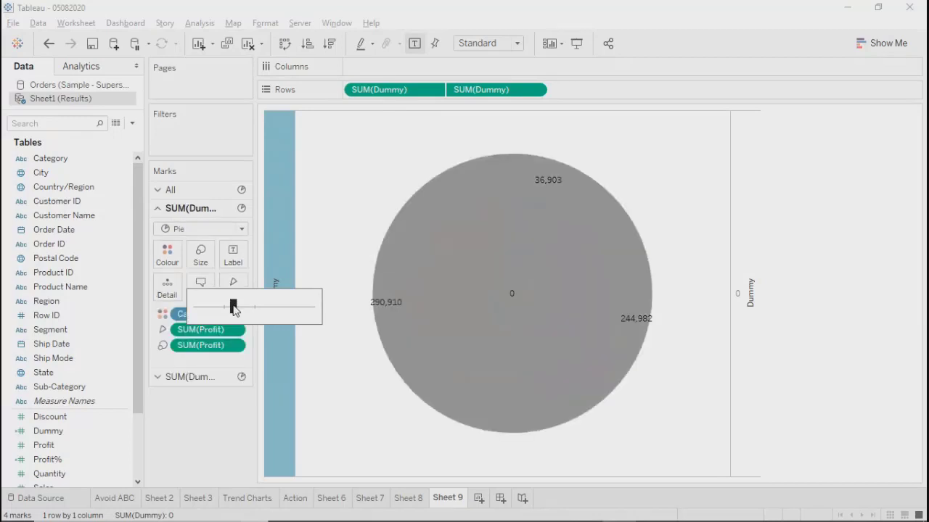
click(205, 378)
click(200, 273)
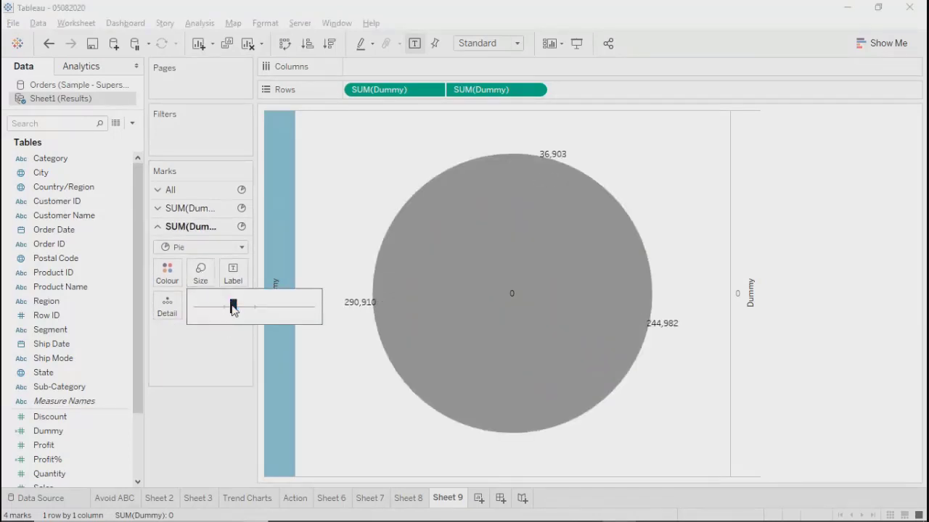
drag(232, 305, 217, 313)
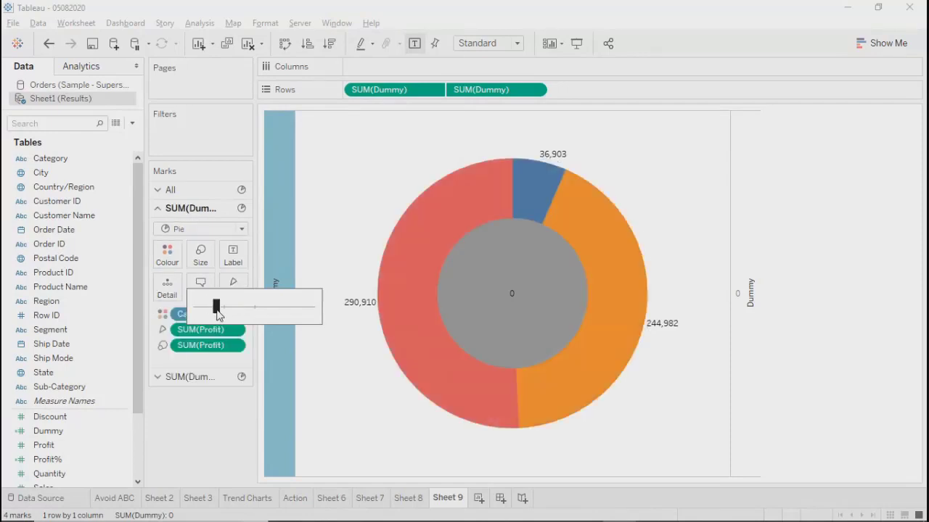
click(190, 438)
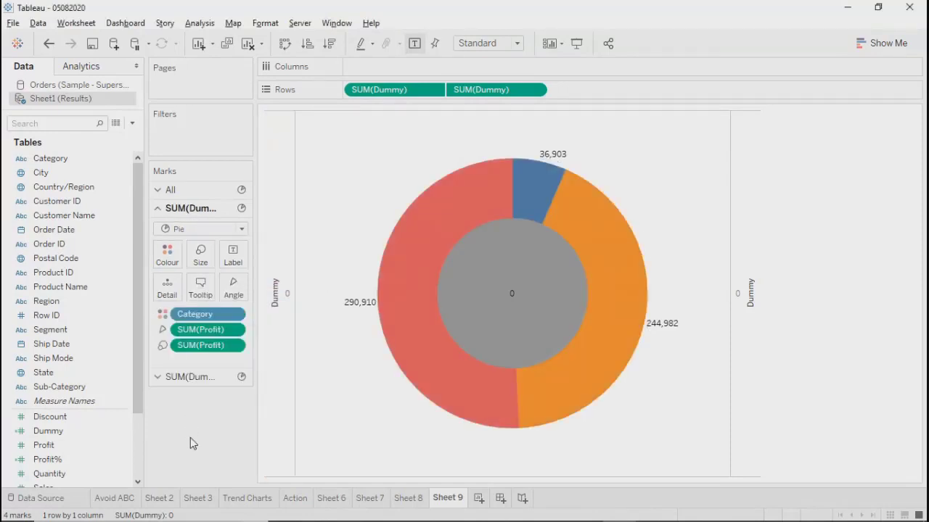
Step: Colour the grey inner pie of the second SUM(Dummy) axis white to form the donut hole
click(517, 293)
click(166, 273)
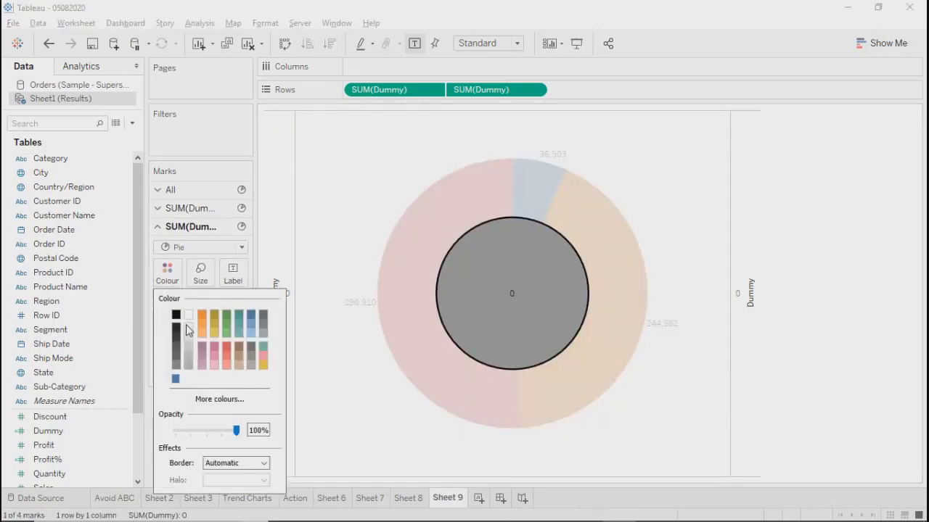
click(187, 317)
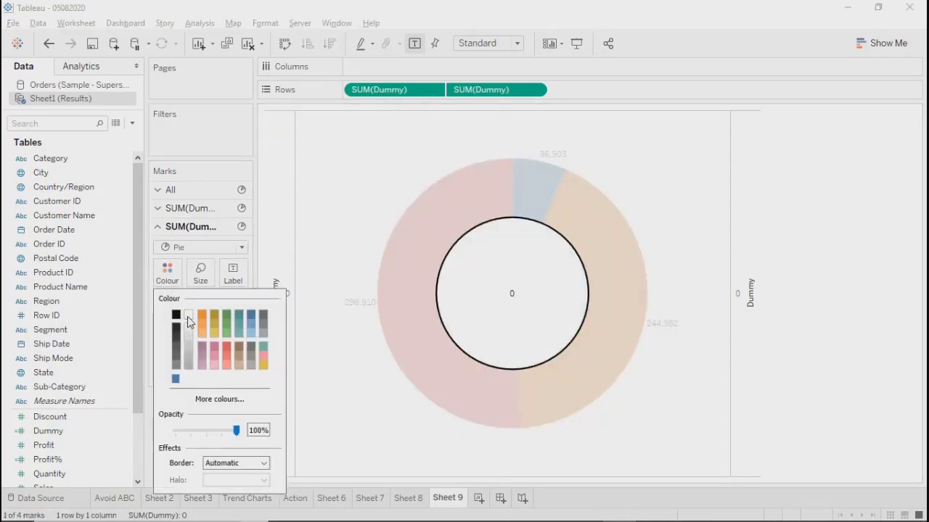
click(801, 356)
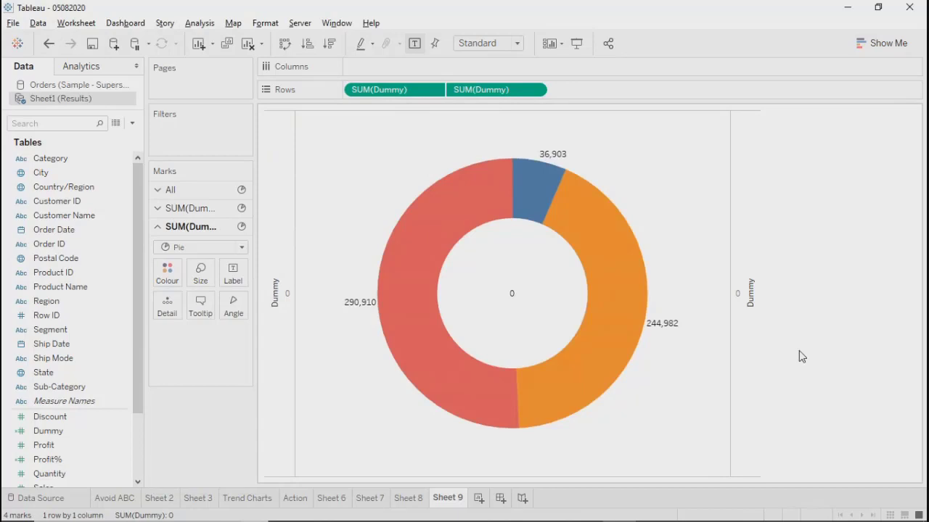
Step: Turn off the mark labels for the white inner pie
mouse_move(613, 303)
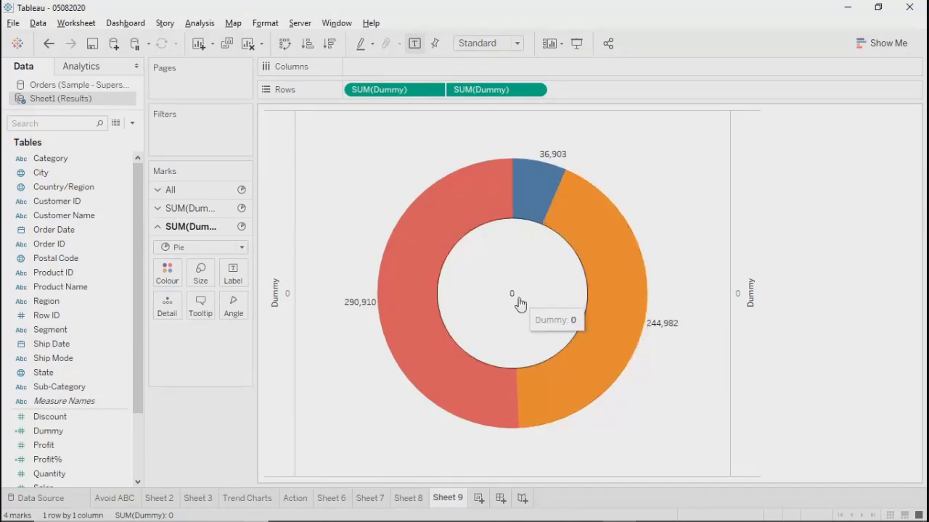
click(233, 275)
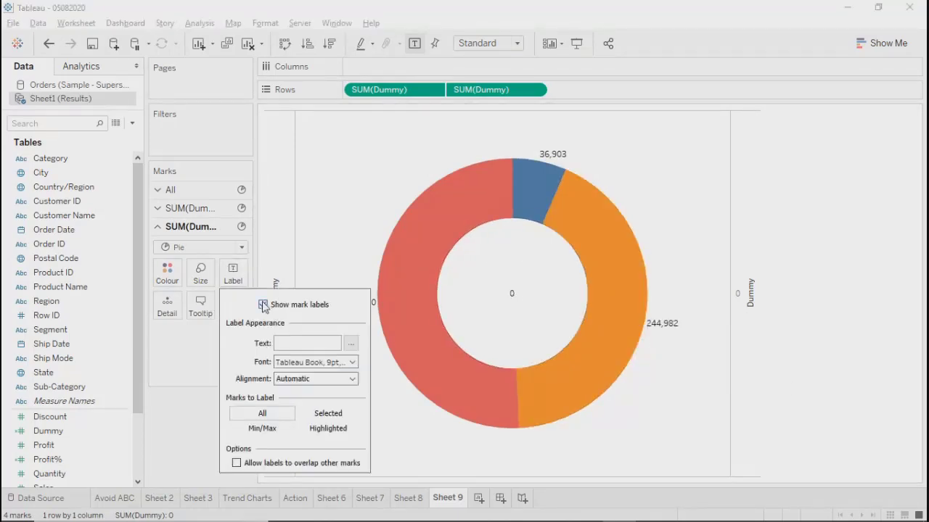
click(854, 351)
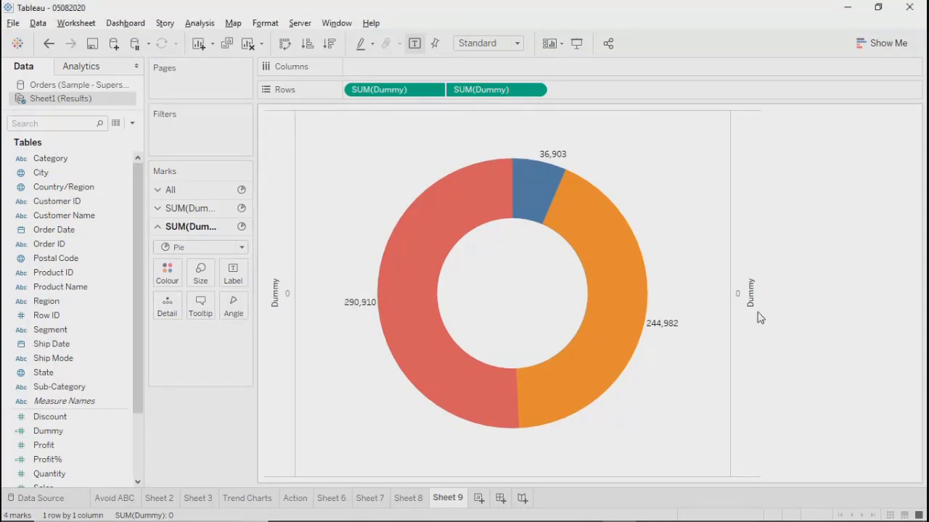
Step: Hide the headers of both Dummy axes
right_click(743, 242)
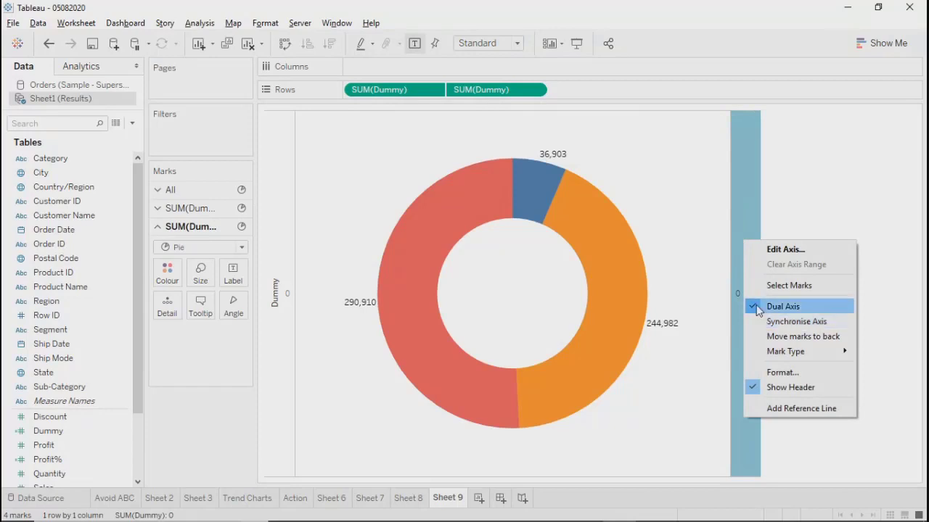
click(766, 387)
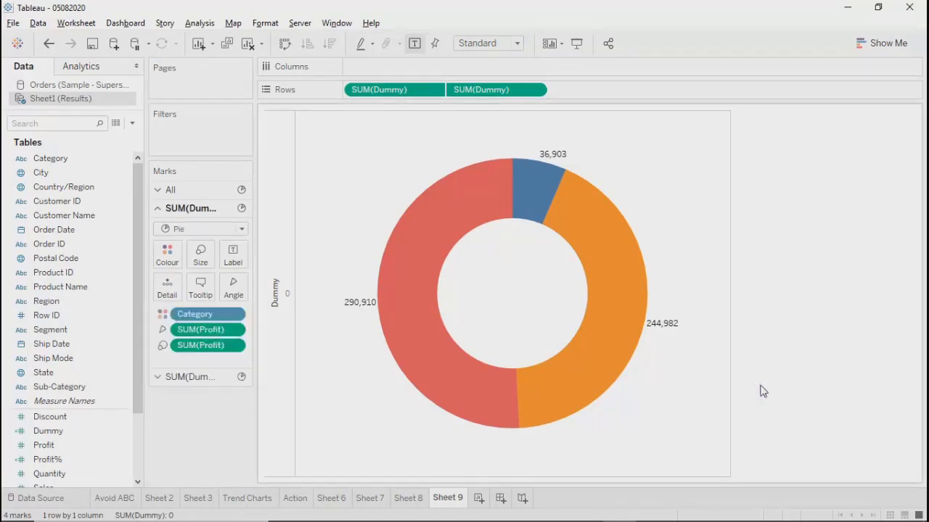
right_click(284, 265)
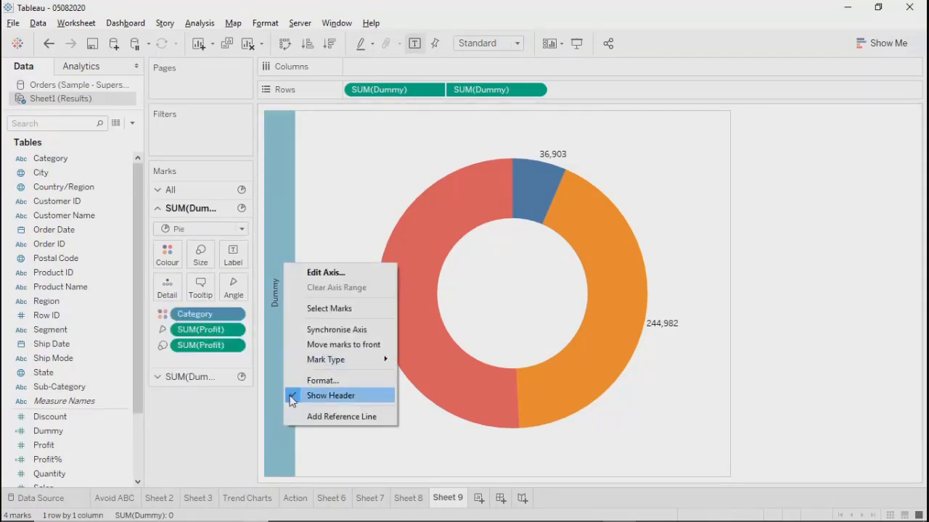
click(294, 394)
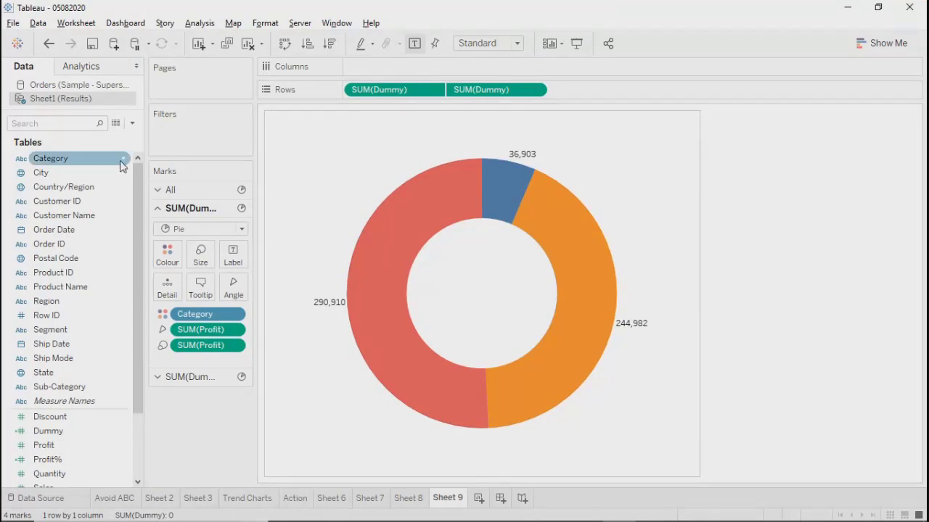
Step: Split the donut by year of Order Date in the columns and fit the sheet to Entire View
click(64, 232)
drag(64, 232, 411, 79)
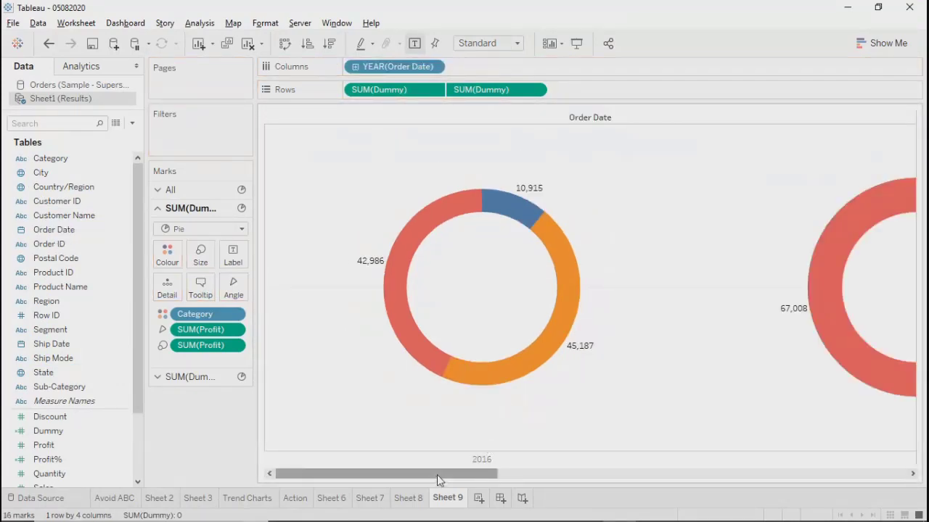
mouse_move(437, 474)
mouse_down()
mouse_move(784, 466)
mouse_move(433, 464)
mouse_up()
click(513, 43)
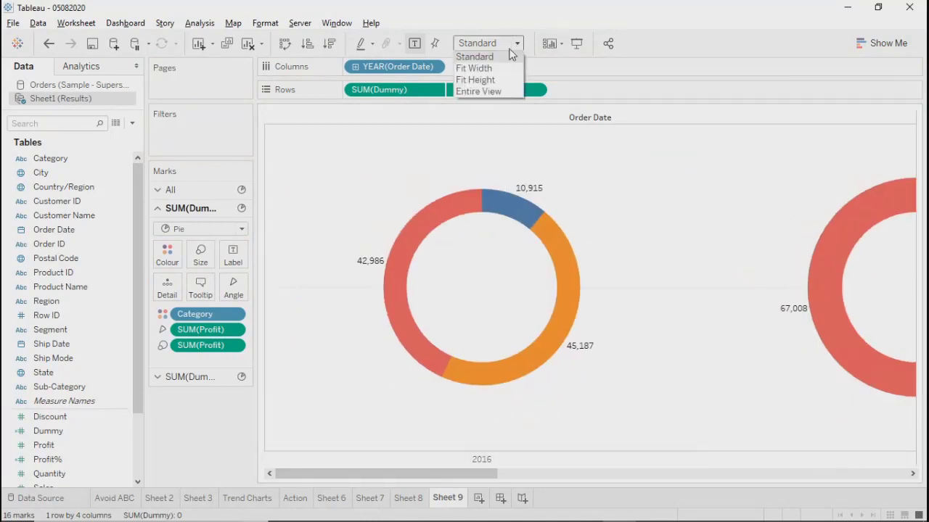
click(479, 91)
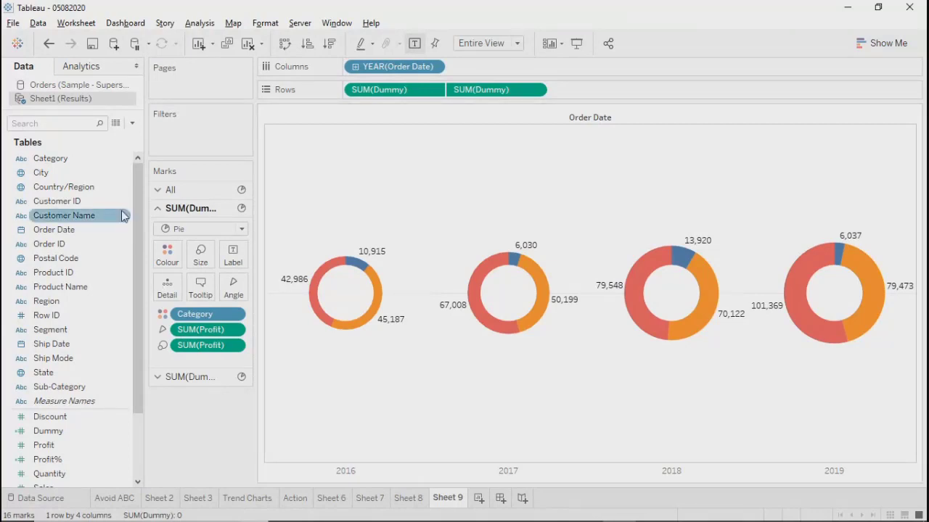
Step: Add SUM(Profit) as the label of the inner pies so each donut centre shows its year's total profit
mouse_move(336, 290)
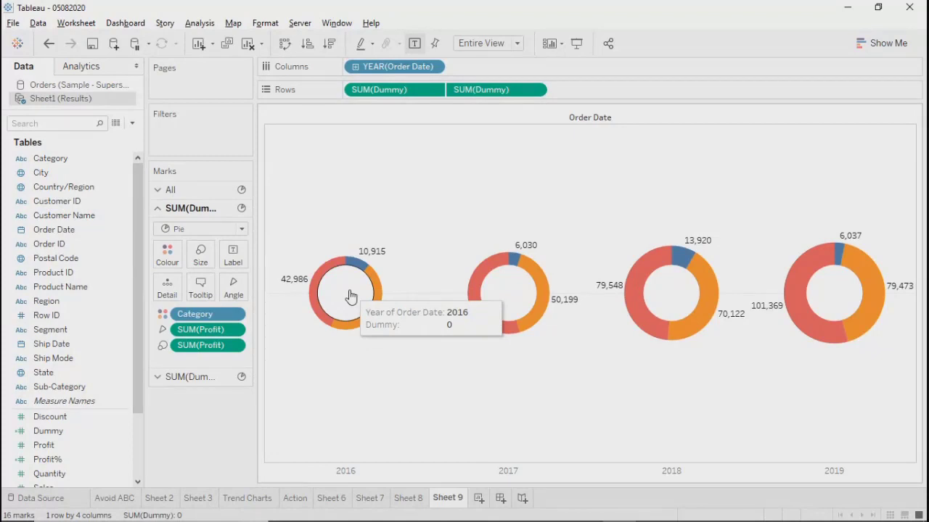
click(350, 297)
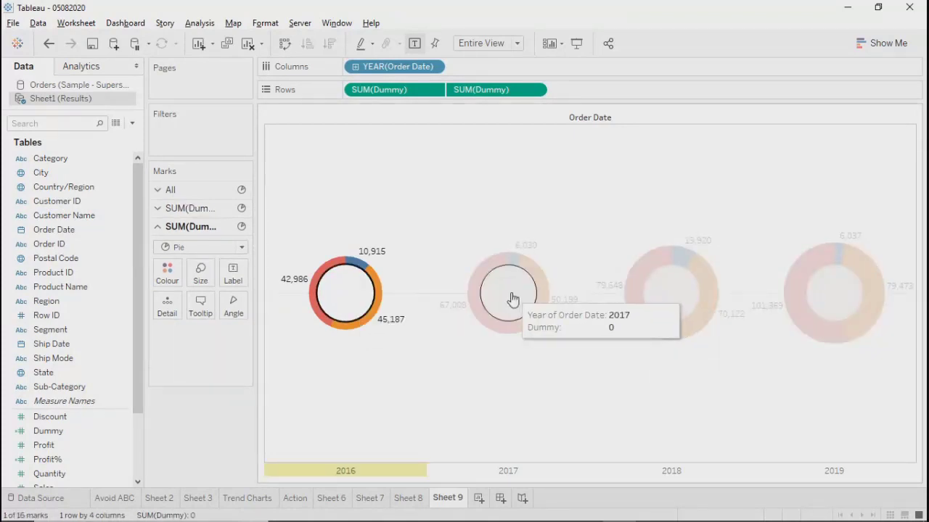
click(512, 299)
click(457, 388)
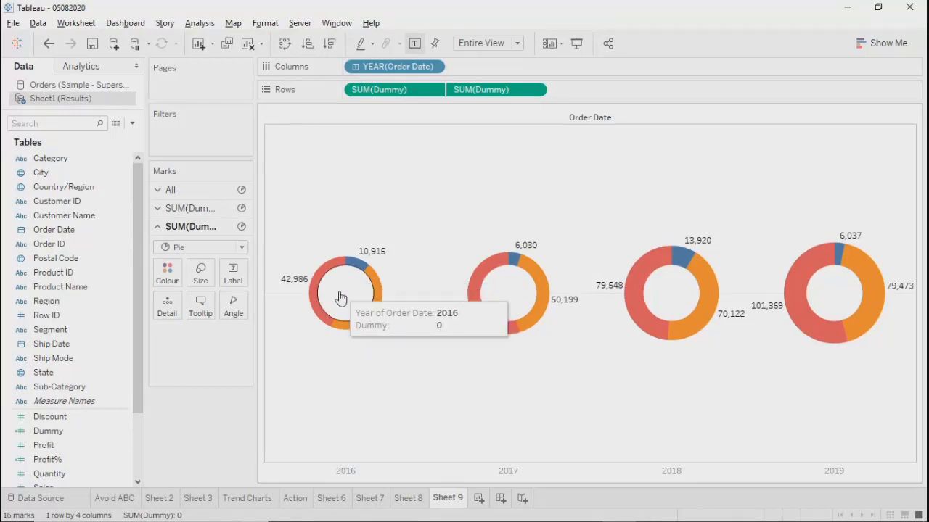
drag(43, 445, 229, 276)
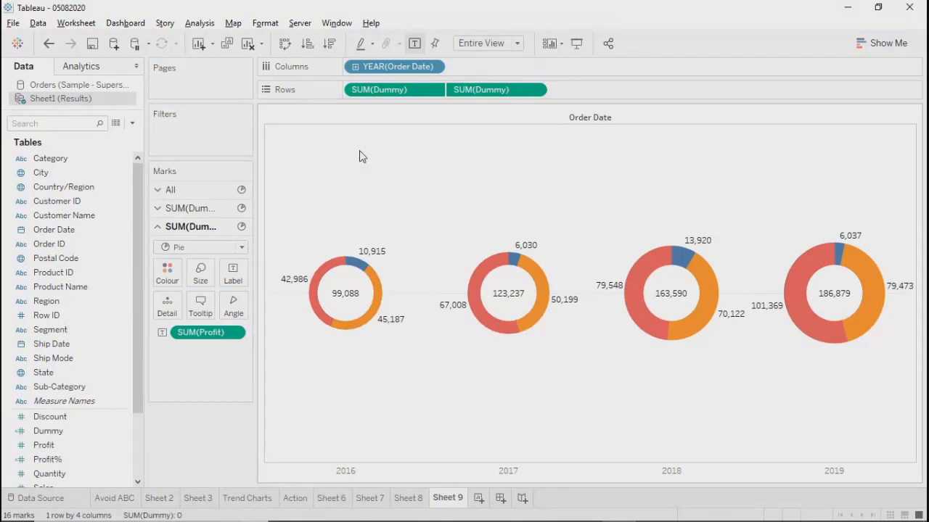
Step: Try splitting the donuts by Region in the rows and shrinking the inner white pies to the minimum size
drag(57, 304, 348, 95)
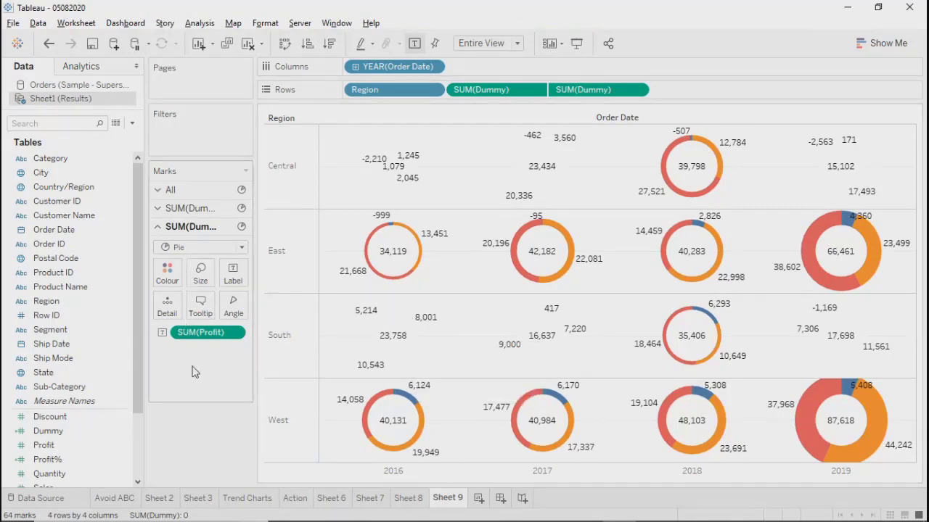
click(200, 274)
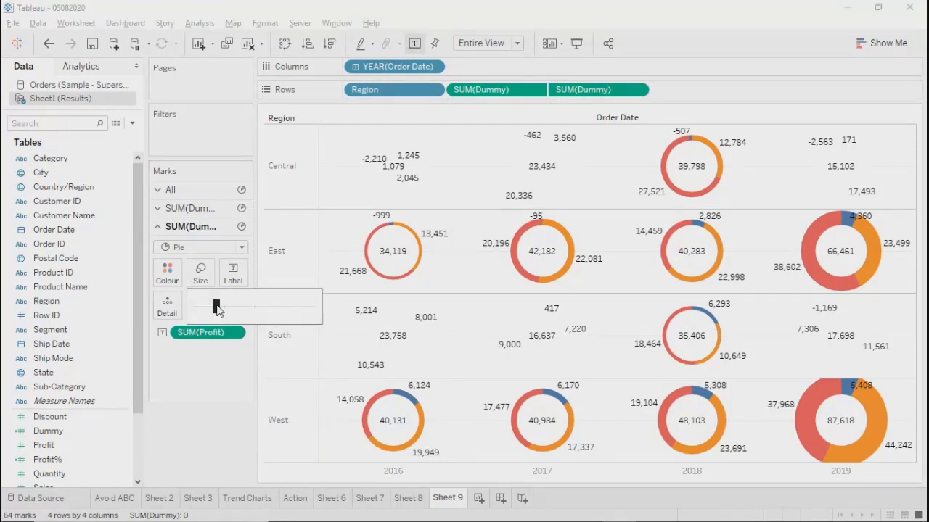
mouse_move(216, 307)
mouse_down()
mouse_move(195, 308)
mouse_move(205, 313)
mouse_up()
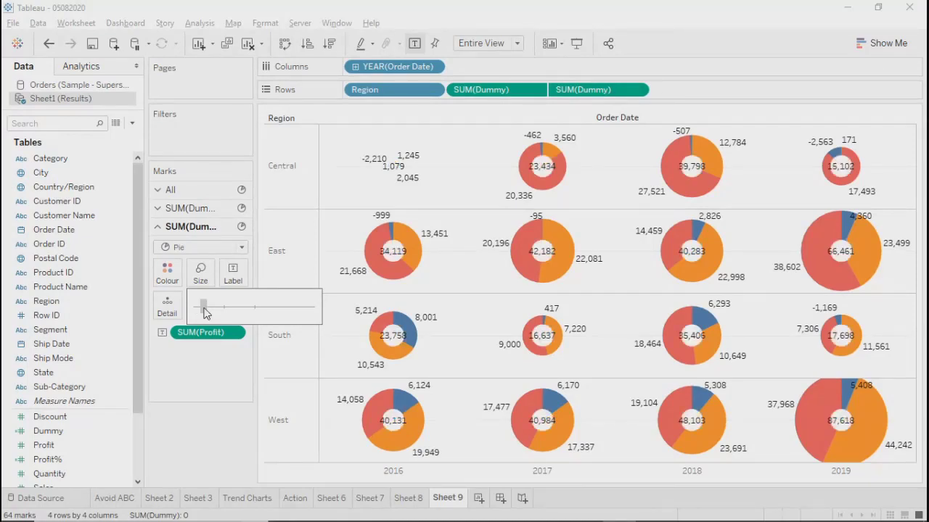
mouse_move(205, 311)
mouse_down()
mouse_move(225, 312)
mouse_move(209, 312)
mouse_up()
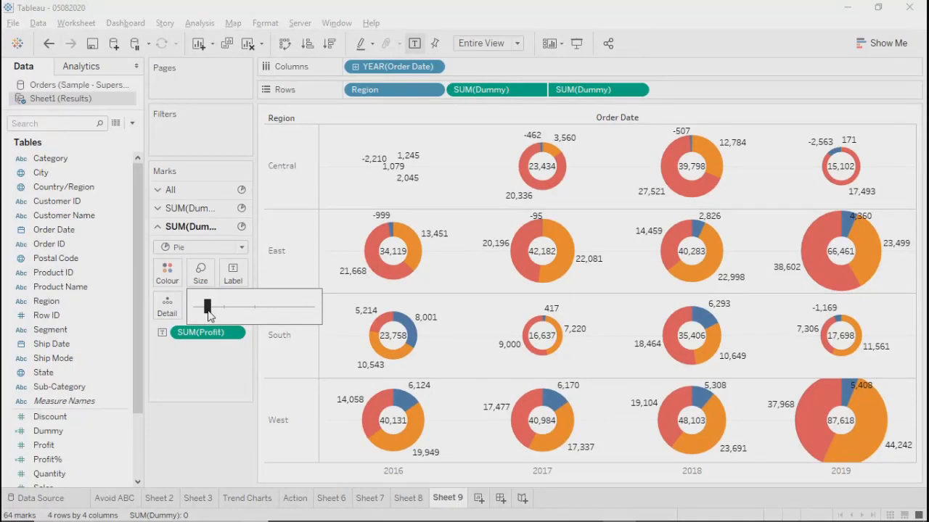
drag(208, 312, 196, 312)
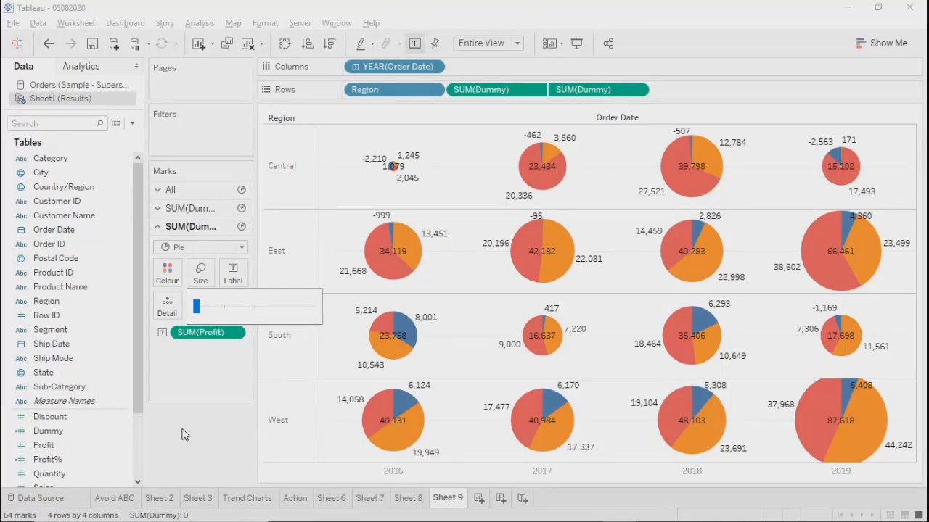
click(203, 386)
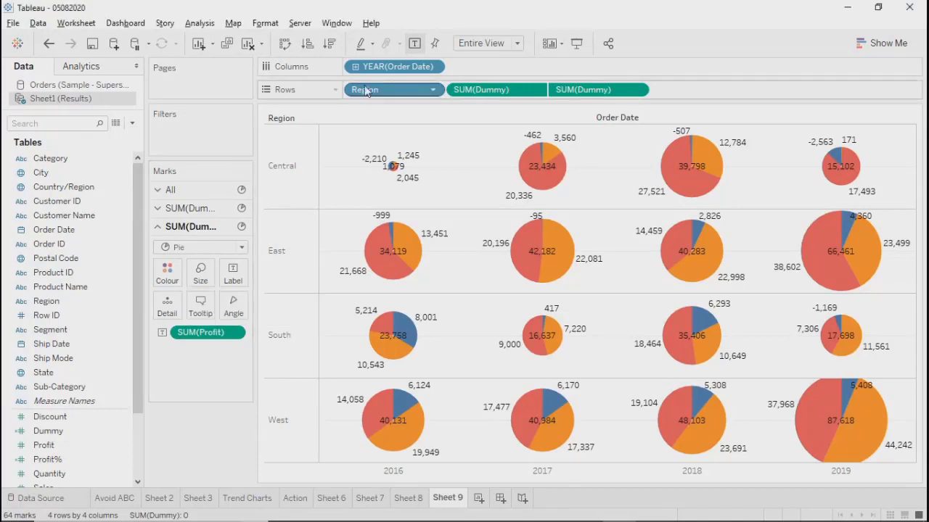
Step: Remove Region from the rows and enlarge the inner pies of the second SUM(Dummy) axis to restore the donut holes
click(433, 91)
click(377, 347)
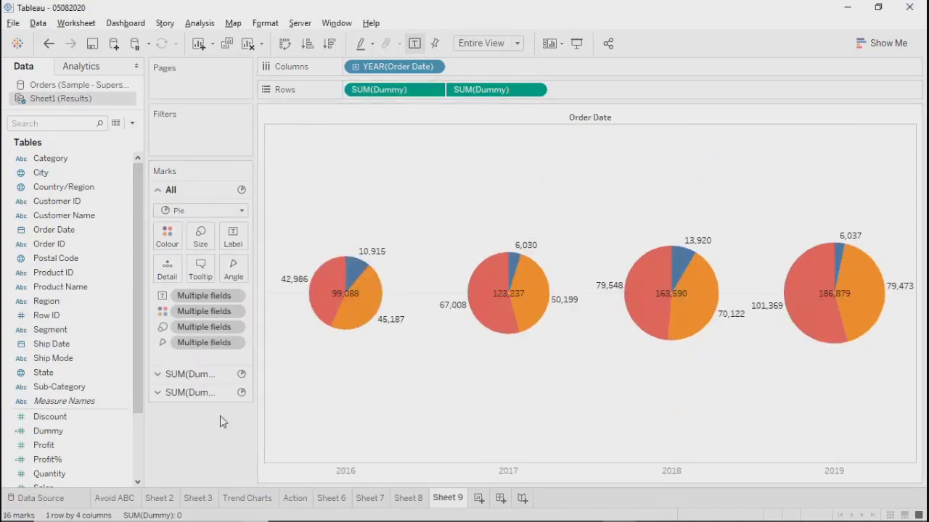
click(178, 391)
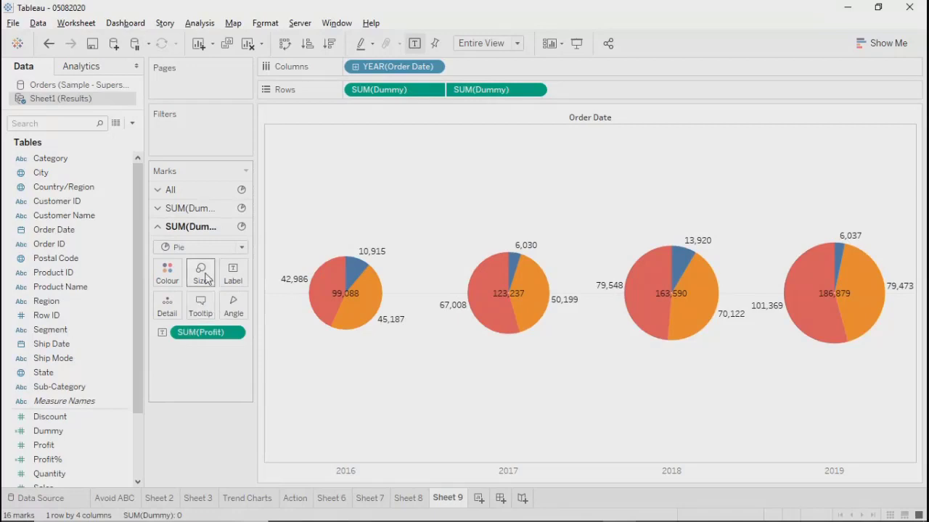
click(201, 276)
mouse_move(228, 312)
mouse_down()
mouse_move(209, 318)
mouse_move(226, 317)
mouse_up()
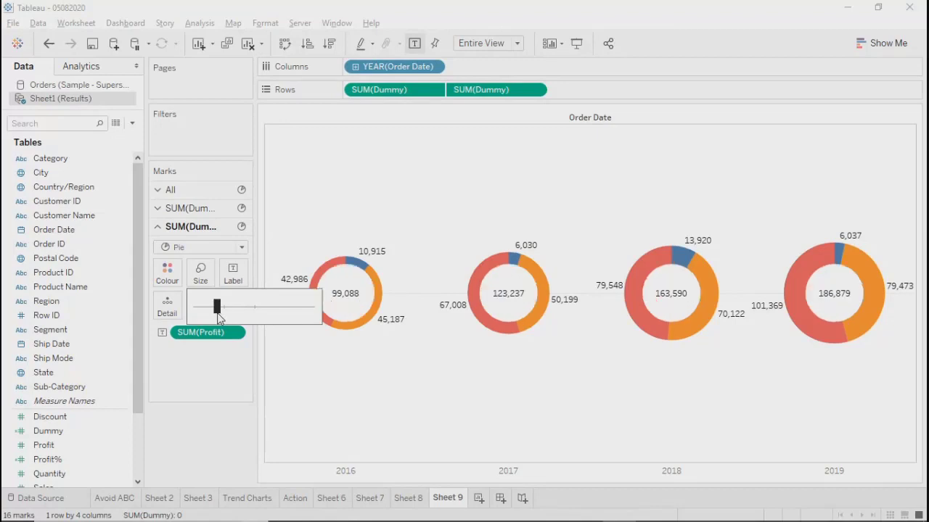
click(214, 419)
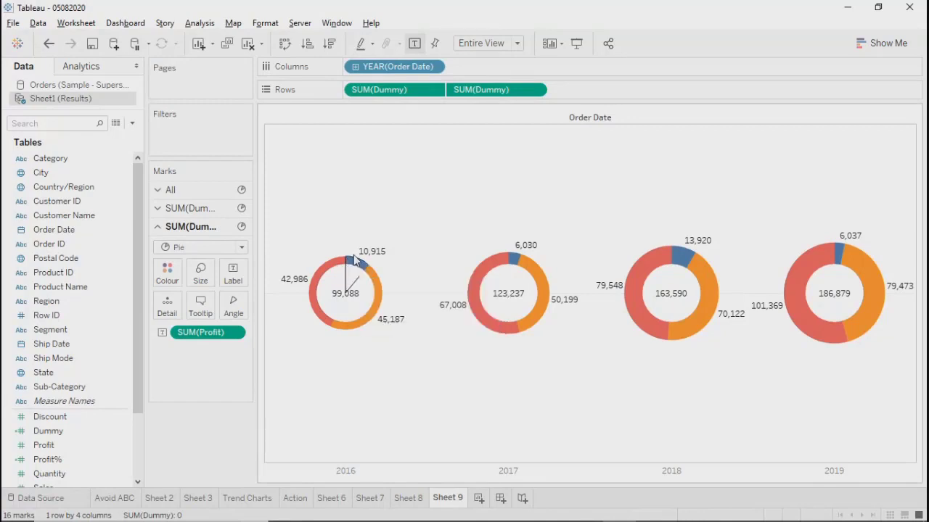
Step: Add Region to the rows ahead of the two SUM(Dummy) fields to split the yearly donuts by region
mouse_move(351, 263)
drag(46, 301, 349, 90)
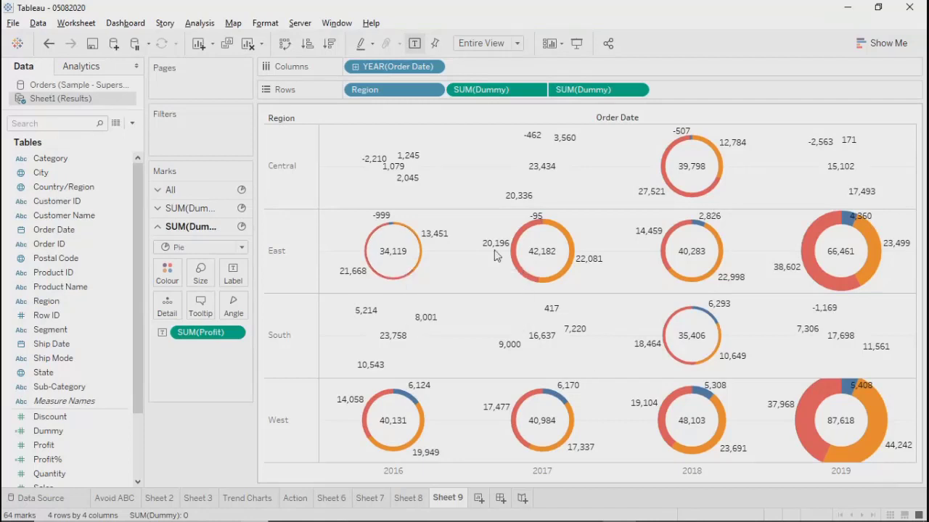
Step: Inspect the West 2016 donut by selecting its Technology and Office Supplies slices, and clear the selection
mouse_move(557, 255)
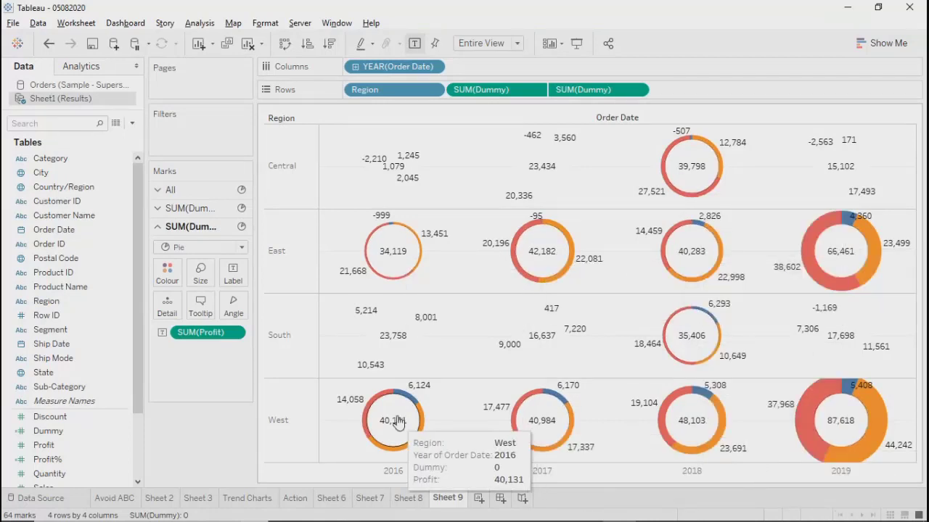
click(282, 411)
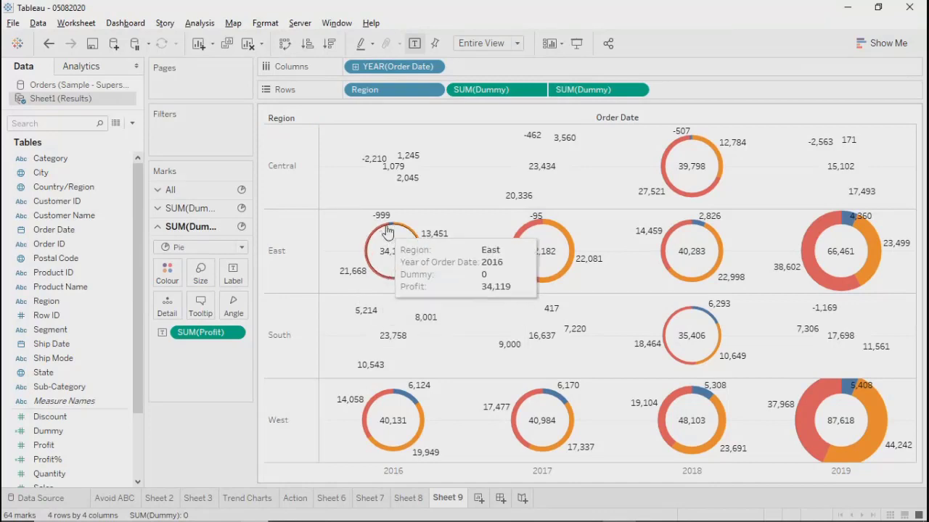
click(398, 406)
click(380, 426)
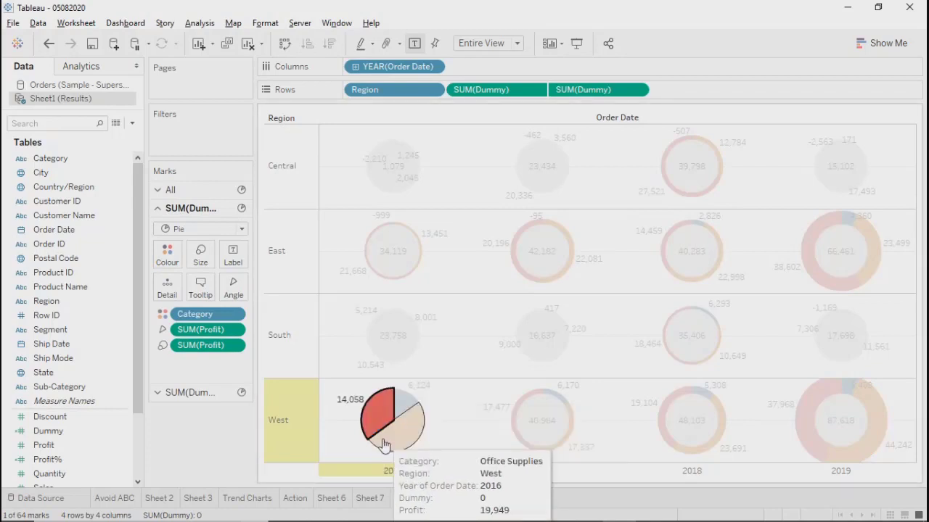
click(383, 444)
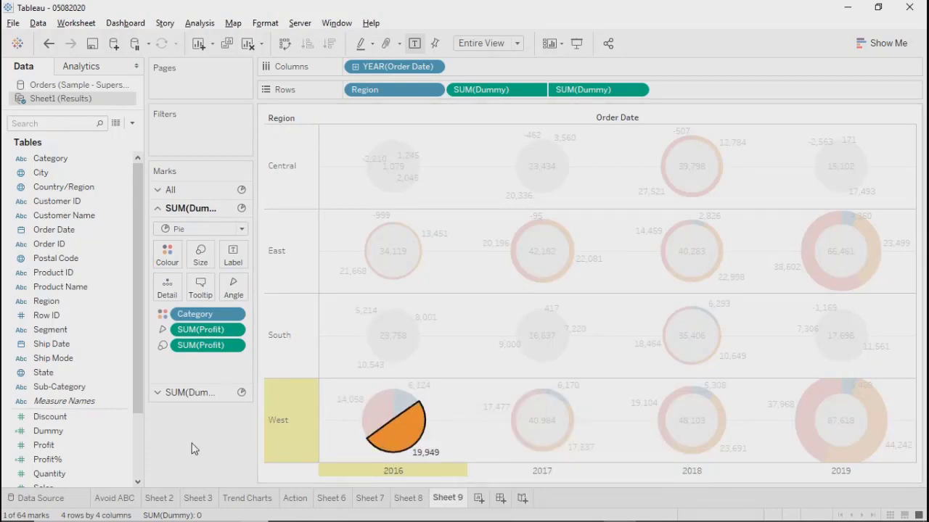
key(Escape)
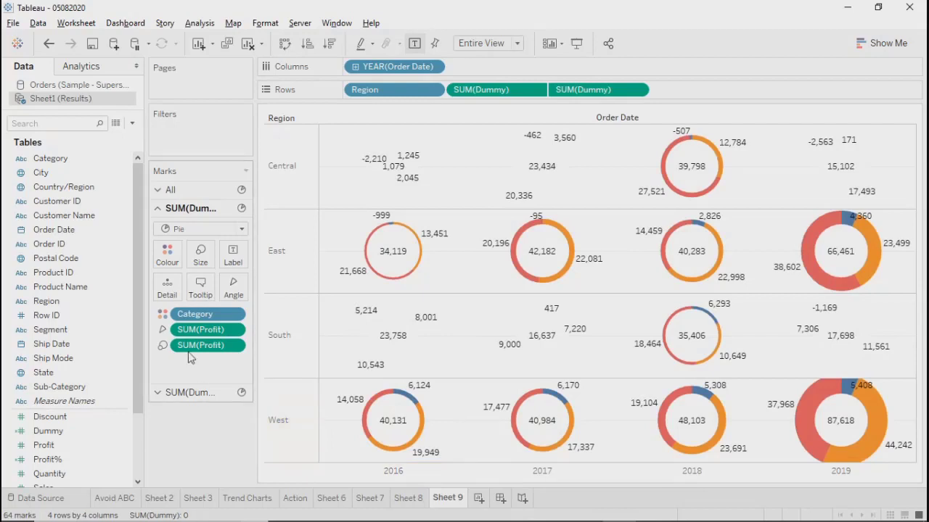
Step: Remove SUM(Profit) from the size of the outer category pies so all donuts share one size
click(185, 393)
click(185, 208)
click(233, 346)
click(207, 514)
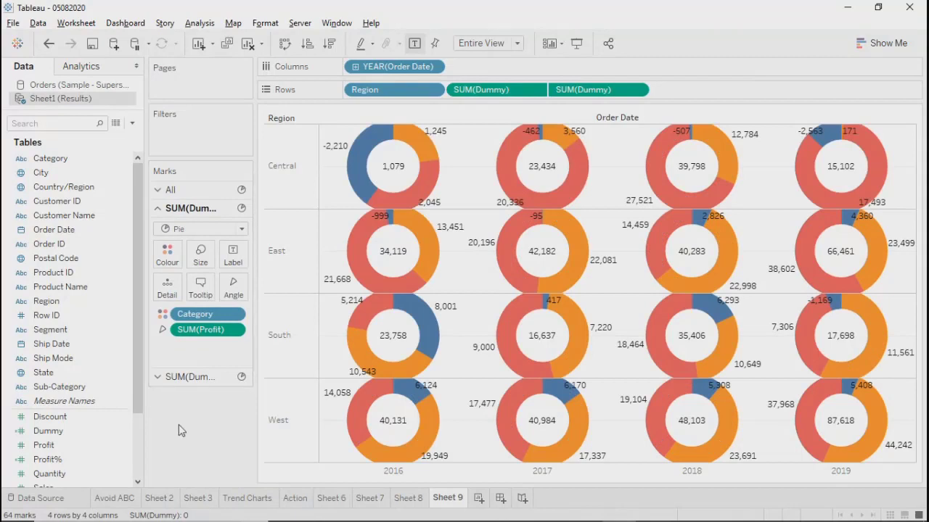
Step: Shrink the inner pies and reduce the outer category pies until they fit within their region and year cells
click(187, 377)
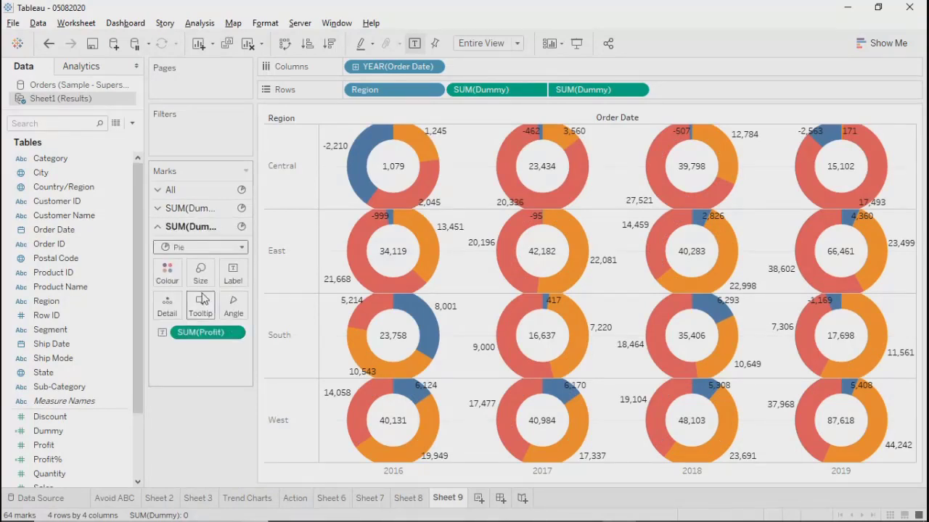
click(201, 274)
drag(215, 310, 208, 308)
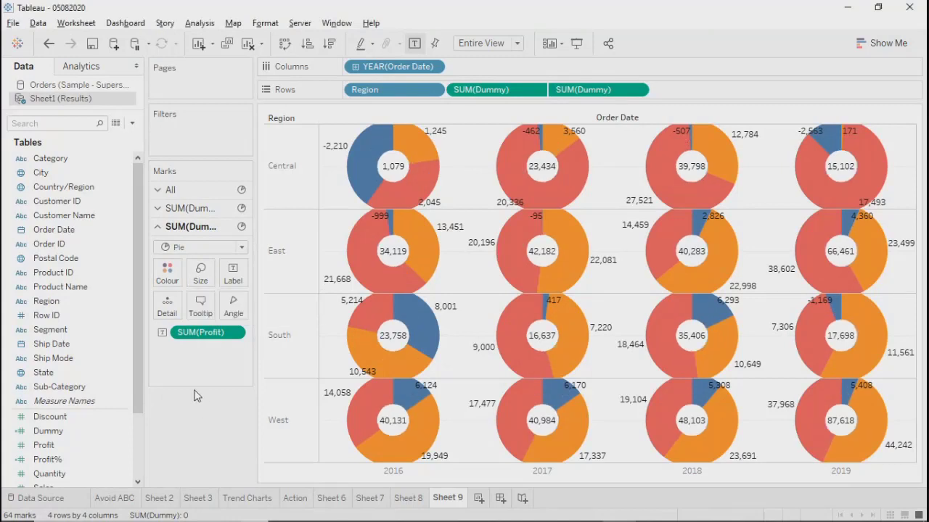
click(171, 208)
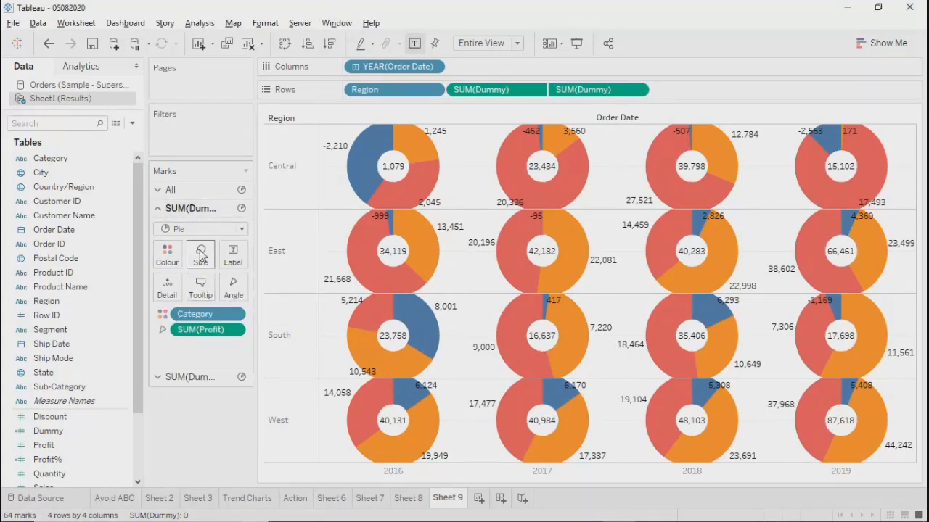
click(200, 254)
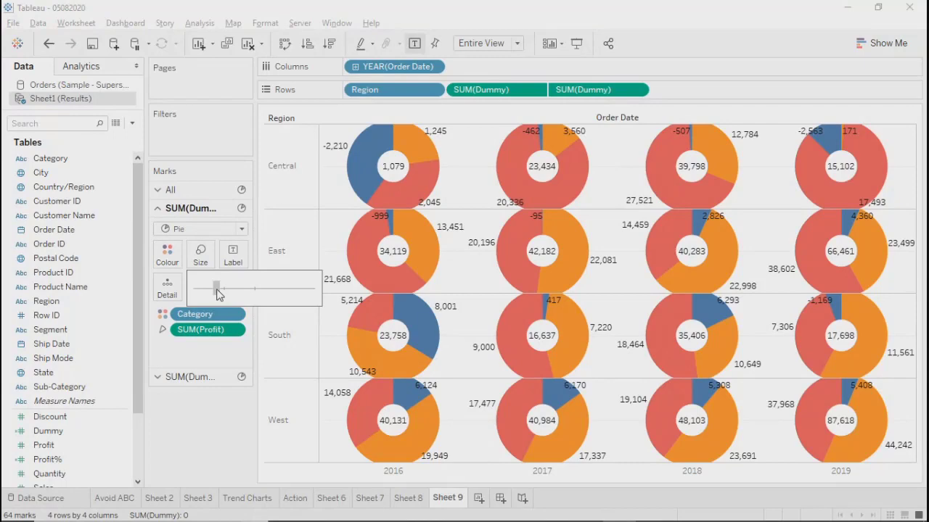
mouse_move(218, 294)
mouse_down()
mouse_move(207, 292)
mouse_move(223, 290)
mouse_up()
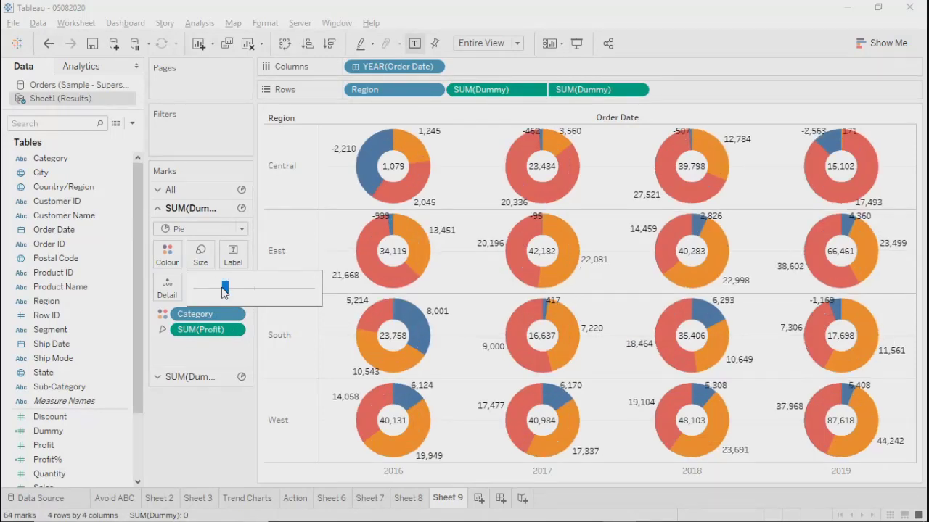
Step: Enlarge the inner pies of the second SUM(Dummy) axis to thin the donut rings
click(196, 379)
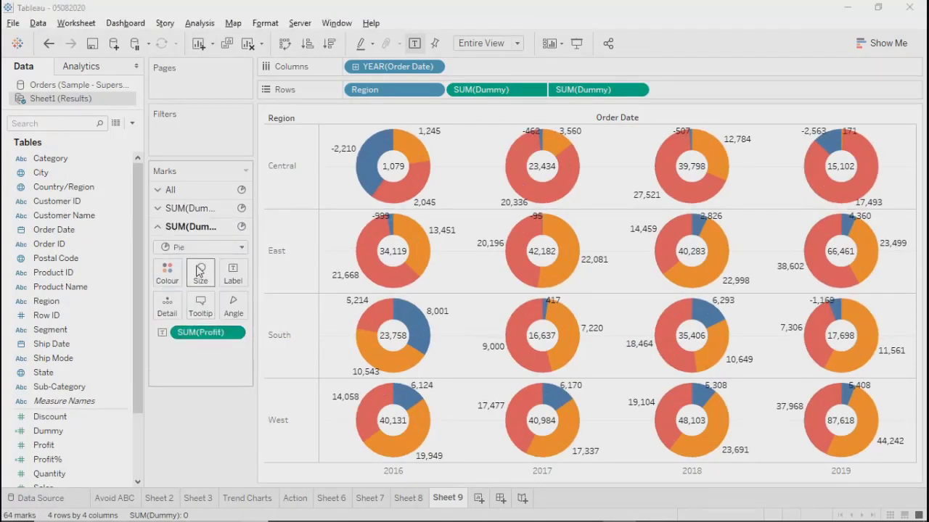
click(201, 274)
drag(208, 308, 220, 312)
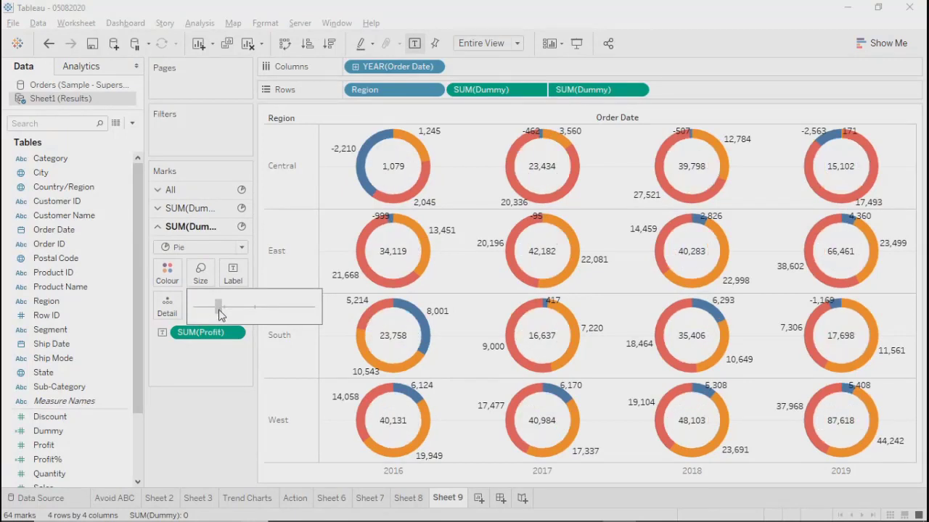
Step: View the donuts in presentation mode, examine slice and centre tooltips across regions and years, and return to editing
click(561, 43)
click(577, 45)
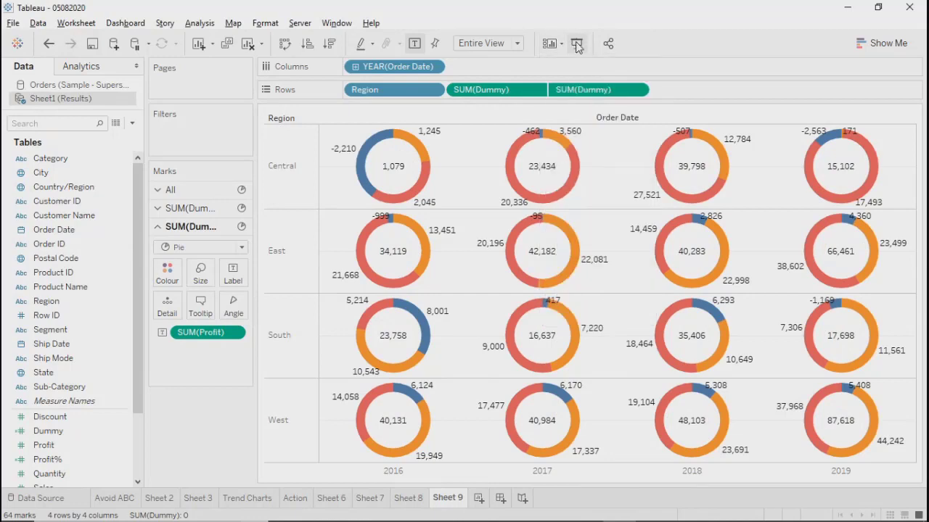
click(576, 43)
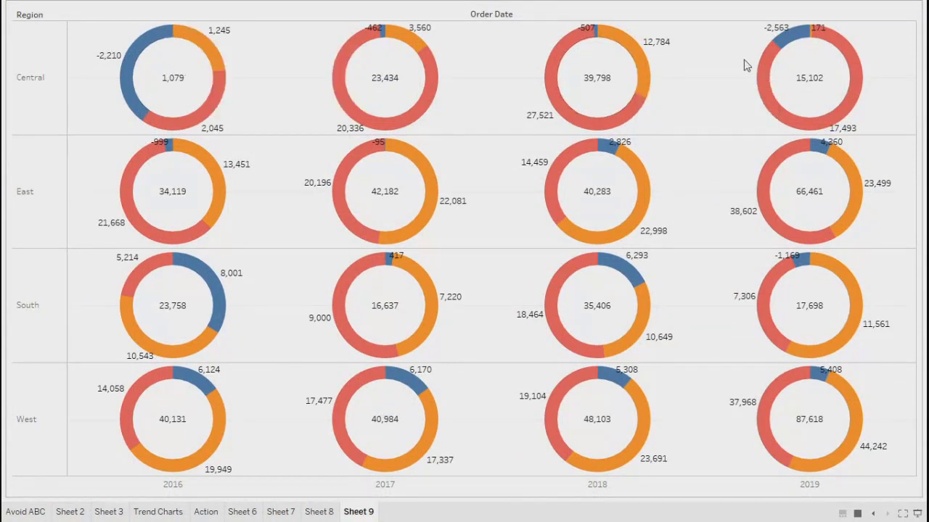
mouse_move(582, 162)
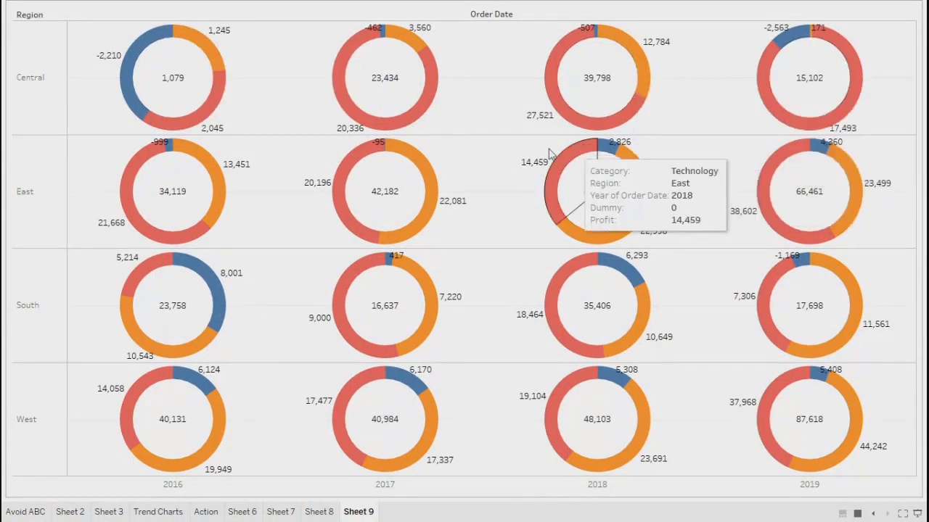
mouse_move(412, 410)
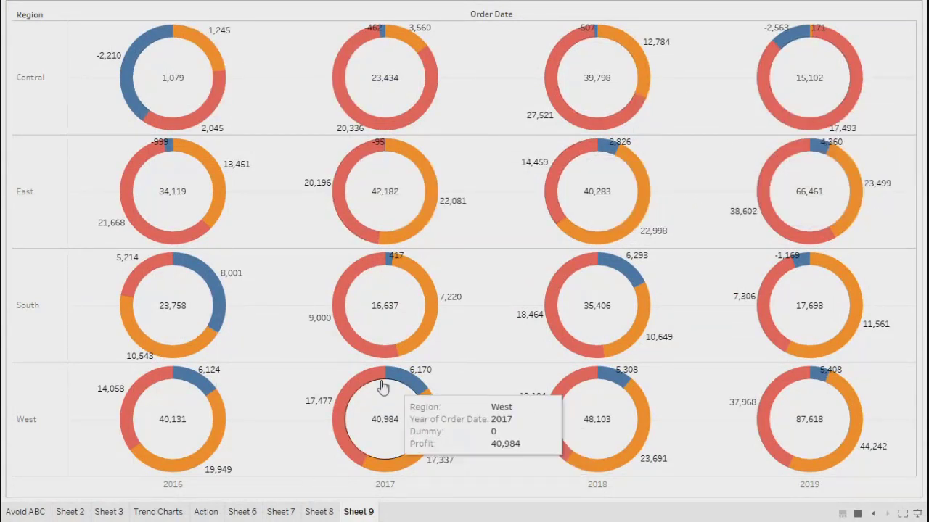
mouse_move(606, 410)
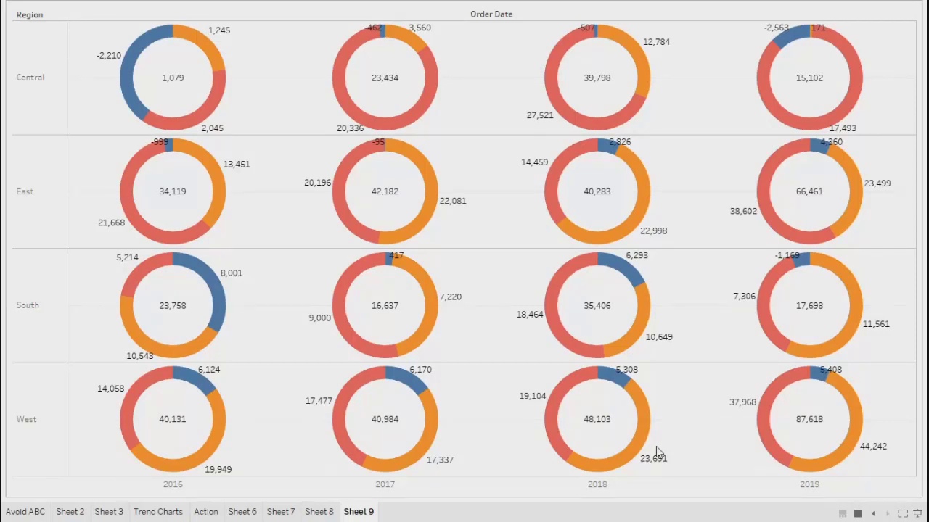
key(Escape)
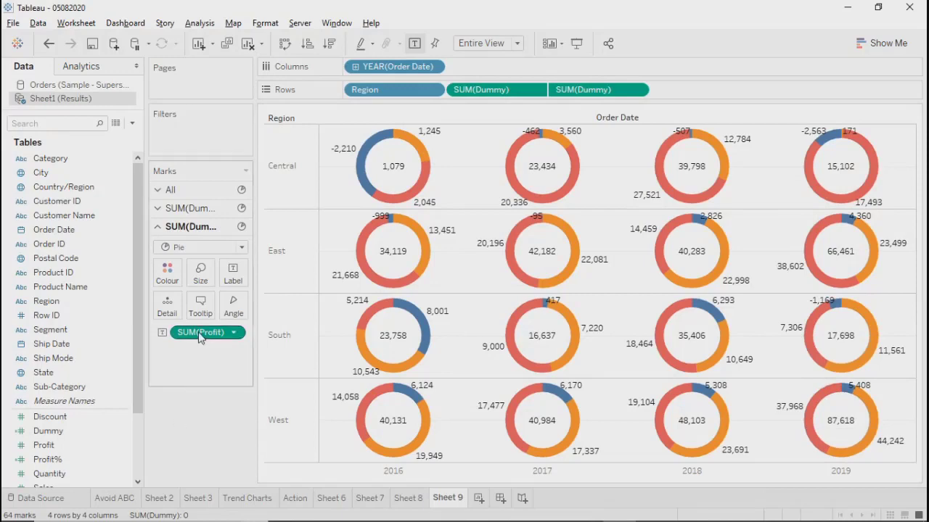
Step: Use SUM(Profit) as the colour of the inner pies instead of their label, and preview the result full screen
drag(201, 333, 167, 280)
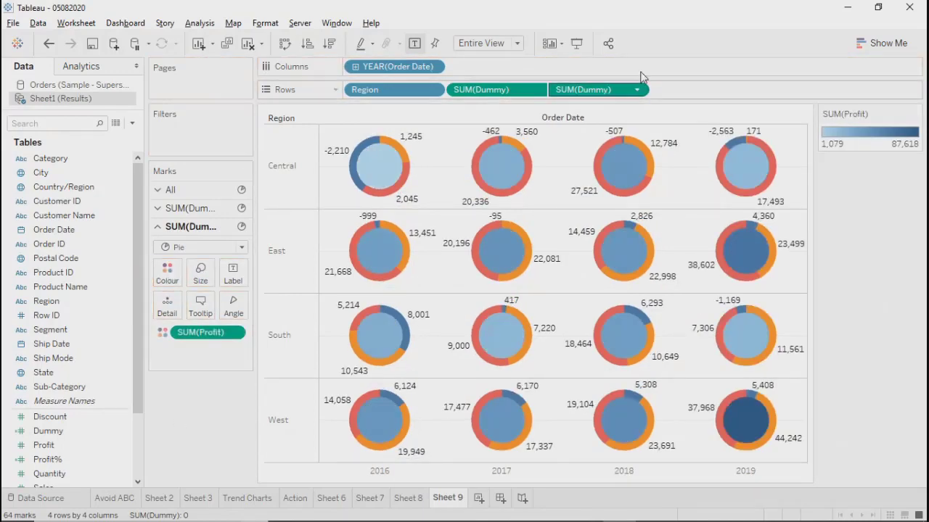
click(576, 43)
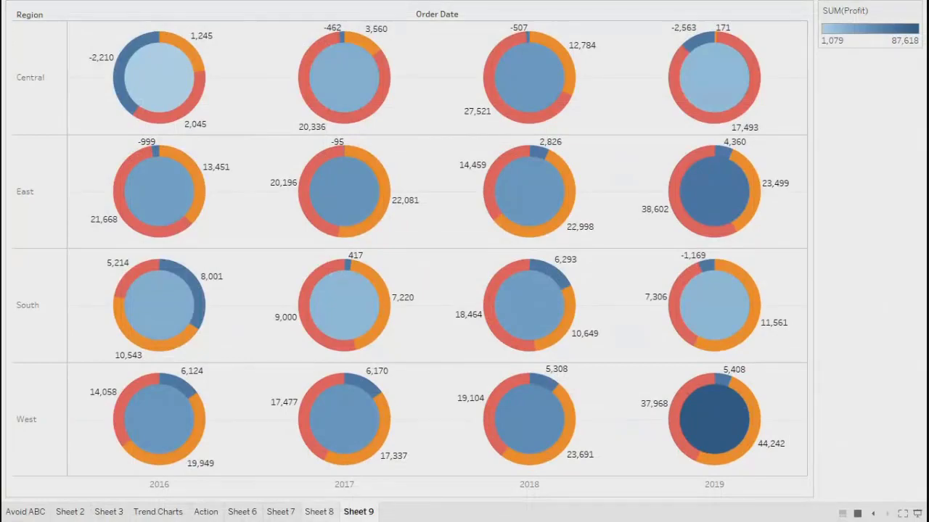
key(Escape)
Step: Show mark labels on the coloured inner pies and check the donuts in presentation mode
click(238, 274)
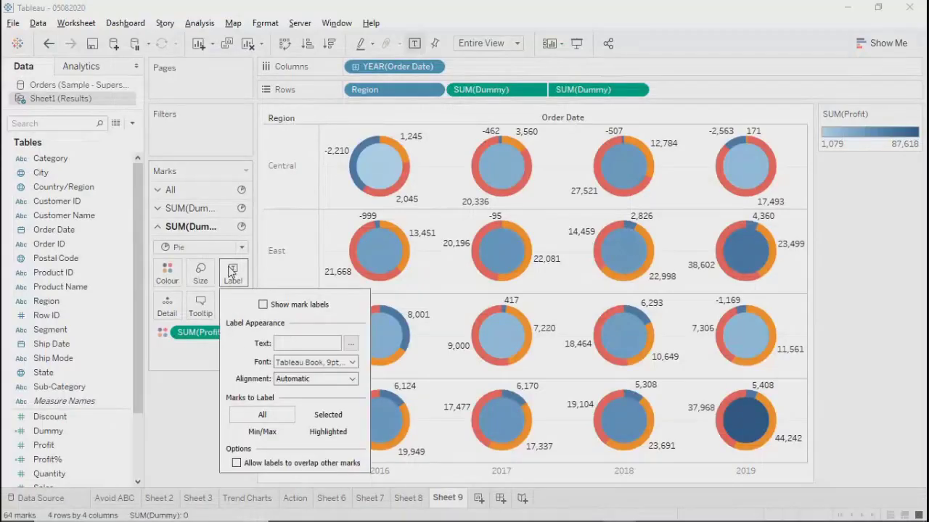
click(263, 305)
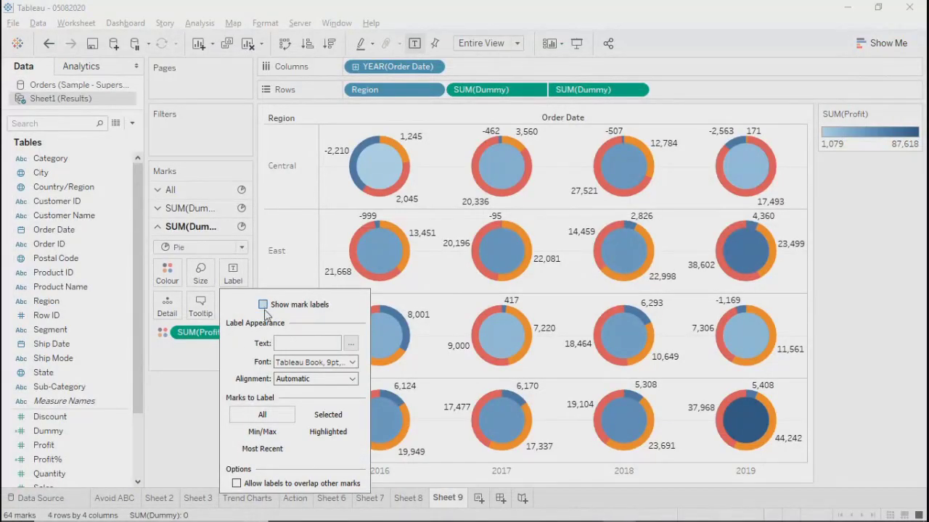
click(577, 43)
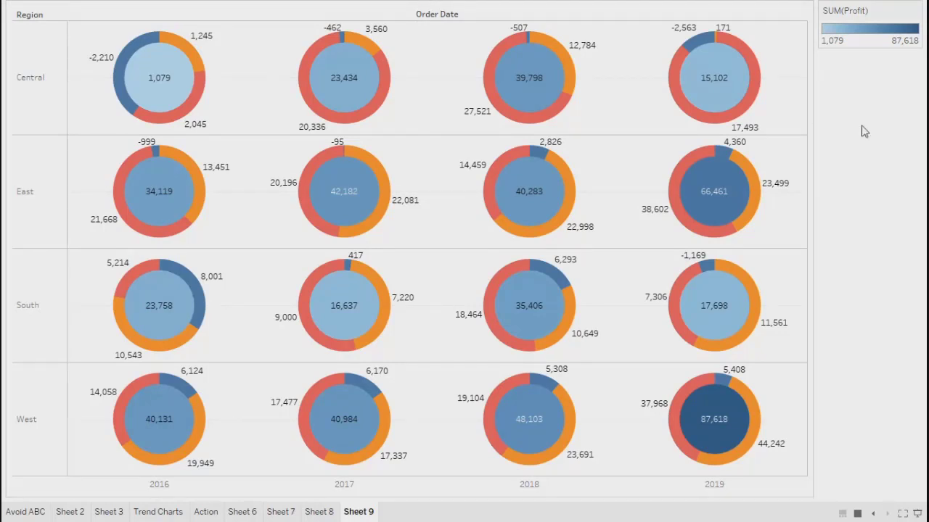
key(Escape)
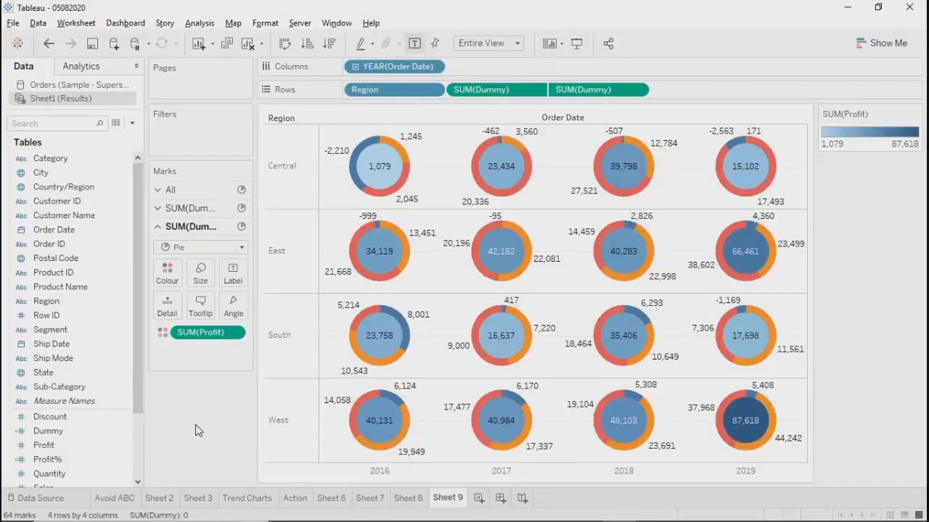
Step: Review the charts on the earlier sheets, from Sheet 8 back to Avoid ABC
mouse_move(459, 510)
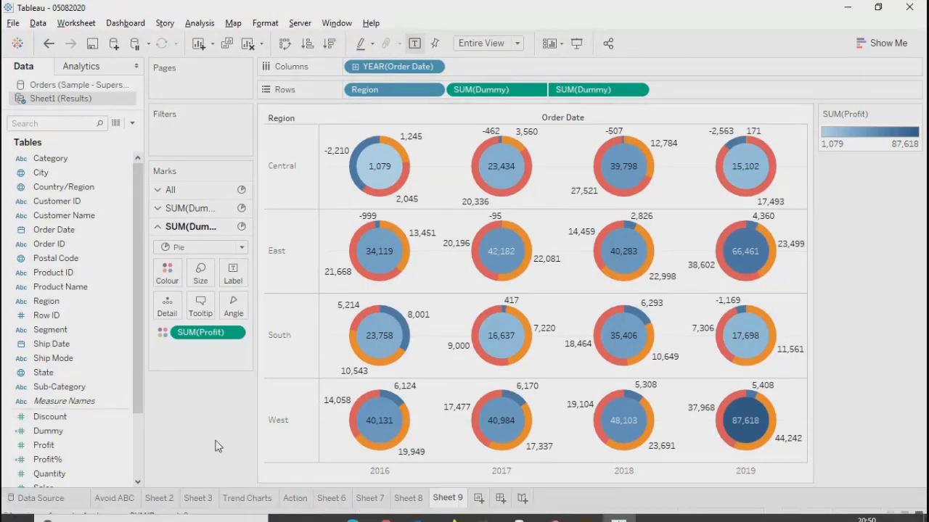
click(413, 500)
click(371, 501)
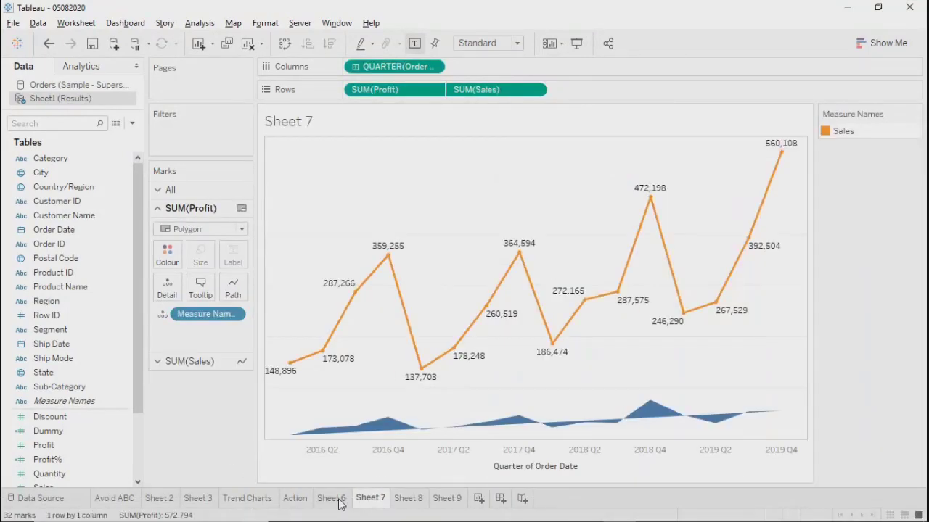
click(337, 500)
click(295, 501)
click(254, 499)
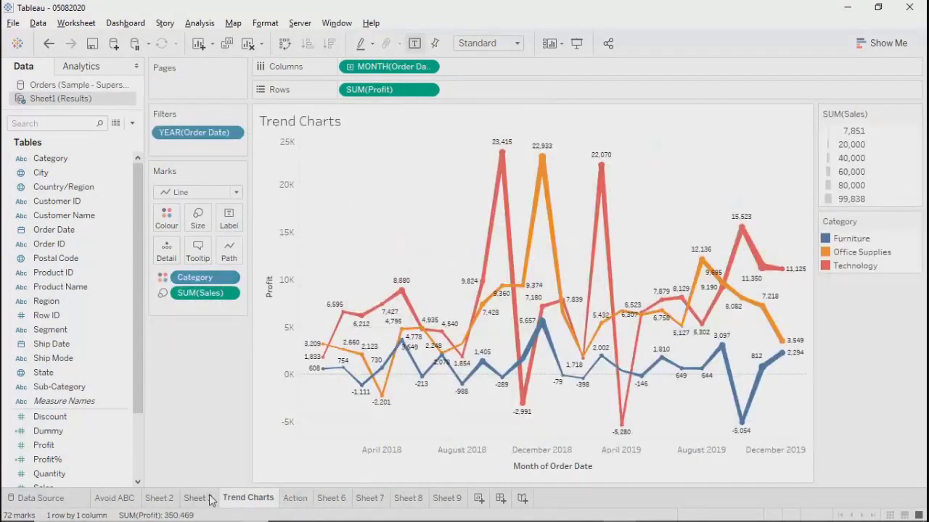
click(196, 499)
click(159, 499)
click(116, 499)
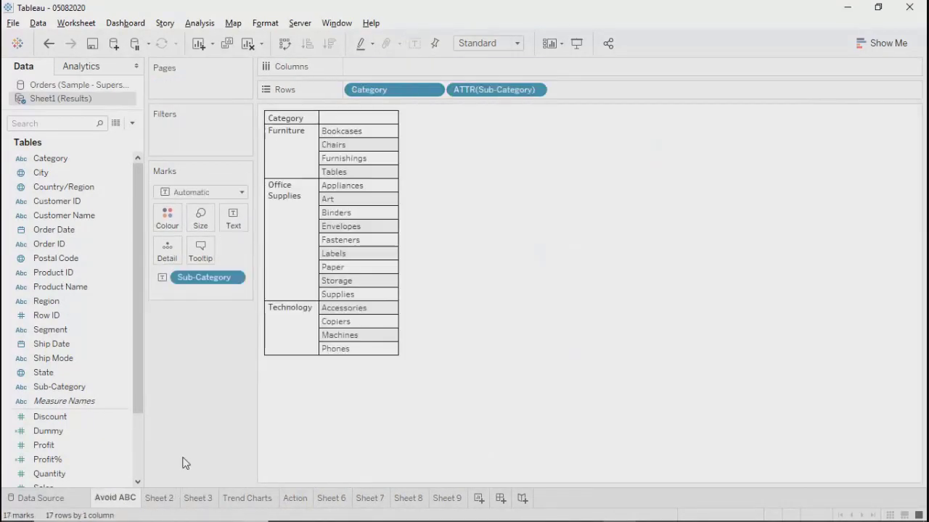
Step: Rename Sheet 9 as Donut
click(448, 499)
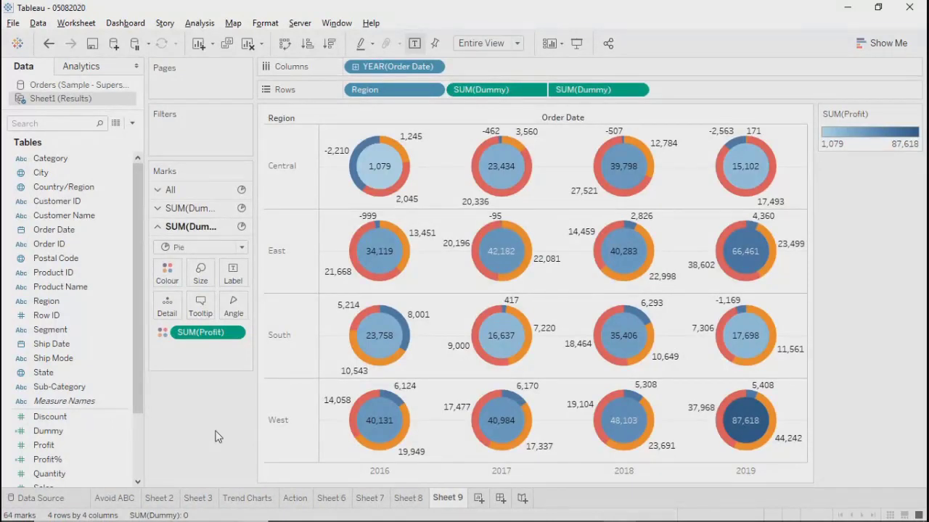
double_click(439, 500)
text(Donut)
click(229, 403)
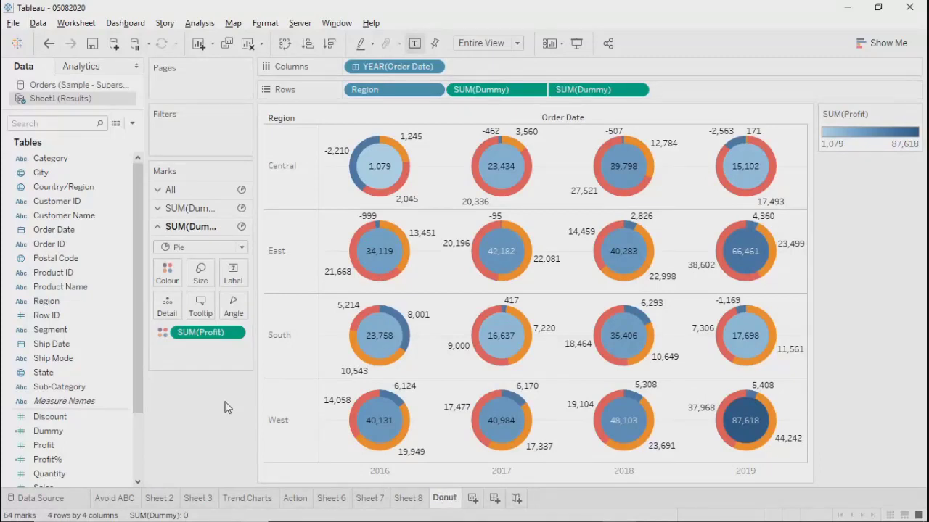
Step: Switch to Chrome and search Google for "word cloud" in a new tab
click(847, 8)
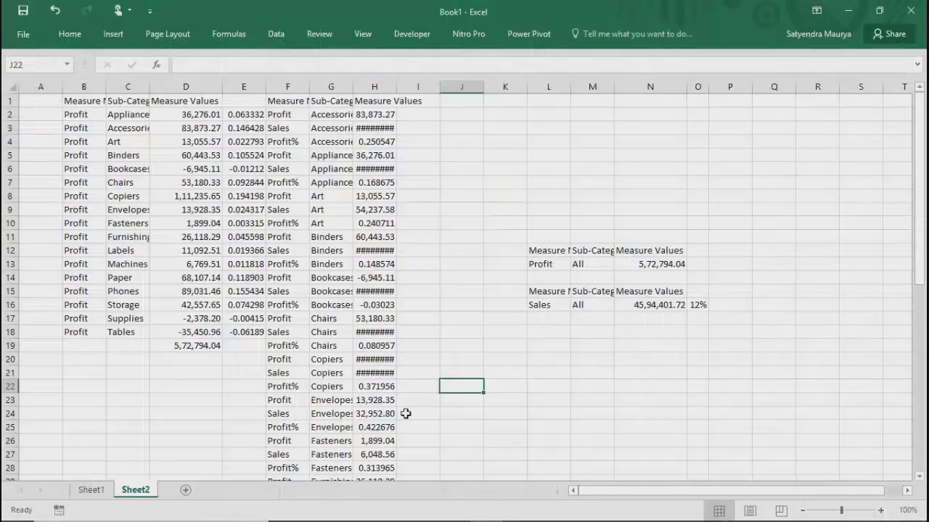
mouse_move(380, 514)
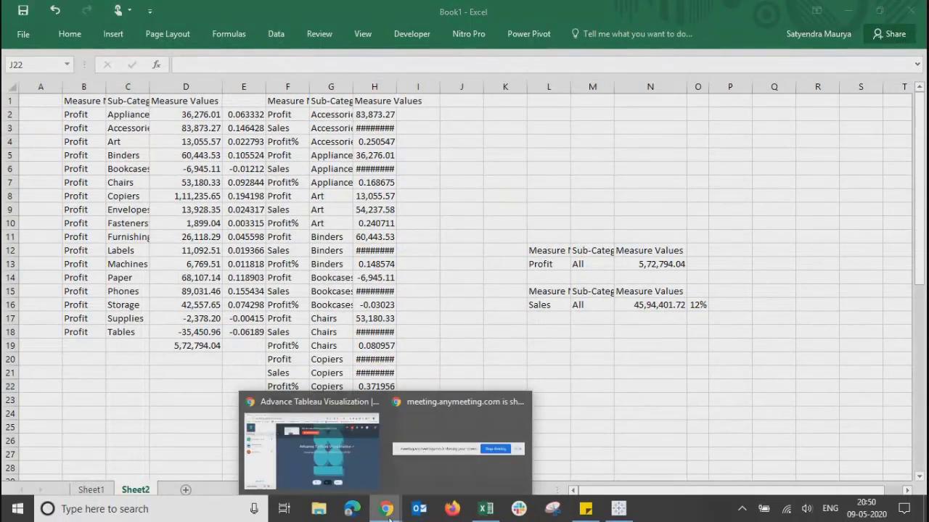
click(319, 408)
click(184, 11)
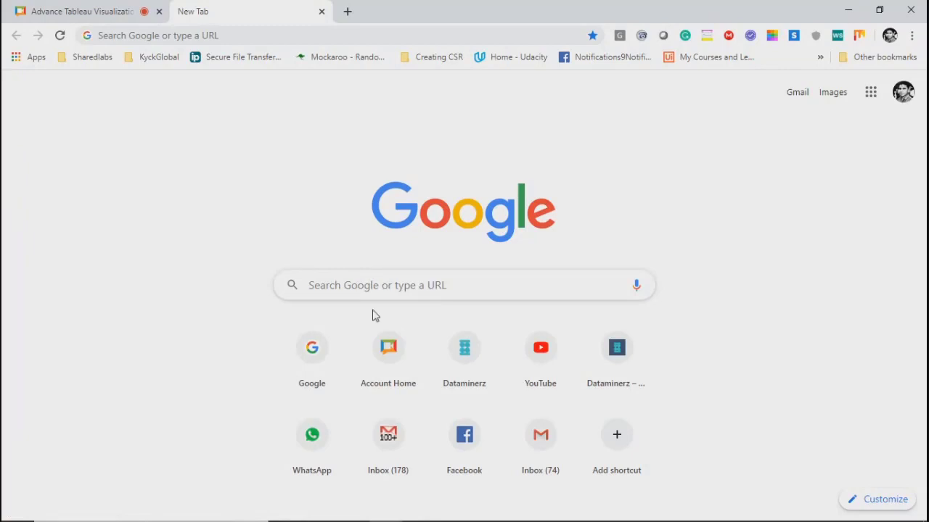
click(375, 273)
text(w)
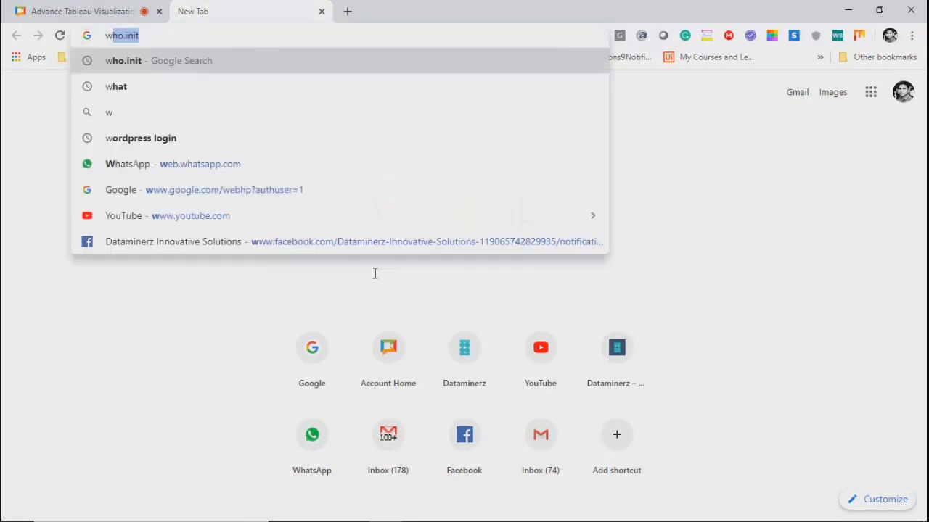
text(ord cl)
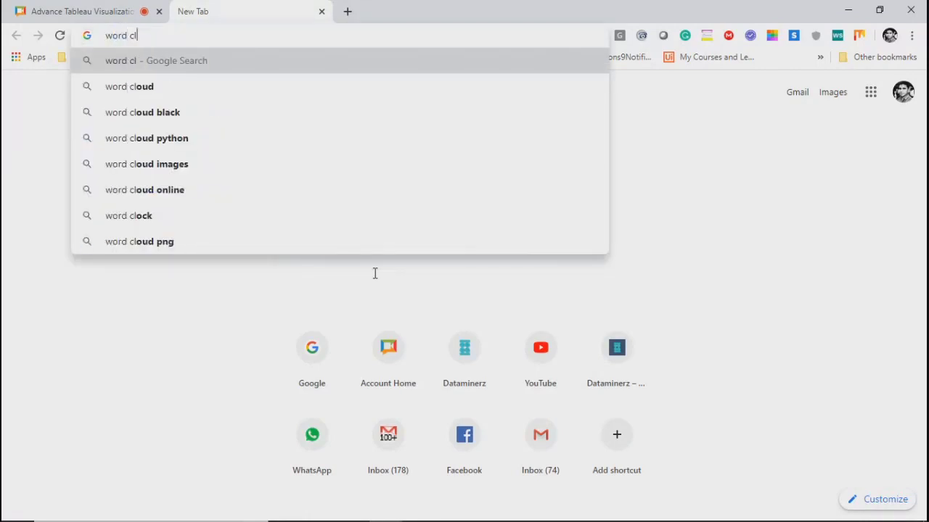
key(Down)
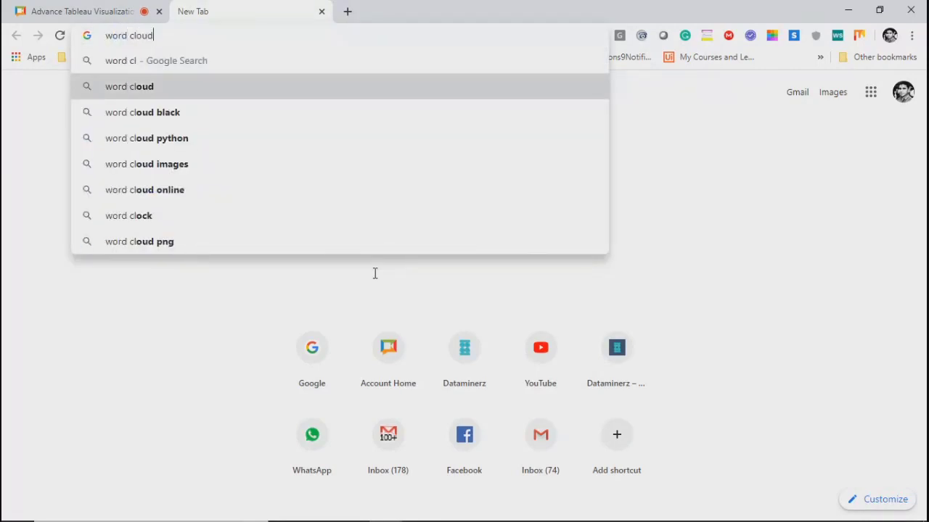
key(Return)
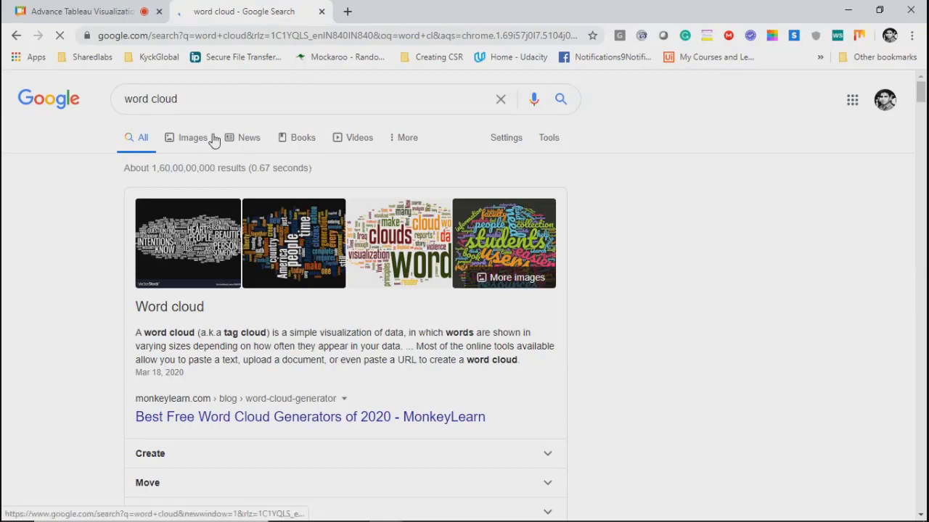
Step: Browse the image results for word cloud examples, previewing one of them
click(192, 140)
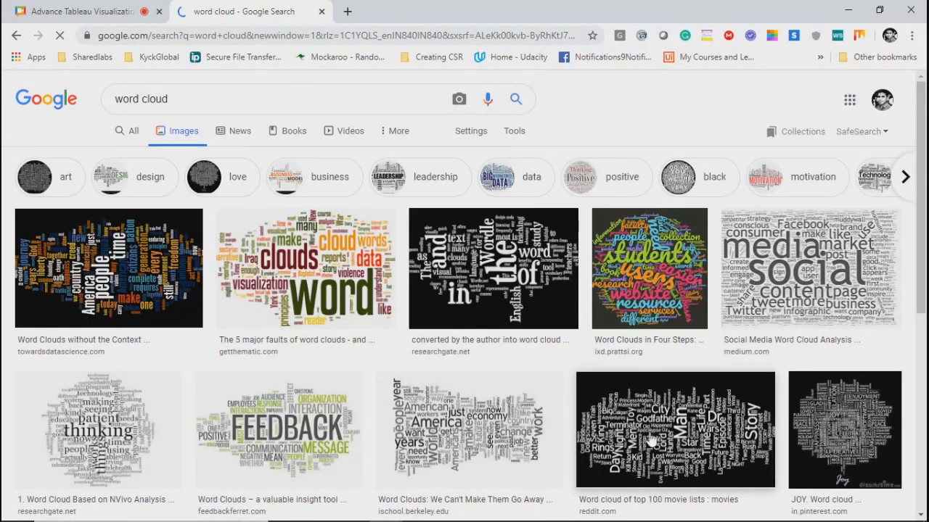
scroll(651, 432, down, 5)
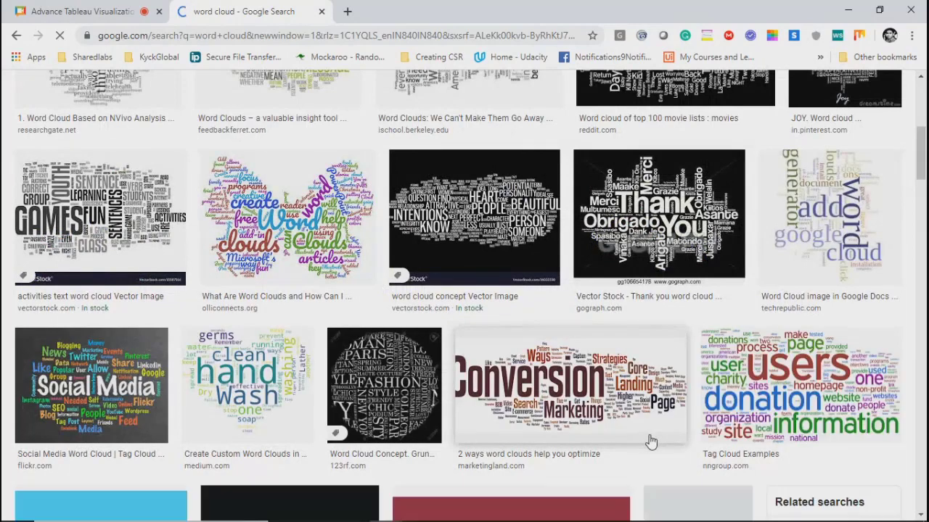
scroll(650, 442, down, 5)
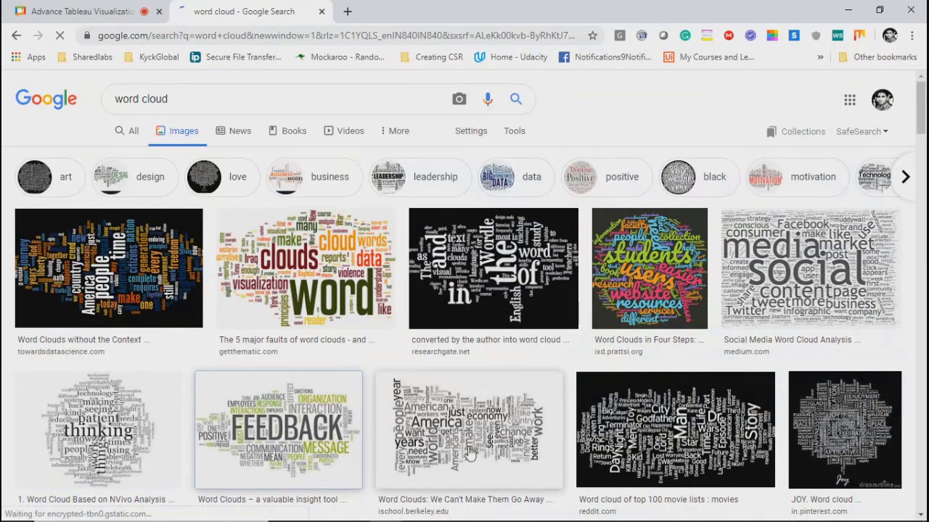
click(687, 455)
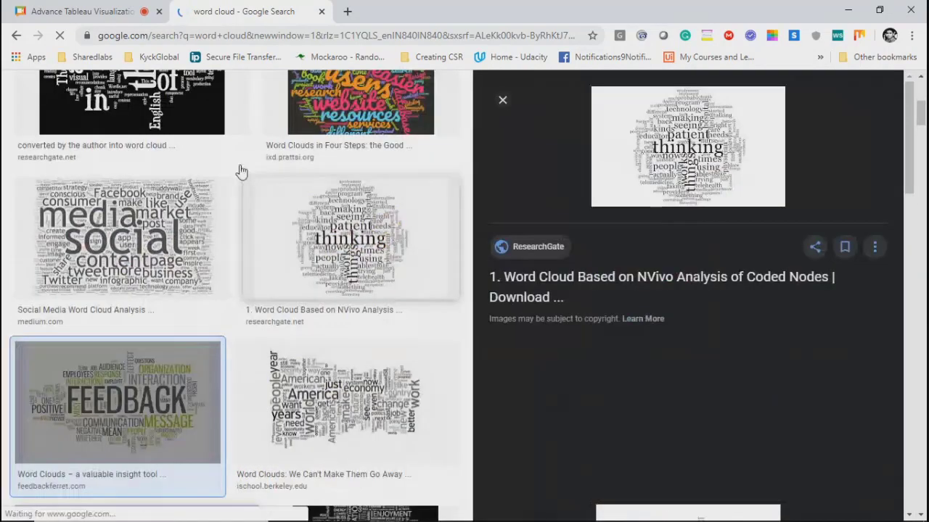
scroll(228, 341, up, 2)
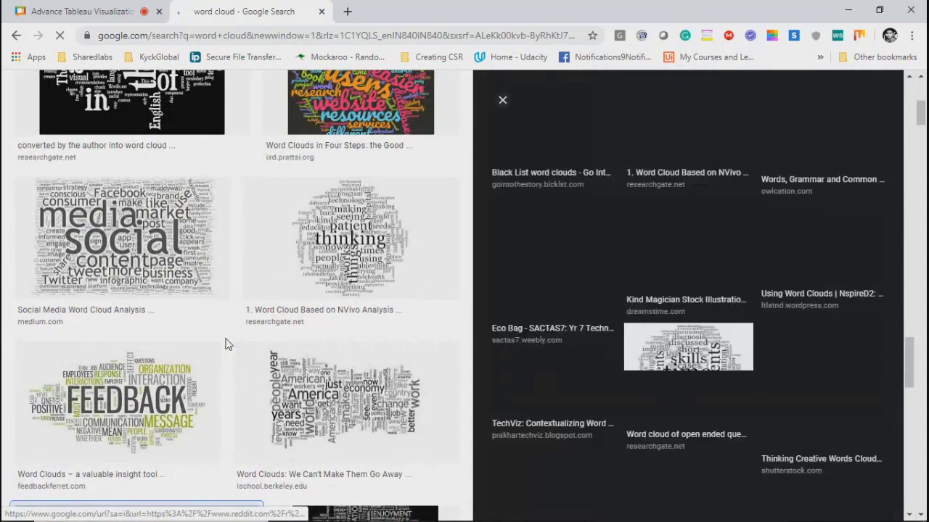
scroll(228, 344, up, 4)
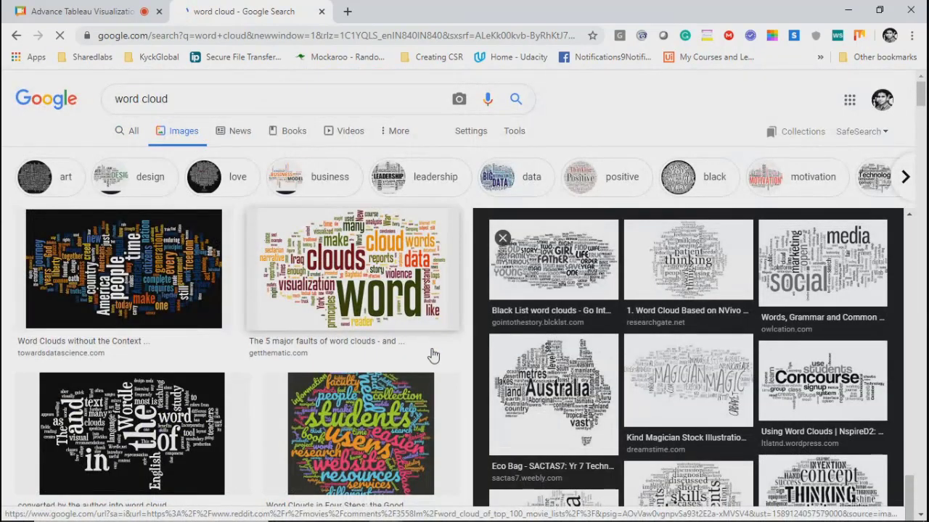
scroll(420, 396, down, 5)
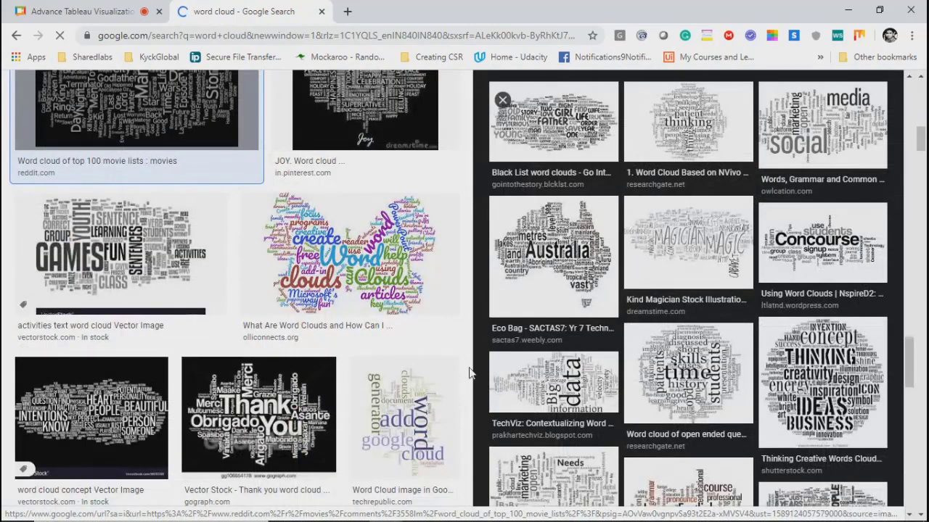
scroll(437, 375, up, 5)
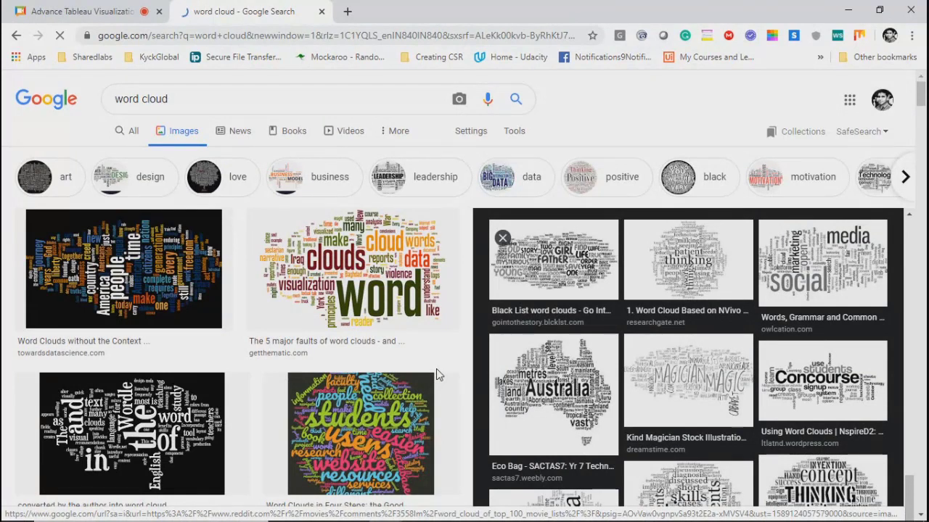
Step: Close the search tab, switch back to Tableau and add a new worksheet
click(322, 12)
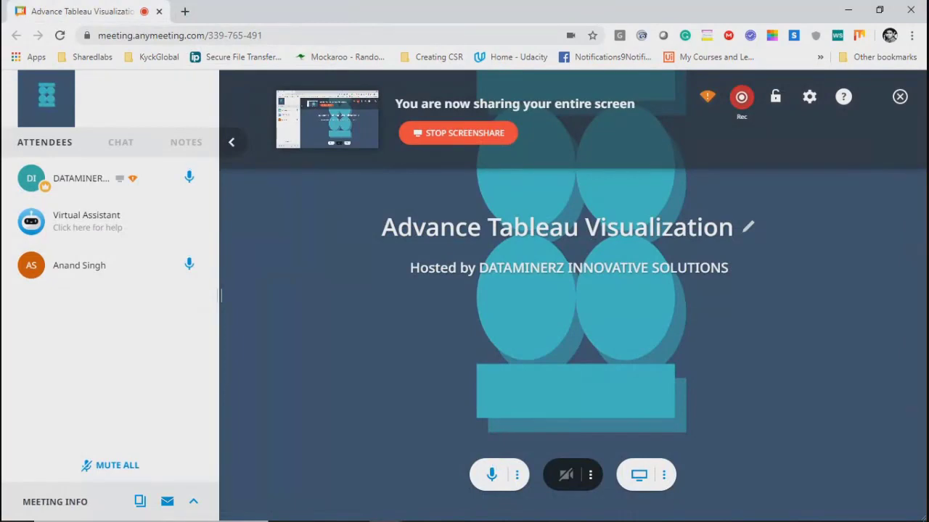
click(620, 507)
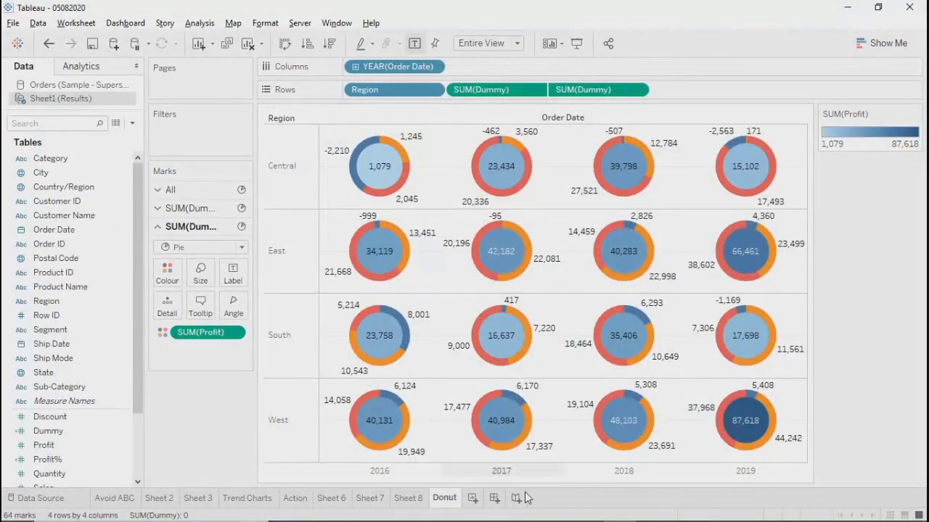
click(471, 498)
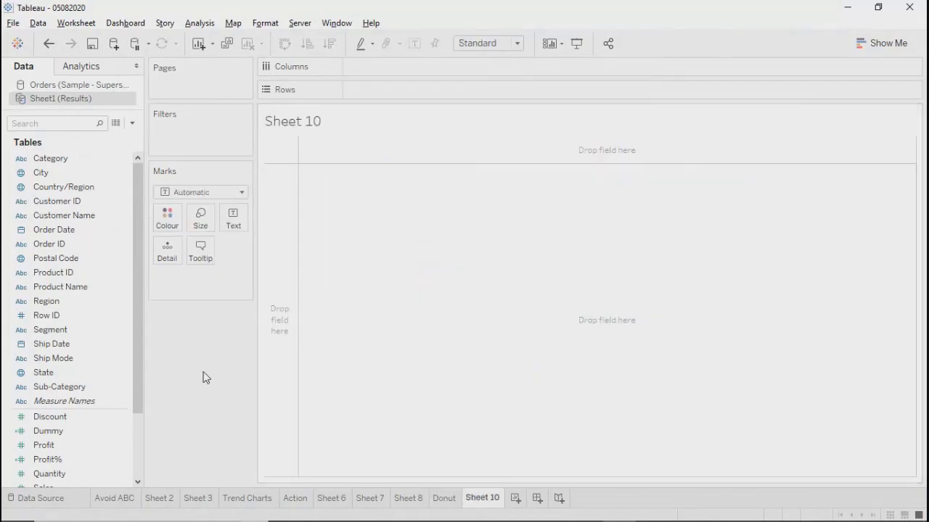
drag(140, 325, 140, 386)
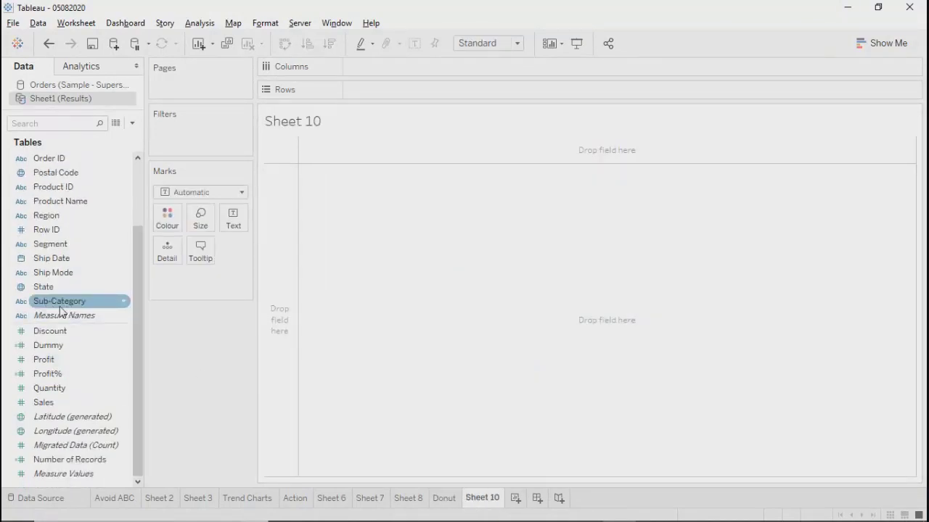
drag(62, 310, 402, 98)
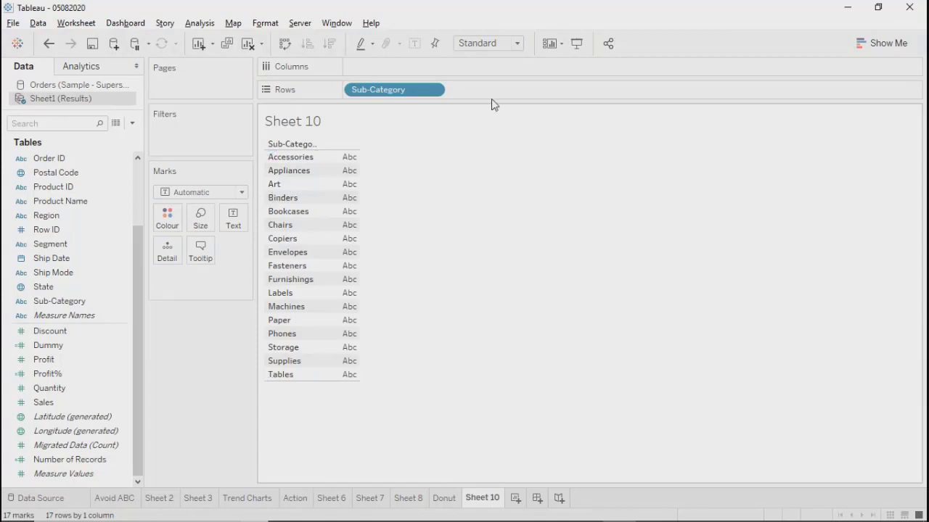
click(433, 90)
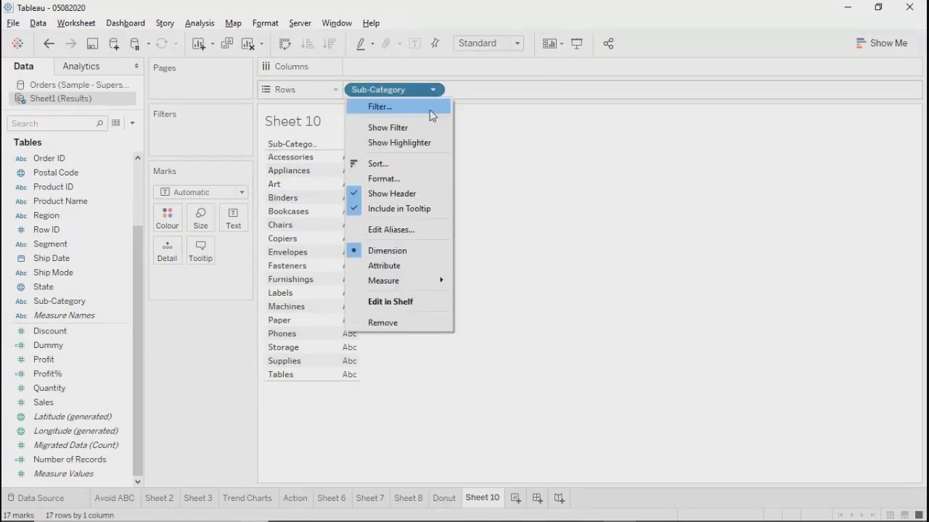
click(381, 323)
Step: Place State on Rows in Sheet 10 and look through the list of states
scroll(41, 271, up, 3)
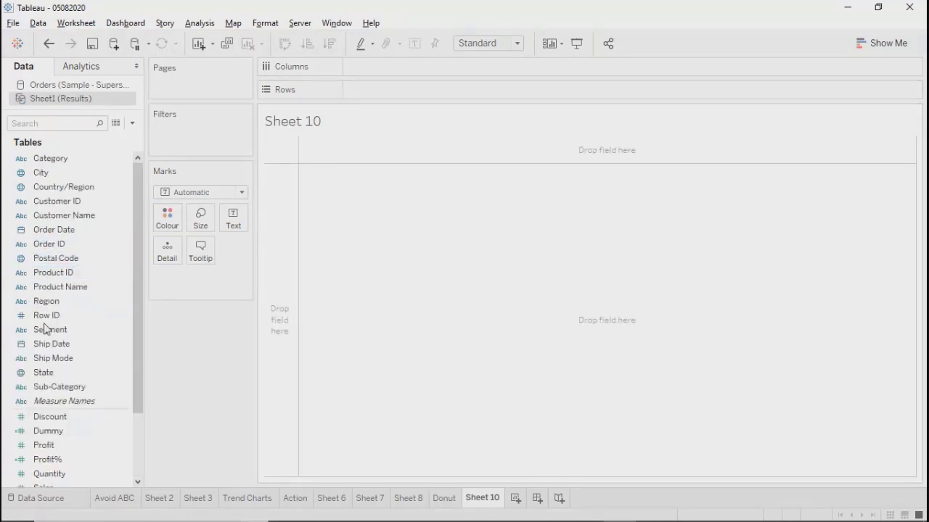
drag(43, 372, 490, 92)
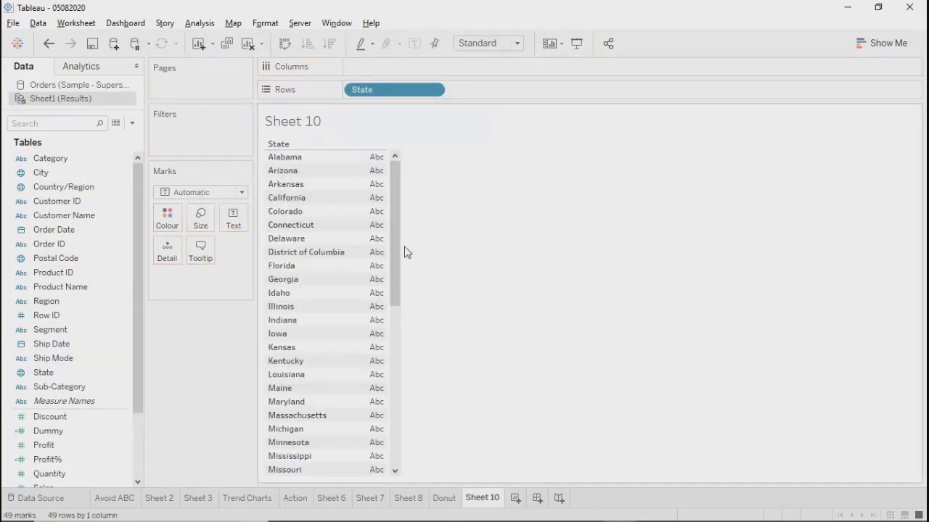
scroll(392, 315, down, 2)
drag(392, 316, 414, 128)
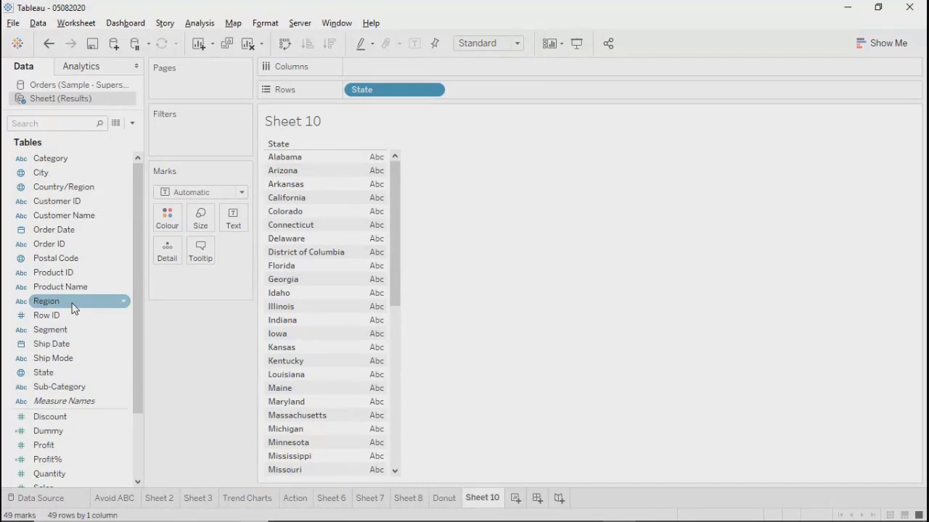
Step: Size the state marks by SUM(Sales) and compare them down the list
drag(141, 311, 141, 340)
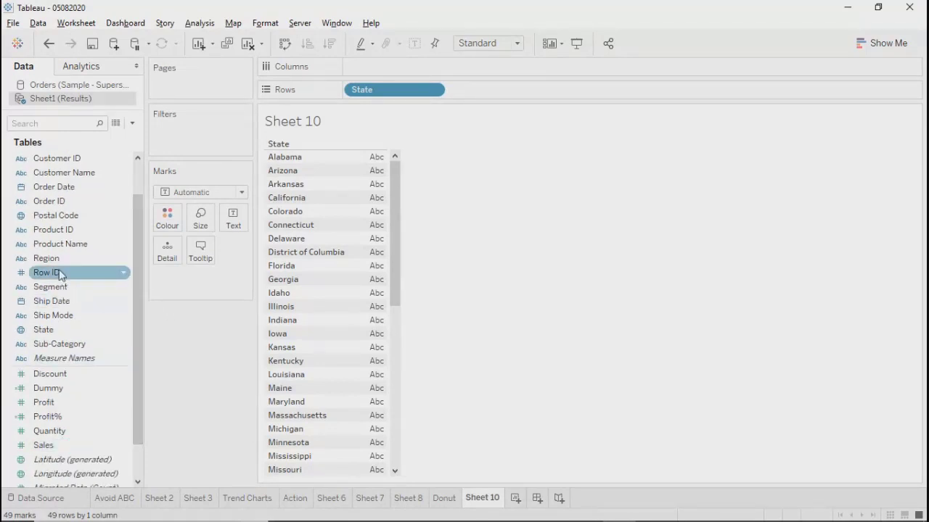
drag(42, 446, 200, 218)
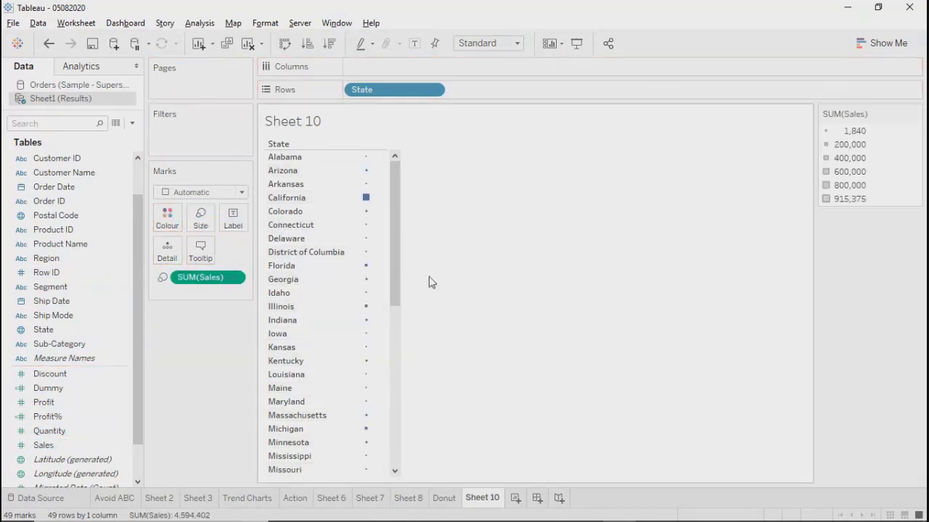
drag(390, 264, 396, 421)
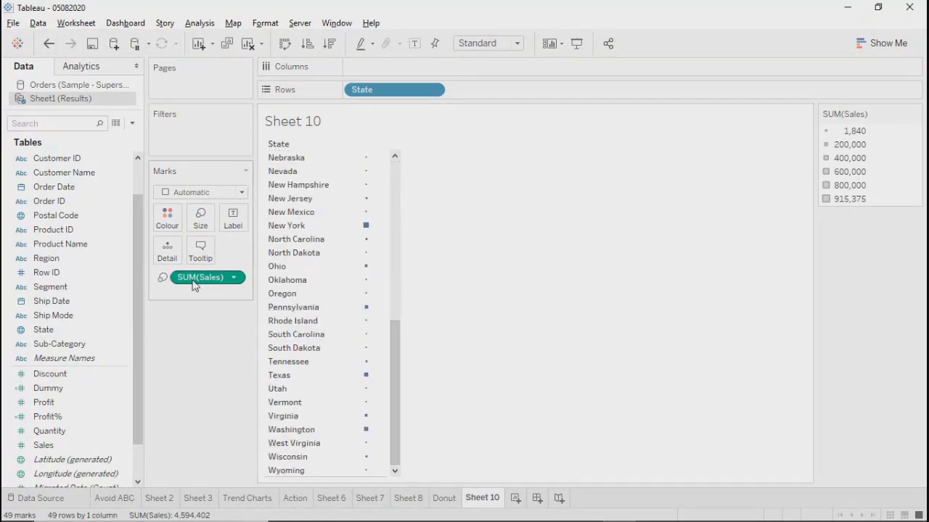
Step: Try State instead of SUM(Sales) as the mark size, compare the marks, and remove it from Size
drag(197, 277, 195, 221)
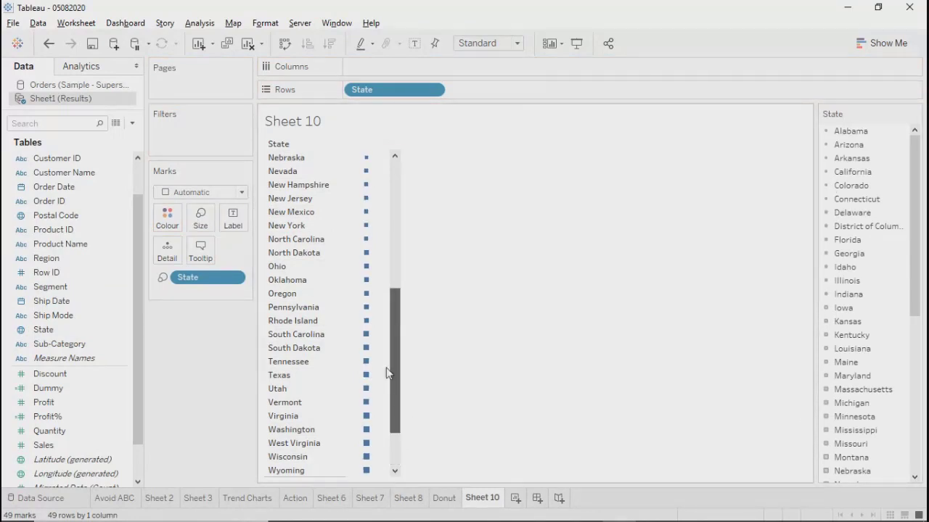
drag(389, 373, 416, 197)
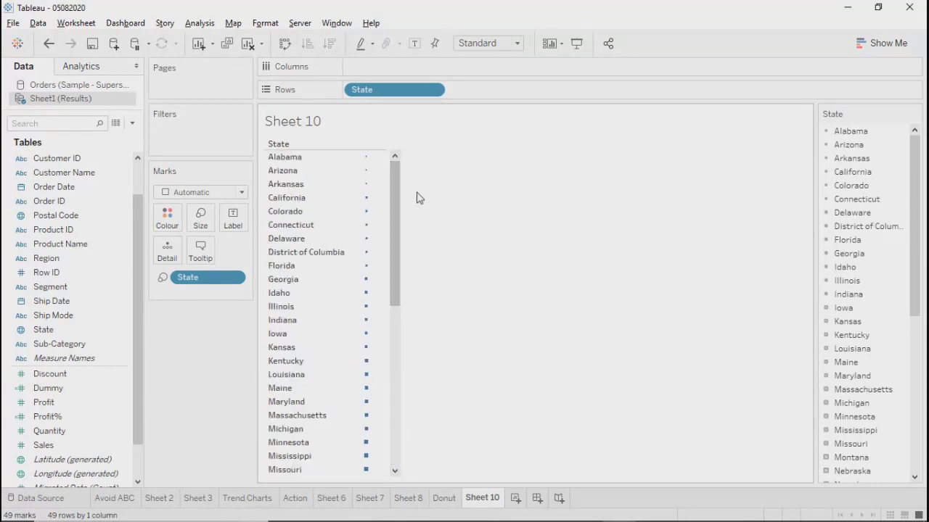
click(234, 278)
click(207, 496)
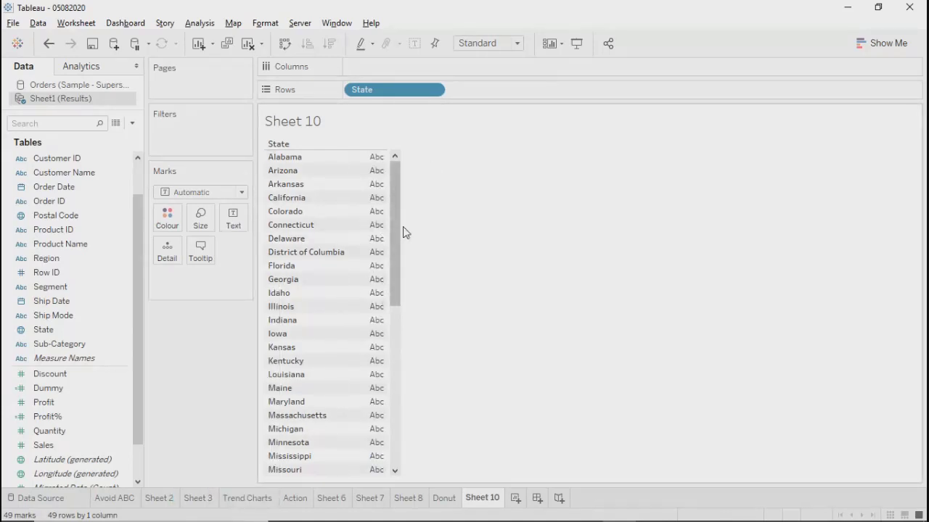
Step: Remove State from Rows to empty Sheet 10
drag(400, 234, 411, 181)
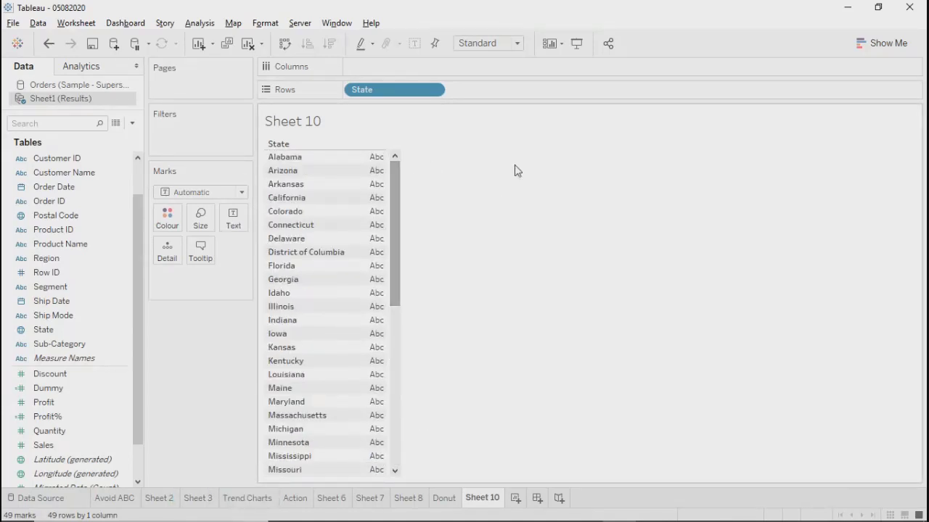
click(436, 91)
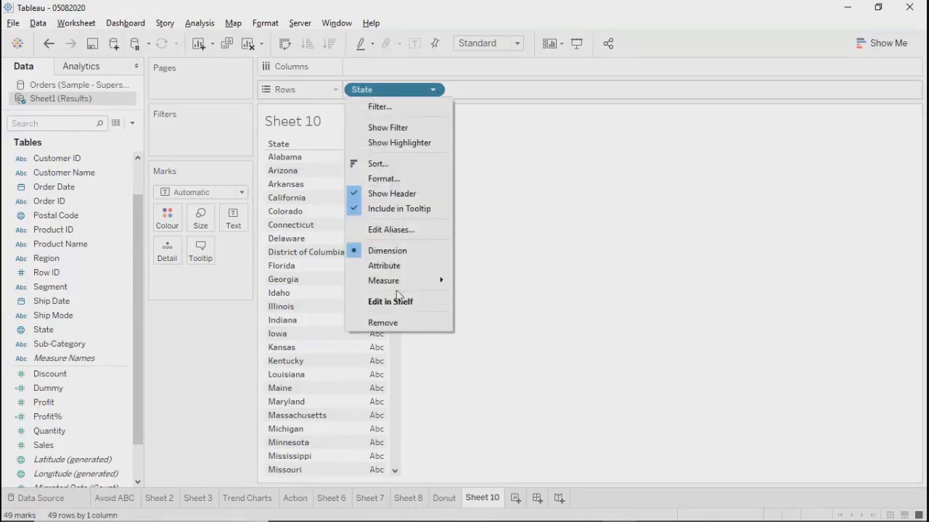
click(384, 322)
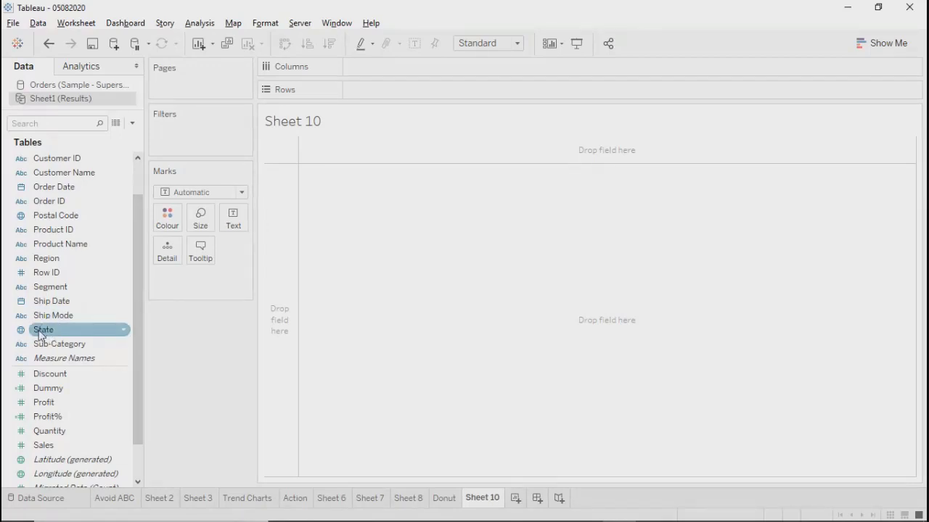
click(233, 222)
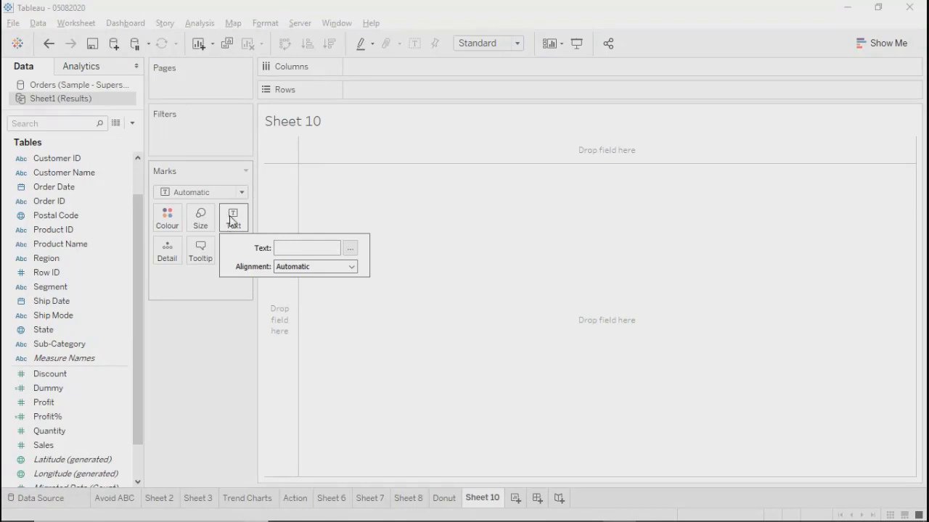
click(394, 221)
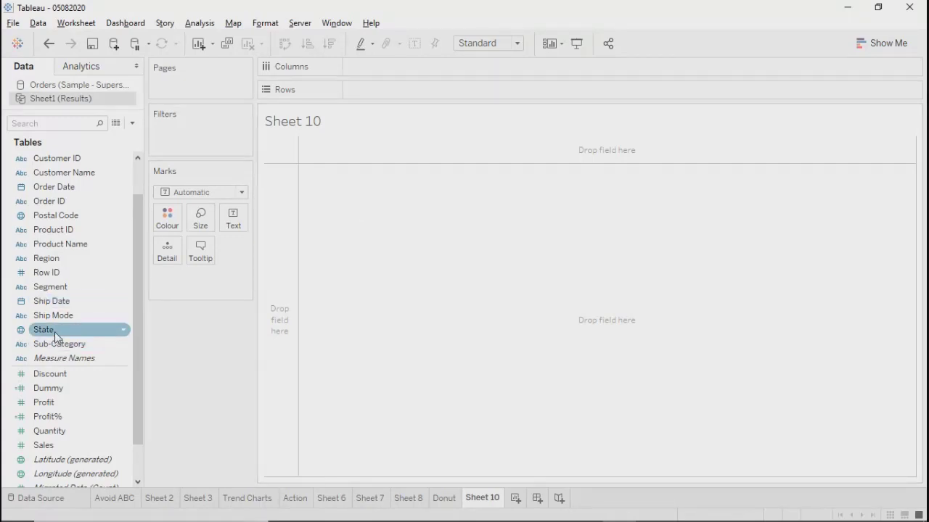
Step: Label the marks in Sheet 10 with State, size them by SUM(Sales), and compare the sales of the largest states
drag(51, 315, 234, 222)
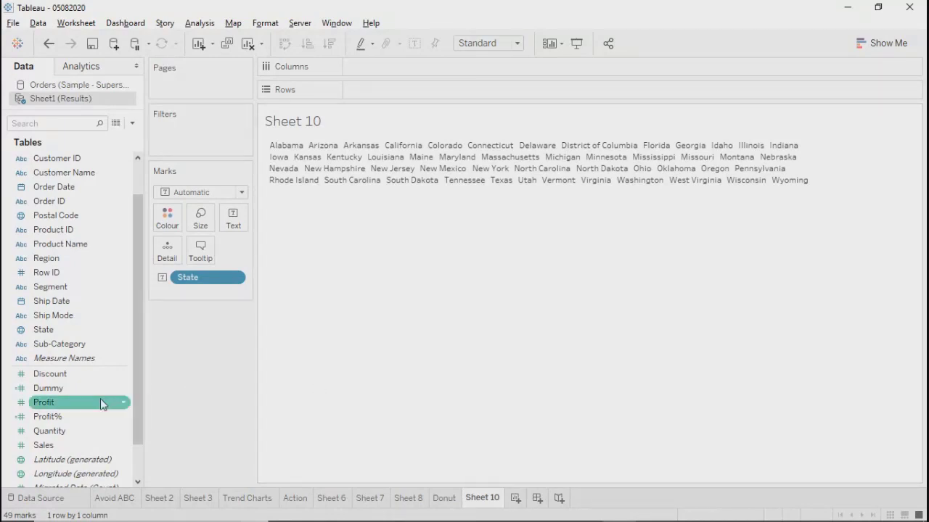
drag(45, 445, 201, 223)
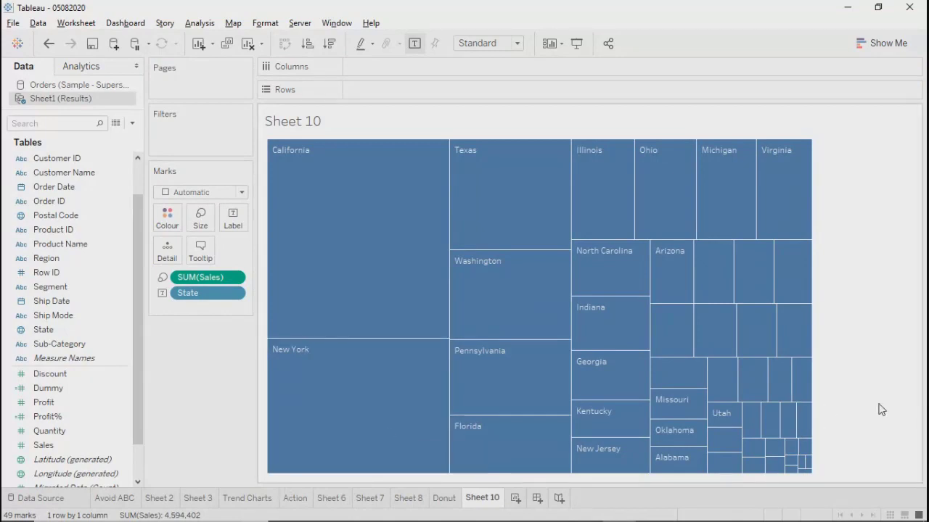
mouse_move(314, 220)
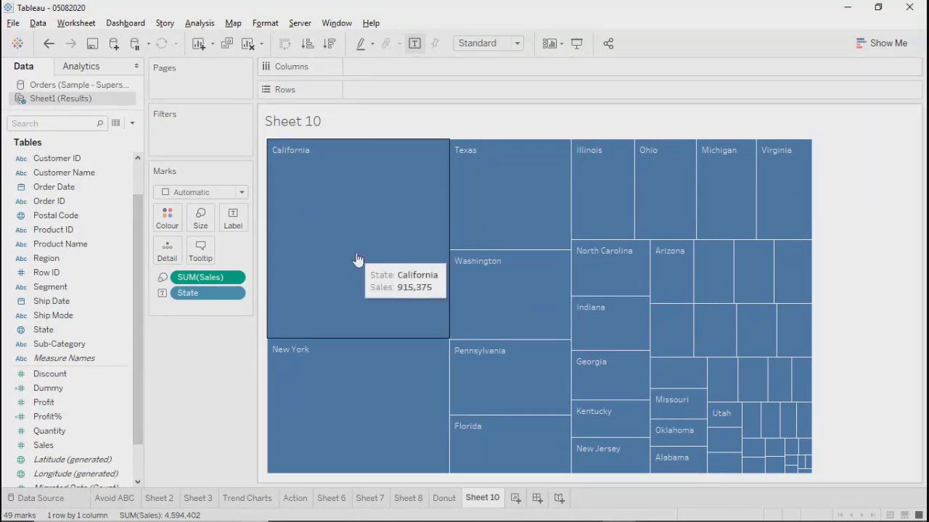
mouse_move(329, 398)
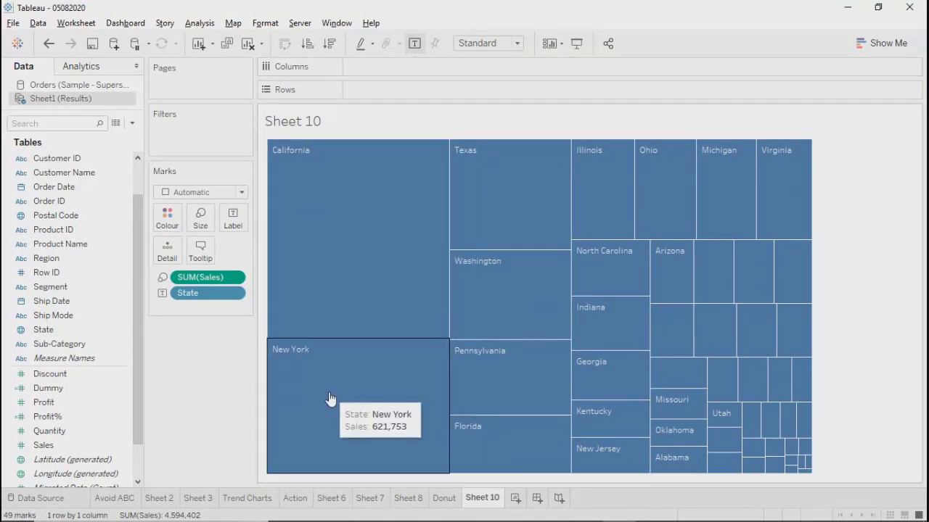
mouse_move(522, 214)
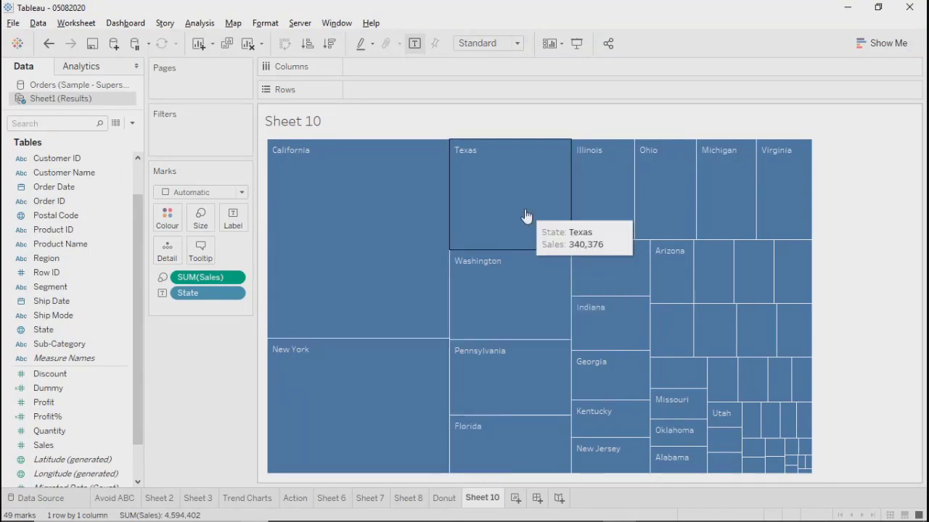
mouse_move(480, 309)
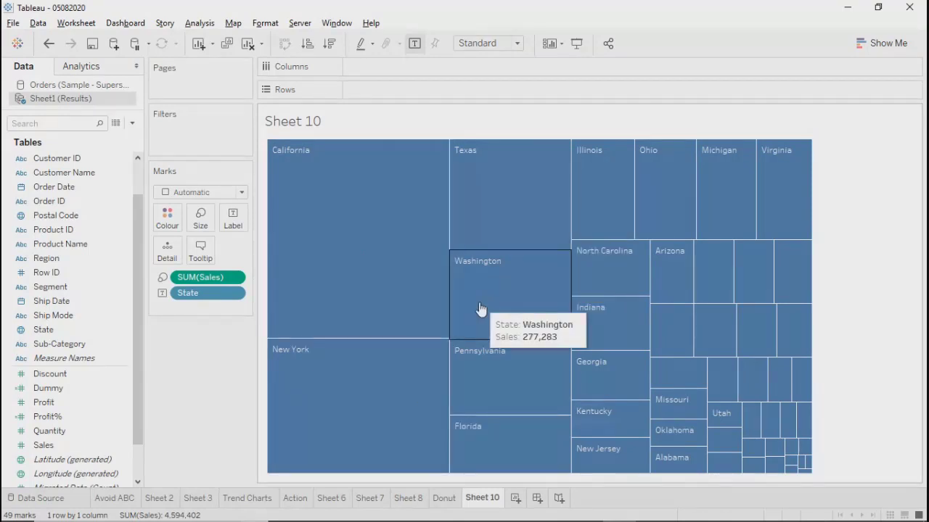
mouse_move(713, 167)
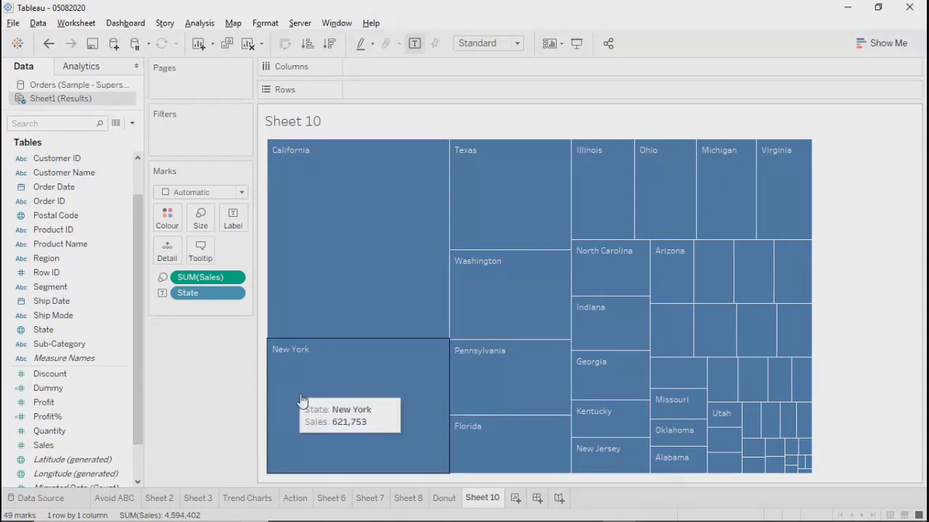
mouse_move(272, 356)
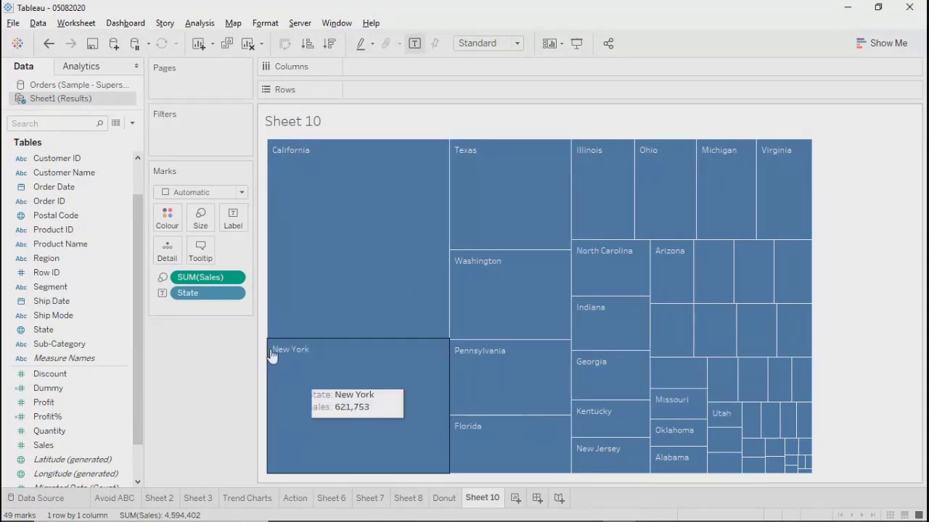
Step: Change the mark type from the treemap squares to Text so the states form a word cloud
click(197, 194)
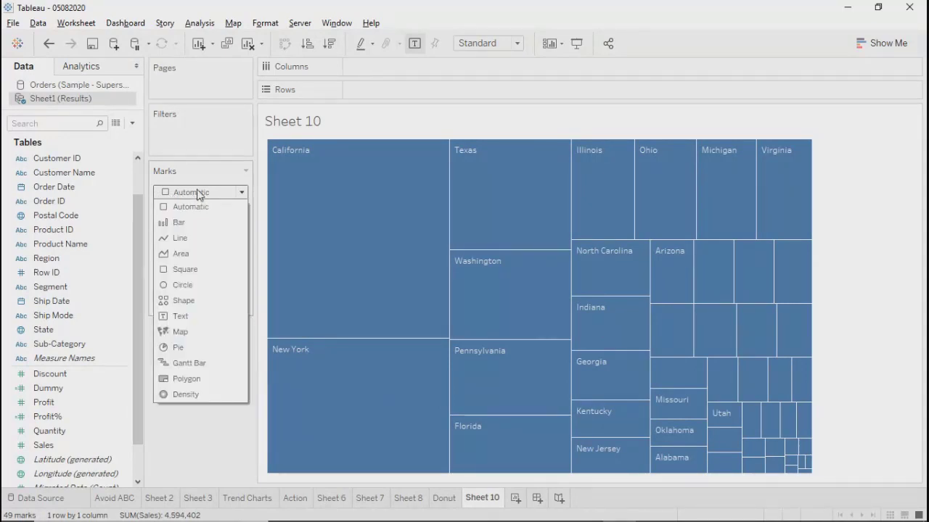
click(180, 318)
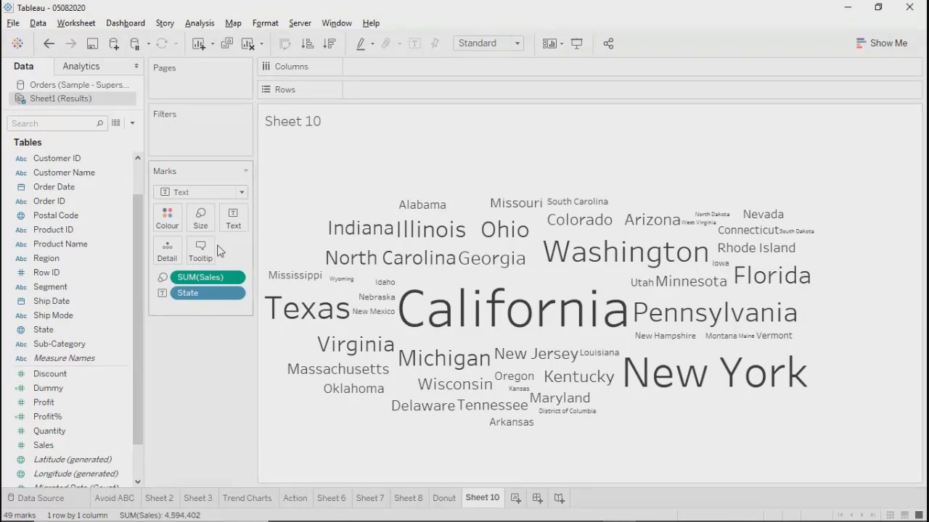
click(876, 42)
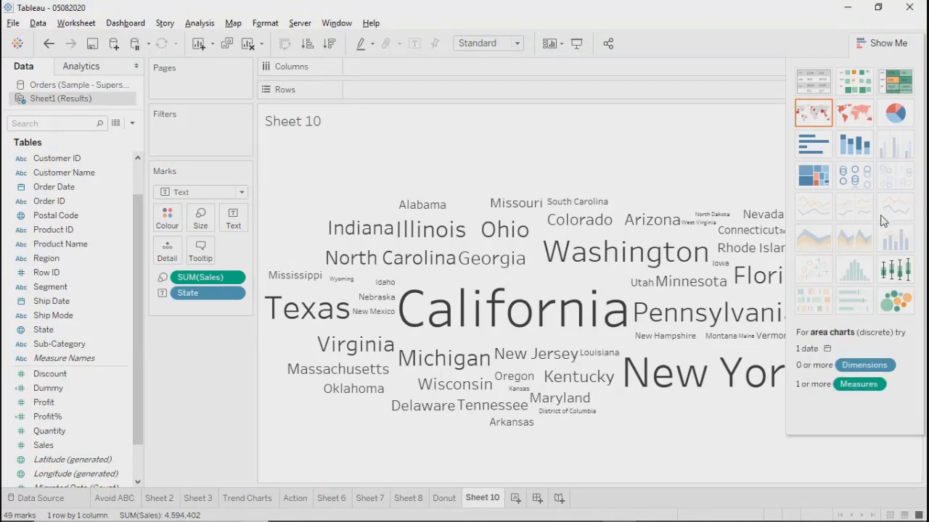
click(203, 192)
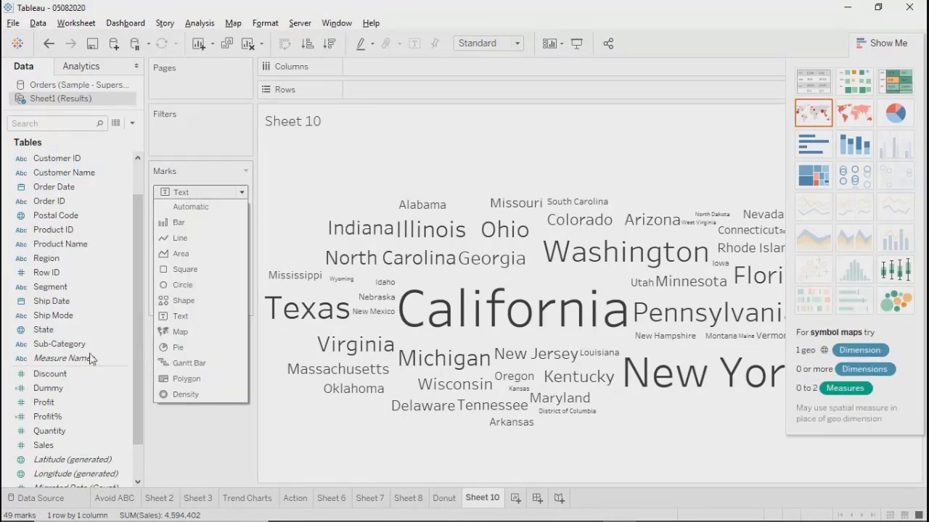
click(219, 442)
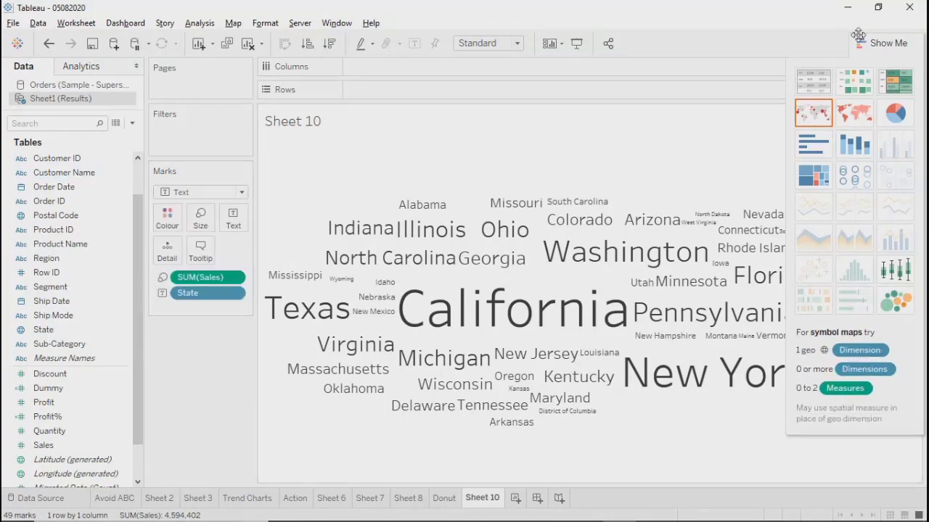
click(879, 42)
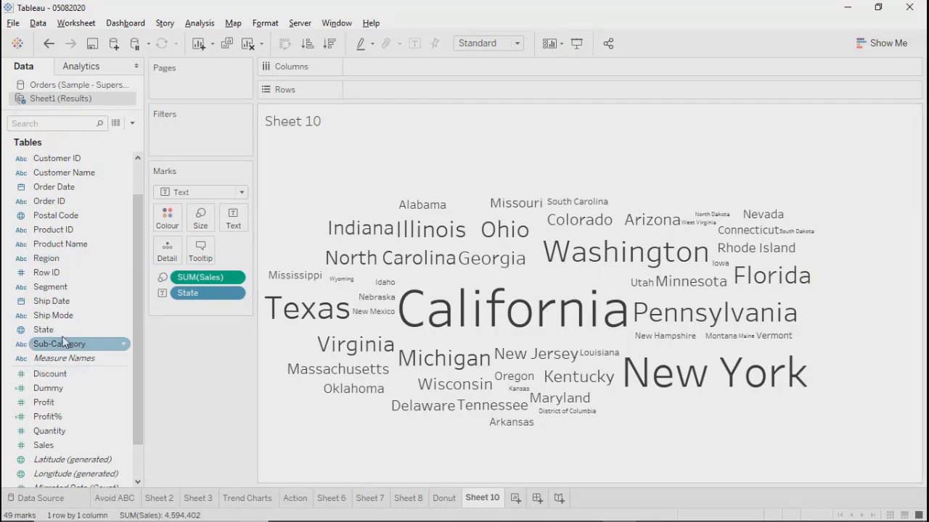
Step: Colour the word cloud by State and hide the State colour legend
drag(43, 334, 166, 225)
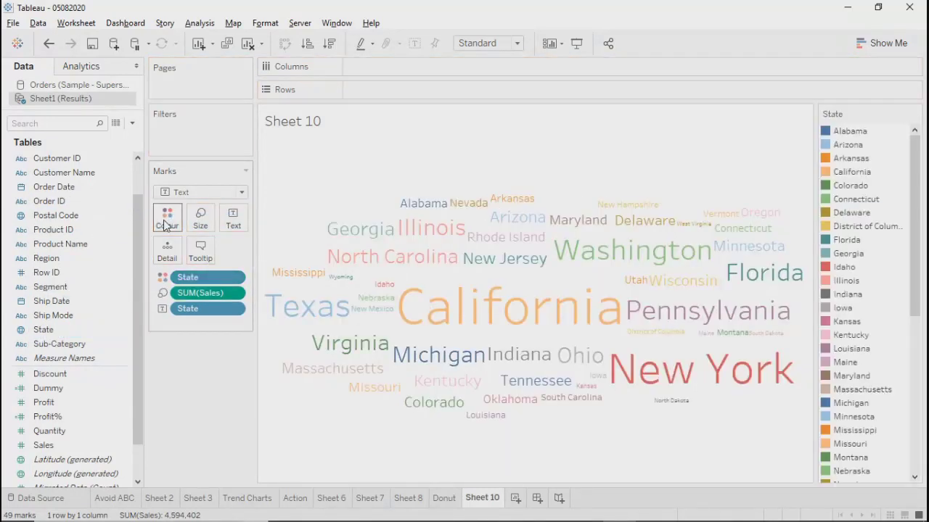
click(914, 118)
click(835, 235)
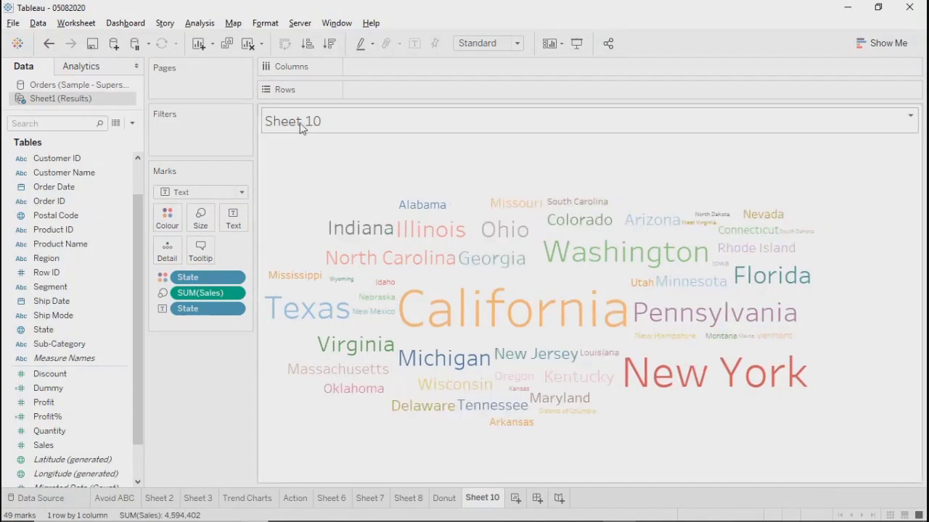
Step: Format the worksheet's default shading to a near-black grey behind the word cloud
right_click(292, 157)
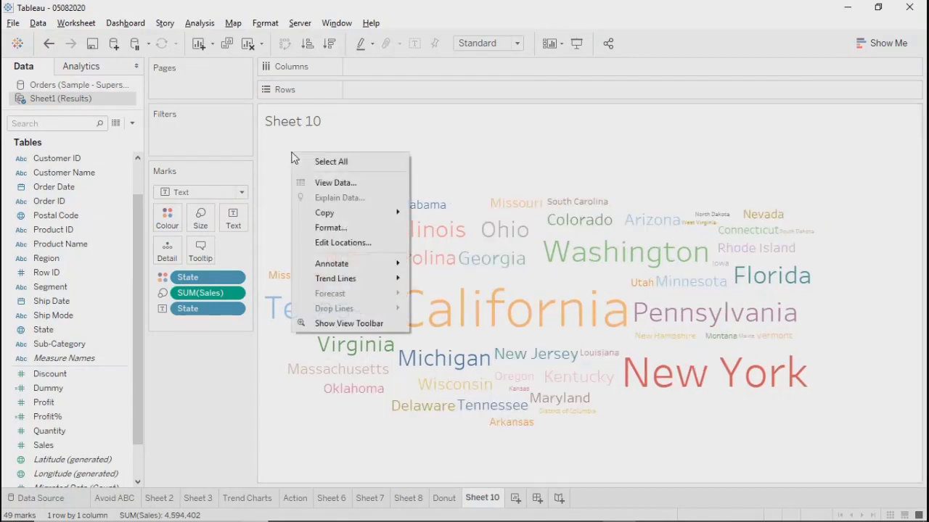
click(319, 227)
click(52, 89)
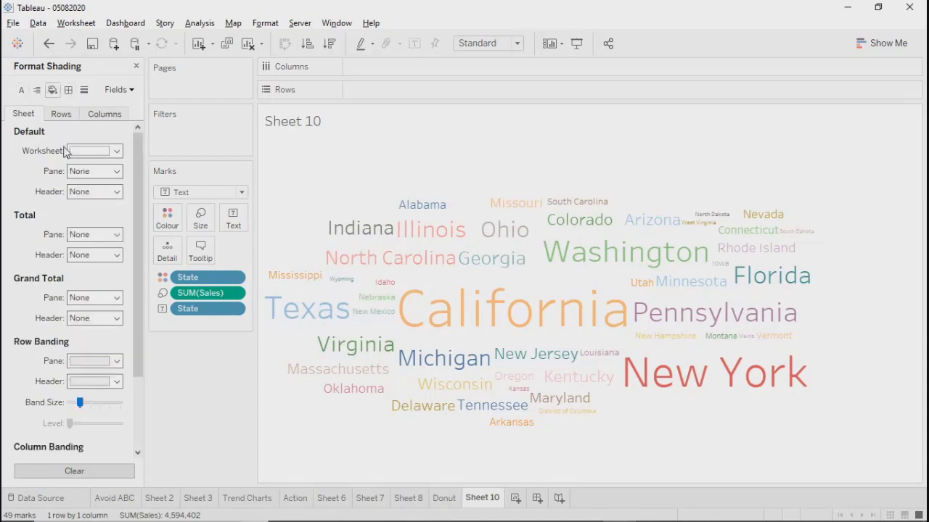
click(77, 152)
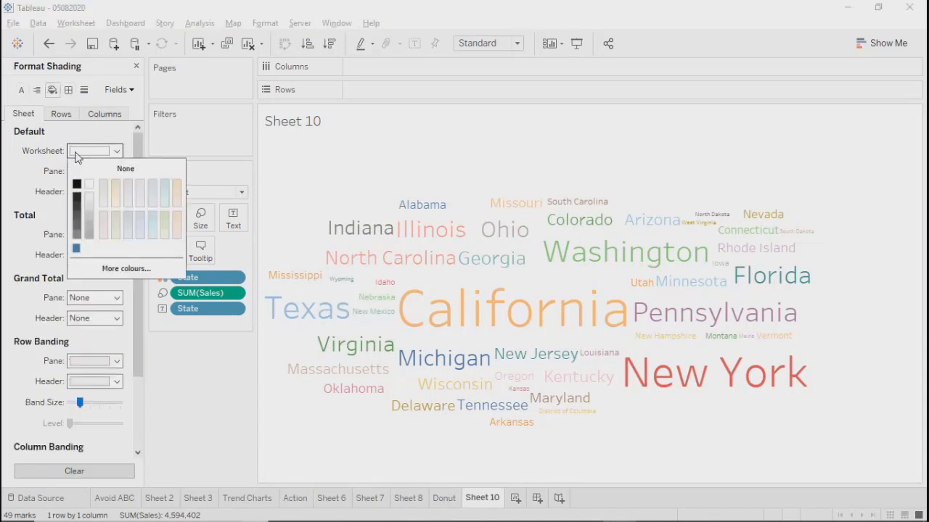
click(77, 231)
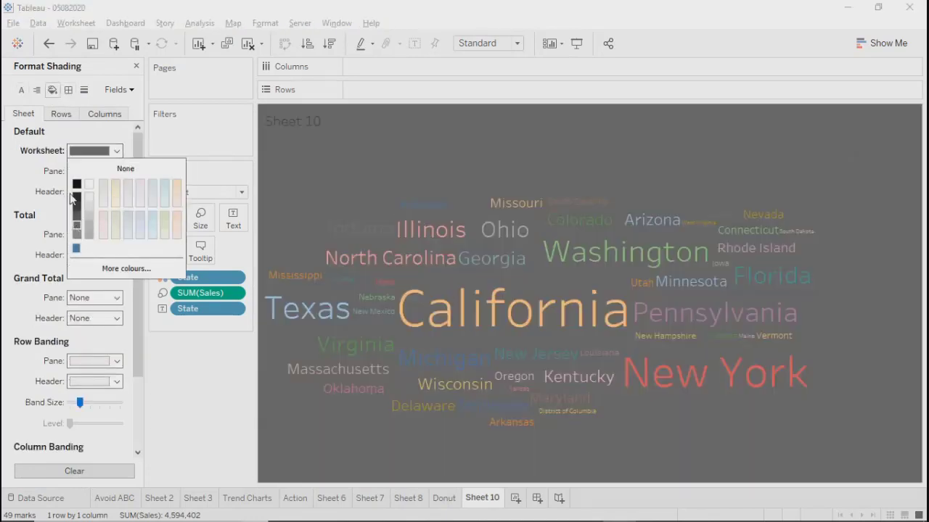
click(77, 199)
click(75, 196)
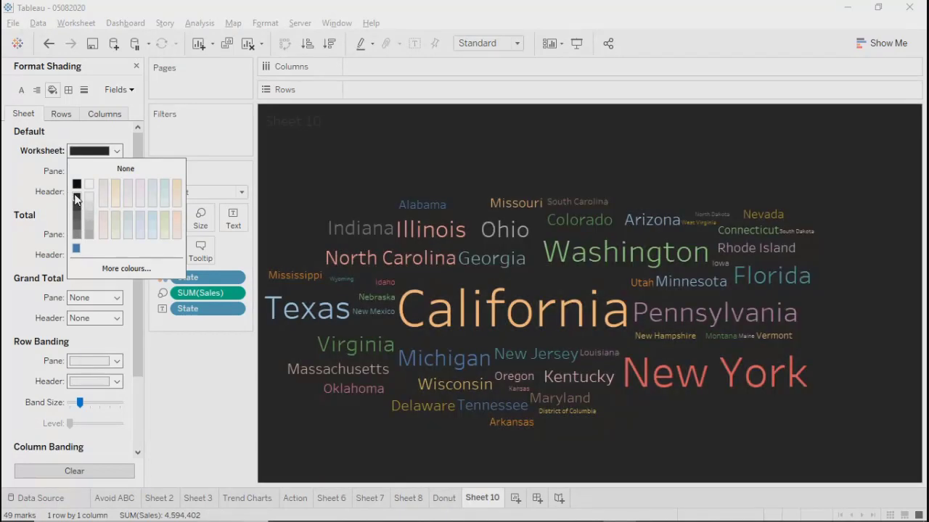
Step: View the word cloud in presentation mode, inspect the sales of the larger states, and return to the worksheet editor
key(alt+Tab)
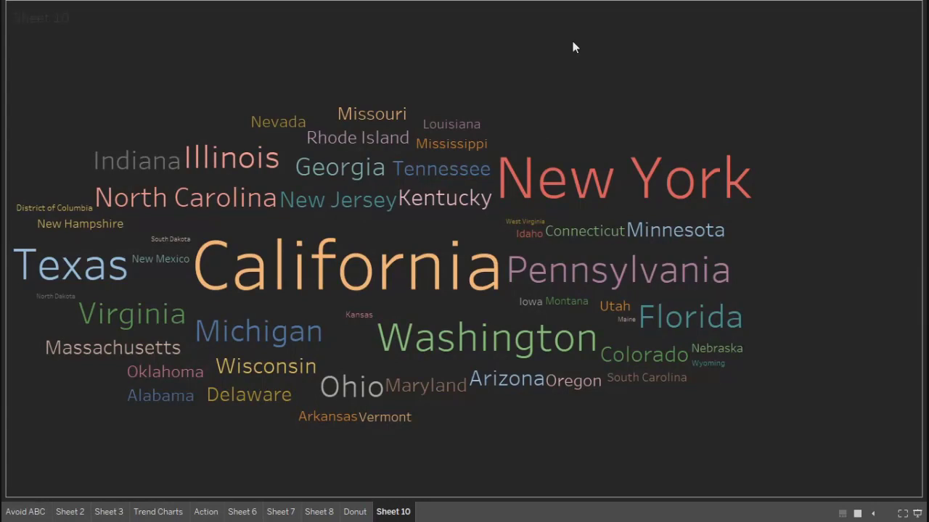
mouse_move(355, 284)
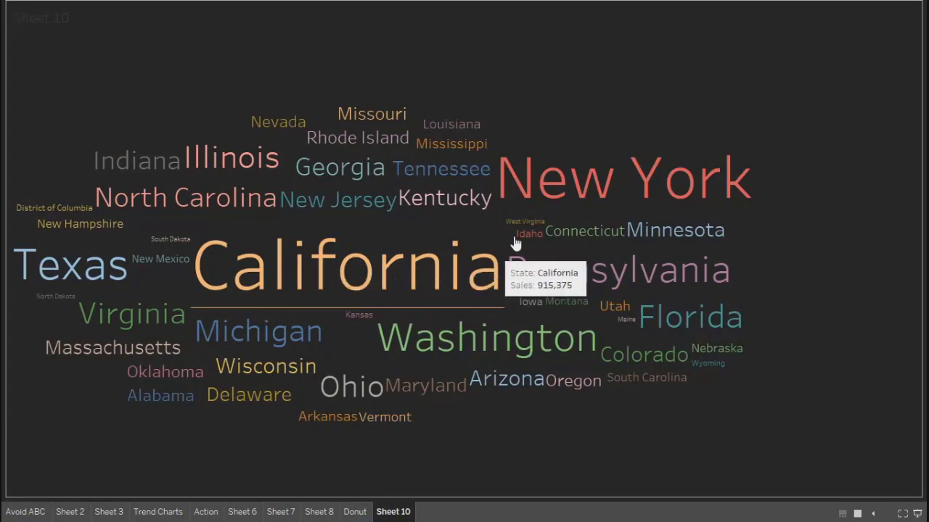
mouse_move(593, 186)
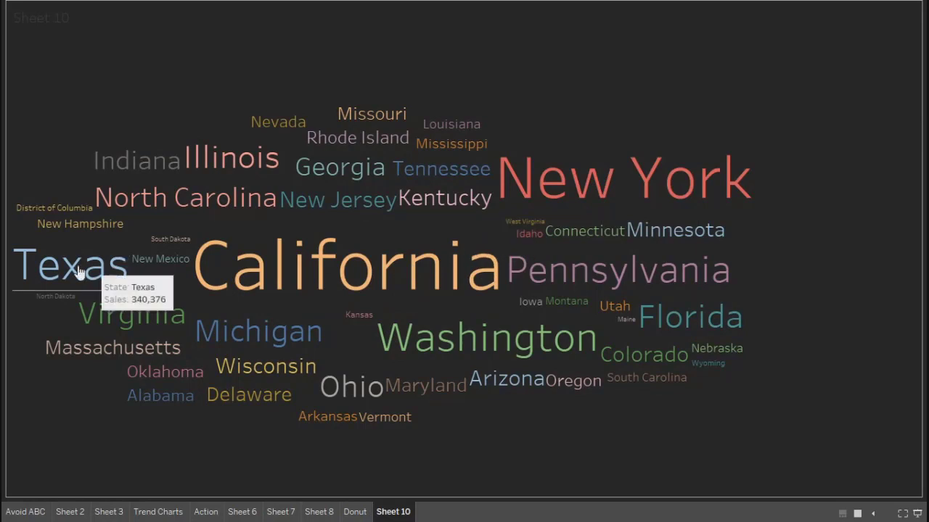
mouse_move(426, 320)
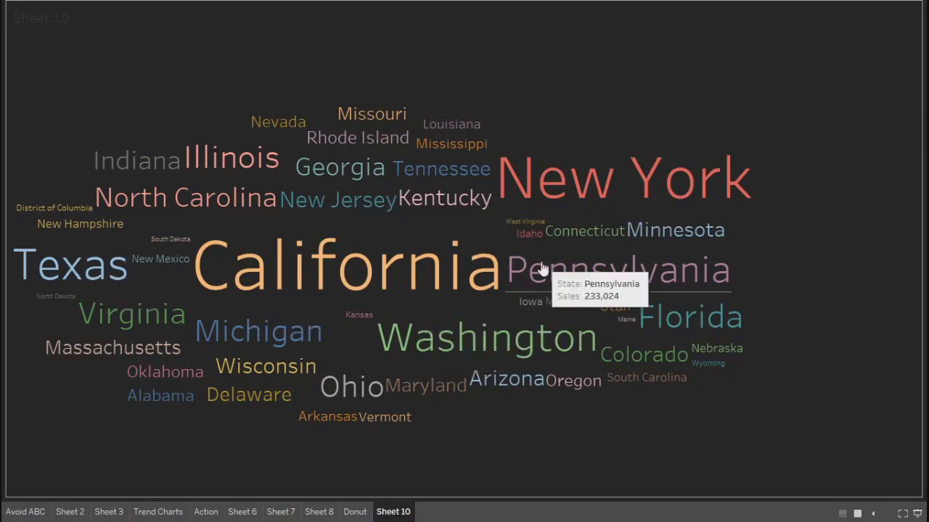
mouse_move(694, 322)
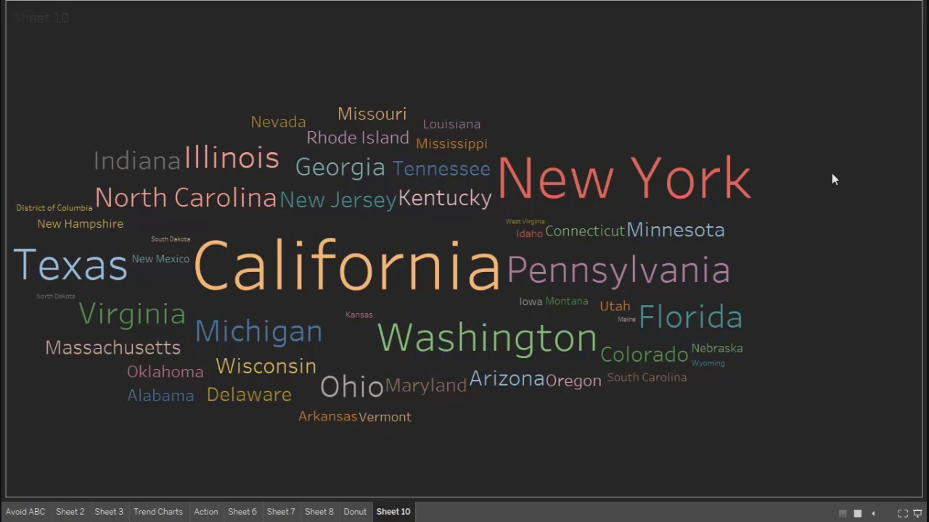
key(Escape)
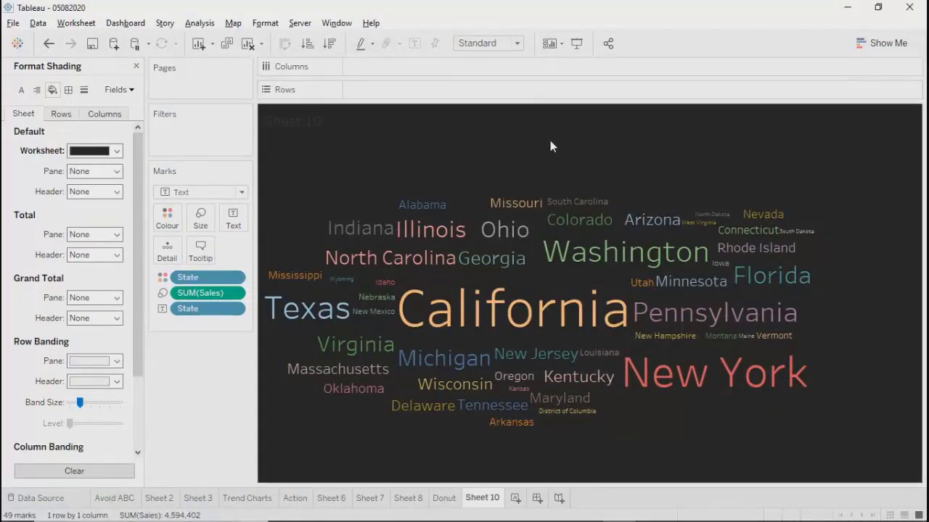
Step: Rename Sheet 10 as Word Cloud and close the shading format settings
double_click(481, 498)
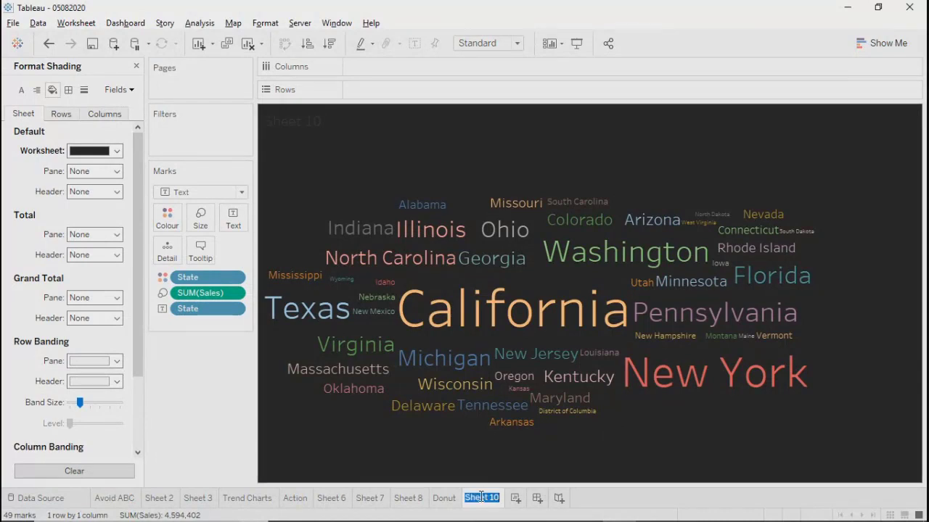
text(Word Cloud)
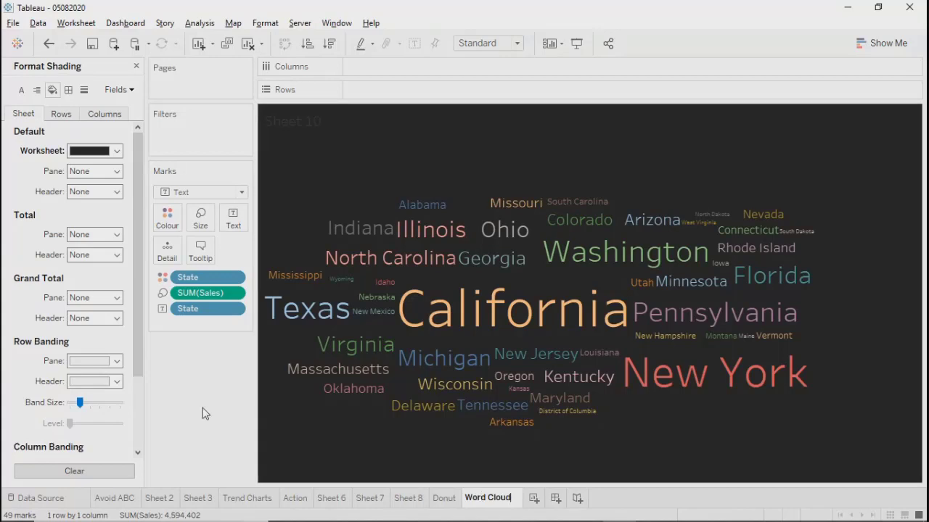
key(Return)
mouse_move(476, 499)
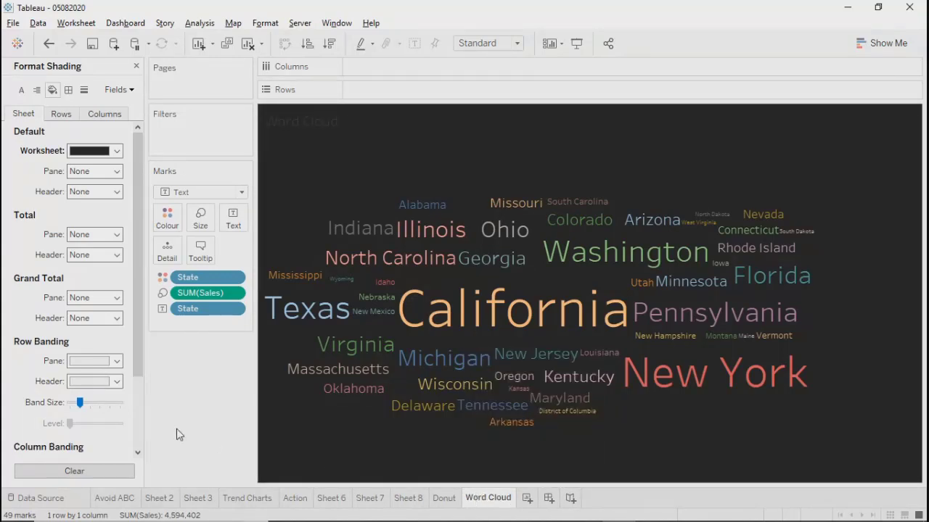
click(136, 66)
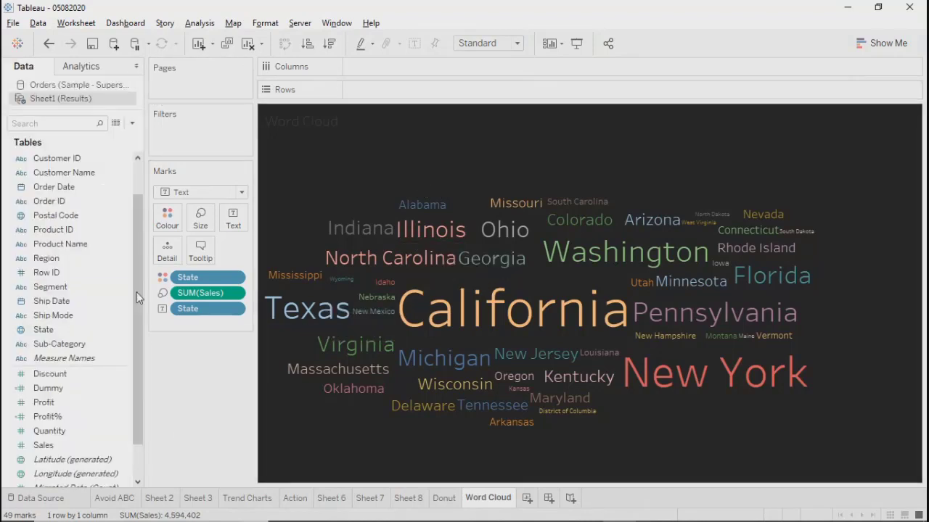
Step: Add a new worksheet after Word Cloud and place State as the text of its marks
drag(140, 420, 122, 310)
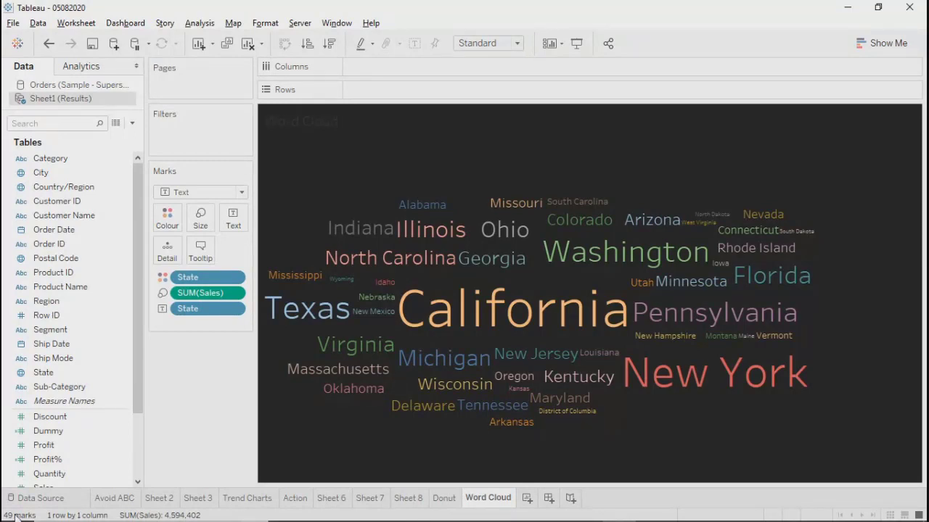
mouse_move(796, 383)
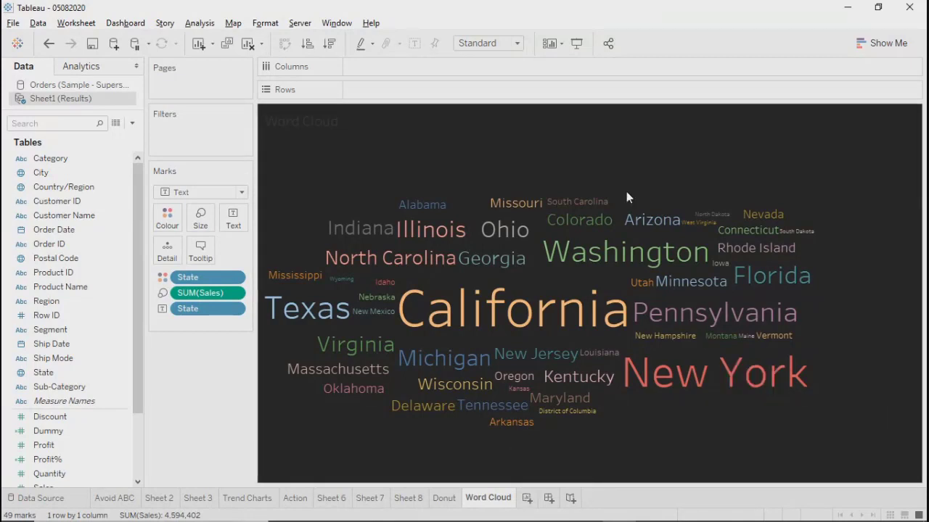
click(528, 499)
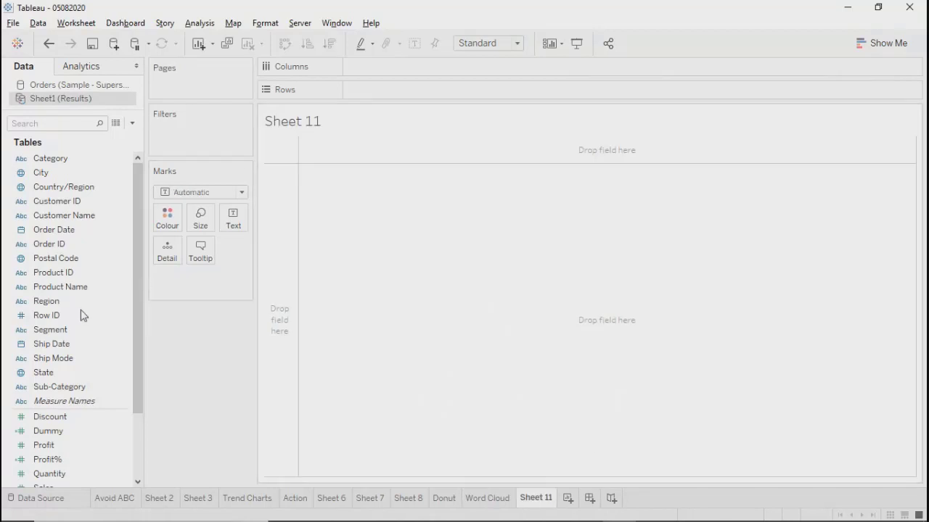
drag(42, 372, 230, 218)
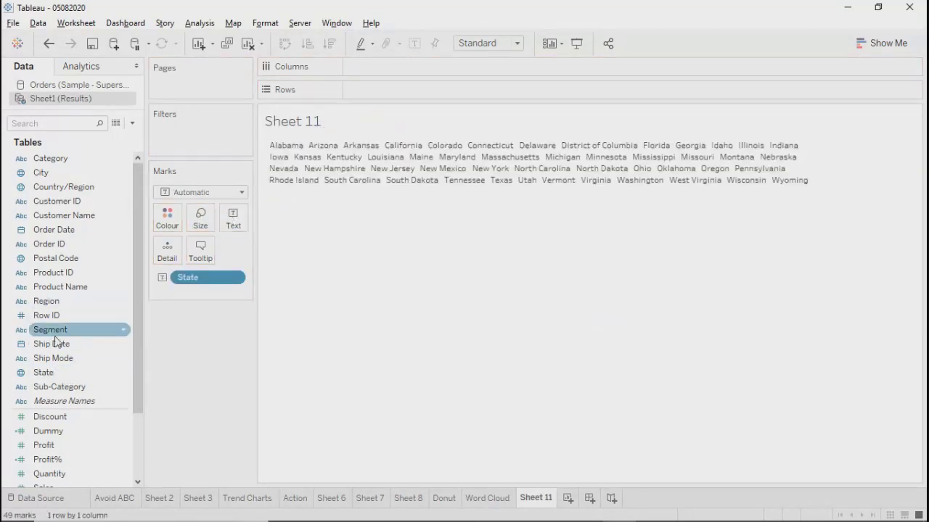
Step: Size the State marks by Sales, change their mark type to Circle, and colour them by State
drag(49, 437, 203, 218)
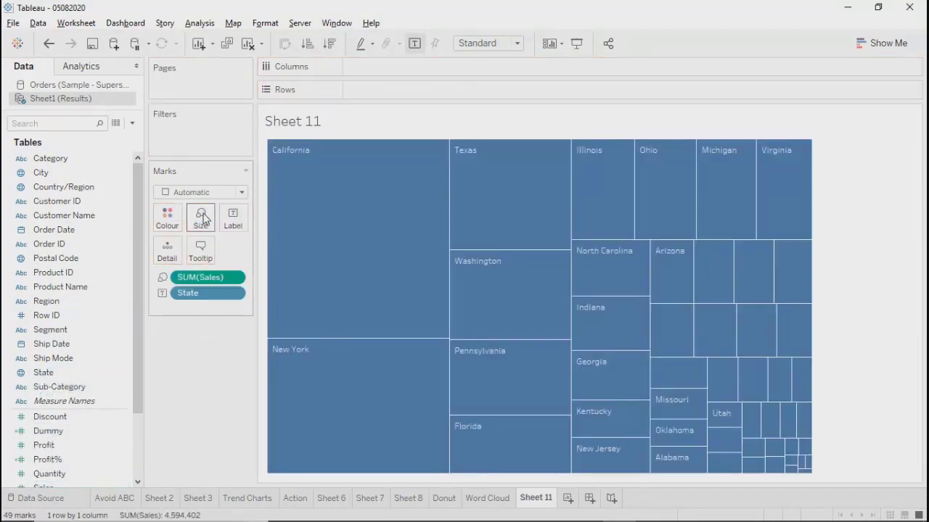
click(203, 192)
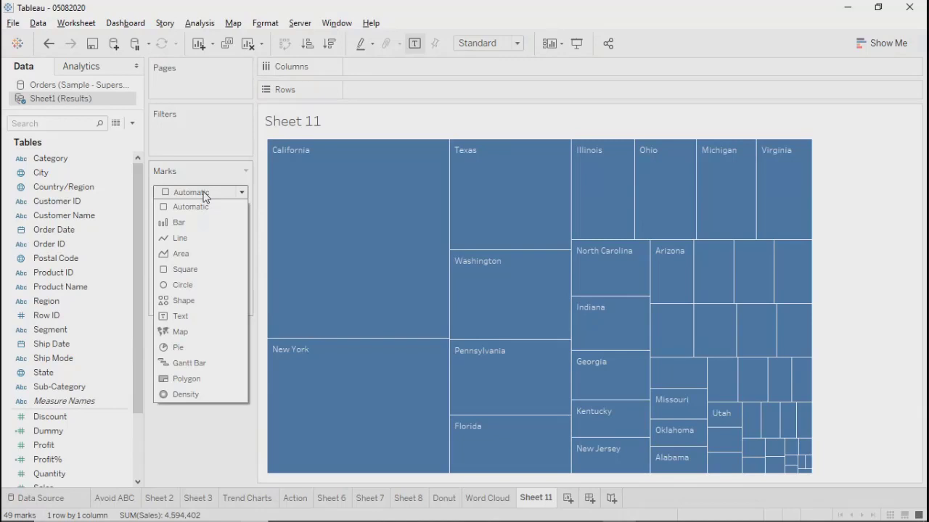
click(181, 285)
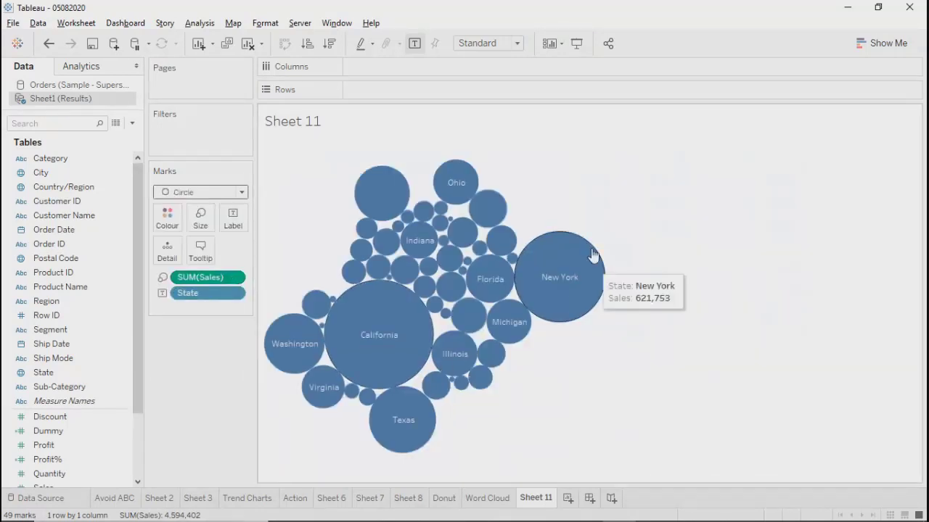
drag(43, 372, 166, 221)
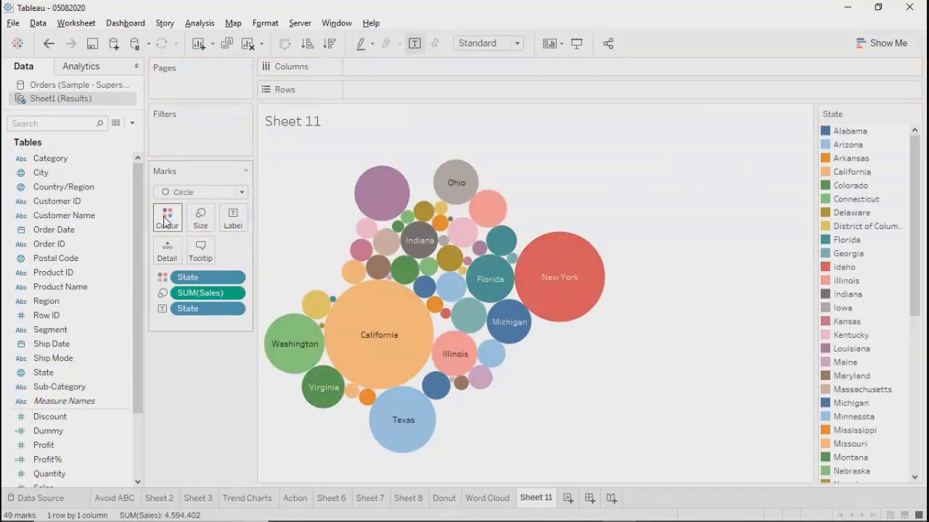
Step: Try the Text mark type on the coloured State marks and switch them back to Circle
click(232, 192)
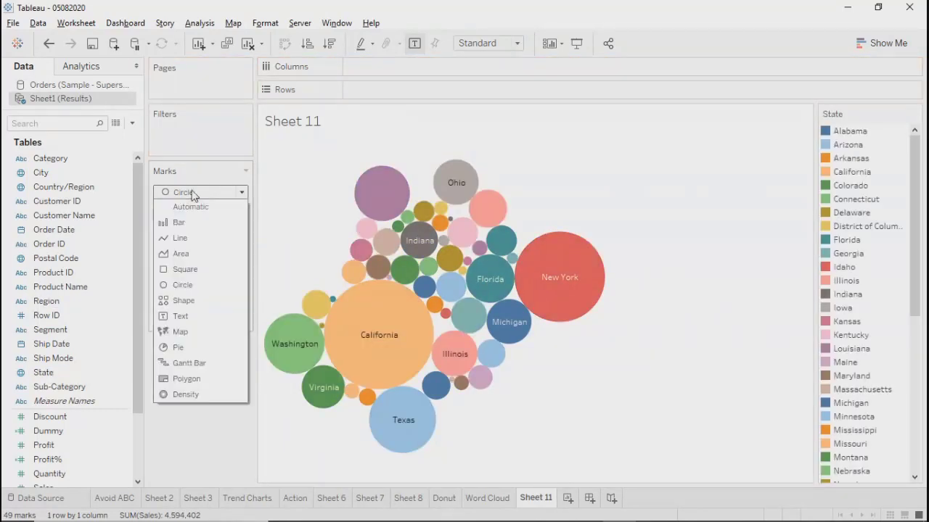
click(183, 317)
click(205, 193)
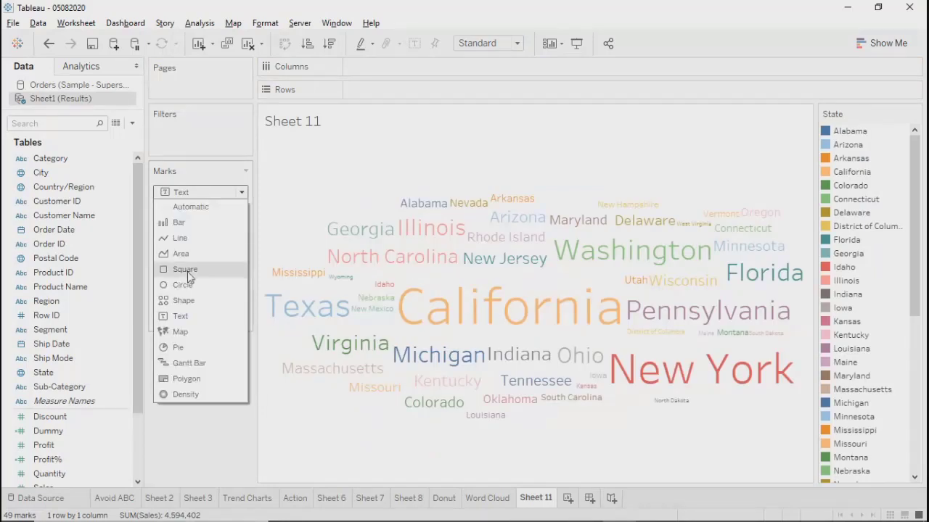
click(183, 284)
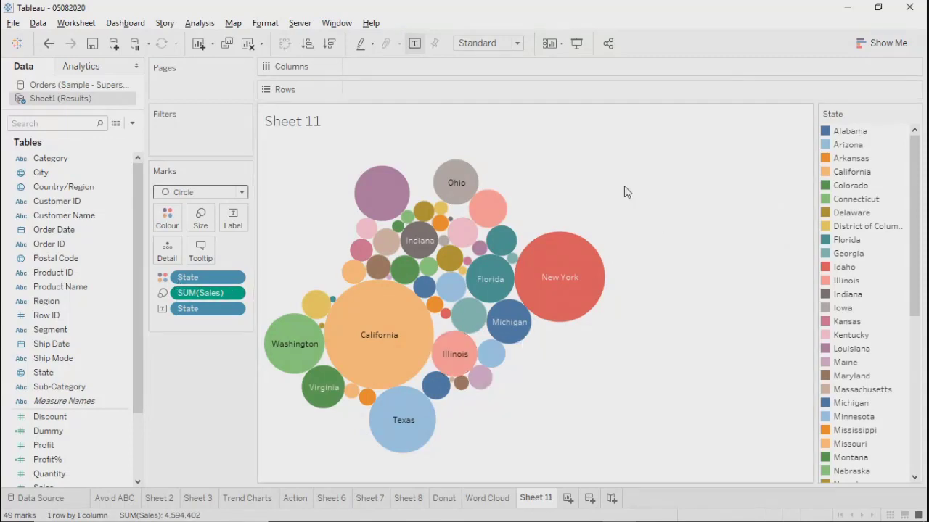
Step: View the suggested chart types for the state bubbles and close the suggestions
mouse_move(479, 317)
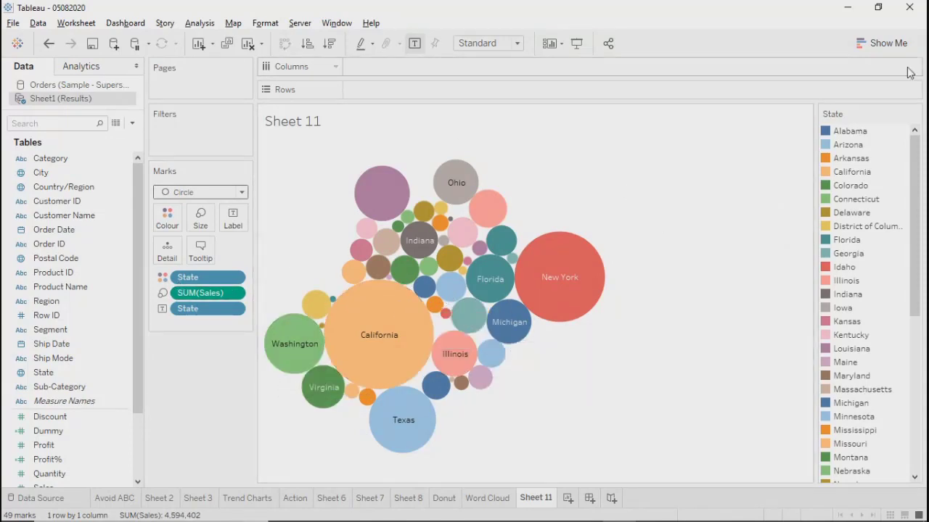
click(890, 42)
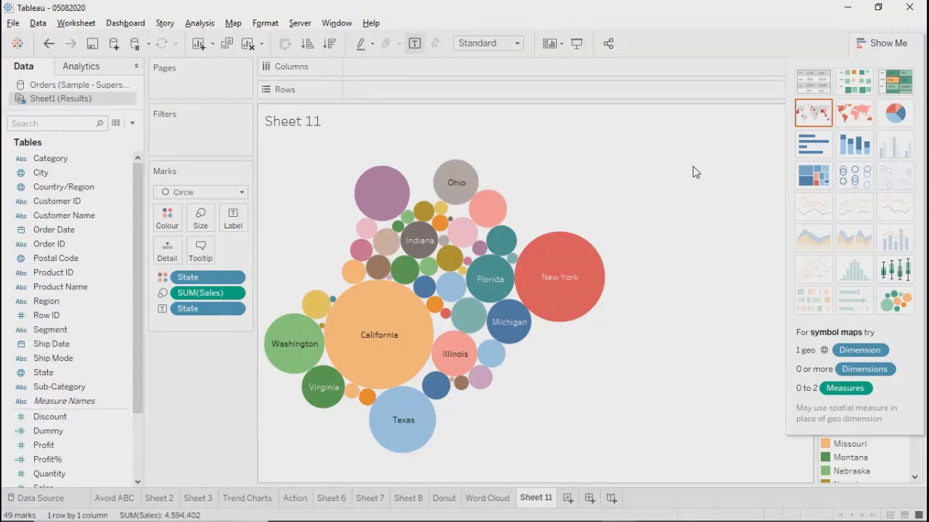
click(879, 42)
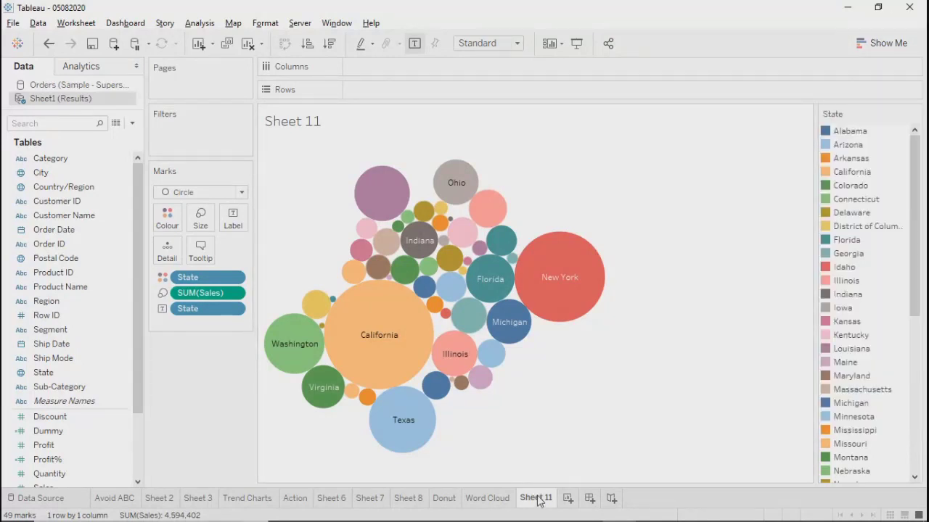
Step: Rename Sheet 11 as Bubble Chart
double_click(536, 498)
text(Bubl)
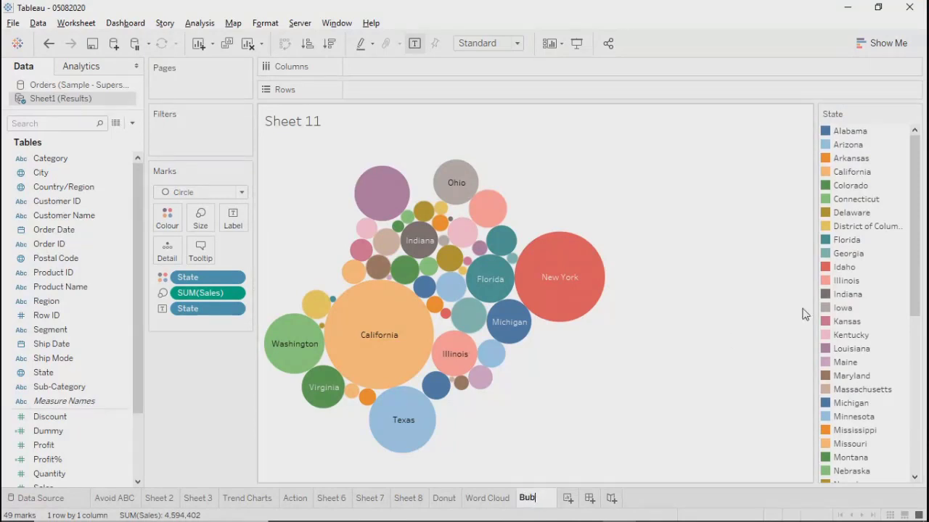
text(ble char)
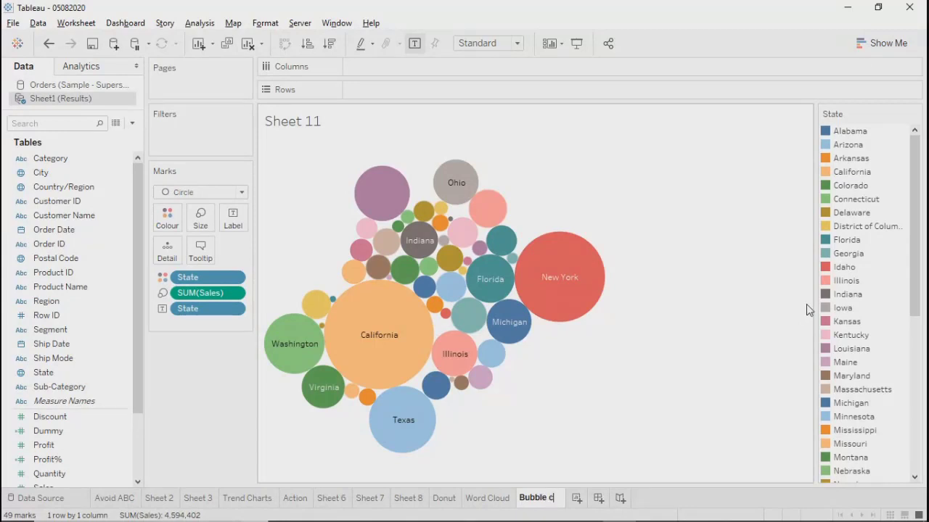
key(BackSpace)
key(BackSpace)
key(BackSpace)
key(BackSpace)
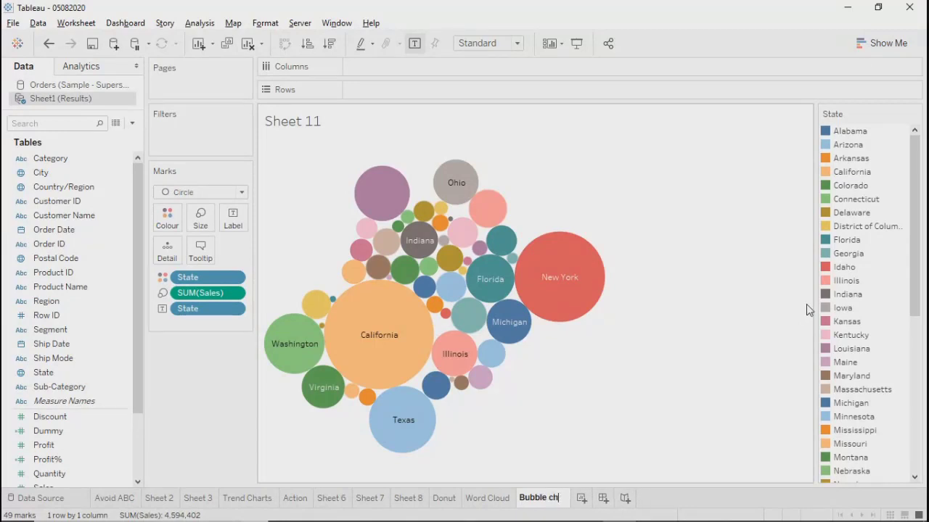
text(Chart)
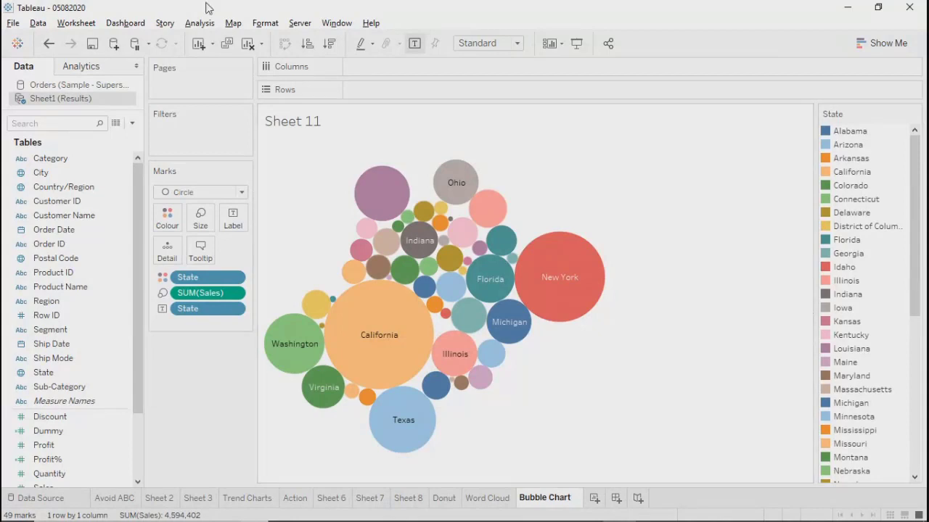
click(567, 449)
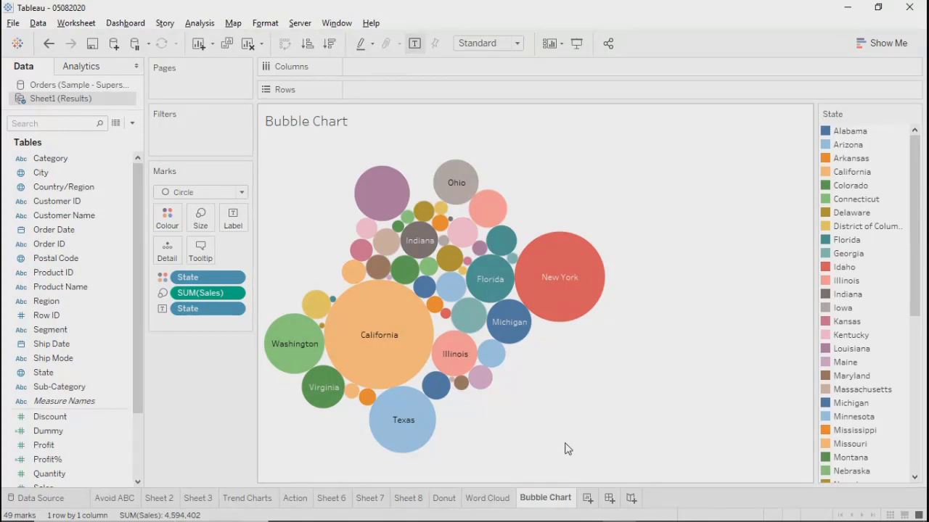
Step: Review the suggested chart types again and look through the Word Cloud and Donut sheets before returning to Bubble Chart
click(877, 40)
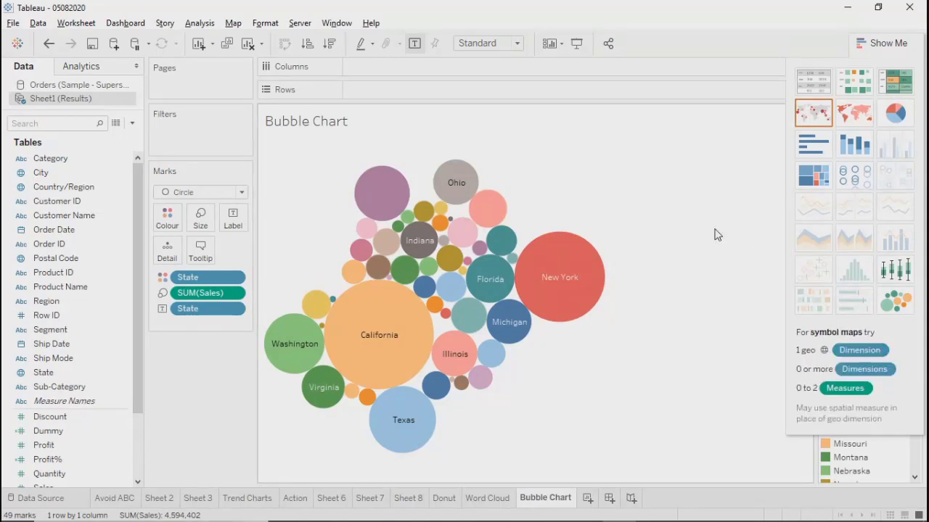
click(881, 42)
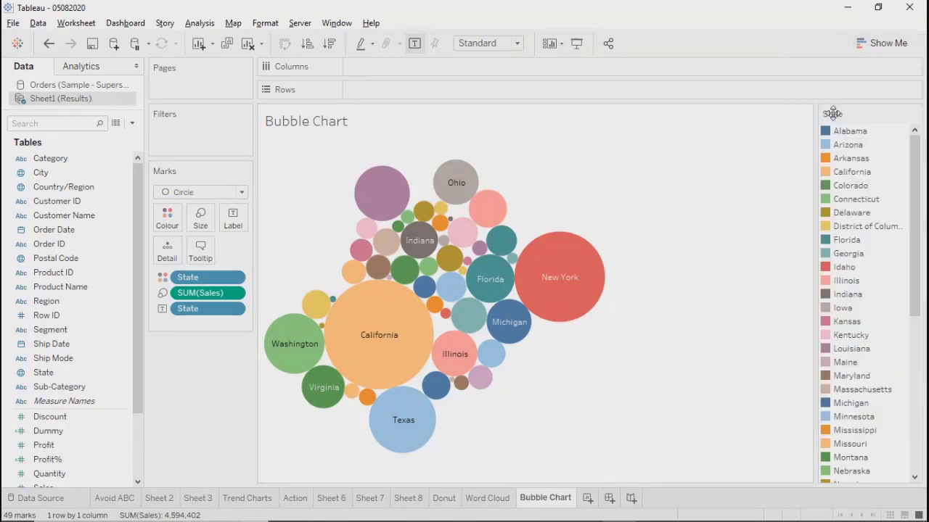
click(479, 502)
click(549, 501)
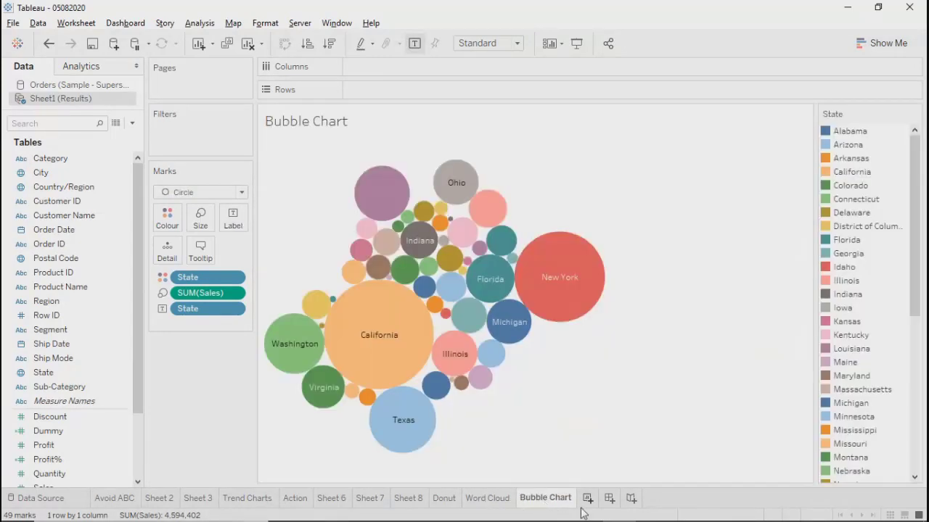
click(490, 500)
click(444, 500)
click(544, 501)
Step: Add a new worksheet after Bubble Chart and start a new calculated field
click(588, 498)
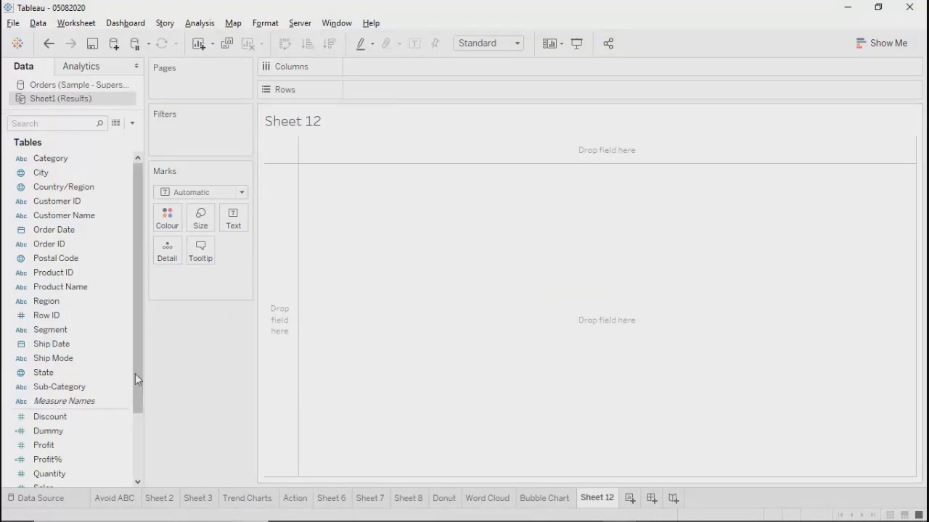
scroll(135, 373, down, 3)
click(47, 362)
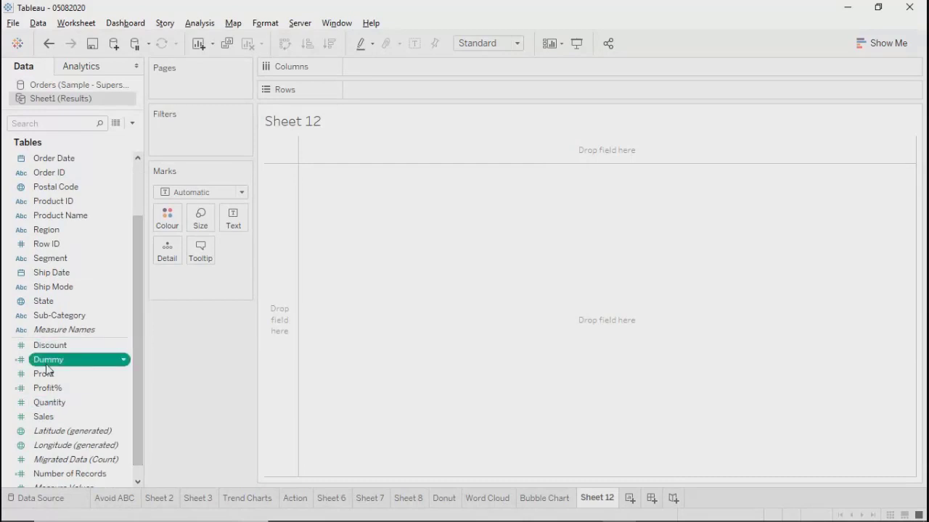
click(132, 124)
click(120, 137)
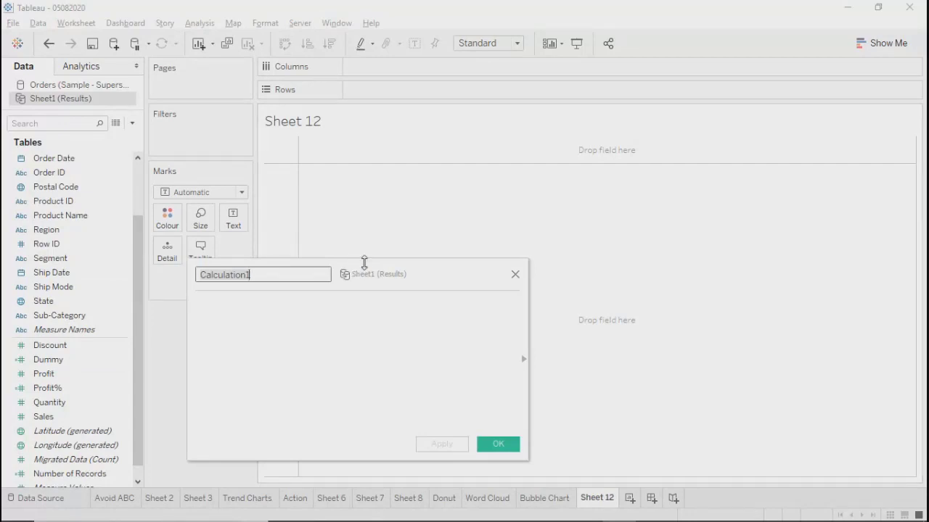
Step: Move the calculation editor higher over the worksheet and resize it, leaving free space beside it for the function reference
drag(381, 266, 360, 160)
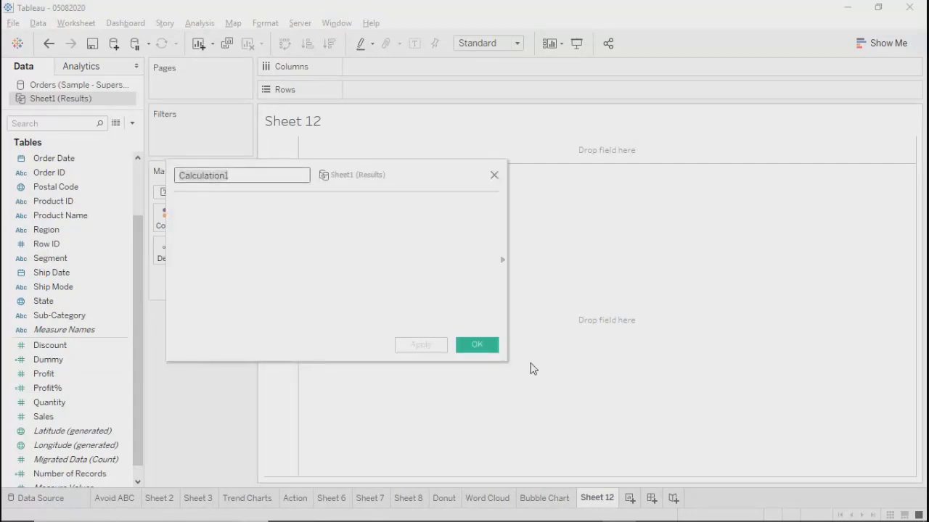
drag(508, 366, 848, 461)
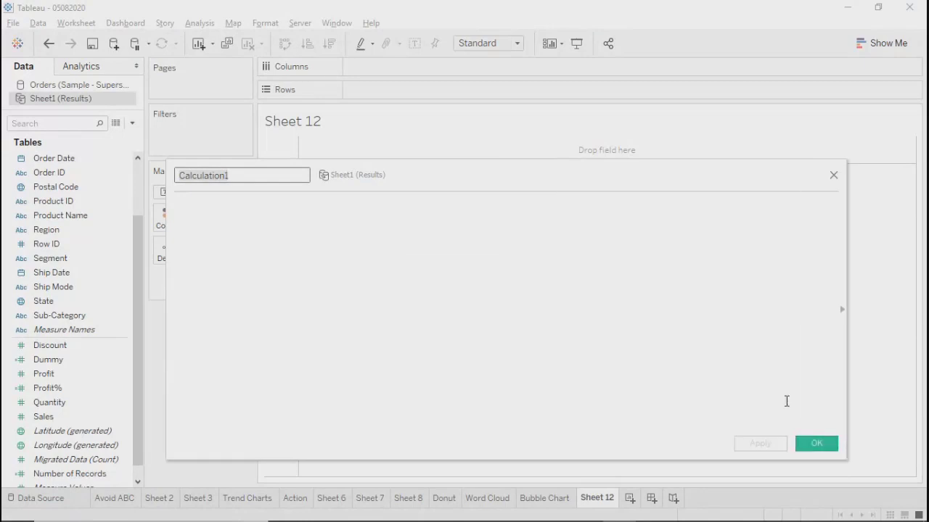
drag(418, 178, 369, 114)
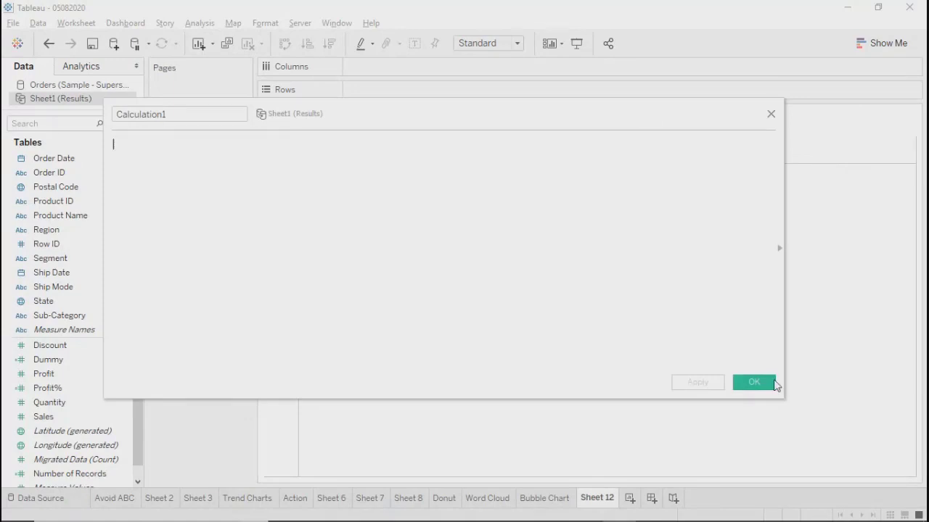
drag(782, 397, 528, 367)
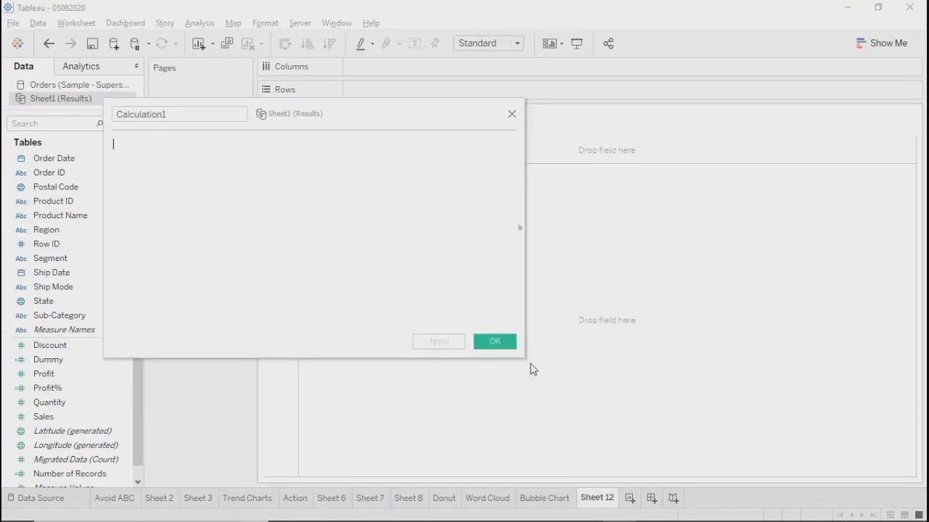
Step: Expand the function reference, browse all functions, view the ABS description, and look through the Number functions
click(517, 230)
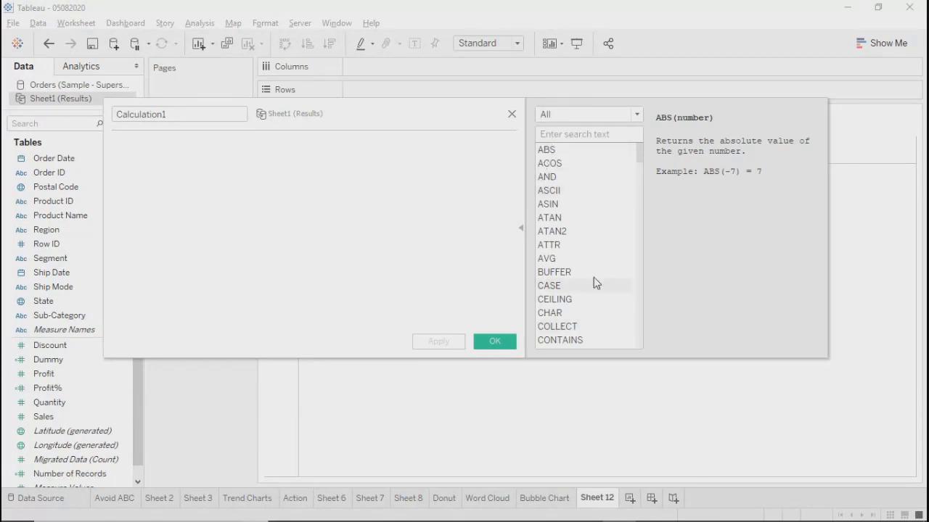
scroll(583, 325, down, 20)
scroll(584, 329, down, 15)
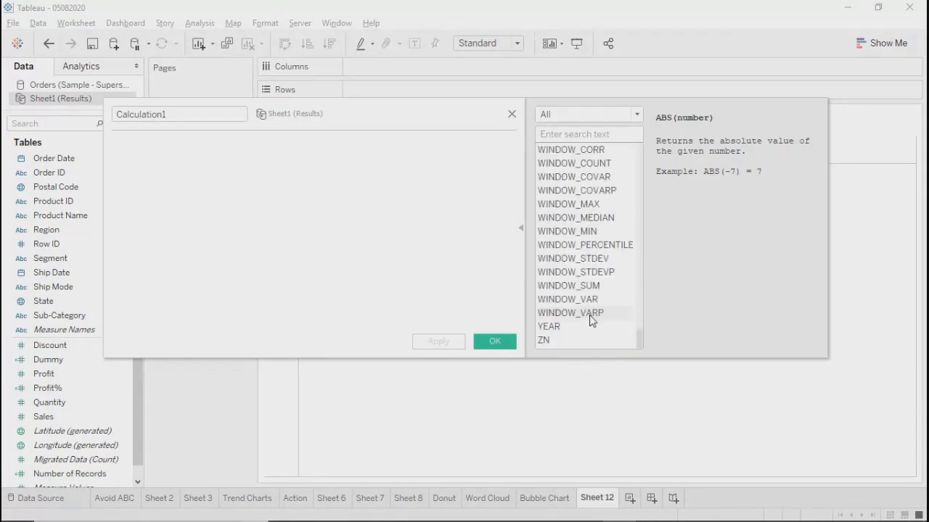
scroll(569, 319, up, 20)
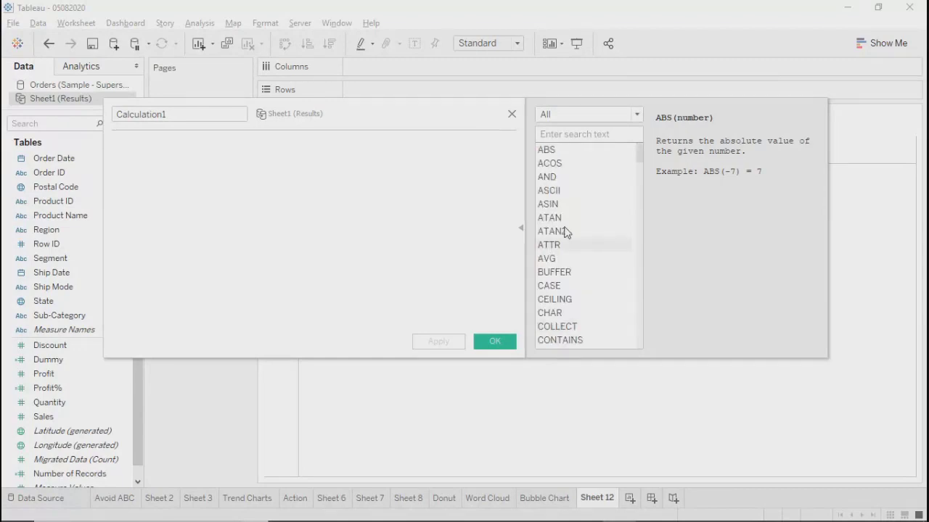
click(546, 152)
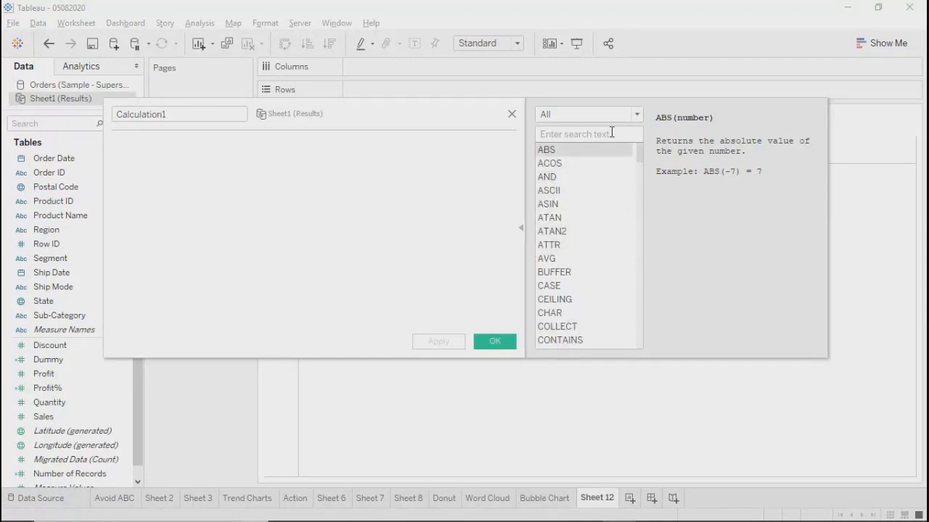
click(636, 114)
click(573, 143)
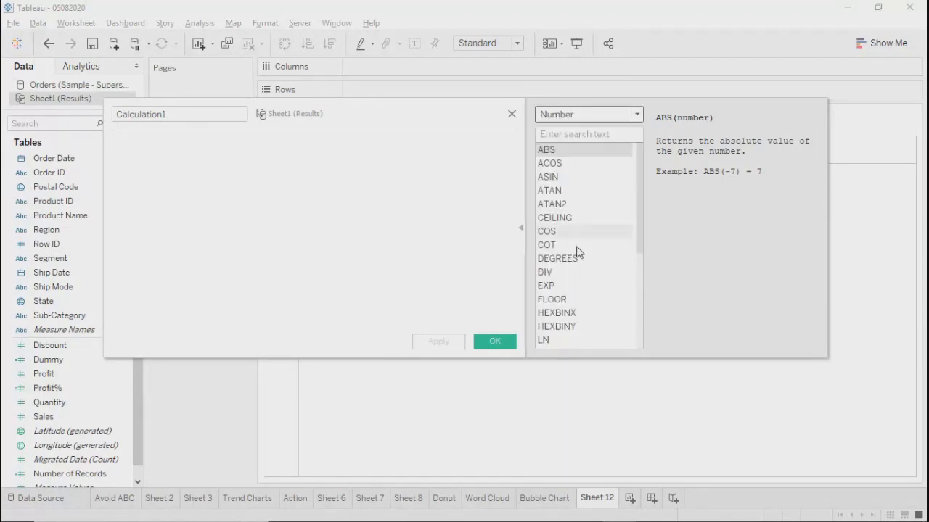
drag(640, 203, 618, 338)
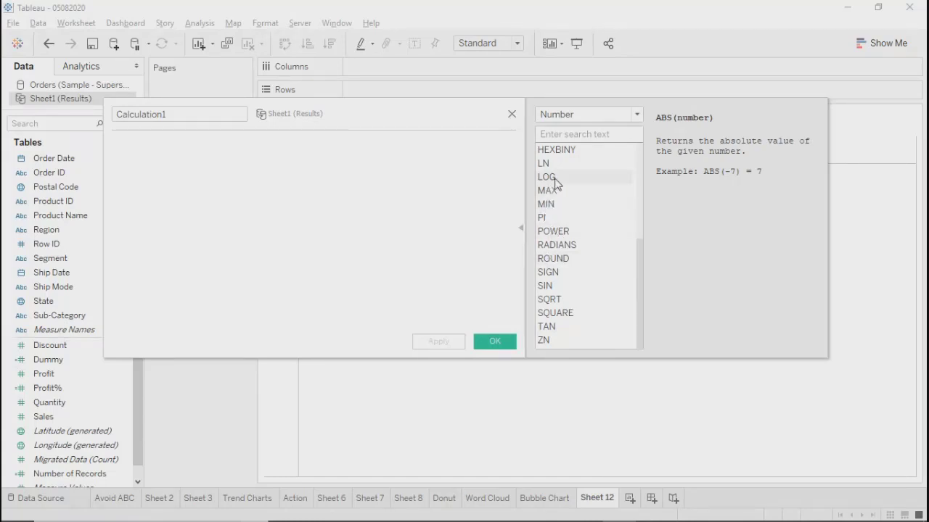
Step: Filter the function reference to String functions and view the descriptions of REGEXP_EXTRACT and REGEXP_REPLACE
click(636, 114)
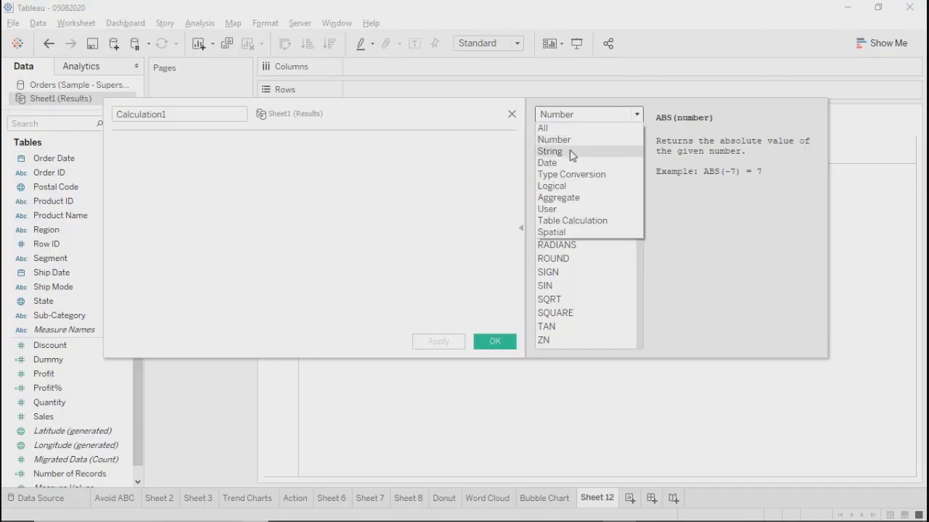
click(570, 152)
drag(638, 187, 637, 257)
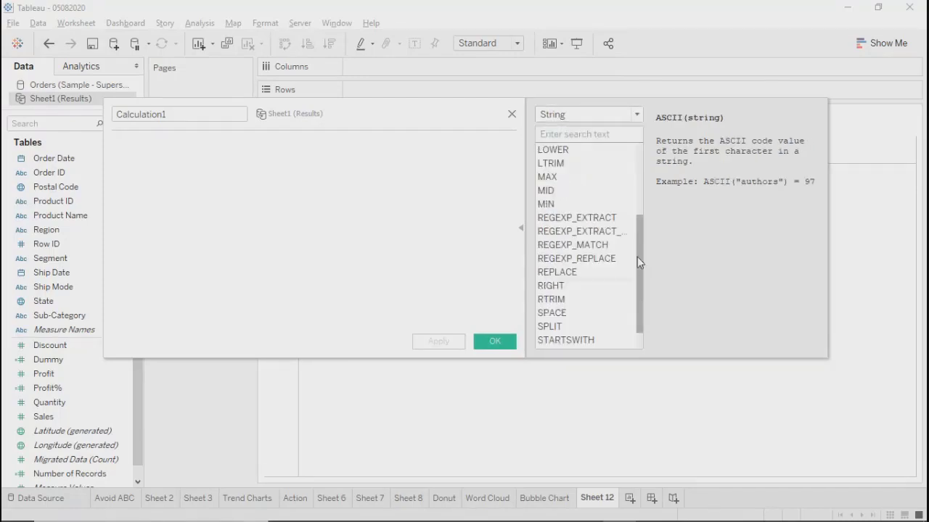
click(585, 220)
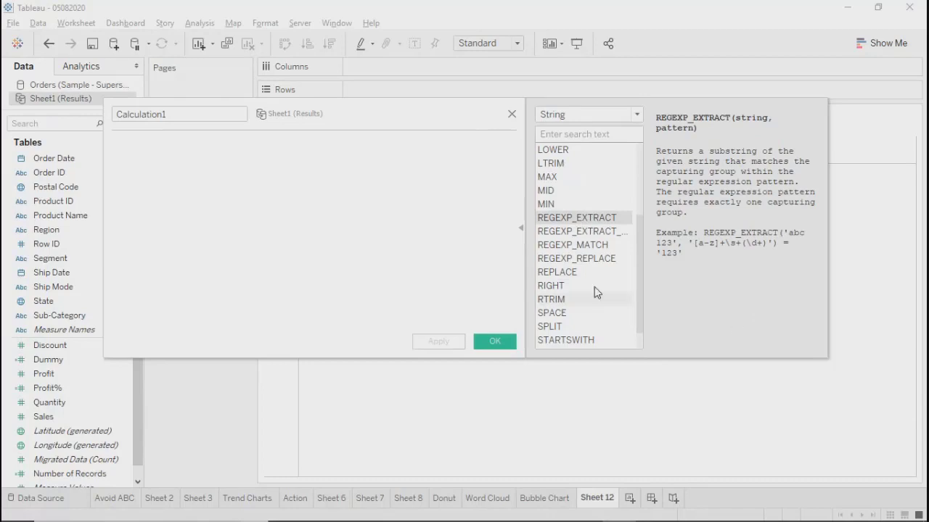
click(562, 259)
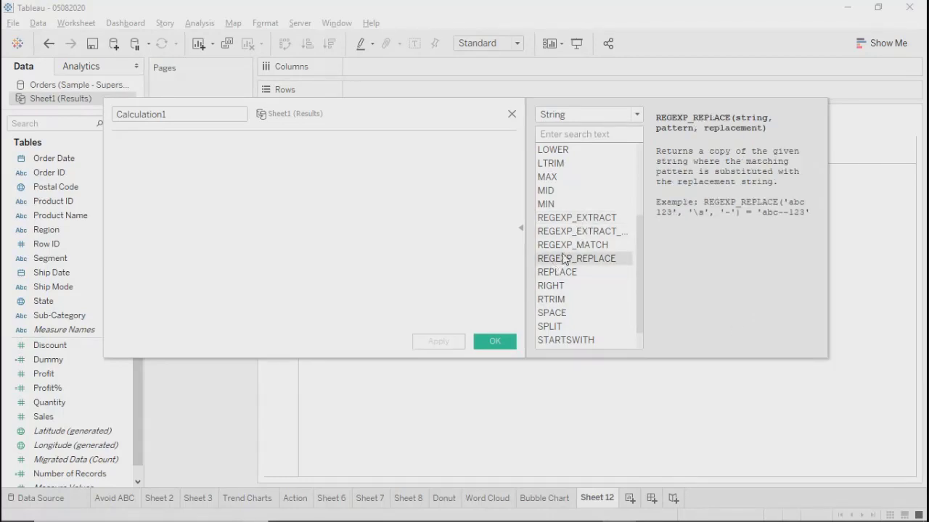
Step: View the REGEXP_MATCH, REGEXP_EXTRACT and REGEXP_EXTRACT_NTH descriptions, and look through the remaining String functions
click(571, 245)
click(573, 230)
click(572, 219)
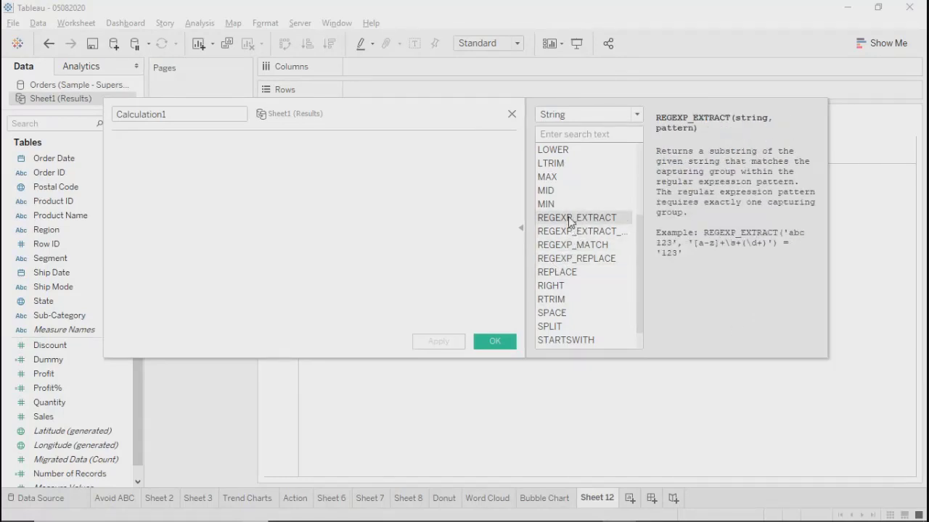
click(573, 231)
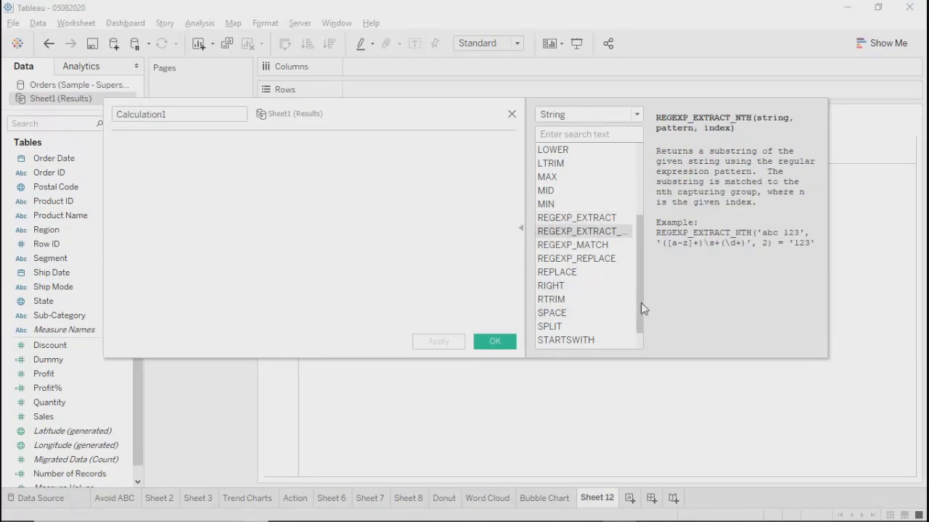
drag(641, 302, 579, 358)
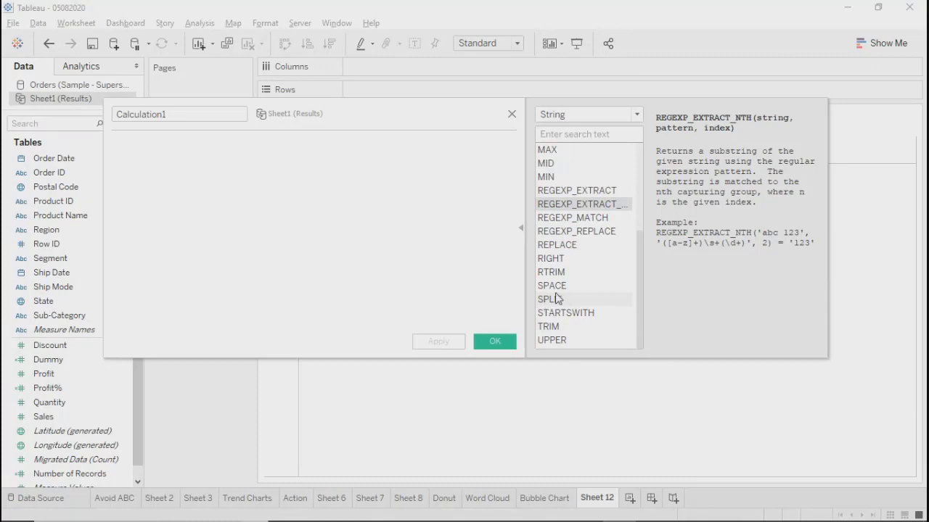
drag(642, 290, 642, 212)
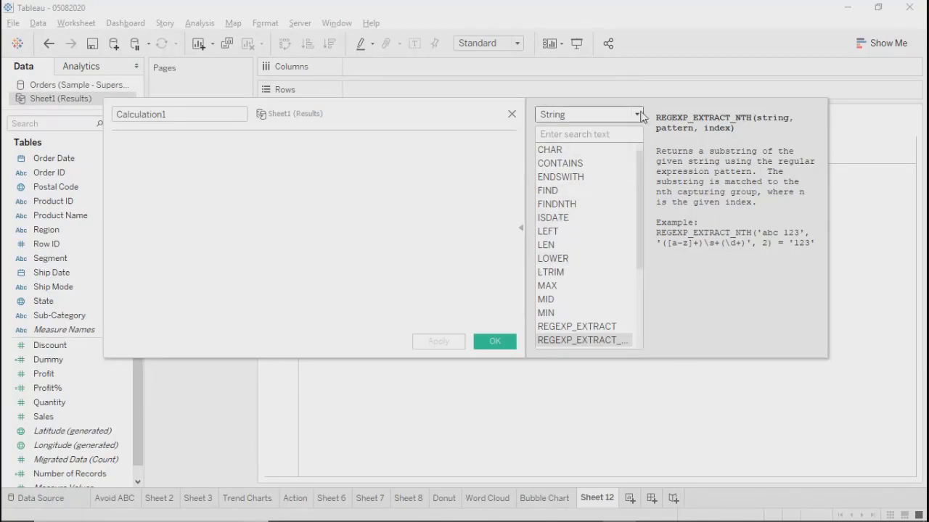
Step: Filter the function reference to Date functions and look through the whole list
click(605, 116)
click(556, 163)
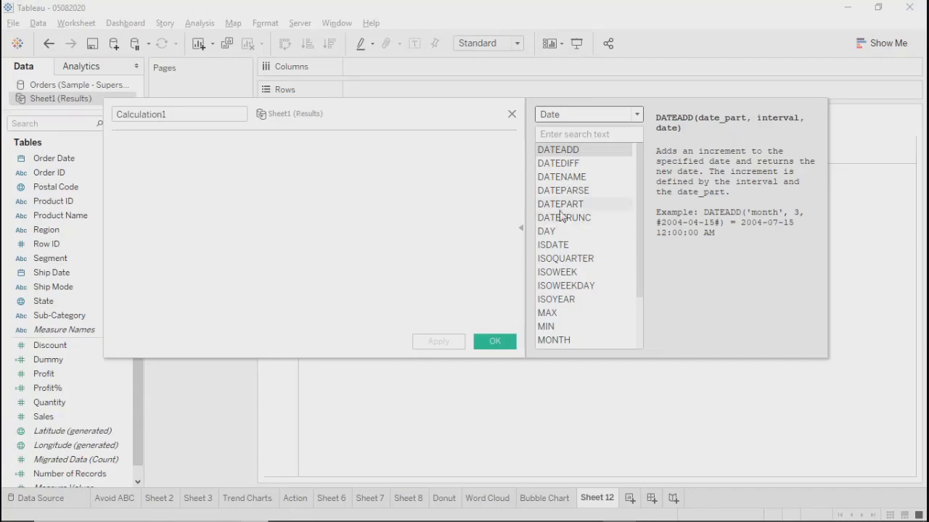
drag(639, 269, 635, 324)
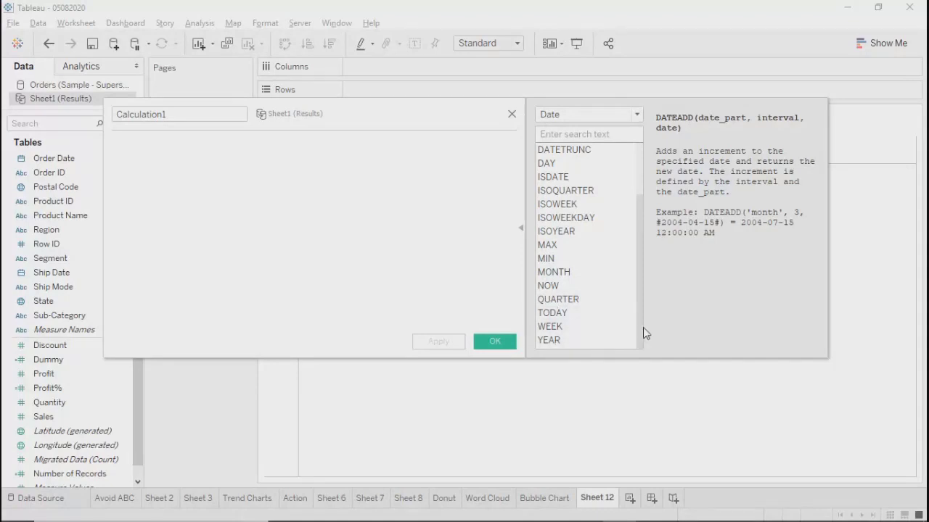
drag(641, 197, 645, 148)
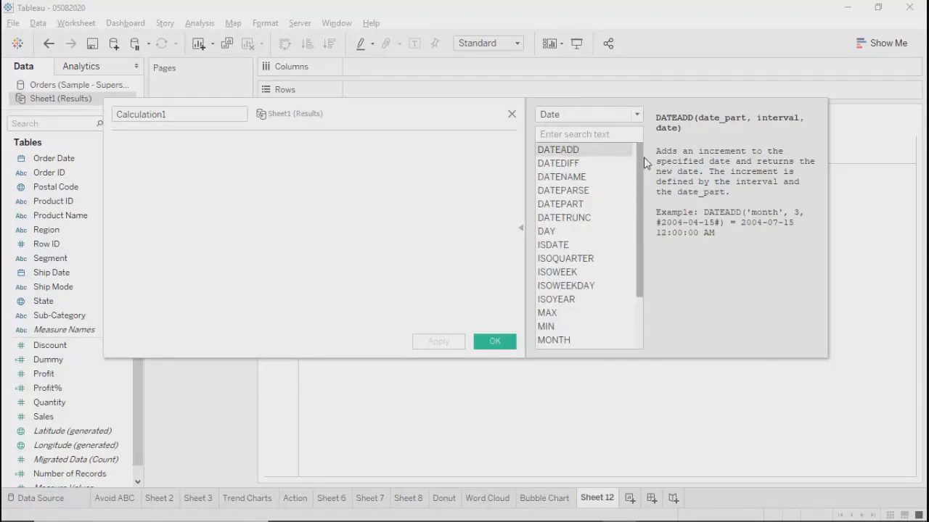
Step: Filter the function reference to Type Conversion functions and compare the descriptions of STR and INT
click(636, 116)
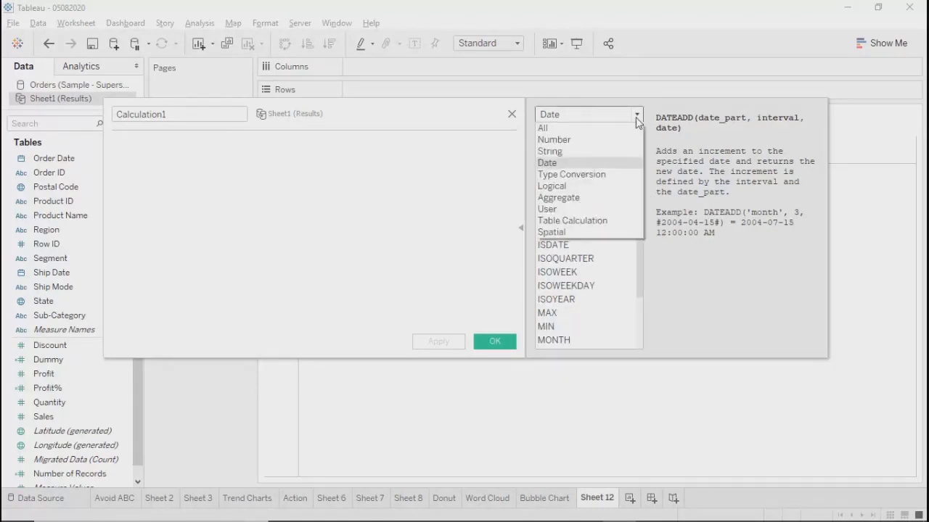
click(563, 178)
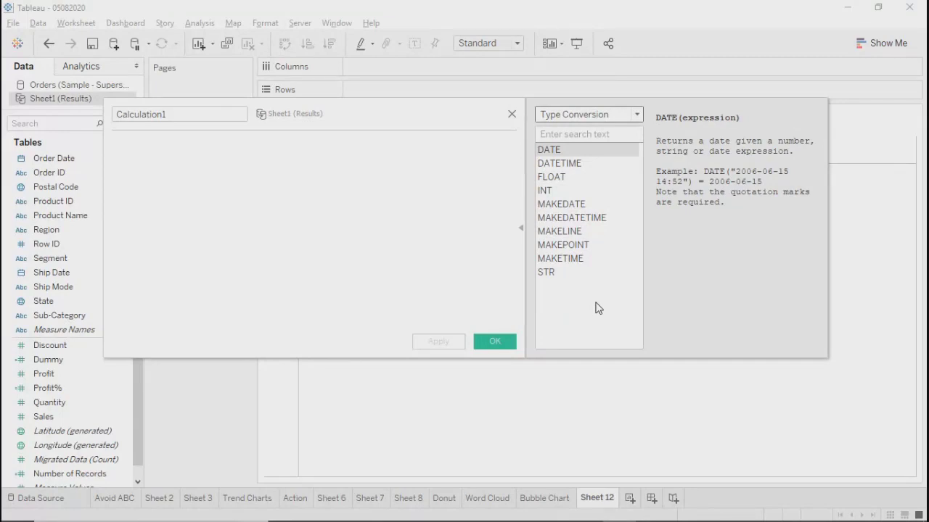
click(549, 274)
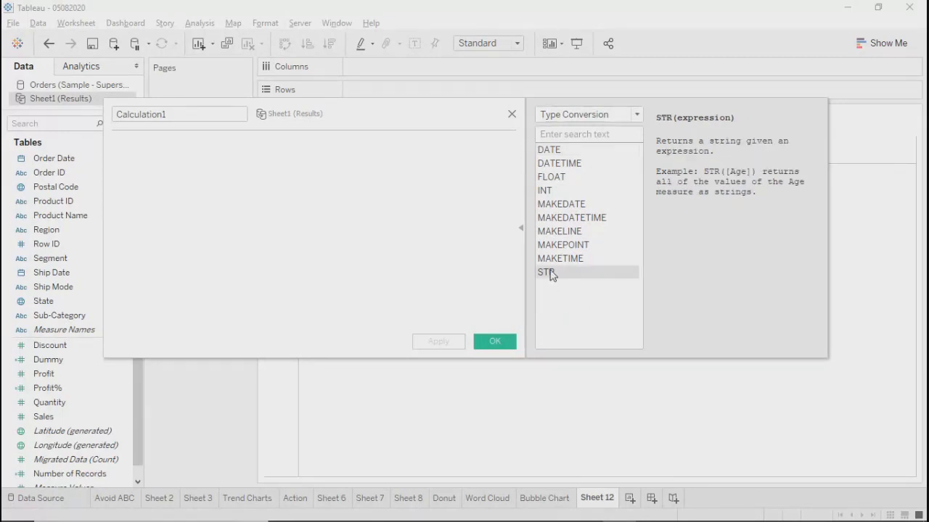
click(546, 192)
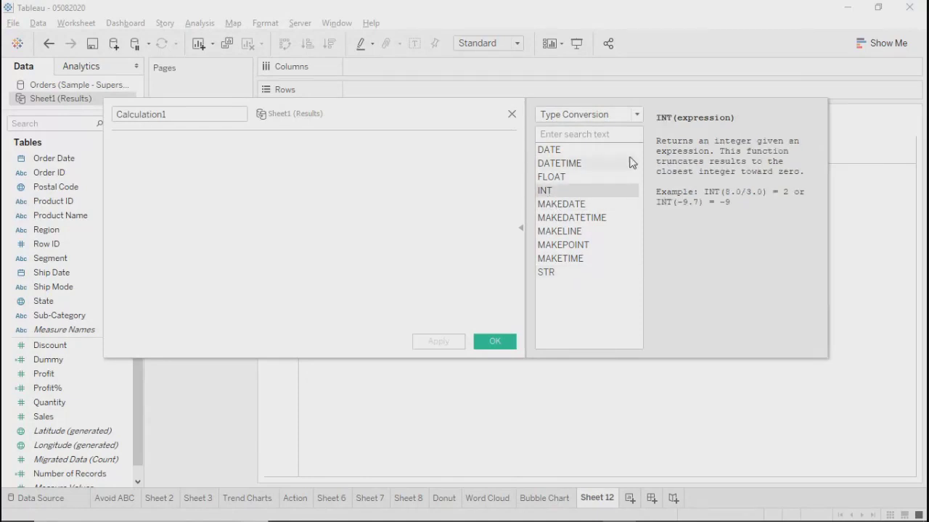
click(637, 117)
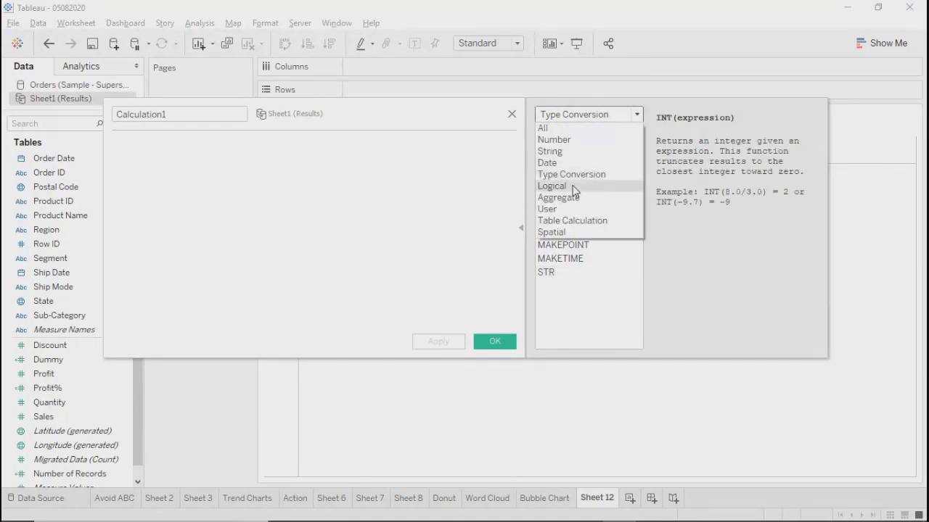
click(560, 290)
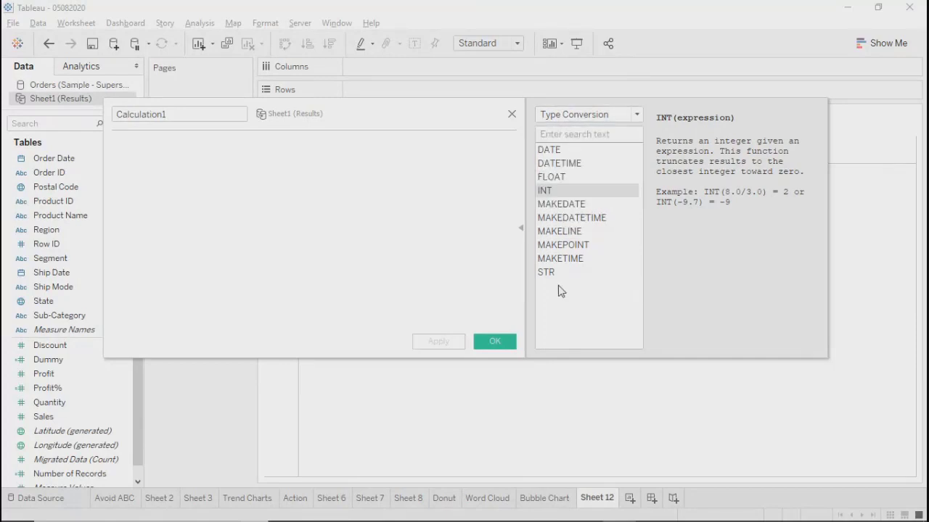
click(555, 274)
click(555, 191)
click(555, 272)
click(563, 191)
Step: Look through the Logical functions in the function reference, followed by the Aggregate functions
click(637, 116)
click(559, 187)
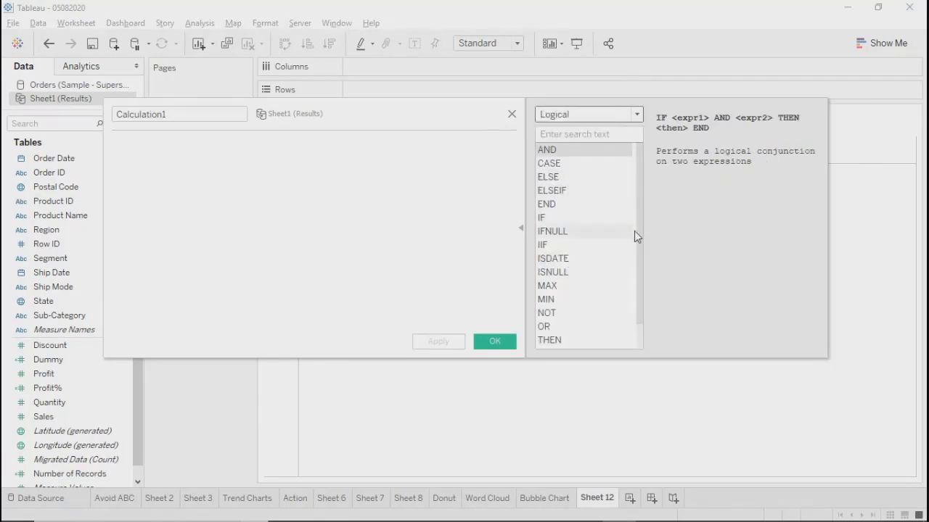
scroll(630, 299, down, 1)
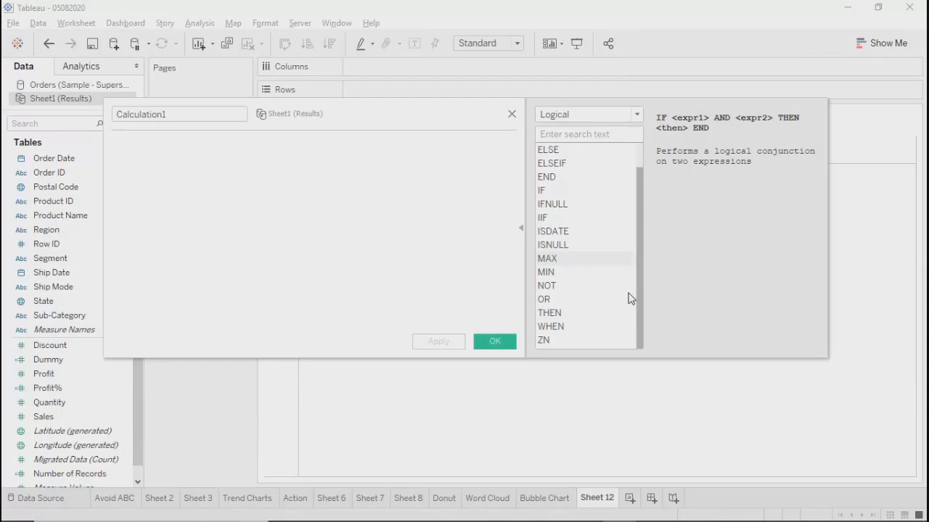
scroll(630, 298, up, 1)
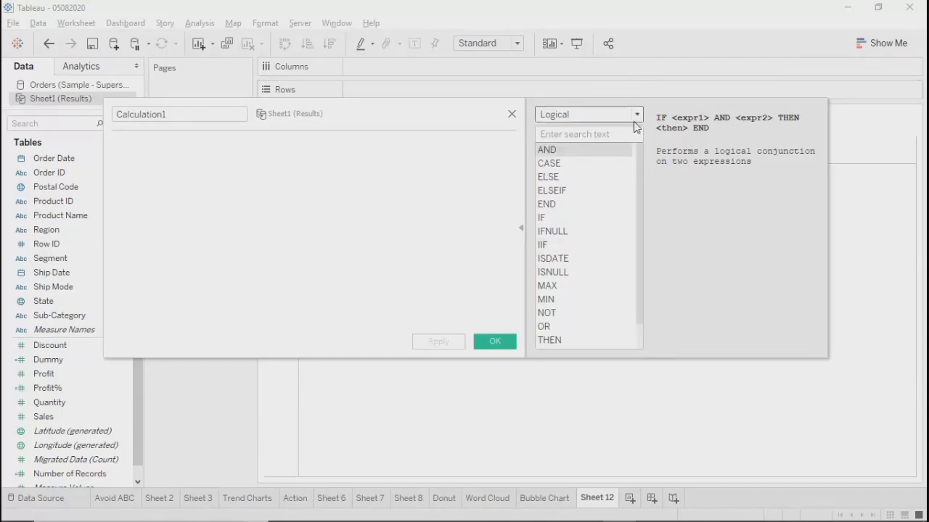
click(636, 115)
click(559, 197)
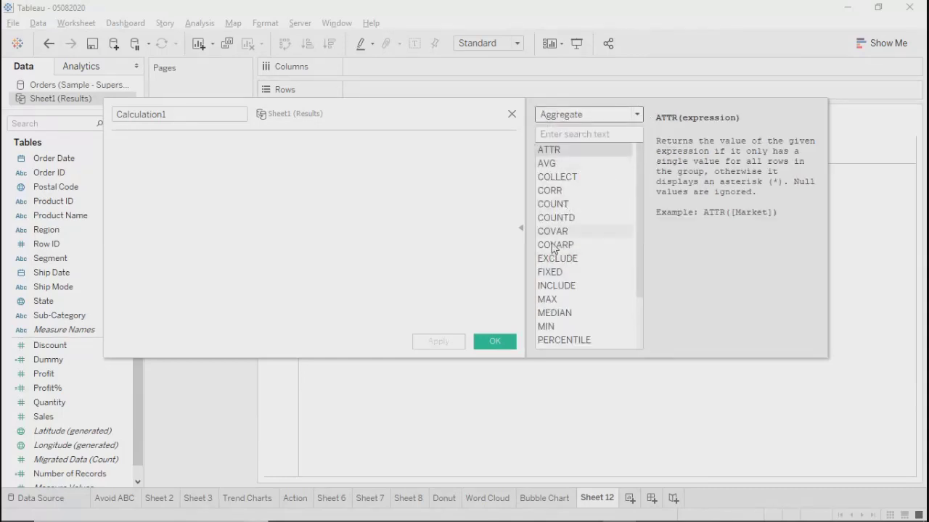
drag(637, 249, 655, 203)
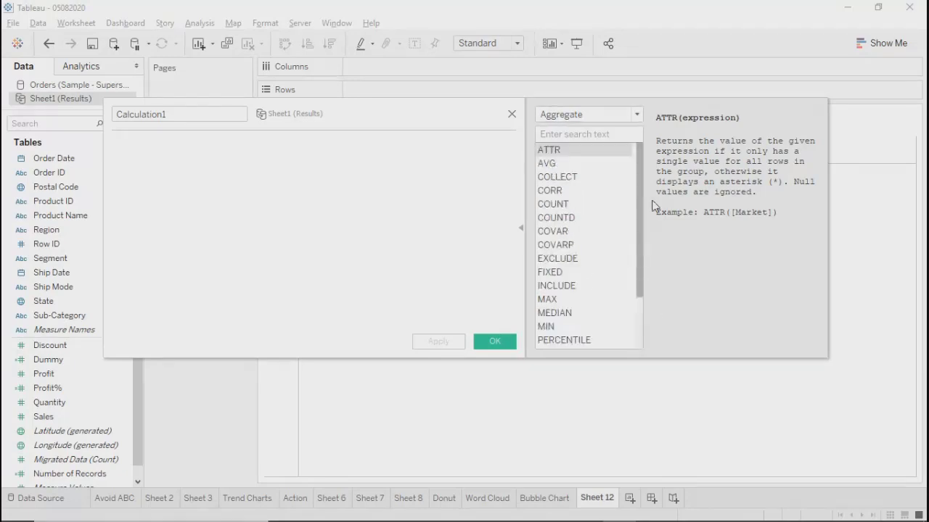
Step: Filter the function reference to User functions and view the descriptions of ISMEMBEROF, USERNAME and ISFULLNAME
click(613, 114)
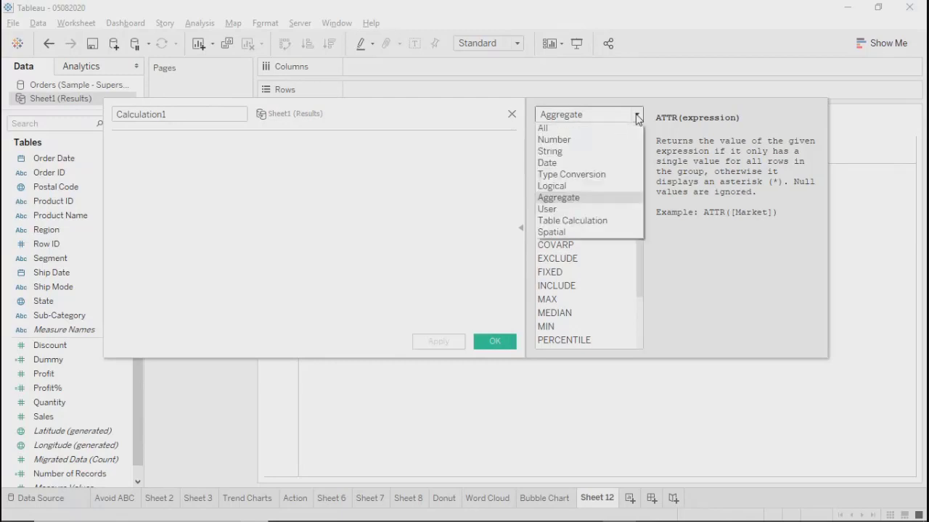
click(560, 208)
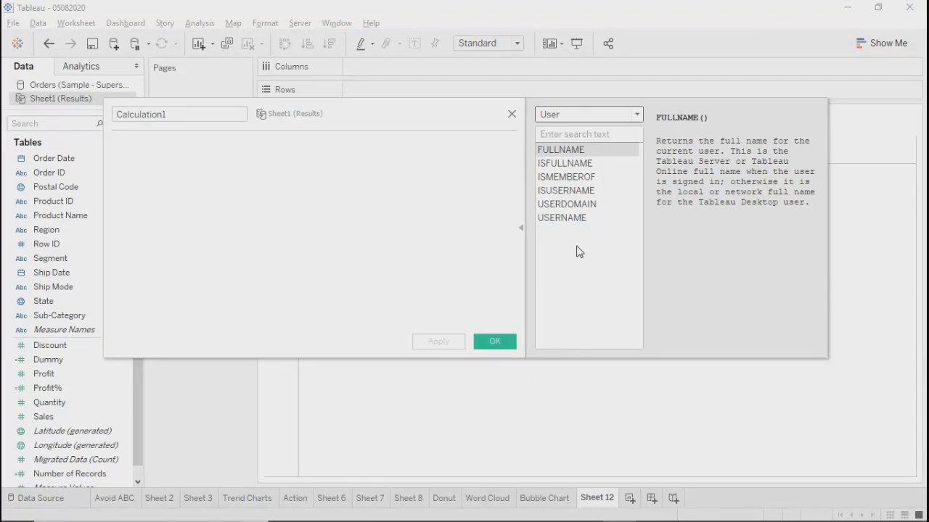
click(563, 180)
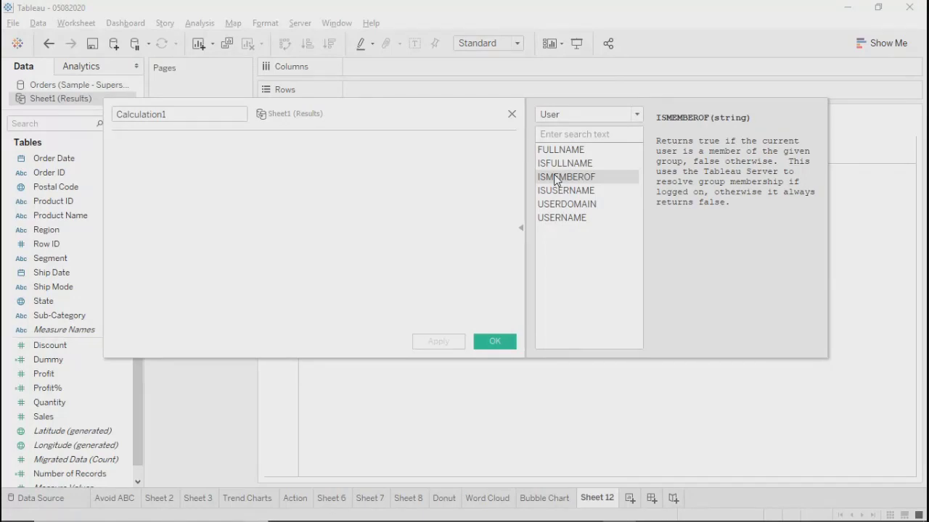
click(566, 220)
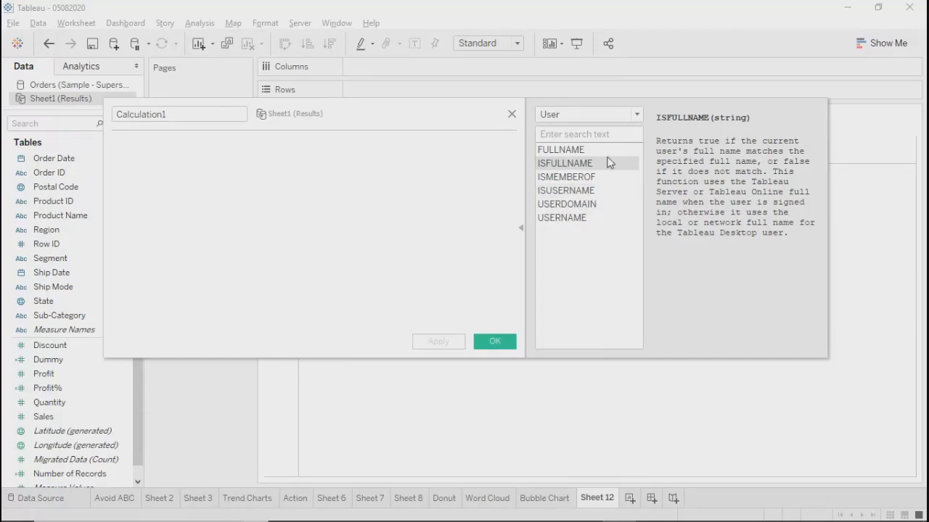
Step: Filter the function reference to Table Calculation functions and view the description of RANK
click(638, 114)
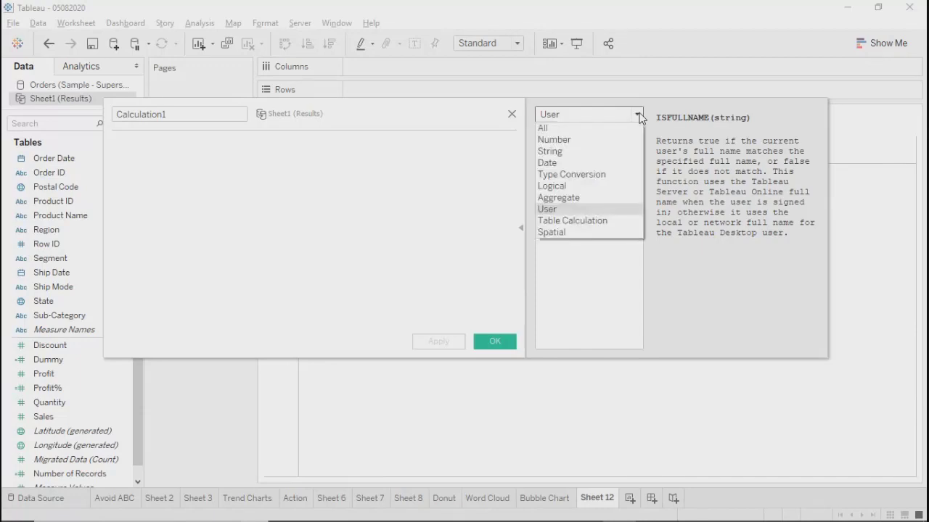
click(563, 221)
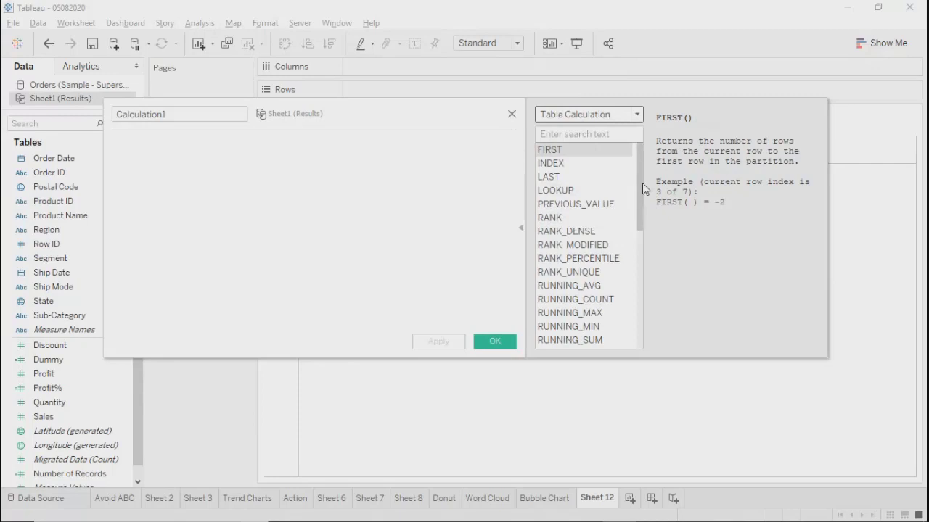
scroll(639, 189, down, 1)
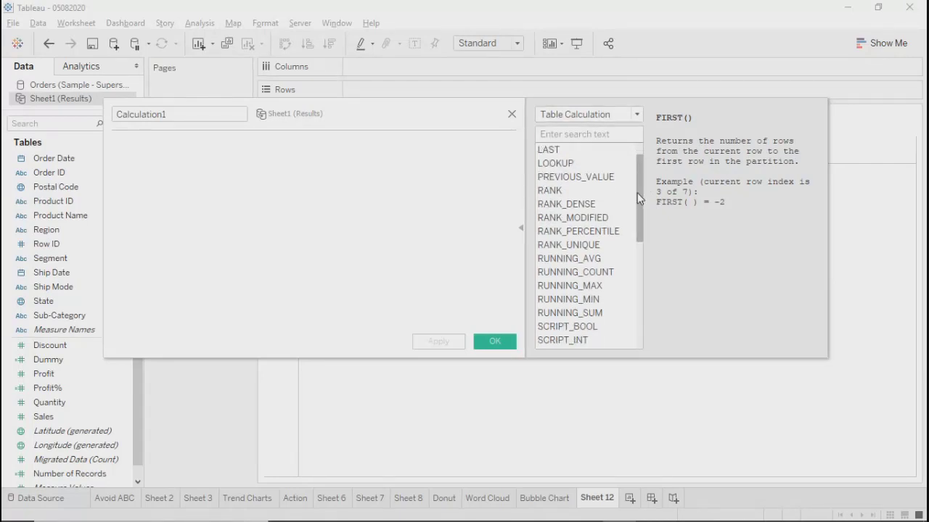
scroll(637, 192, up, 1)
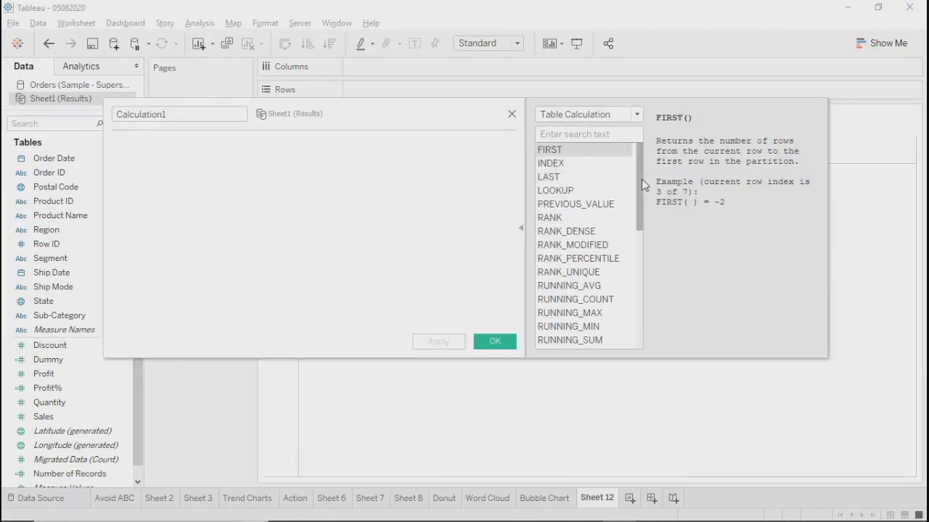
drag(642, 178, 641, 211)
click(547, 192)
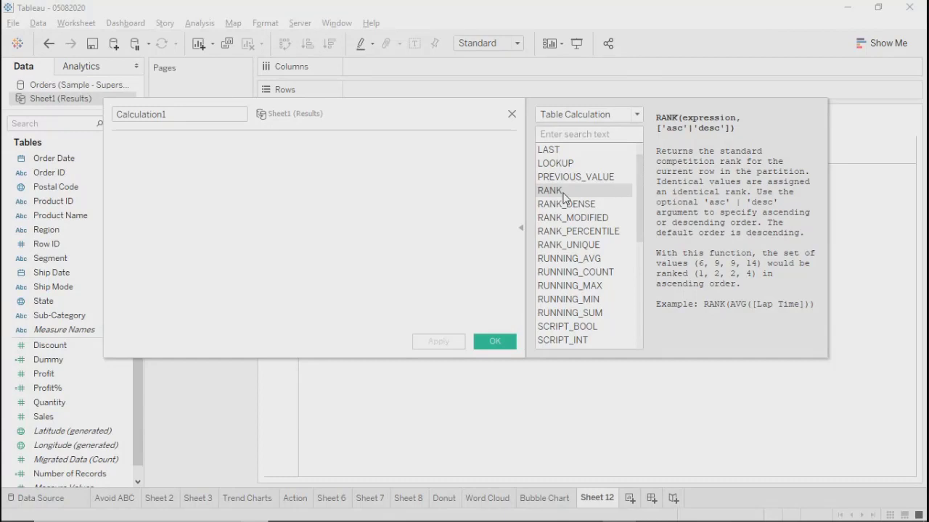
Step: View the descriptions and R and Python examples of SCRIPT_BOOL, SCRIPT_INT, SCRIPT_REAL and SCRIPT_STR
drag(641, 221, 640, 251)
click(565, 262)
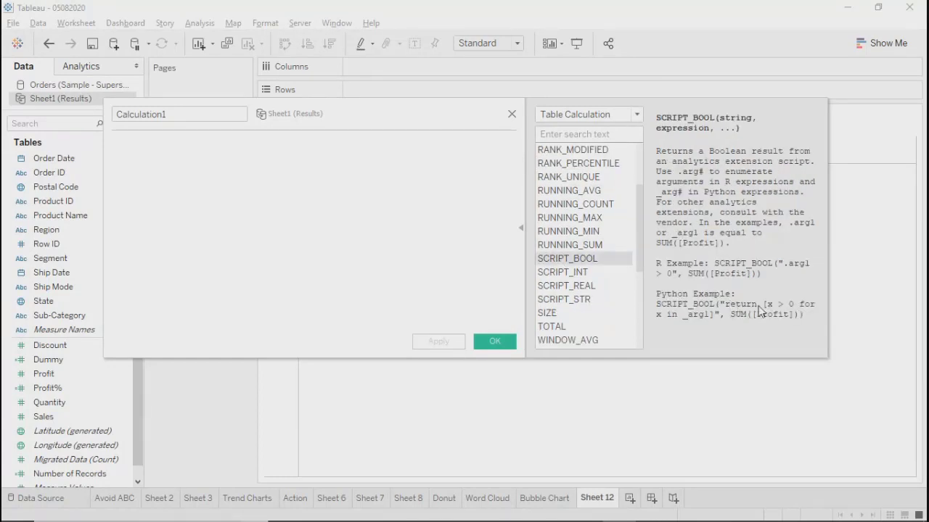
key(Down)
key(Down)
key(Up)
key(Up)
key(Down)
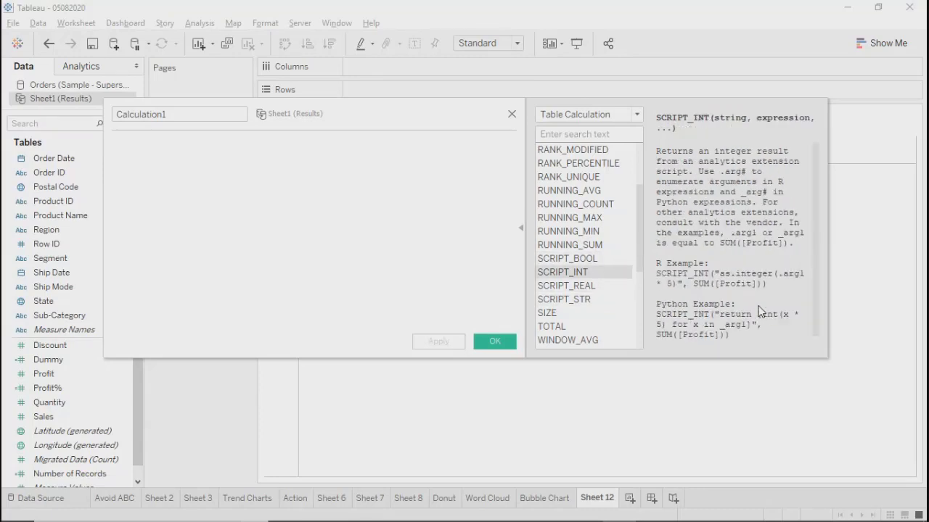
key(Down)
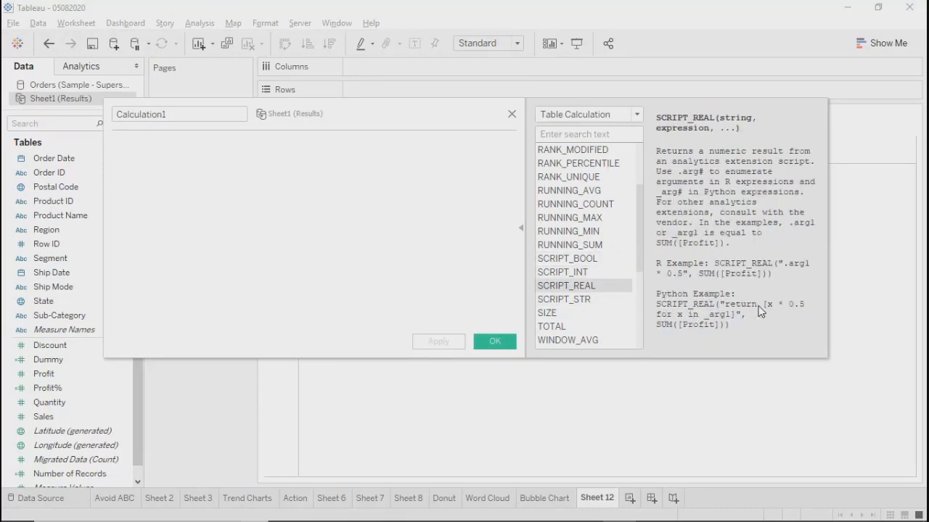
key(Down)
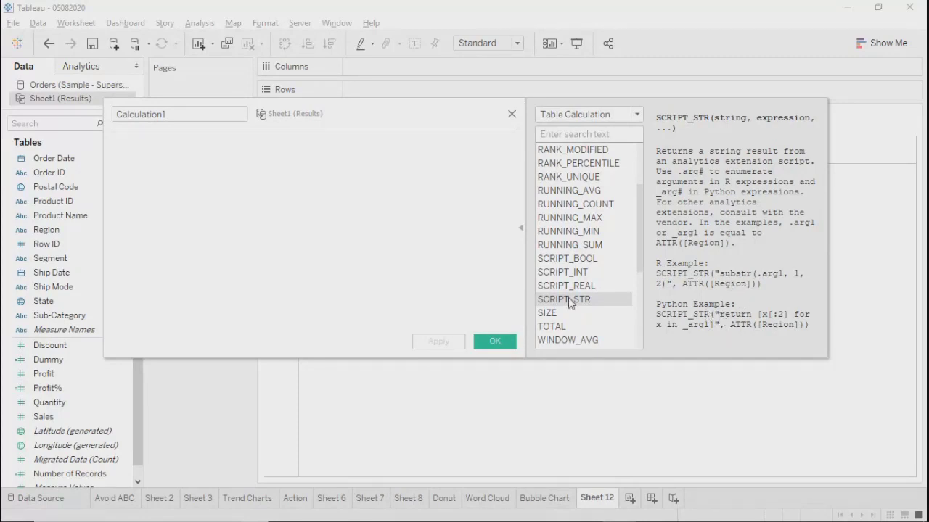
Step: Go through the four SCRIPT functions again, from SCRIPT_BOOL to SCRIPT_STR, to compare their return types
click(562, 258)
click(563, 272)
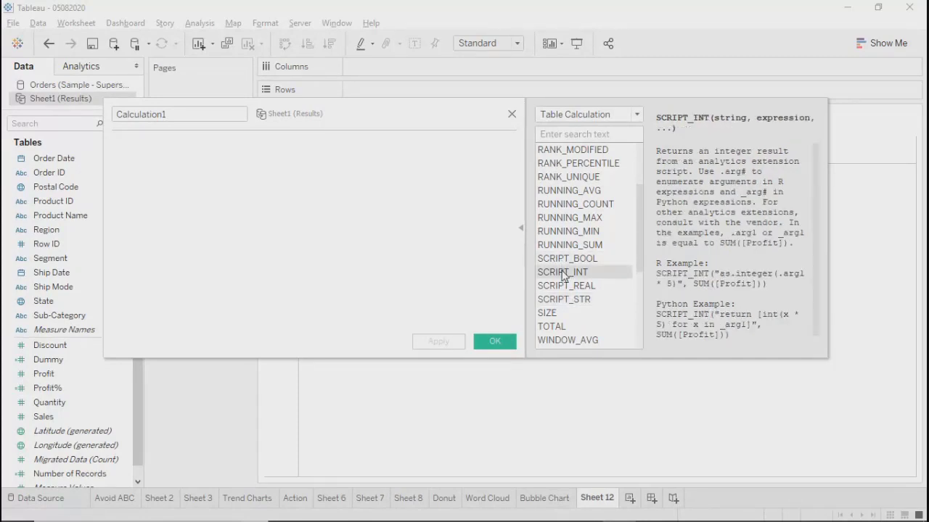
click(562, 286)
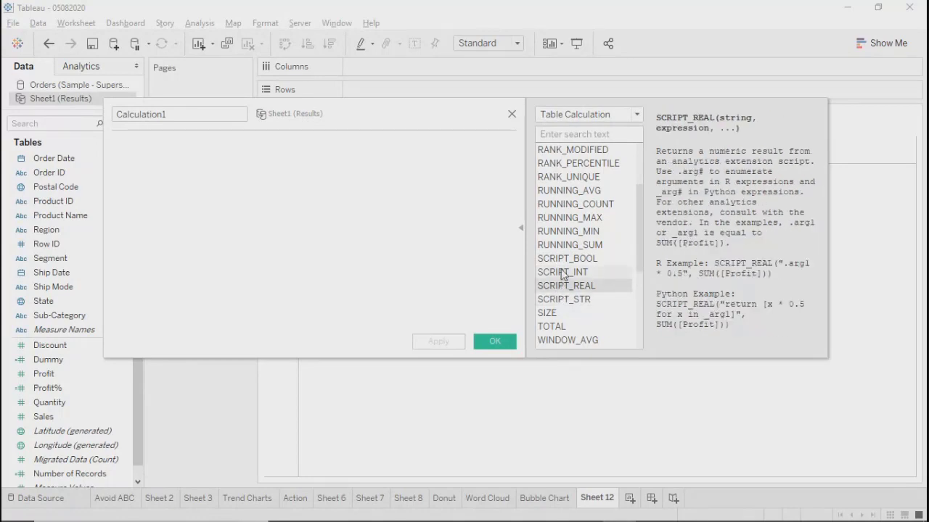
click(560, 259)
click(556, 273)
click(557, 285)
click(560, 299)
Step: Look through the WINDOW functions and view the descriptions of WINDOW_MAX and WINDOW_PERCENTILE
drag(642, 269, 645, 355)
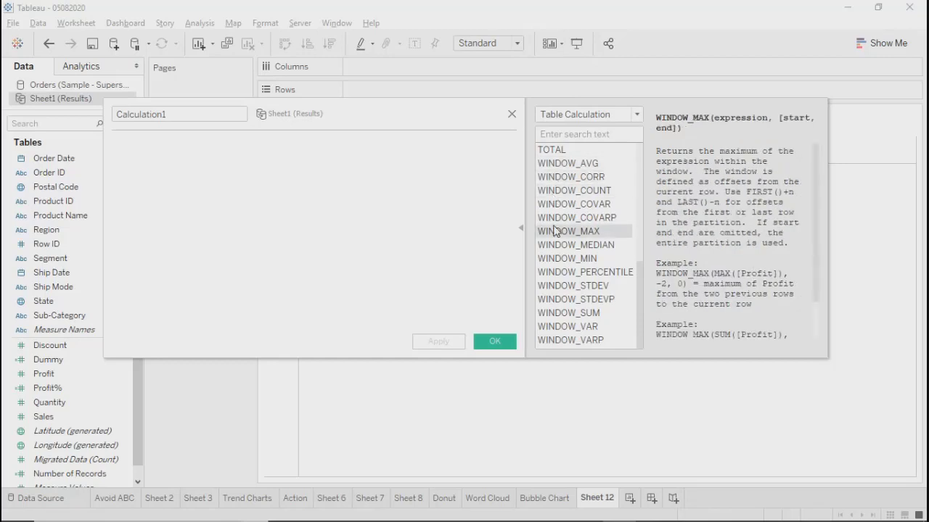
click(556, 272)
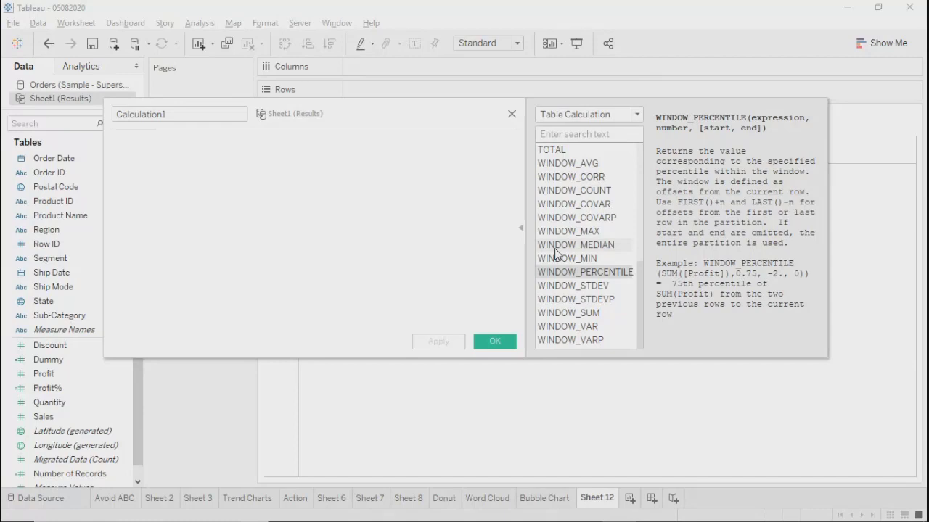
Step: View the descriptions of WINDOW_MEDIAN and WINDOW_SUM, and close the calculation editor without creating a field
click(549, 247)
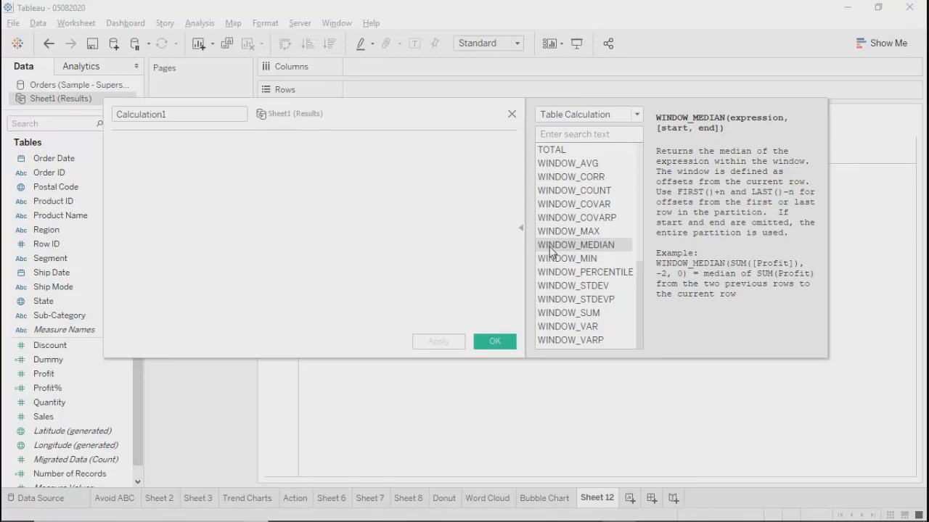
click(566, 313)
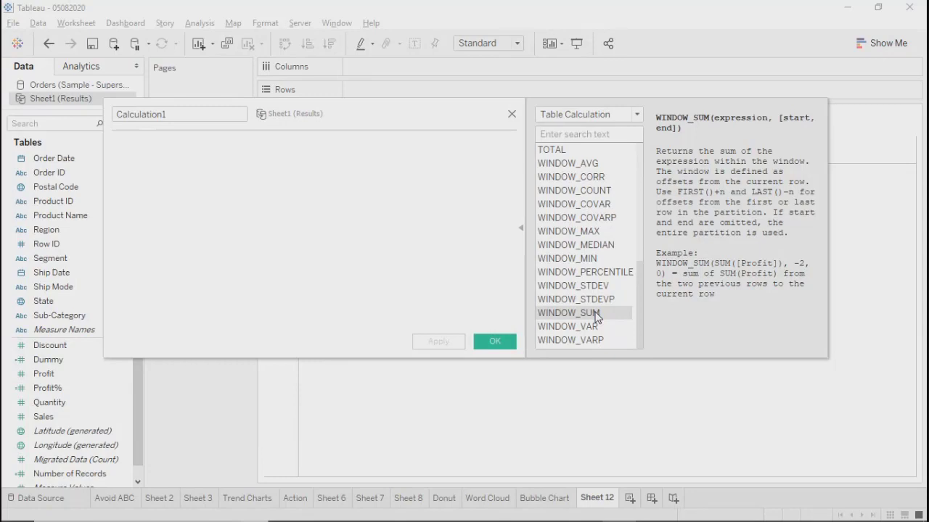
click(511, 116)
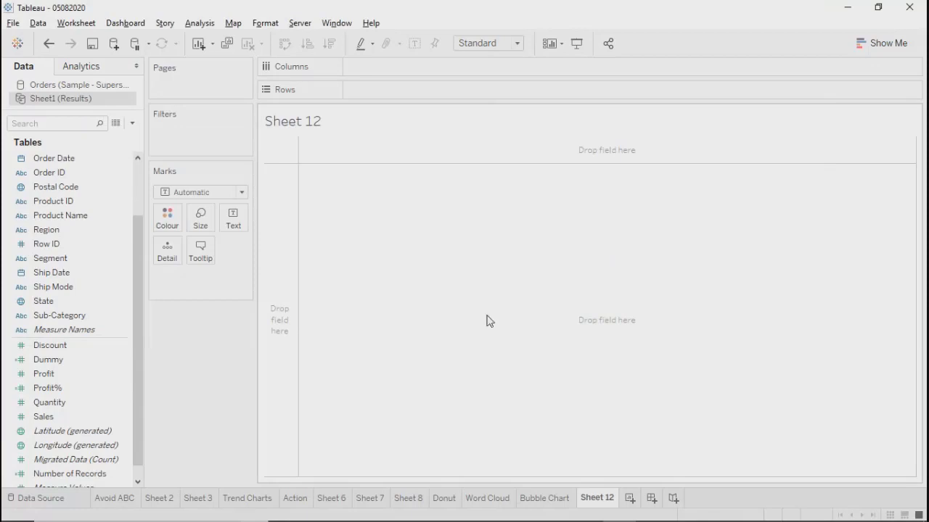
Step: Start a new calculated field and look through the Table Calculation functions down to the WINDOW functions
click(133, 124)
click(66, 136)
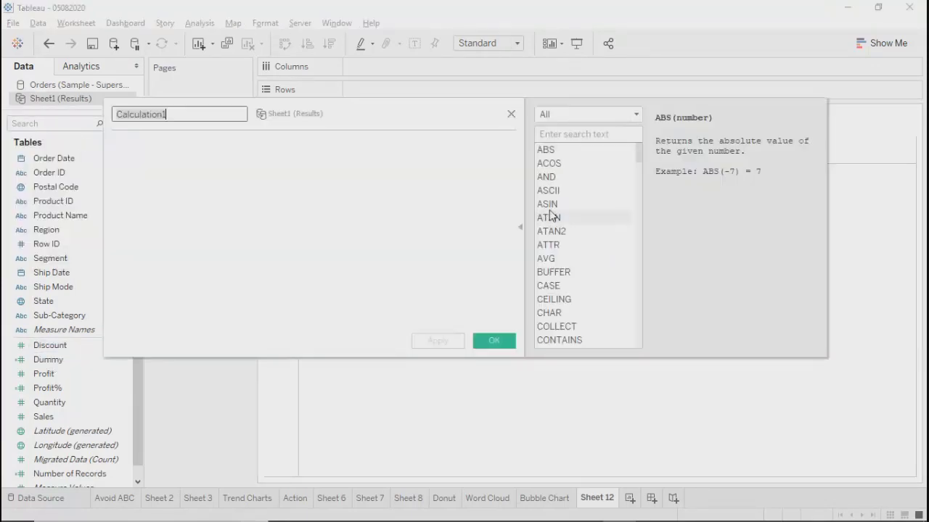
click(636, 113)
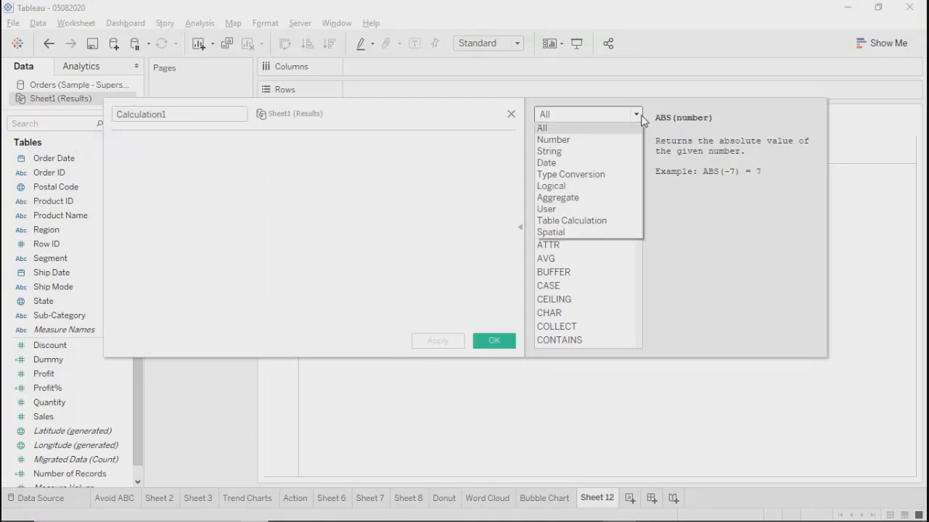
click(566, 222)
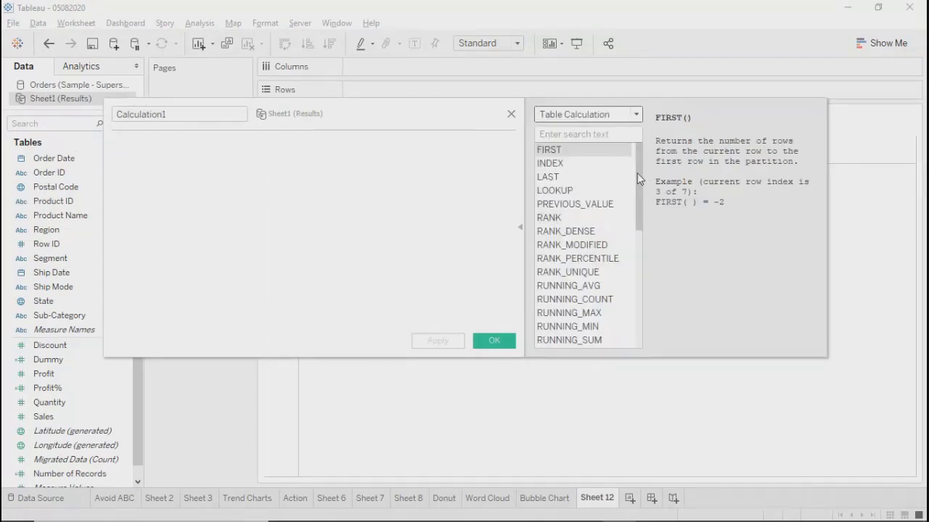
drag(637, 173, 646, 304)
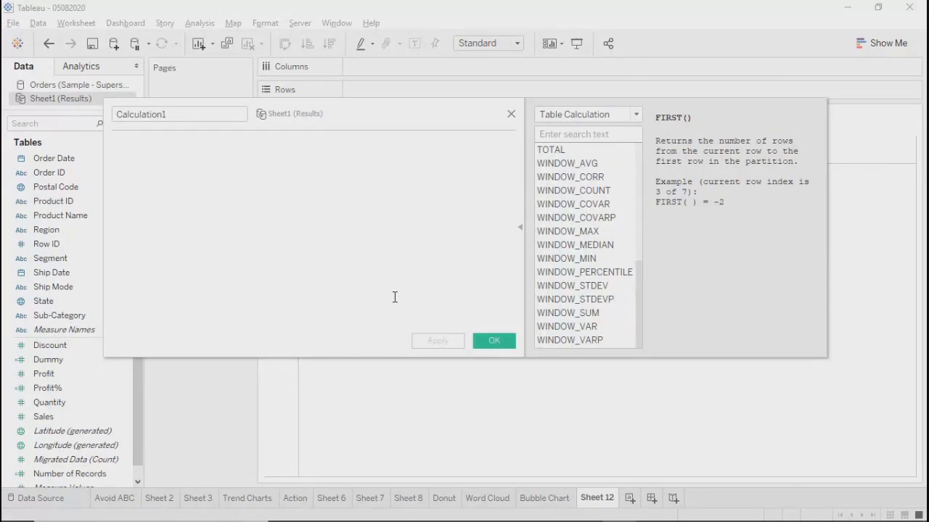
Step: Filter the function reference to Spatial functions and view the descriptions of MAKEPOINT, MAKELINE, DISTANCE and BUFFER
click(642, 116)
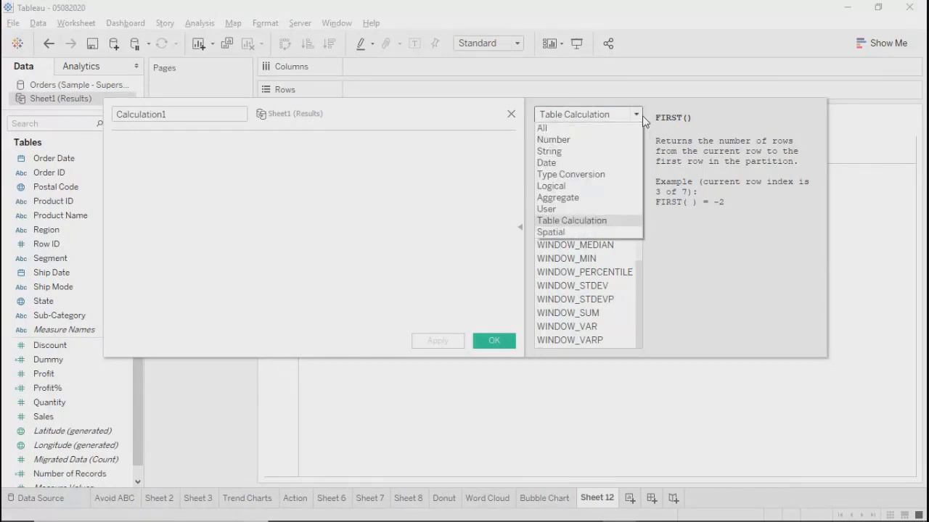
click(587, 233)
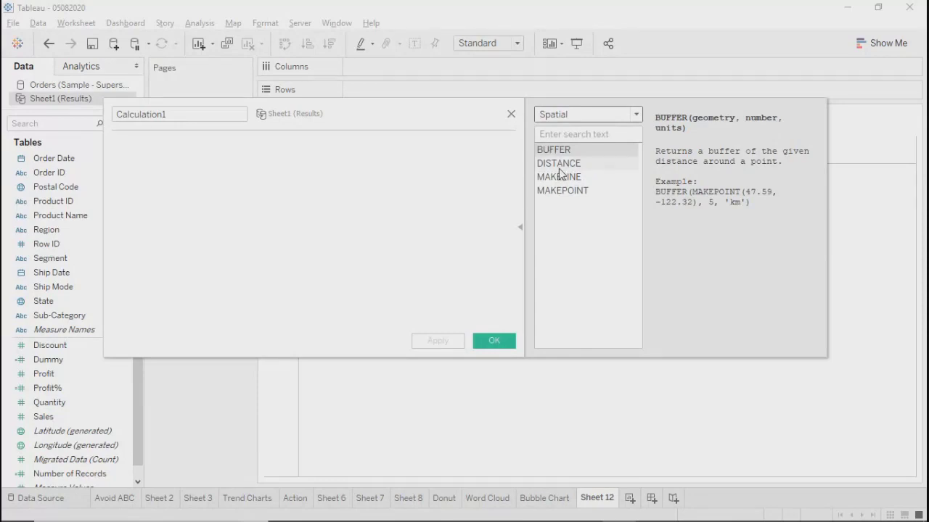
click(555, 193)
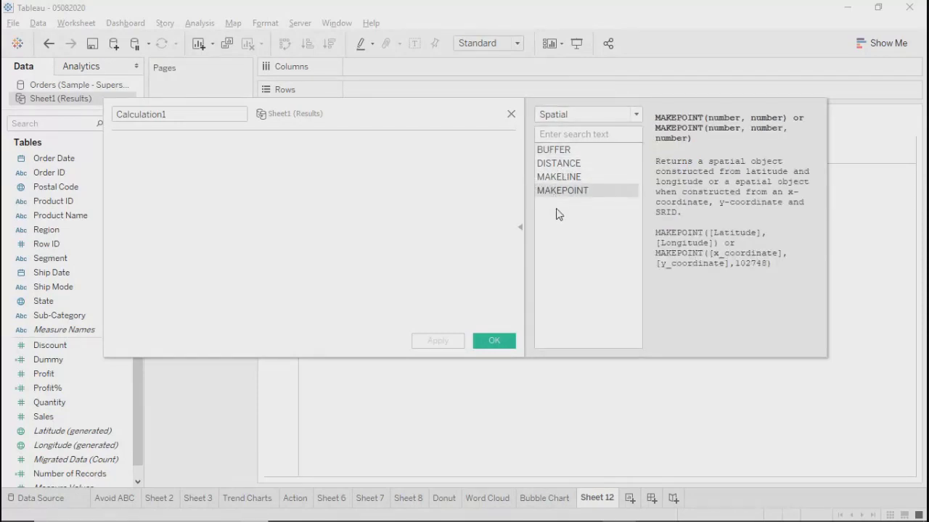
click(556, 179)
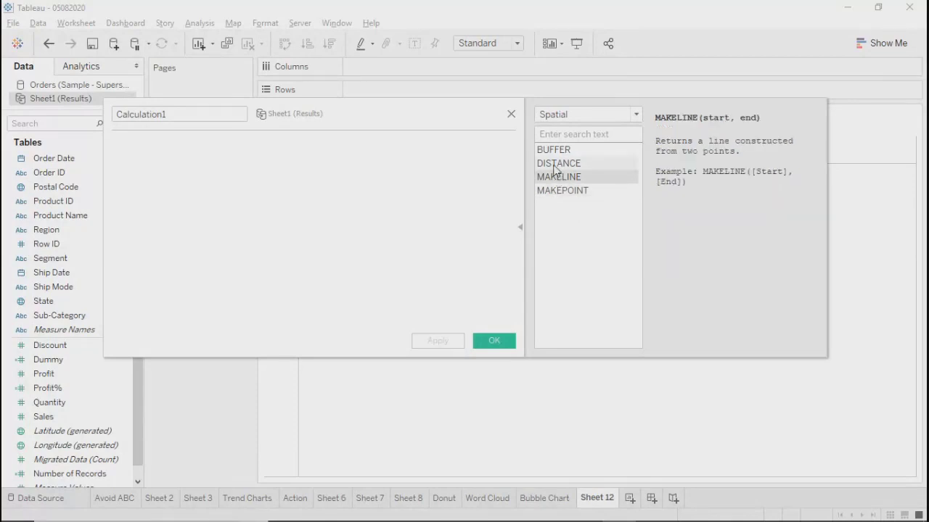
click(556, 165)
click(559, 152)
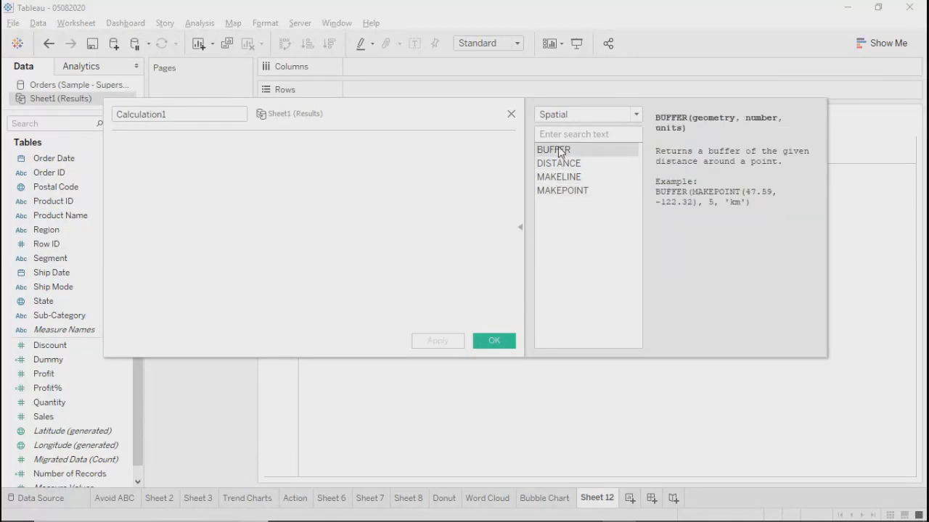
Step: Go through the four spatial functions again, from BUFFER to MAKEPOINT, to compare their arguments and examples
click(557, 165)
click(557, 179)
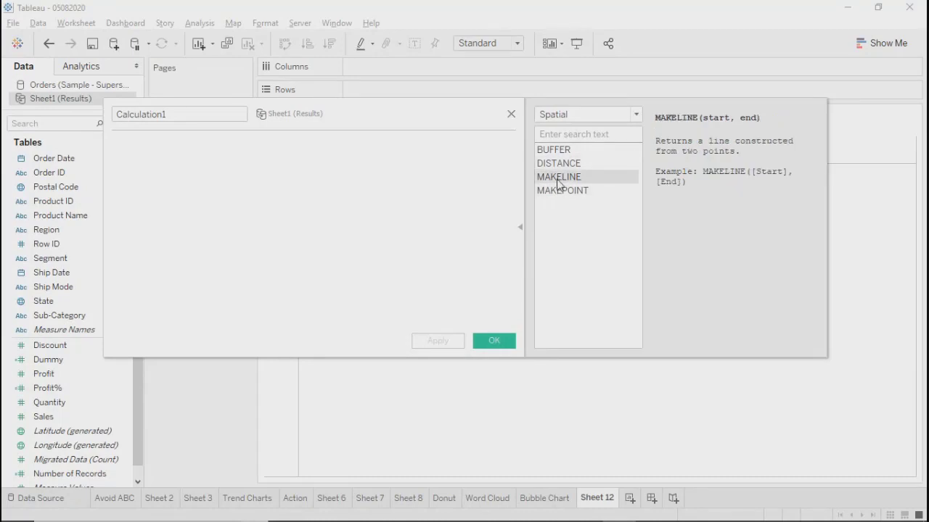
click(558, 193)
click(552, 152)
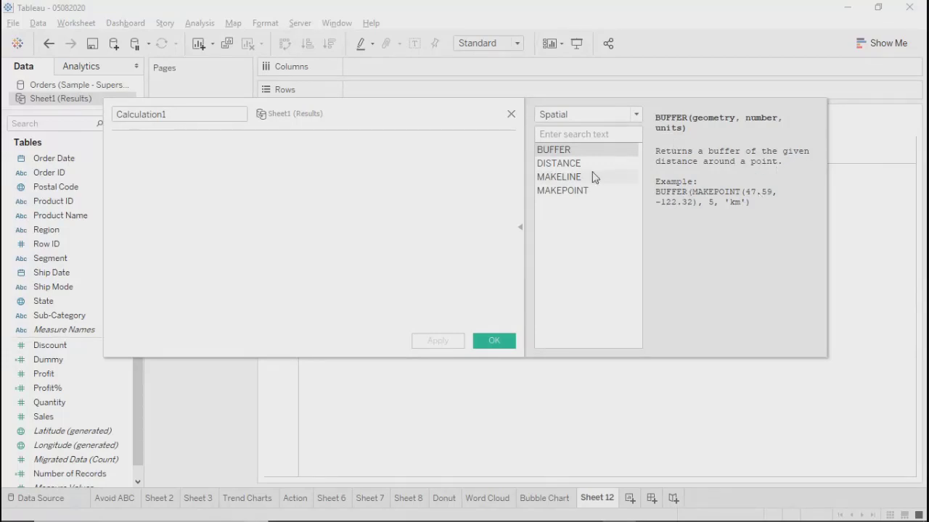
click(560, 167)
click(560, 178)
click(558, 191)
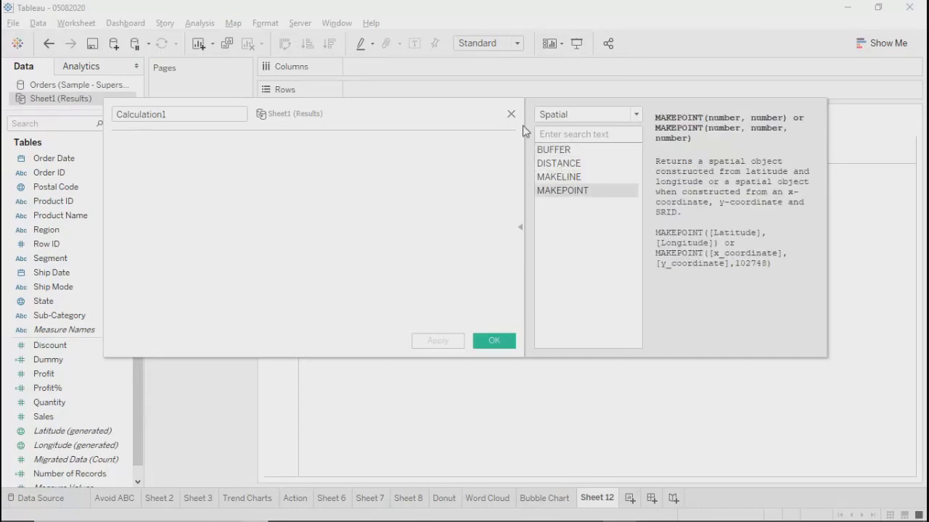
click(554, 150)
click(555, 164)
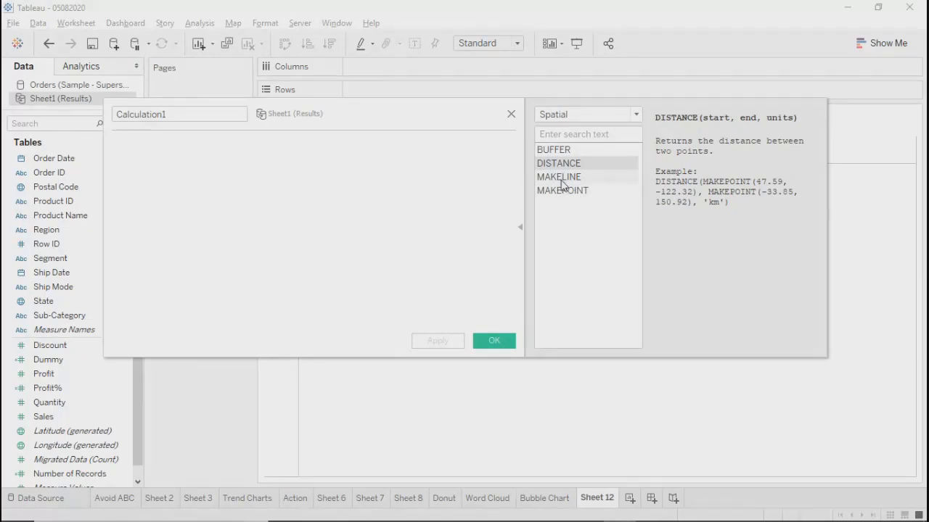
click(558, 179)
click(562, 192)
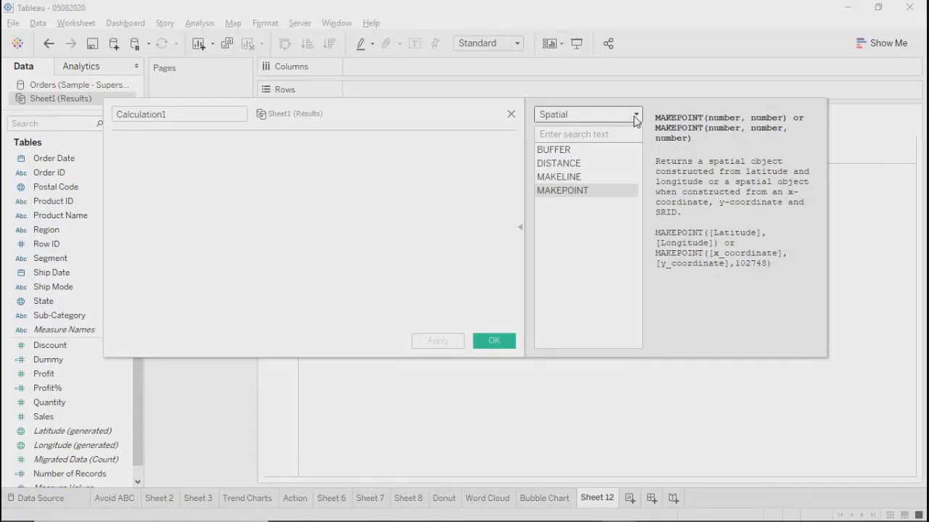
Step: Keep the Spatial category selected, move the calculation editor aside and close it without creating a field
click(635, 116)
click(573, 233)
drag(382, 111, 446, 155)
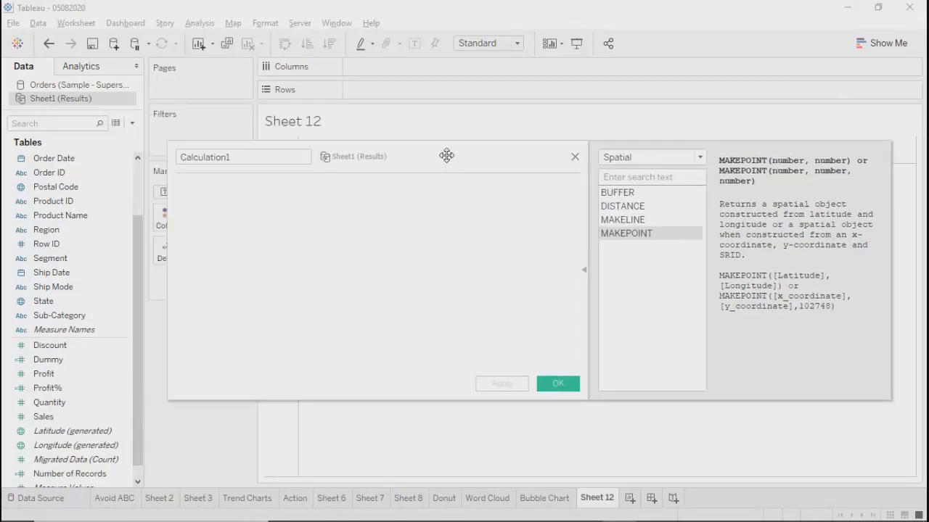
click(575, 157)
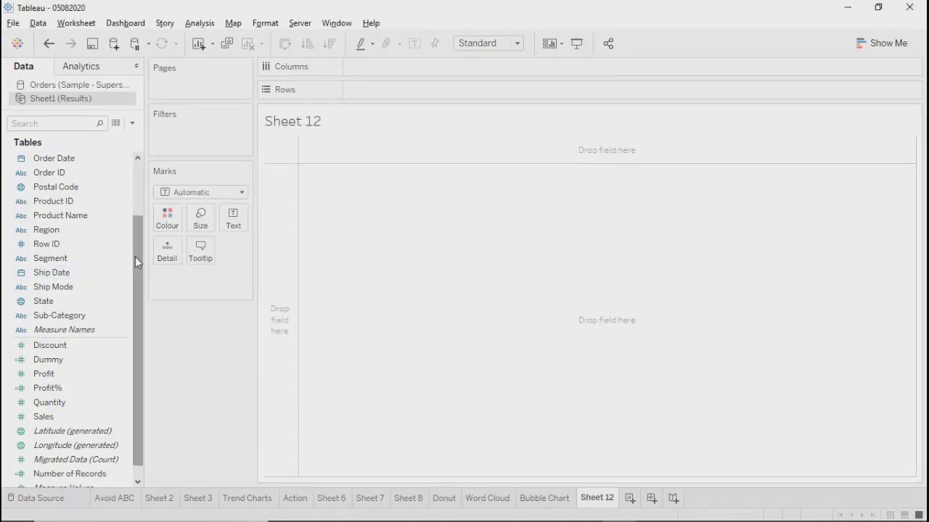
Step: Open the Profit% calculated field's formula, view the Aggregate functions beside it, and close it unchanged
drag(135, 257, 131, 161)
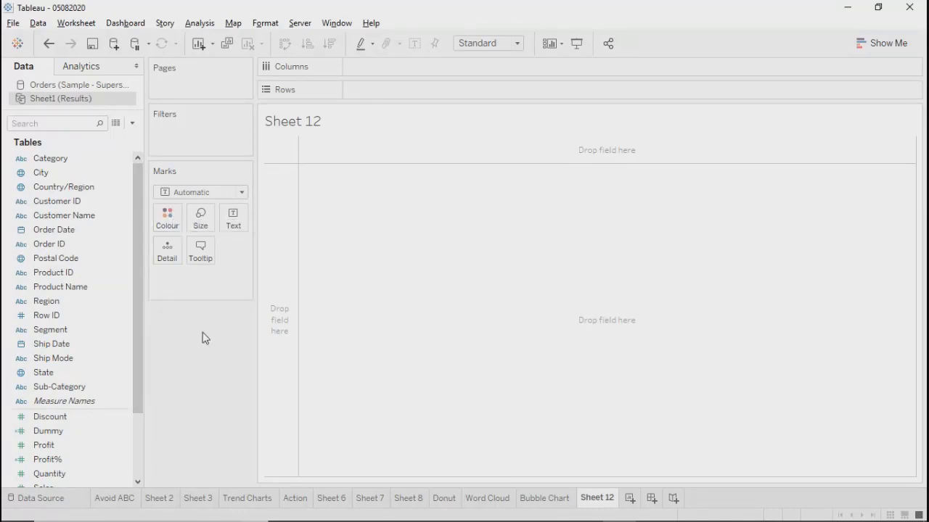
drag(135, 324, 124, 217)
drag(140, 291, 121, 253)
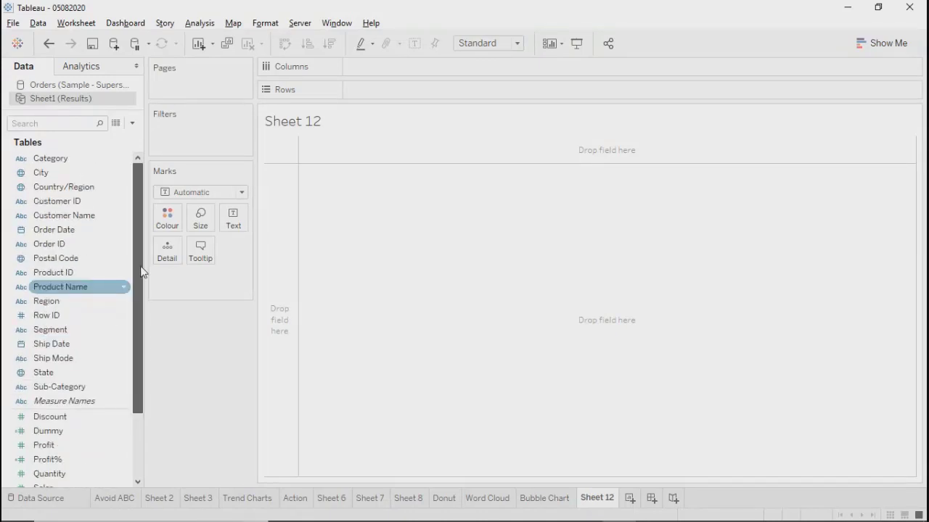
scroll(138, 276, down, 1)
right_click(61, 451)
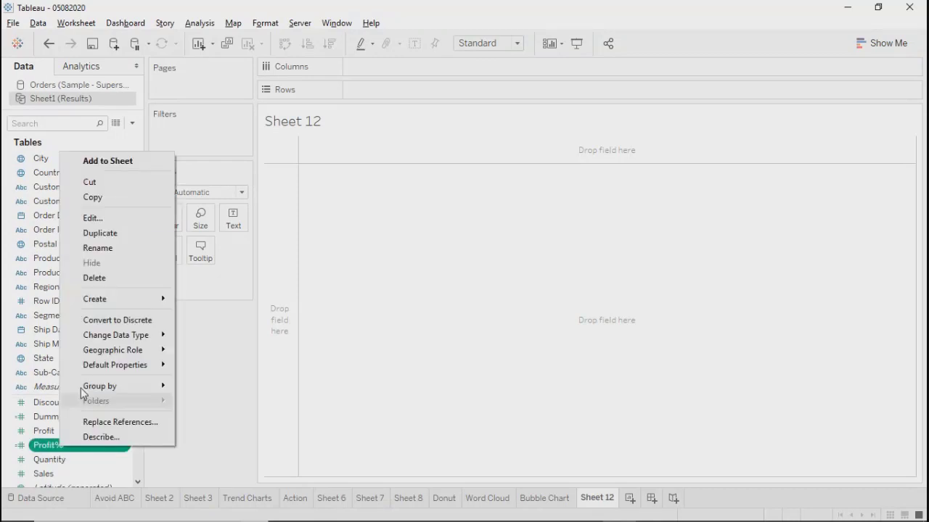
click(99, 215)
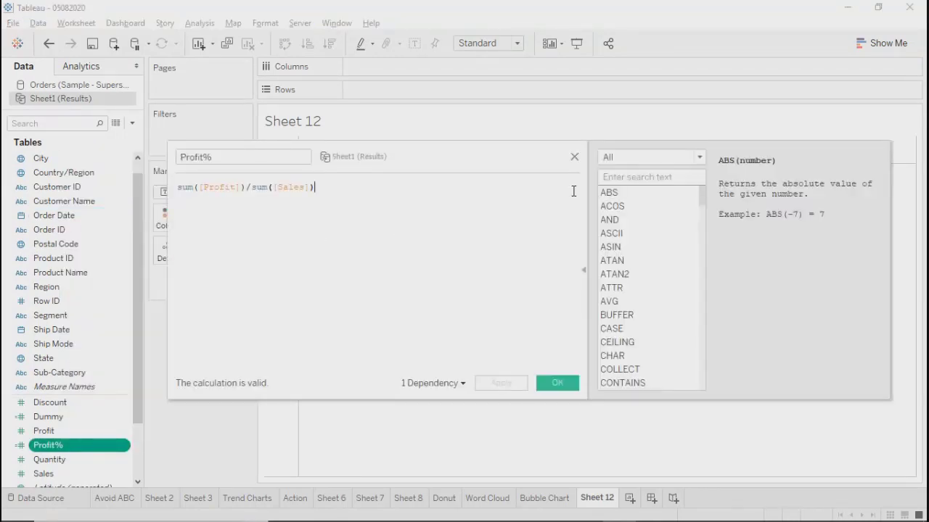
click(698, 157)
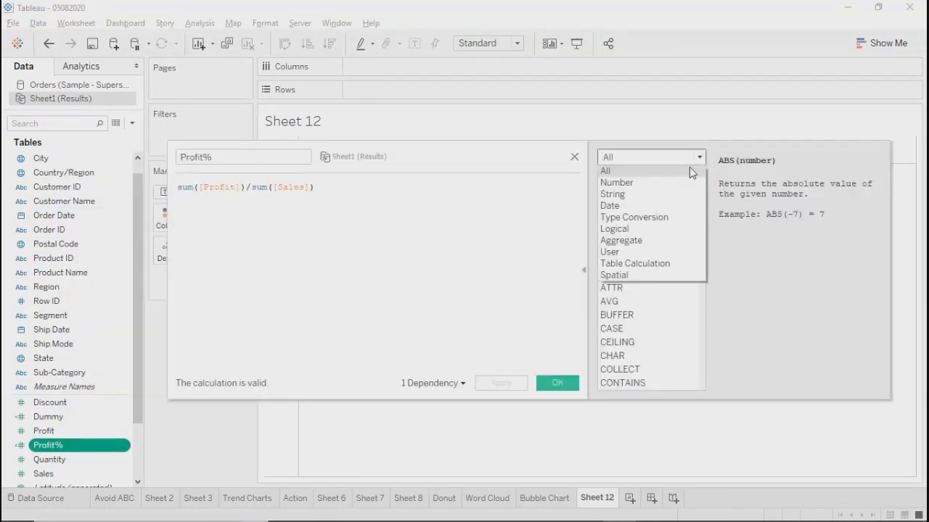
click(620, 239)
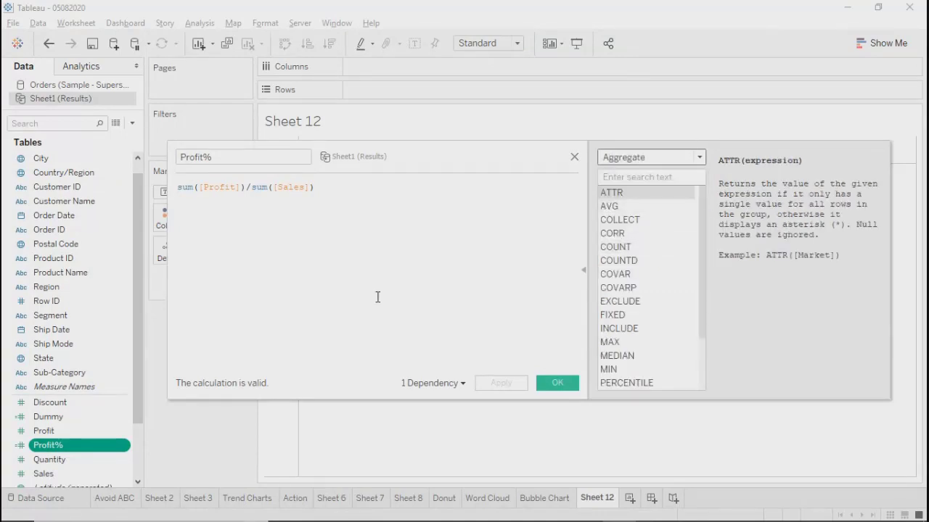
click(574, 157)
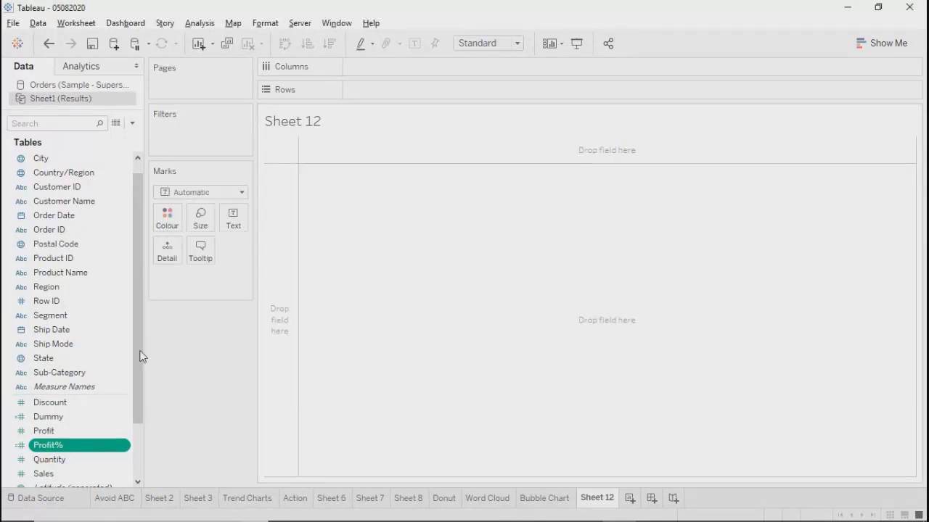
Step: Place Order Date on the columns of Sheet 12 and set it to the continuous Day level
scroll(135, 407, down, 2)
scroll(125, 294, up, 2)
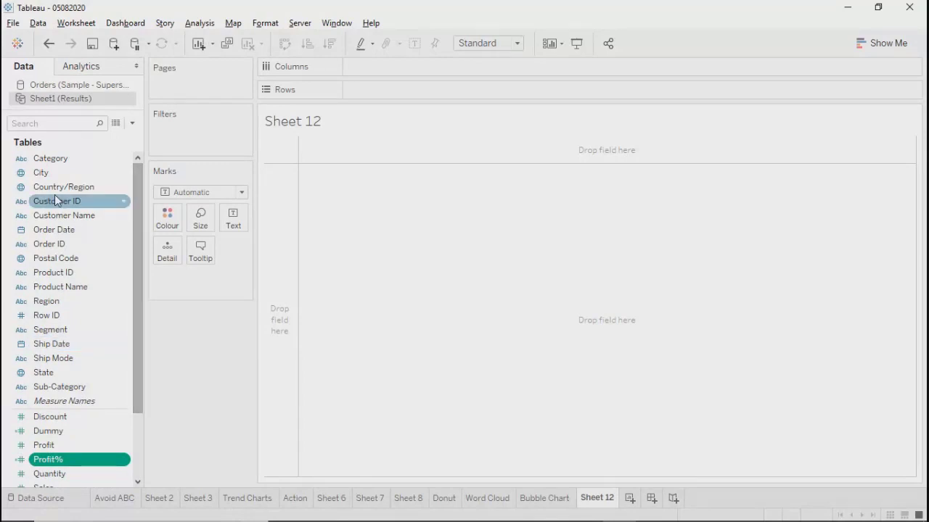
drag(54, 229, 407, 68)
click(439, 67)
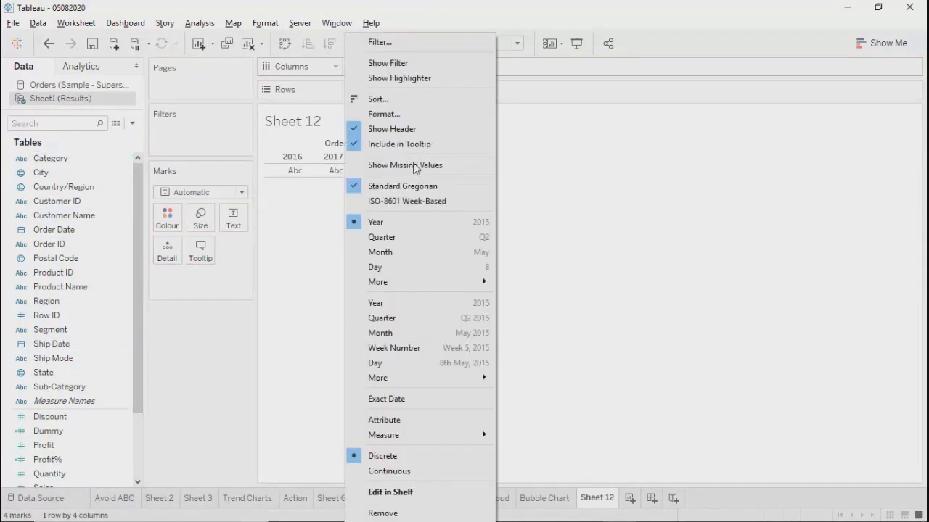
click(398, 362)
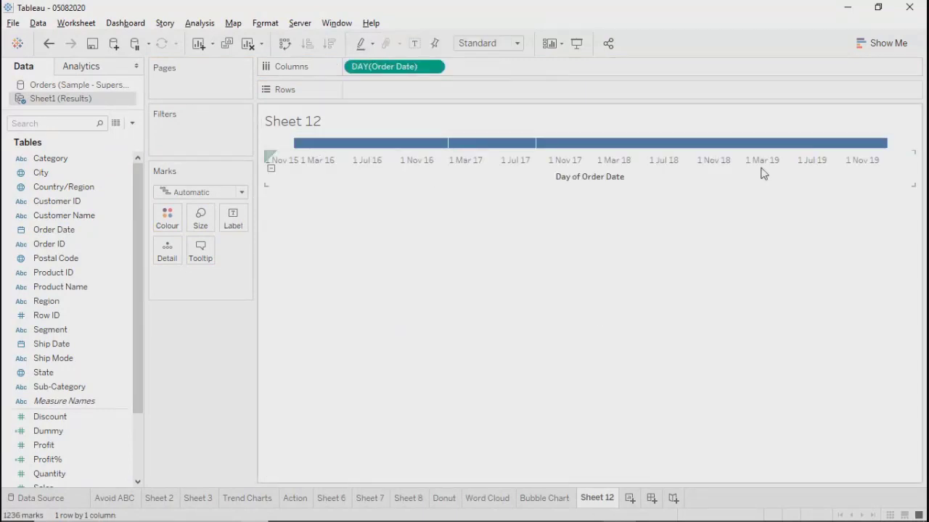
Step: Convert the Order Date view to a text table and look through its day columns from first to last
click(889, 43)
click(814, 91)
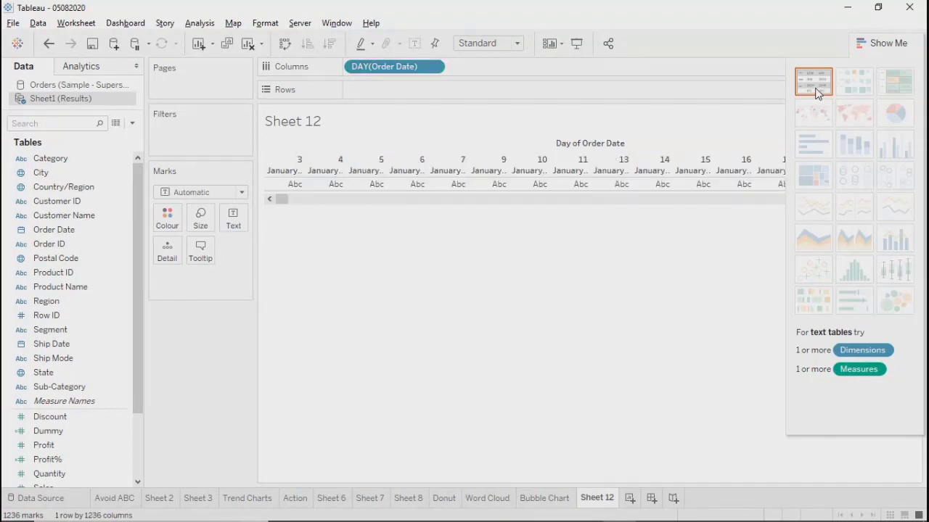
click(867, 43)
drag(288, 201, 242, 195)
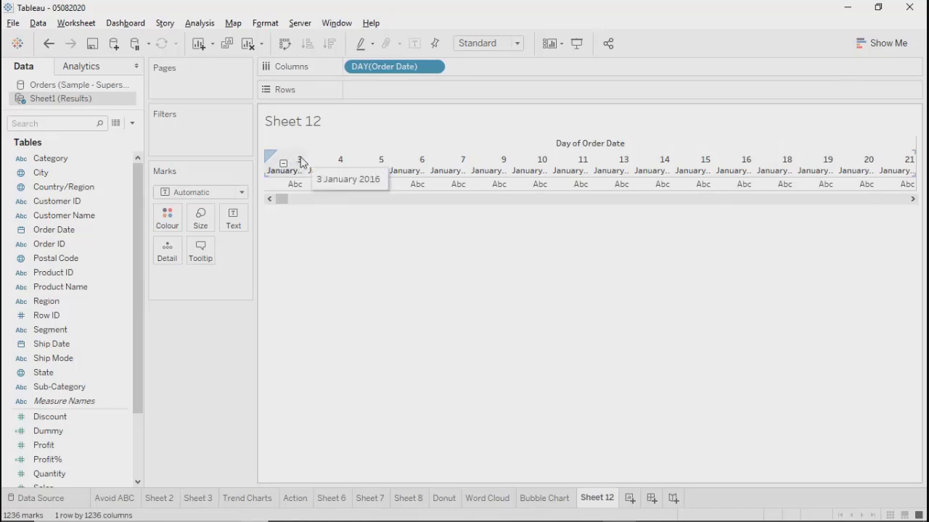
drag(280, 201, 916, 208)
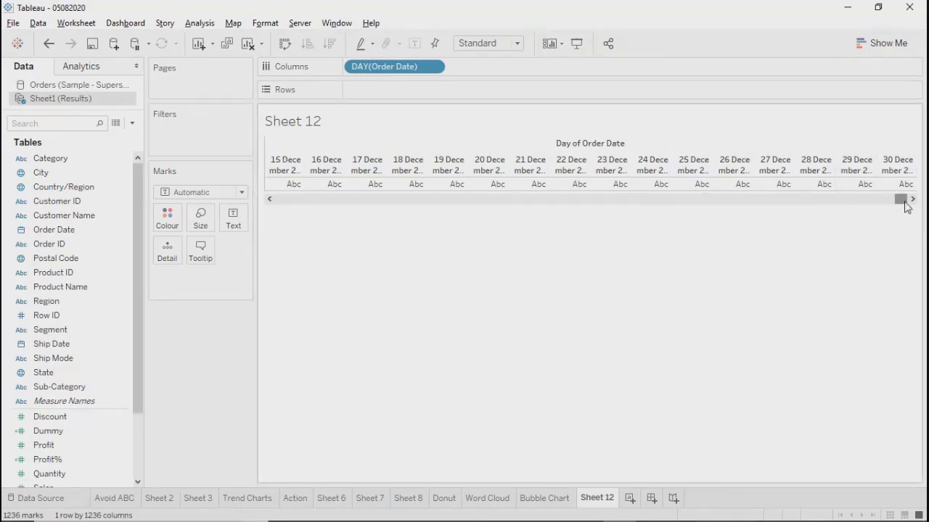
drag(902, 199, 282, 224)
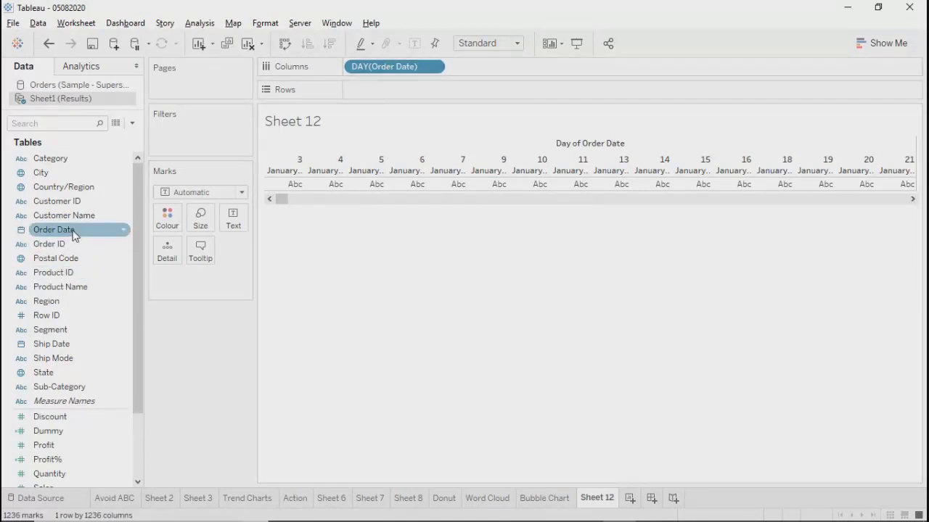
Step: Start a filter on Order Date by Days, look through the day values from 1 to 31, and cancel it
drag(74, 236, 203, 139)
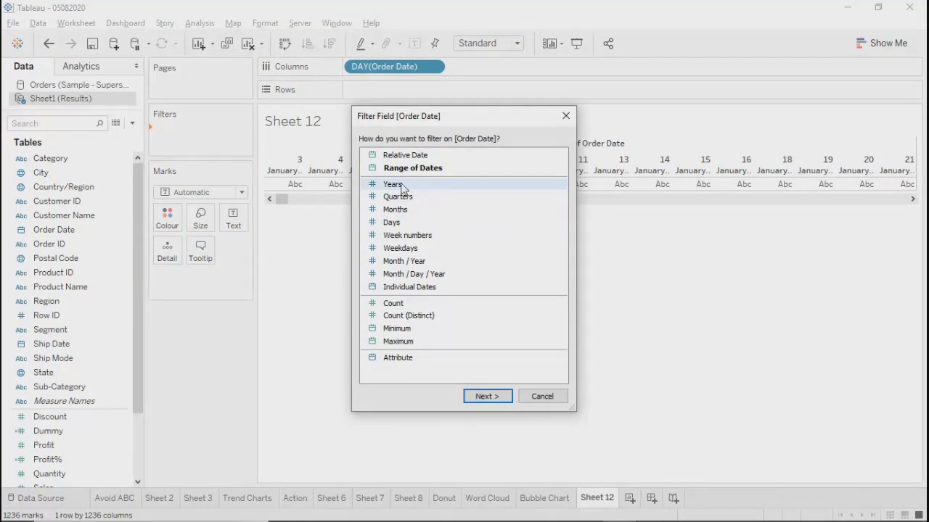
click(391, 222)
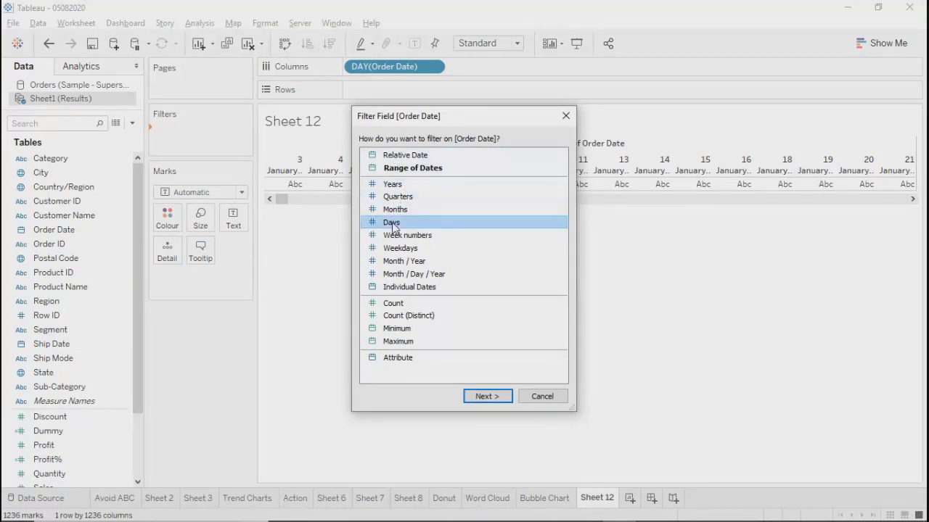
click(487, 396)
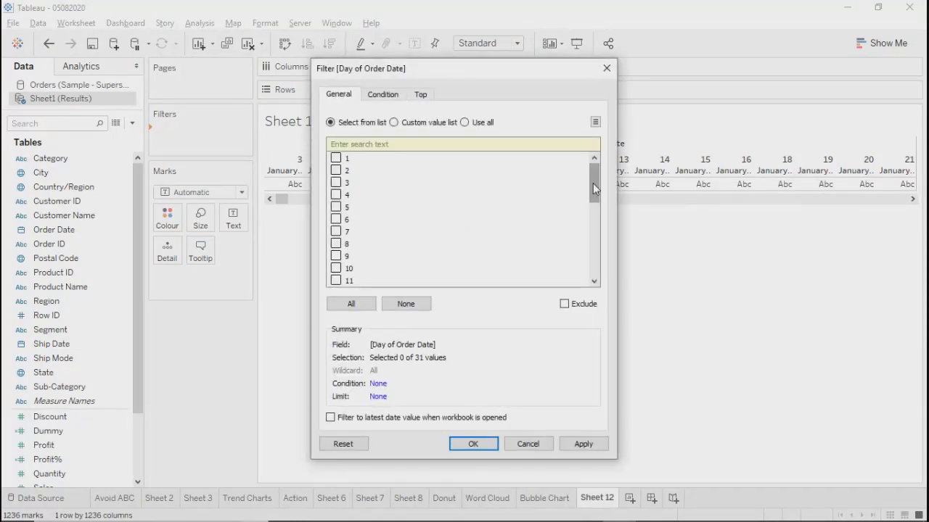
drag(593, 183, 608, 281)
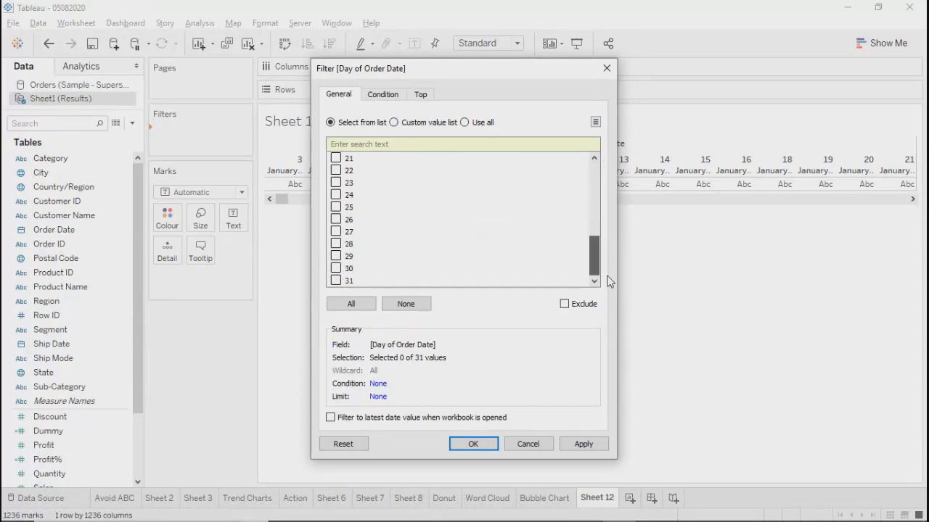
drag(594, 258, 594, 182)
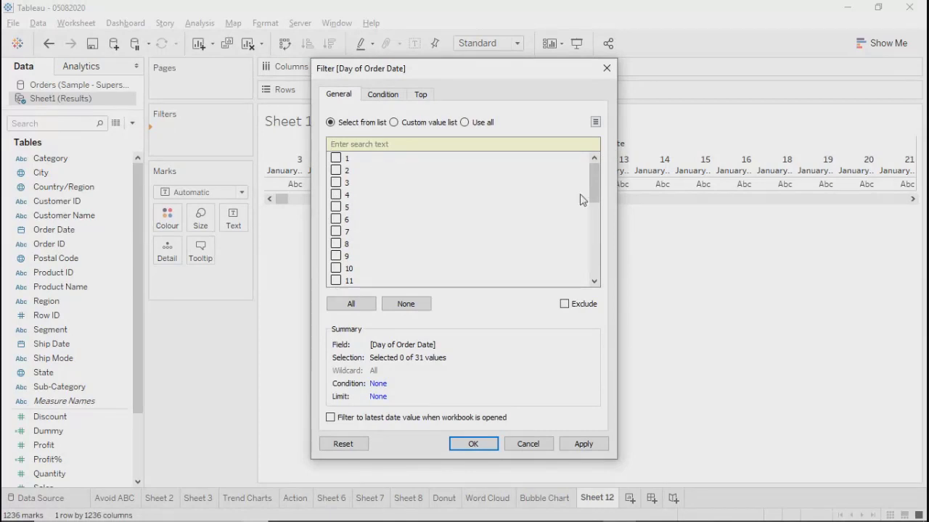
drag(591, 177, 596, 293)
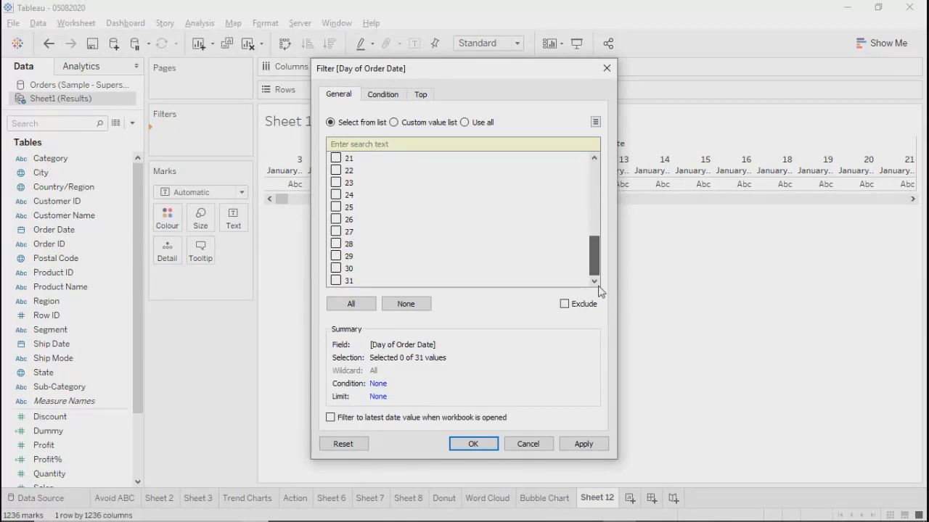
click(535, 445)
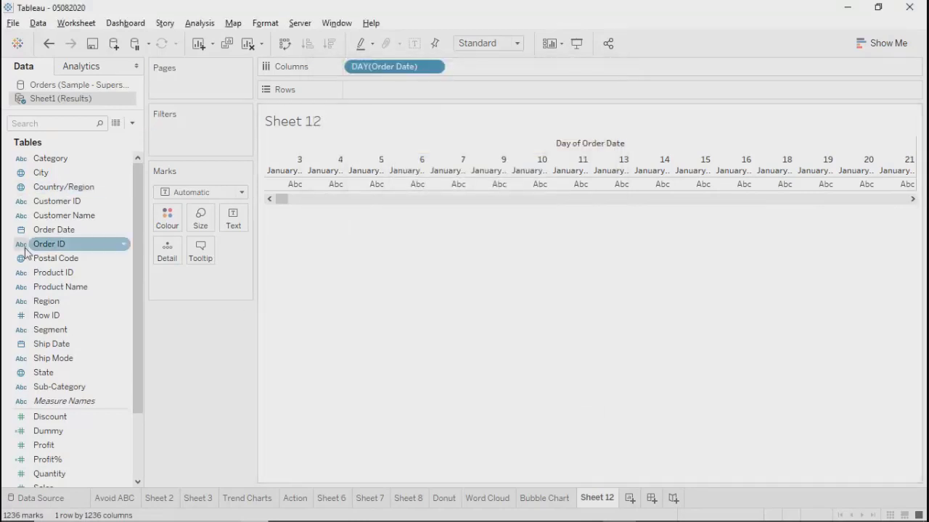
Step: Start a Relative Date filter on Order Date and set it to the last 7 days
drag(56, 232, 205, 147)
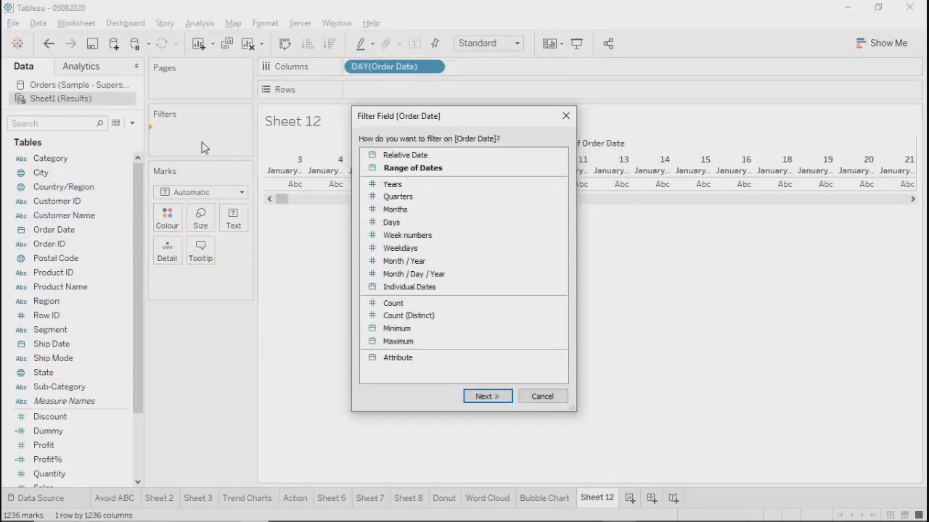
click(410, 157)
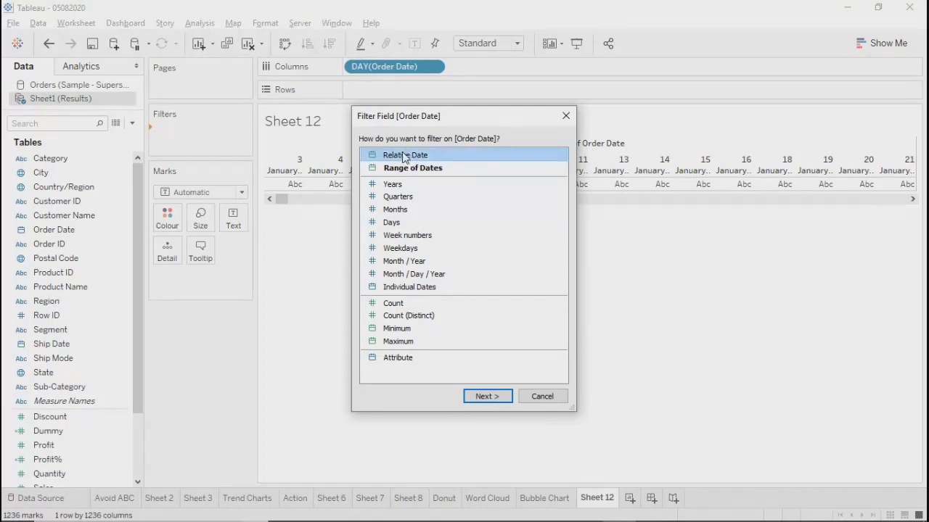
click(486, 396)
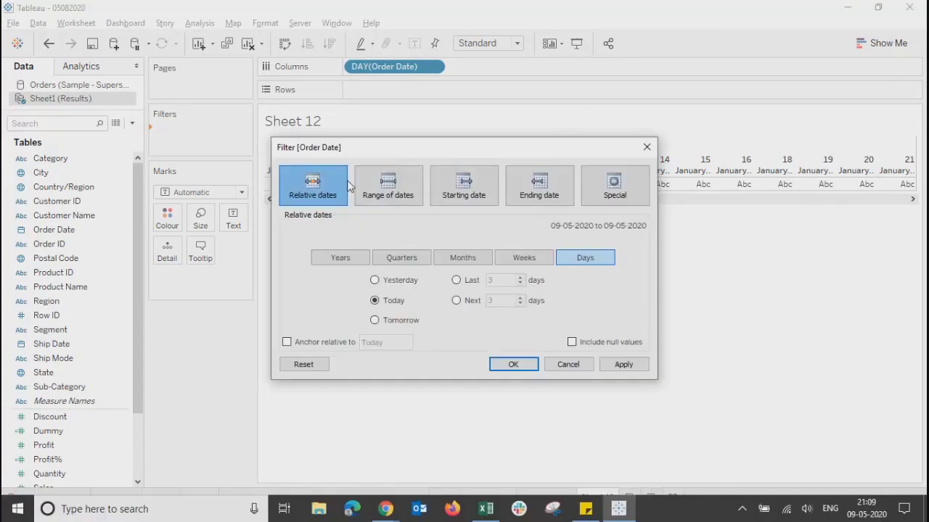
drag(427, 152, 408, 193)
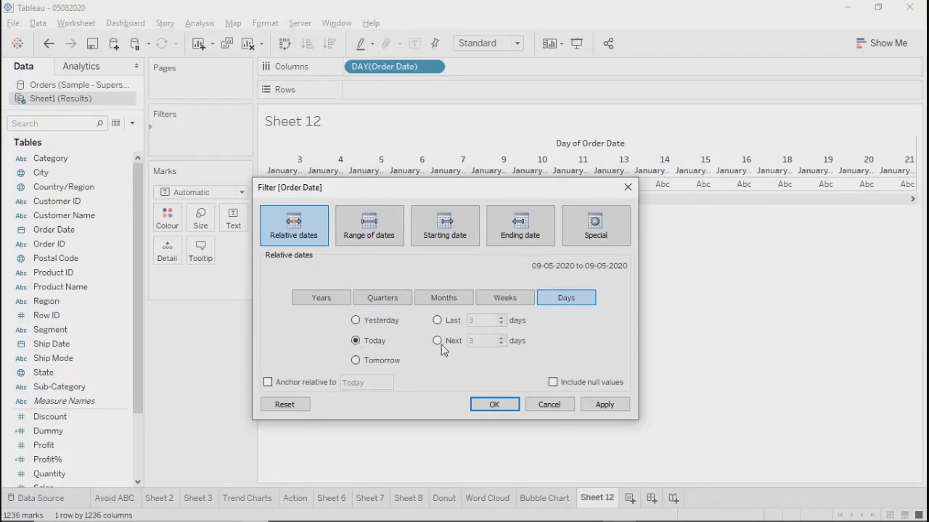
click(437, 320)
click(501, 317)
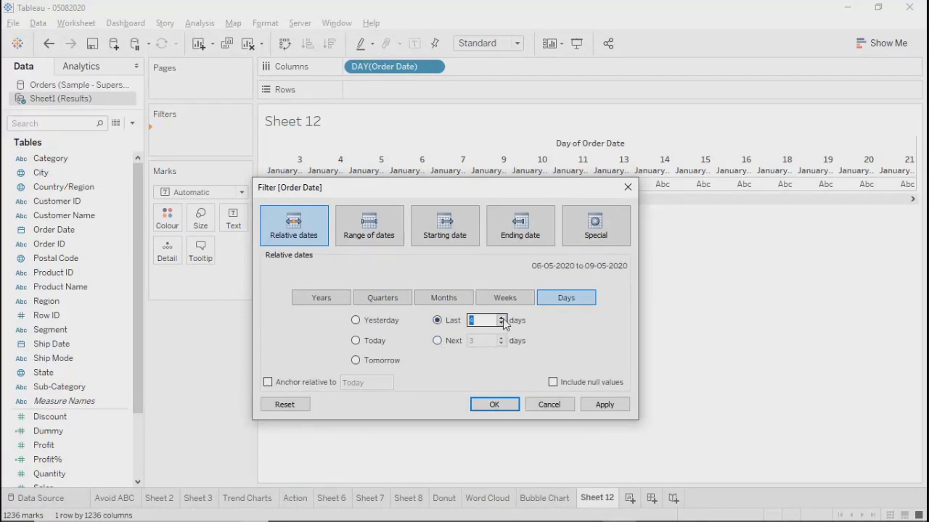
click(501, 317)
click(502, 317)
click(501, 317)
Step: Compare the relative date range in weeks, months, quarters and years, and leave the unit set to weeks
click(505, 299)
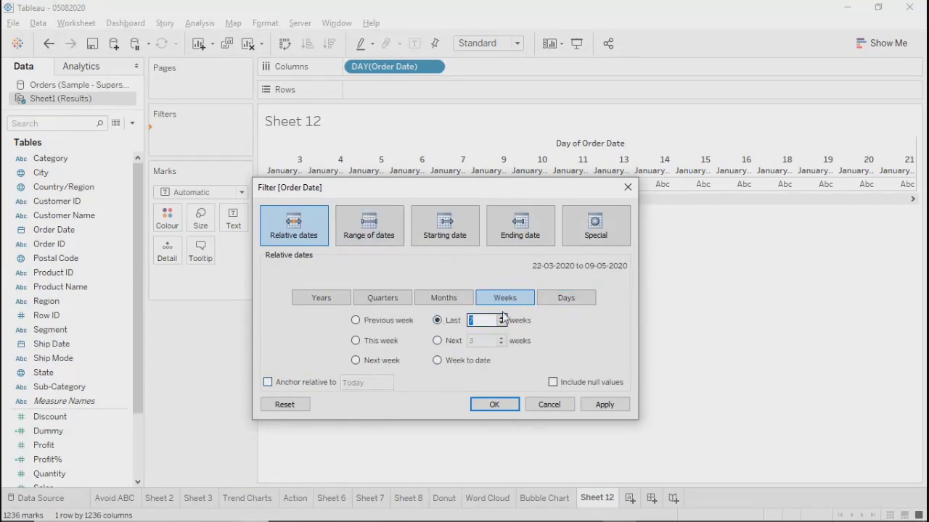
click(452, 301)
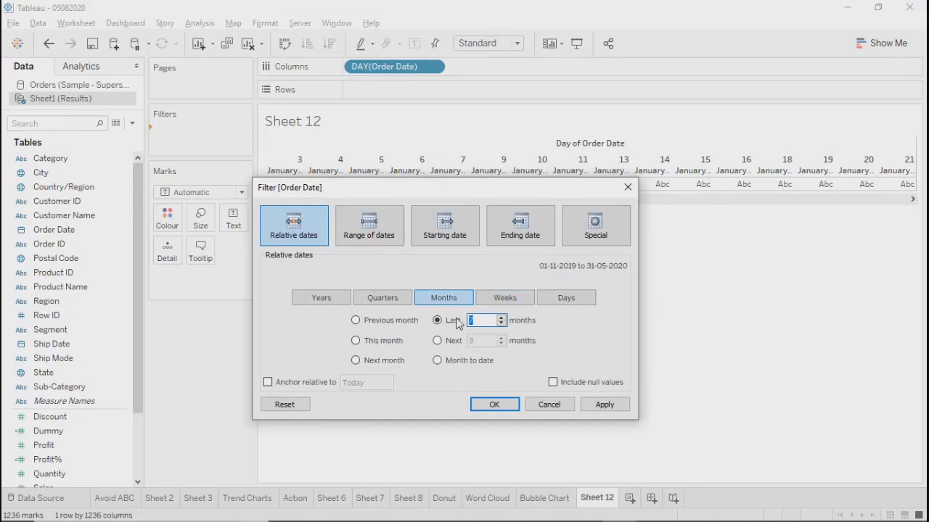
click(359, 300)
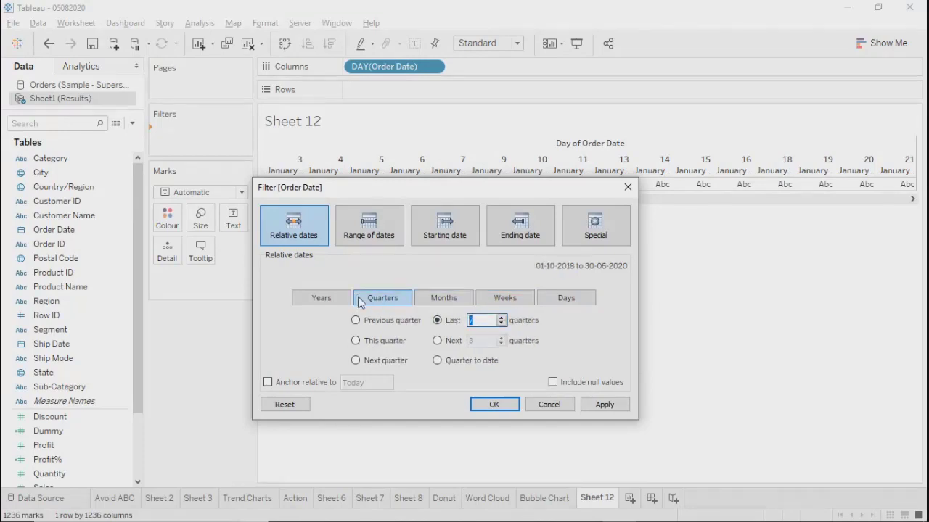
click(320, 300)
click(443, 299)
click(507, 300)
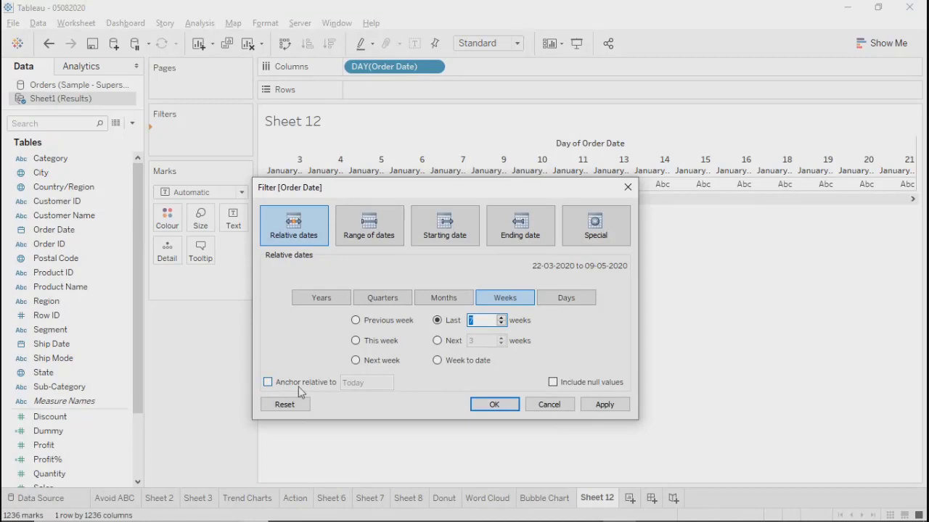
Step: Anchor the relative range to 09-05-2020 and apply the Order Date filter to the sheet
click(267, 382)
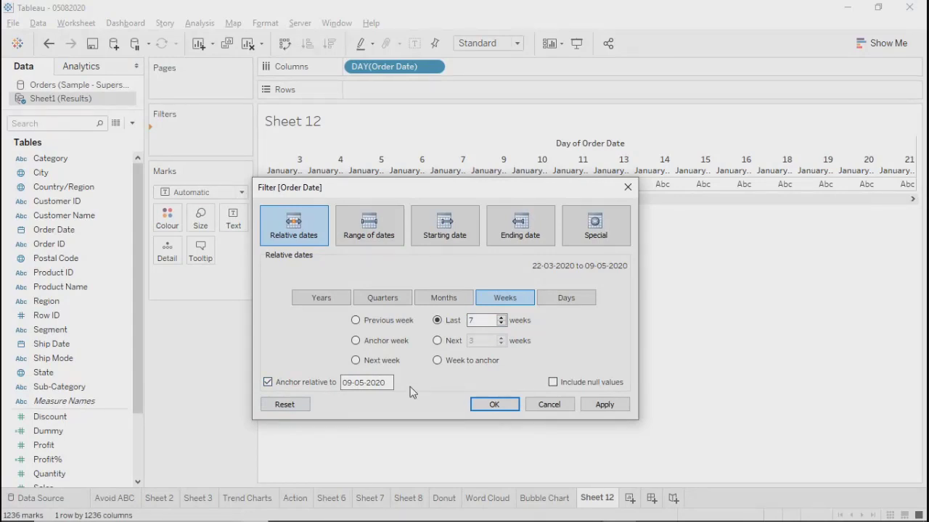
click(267, 383)
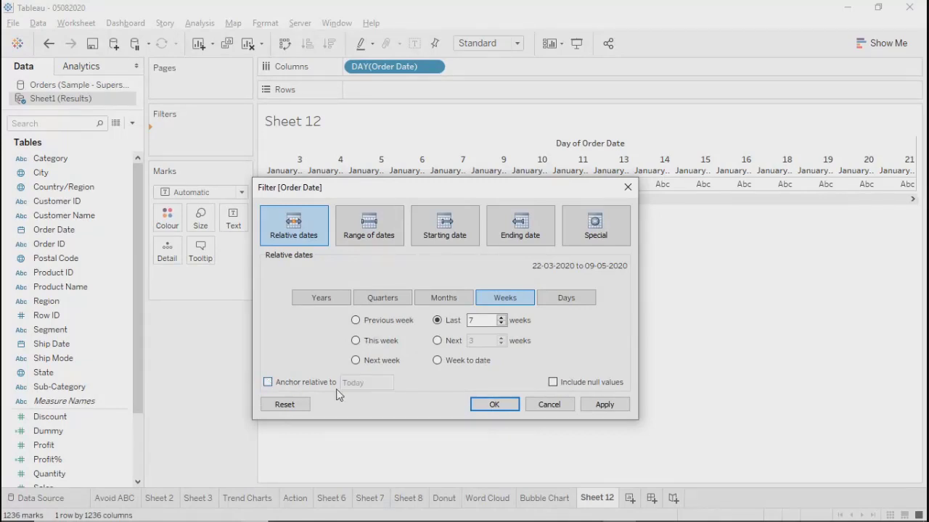
click(267, 383)
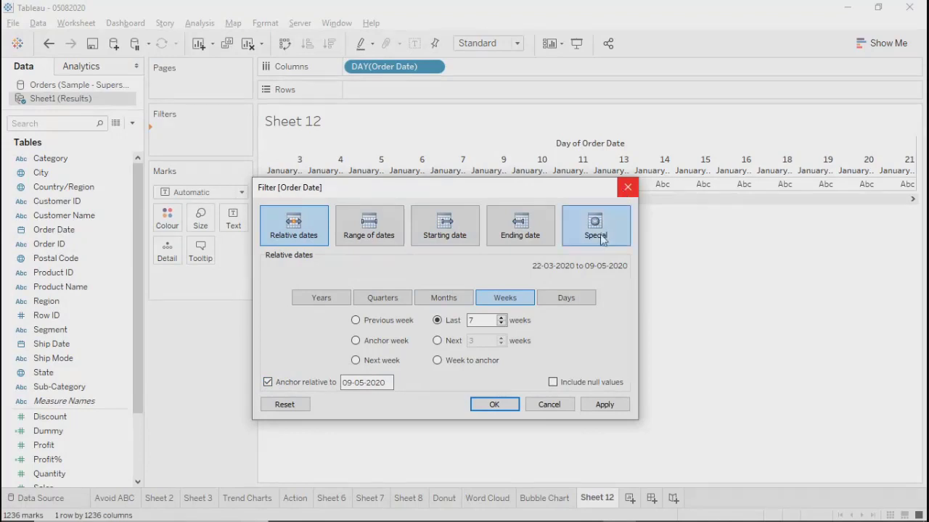
click(388, 382)
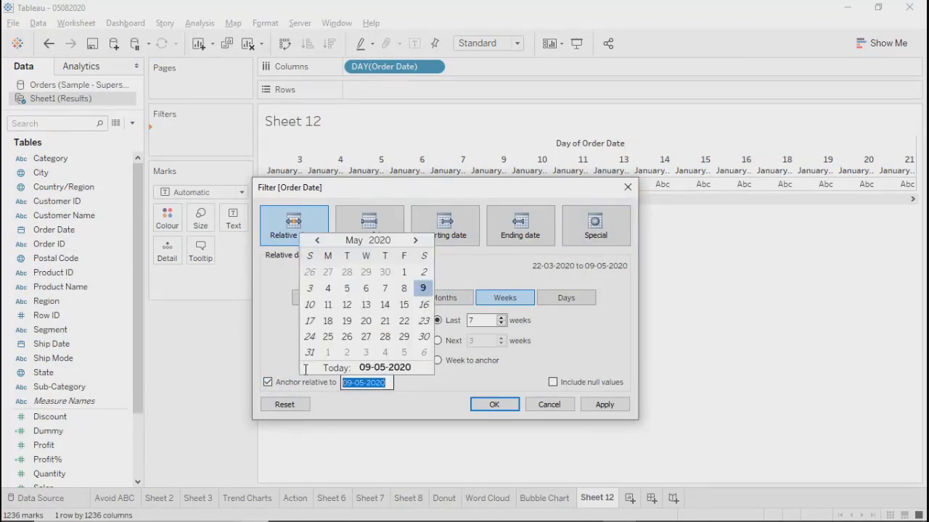
click(429, 396)
click(512, 407)
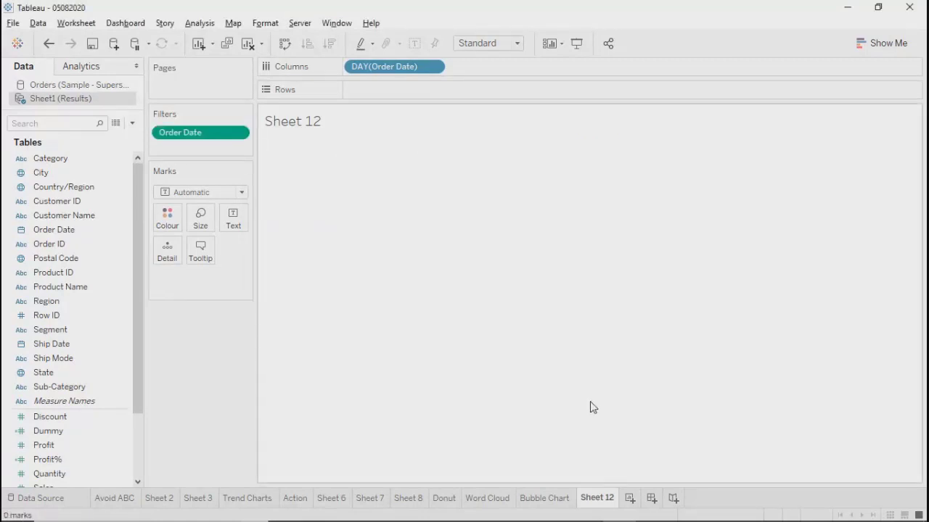
Step: Edit the Order Date filter, switch its relative range to the last 7 days, and remove the anchor date
click(239, 134)
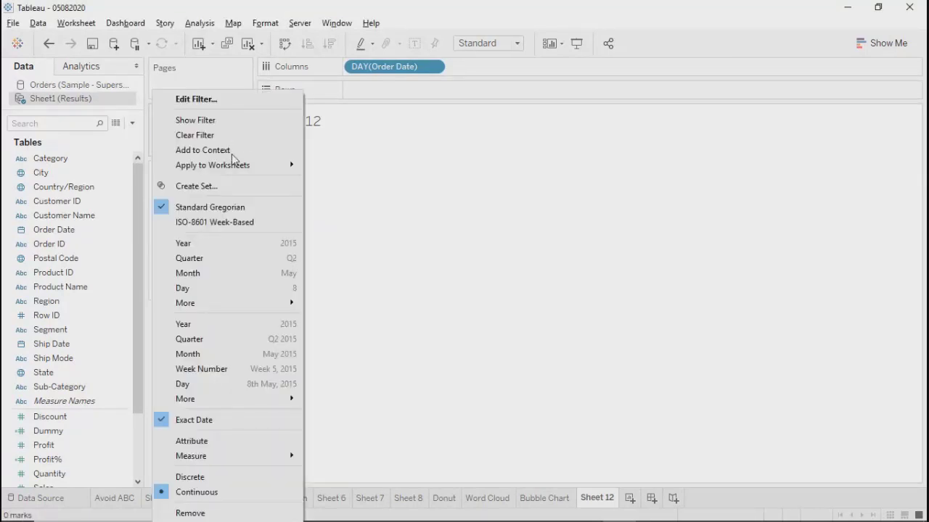
click(190, 102)
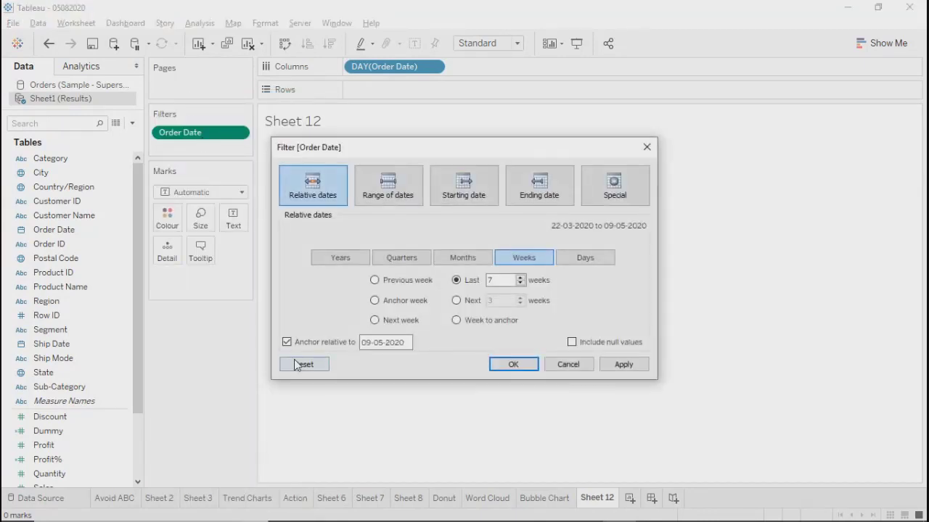
drag(410, 342, 339, 342)
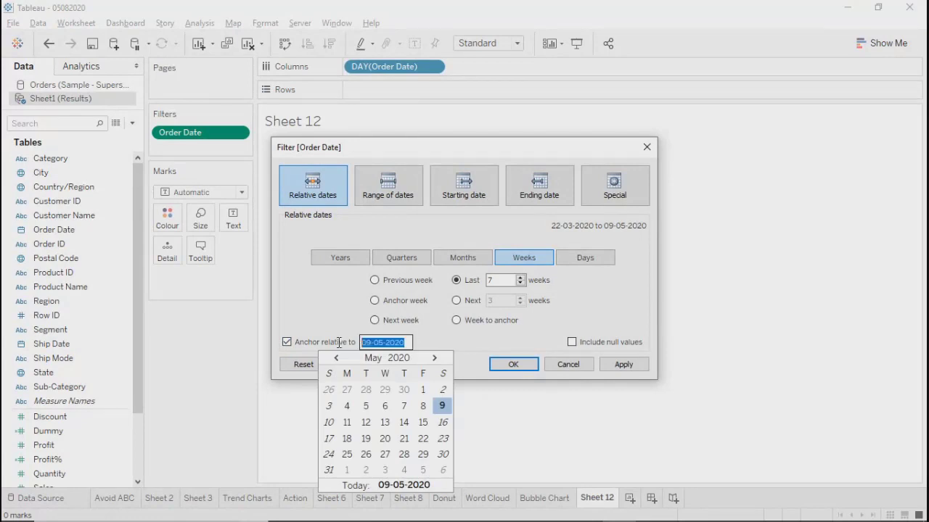
click(433, 333)
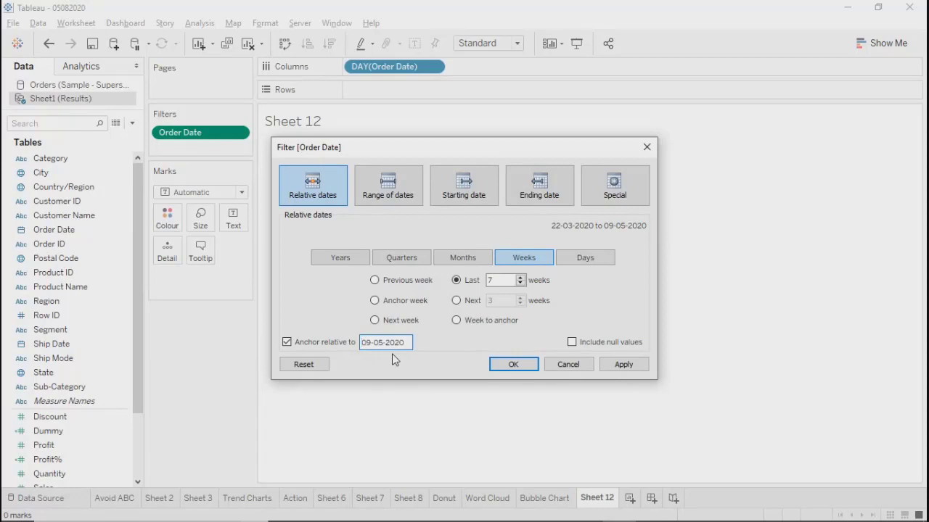
click(580, 260)
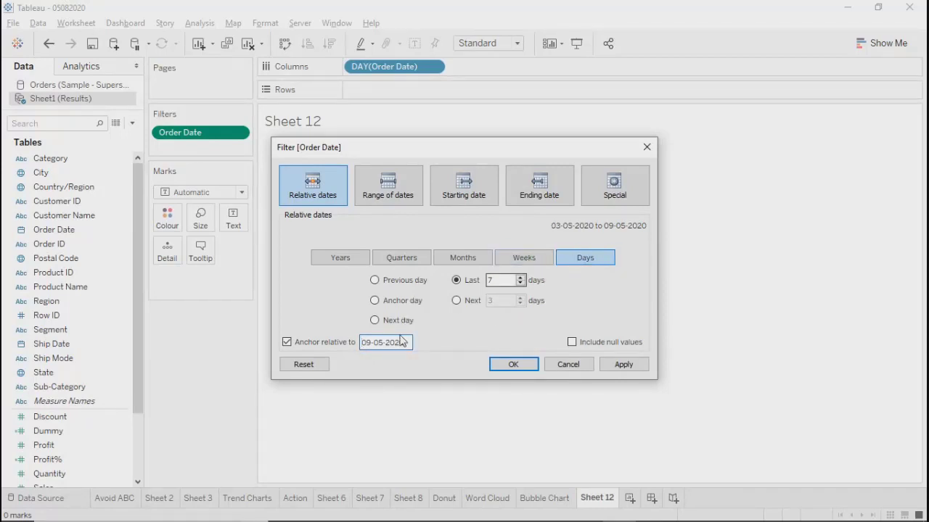
click(287, 342)
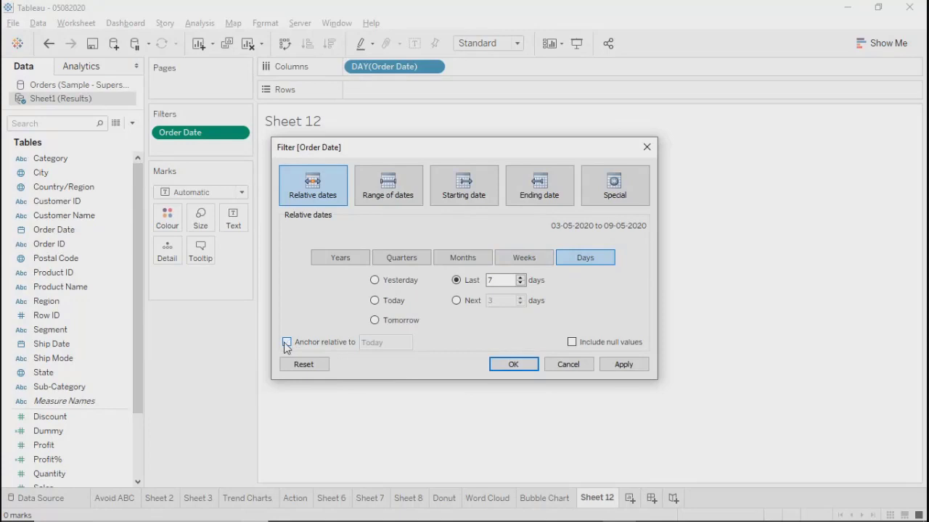
Step: Apply the relative date filter on Order Date for the last 7 days
click(499, 280)
drag(421, 154, 456, 188)
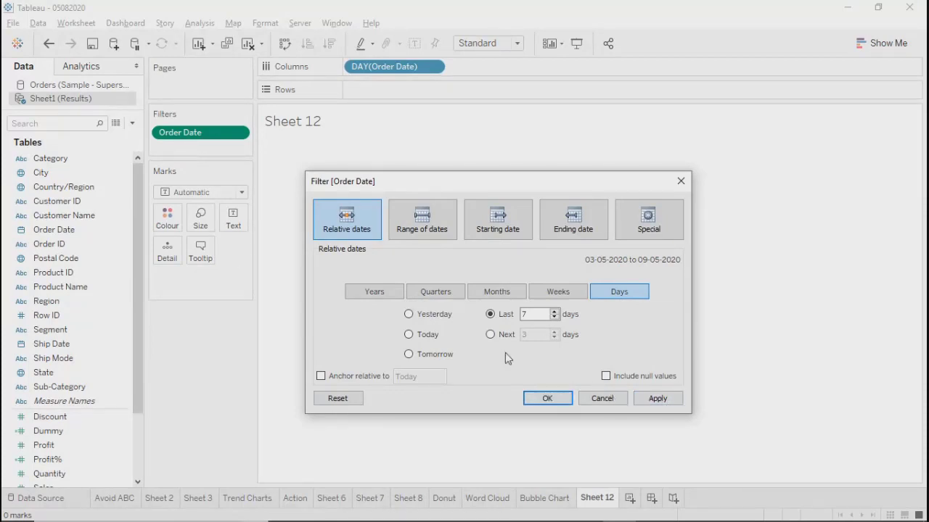
click(645, 402)
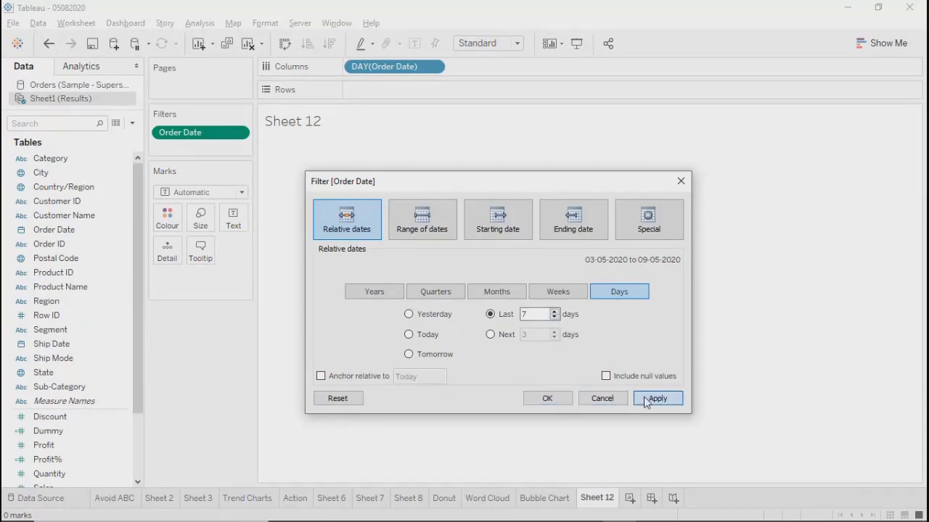
click(544, 401)
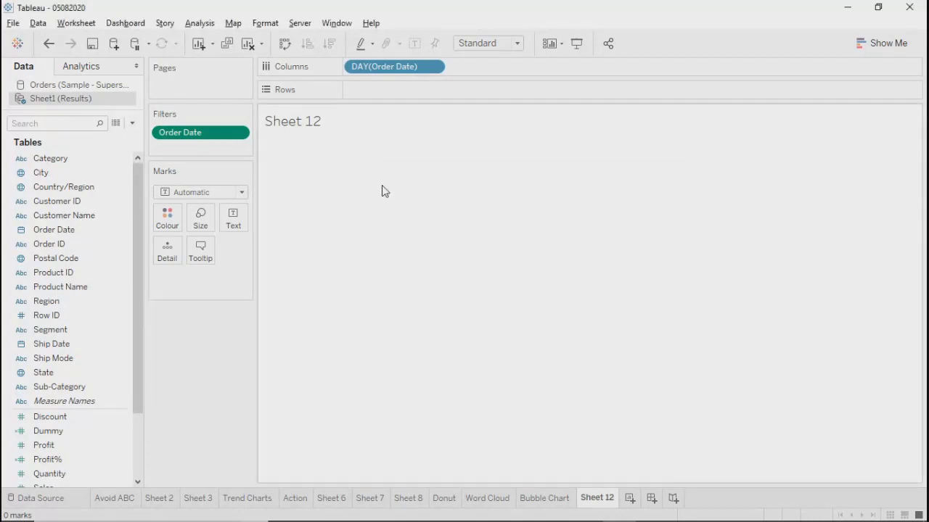
Step: Add a new text-file data source from Orders (Sample - Superstore).csv on the Desktop
click(76, 86)
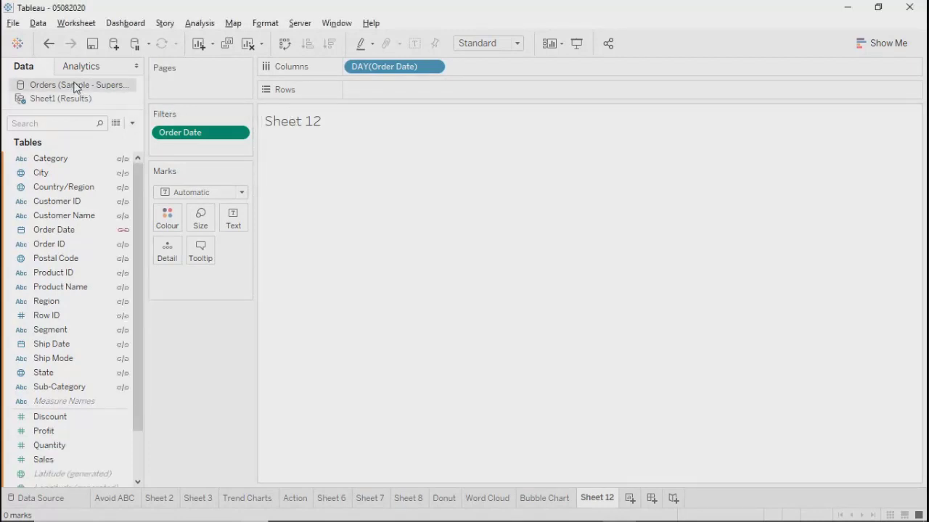
click(115, 45)
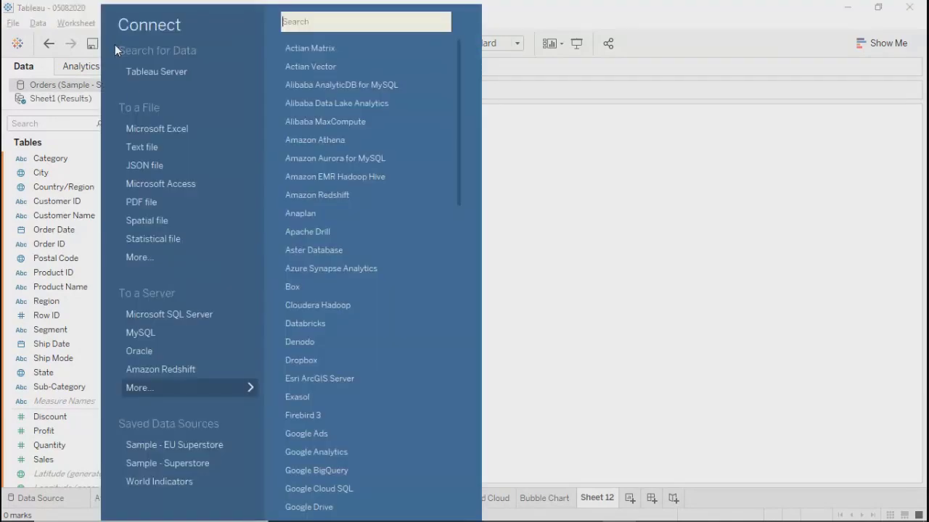
click(141, 147)
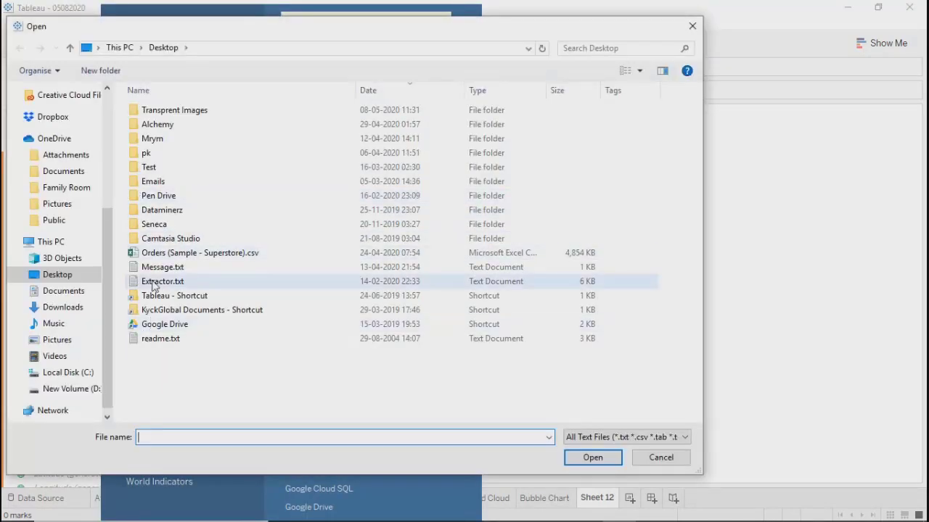
click(155, 255)
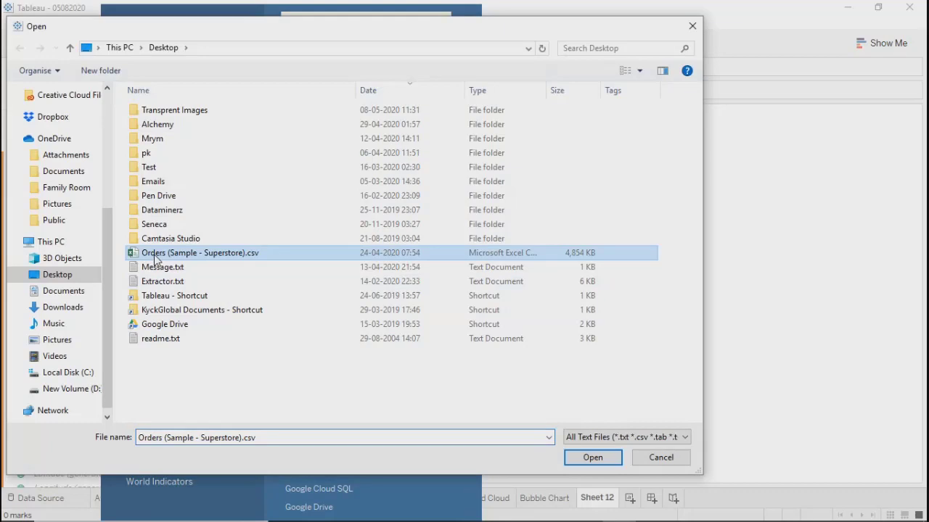
click(591, 459)
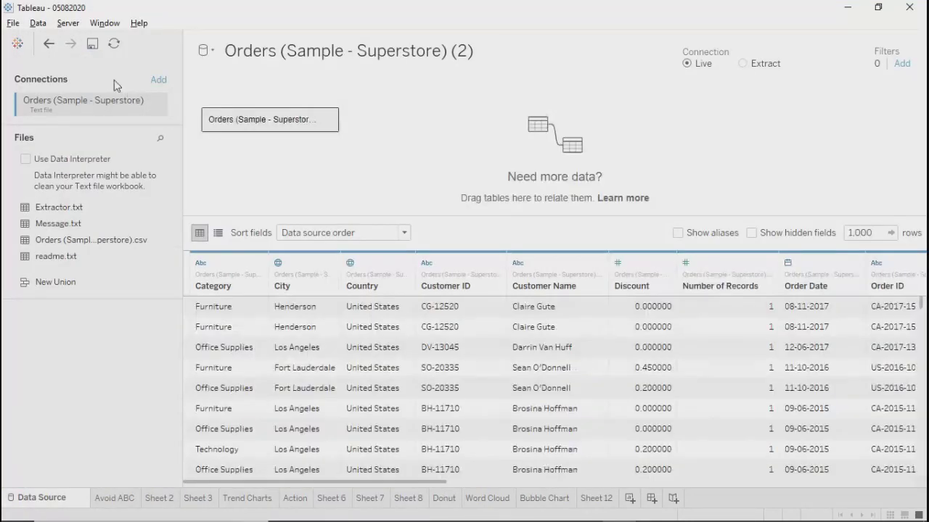
Step: Edit the new connection to use WHO-COVID-19-global-data.csv from the Transprent Images folder
click(156, 108)
click(258, 166)
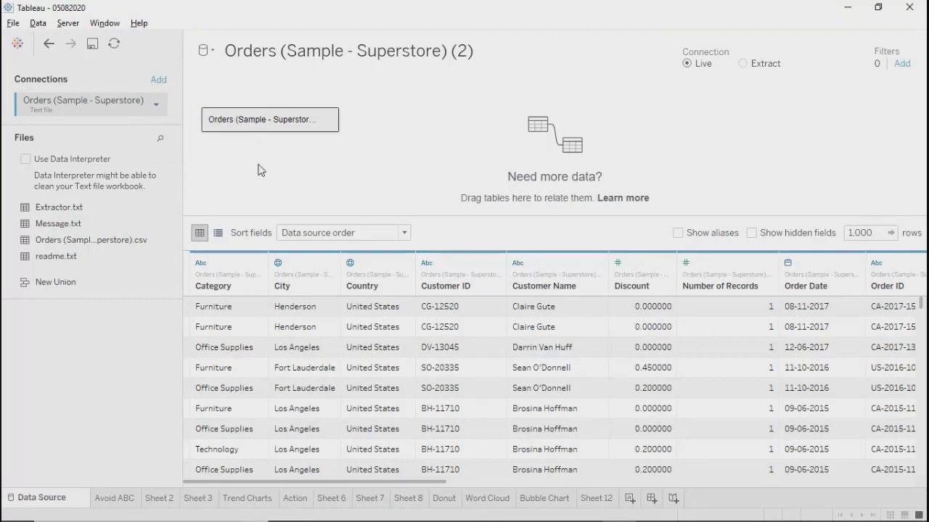
click(156, 104)
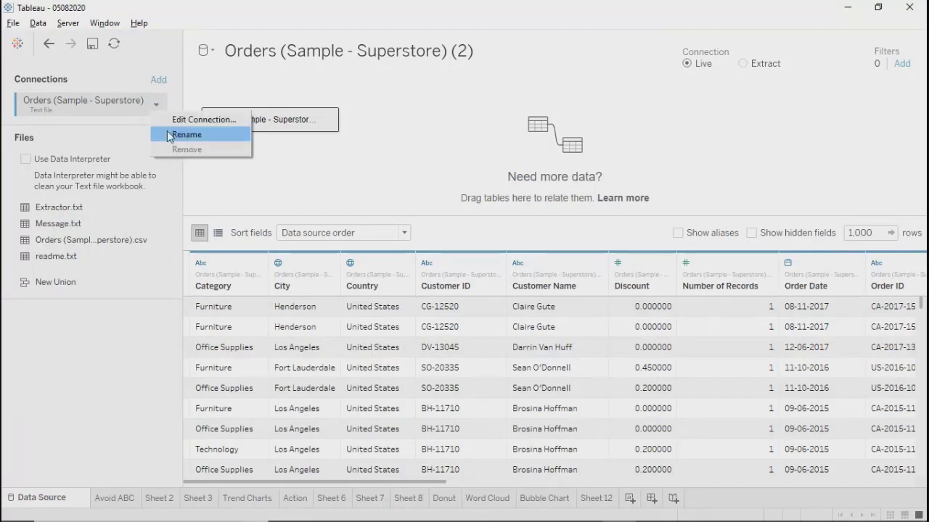
click(173, 119)
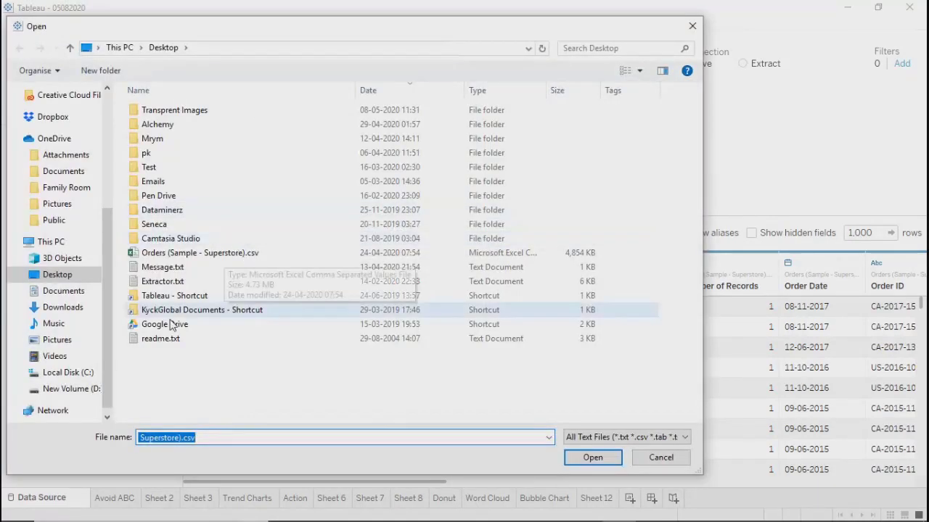
double_click(170, 110)
click(160, 130)
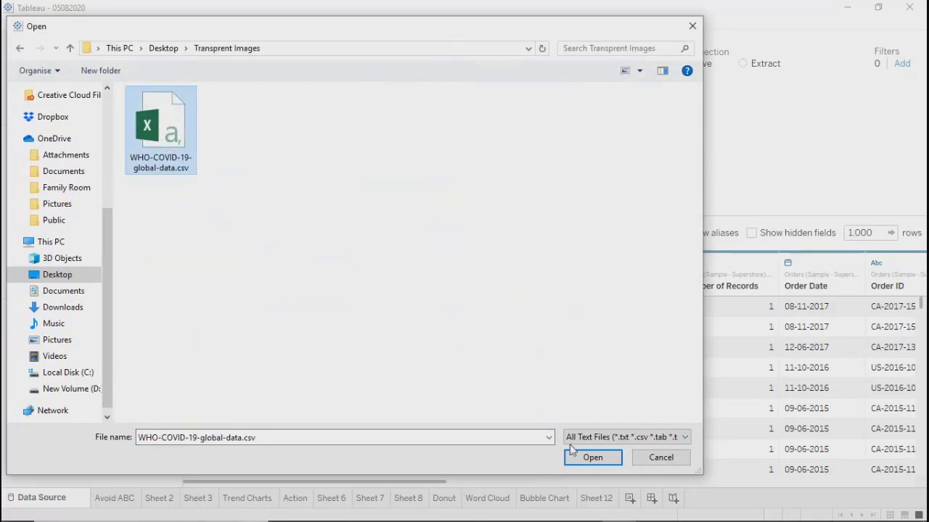
click(594, 458)
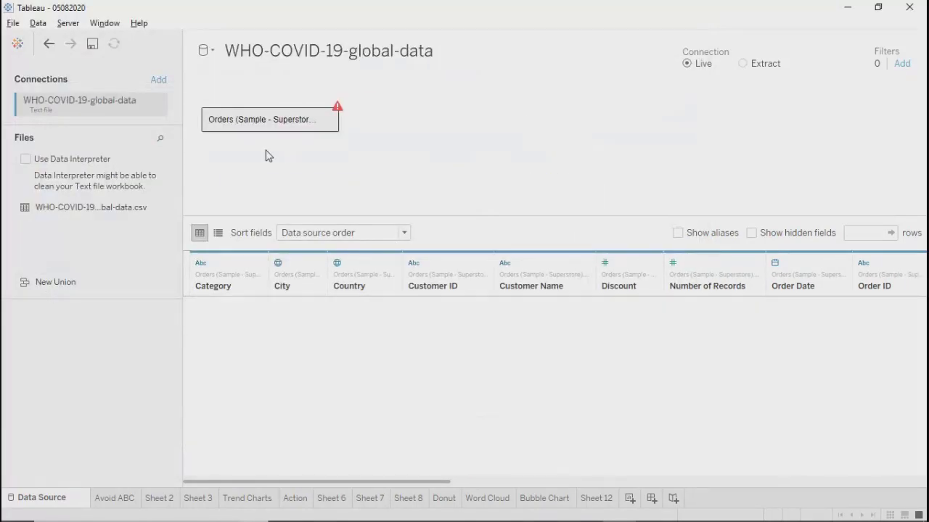
Step: Replace the broken Orders table in the data source with the WHO-COVID-19-global-data.csv table and look through its rows
click(330, 123)
click(347, 156)
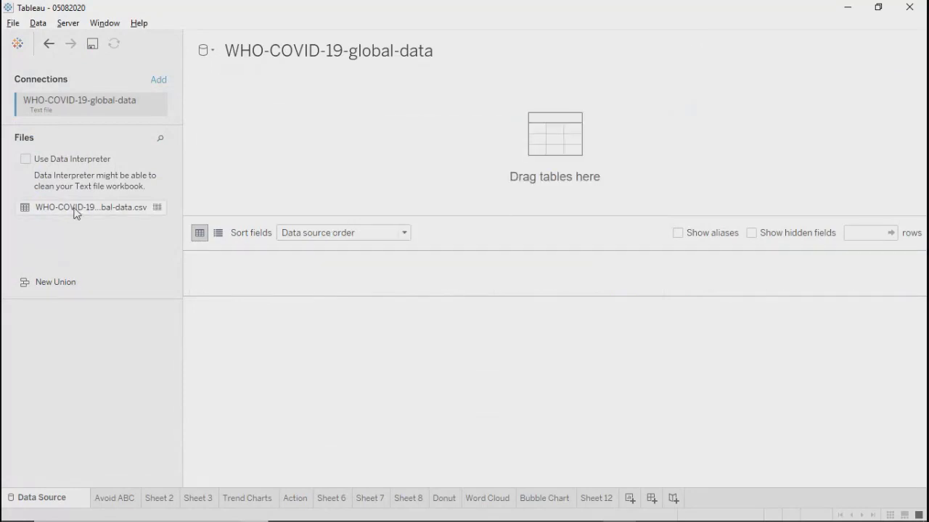
drag(75, 212, 273, 171)
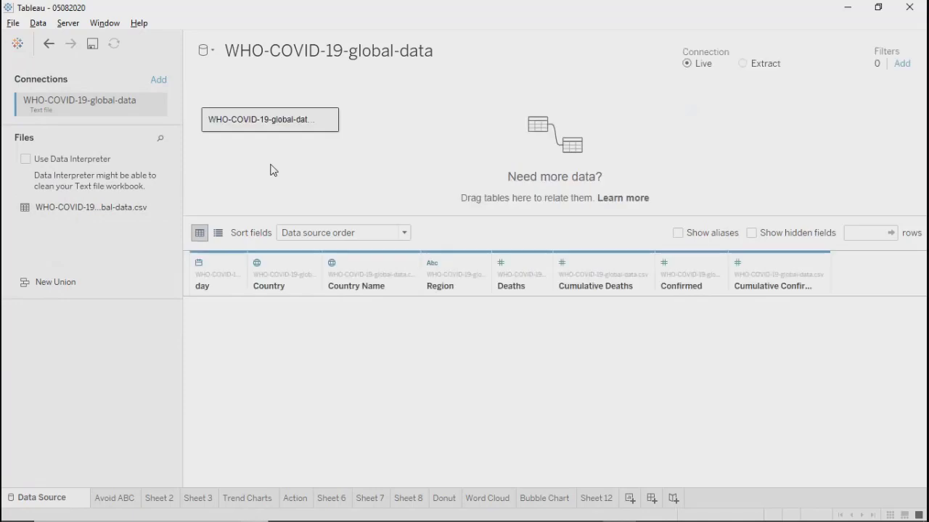
scroll(225, 363, down, 20)
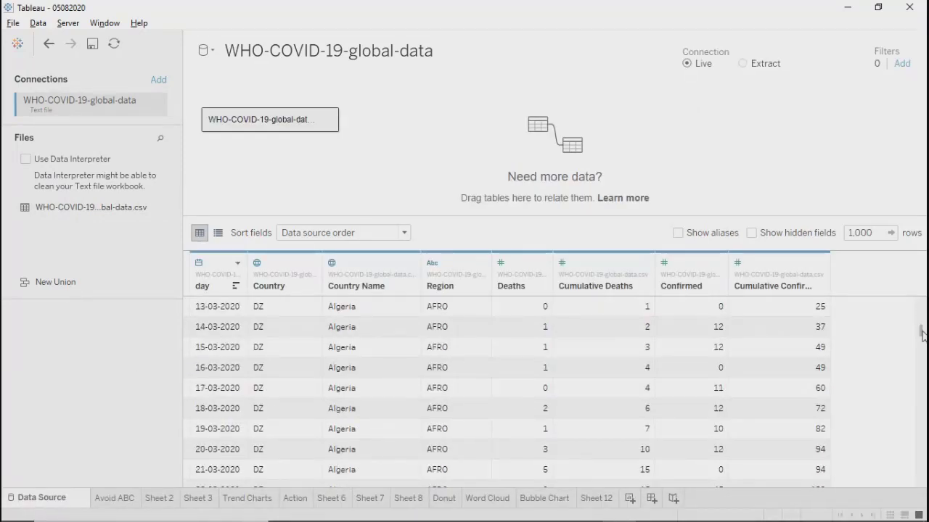
drag(922, 333, 922, 492)
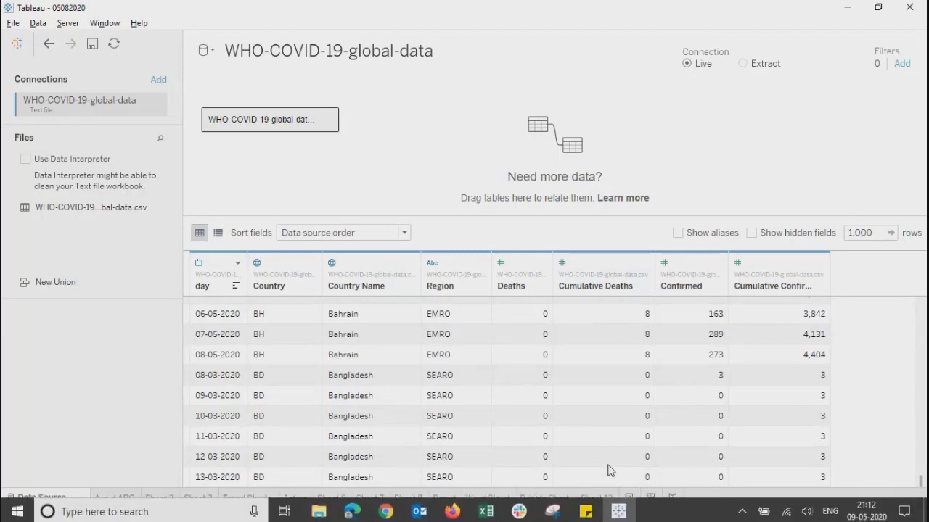
Step: Return to Sheet 12 and clear all its fields and filters
click(608, 499)
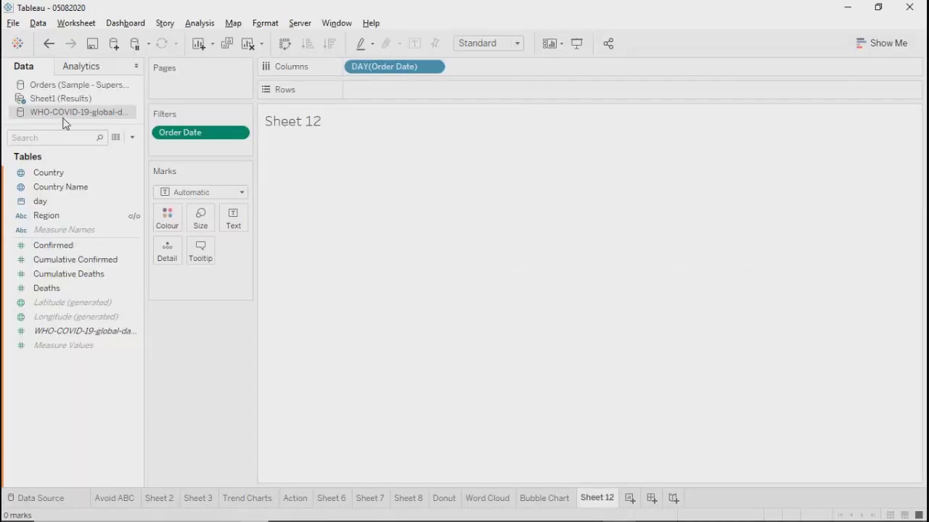
click(249, 45)
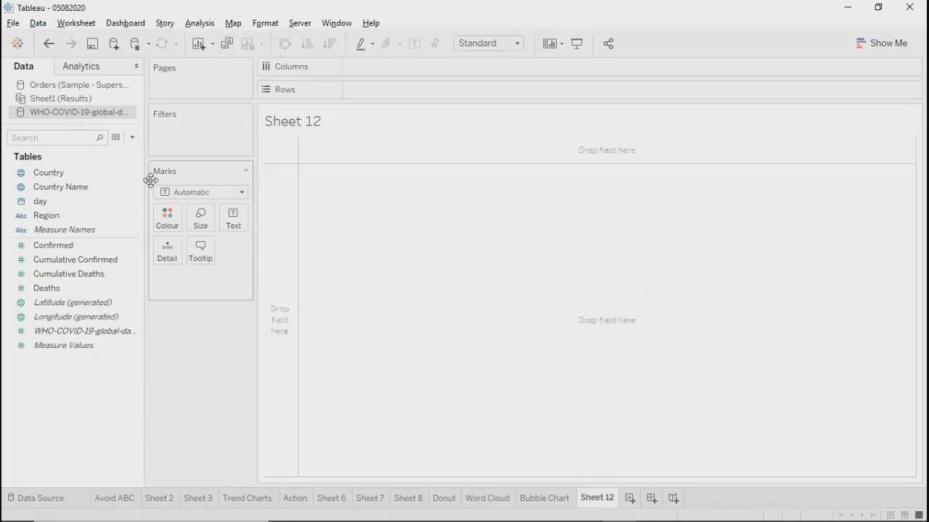
Step: Examine the underlying rows of the WHO-COVID-19-global-data source, checking the dates in the day column
click(116, 138)
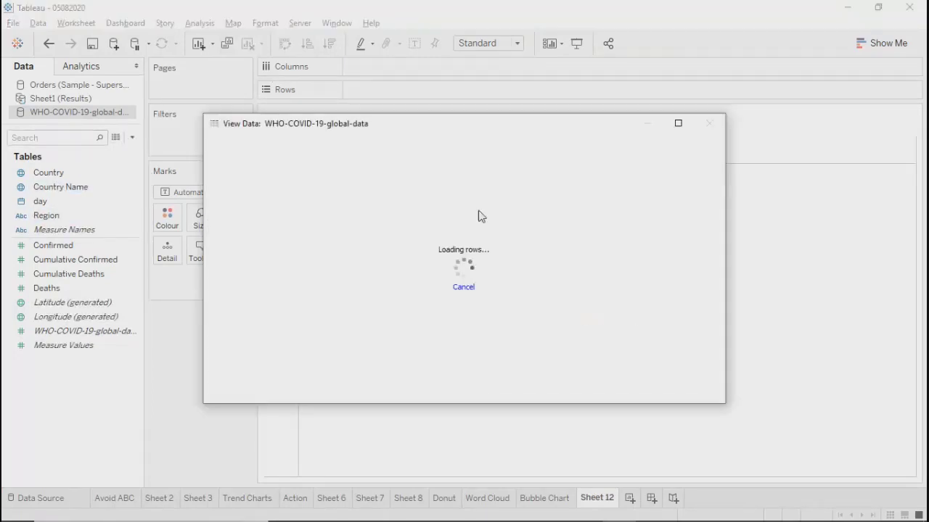
click(678, 123)
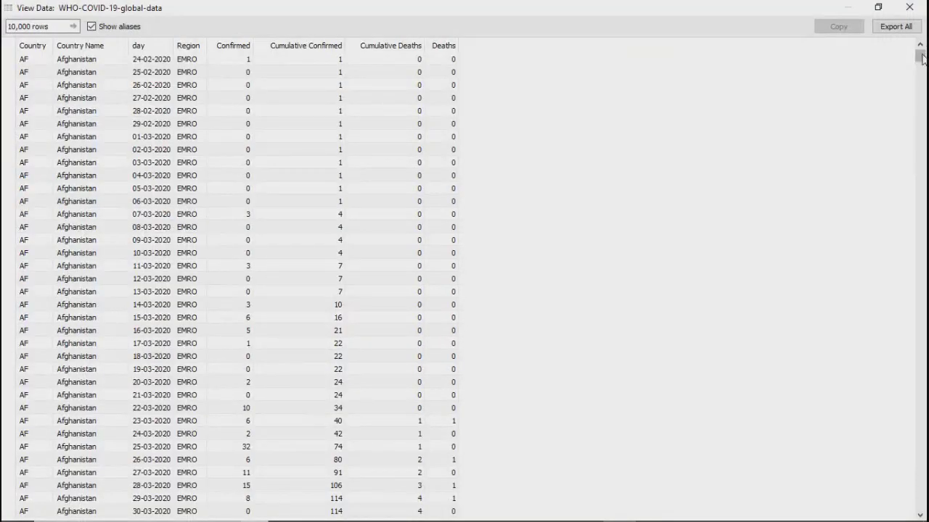
drag(920, 55, 922, 519)
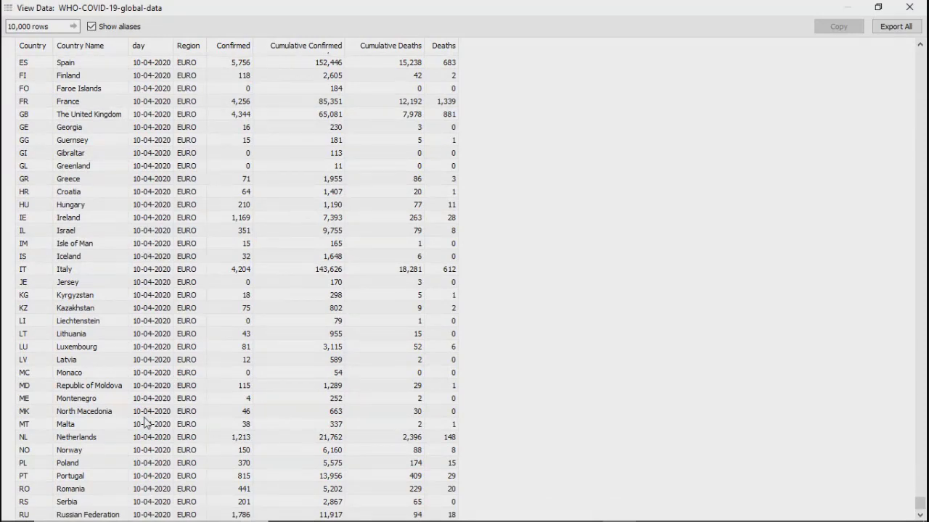
scroll(146, 422, down, 20)
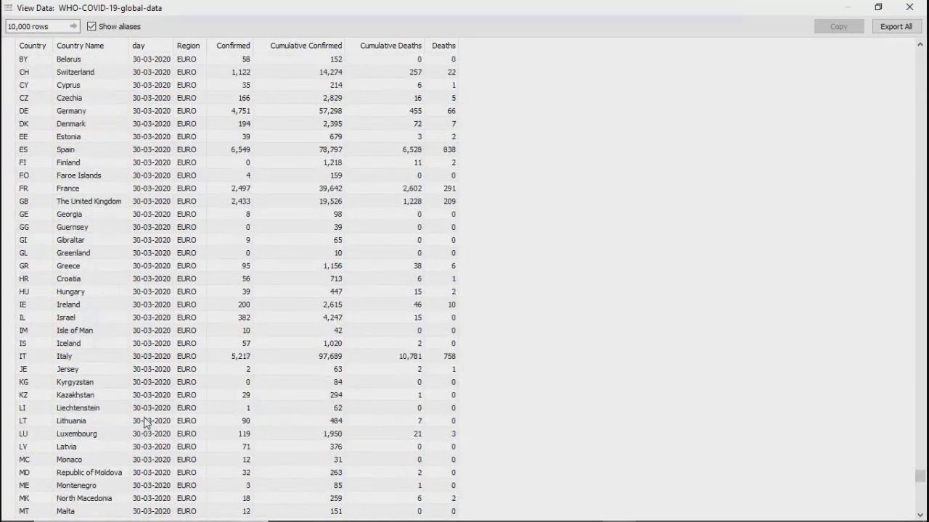
scroll(145, 422, up, 12)
scroll(145, 422, down, 11)
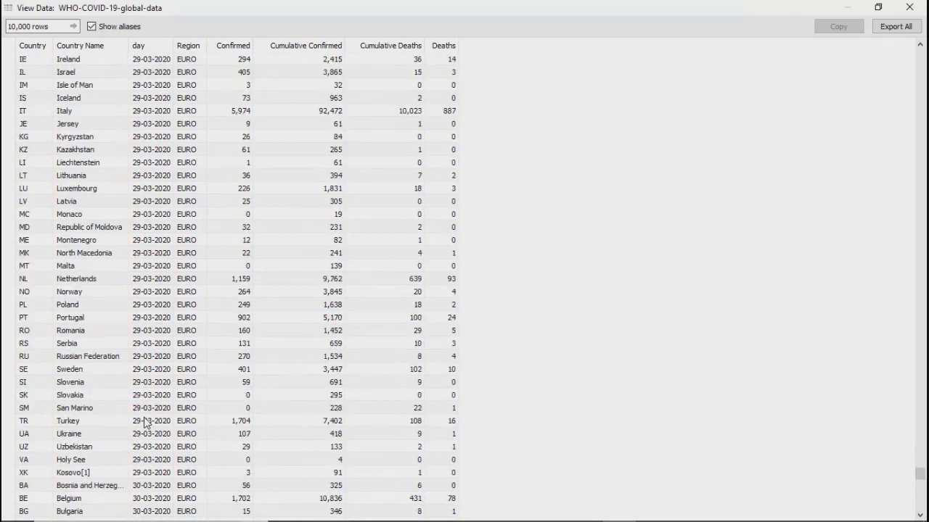
scroll(145, 422, down, 20)
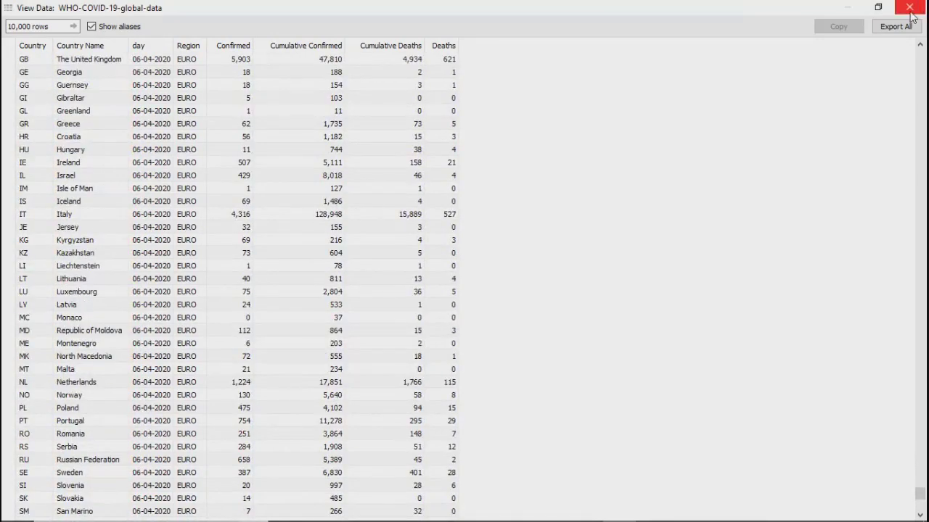
click(910, 9)
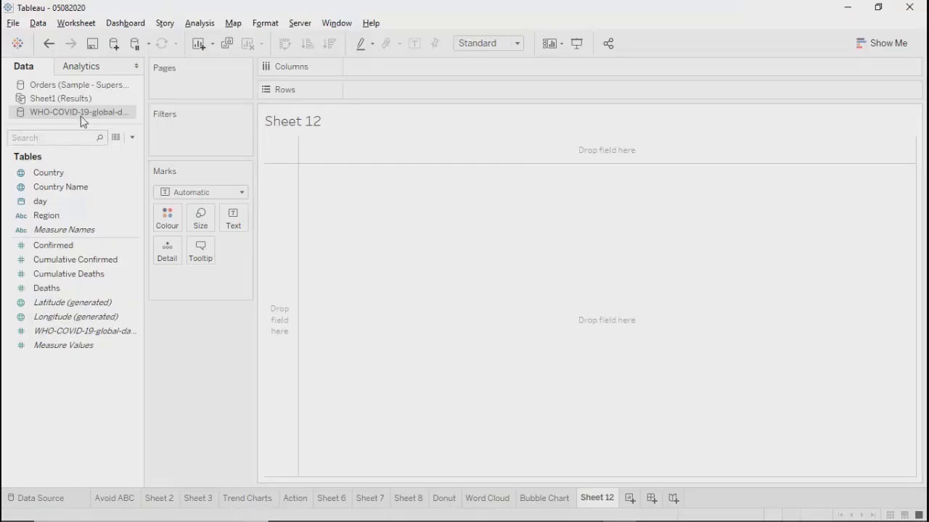
Step: Place the day field on Rows and set it to the continuous Day level
drag(61, 200, 365, 93)
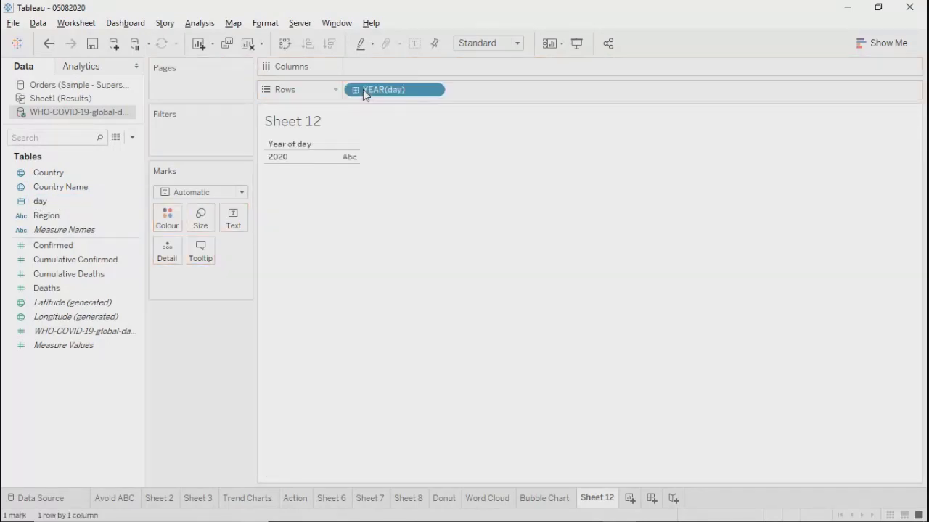
click(435, 90)
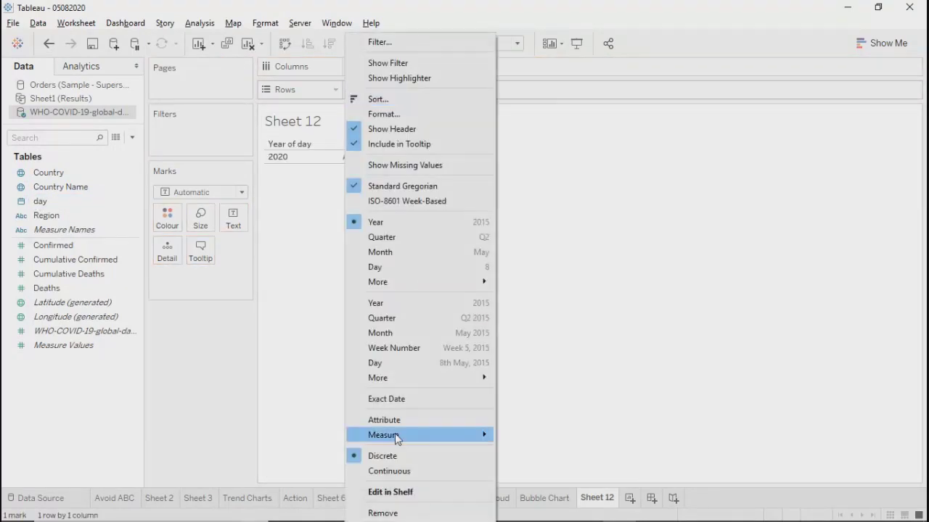
click(401, 363)
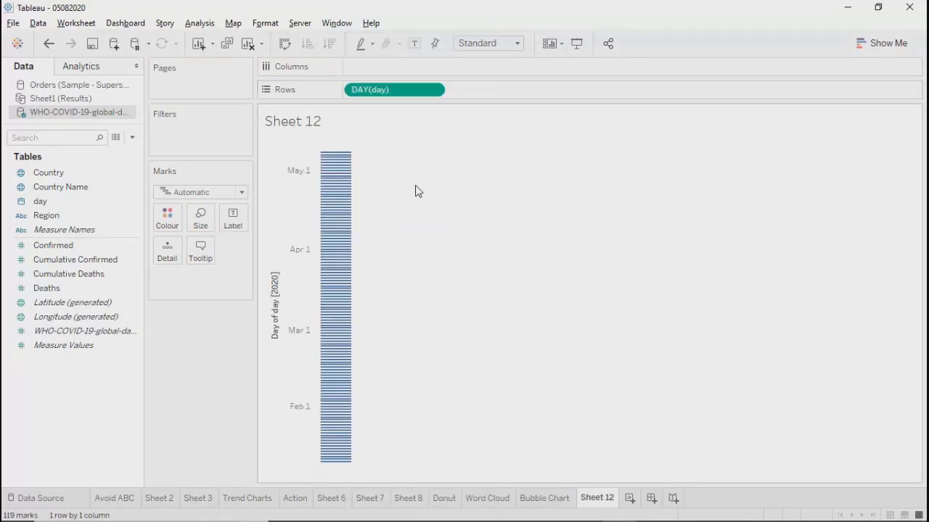
Step: Convert the view to a text table with Show Me and check its most recent dates against today's date
click(881, 43)
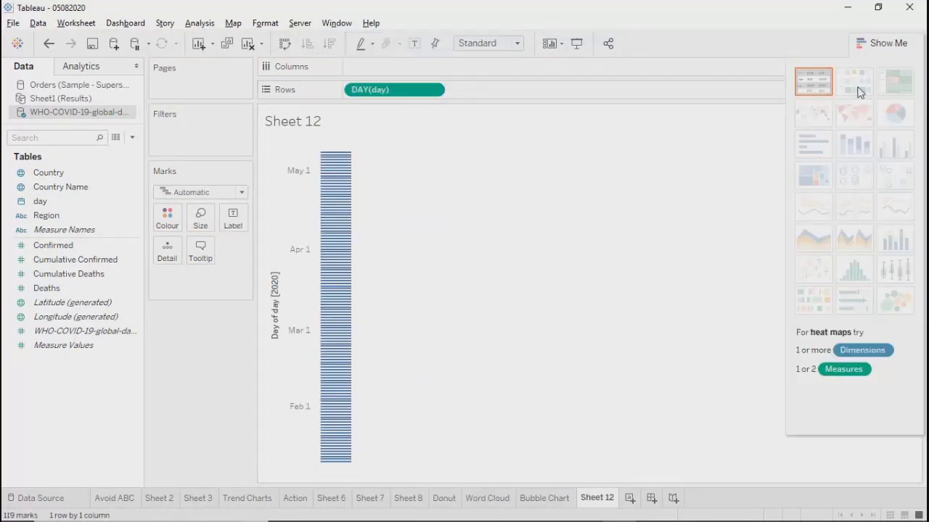
click(813, 81)
drag(320, 199, 905, 207)
click(879, 44)
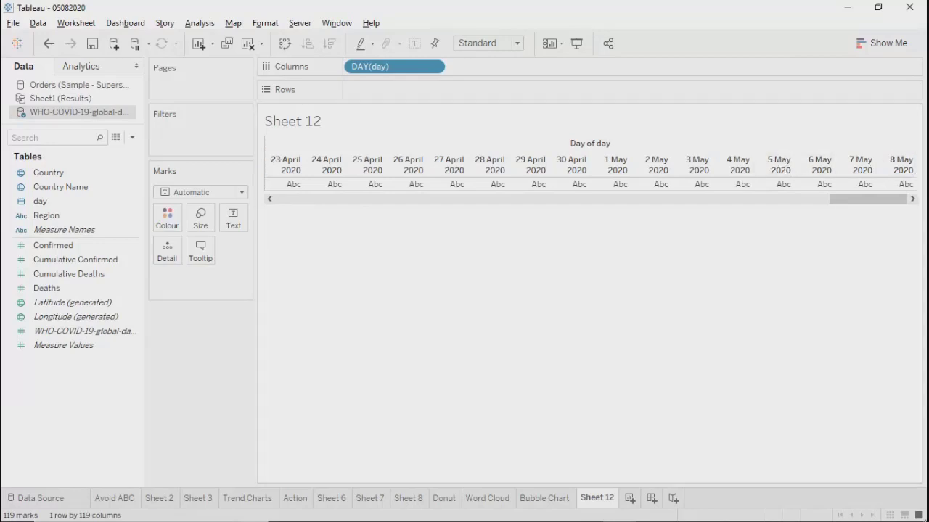
mouse_move(860, 516)
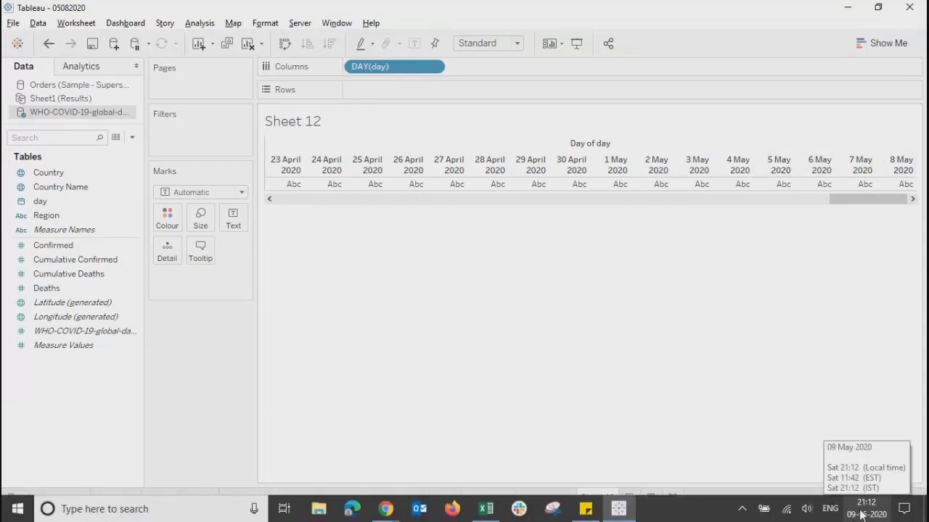
drag(846, 201, 865, 211)
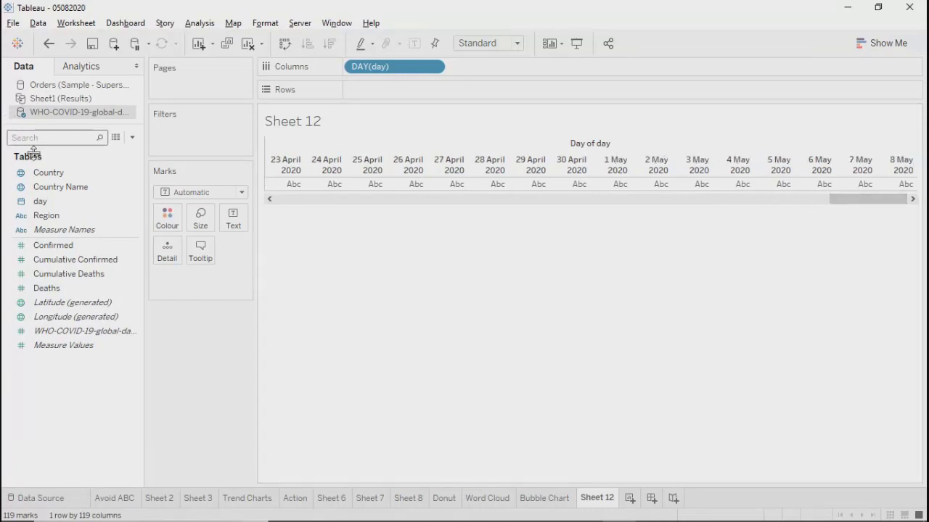
Step: Add the day field as a relative date filter limited to the last 6 days and apply it
drag(40, 201, 201, 136)
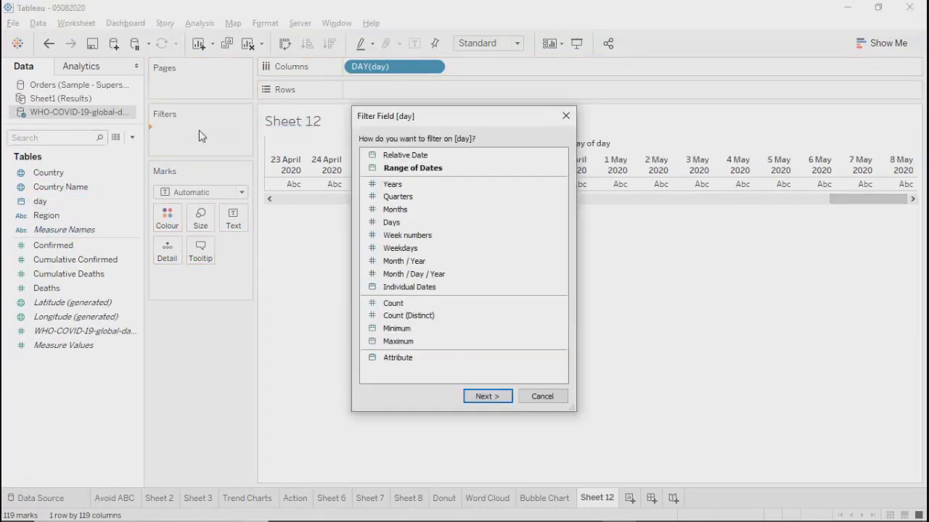
click(404, 157)
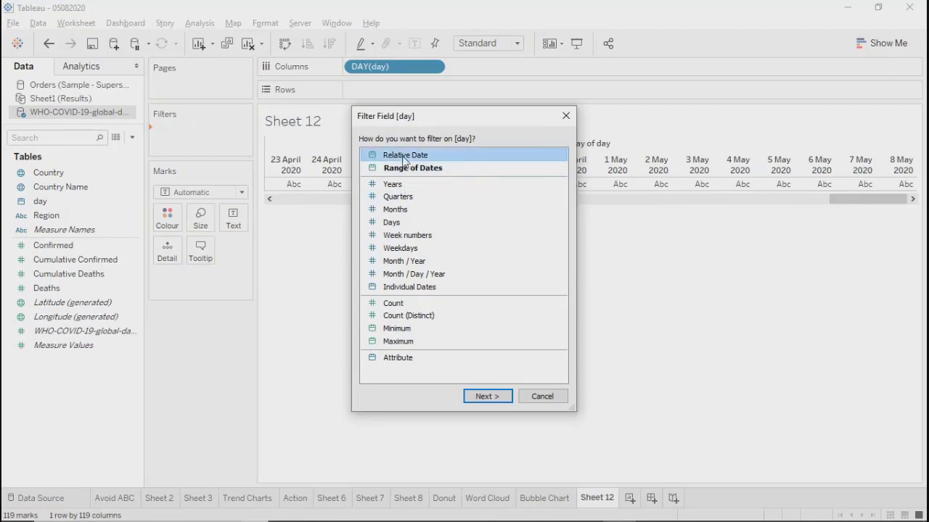
click(486, 398)
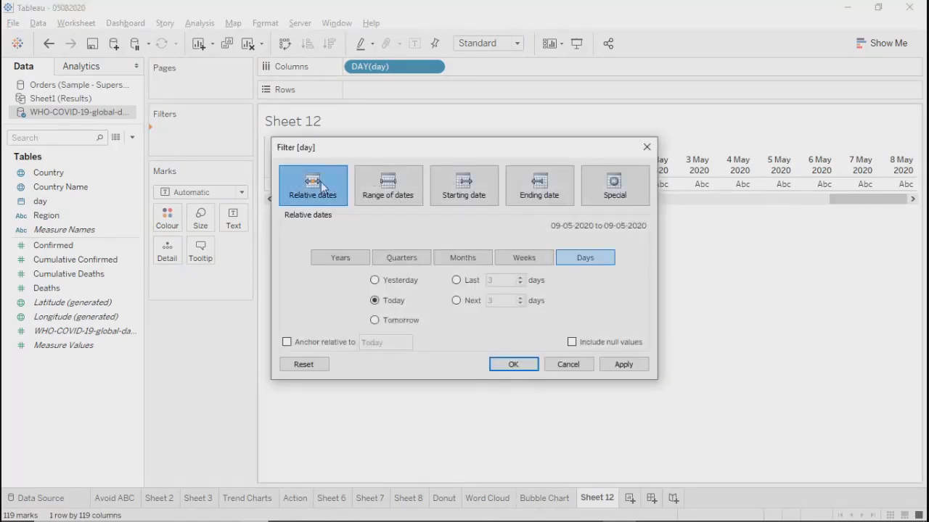
click(457, 281)
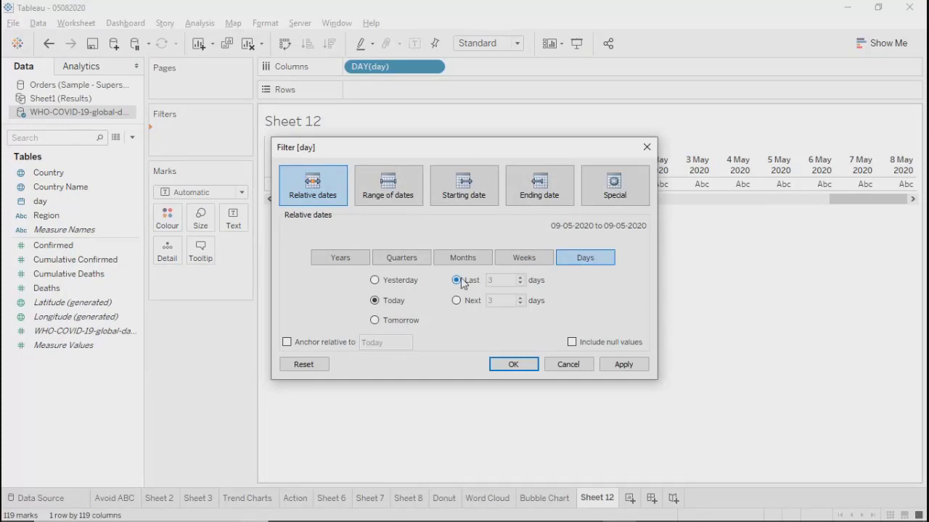
click(519, 278)
click(622, 365)
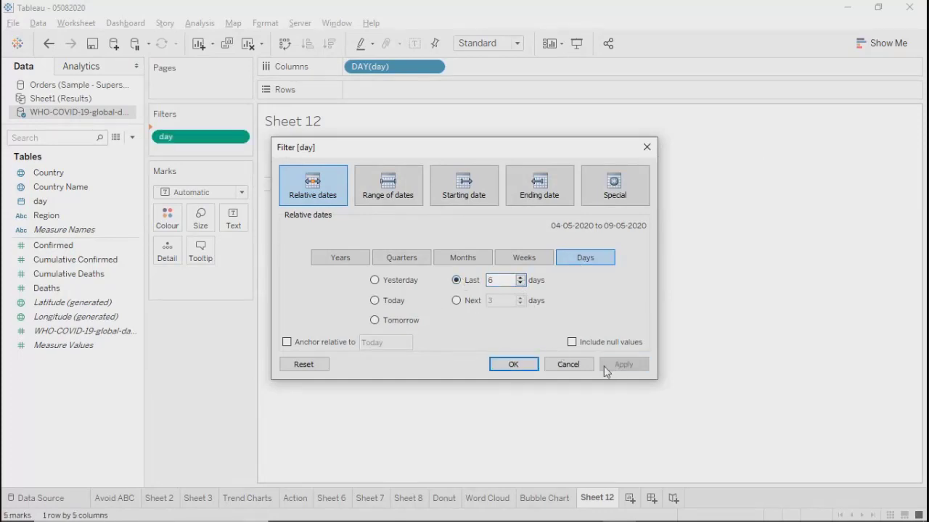
click(513, 365)
drag(266, 151, 462, 183)
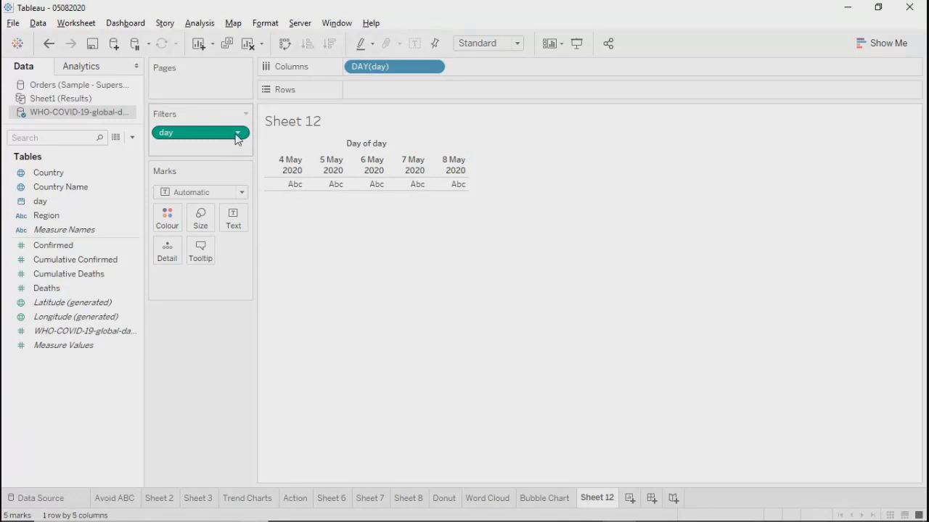
Step: Edit the day filter, anchor its relative range to 05-05-2020 and apply the change
click(236, 134)
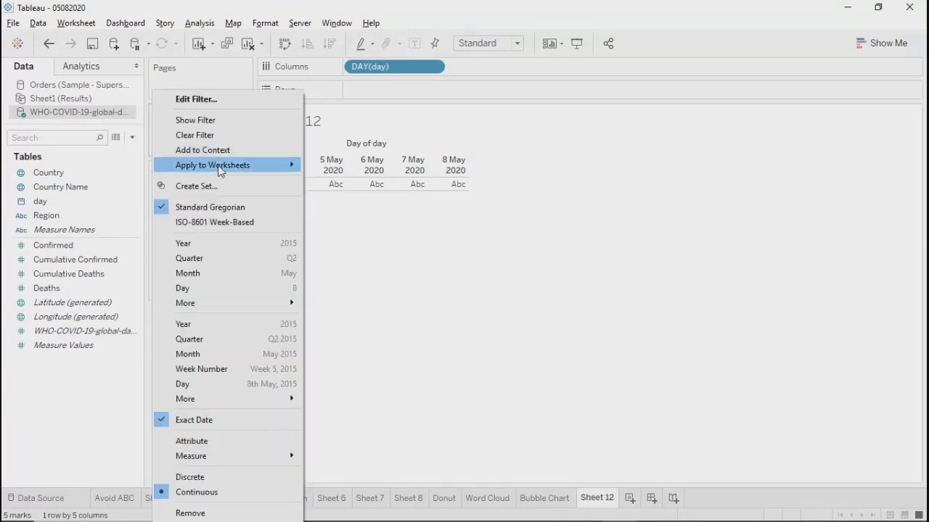
click(520, 373)
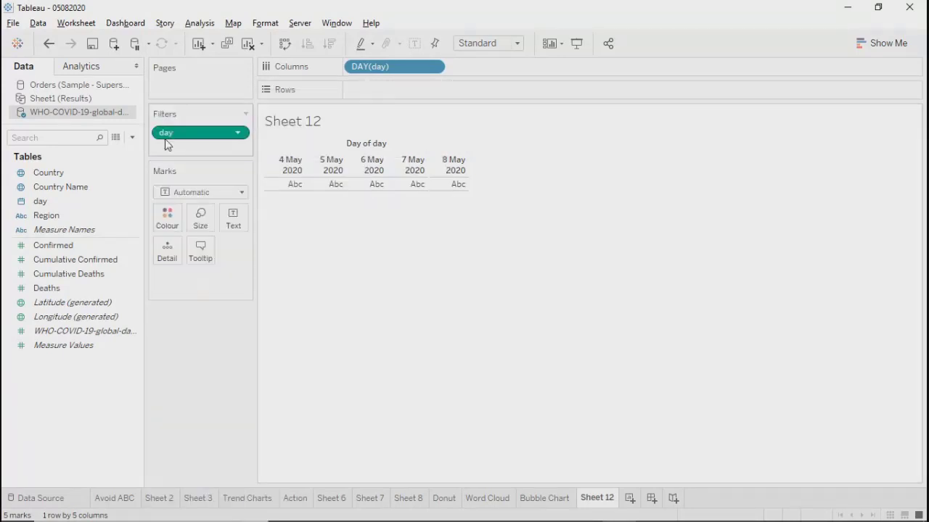
click(241, 134)
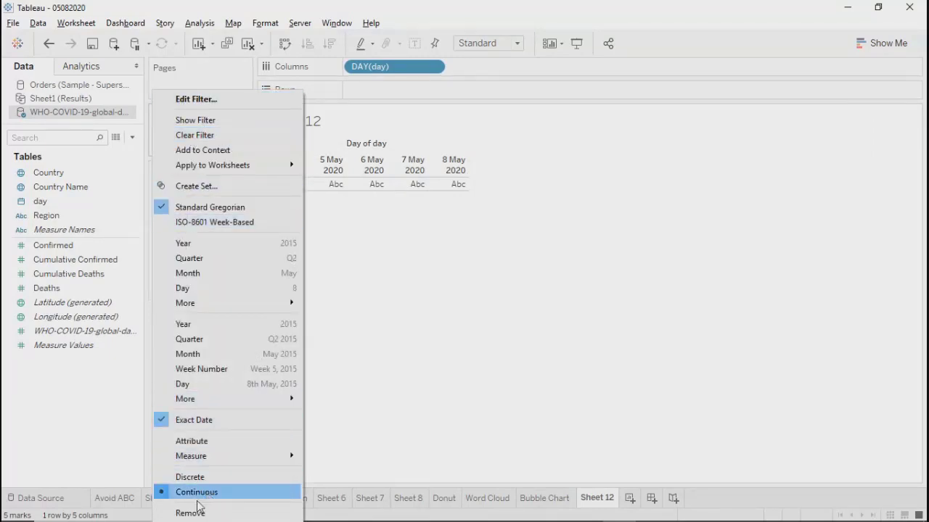
click(193, 104)
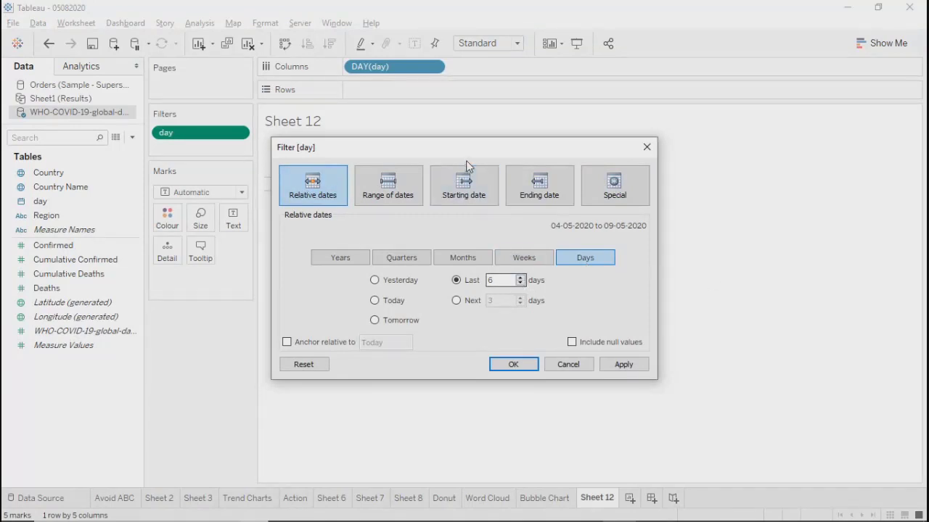
drag(463, 158, 463, 222)
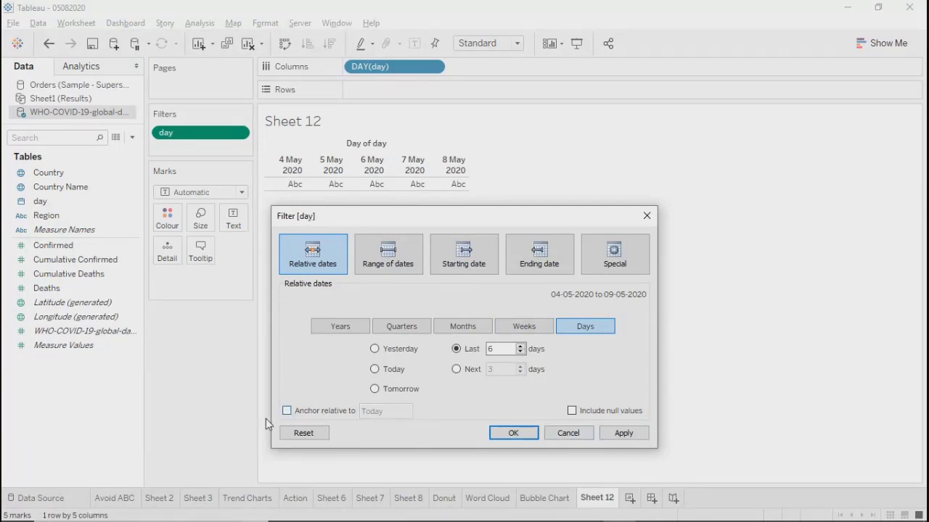
click(287, 410)
click(396, 412)
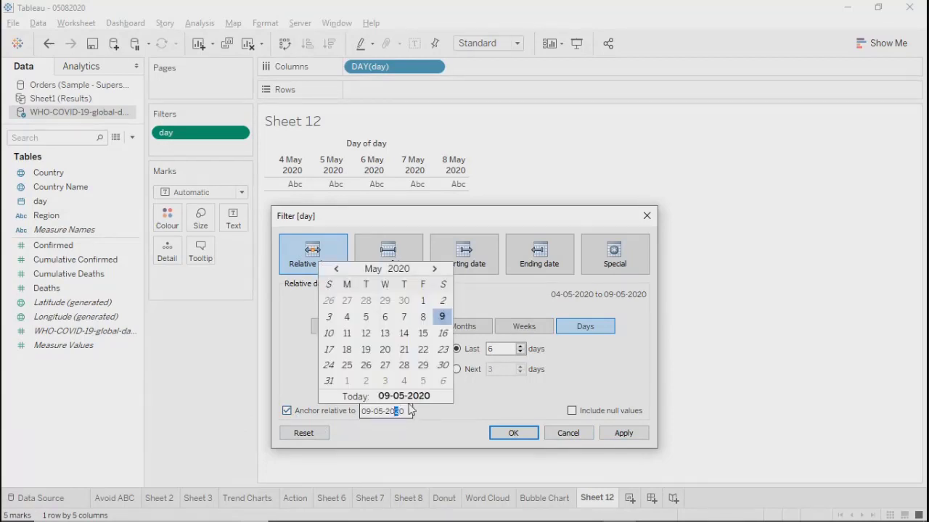
click(367, 317)
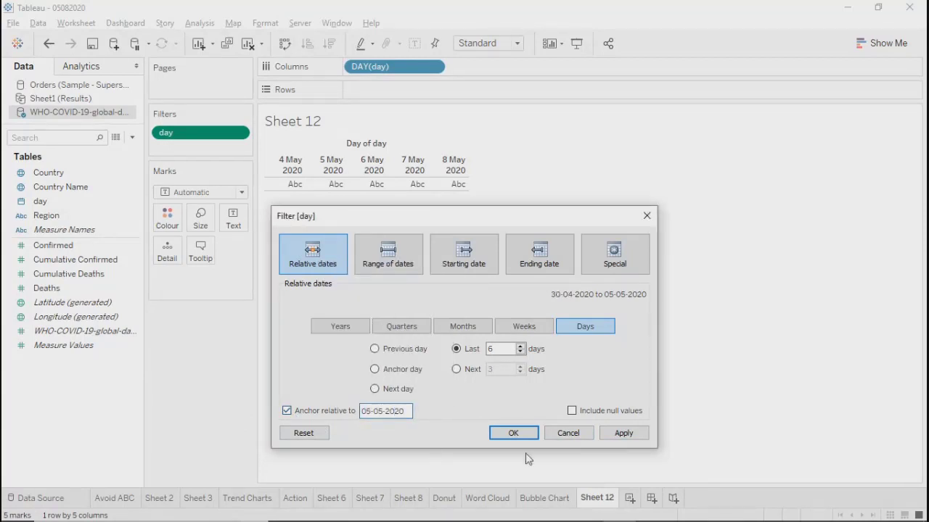
click(616, 435)
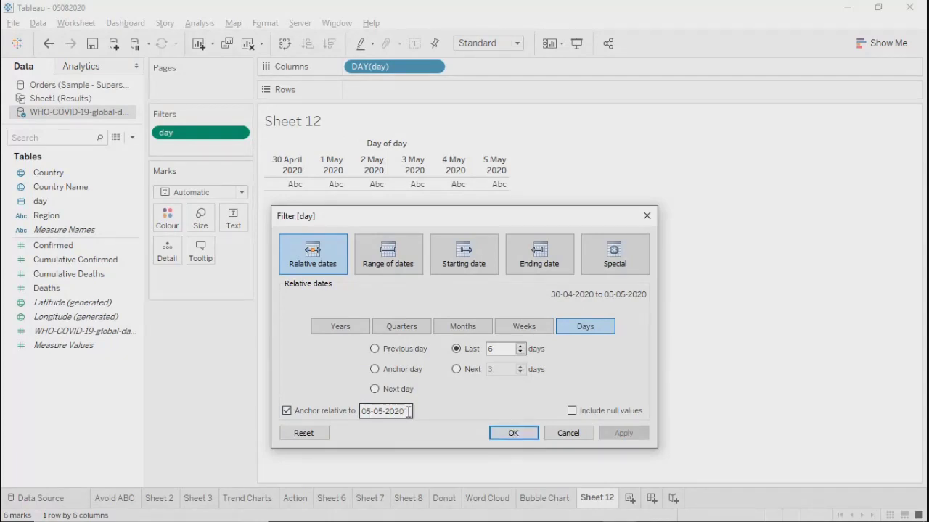
Step: Turn off the anchor date in the day filter, apply it, and remove the filter from the sheet
drag(408, 412, 367, 413)
click(362, 462)
click(286, 410)
click(625, 436)
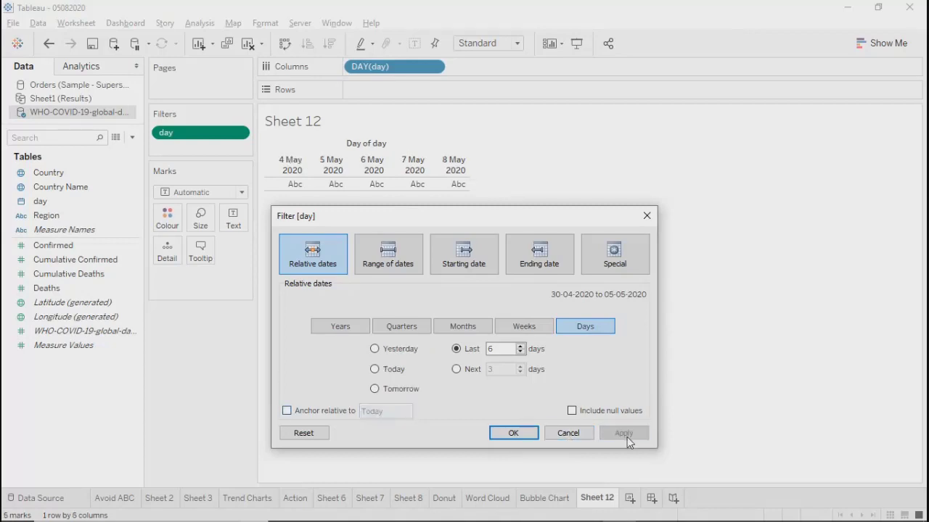
click(535, 434)
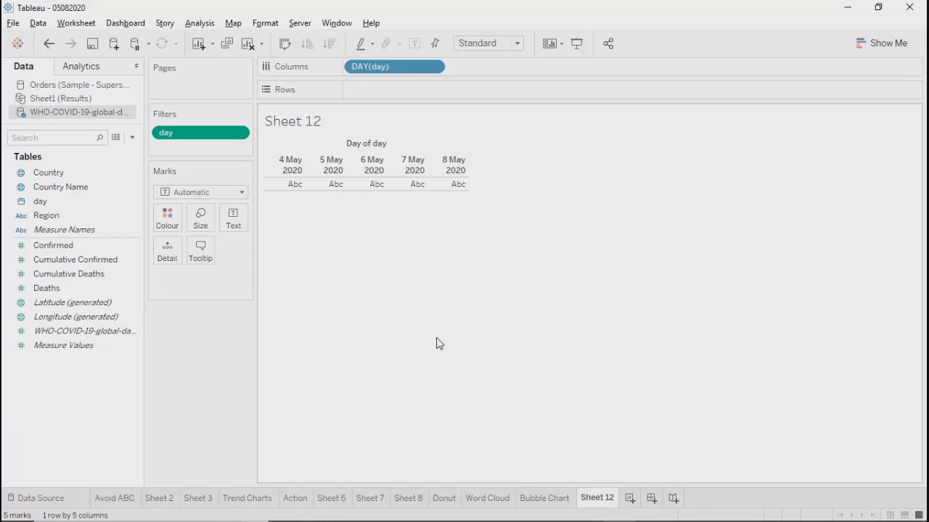
click(241, 132)
click(216, 513)
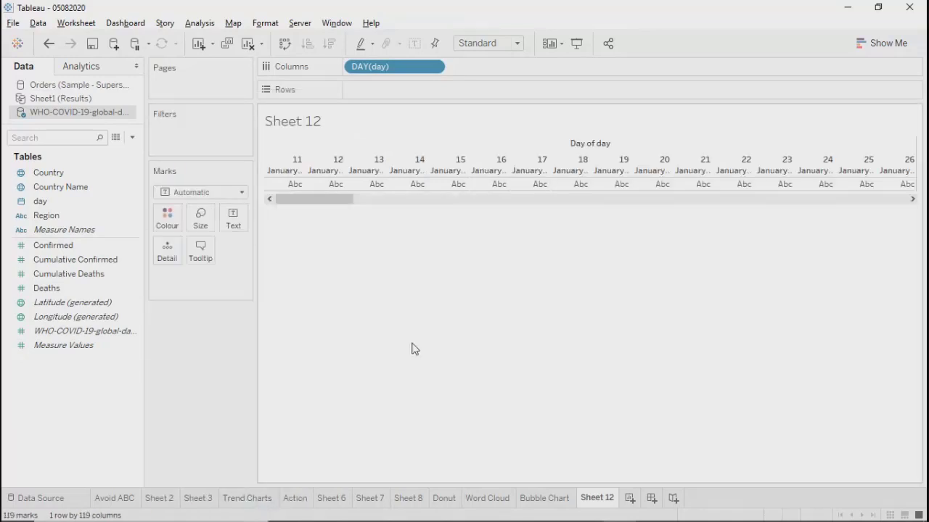
Step: Create a calculated field named Datefiler, hiding the function reference, and begin its formula with if
click(133, 139)
click(82, 159)
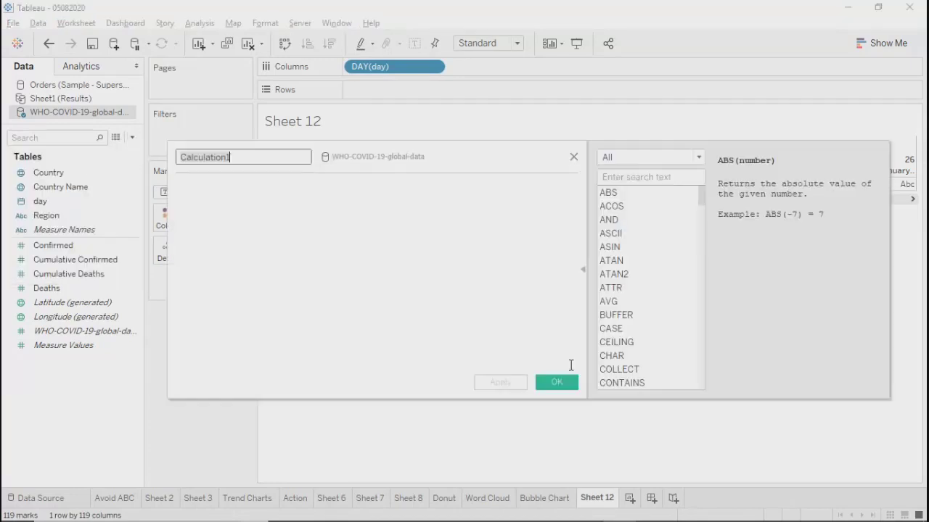
drag(500, 161, 549, 224)
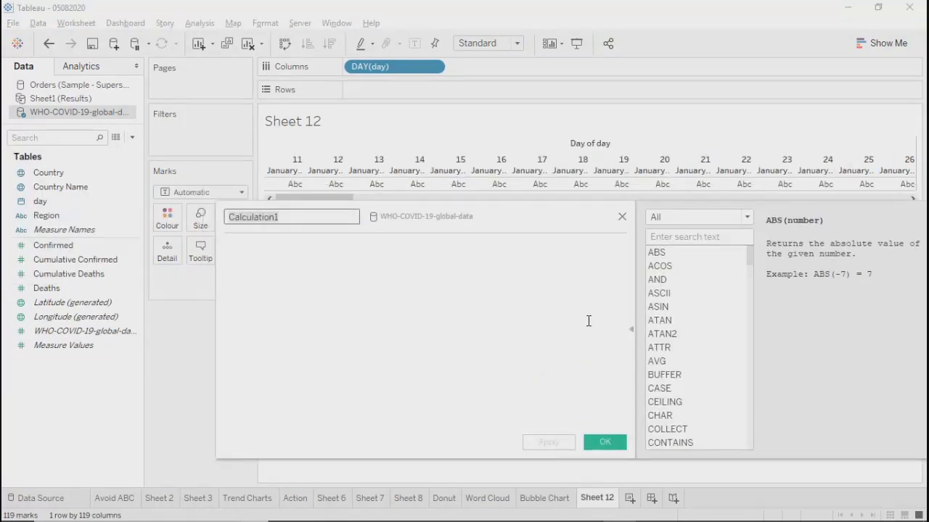
click(630, 330)
double_click(293, 217)
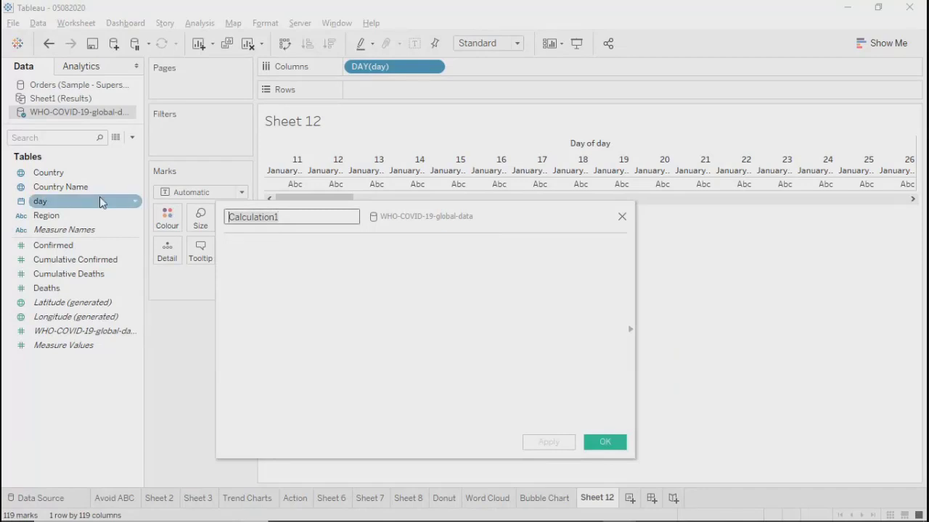
text(Datefiler)
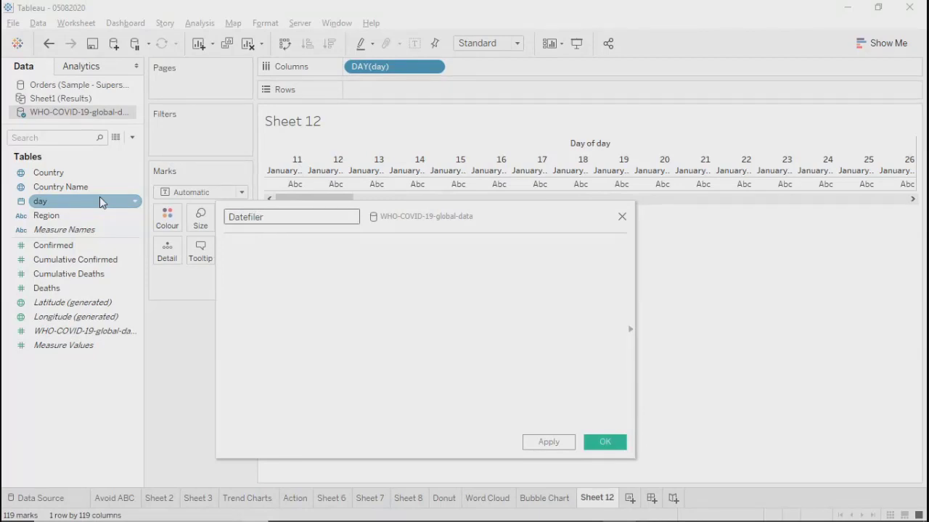
click(314, 275)
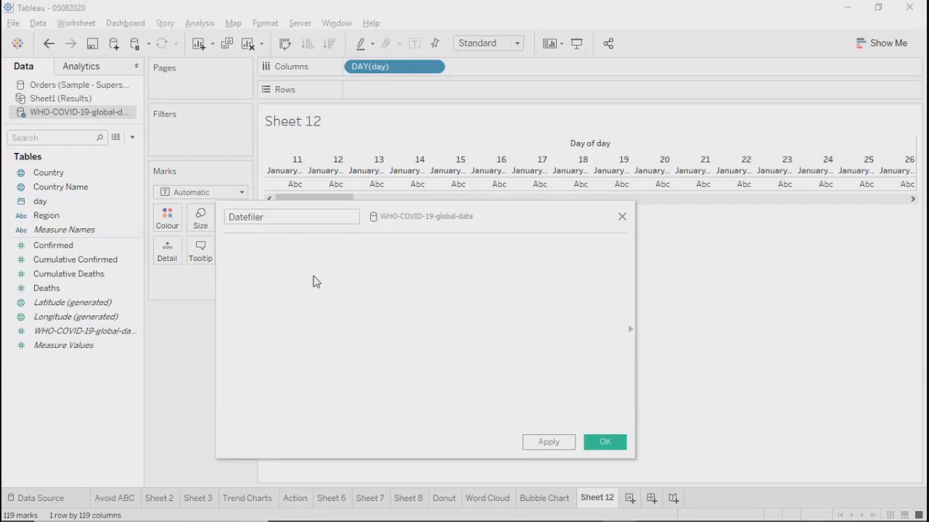
text(if)
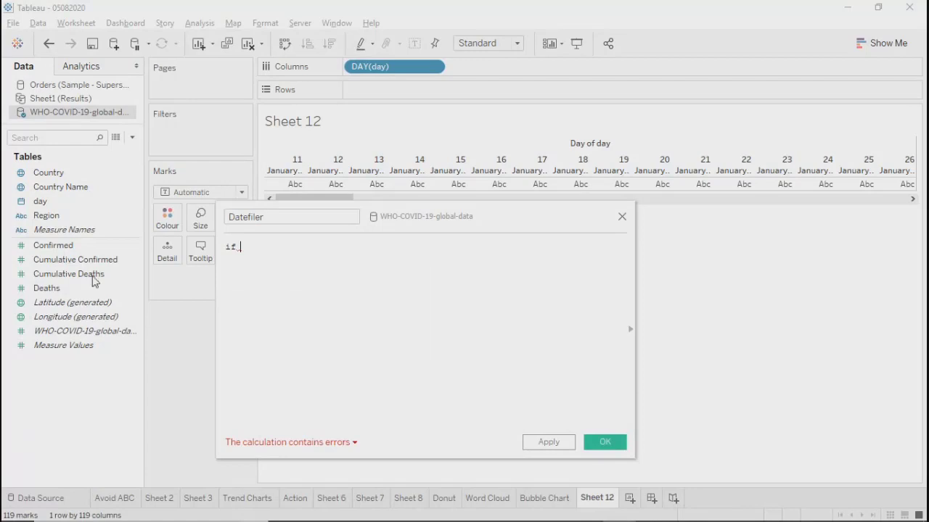
text(day)
click(326, 263)
text(>=)
key(BackSpace)
key(BackSpace)
key(BackSpace)
key(BackSpace)
key(BackSpace)
key(BackSpace)
key(BackSpace)
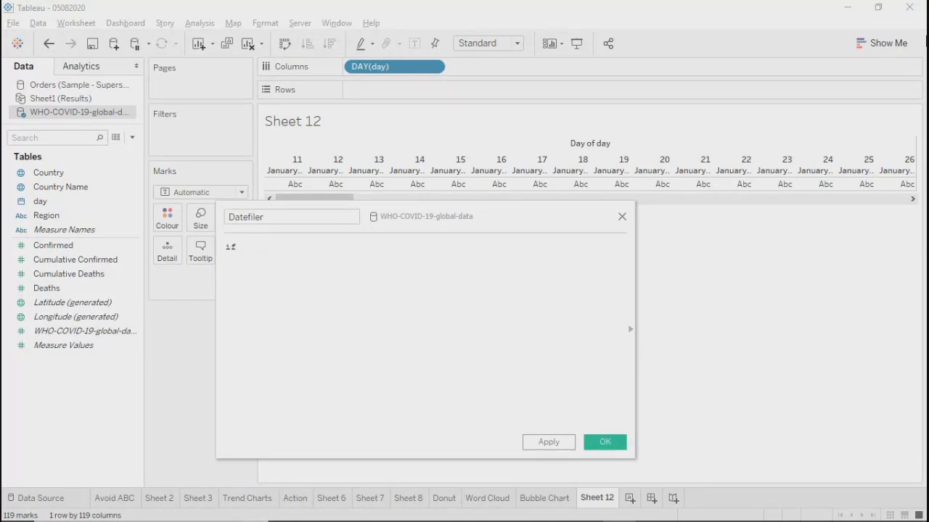
Step: Enter TODAY()>=[day] as the condition after if in the Datefiler formula
text(today)
key(Return)
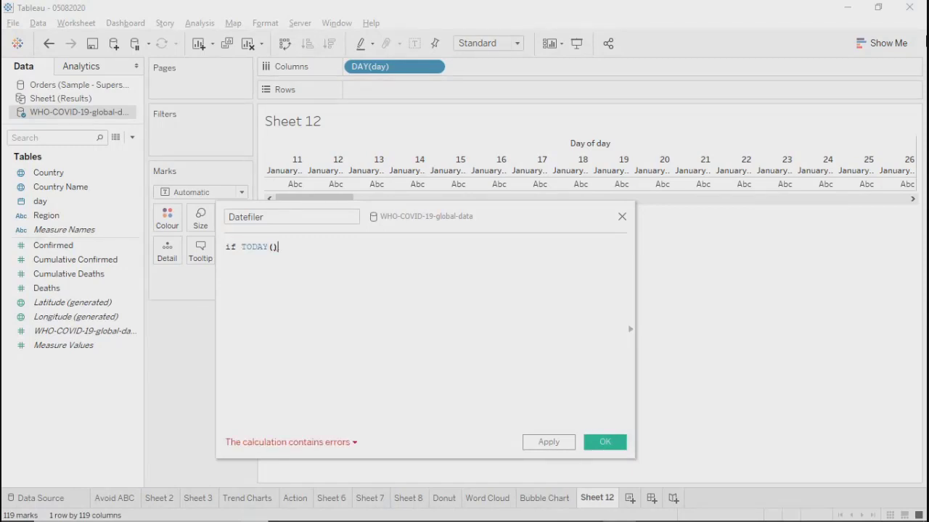
text(>)
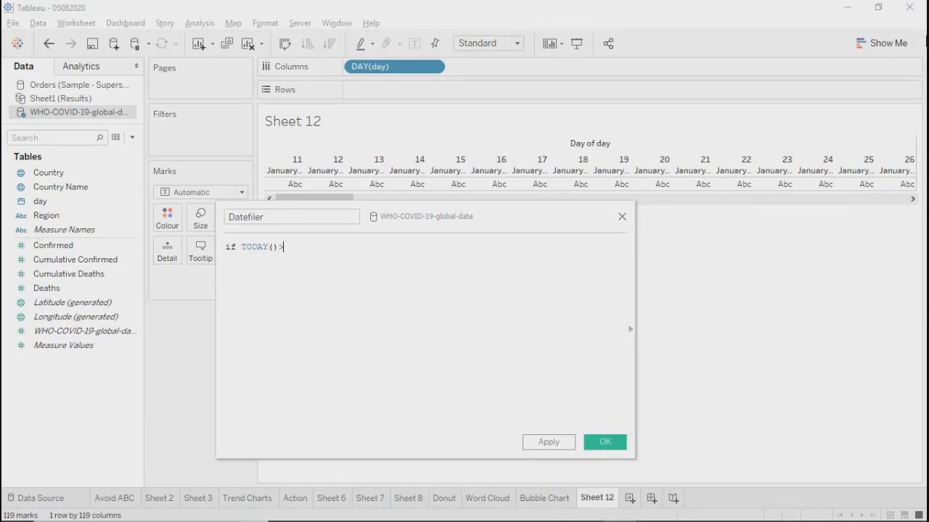
text(=day)
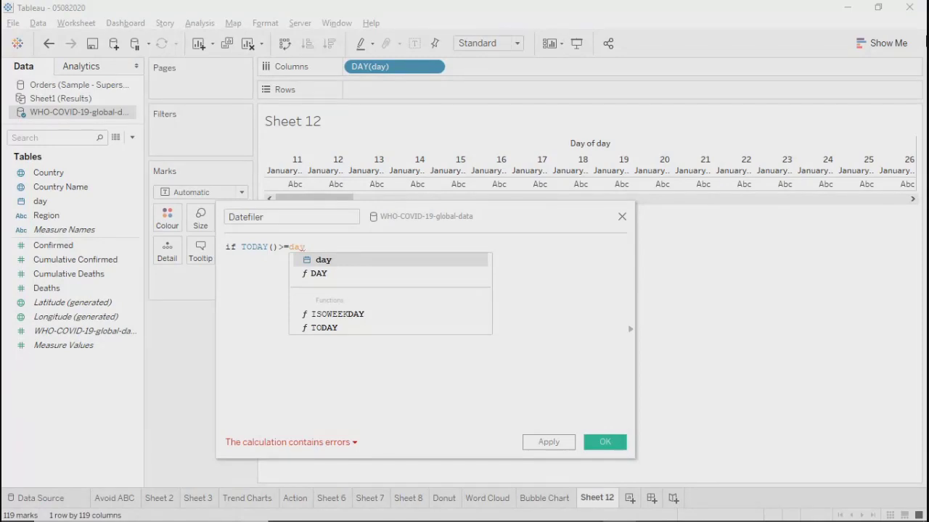
key(Return)
Step: Replace TODAY() ahead of the comparison with the DATEADD function
key(Left)
key(Left)
key(Left)
key(Left)
key(Left)
key(Left)
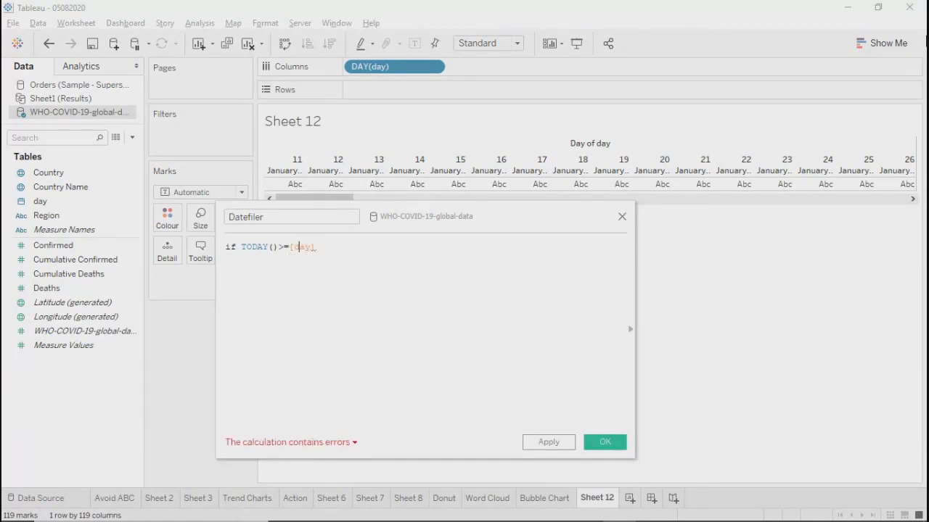
key(Right)
key(Left)
key(Left)
key(Left)
key(Left)
key(Left)
key(Left)
key(Left)
key(Left)
text(date)
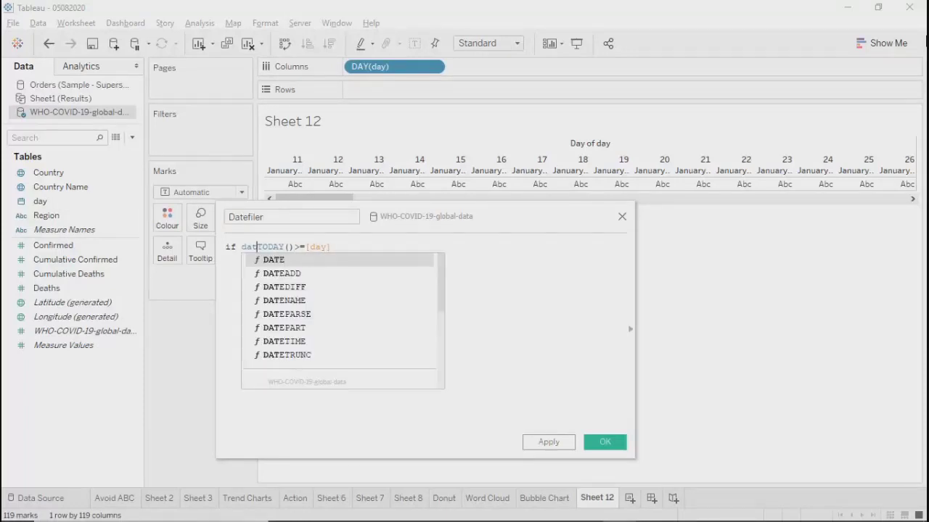
key(Down)
key(Return)
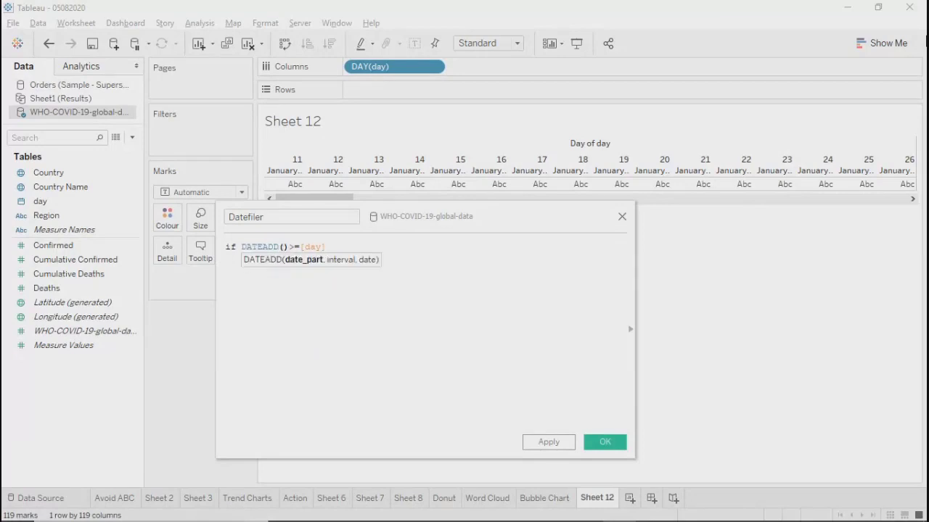
Step: Fill in the DATEADD arguments so the condition reads DATEADD('day',-7,TODAY())>=[day]
key(Delete)
text('day')
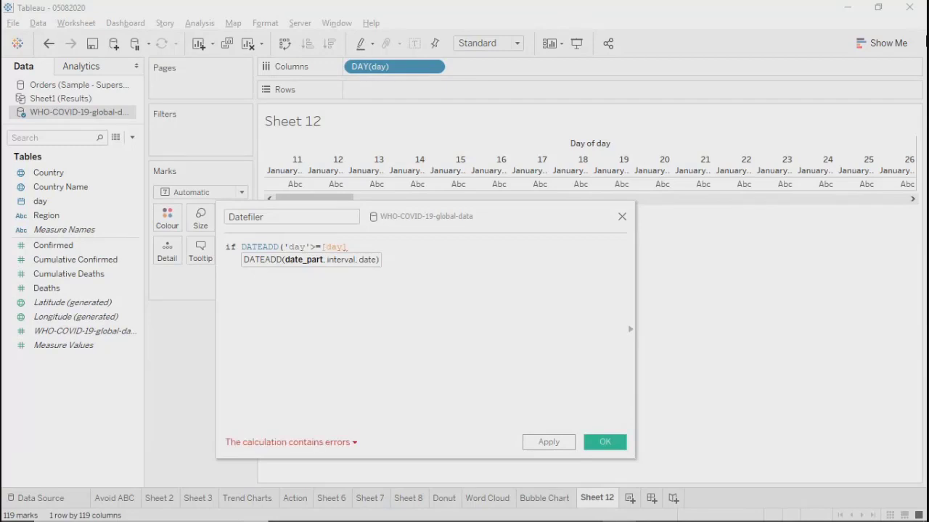
text(,)
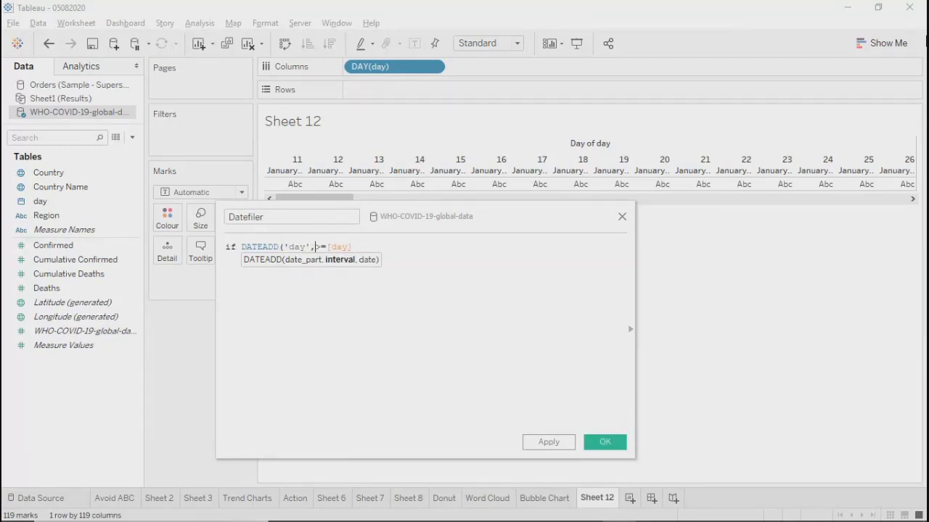
text(-7)
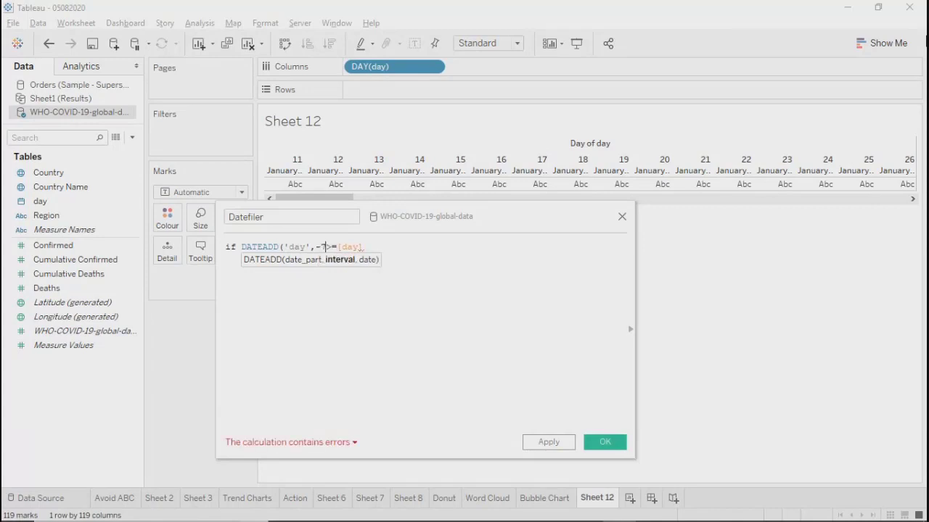
text(,today)
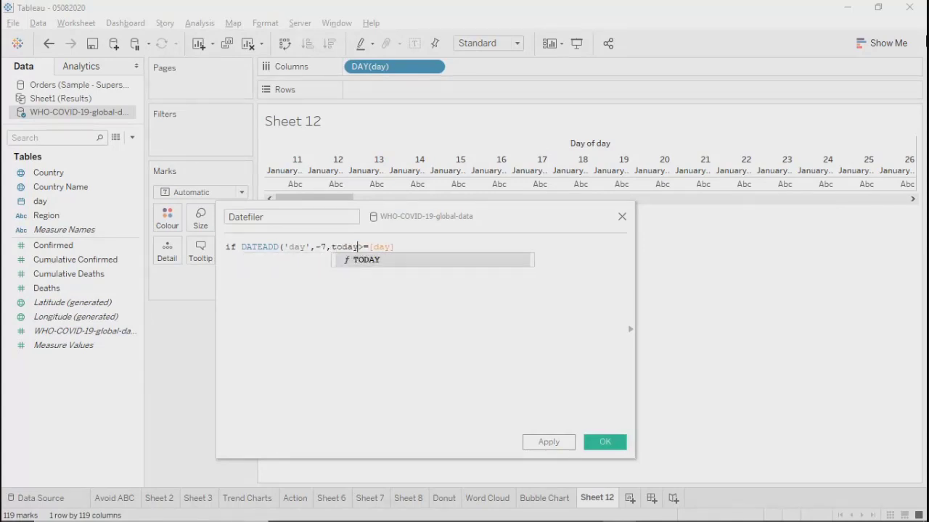
key(Return)
text())
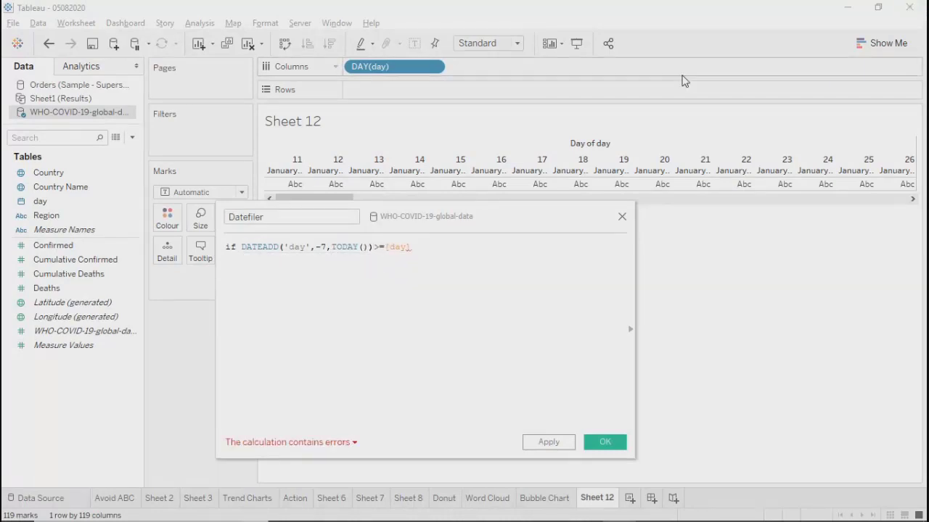
Step: Re-enter [day] after >= and complete the Datefiler formula with then '1' else 0 END
click(414, 248)
key(BackSpace)
key(BackSpace)
key(BackSpace)
key(BackSpace)
key(BackSpace)
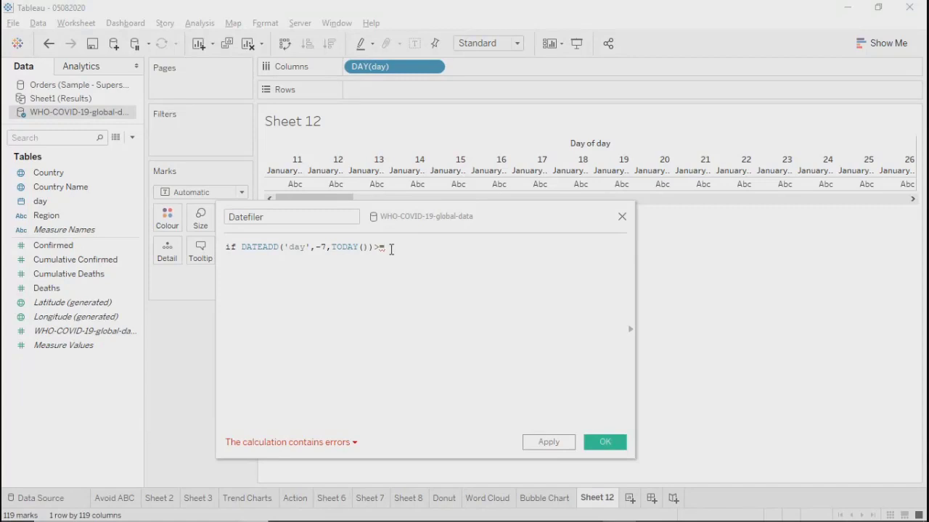
text(da)
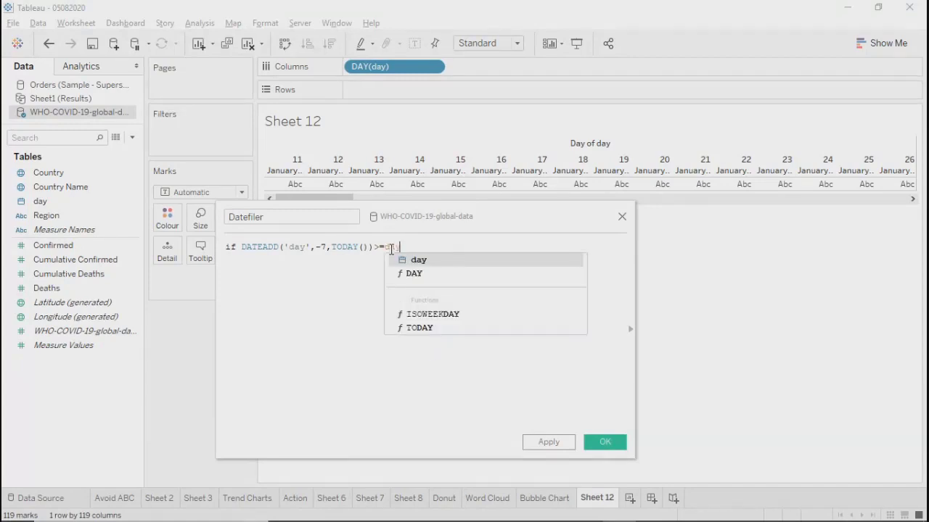
text(y)
key(Return)
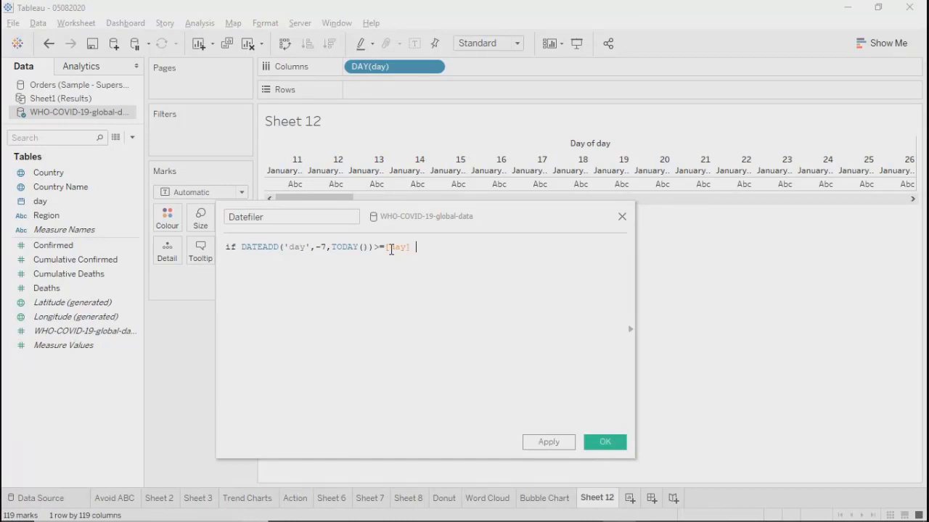
text(then '1' else 0 end)
key(Return)
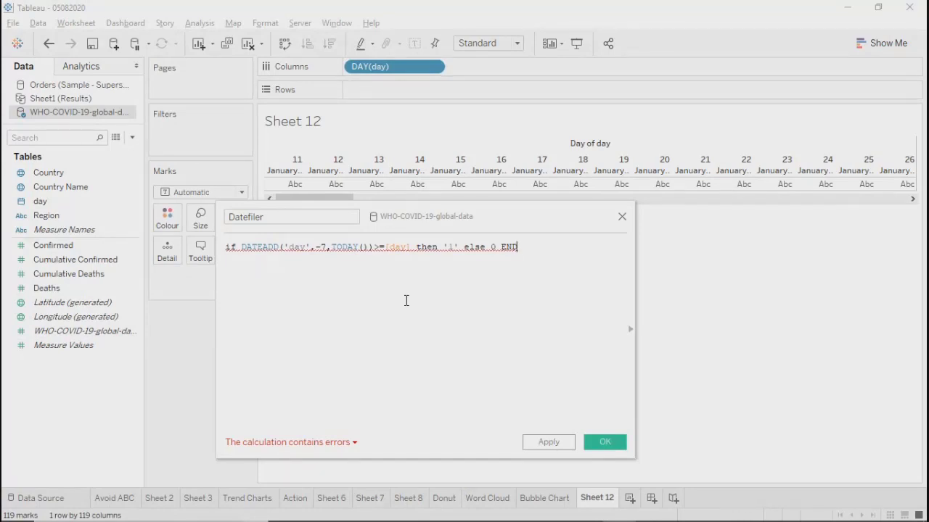
Step: Check the formula's error details and put quotes around the else value so it reads '0'
click(355, 442)
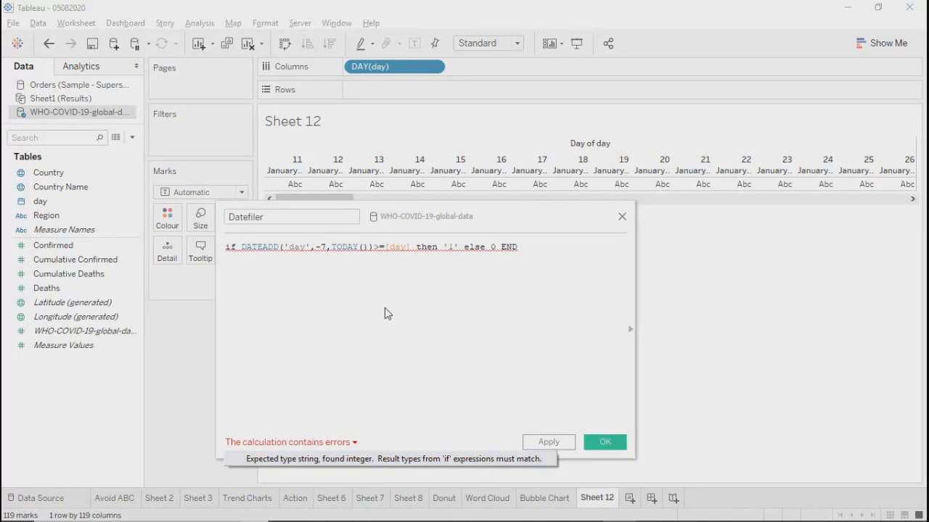
click(486, 247)
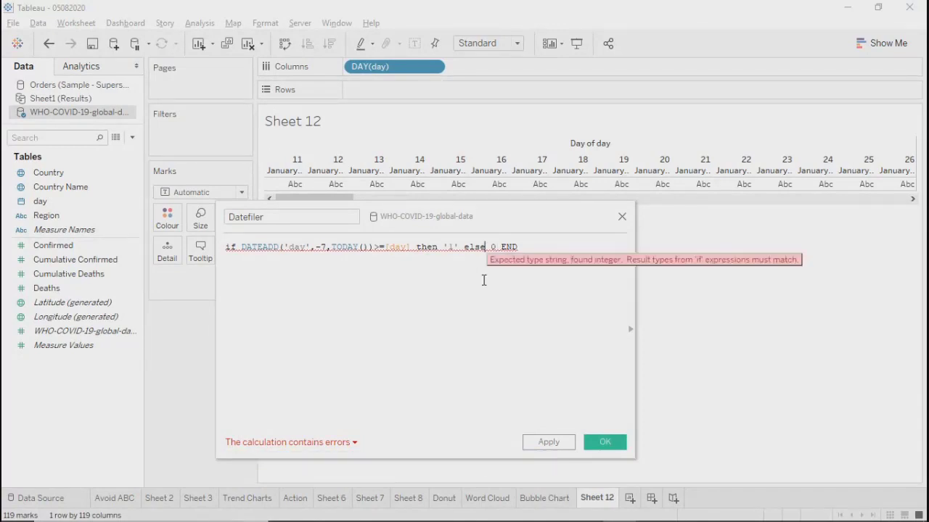
key(Left)
key(Left)
key(Left)
key(Left)
key(Left)
key(Left)
key(Left)
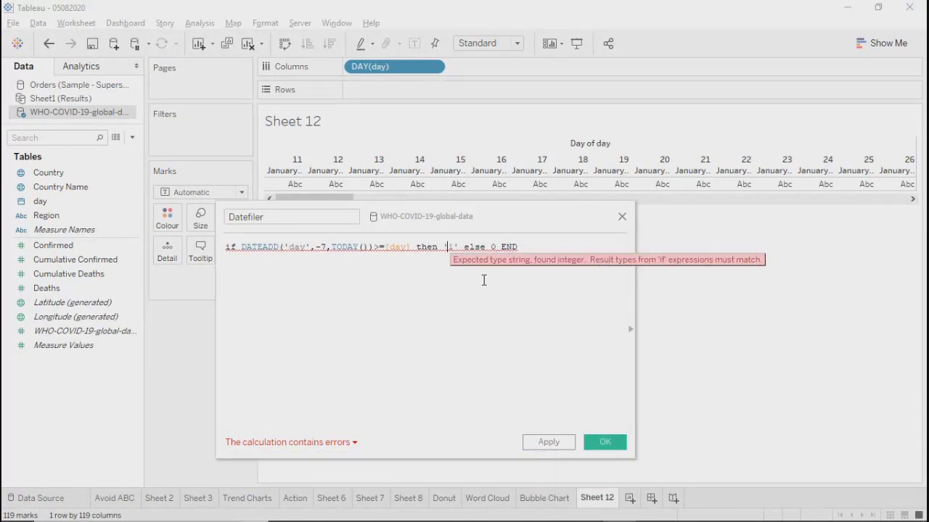
key(Right)
key(Right)
key(Right)
key(Right)
key(Right)
key(Right)
key(Right)
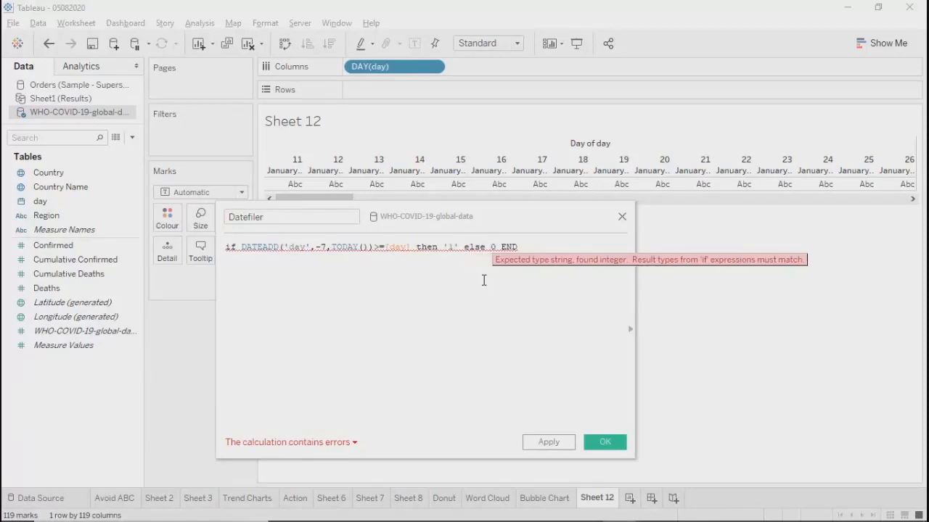
text(')
key(Right)
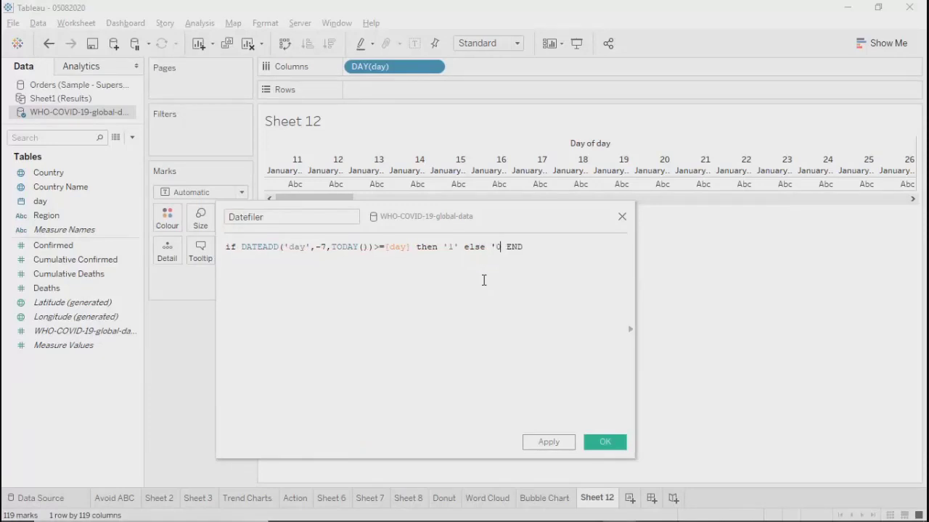
text(')
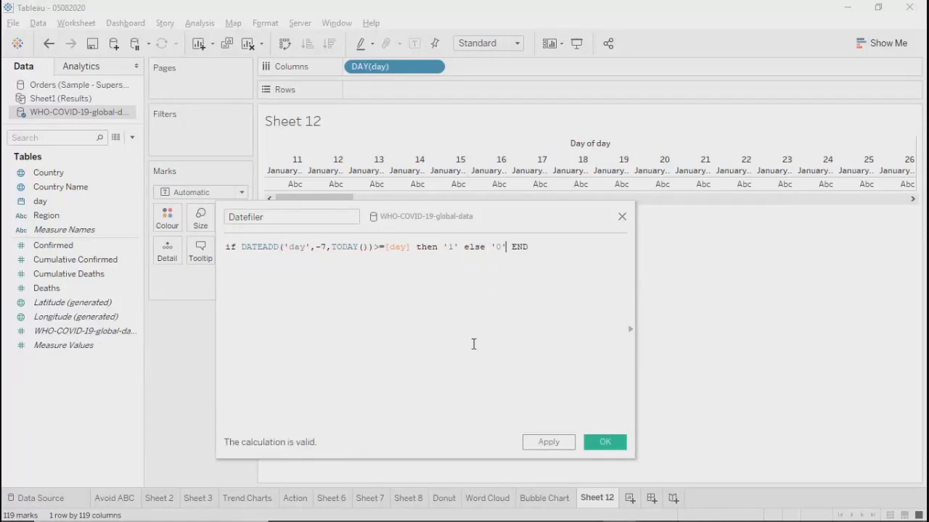
Step: Apply the Datefiler calculation and save it as a field of the WHO data source
click(547, 274)
drag(539, 247, 436, 247)
click(306, 424)
click(547, 444)
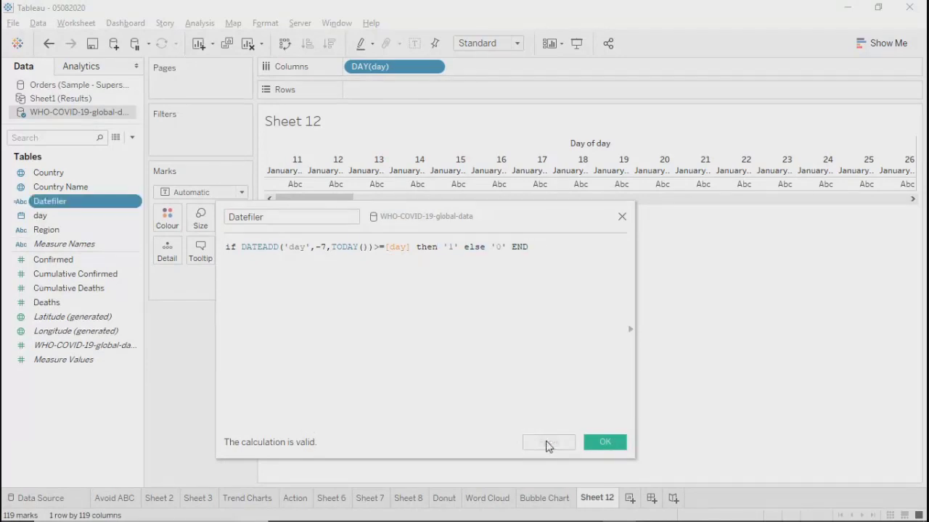
click(605, 441)
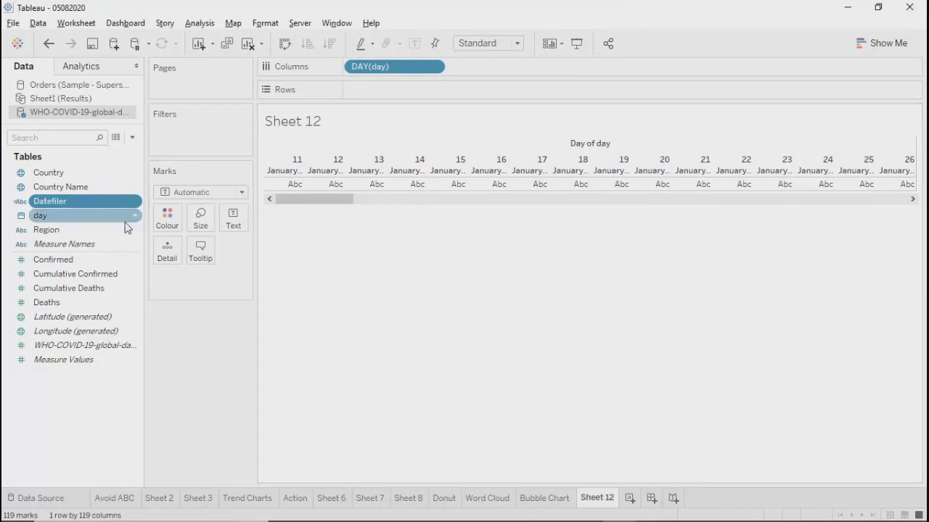
Step: Filter the sheet by Datefiler, keeping only the value 1
drag(62, 201, 195, 131)
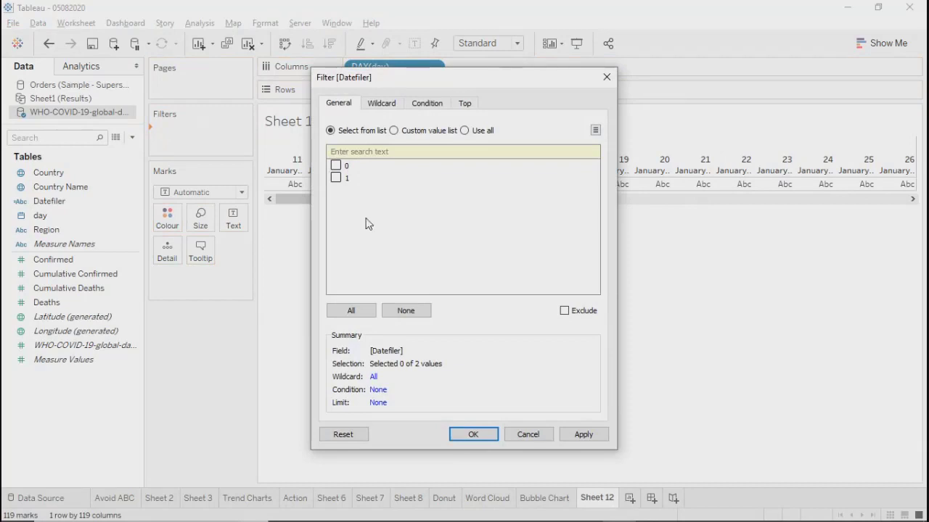
click(335, 178)
click(578, 435)
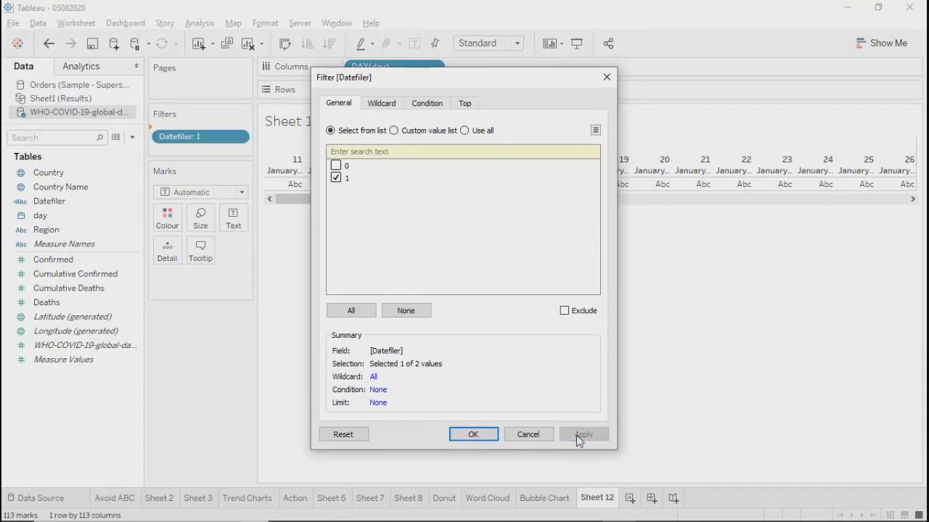
click(473, 437)
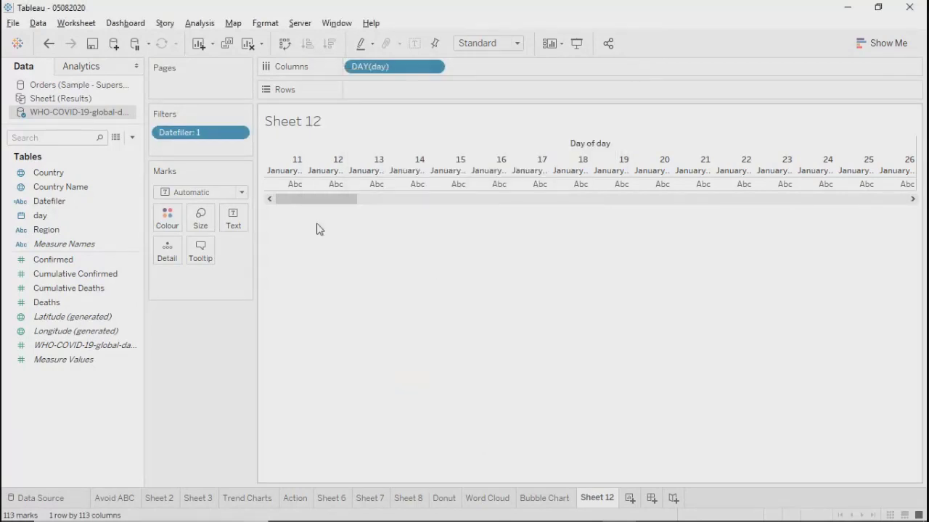
Step: Examine the date range left in the day headers and review the Datefiler filter's selection
drag(309, 195, 908, 215)
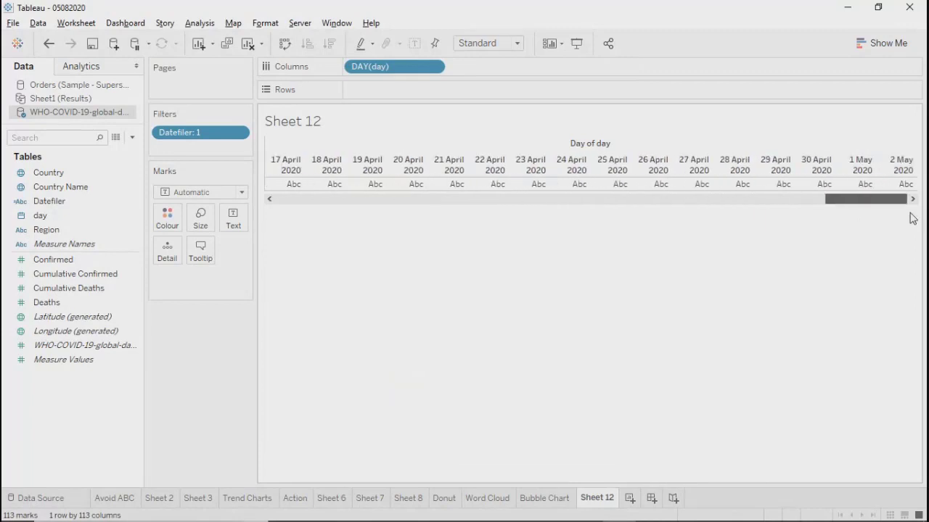
drag(780, 206, 262, 254)
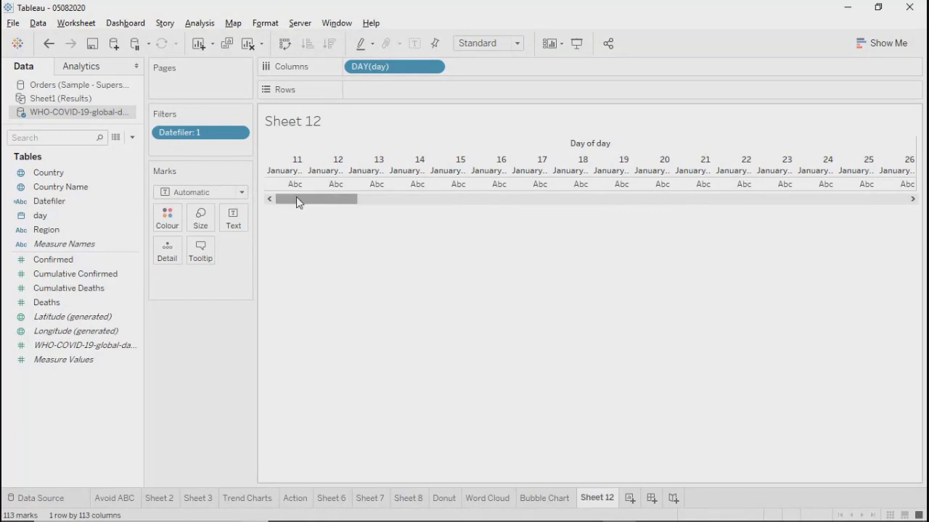
drag(296, 197, 349, 144)
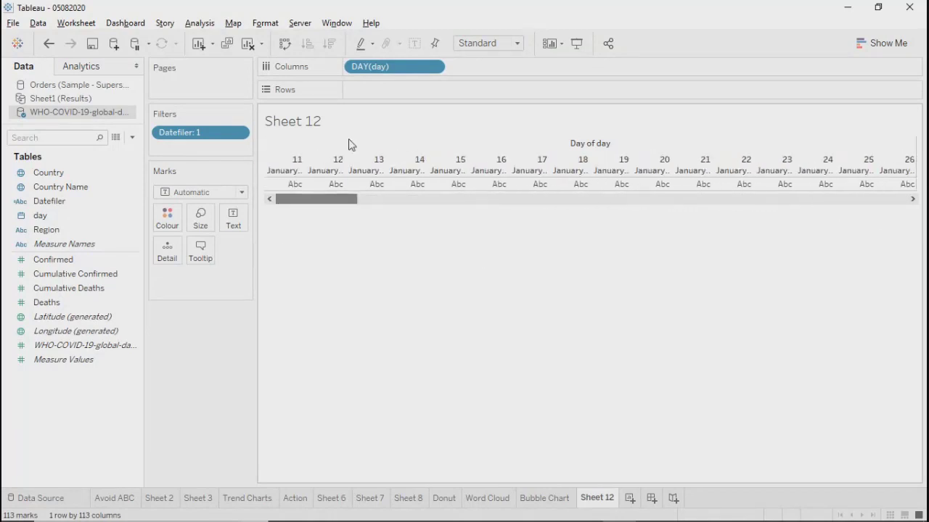
click(239, 135)
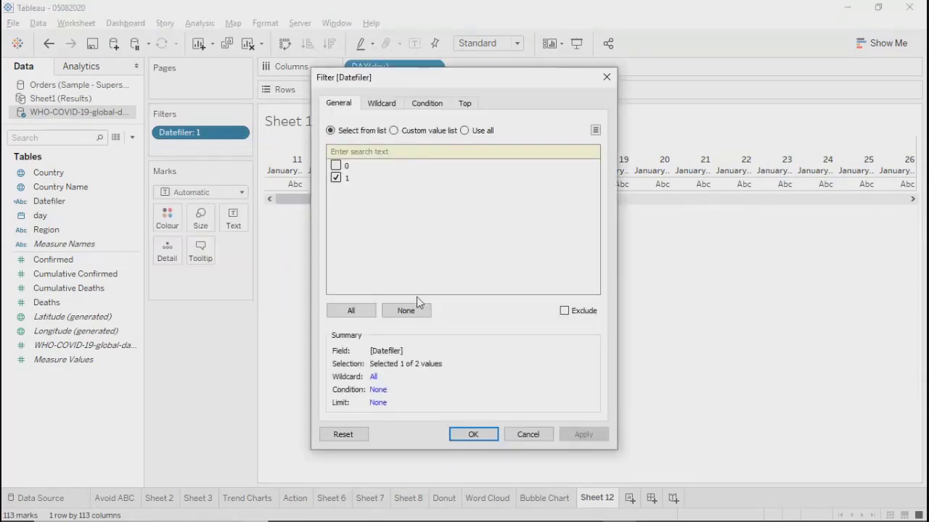
click(607, 80)
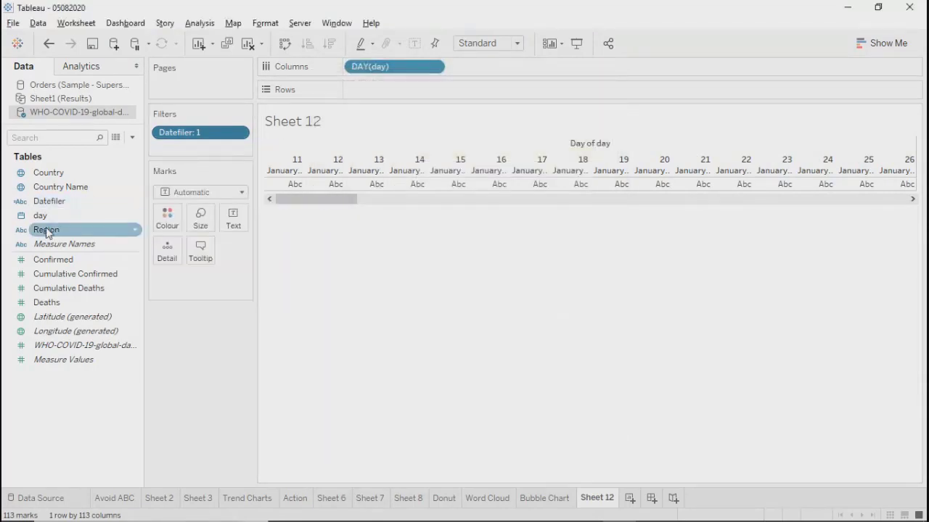
Step: Reopen the Datefiler calculation for editing and look up DATEADD in the function reference
click(60, 203)
right_click(59, 202)
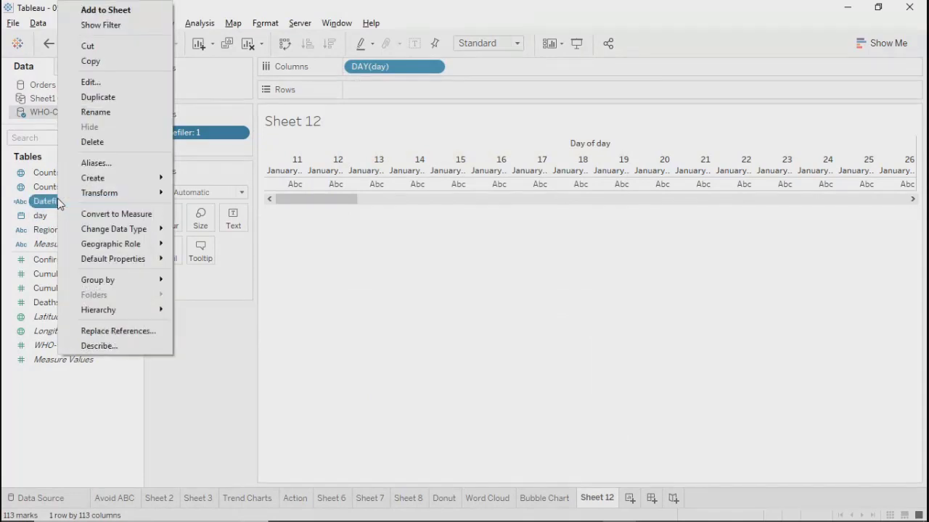
click(103, 85)
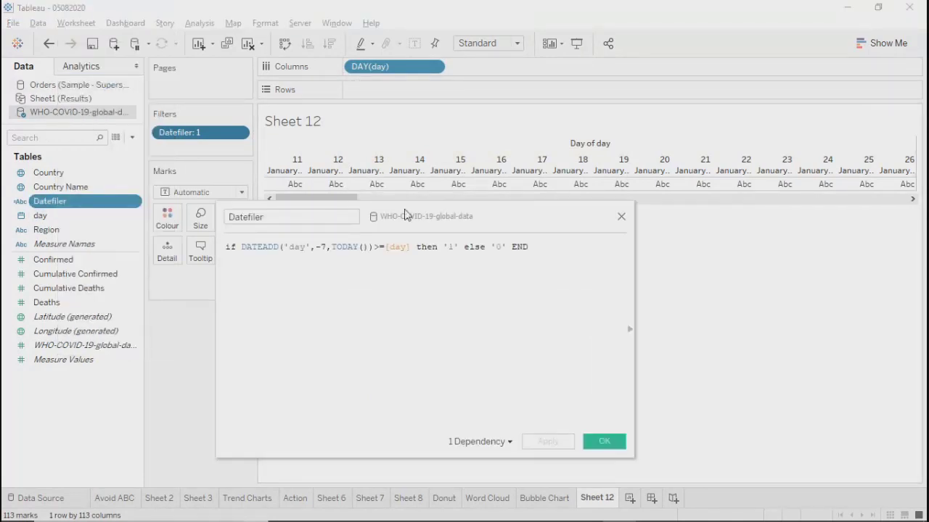
click(628, 330)
drag(556, 211, 470, 216)
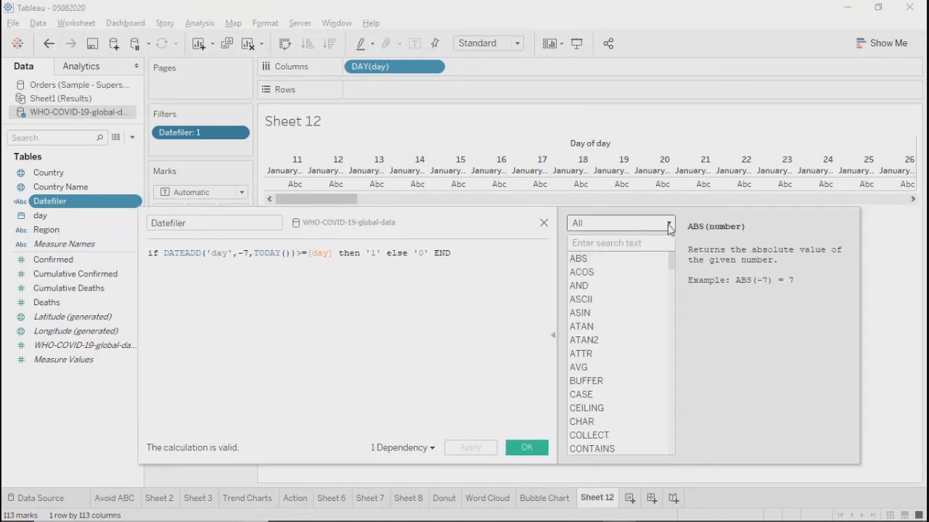
scroll(607, 376, down, 5)
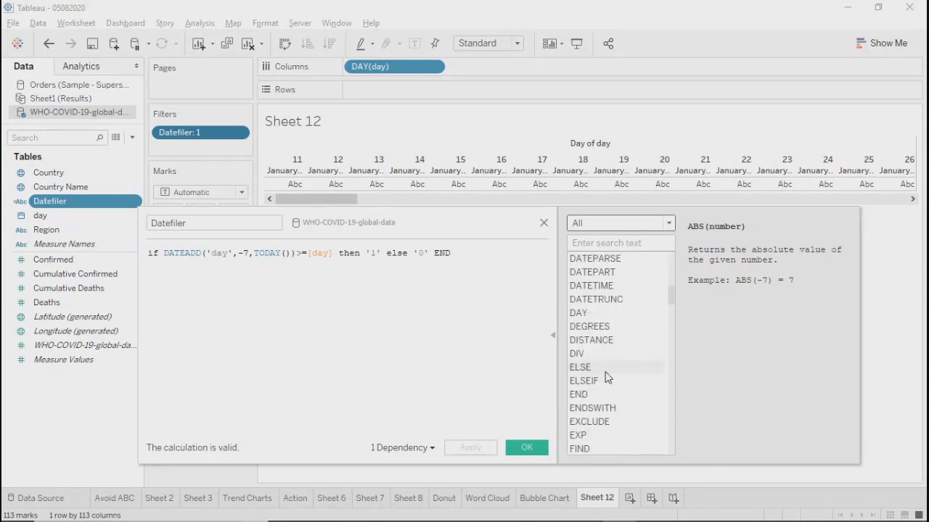
scroll(594, 294, up, 5)
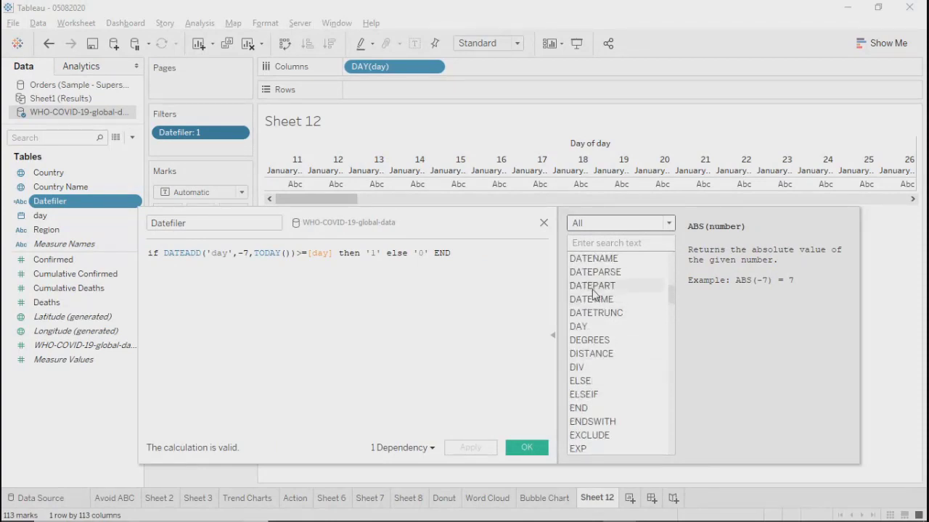
click(593, 288)
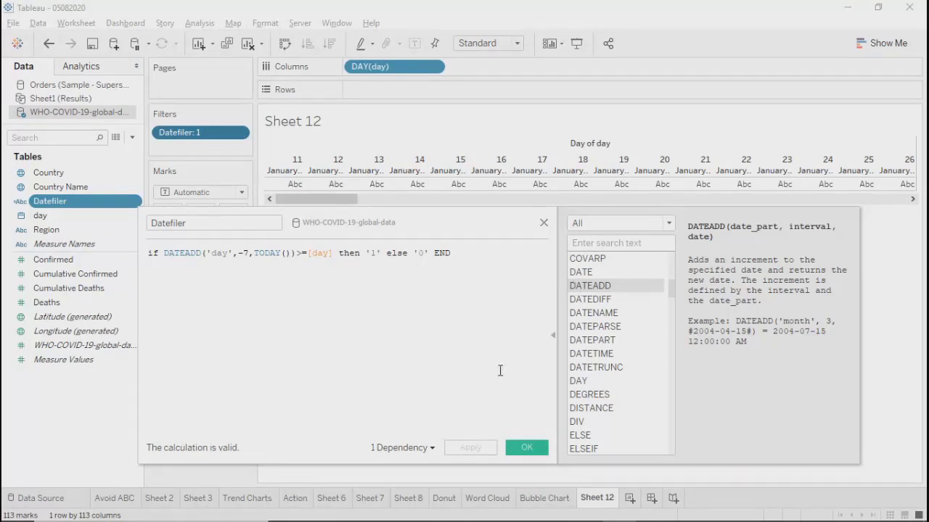
click(554, 338)
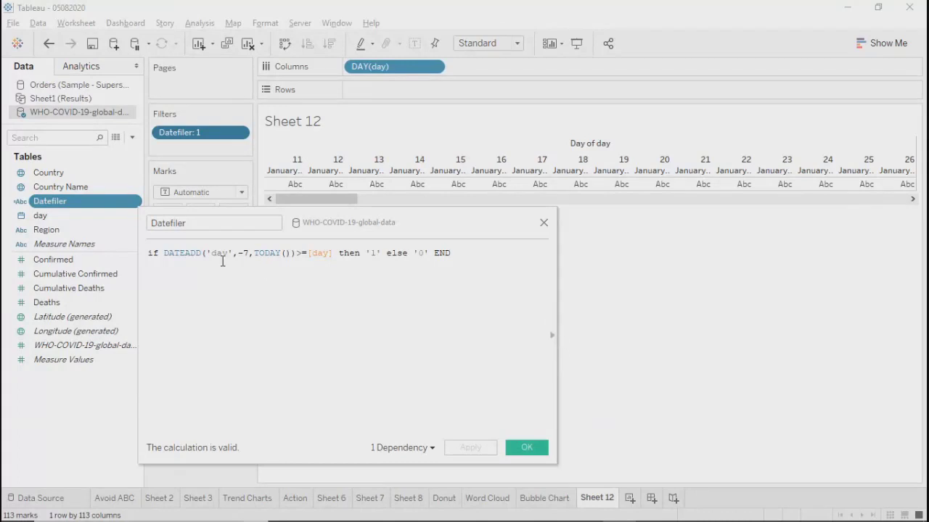
Step: Review the DATEADD expression inside the Datefiler formula and close the calculation without editing it
click(165, 252)
drag(167, 252, 288, 255)
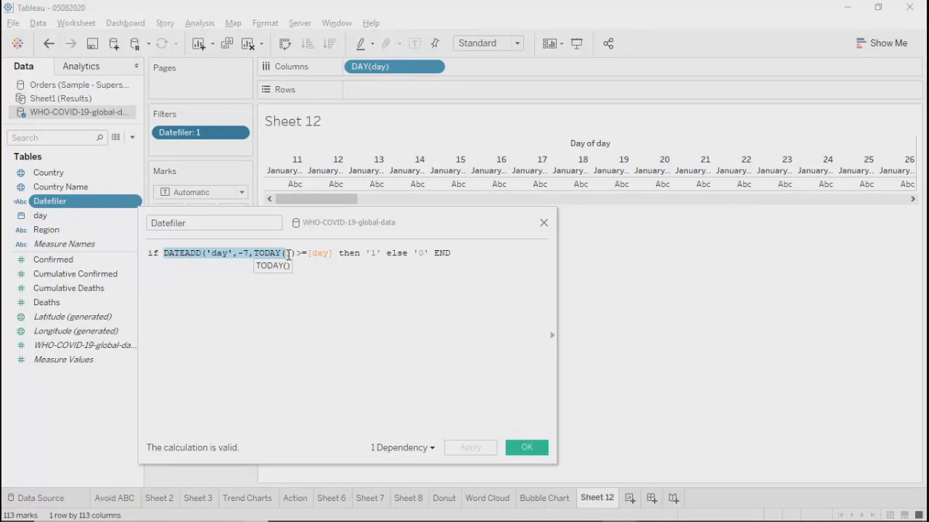
click(323, 333)
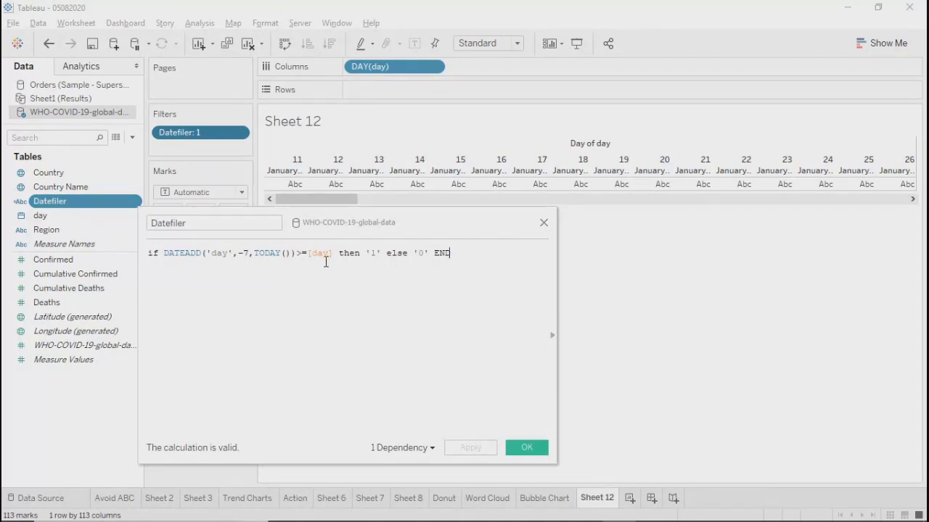
click(543, 223)
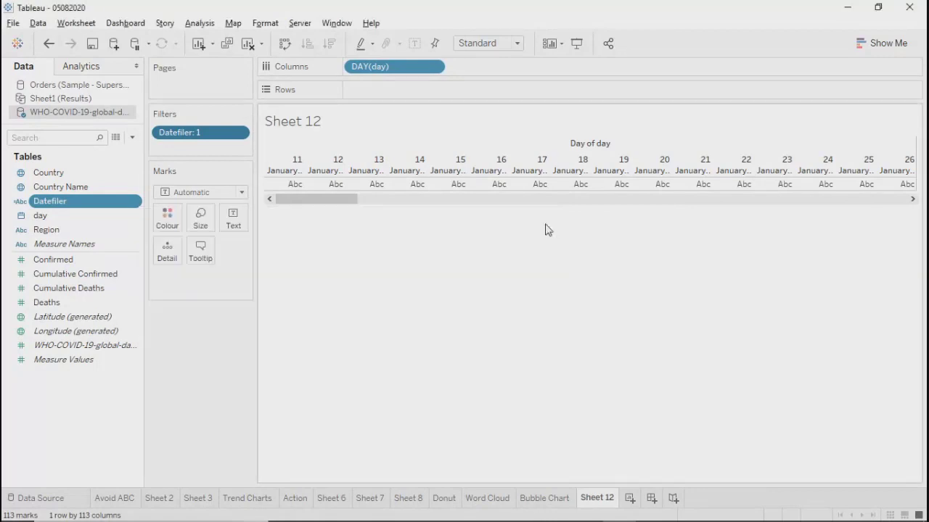
Step: Change the day field's data type to Date & Time in the WHO data source, widening its column, and return to Sheet 12
right_click(64, 119)
click(116, 120)
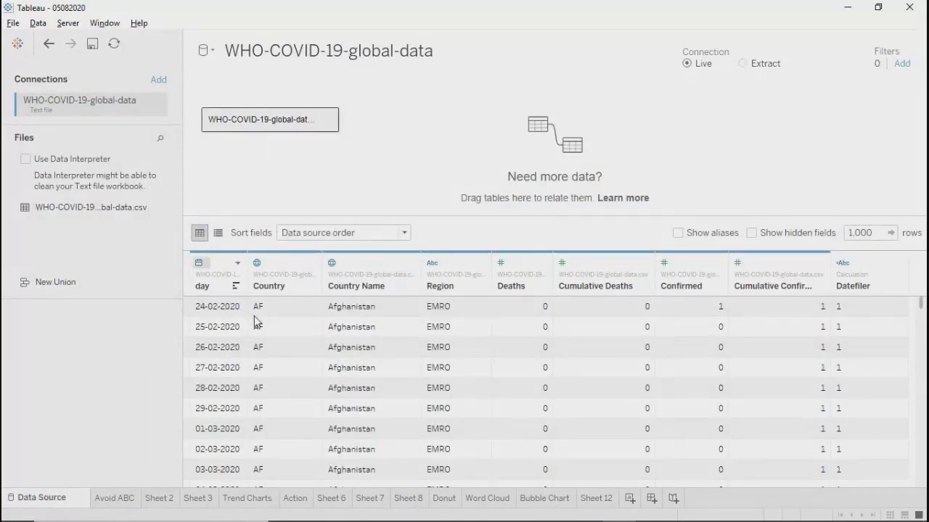
drag(248, 279, 359, 289)
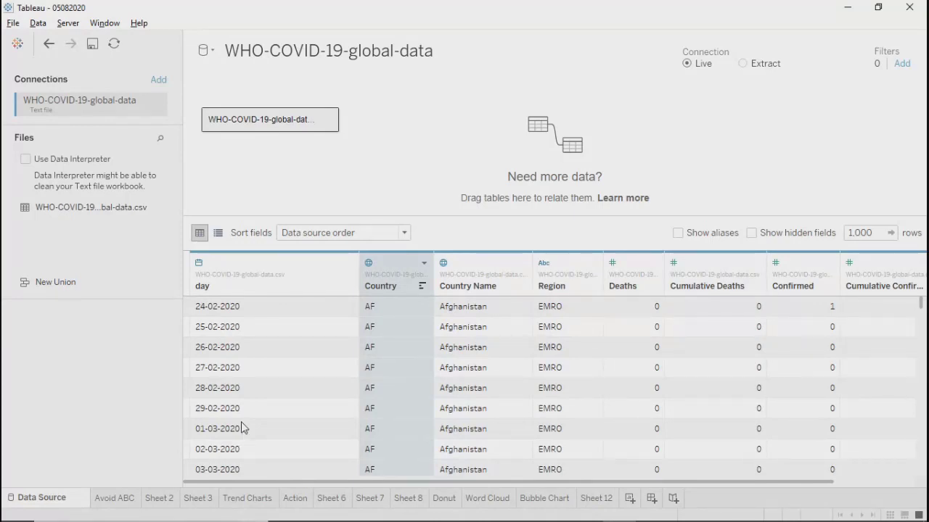
click(200, 263)
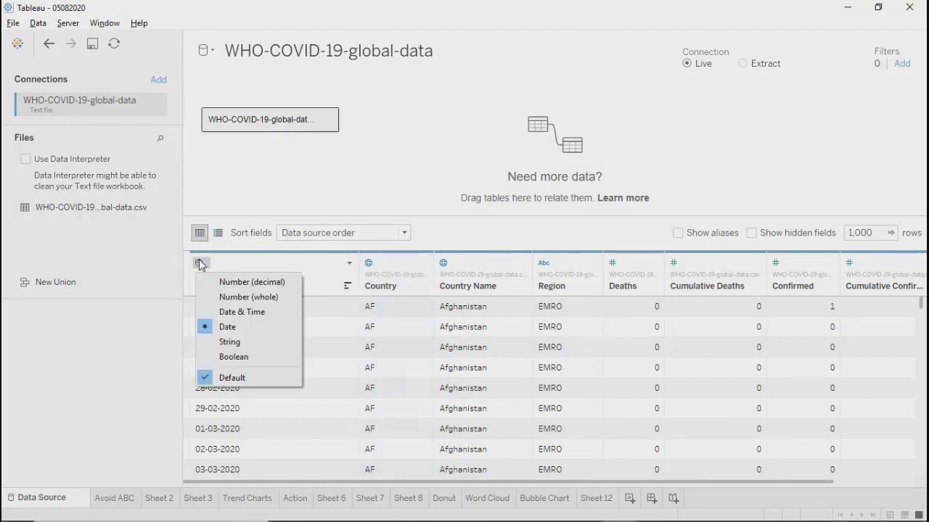
click(237, 314)
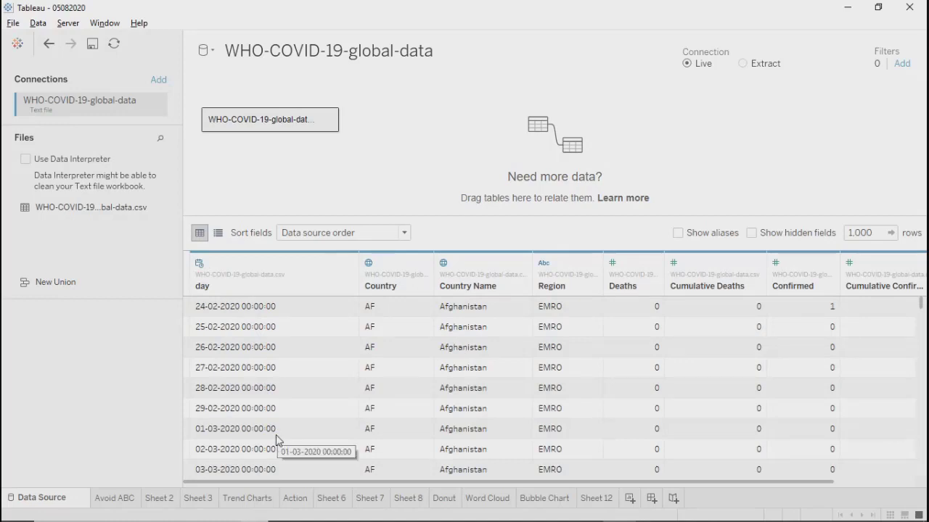
click(602, 500)
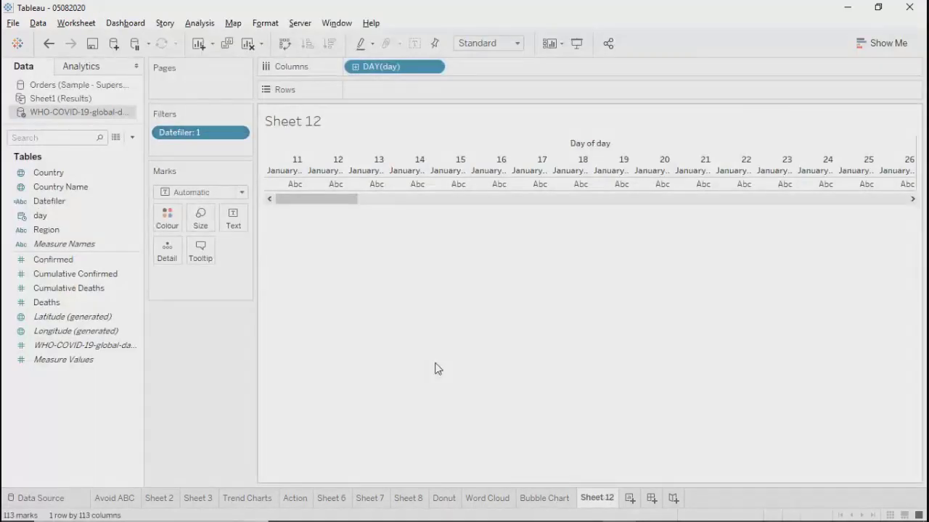
Step: Refresh the WHO-COVID-19-global-data data source
right_click(82, 203)
click(256, 259)
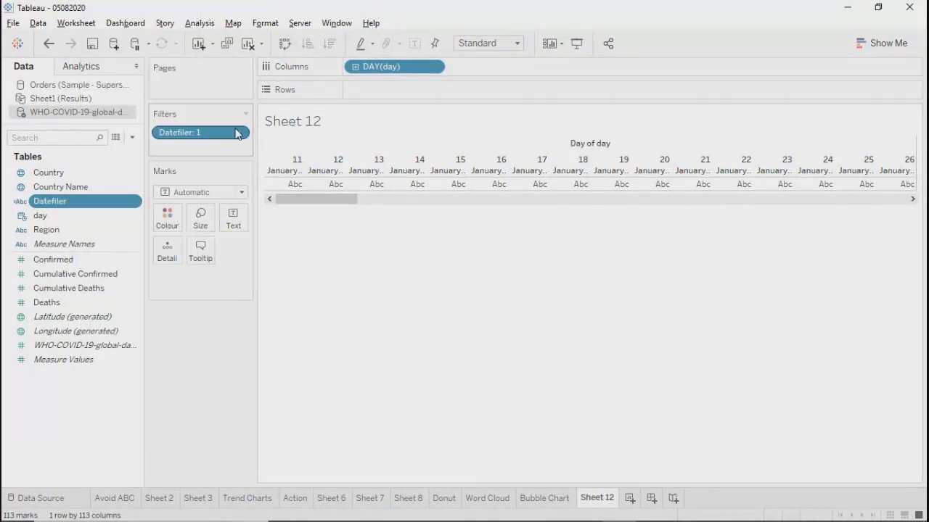
click(238, 133)
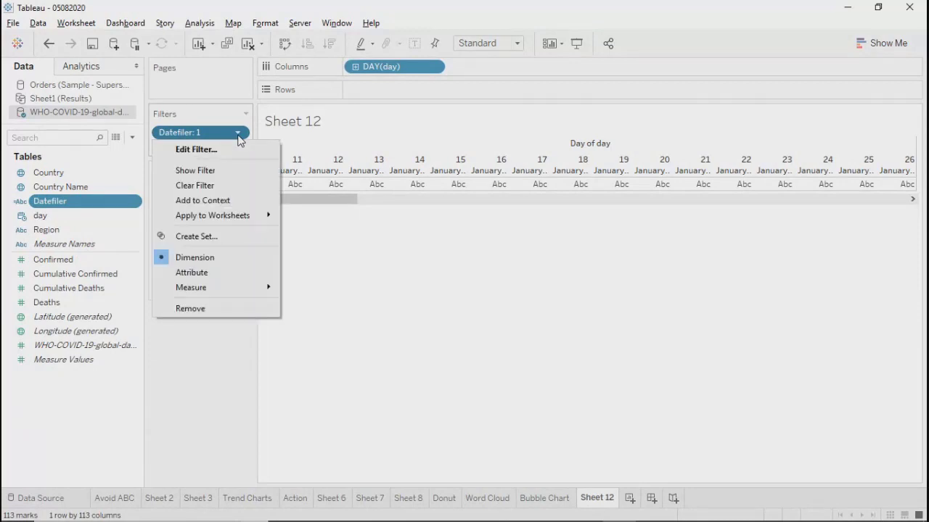
click(201, 363)
right_click(99, 119)
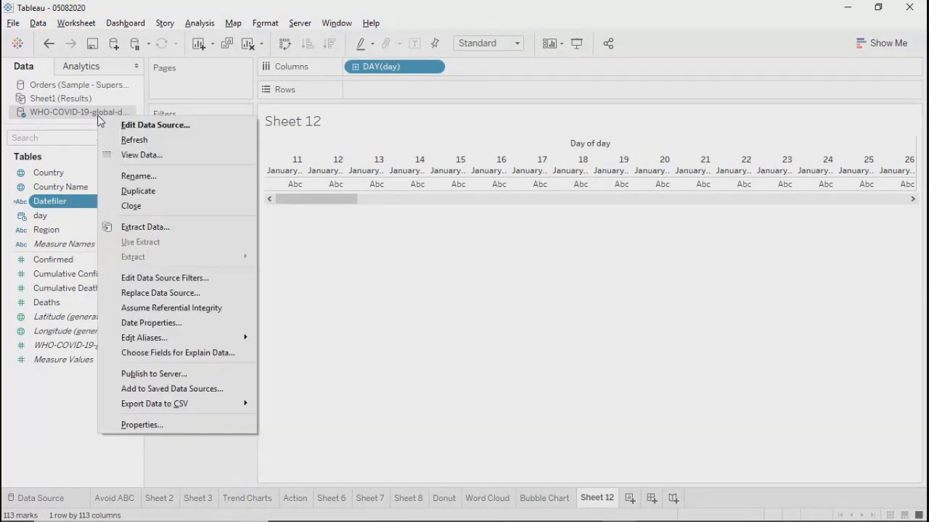
click(129, 145)
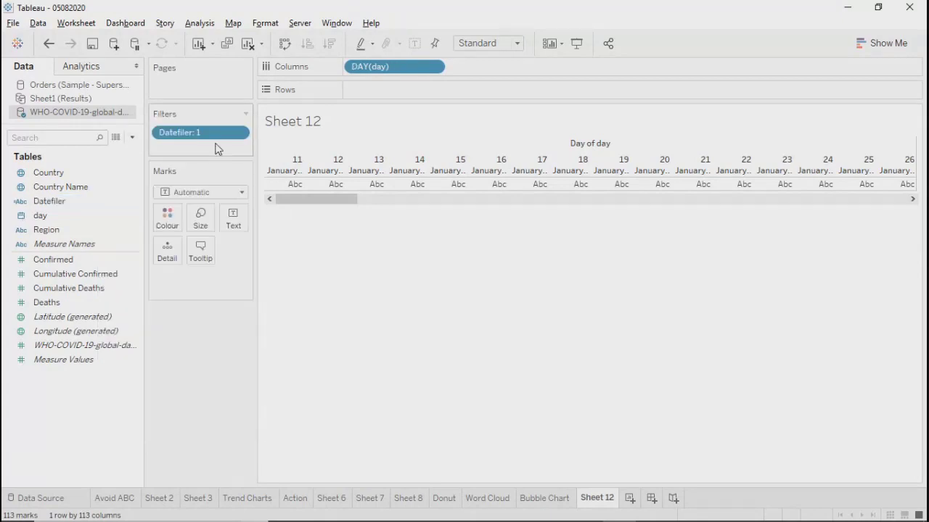
Step: Check which values are selected in the Datefiler filter and look over the day headers, leaving the filter unedited
click(238, 132)
click(194, 151)
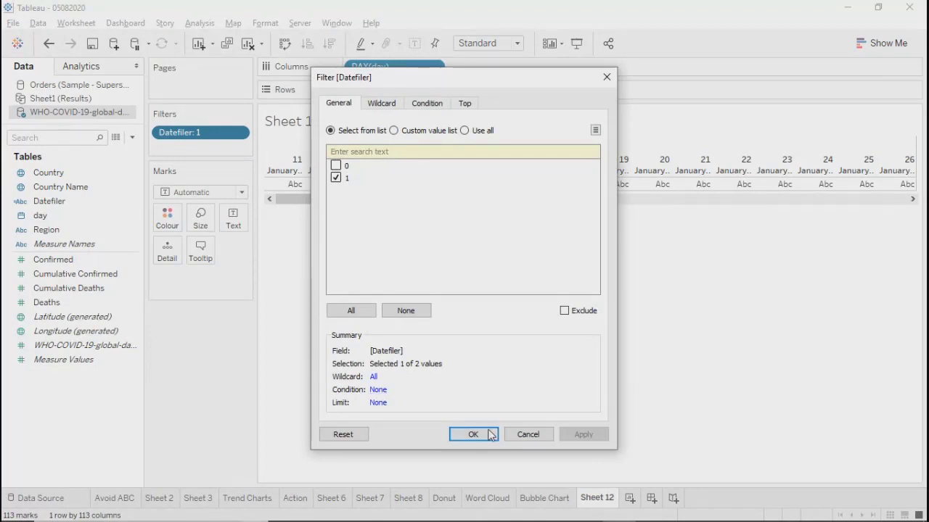
click(473, 434)
drag(327, 203, 280, 218)
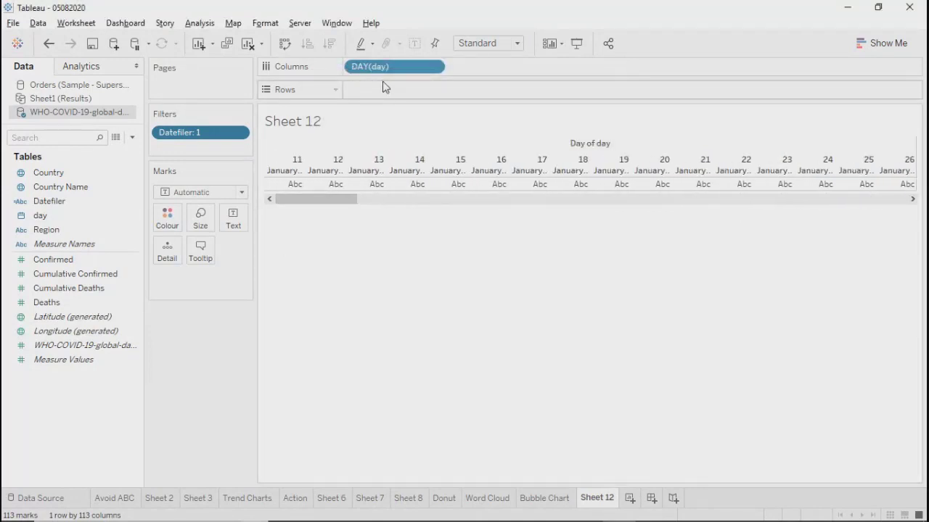
click(236, 135)
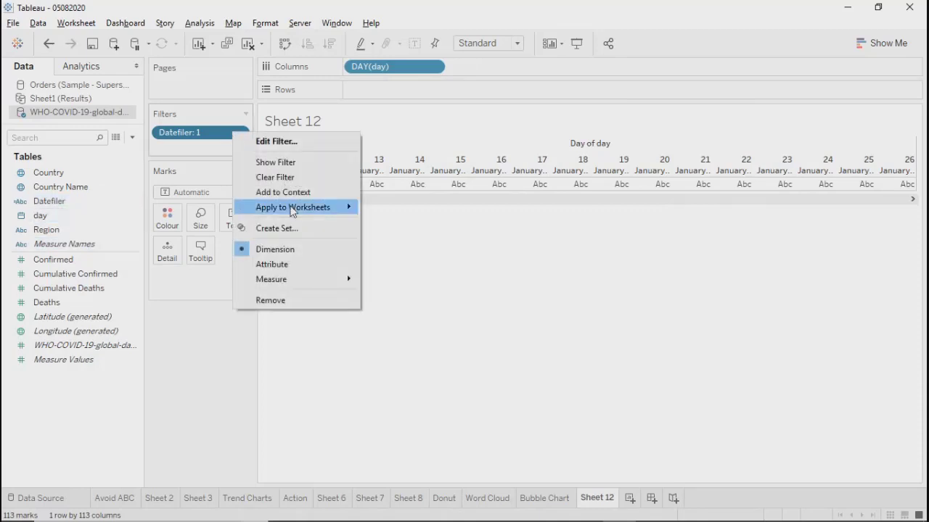
click(277, 142)
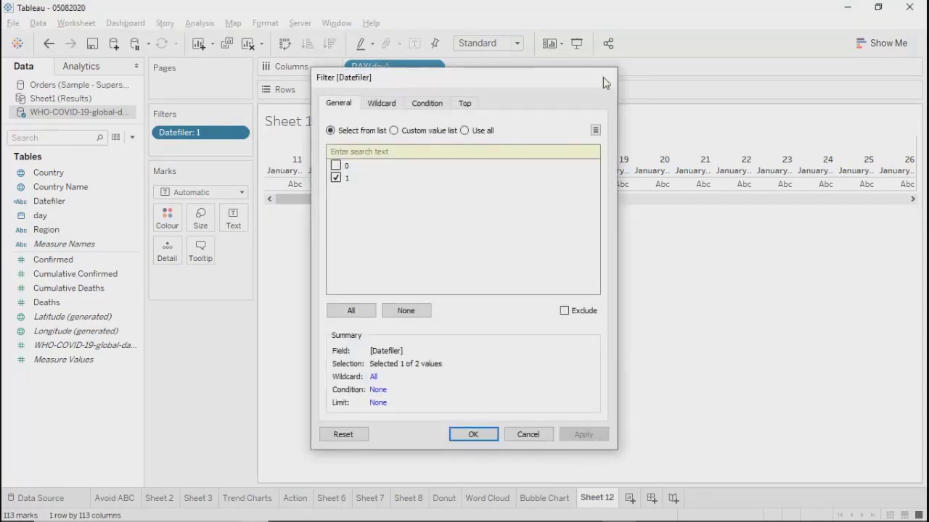
click(606, 77)
Step: Edit the Datefiler formula so DATEADD('day',-7,TODAY()) is compared with [day] using <=, and apply the change
right_click(70, 199)
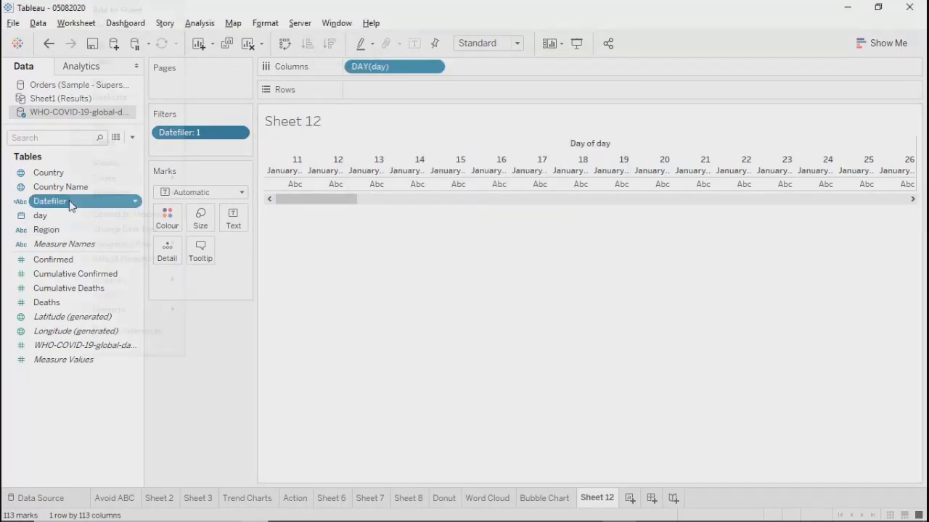
click(105, 83)
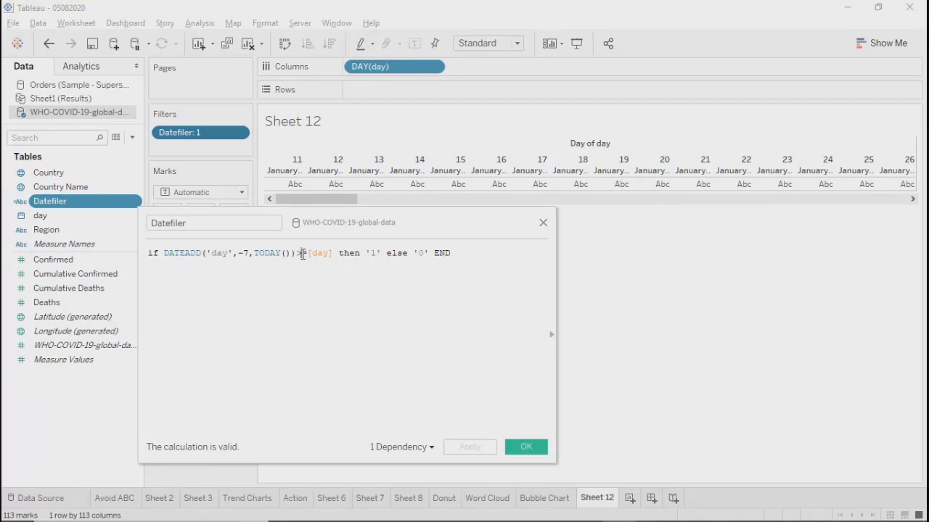
key(BackSpace)
text(<)
click(471, 448)
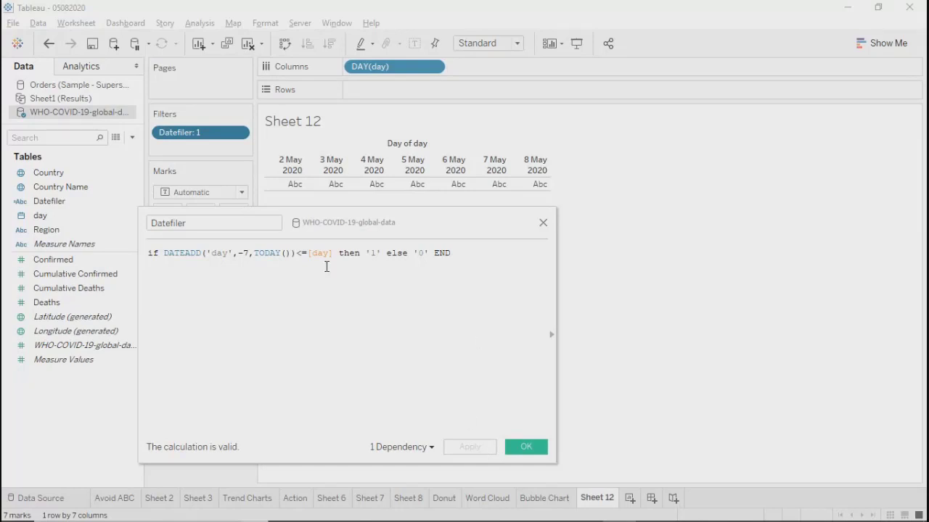
Step: Review the <= comparison and the TODAY() part of the Datefiler formula beside the day headers, and accept the calculation
drag(296, 256, 314, 258)
key(shift+End)
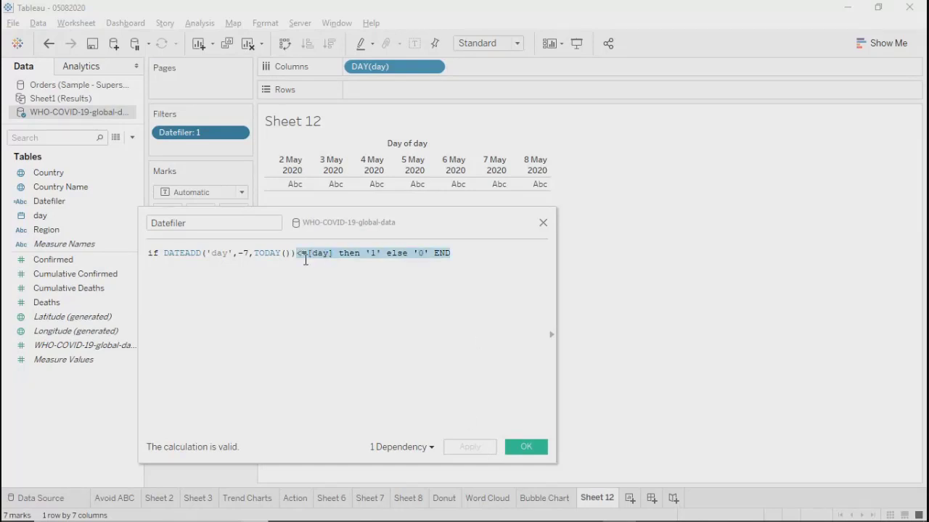
click(355, 332)
drag(612, 250, 587, 231)
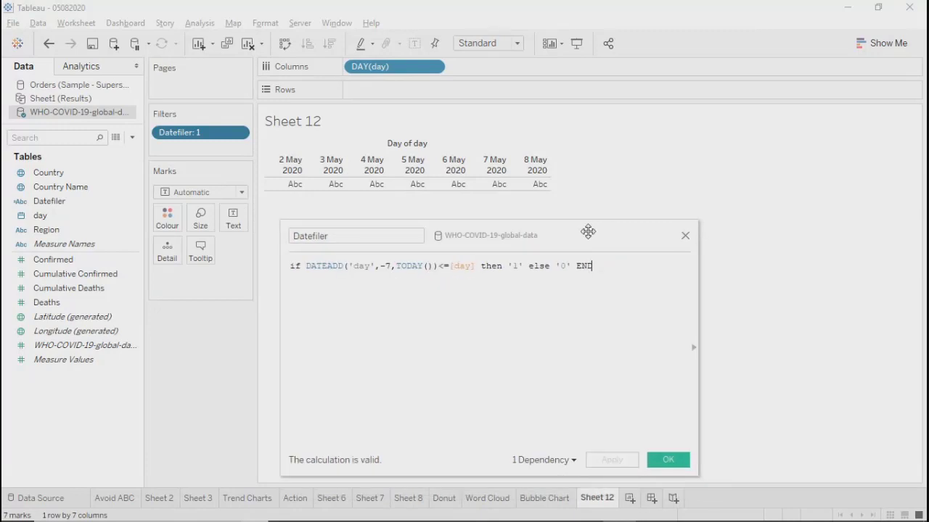
drag(393, 267, 436, 267)
click(486, 349)
click(676, 465)
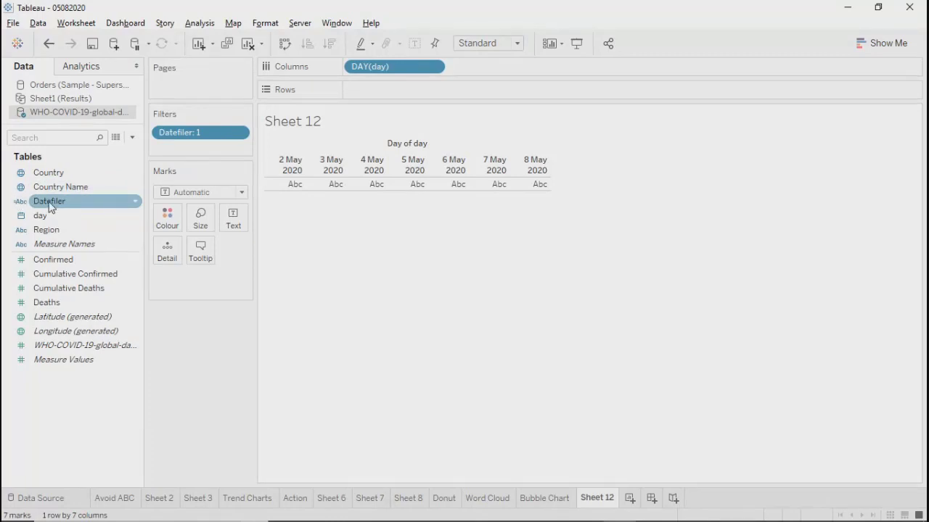
Step: Reopen the Datefiler calculation to read its formula once more and close it without editing
click(135, 203)
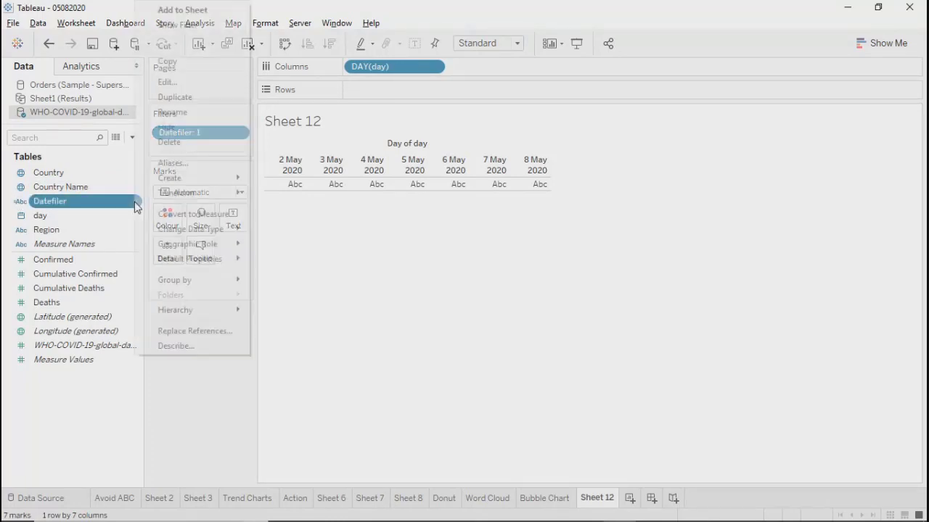
click(169, 81)
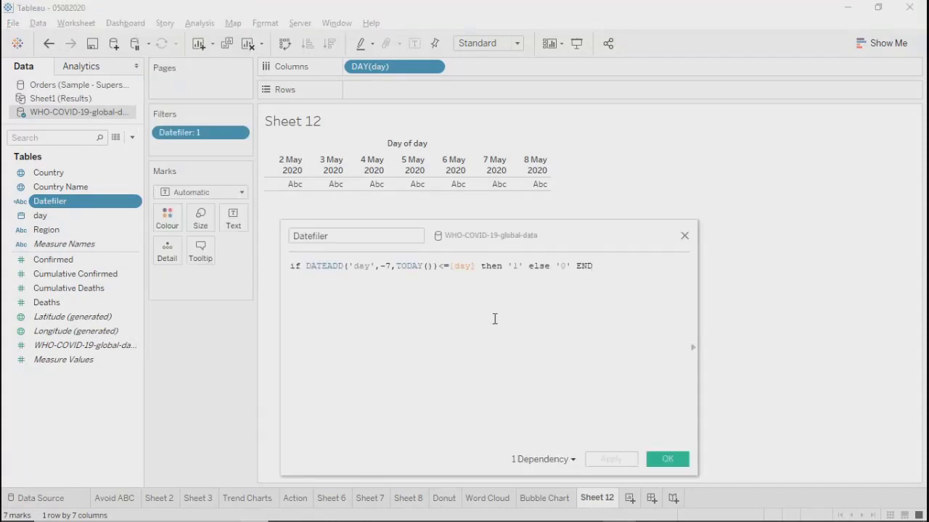
click(683, 236)
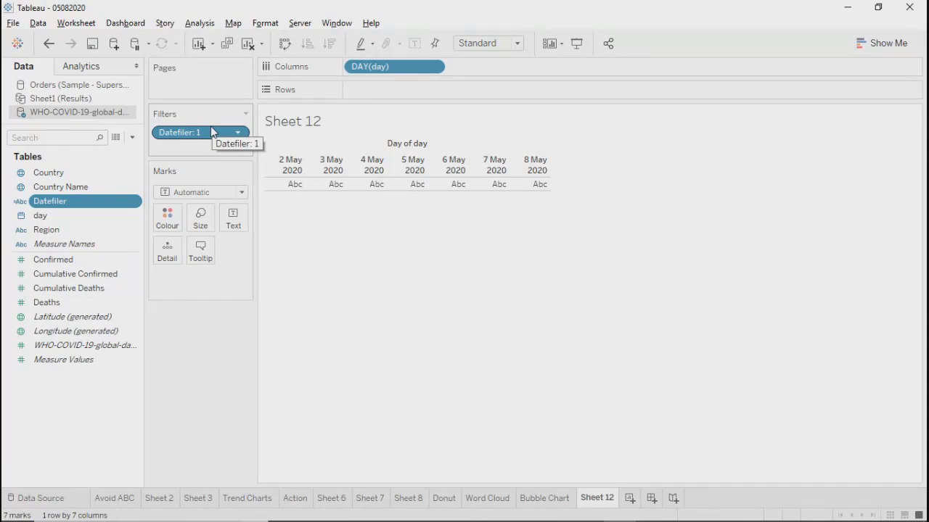
mouse_move(464, 521)
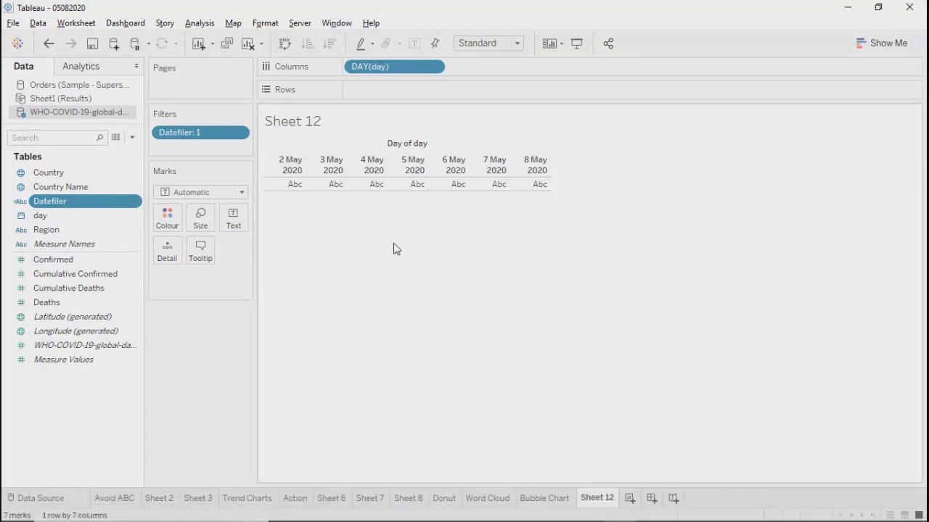
Step: Change the Datefiler filter to keep only value 0 and look through the day headers
click(236, 133)
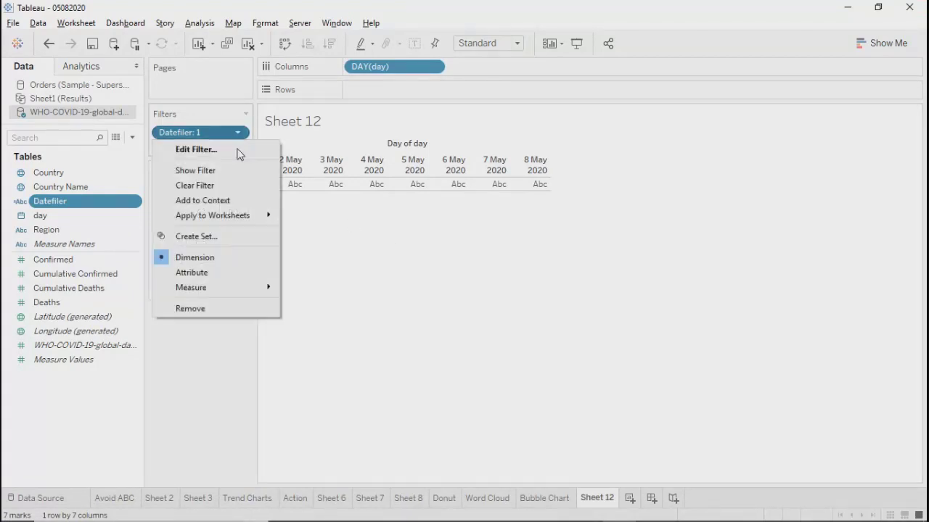
click(195, 149)
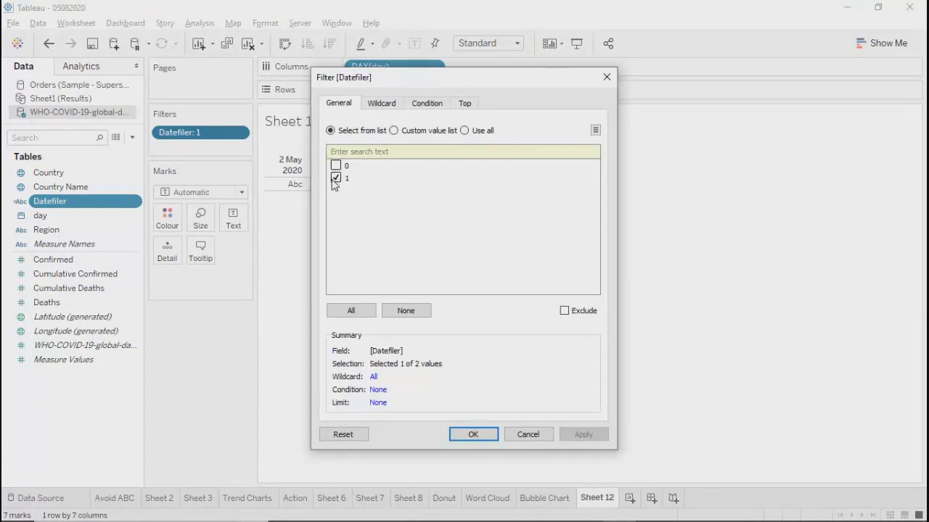
click(336, 177)
click(336, 166)
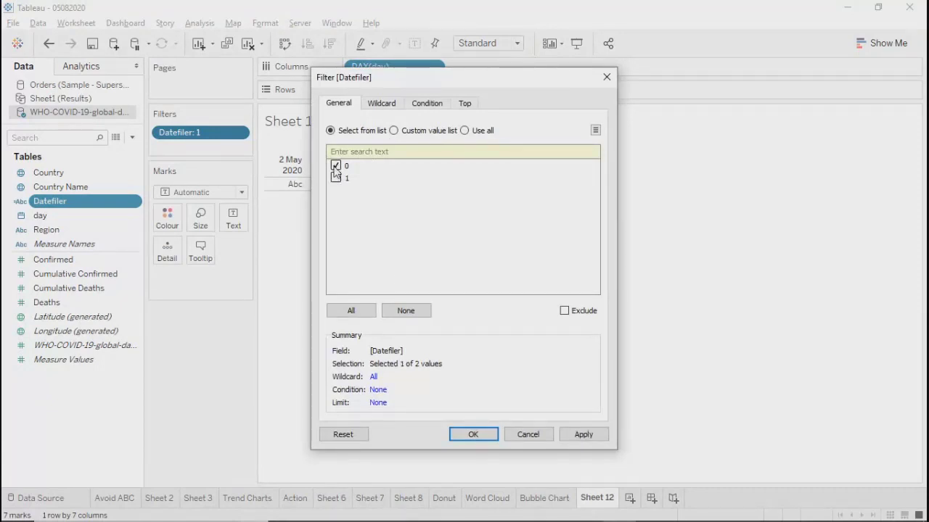
click(581, 436)
click(474, 435)
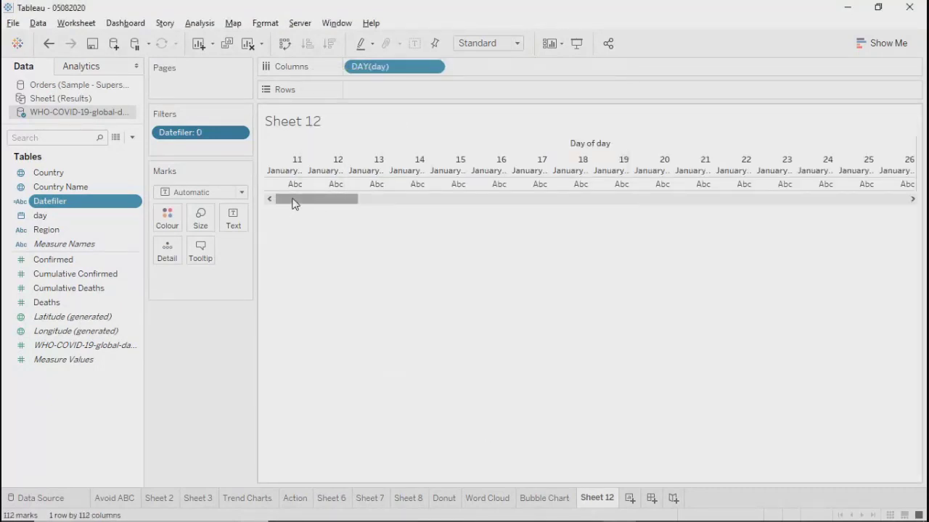
mouse_move(295, 201)
mouse_down()
mouse_move(673, 222)
mouse_move(896, 210)
mouse_move(303, 209)
mouse_up()
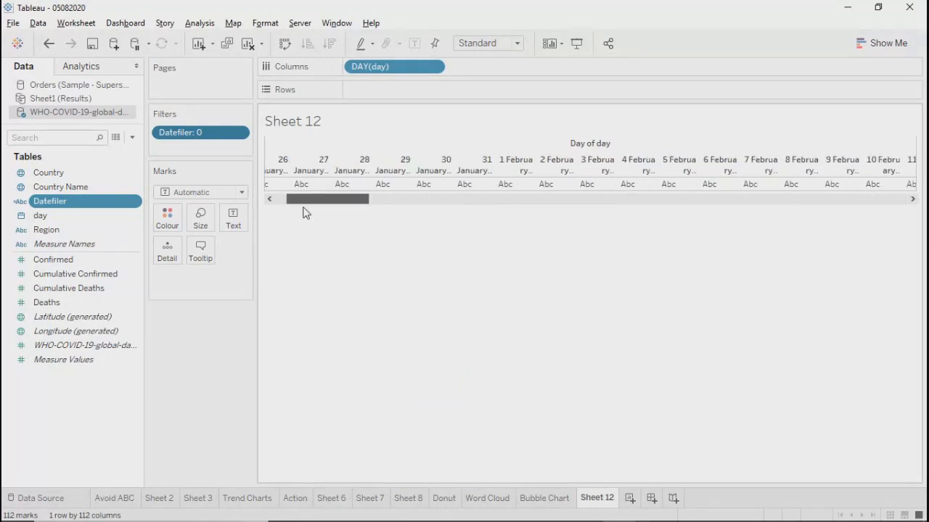
Step: Switch the Datefiler filter back to keep only value 1
click(240, 133)
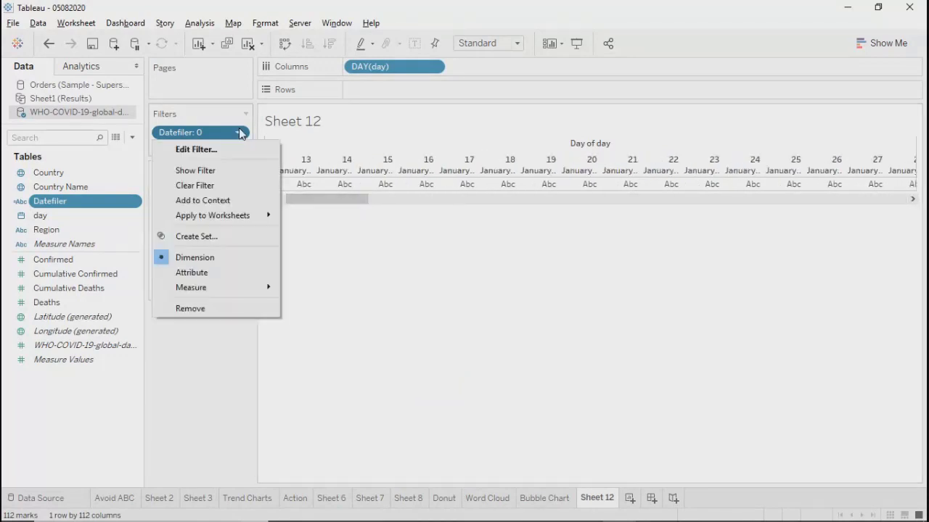
click(190, 149)
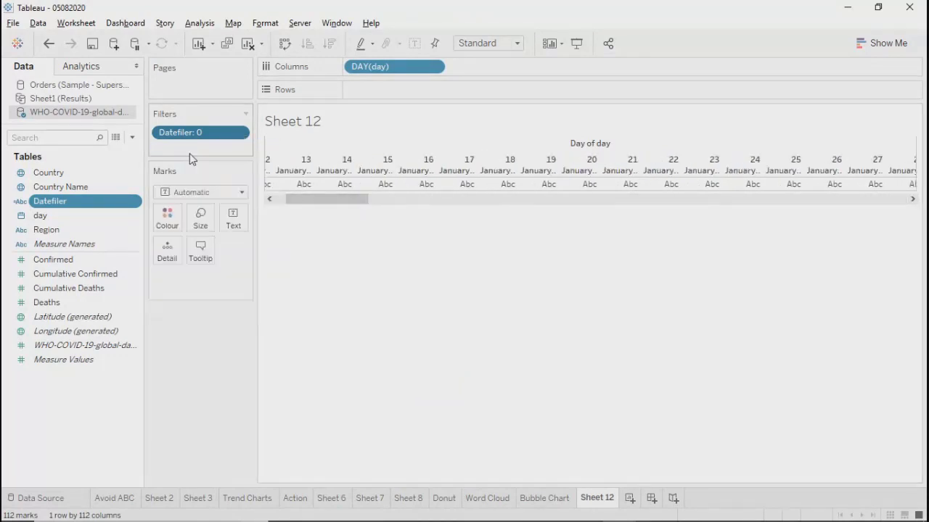
click(336, 178)
click(336, 165)
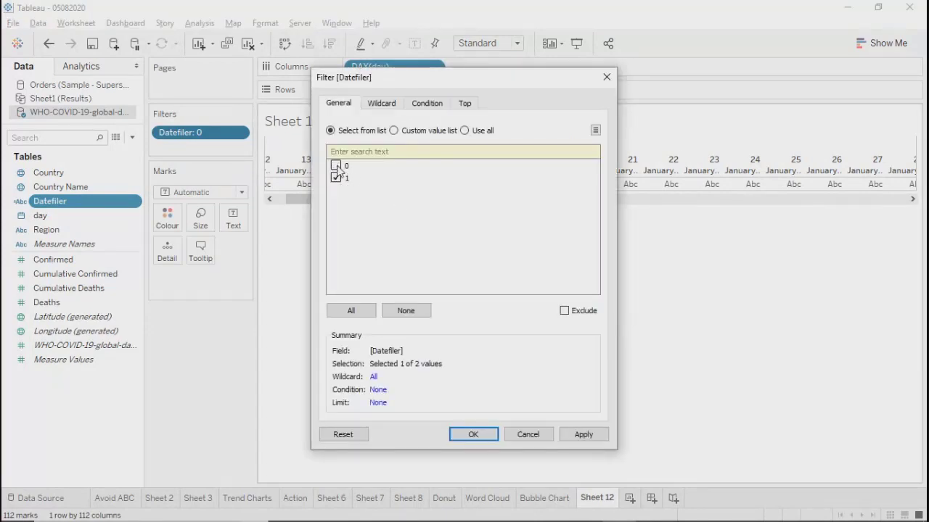
click(565, 435)
click(472, 434)
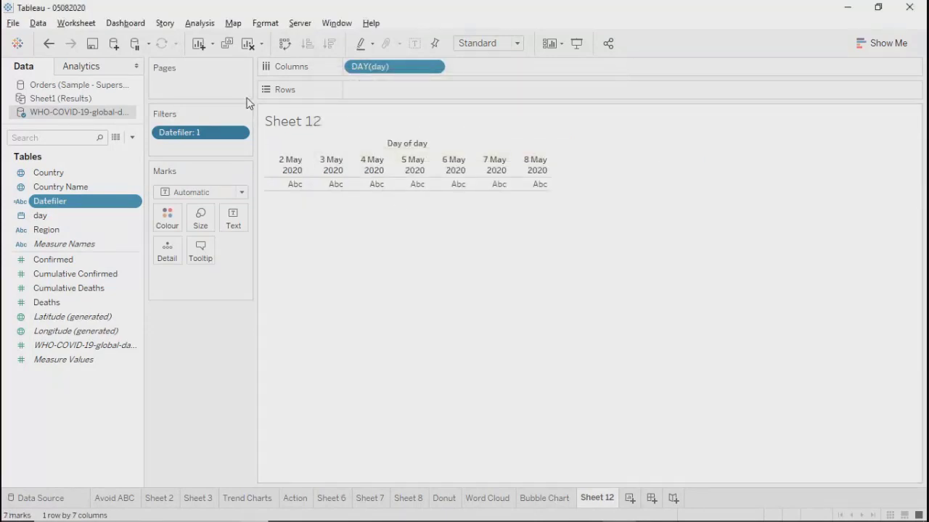
Step: View the underlying WHO-COVID-19-global-data rows in an enlarged, repositioned window and highlight the Datefiler values of the first rows
click(117, 137)
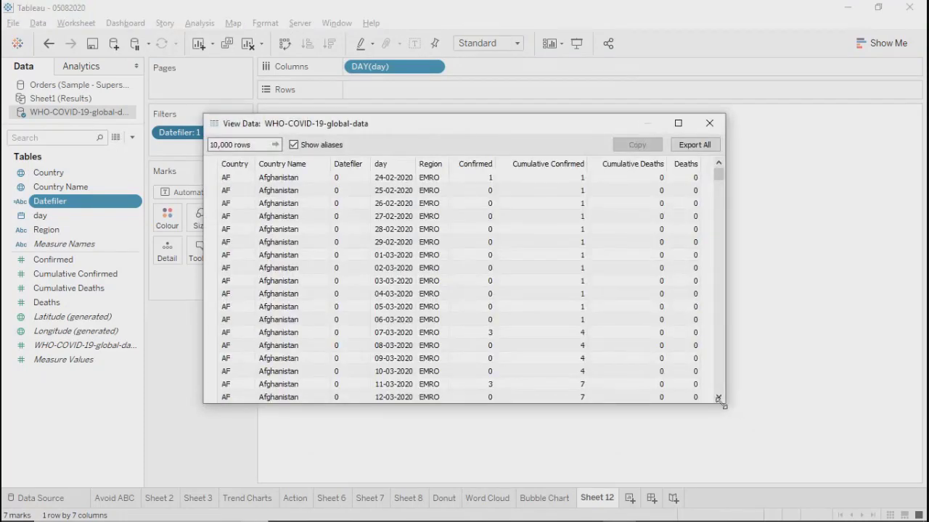
drag(722, 401, 923, 469)
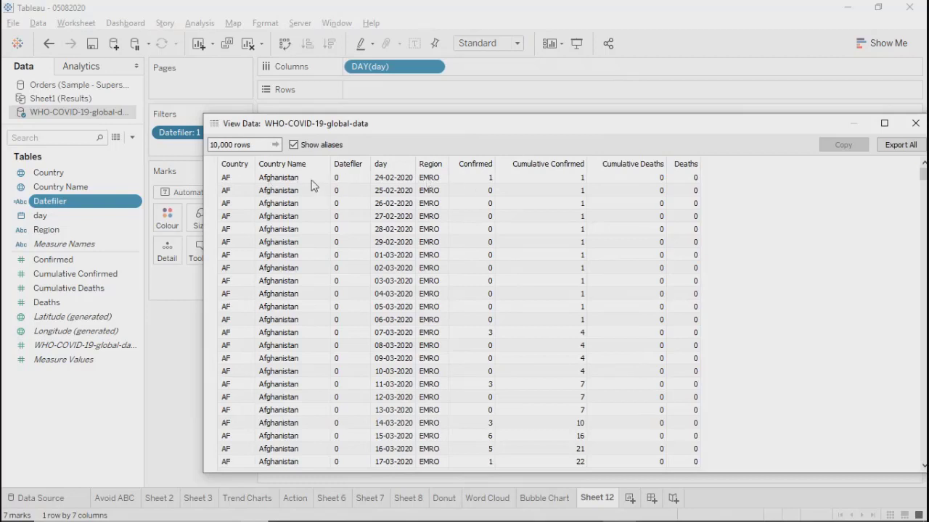
drag(356, 183, 365, 427)
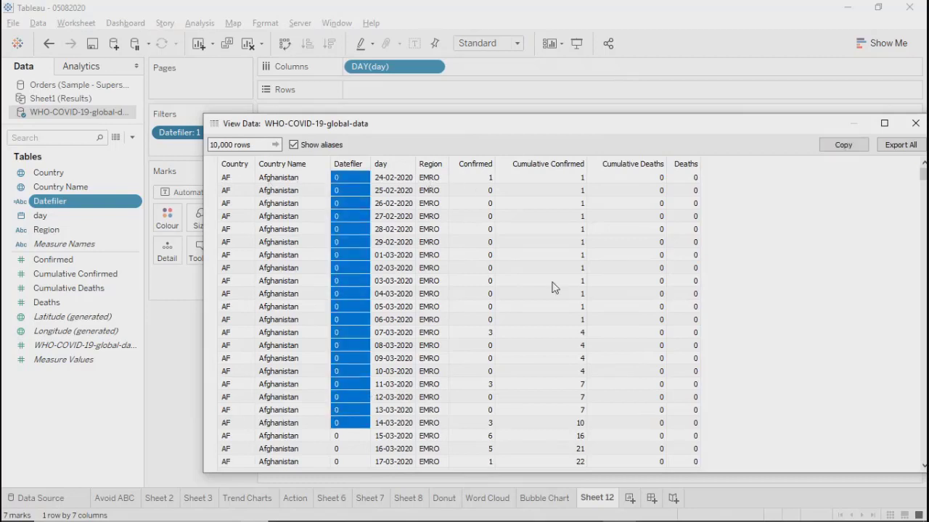
drag(791, 123, 732, 62)
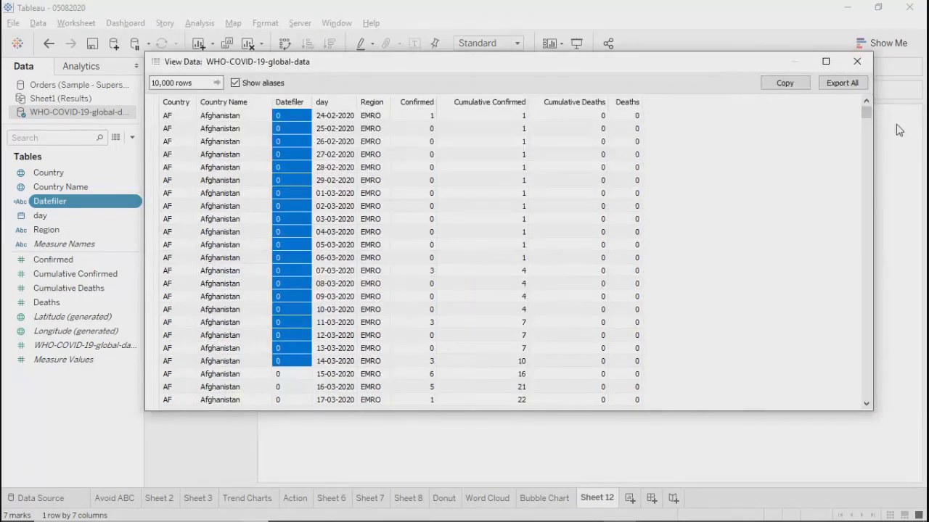
Step: Compare the Datefiler values with the day dates in rows further down the underlying data, including early May 2020
drag(864, 116, 878, 201)
drag(280, 154, 285, 349)
scroll(286, 356, down, 10)
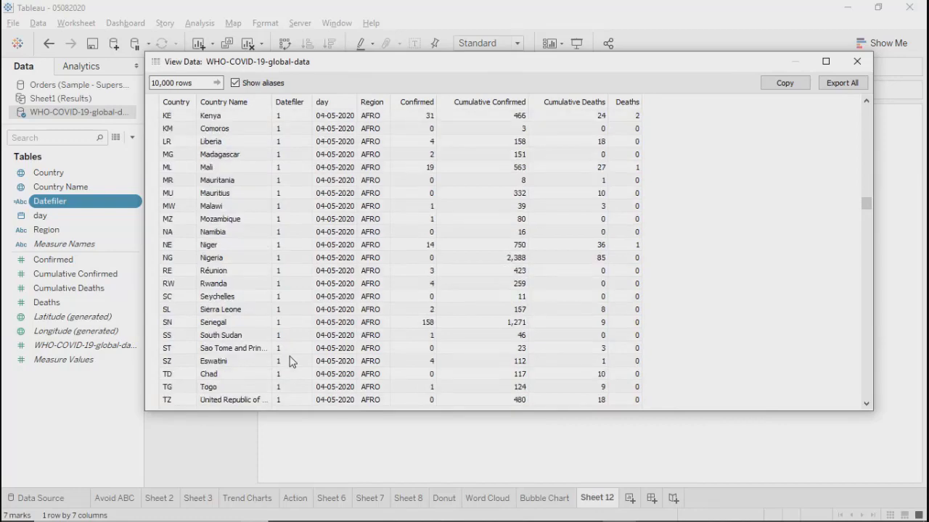
scroll(289, 361, down, 20)
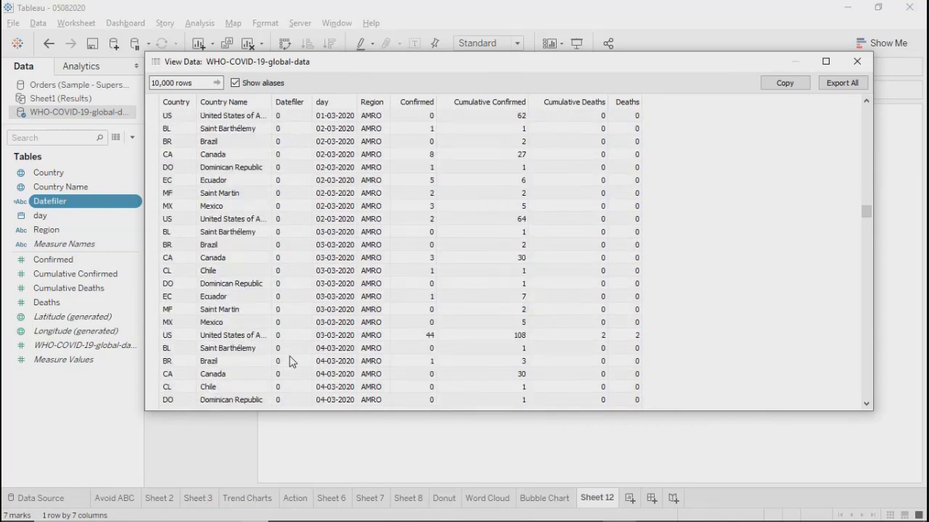
scroll(289, 361, up, 5)
scroll(290, 362, up, 15)
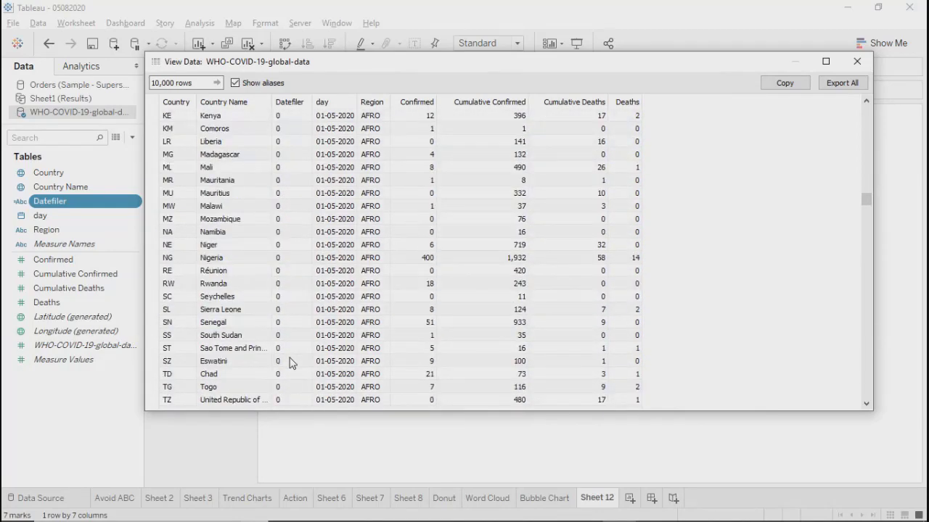
click(297, 183)
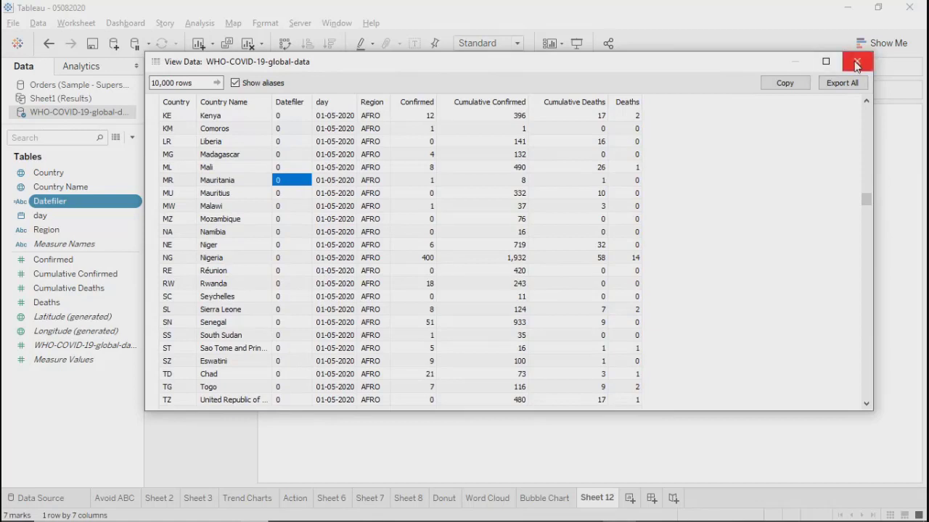
Step: Highlight the whole Datefiler column in the underlying data and close the data view
click(288, 102)
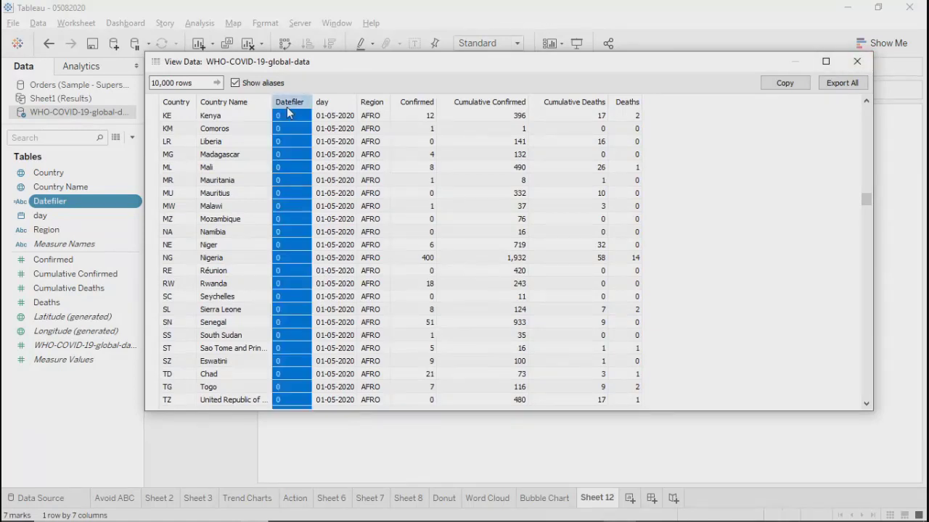
click(856, 61)
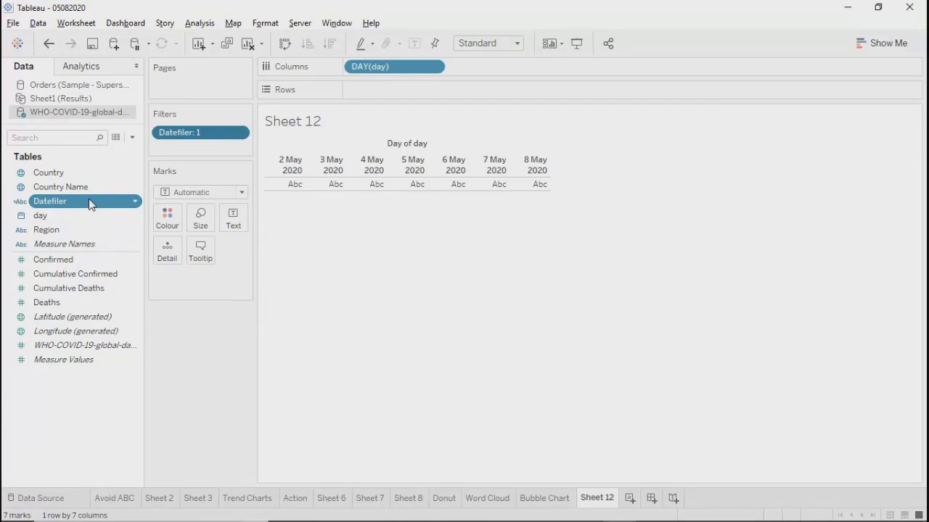
Step: Start creating a new parameter for the workbook
click(132, 137)
click(121, 166)
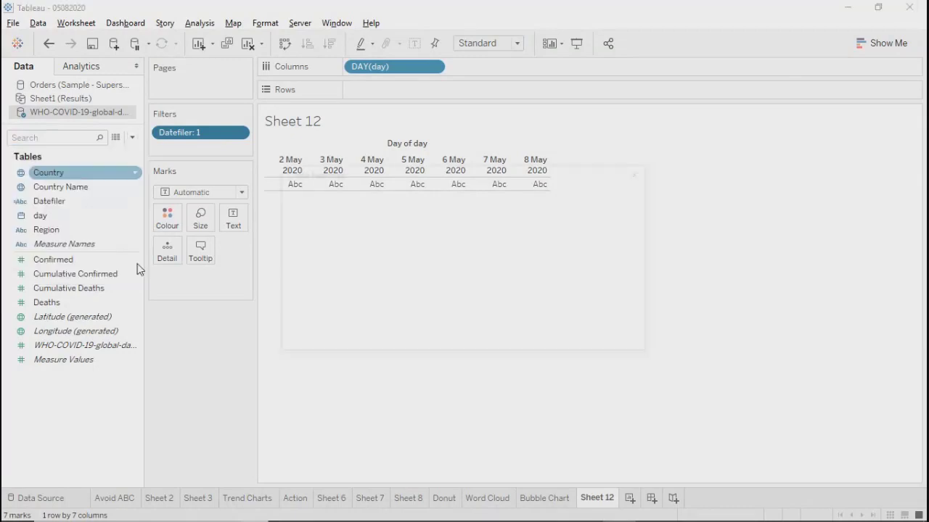
Step: Switch to the online meeting window in Chrome to check it and return to Tableau
mouse_move(377, 519)
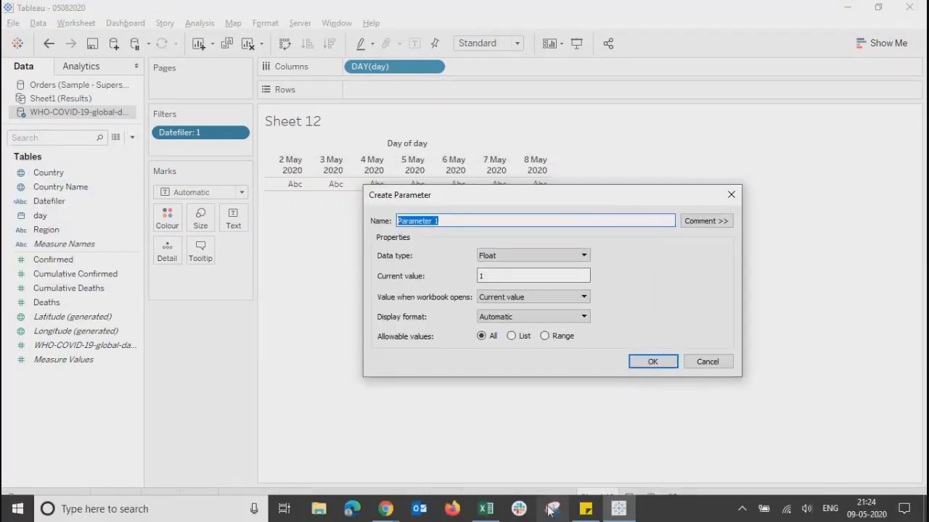
click(291, 396)
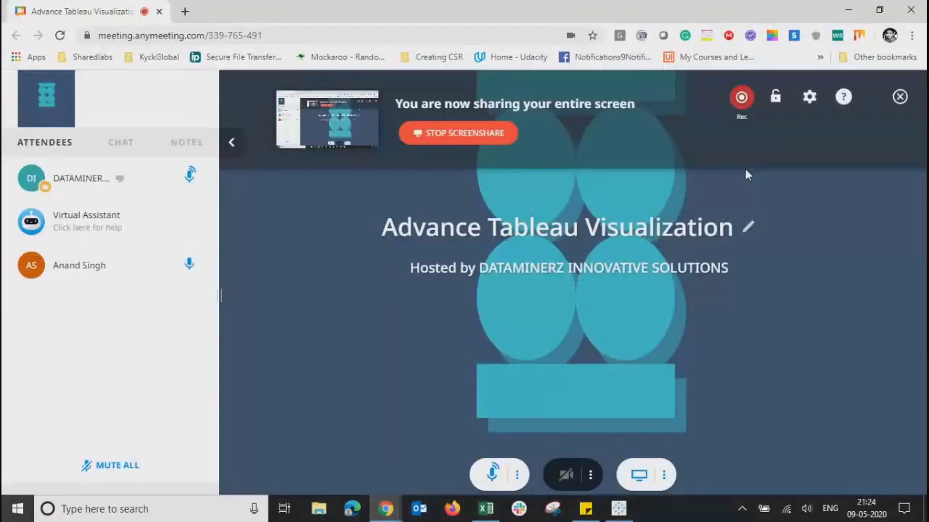
click(848, 11)
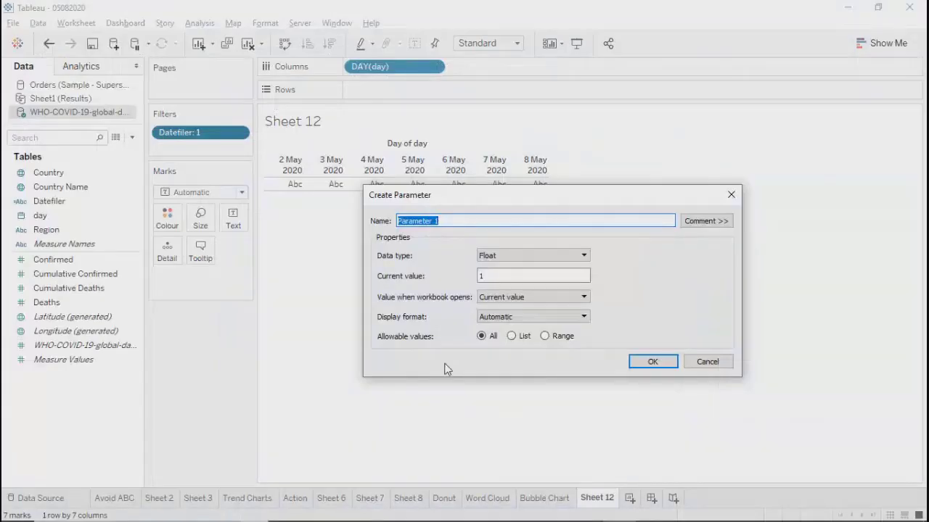
Step: Replace the new parameter's default name with PrmDateFilter
click(445, 221)
key(BackSpace)
key(BackSpace)
key(BackSpace)
key(BackSpace)
key(BackSpace)
key(BackSpace)
key(BackSpace)
key(BackSpace)
key(BackSpace)
key(BackSpace)
key(BackSpace)
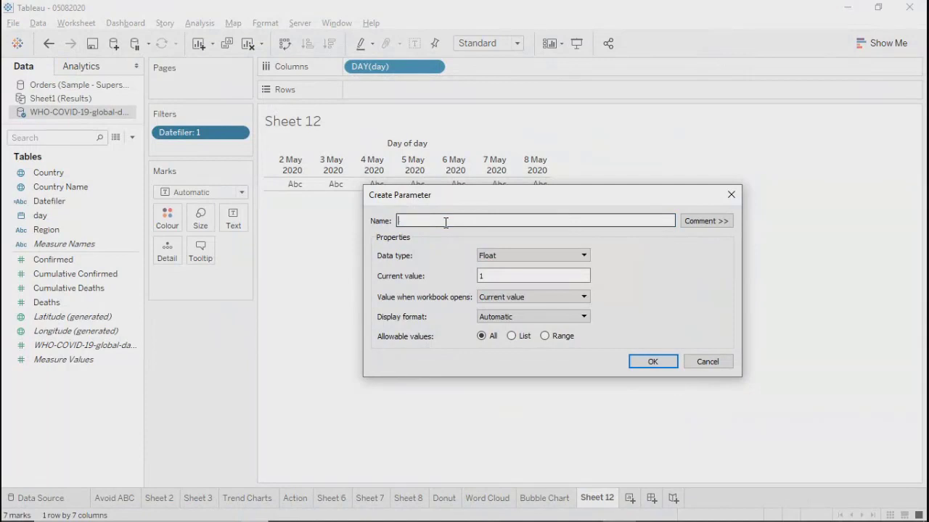
text(DateFilter)
key(BackSpace)
key(BackSpace)
key(BackSpace)
key(BackSpace)
key(BackSpace)
key(BackSpace)
key(BackSpace)
key(BackSpace)
key(BackSpace)
key(BackSpace)
key(BackSpace)
text(Prm)
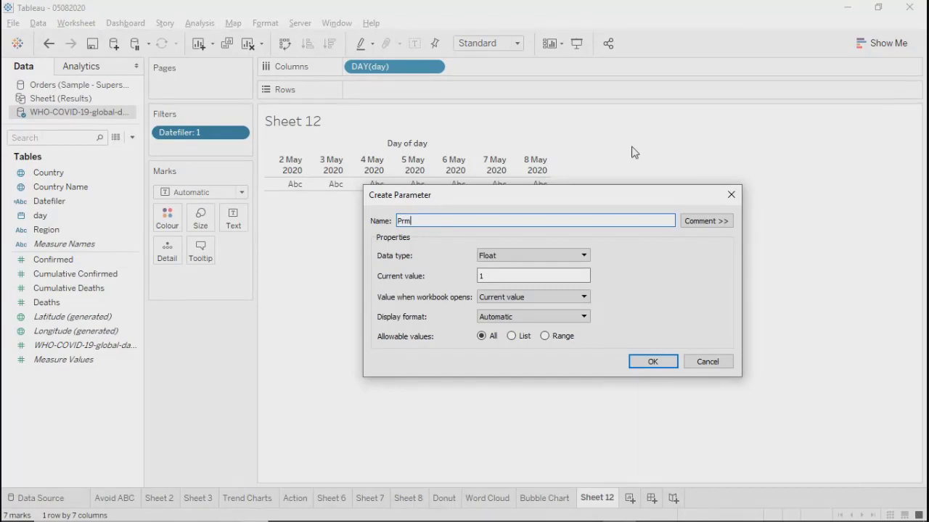
text(DateFilter)
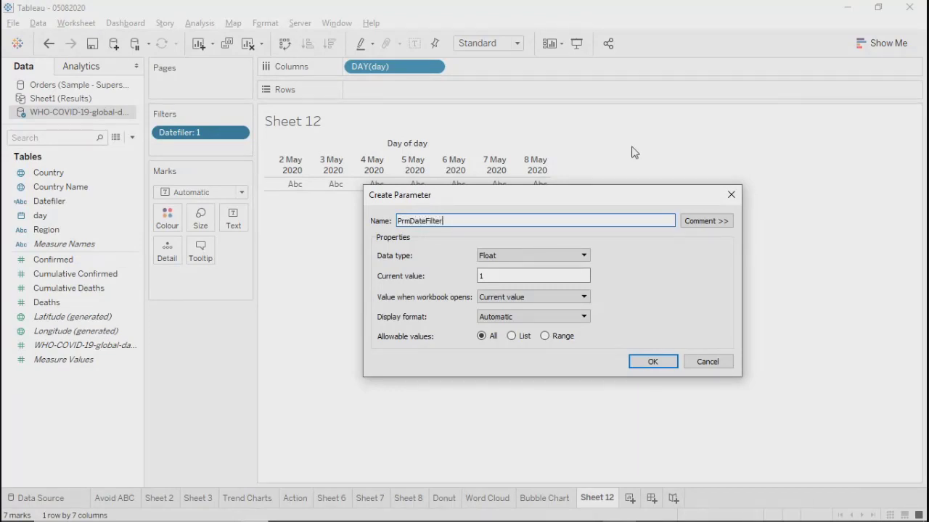
Step: Set the parameter's data type to Integer and restrict its allowable values to a range
click(532, 258)
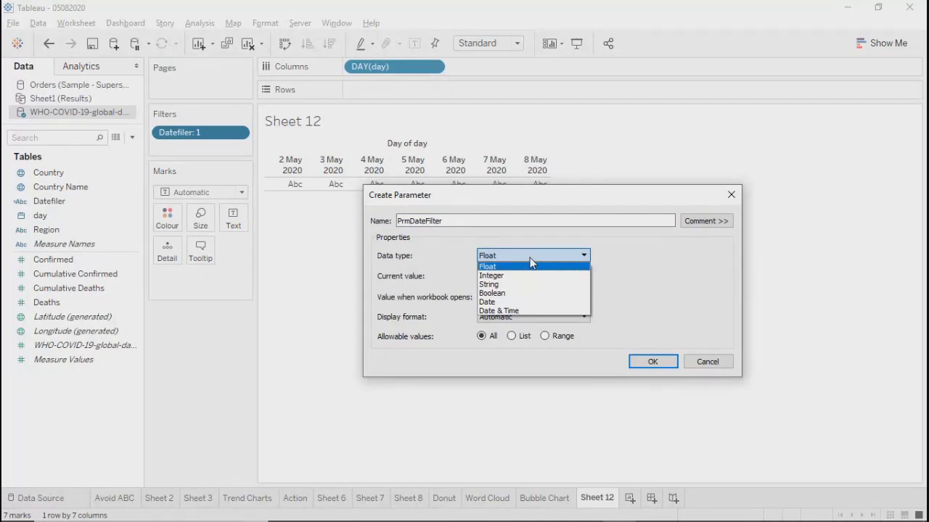
click(516, 276)
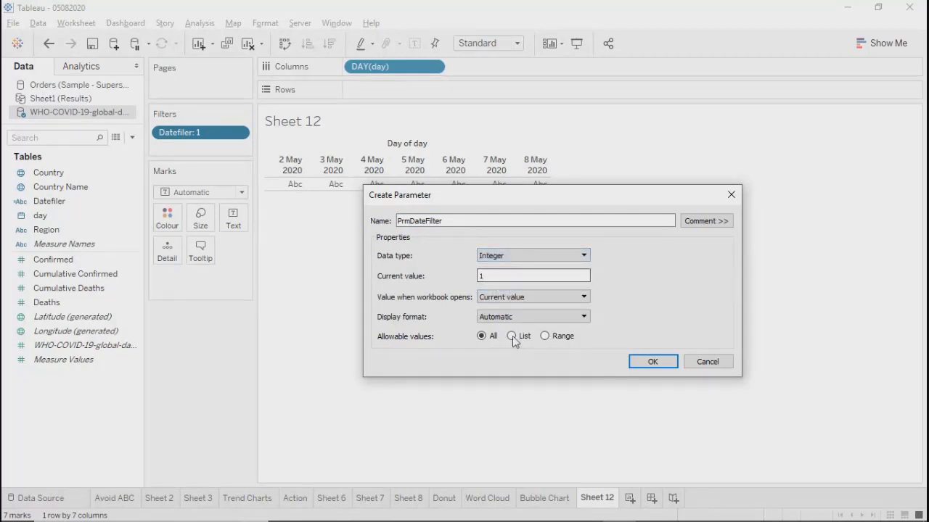
click(546, 337)
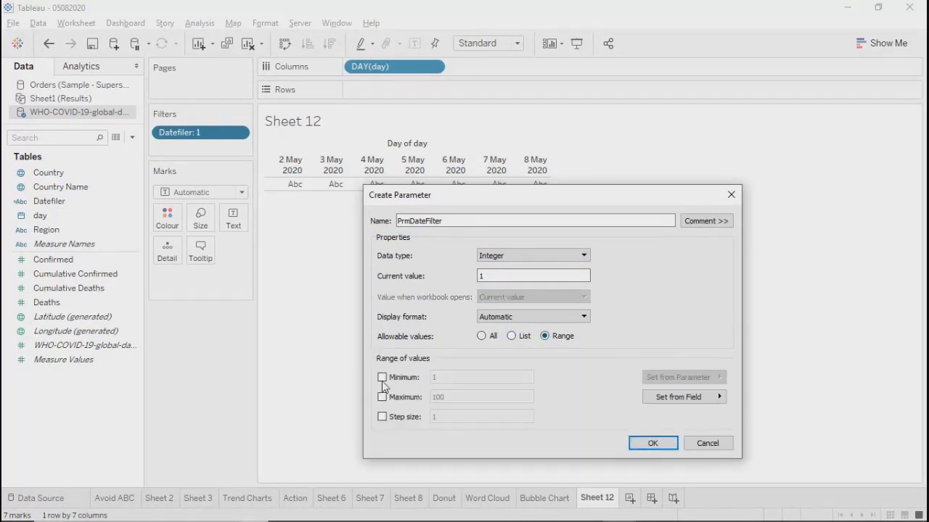
Step: Define the parameter's range with minimum 1, maximum 20 and step size 1, and create the parameter
click(382, 378)
click(382, 416)
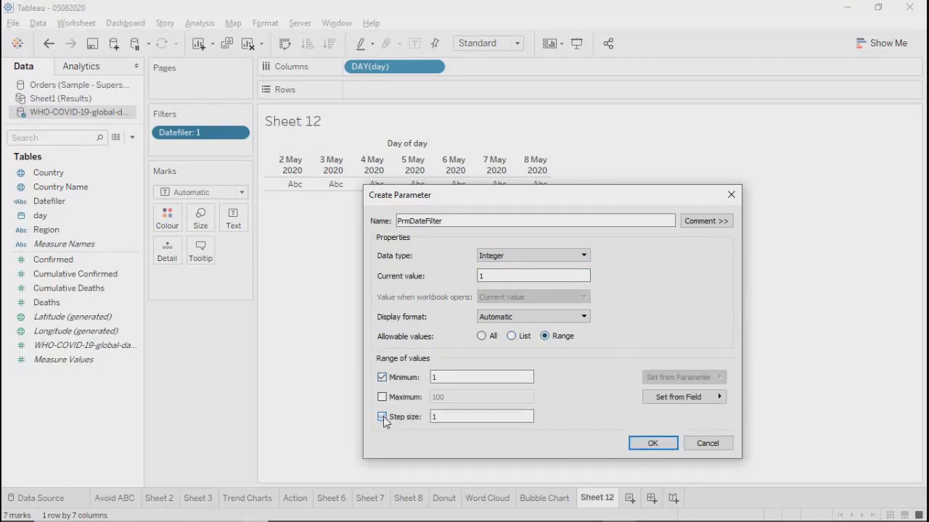
click(381, 397)
click(467, 396)
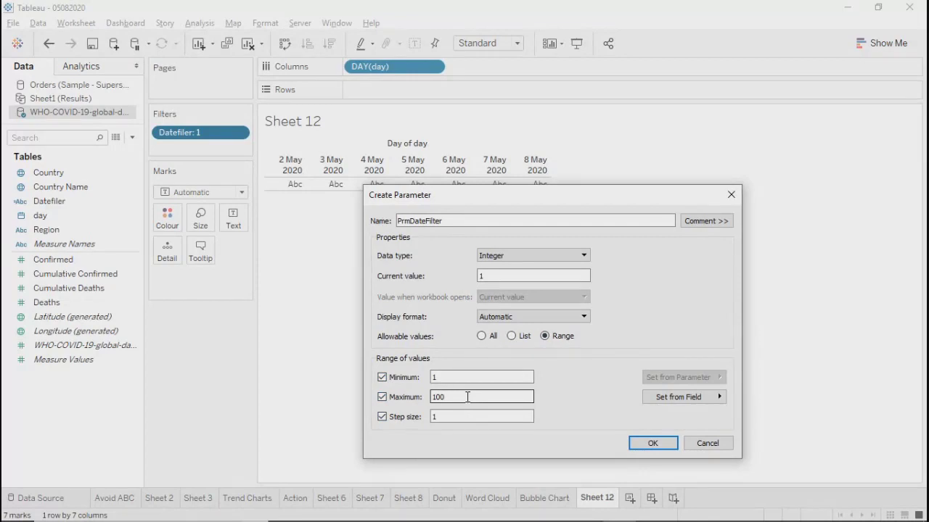
key(BackSpace)
key(BackSpace)
key(BackSpace)
text(15)
key(BackSpace)
key(BackSpace)
text(20)
click(651, 443)
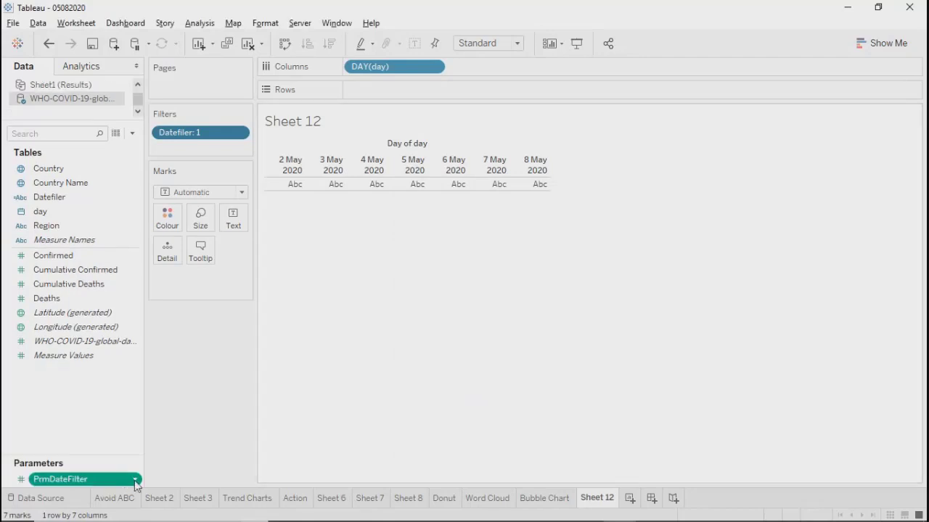
Step: Show the PrmDateFilter control on the sheet, try its stepping and slider, and set its value to 10
right_click(132, 481)
click(175, 255)
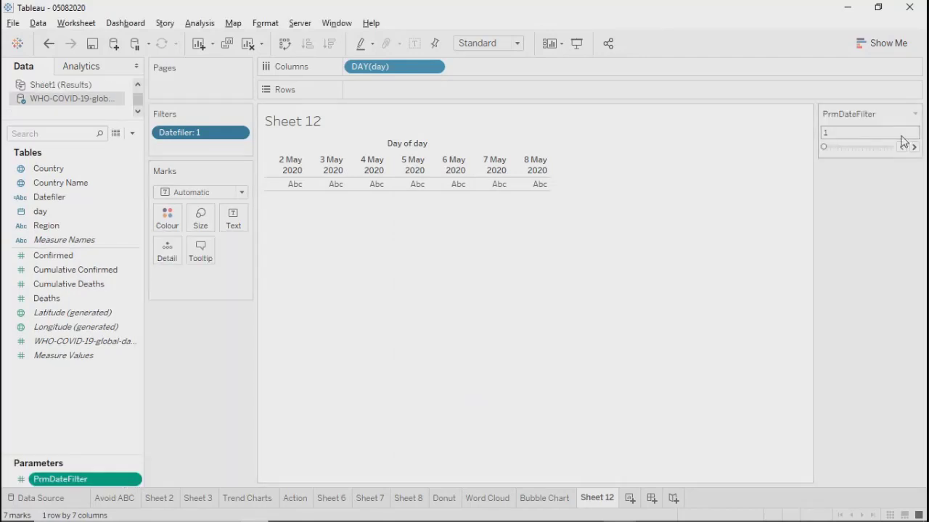
click(913, 148)
click(912, 148)
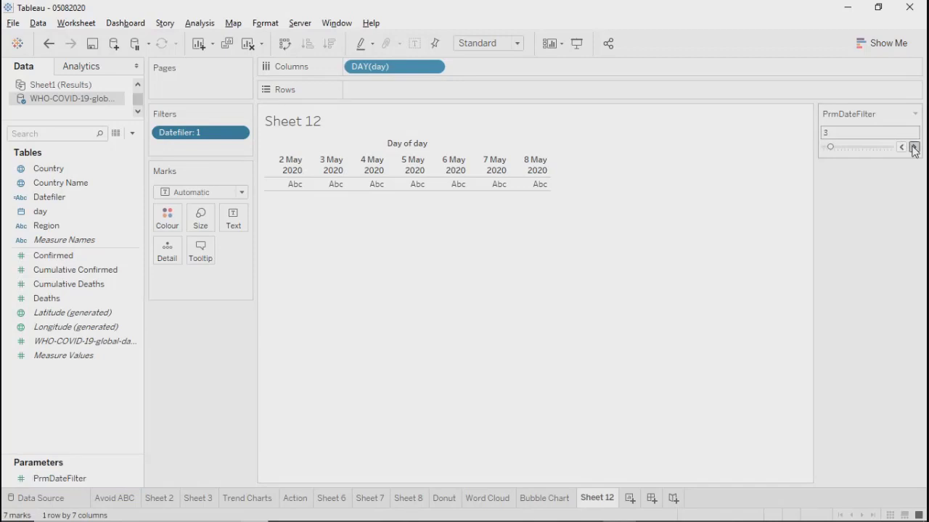
click(914, 148)
click(913, 149)
click(913, 149)
click(913, 148)
click(914, 148)
click(914, 149)
click(913, 149)
click(913, 149)
click(913, 148)
click(914, 149)
click(913, 148)
mouse_move(869, 148)
mouse_down()
mouse_move(822, 147)
mouse_move(871, 152)
mouse_move(856, 156)
mouse_up()
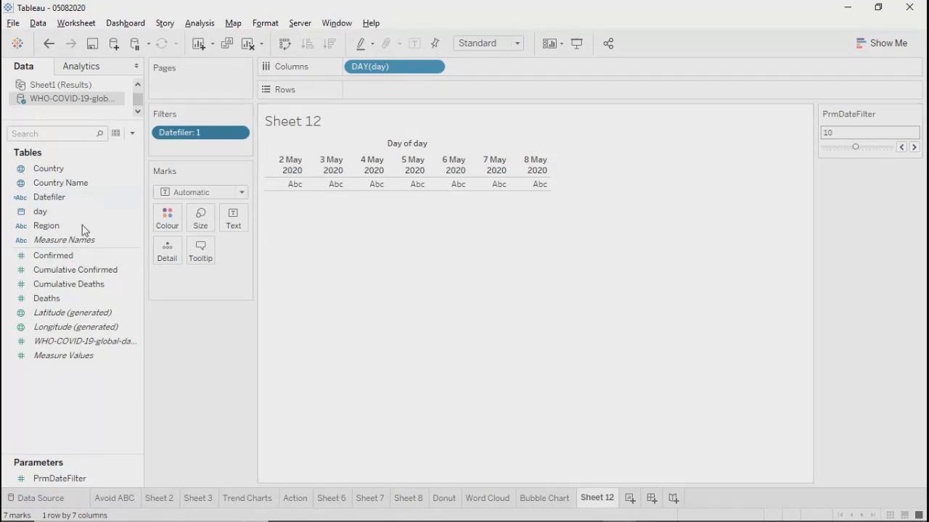
Step: Edit the Datefiler calculation so the DATEADD interval uses -[PrmDateFilter] instead of the fixed number of days, and save it
click(58, 198)
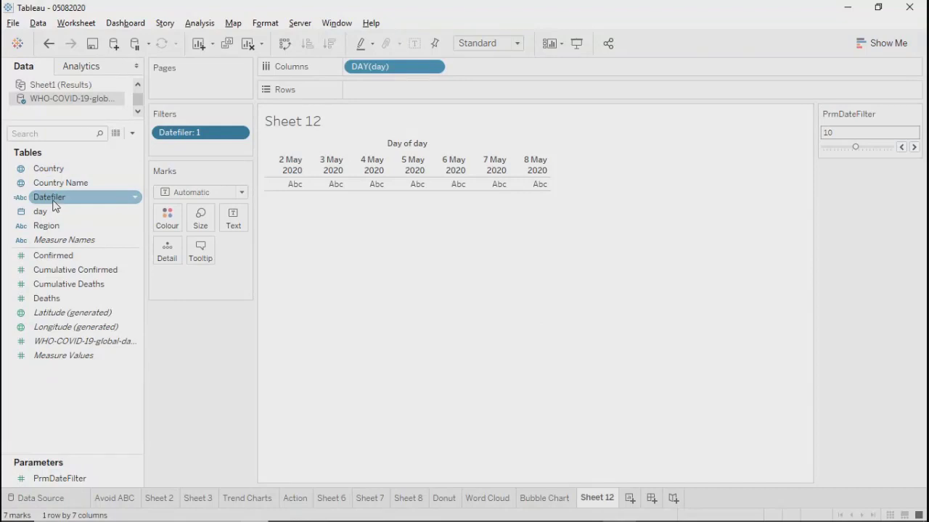
right_click(59, 203)
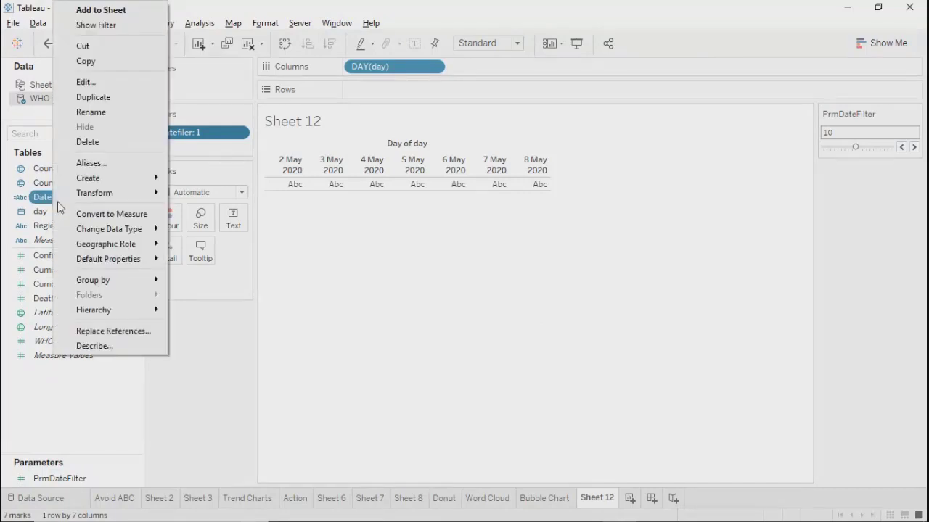
click(91, 81)
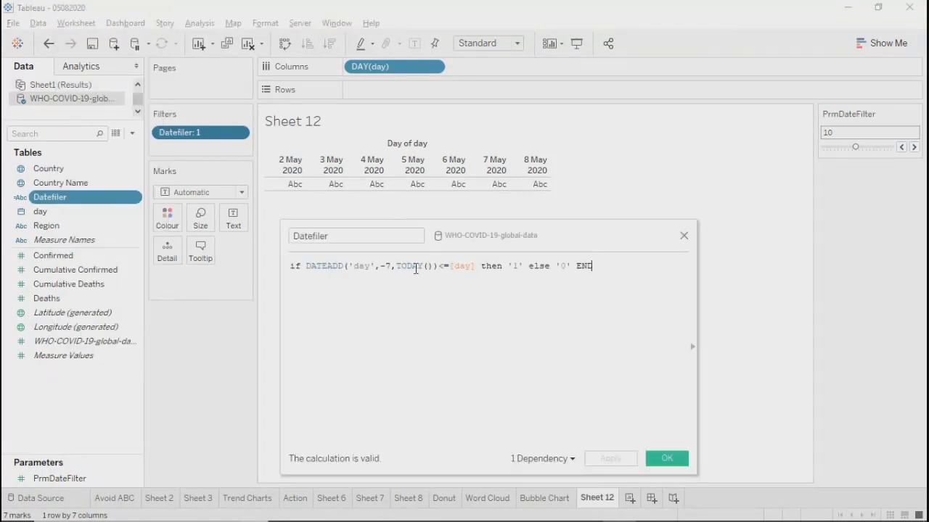
click(391, 266)
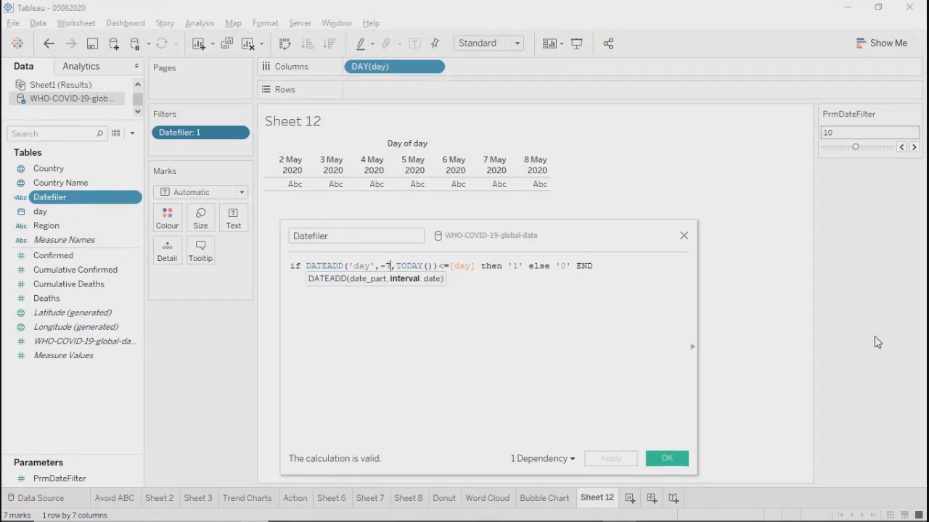
key(BackSpace)
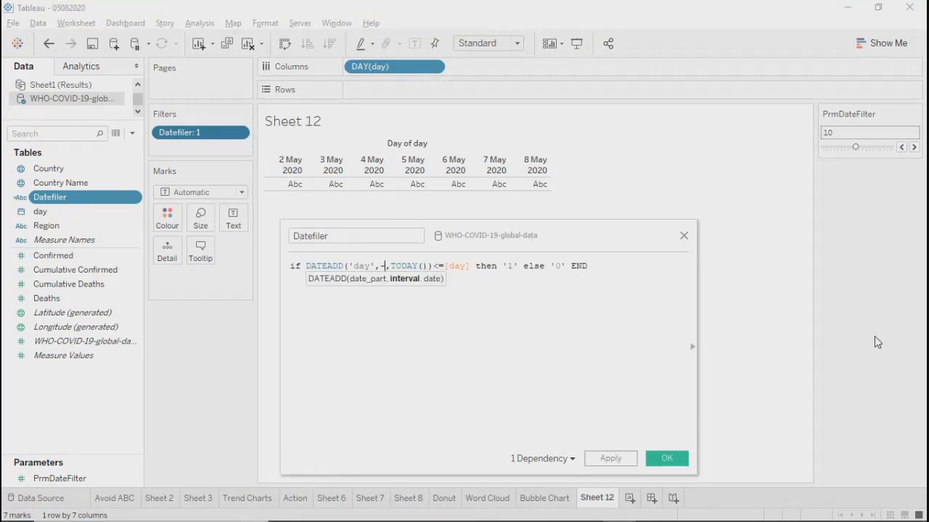
text(1)
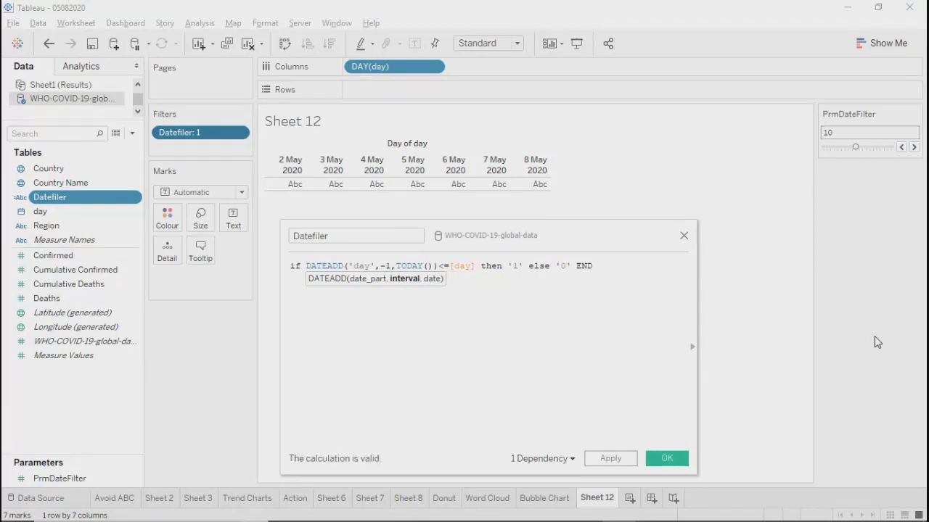
key(BackSpace)
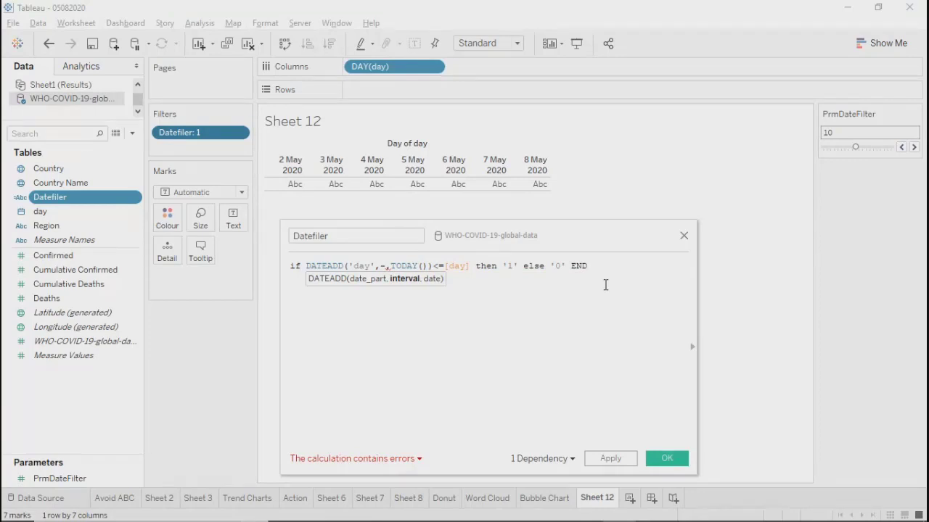
text(pr)
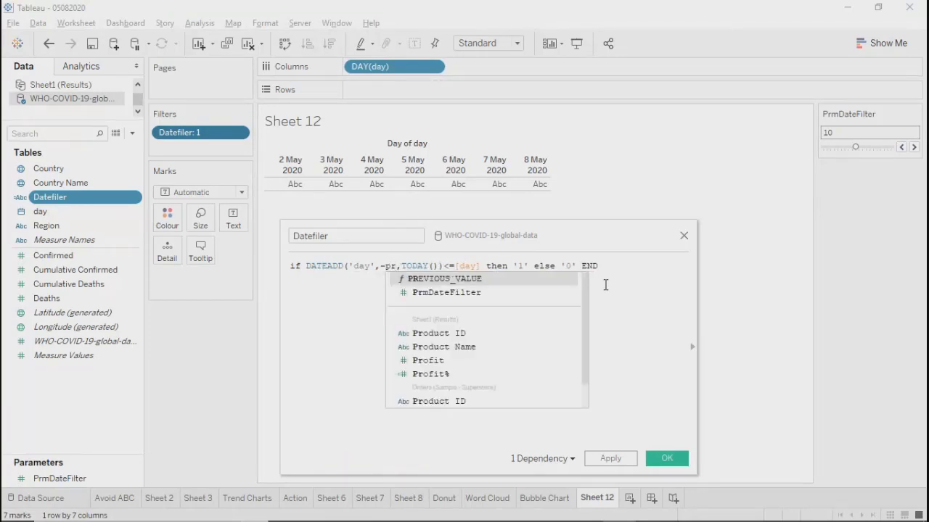
key(Down)
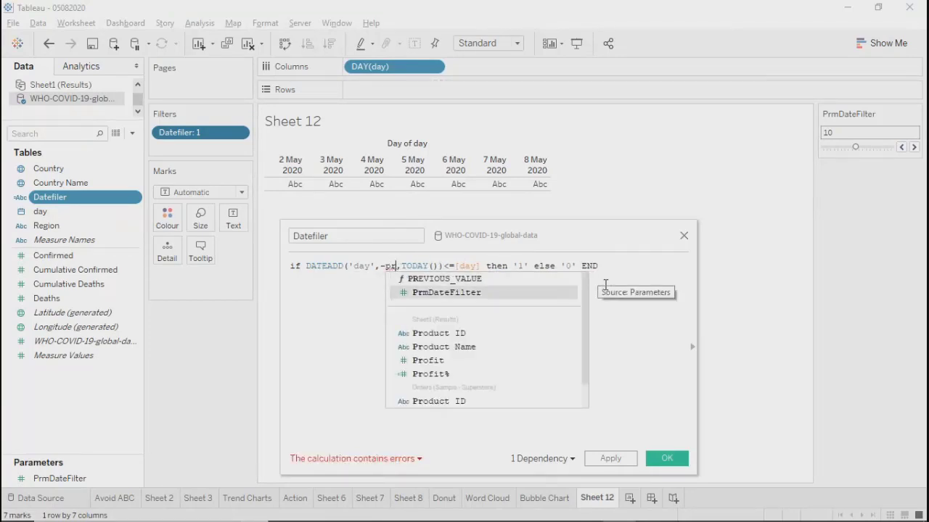
key(Return)
click(632, 329)
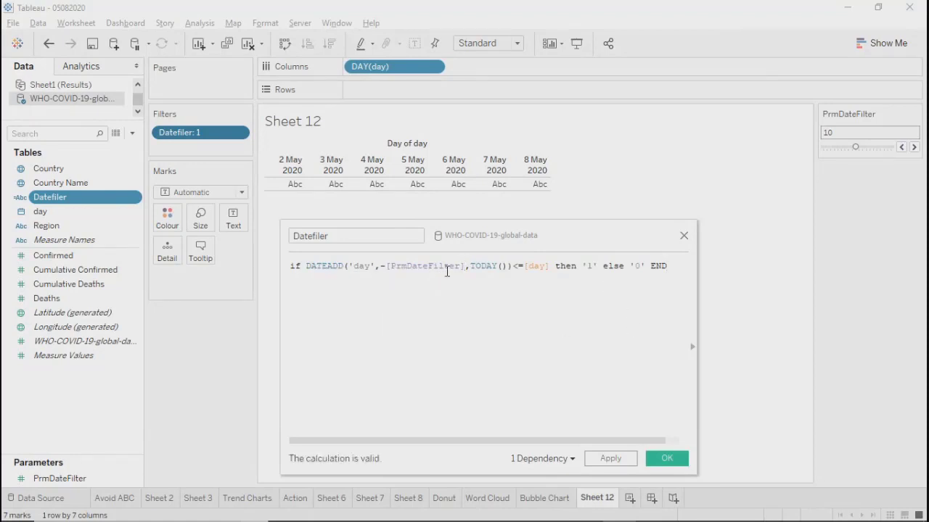
click(605, 459)
click(668, 460)
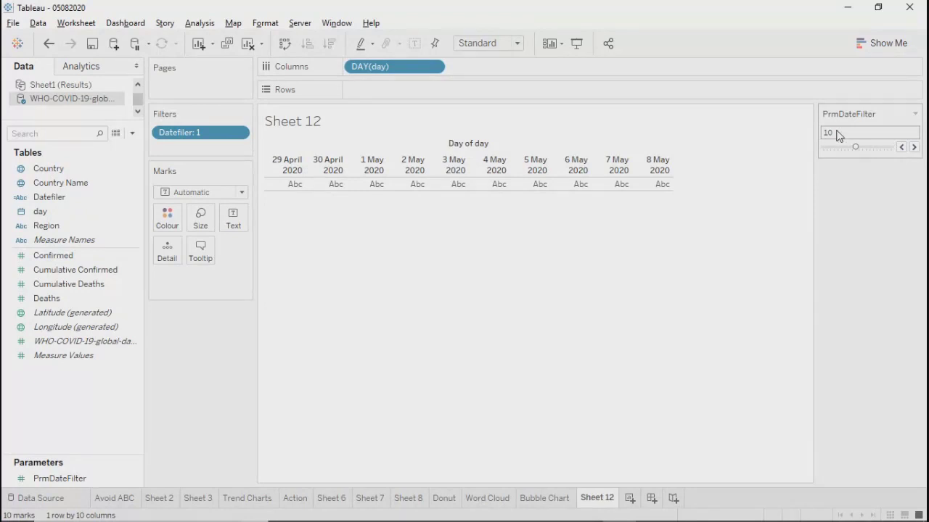
Step: Lower the PrmDateFilter value to 4 to test the day headers
click(901, 148)
click(901, 148)
click(901, 147)
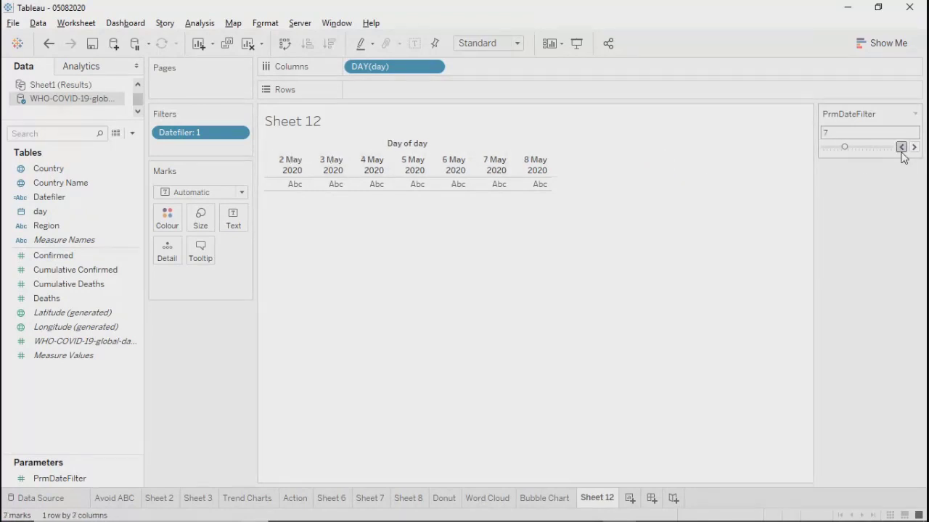
click(901, 148)
click(901, 147)
click(901, 147)
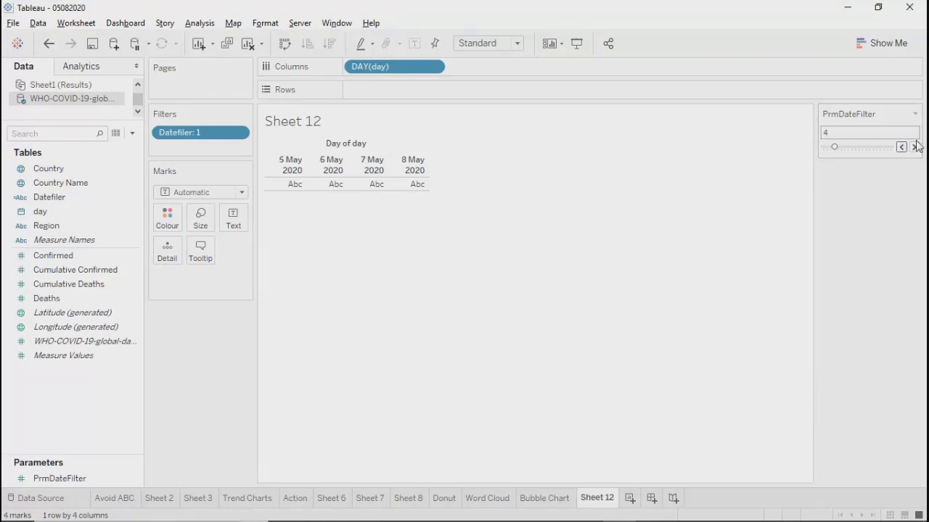
Step: Raise the PrmDateFilter value to 12 to extend the range of days on the sheet
click(914, 147)
click(914, 147)
click(914, 147)
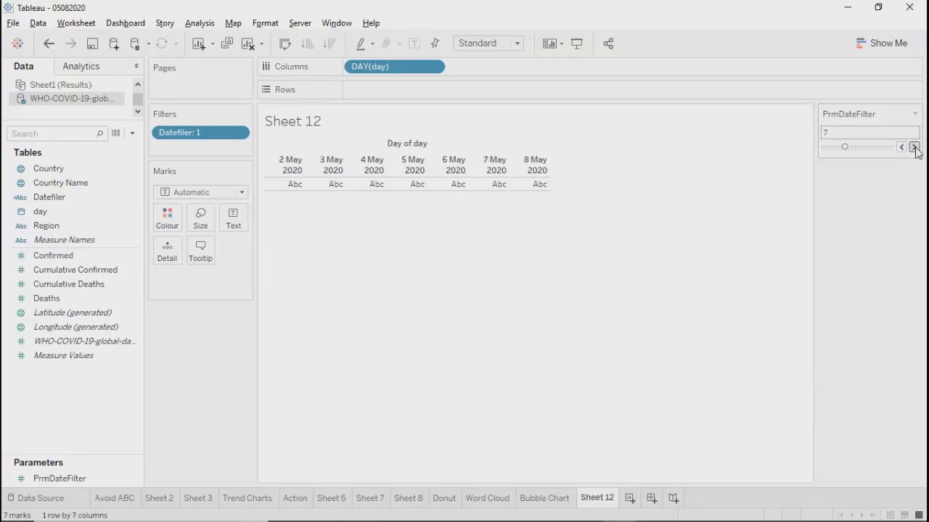
double_click(914, 147)
click(914, 148)
click(914, 147)
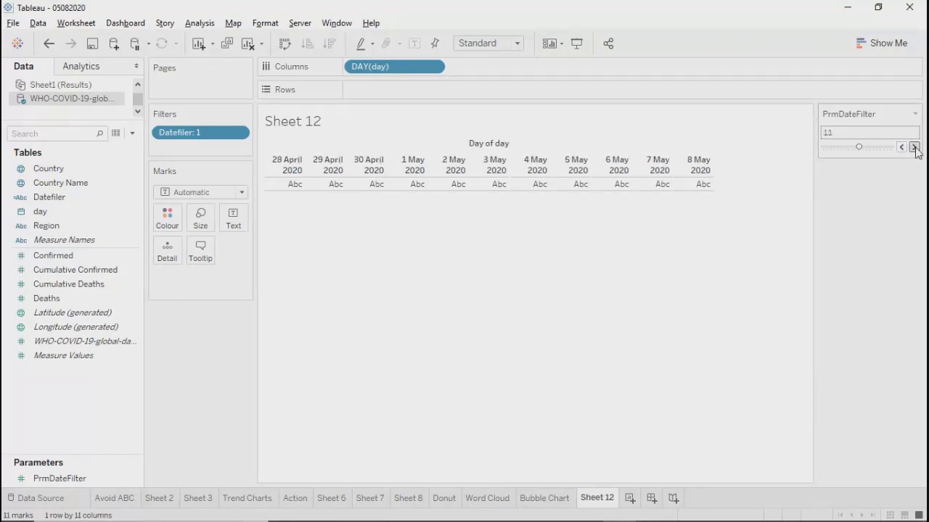
click(914, 147)
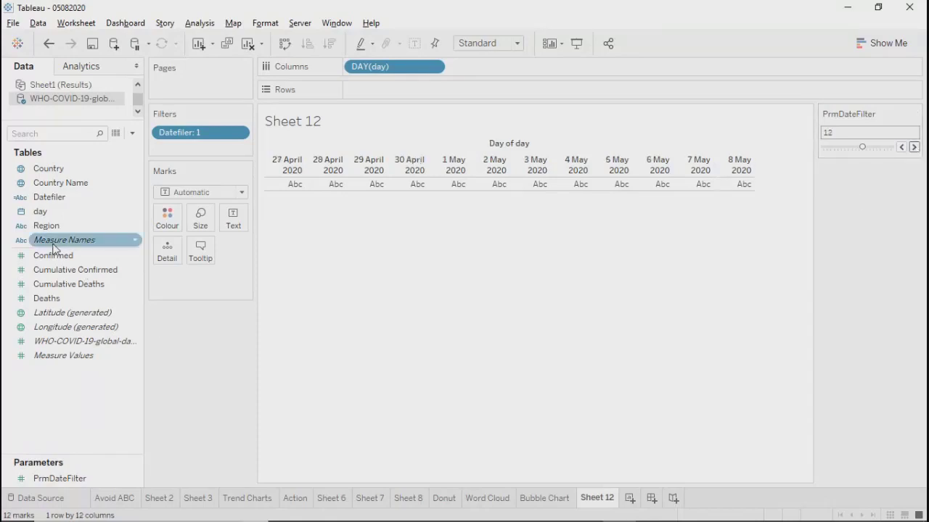
Step: Add the Confirmed measure to the rows to plot confirmed cases by day
drag(71, 256, 418, 91)
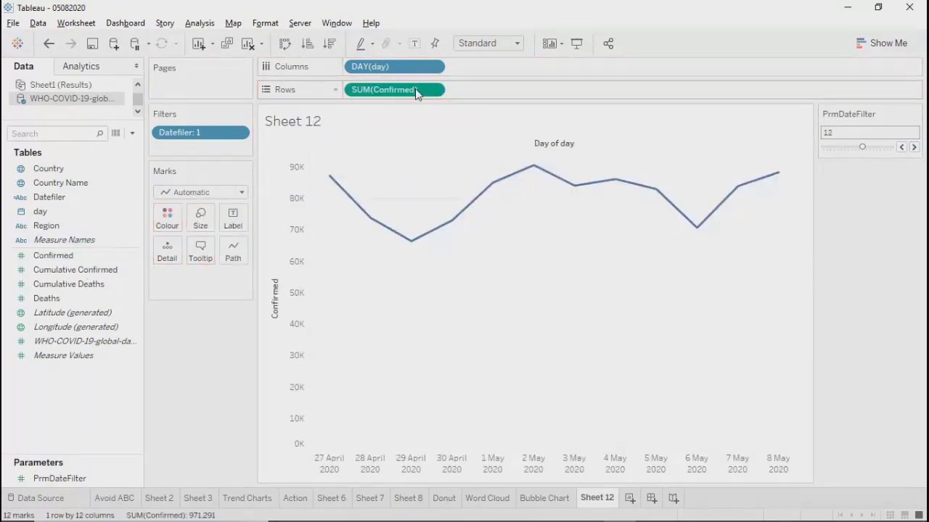
Step: Add the Cumulative Confirmed measure to the rows and convert the line charts into a text table
drag(72, 270, 525, 95)
click(886, 41)
click(815, 85)
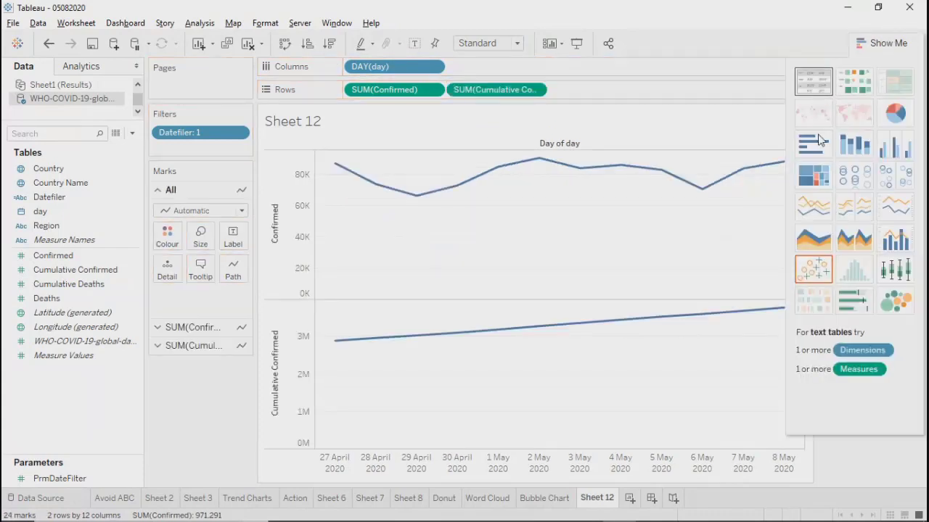
click(886, 43)
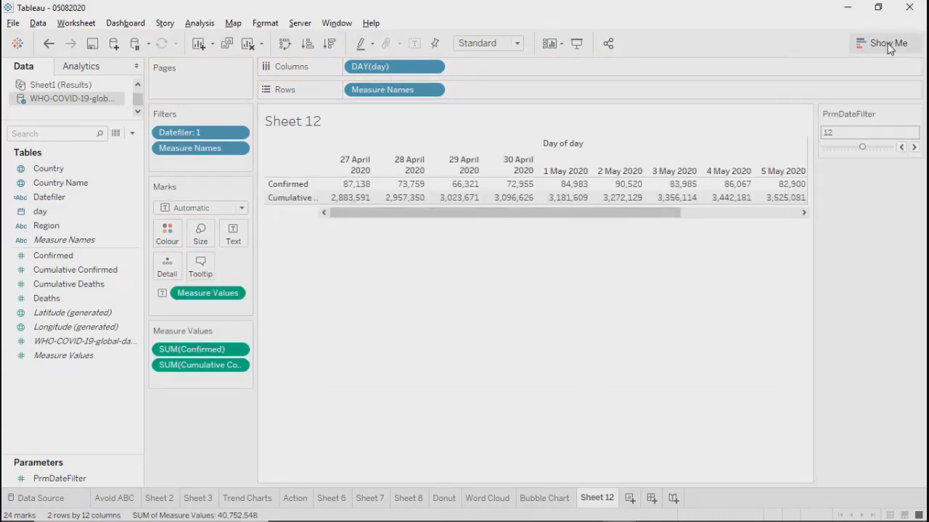
Step: Lower the PrmDateFilter value to 9 to shorten the range of days in the text table
click(902, 147)
click(901, 147)
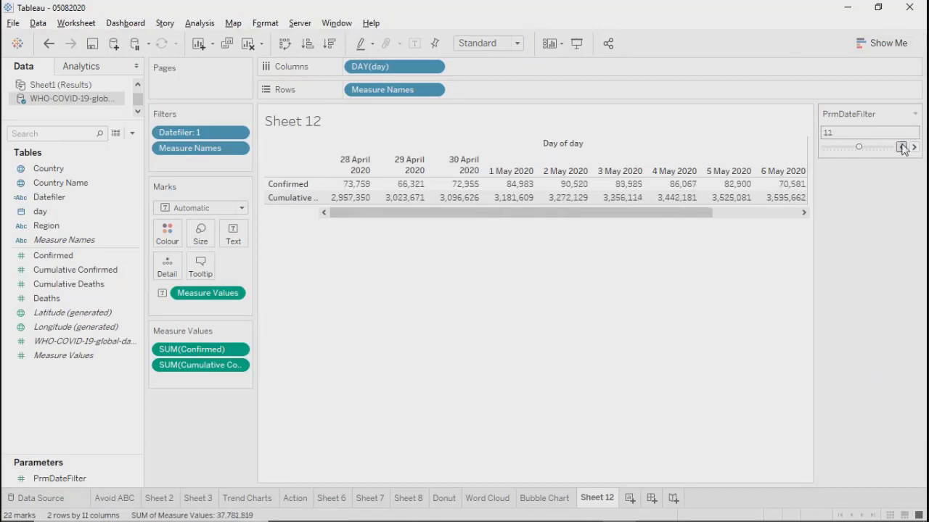
click(902, 147)
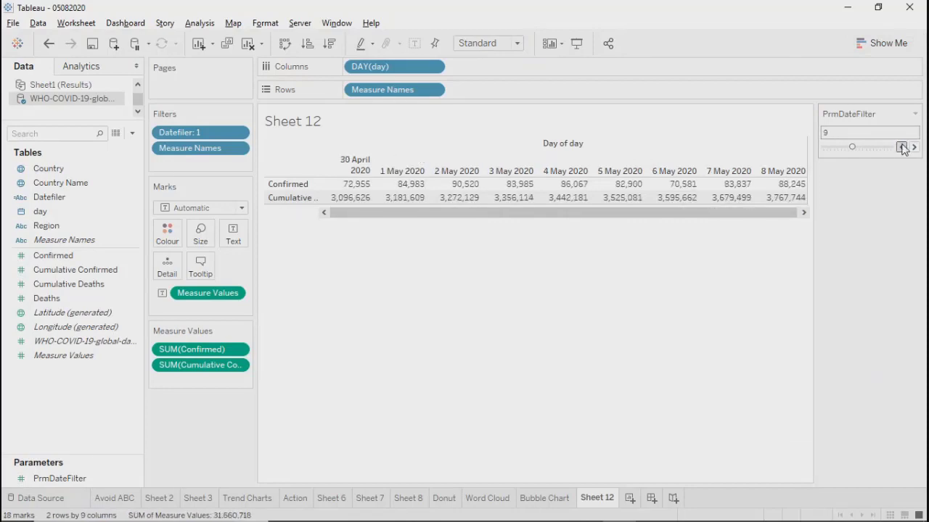
Step: Switch the day field on the columns to week number to try it, and settle on the month-and-year level
click(438, 66)
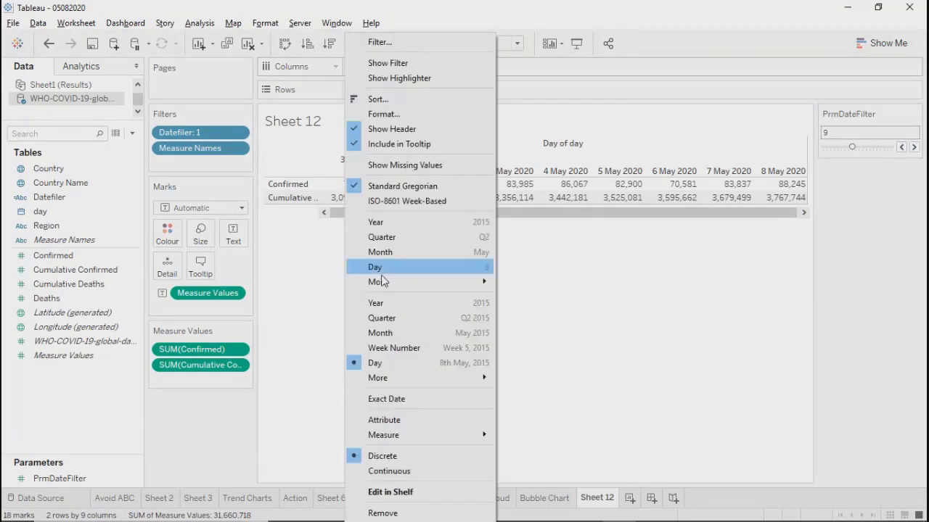
click(388, 349)
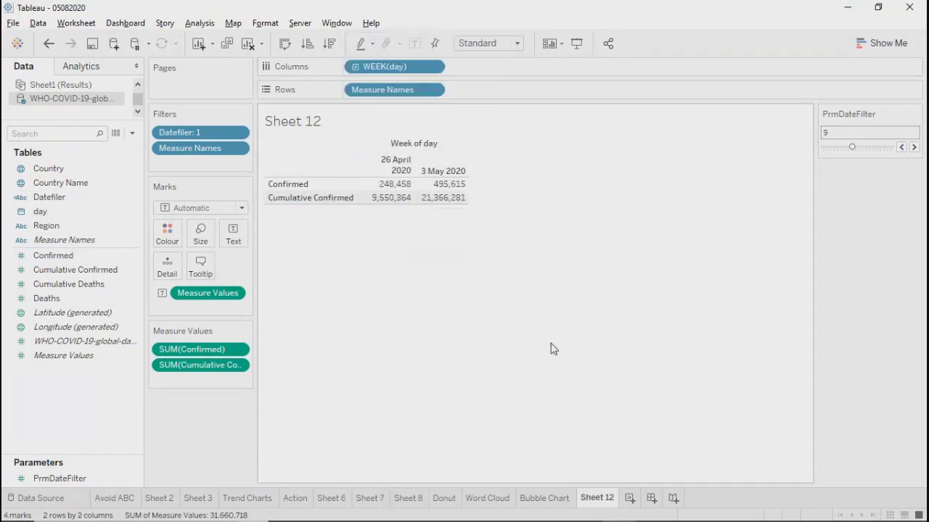
click(438, 66)
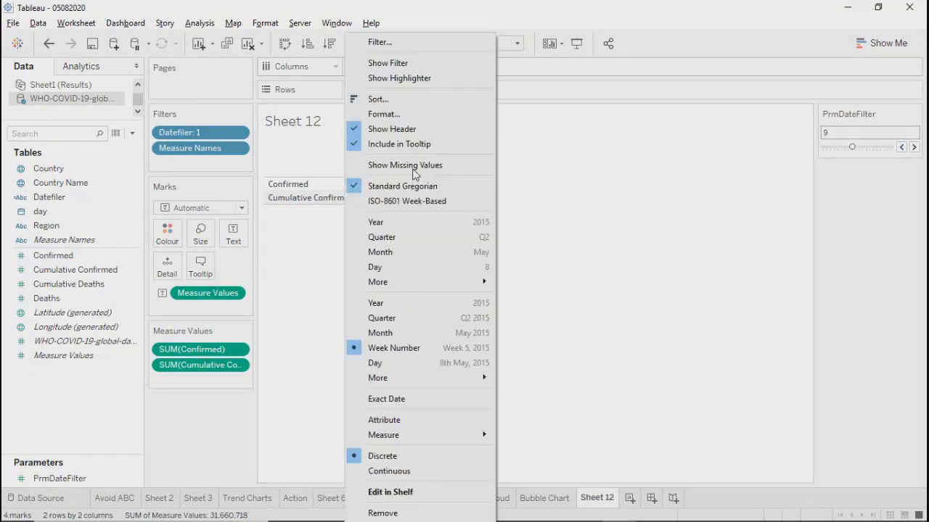
click(395, 334)
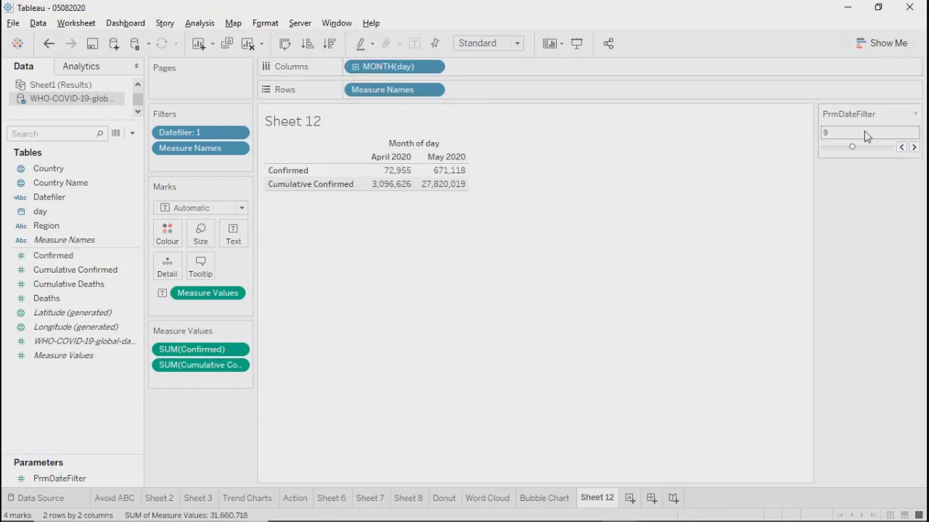
Step: Raise the PrmDateFilter value to 14 to test the monthly totals
click(914, 147)
click(914, 147)
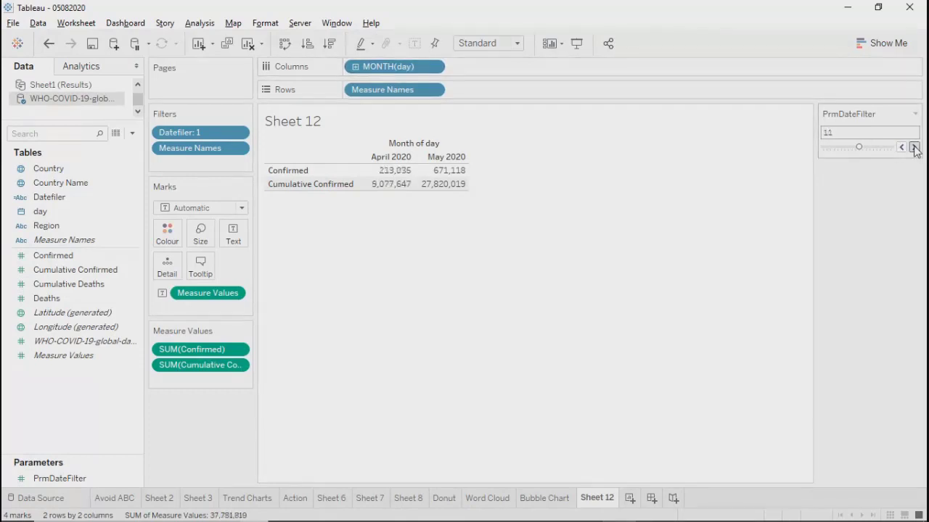
click(914, 147)
click(914, 147)
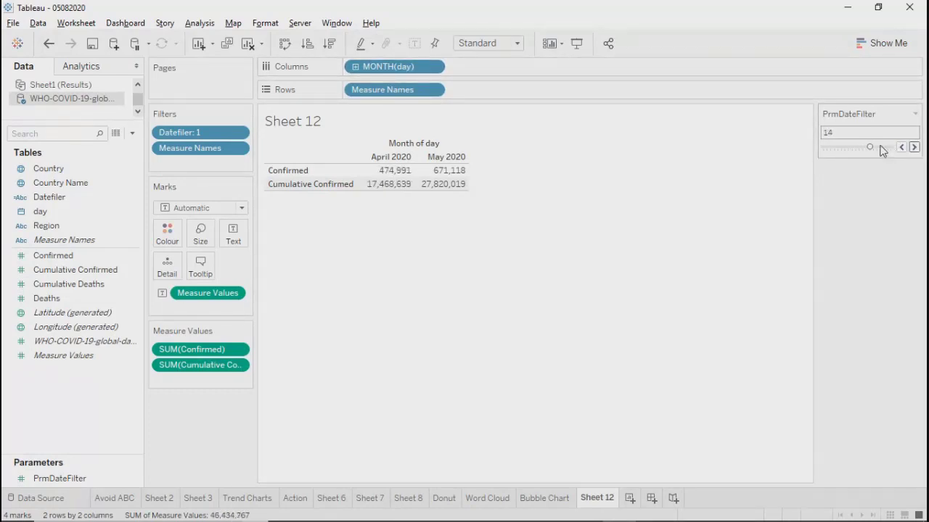
Step: Lower the PrmDateFilter value to 4 and continue stepping it down past 3 to test the monthly table
drag(867, 148, 833, 152)
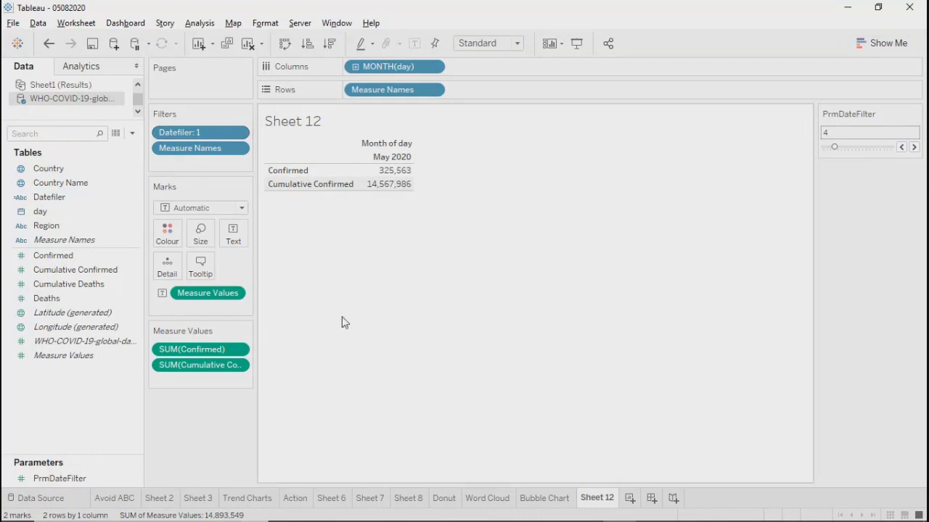
click(901, 147)
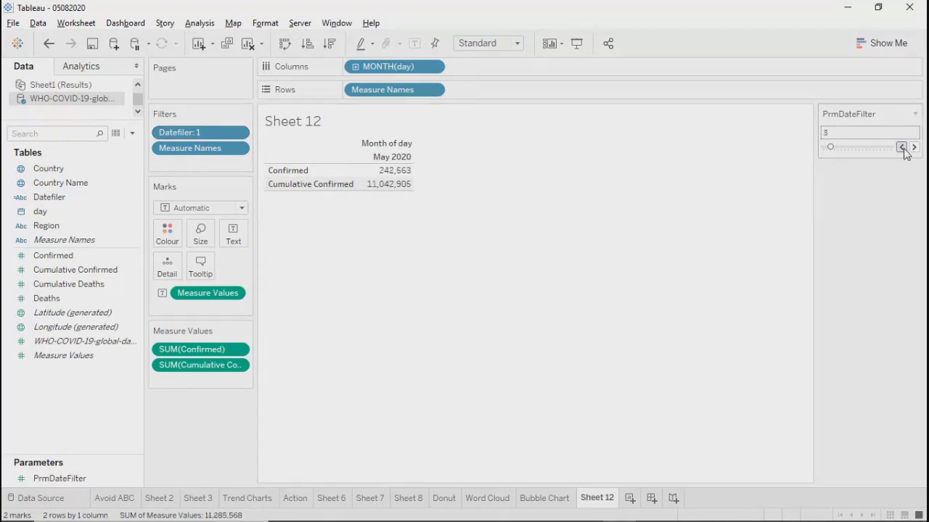
click(901, 147)
click(903, 149)
Step: Raise the PrmDateFilter value to its maximum of 20 and step it back down to 15
drag(824, 149, 900, 150)
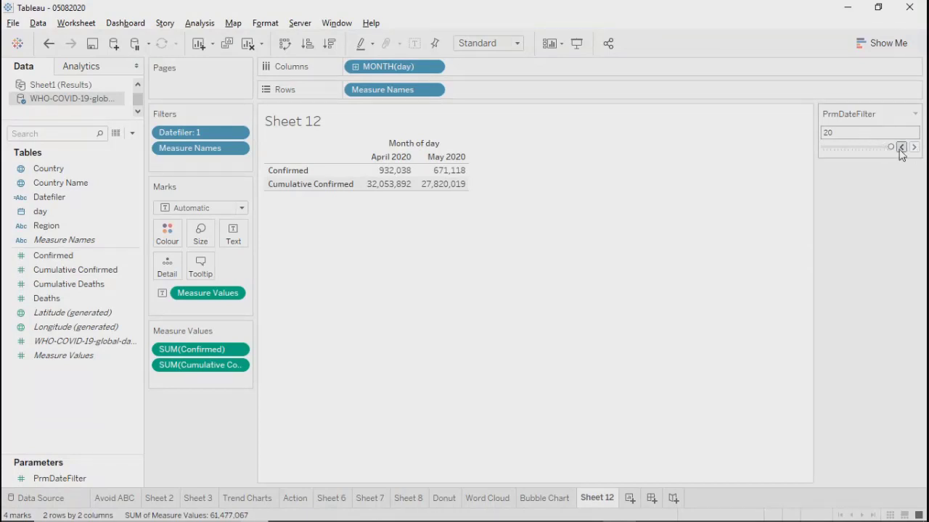
click(901, 148)
click(901, 148)
click(901, 148)
click(901, 148)
click(901, 148)
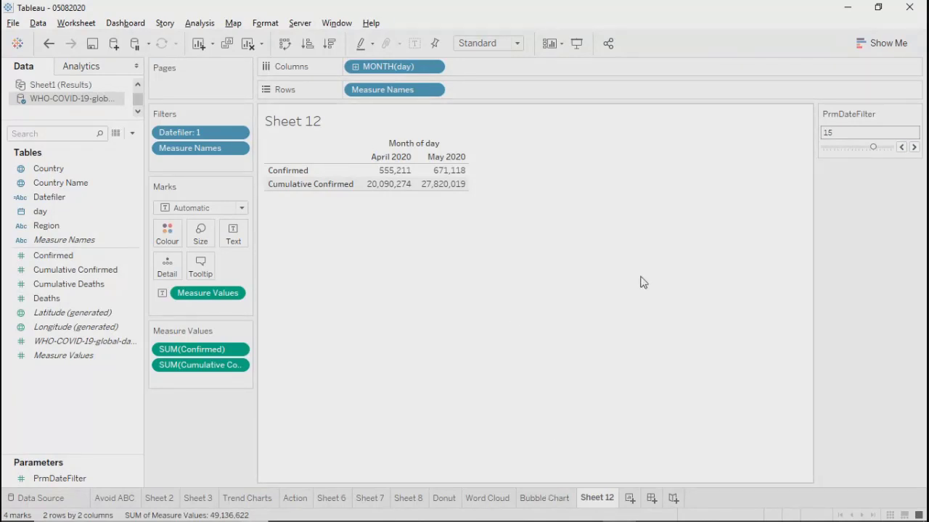
Step: Review the earlier chart sheets from Bubble Chart back to Trend Charts and return to Sheet 12
click(543, 500)
click(487, 500)
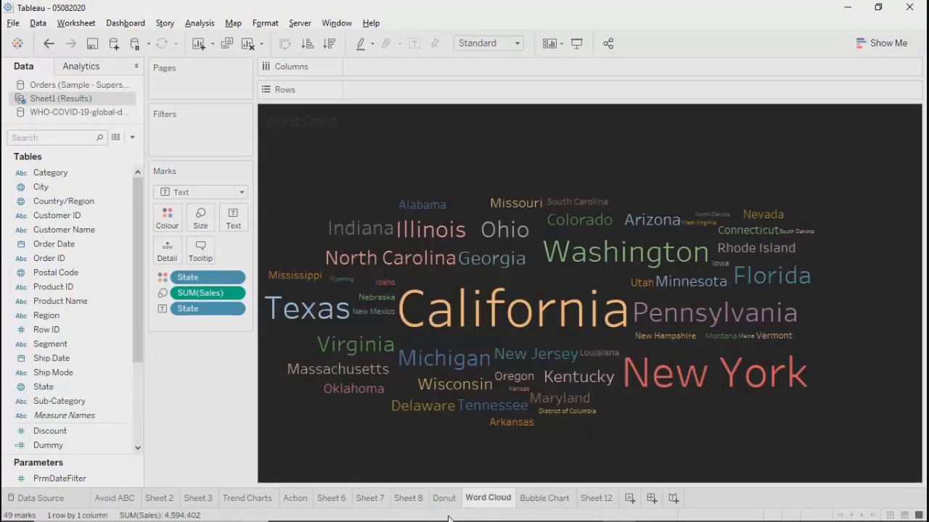
click(444, 499)
click(408, 498)
click(370, 498)
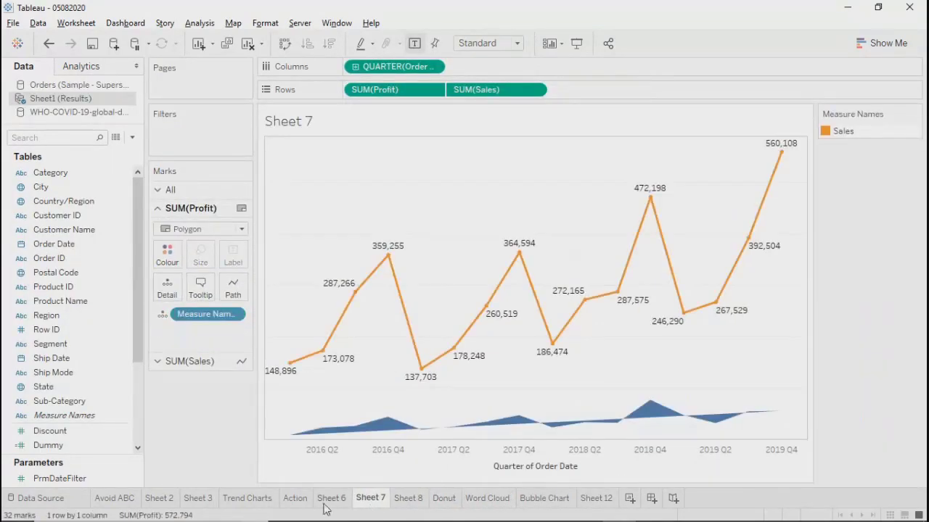
click(324, 503)
click(294, 499)
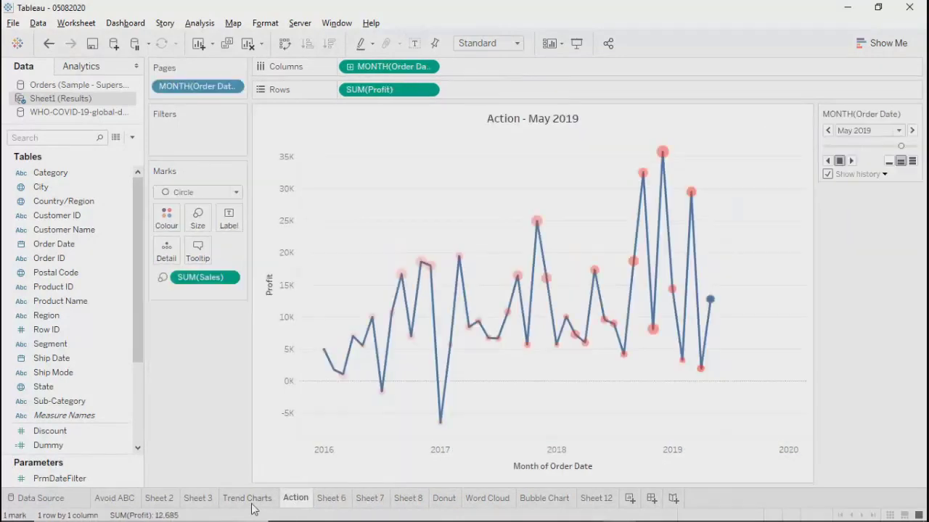
click(248, 500)
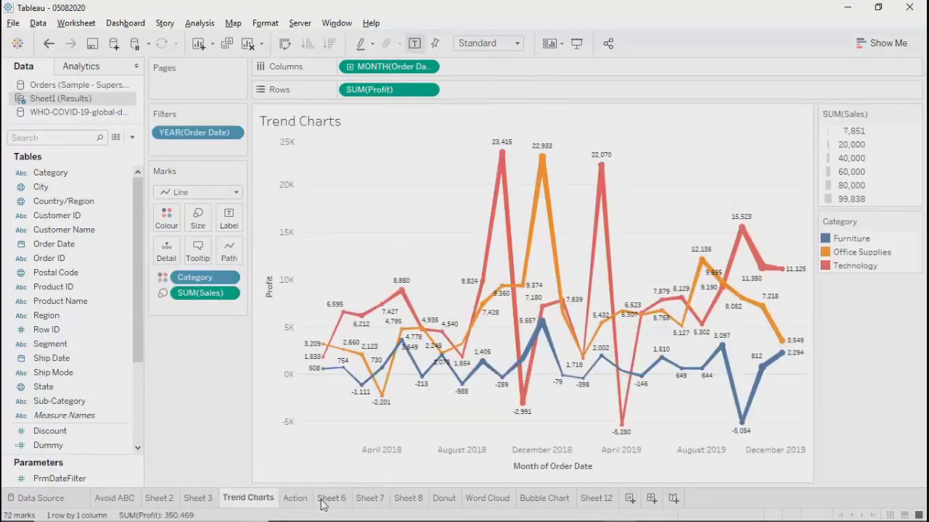
click(526, 501)
click(598, 500)
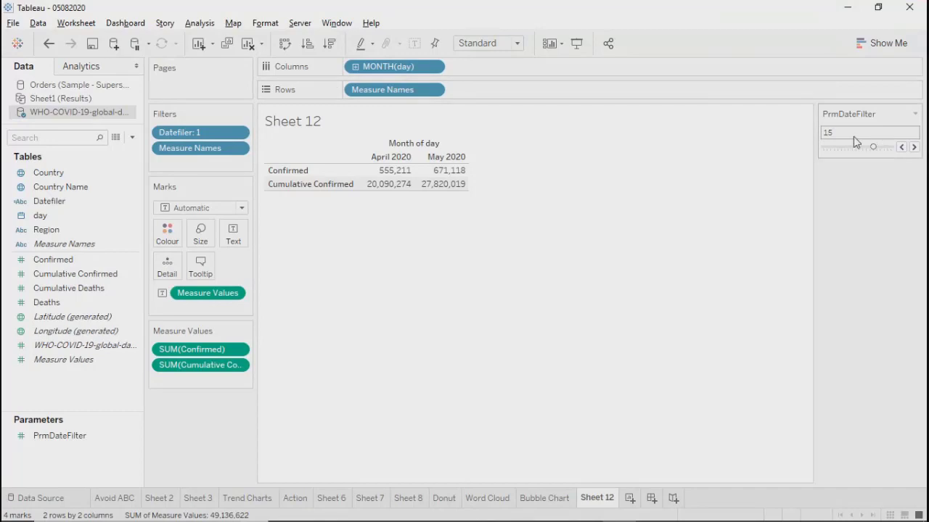
Step: Edit the PrmDateFilter parameter so its allowable values are a list instead of a range
click(63, 436)
right_click(62, 435)
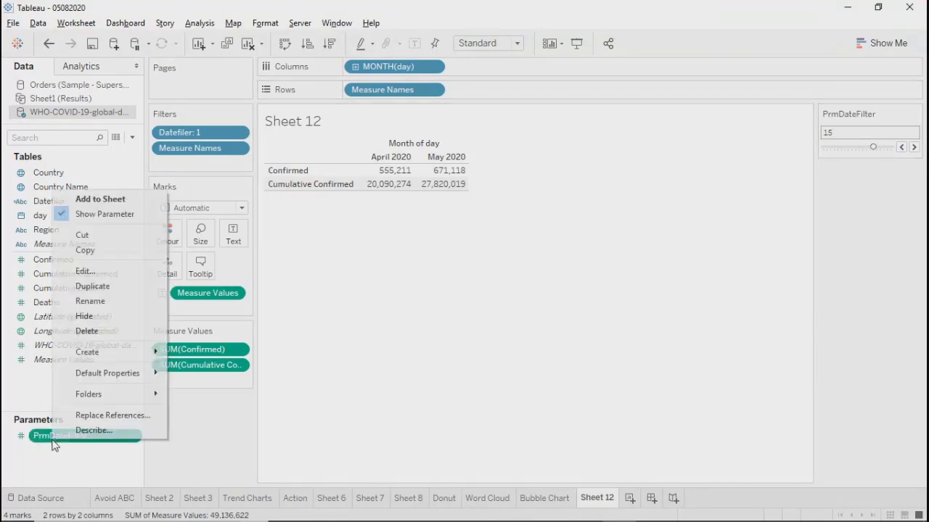
click(138, 270)
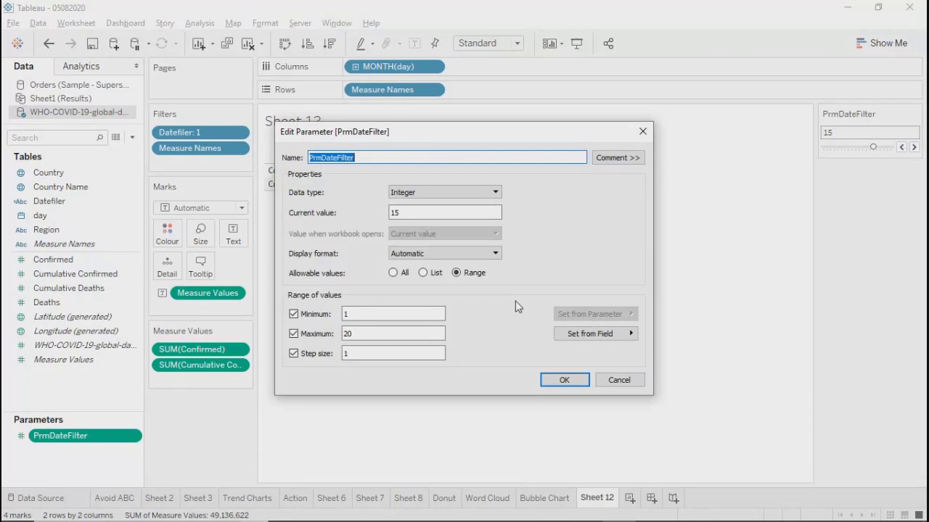
click(423, 273)
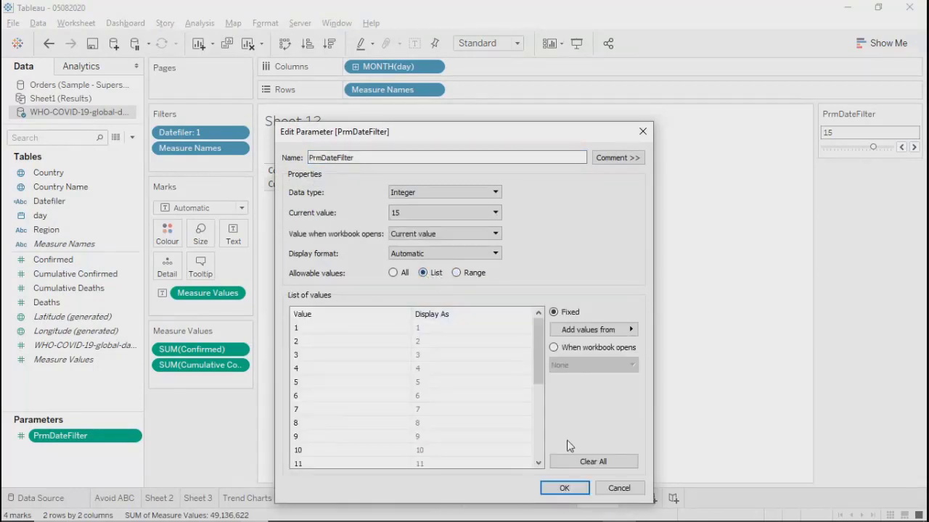
click(564, 488)
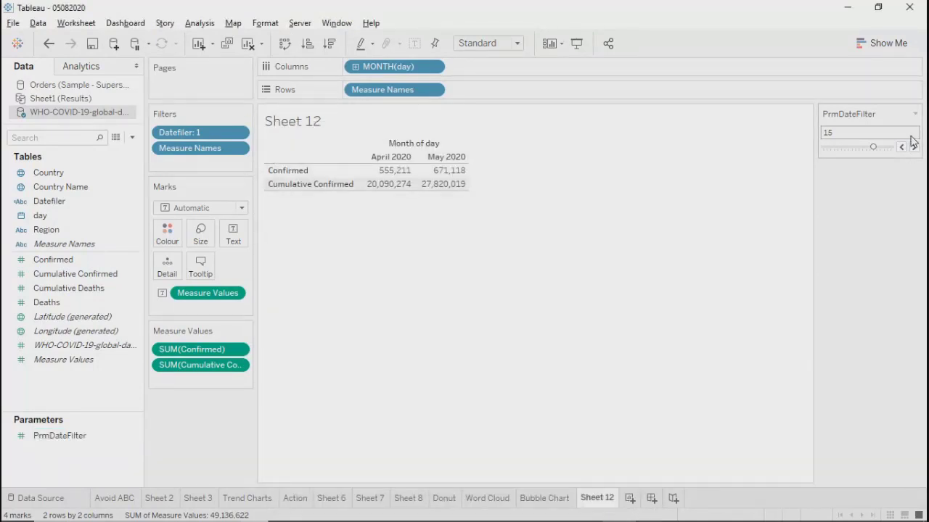
Step: Examine PrmDateFilter's list of values, display format options and workbook-open value options, keeping the current settings
right_click(80, 438)
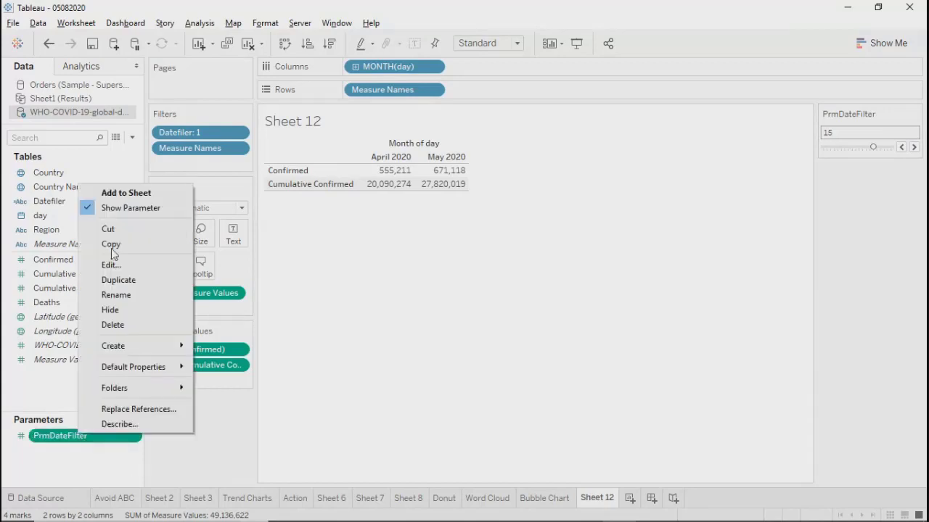
click(108, 263)
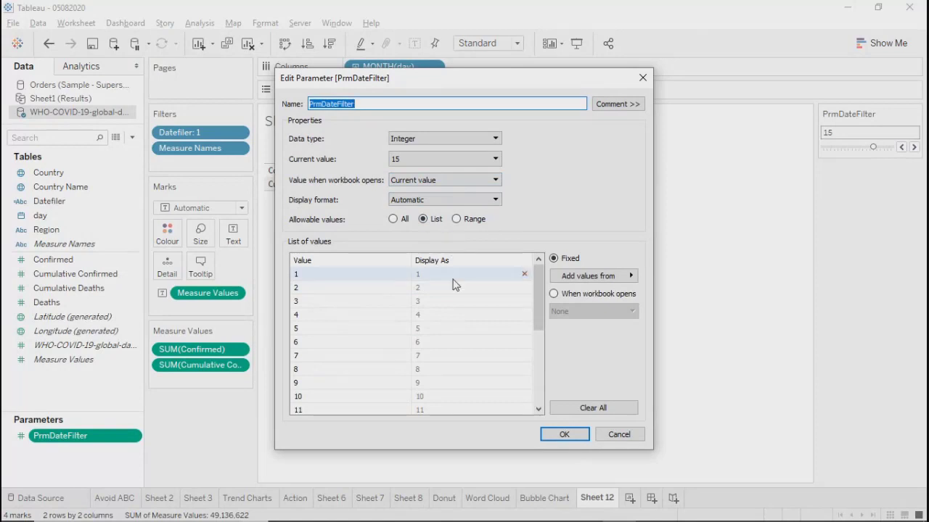
drag(541, 274, 556, 254)
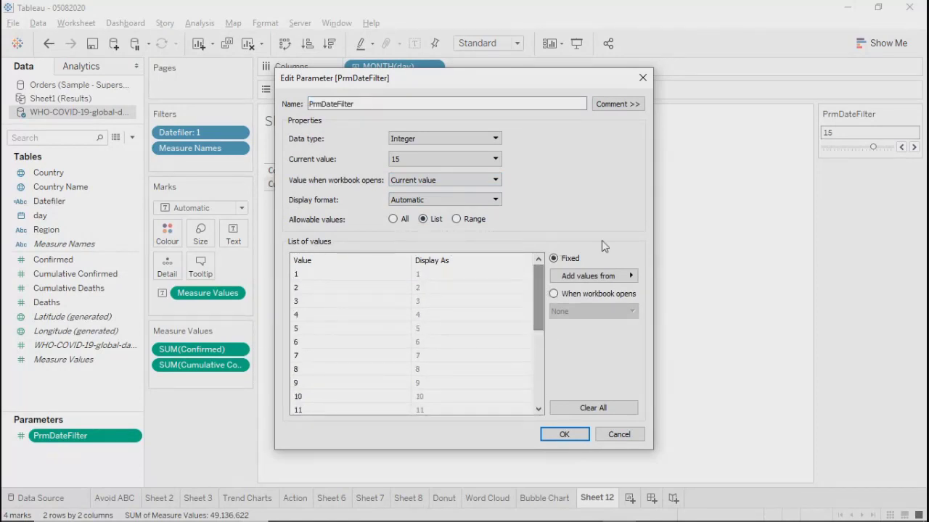
click(408, 204)
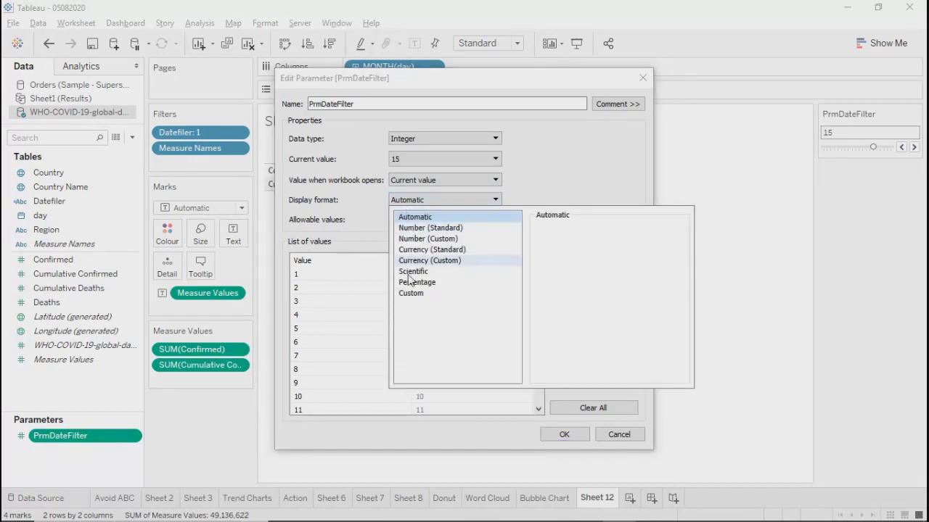
click(584, 165)
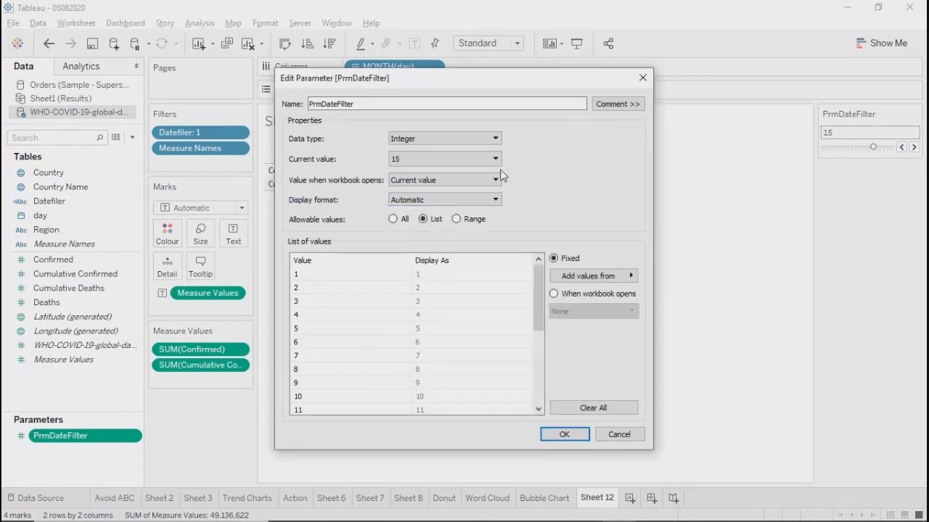
click(457, 181)
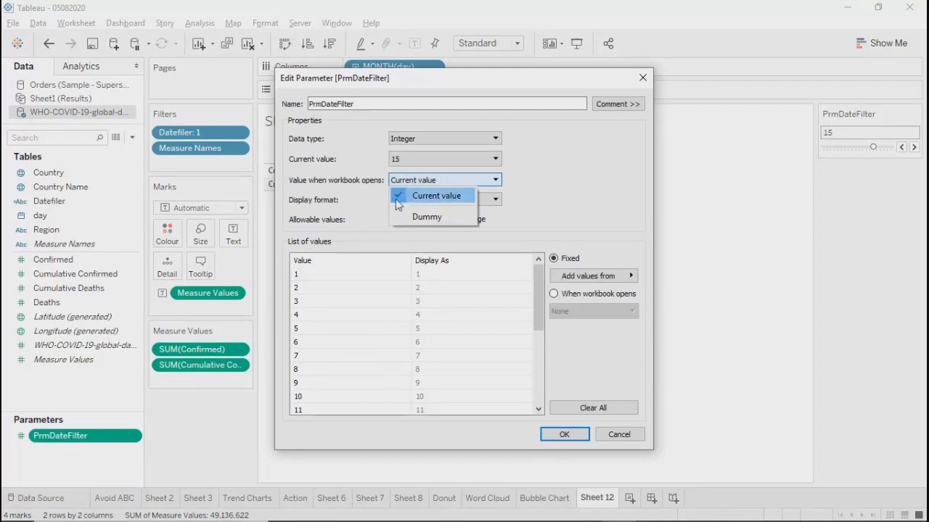
click(583, 189)
click(565, 434)
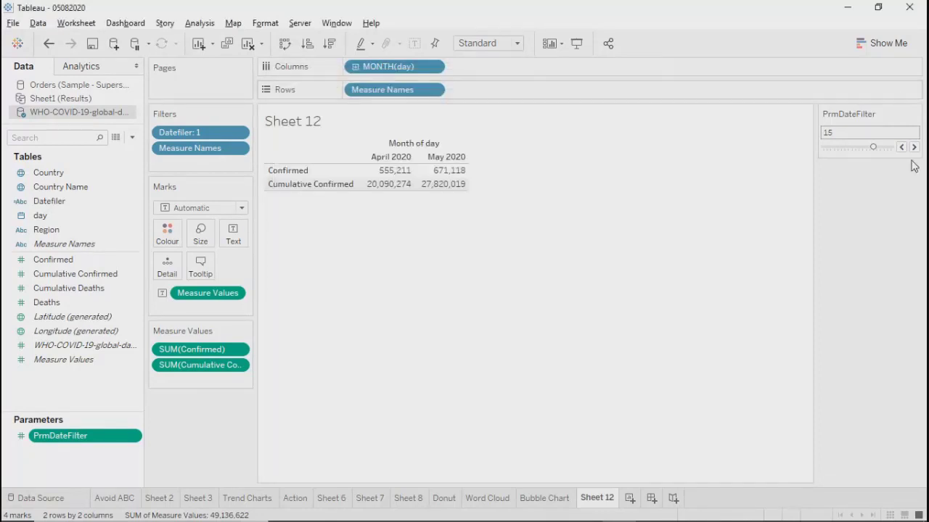
Step: Show the PrmDateFilter control as a single value list and select 8
click(915, 114)
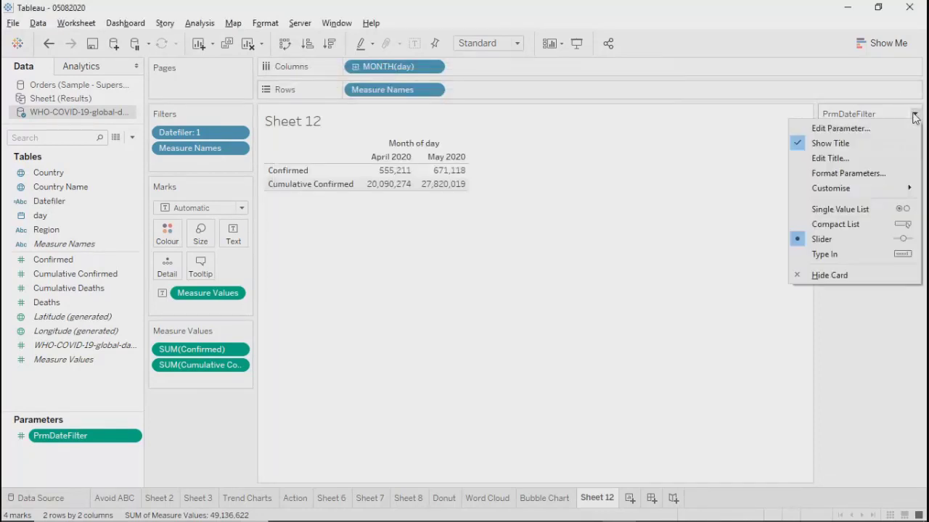
click(831, 210)
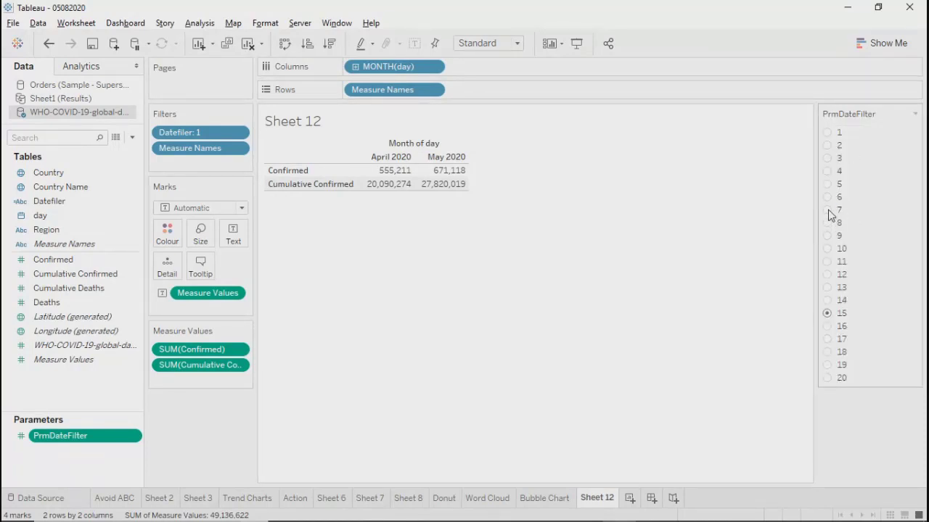
click(829, 211)
click(829, 223)
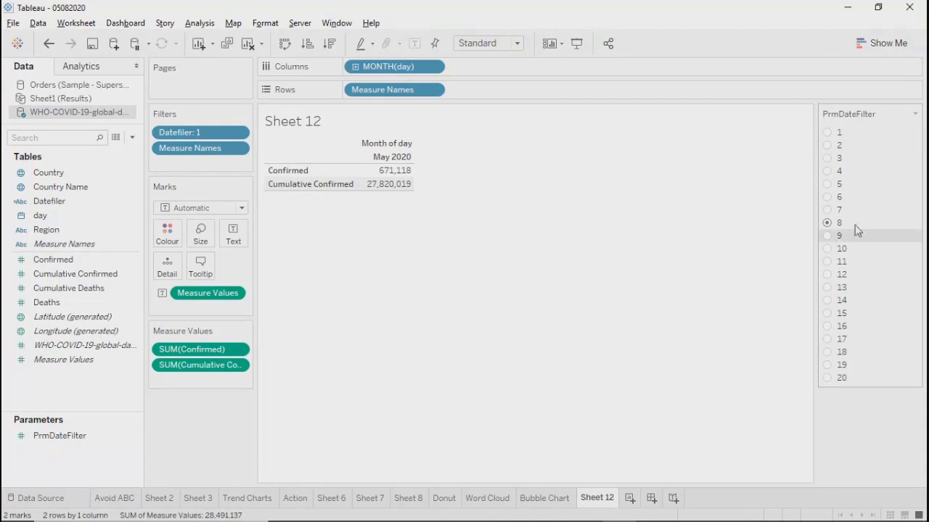
Step: Show the PrmDateFilter control as a compact list and try the values 9, 16 and 18
click(915, 114)
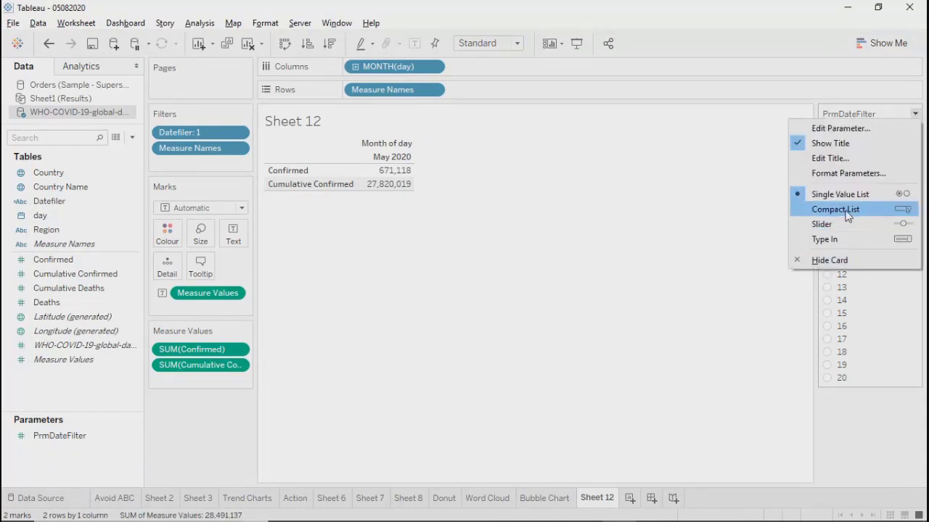
click(841, 210)
click(911, 133)
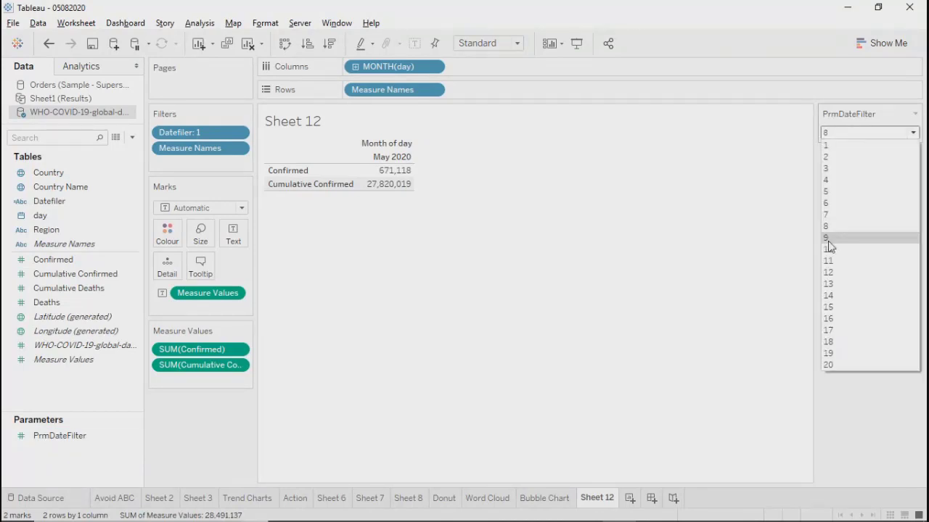
click(828, 241)
click(881, 133)
click(831, 318)
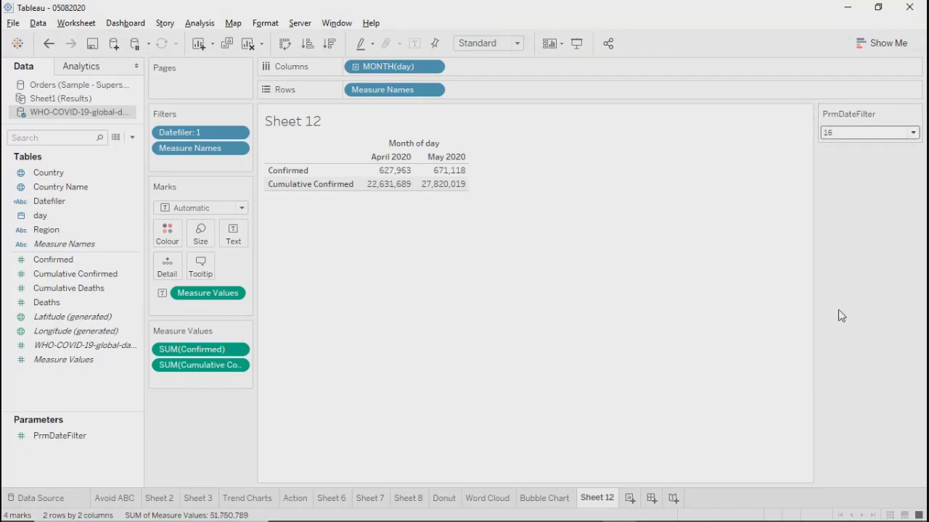
click(887, 132)
click(841, 338)
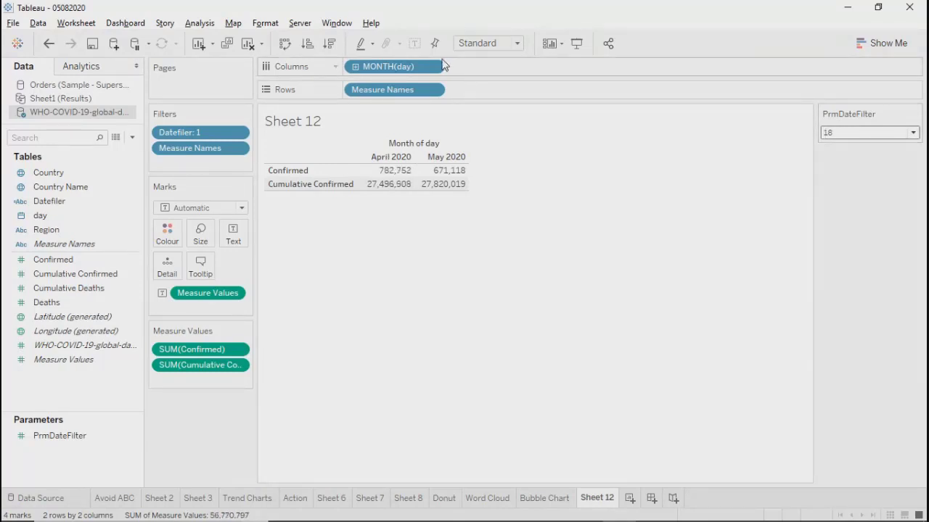
Step: Change the day field in the columns from month to full-date day level, and set PrmDateFilter to 7 and finally 4
click(434, 66)
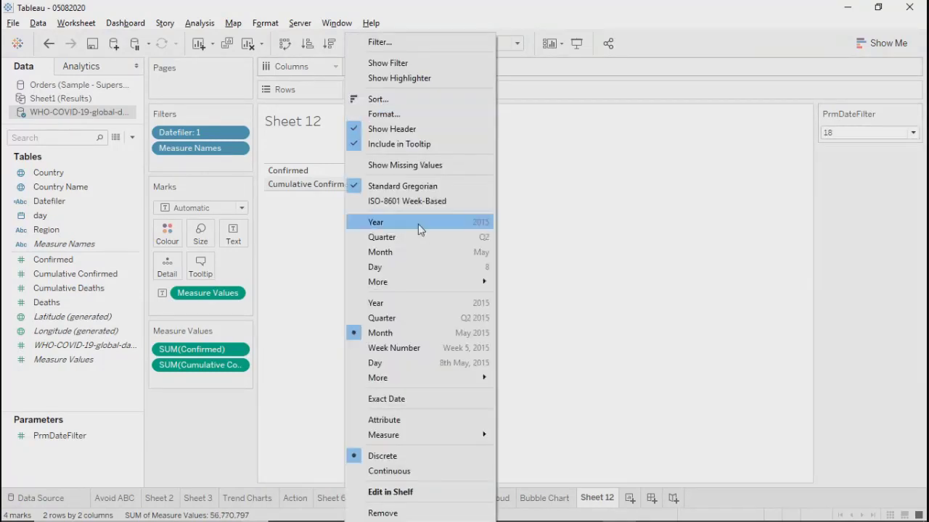
click(396, 363)
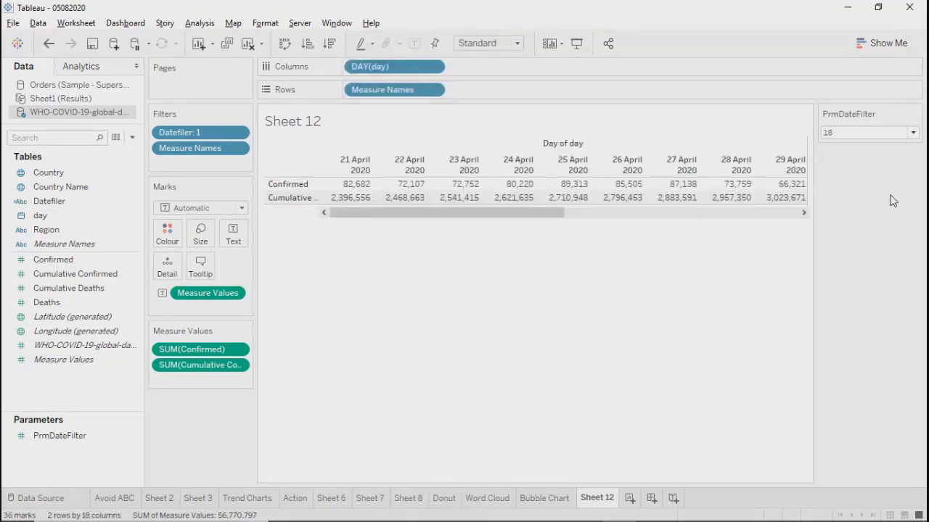
click(873, 135)
click(846, 211)
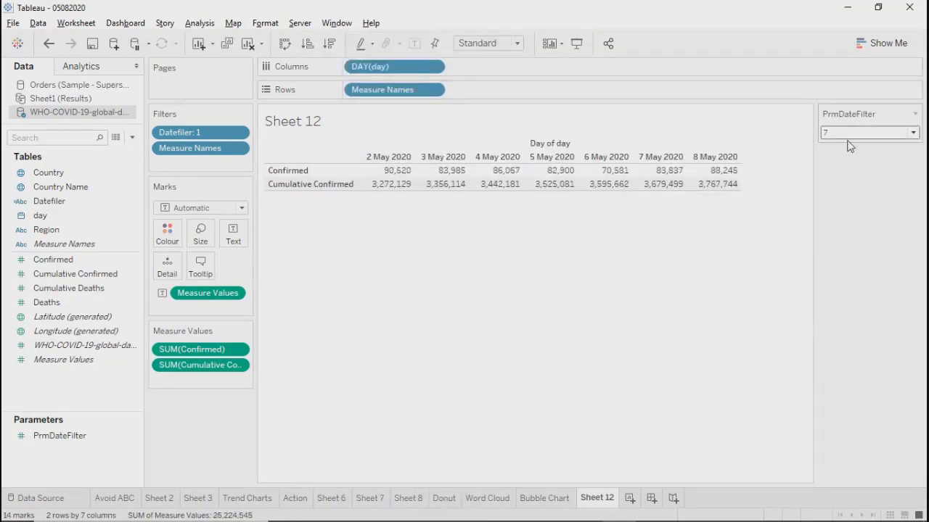
click(847, 138)
click(831, 182)
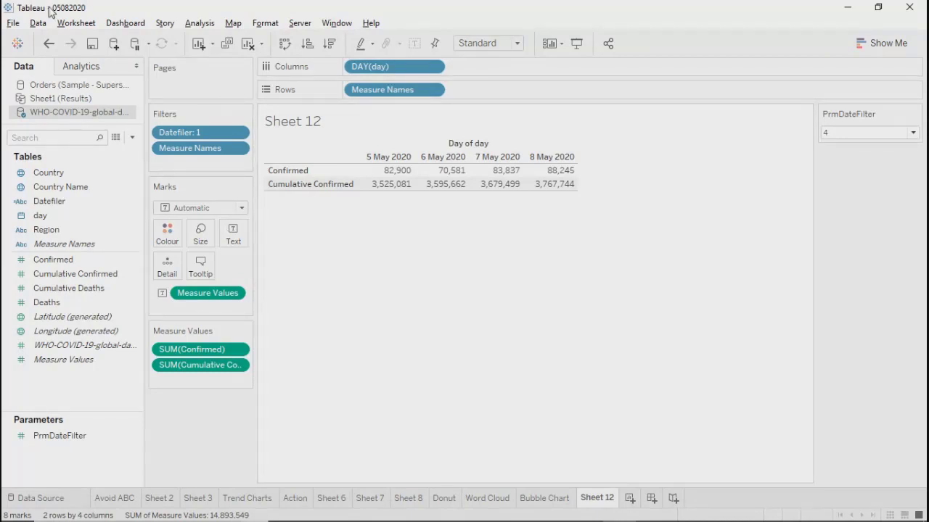
Step: Save the workbook, look through the earlier chart sheets including Donut, Action and Bubble Chart, and return to Sheet 12
click(96, 37)
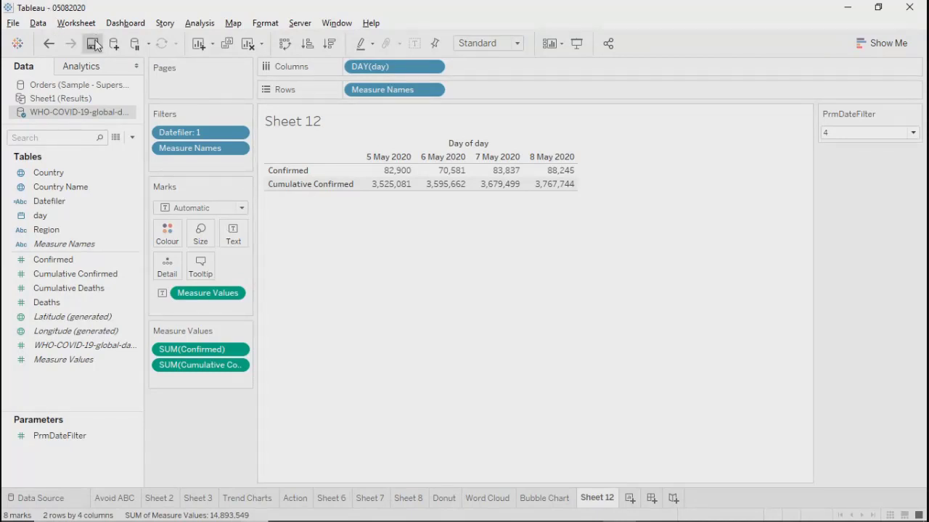
click(546, 499)
click(444, 499)
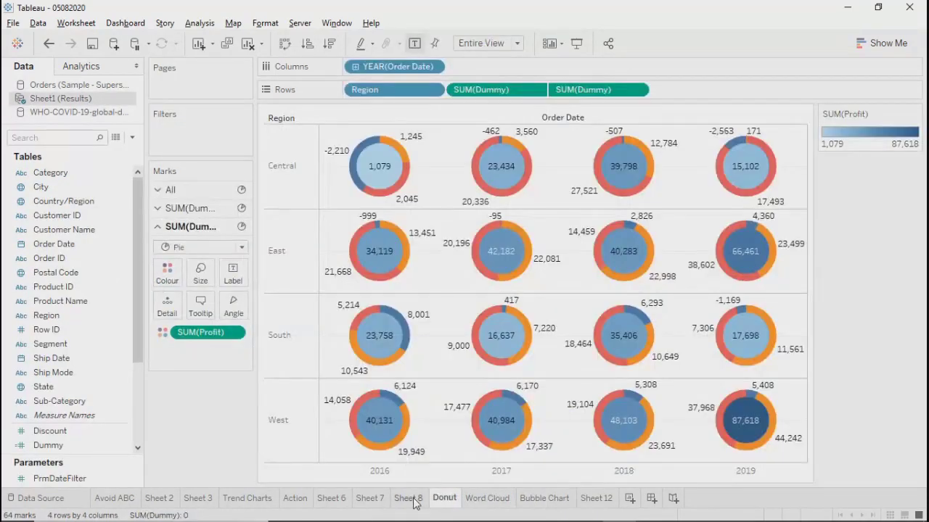
click(409, 499)
click(368, 500)
click(293, 499)
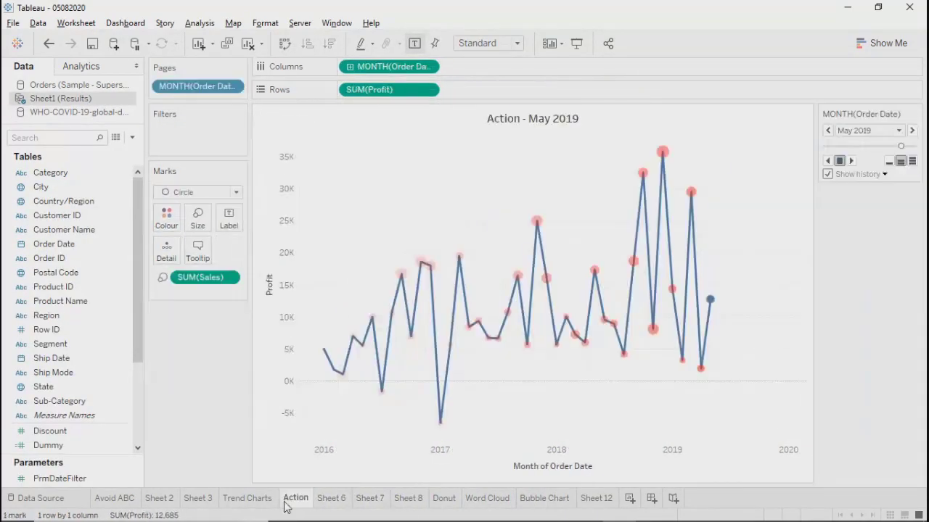
click(546, 499)
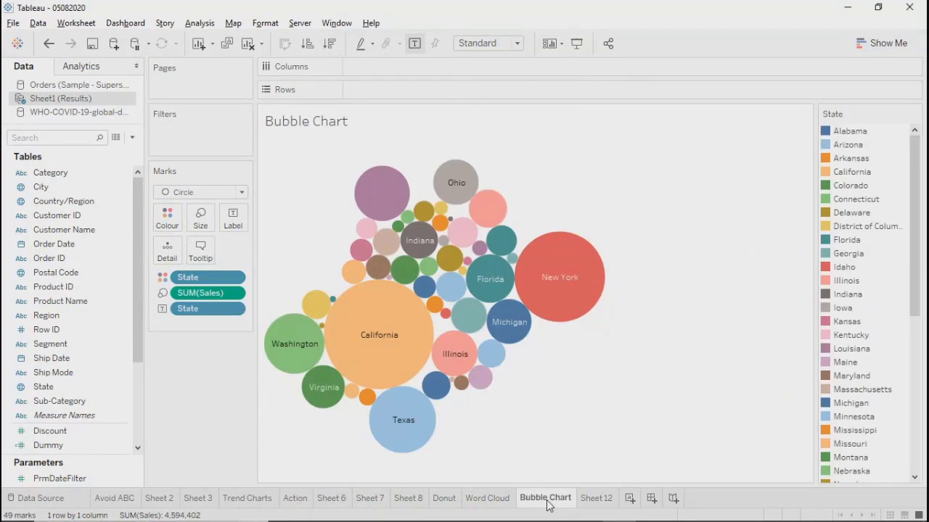
click(597, 498)
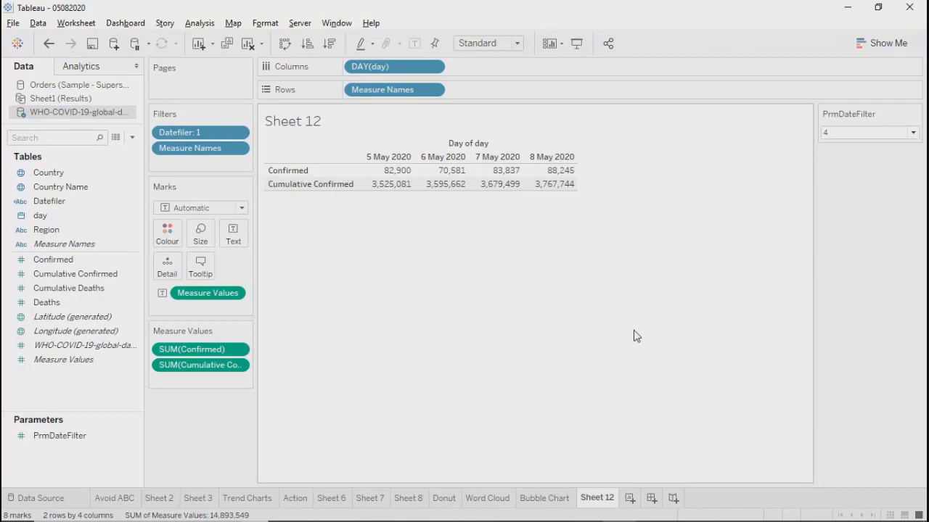
Step: Test the daily view with PrmDateFilter at 15 and 8, ending with 9 selected
click(846, 133)
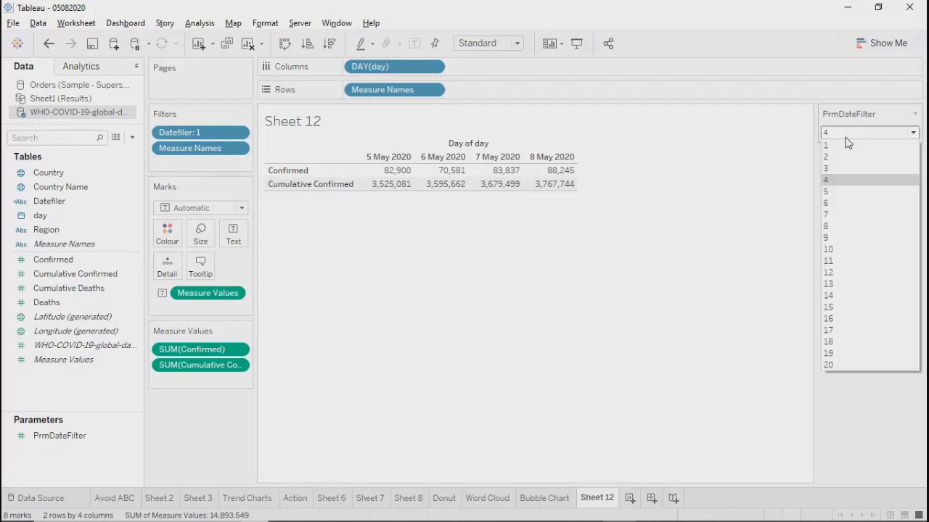
click(844, 309)
click(858, 134)
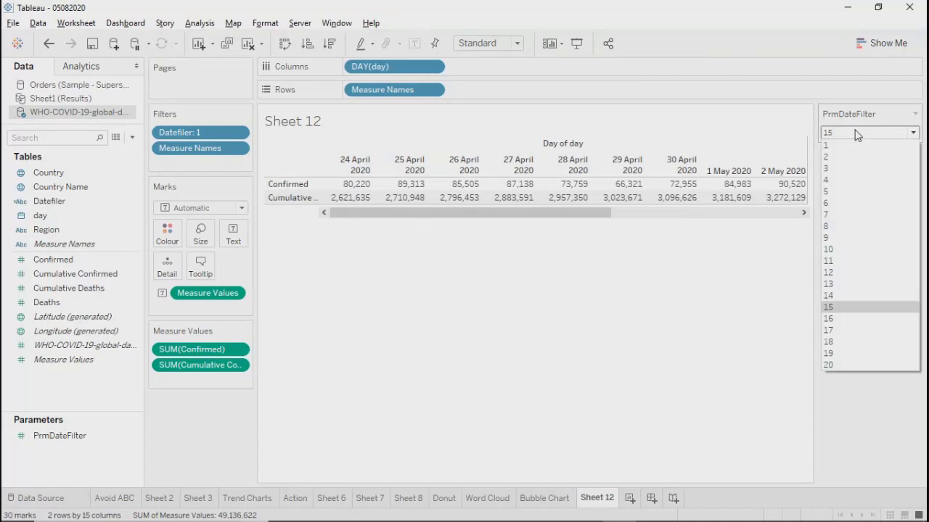
click(842, 236)
click(856, 135)
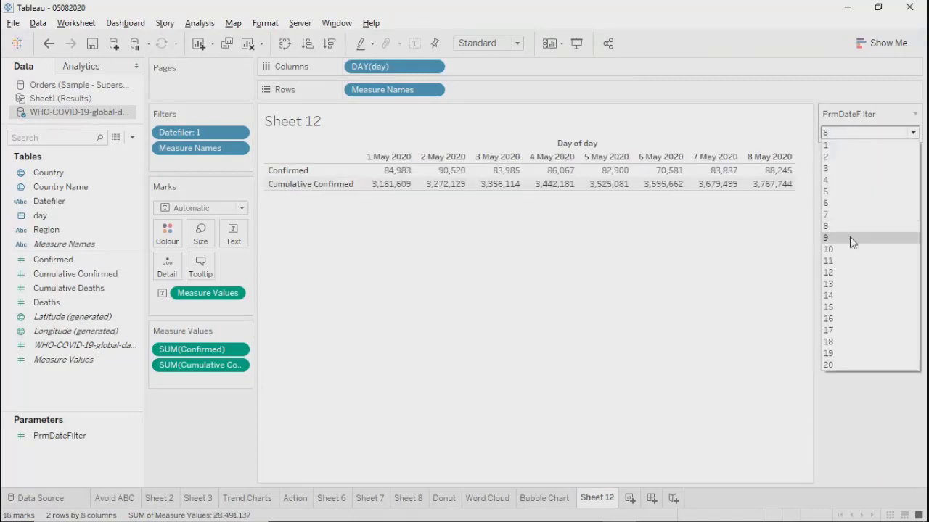
click(850, 236)
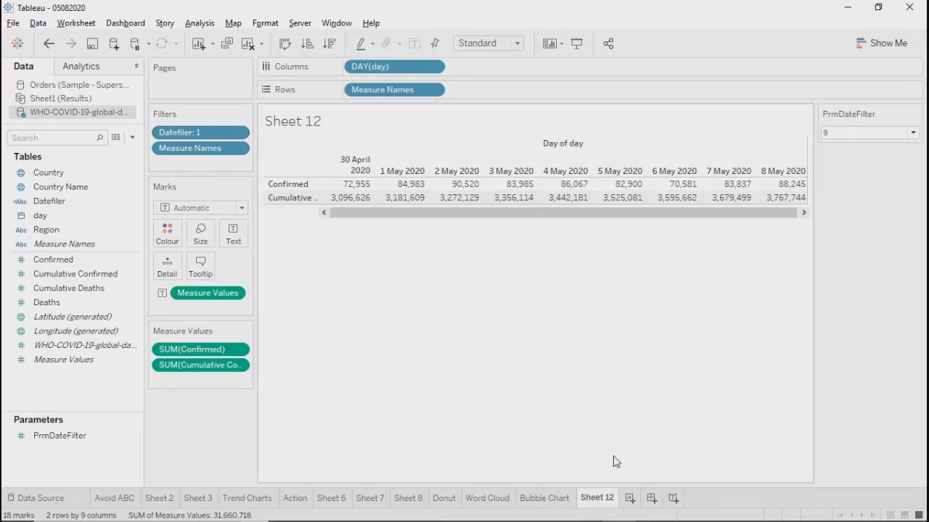
Step: Duplicate Sheet 12 and remove the Datefiler filter from the copy
right_click(601, 501)
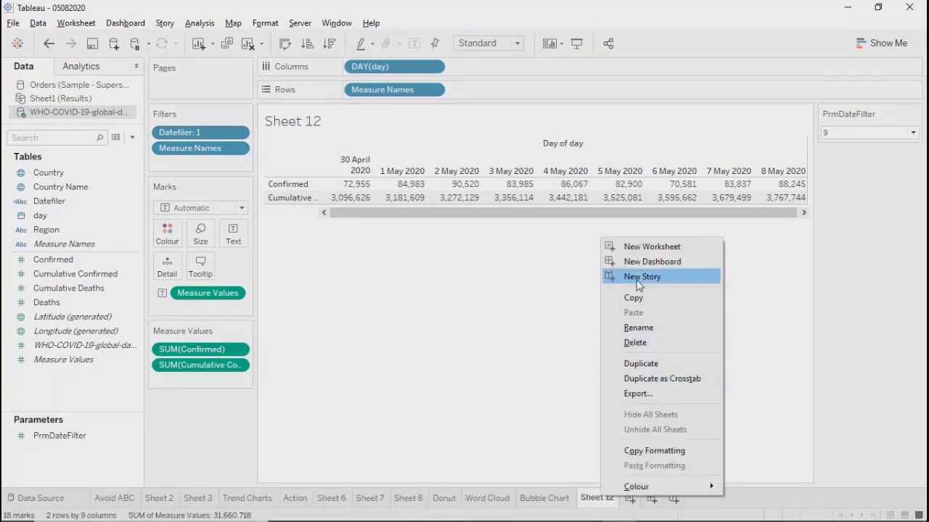
click(634, 370)
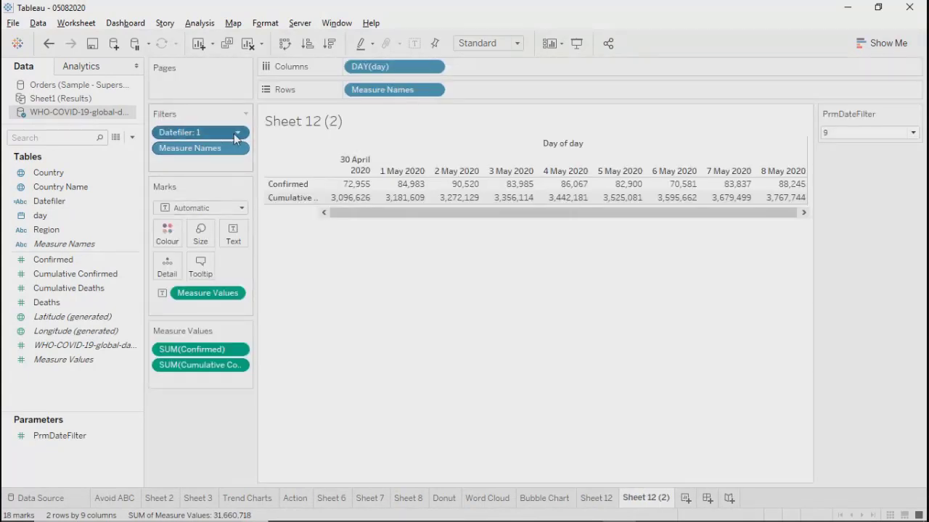
click(234, 135)
click(198, 305)
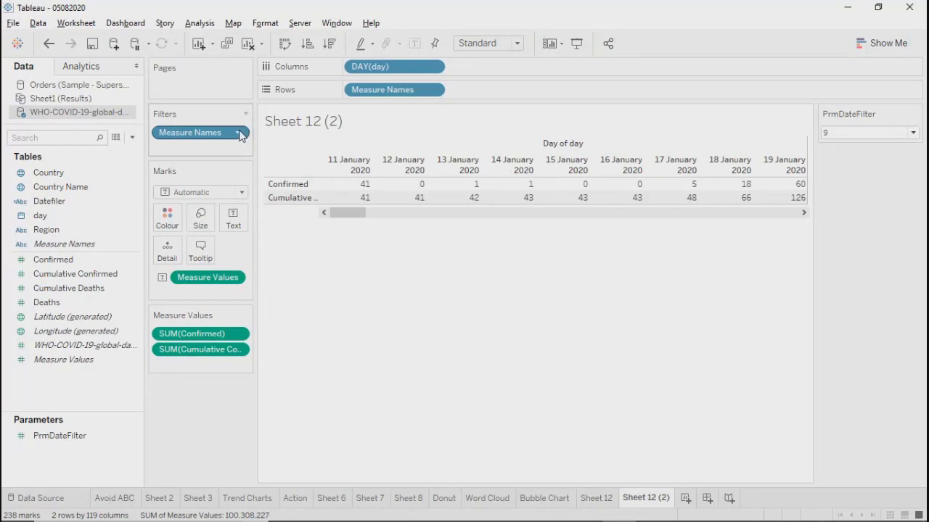
Step: Add the day field as a filter on Sheet 12 (2), choosing Relative Date as the filter type
click(76, 231)
click(40, 215)
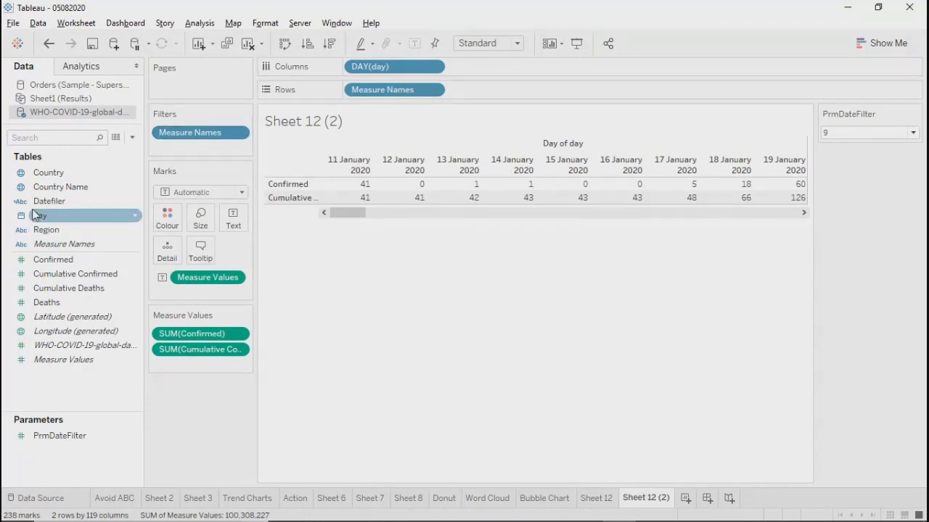
drag(40, 216, 195, 141)
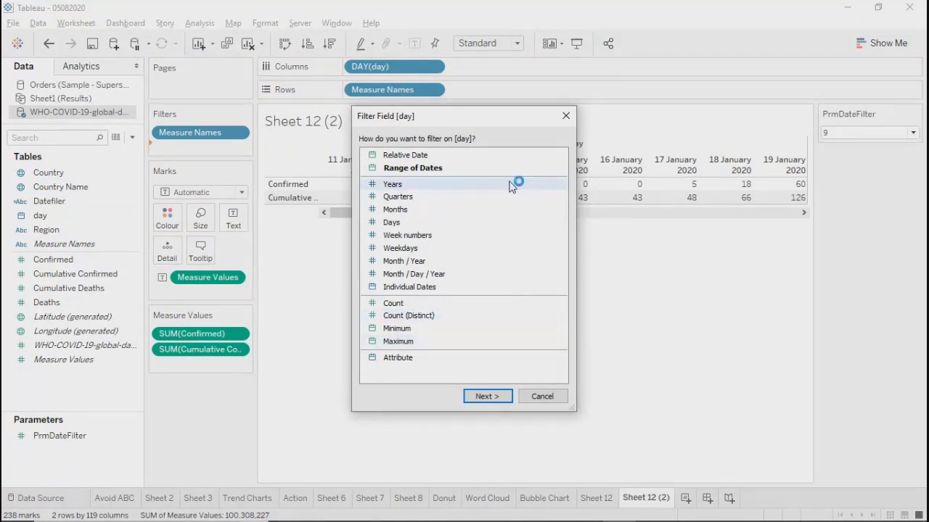
click(410, 170)
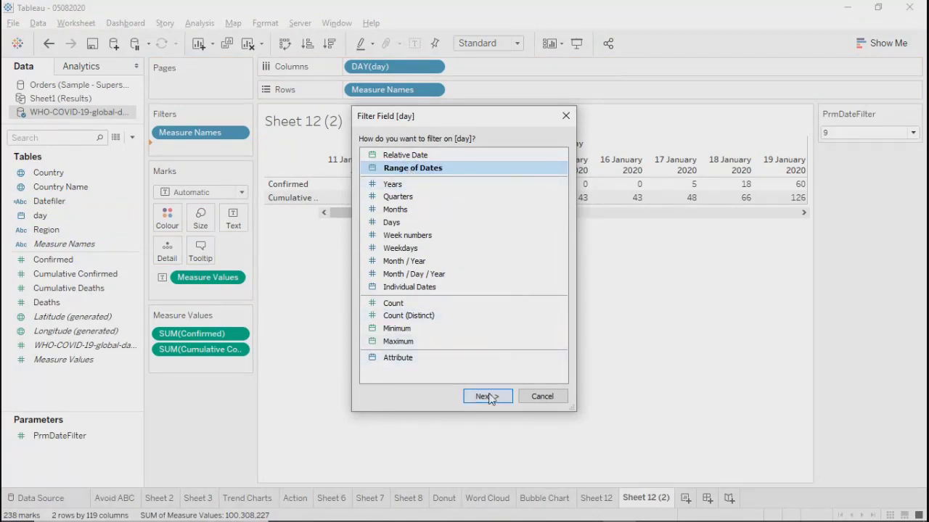
click(404, 155)
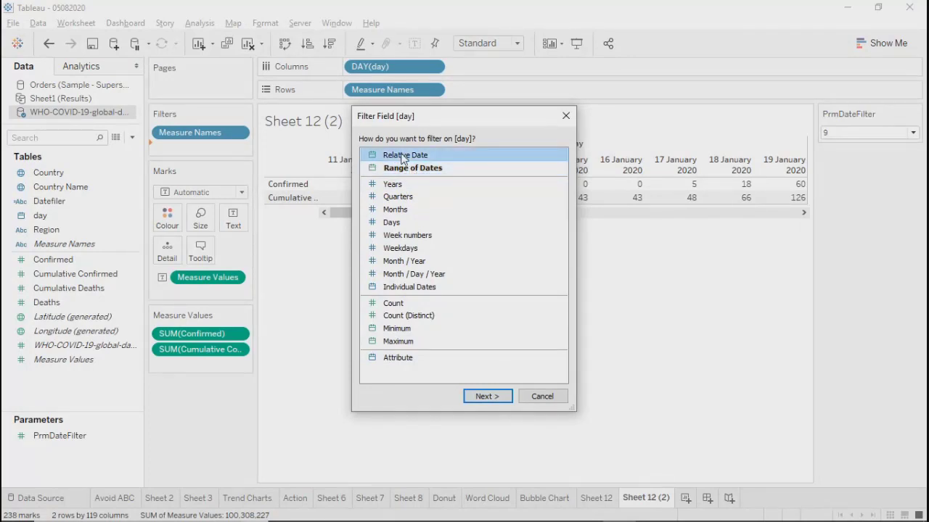
click(482, 396)
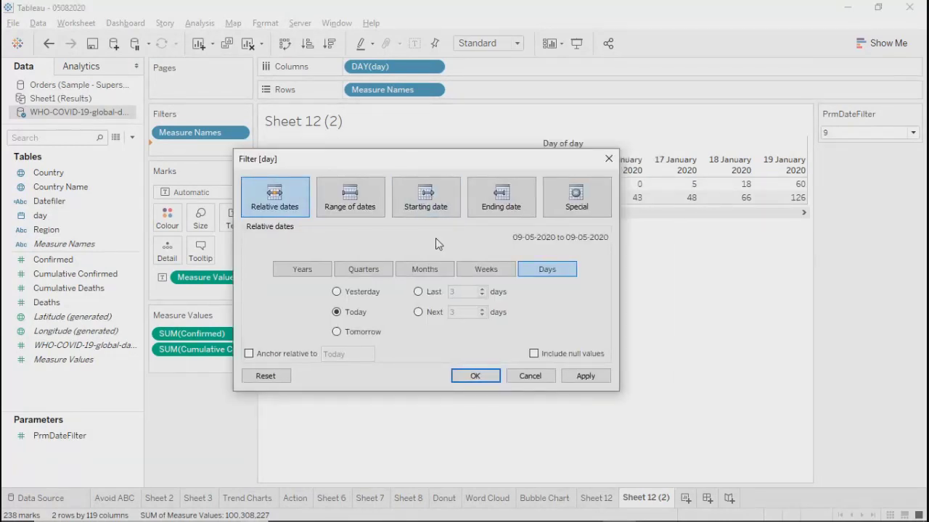
Step: Compare the range and starting date options of the day filter, and apply a date range of 11-01-2020 to 08-05-2020
click(349, 195)
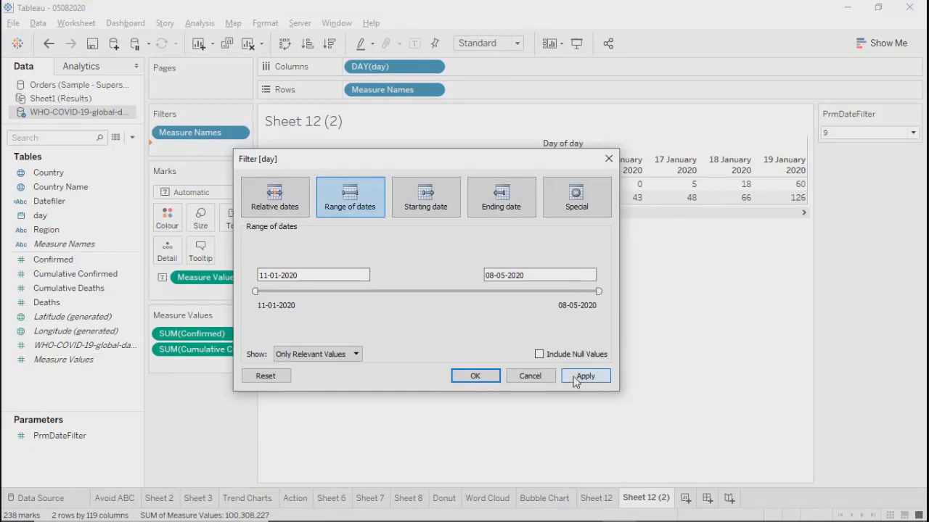
click(325, 273)
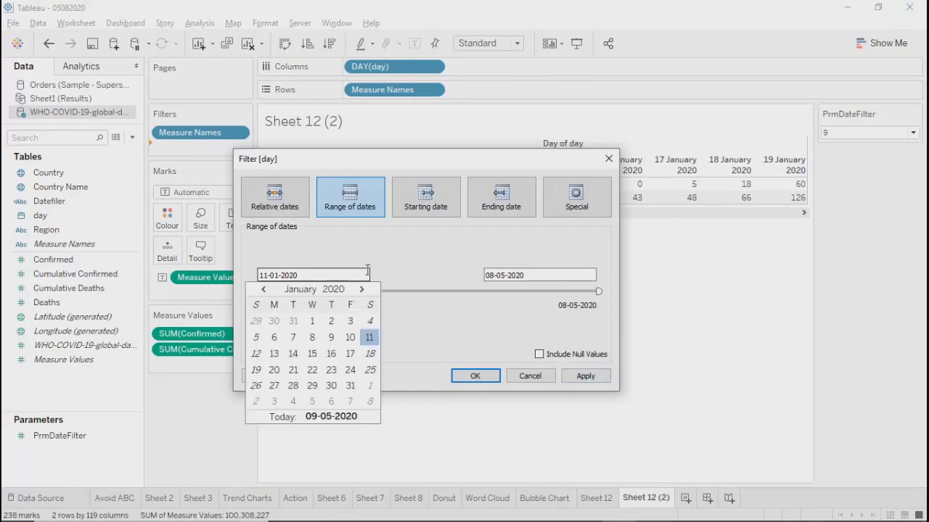
click(426, 209)
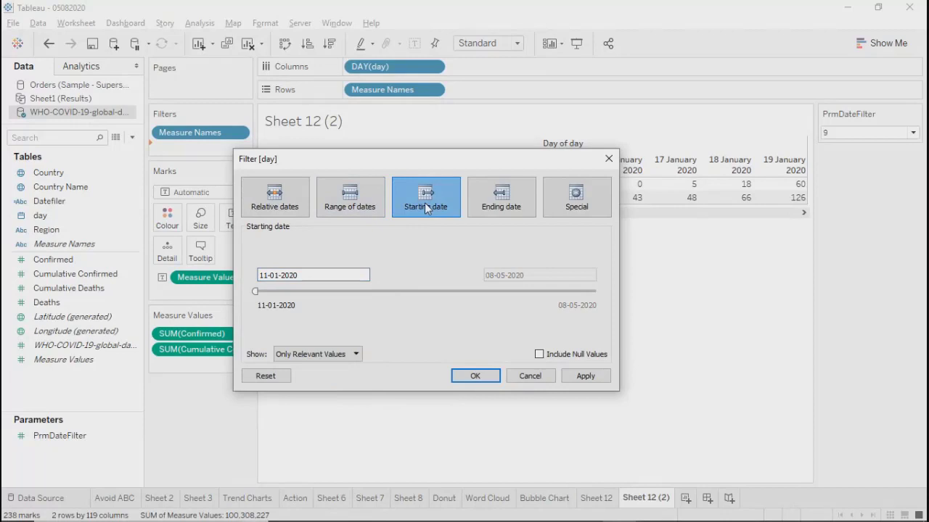
click(341, 191)
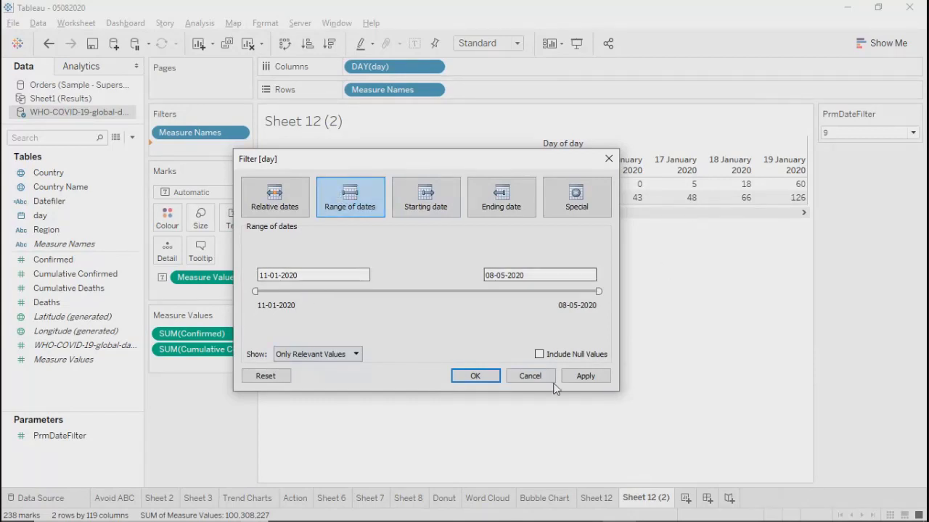
click(584, 375)
click(479, 375)
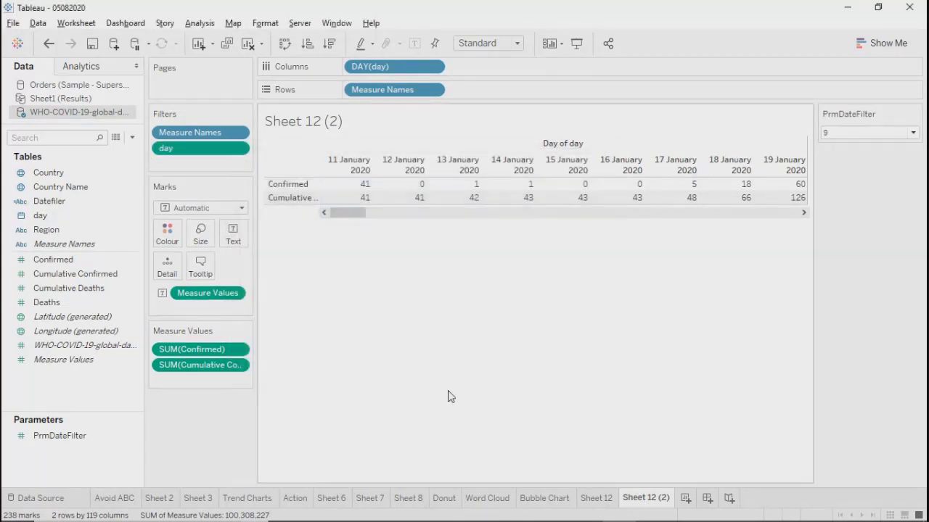
Step: Look across the filtered daily columns and remove the day filter from Sheet 12 (2)
click(431, 213)
drag(392, 213, 316, 231)
drag(361, 221, 341, 286)
drag(338, 214, 317, 213)
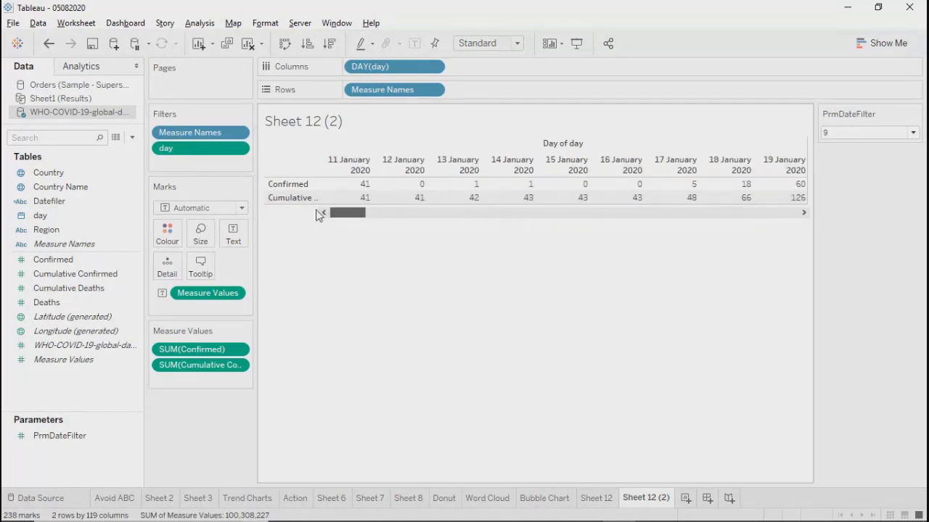
click(238, 149)
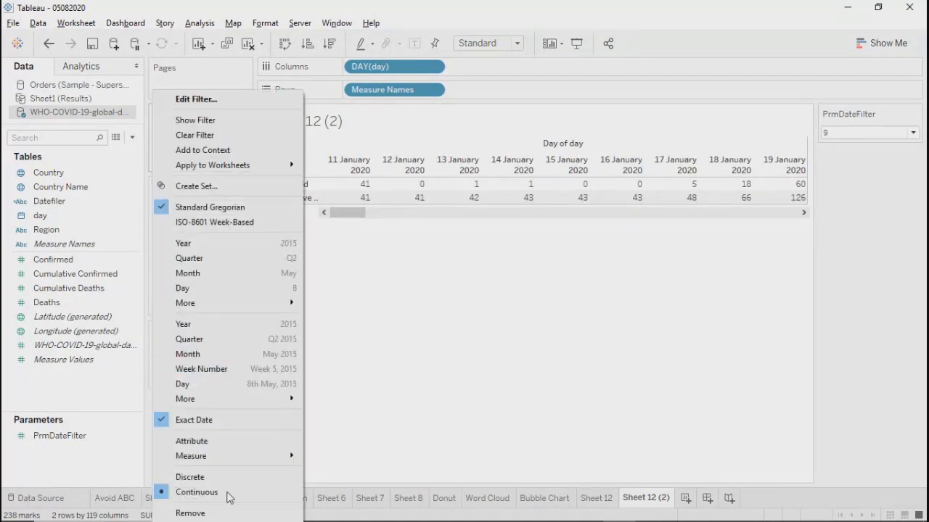
click(190, 513)
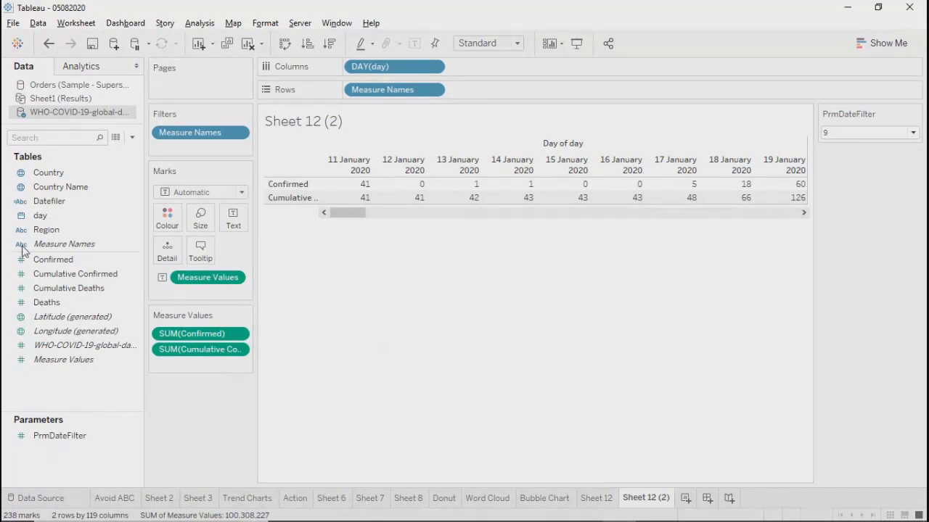
click(133, 140)
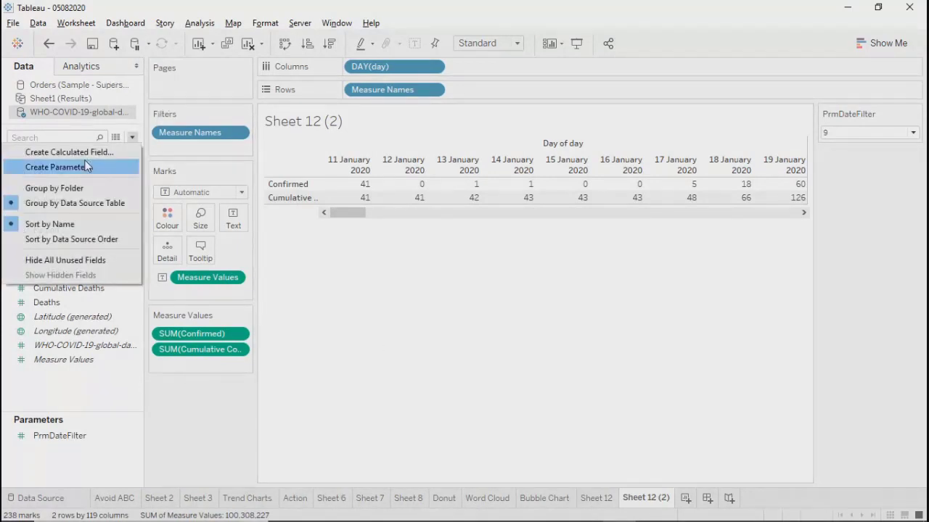
click(171, 156)
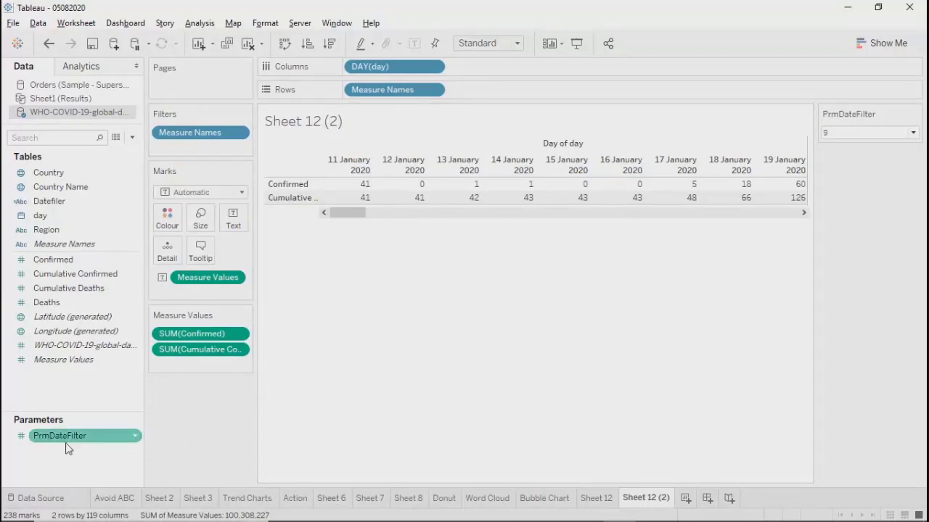
Step: Create a parameter named StartDate with the Date data type, allowing all values
click(132, 138)
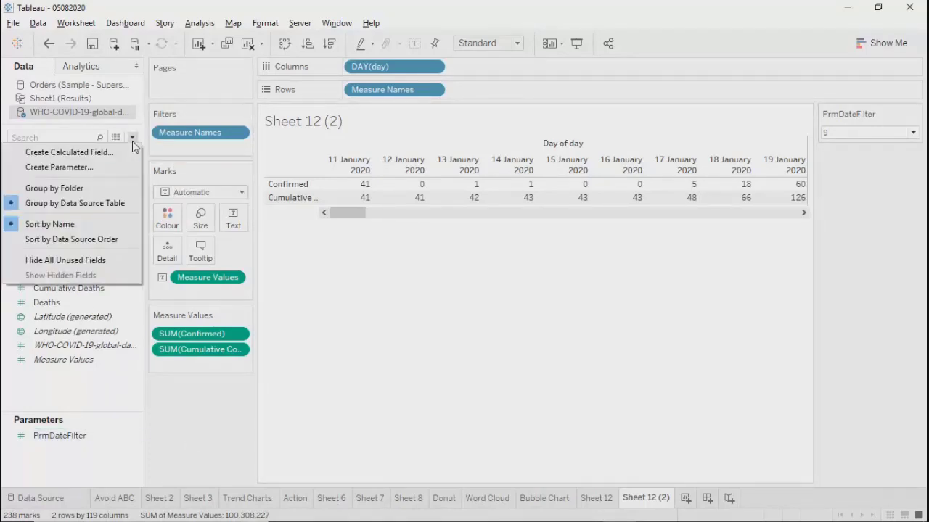
click(66, 167)
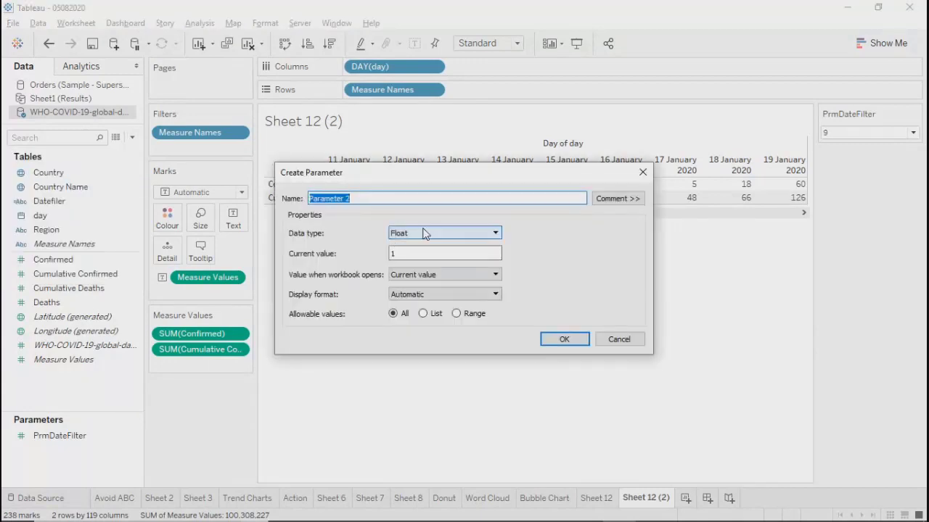
text(Start)
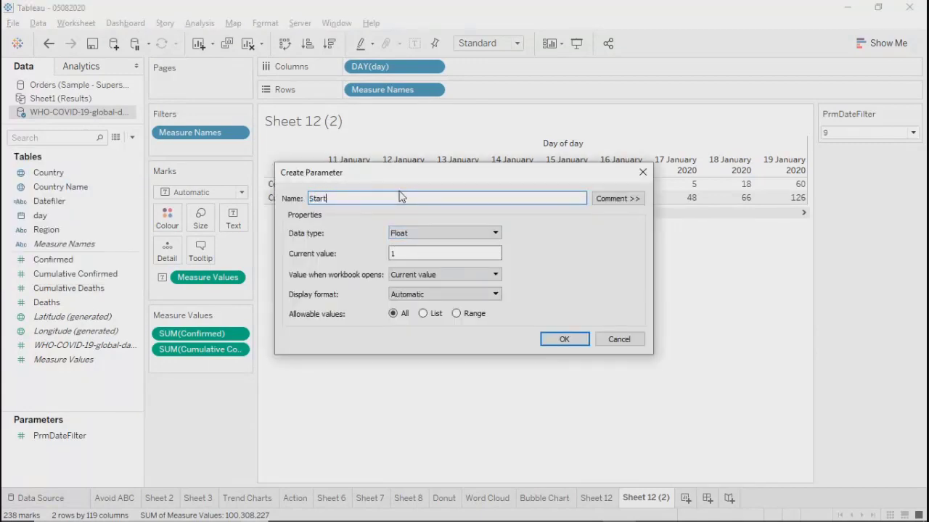
text(Date)
click(419, 235)
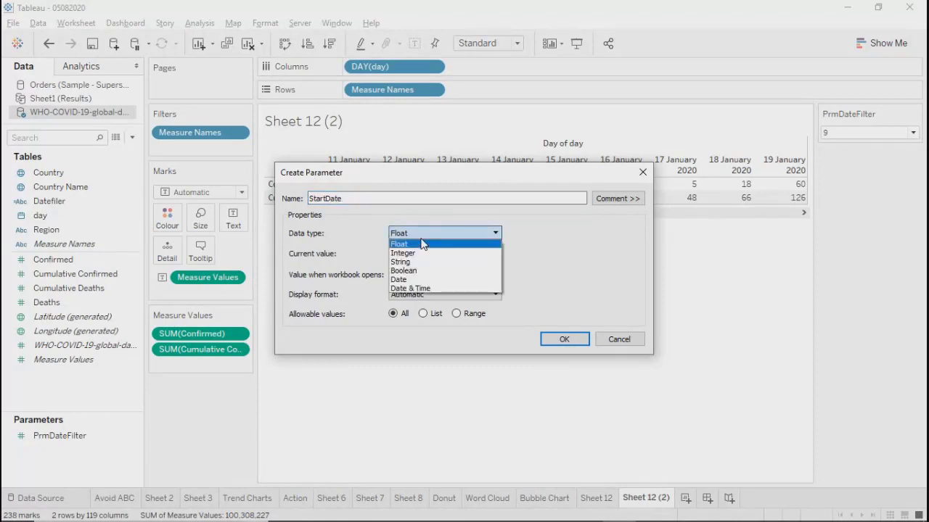
click(411, 288)
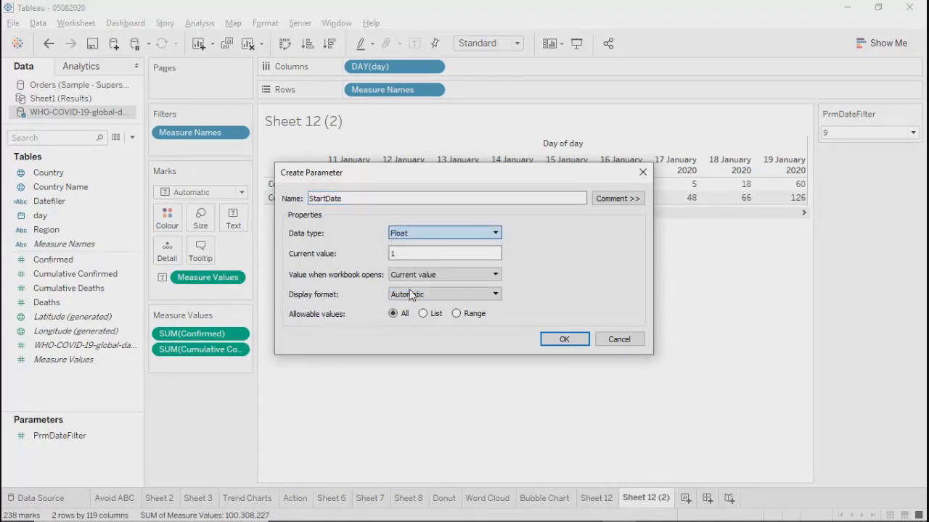
click(434, 234)
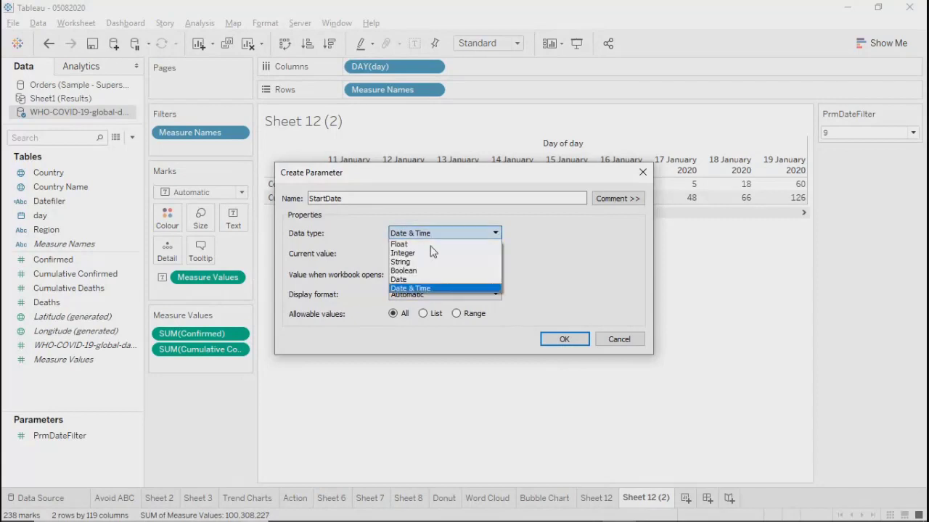
click(408, 279)
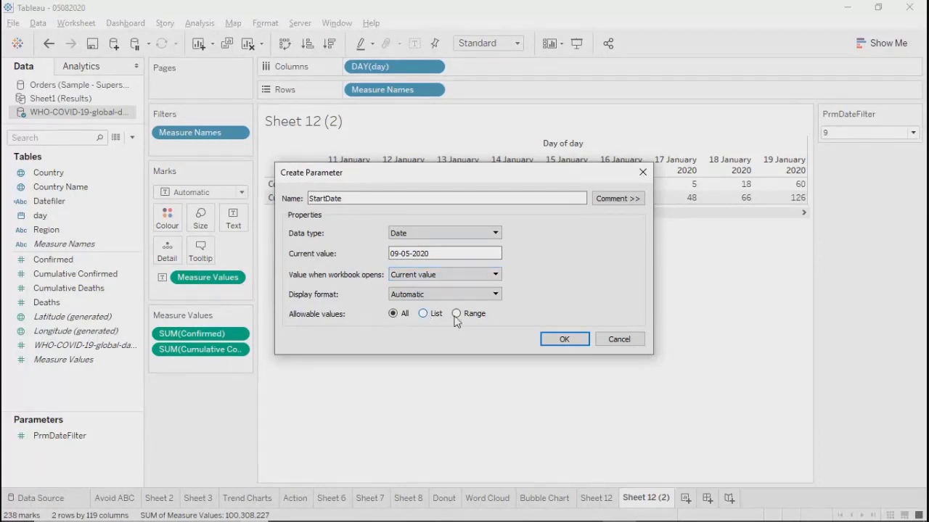
drag(491, 187, 463, 141)
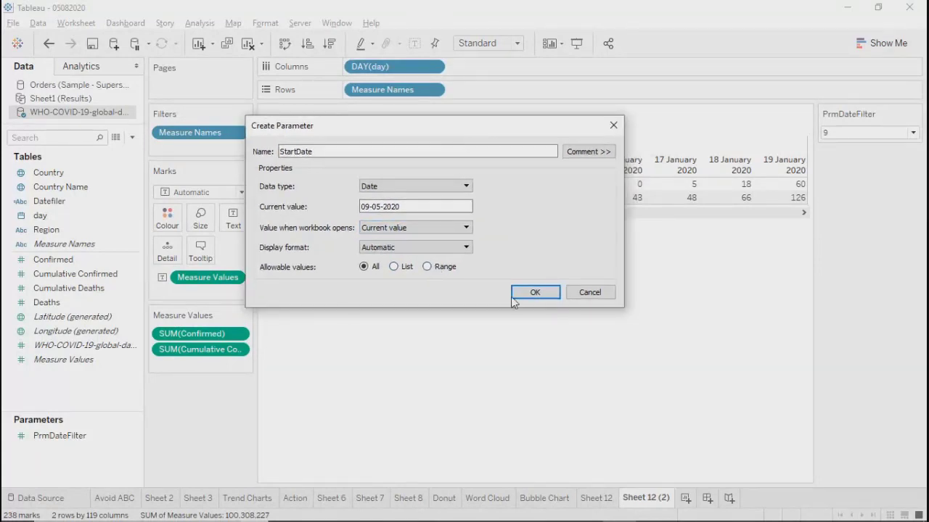
click(533, 292)
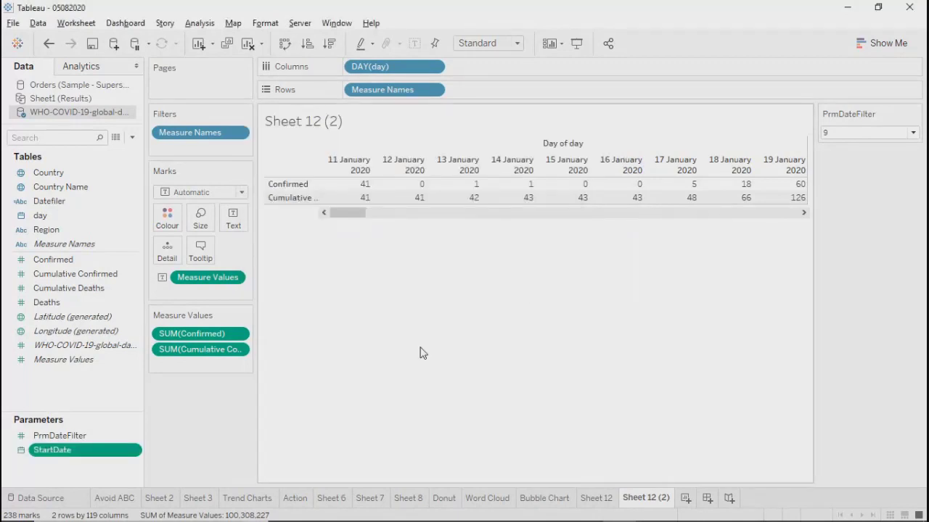
Step: Duplicate the StartDate parameter and rename the copy EndDate
right_click(102, 451)
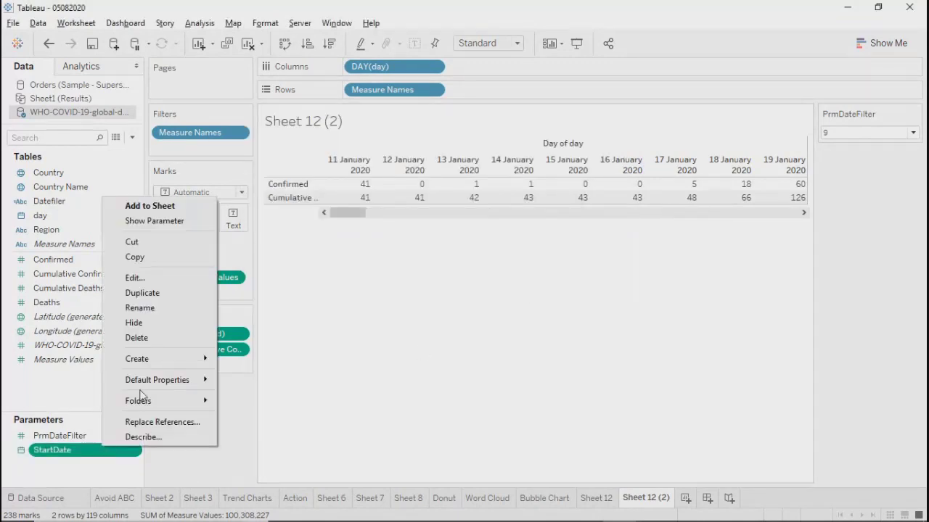
click(149, 294)
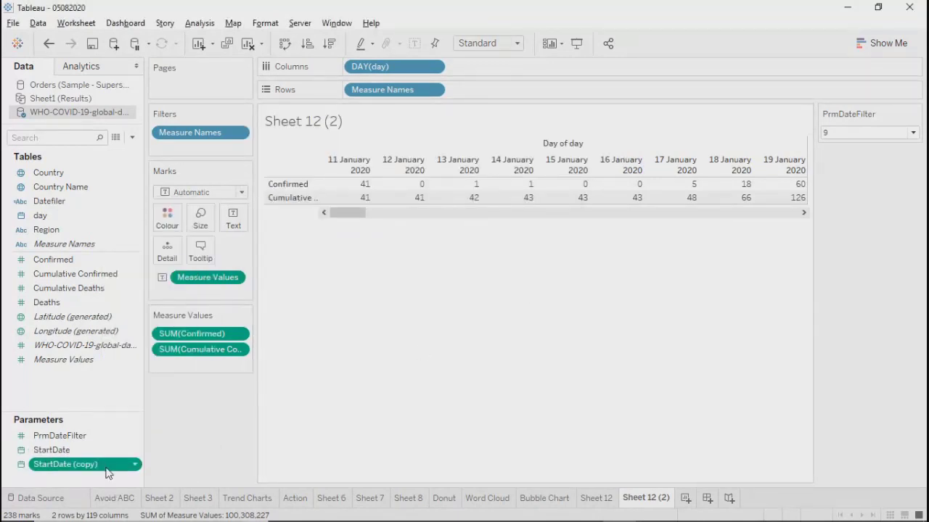
right_click(107, 473)
click(140, 299)
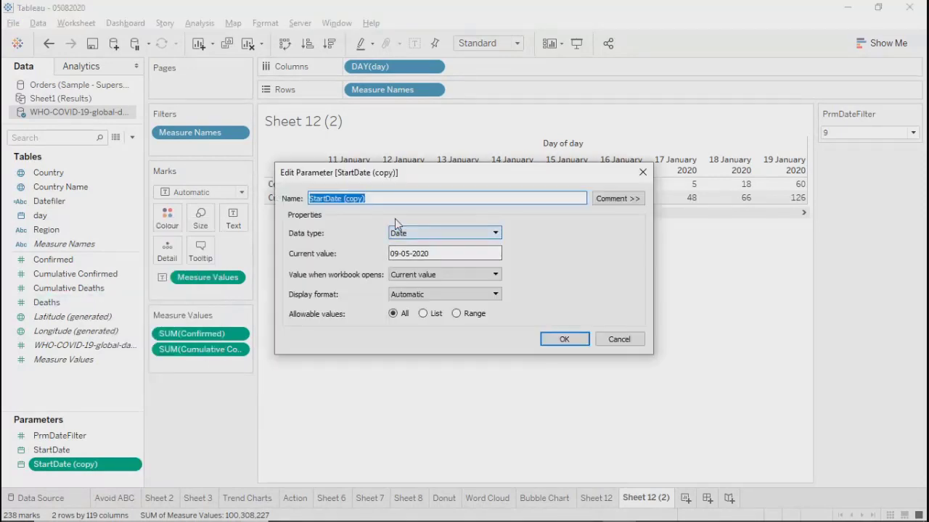
drag(365, 198, 305, 200)
text(En)
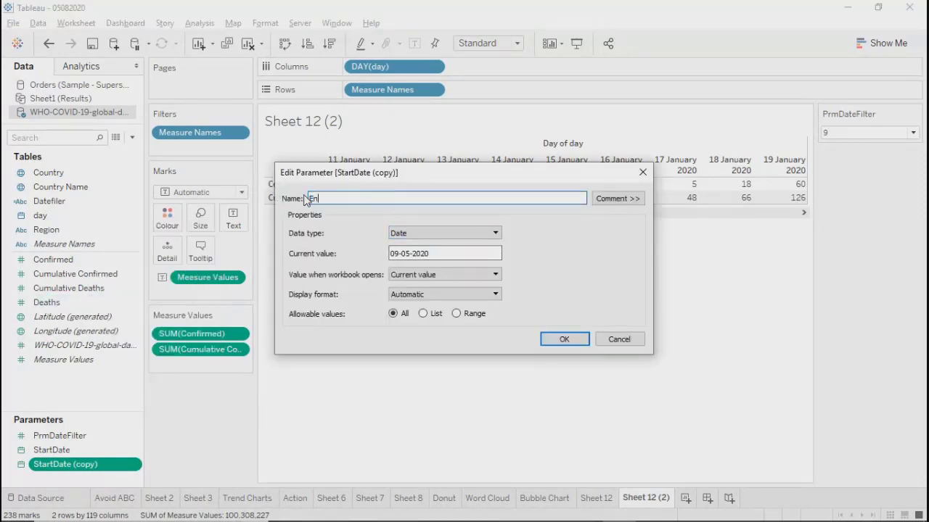
text(dDate)
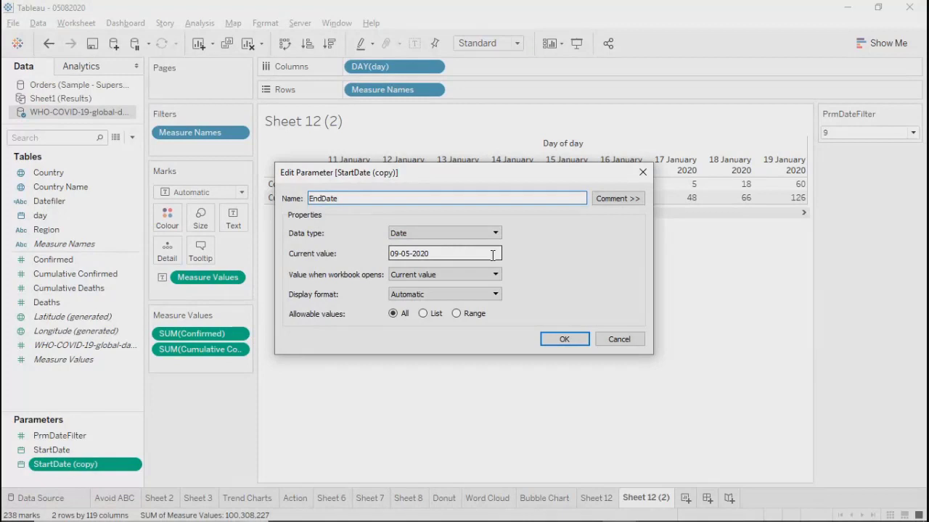
click(557, 338)
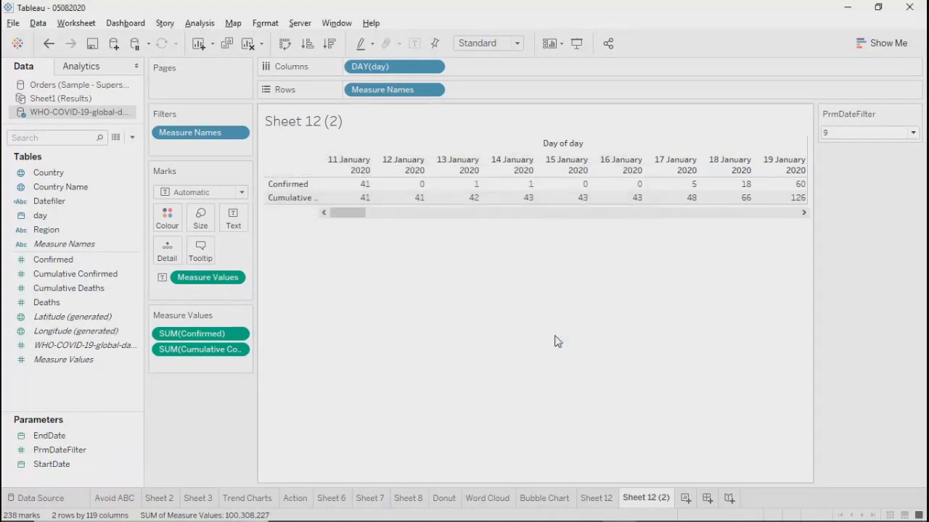
Step: Show the StartDate and EndDate parameter controls on Sheet 12 (2) and remove the PrmDateFilter control
right_click(77, 464)
click(128, 241)
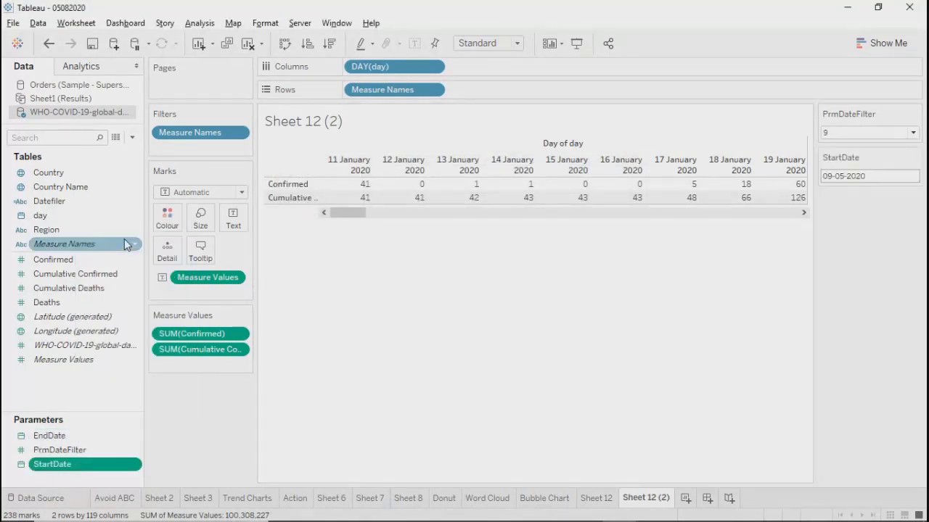
click(82, 436)
right_click(82, 436)
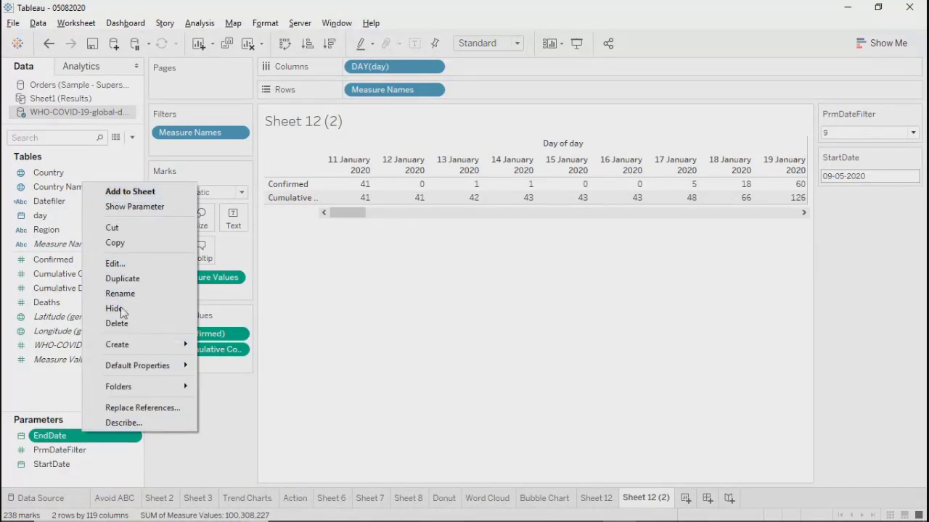
click(131, 207)
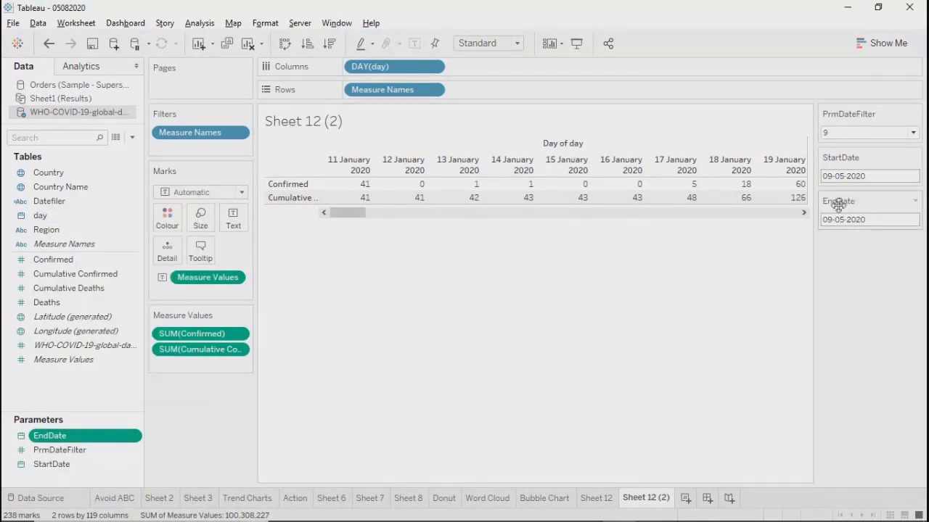
click(915, 114)
click(813, 262)
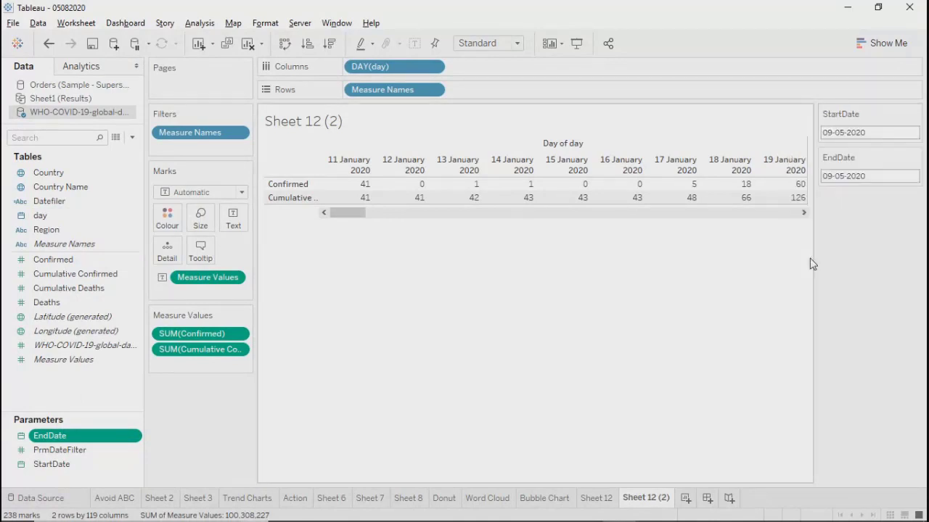
Step: Set the StartDate parameter to 03-05-2020 and the EndDate parameter to 08-05-2020
click(887, 129)
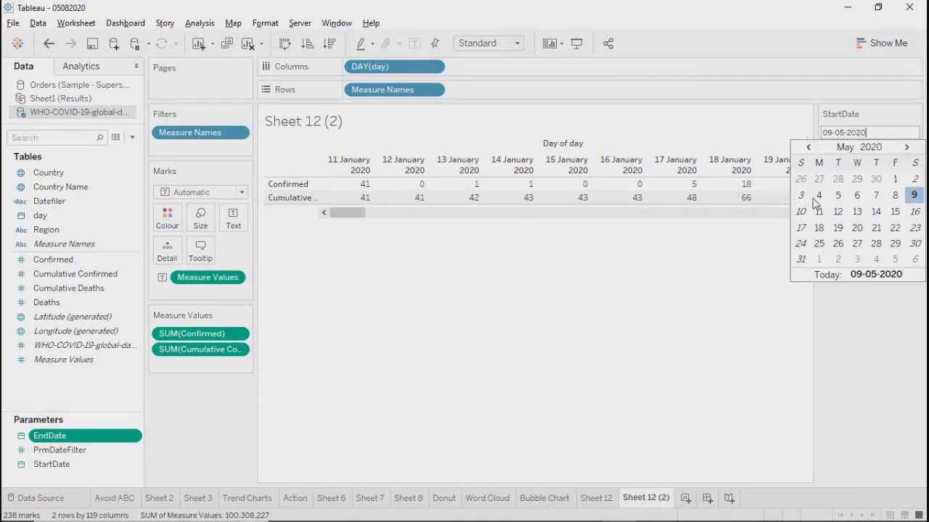
click(897, 175)
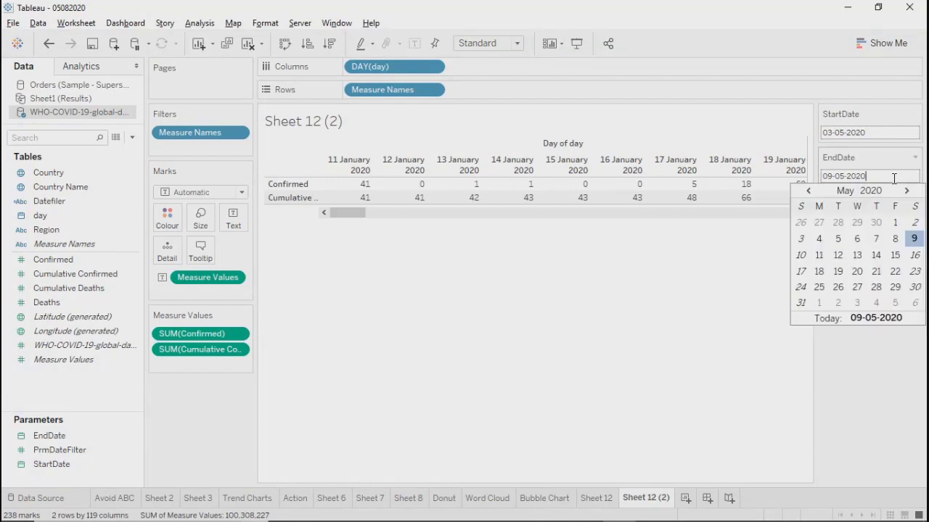
click(895, 239)
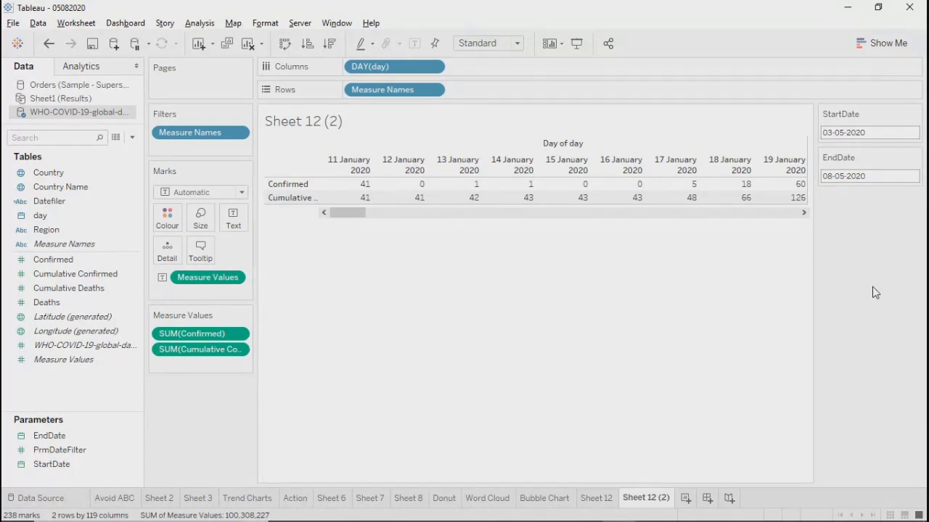
click(902, 135)
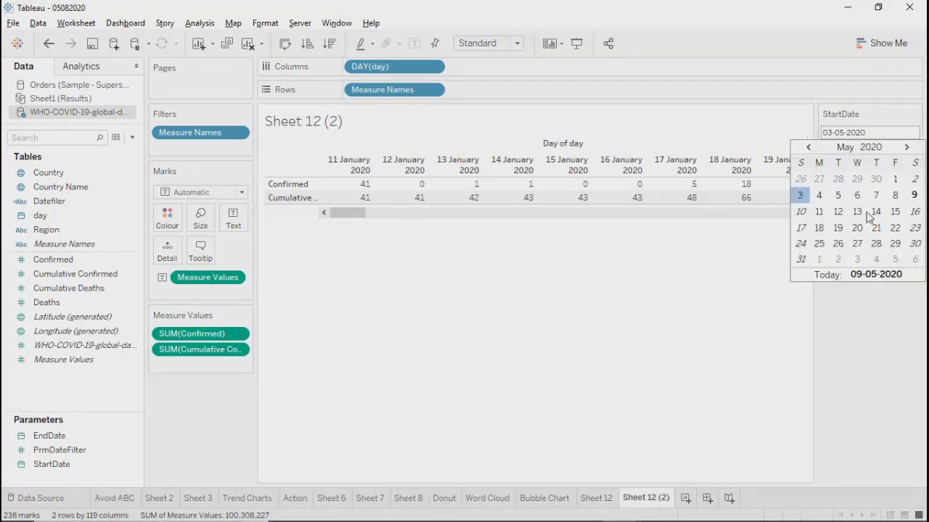
click(875, 321)
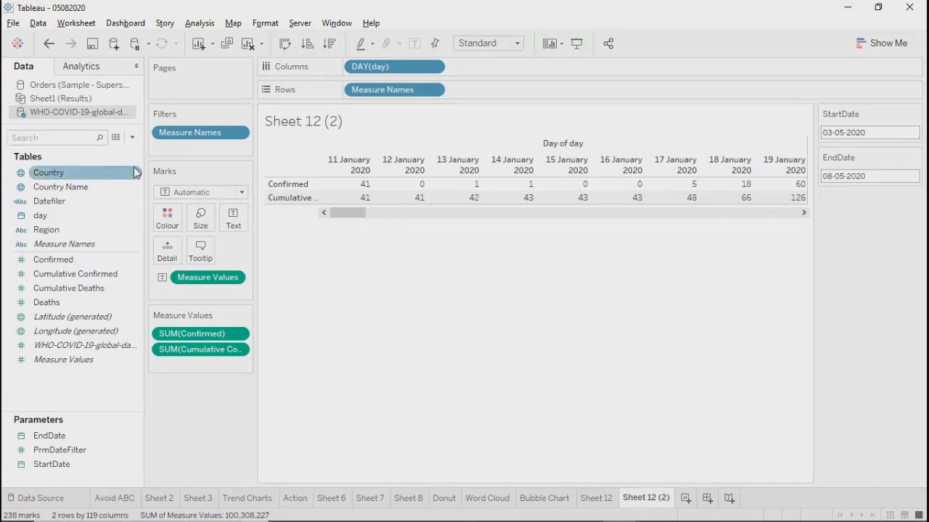
Step: Create a calculated field named DateRangefilter in the WHO-COVID-19-global-data source
click(132, 138)
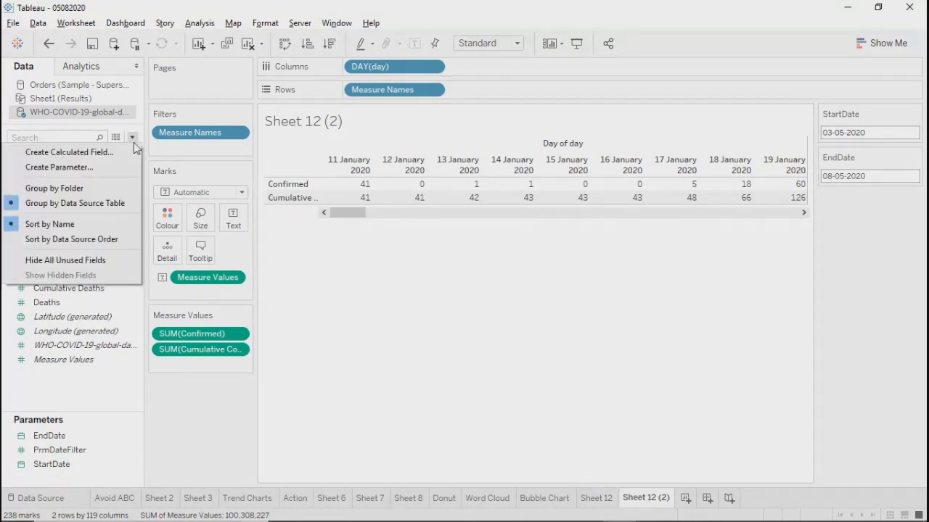
click(80, 152)
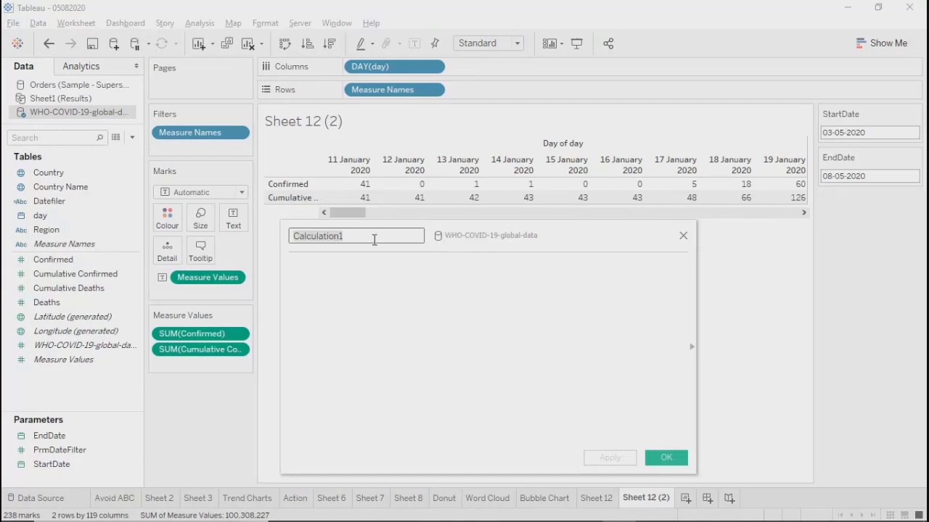
text(DateRangef)
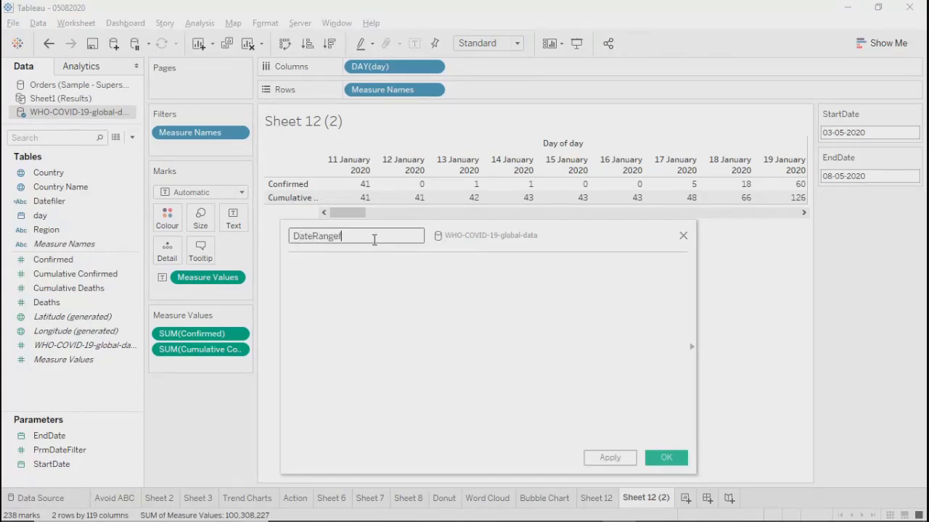
text(ilter)
Step: Begin the DateRangefilter formula with an if condition testing that [day] is greater than or equal to [StartDate]
click(387, 288)
text(if )
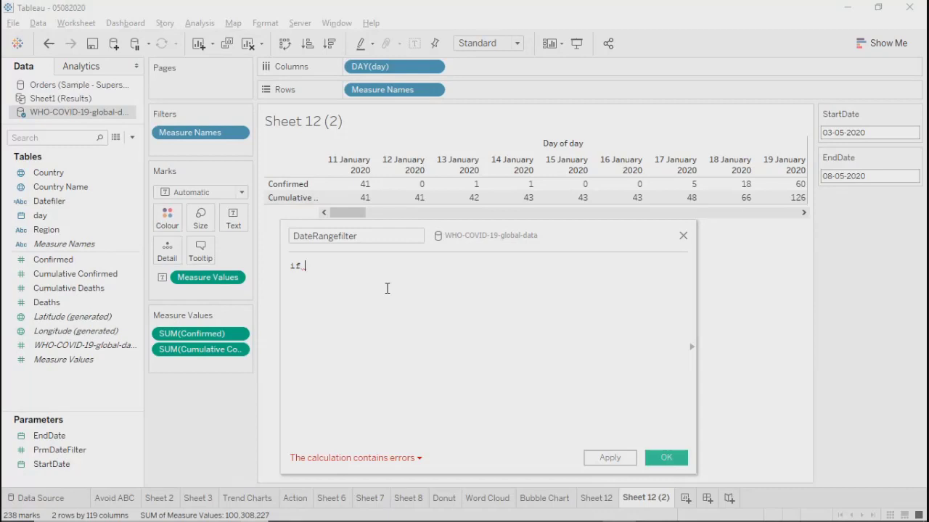
text(day)
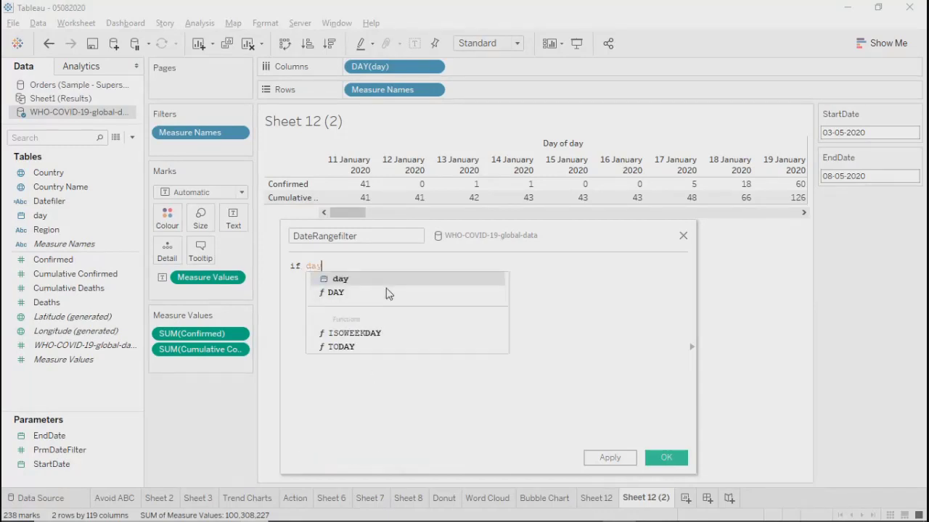
key(Return)
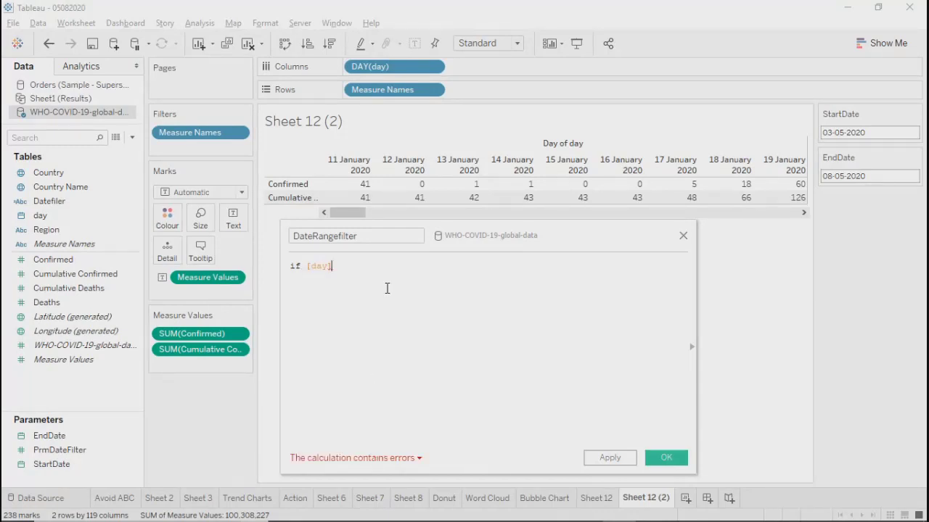
text(>=)
text(sta)
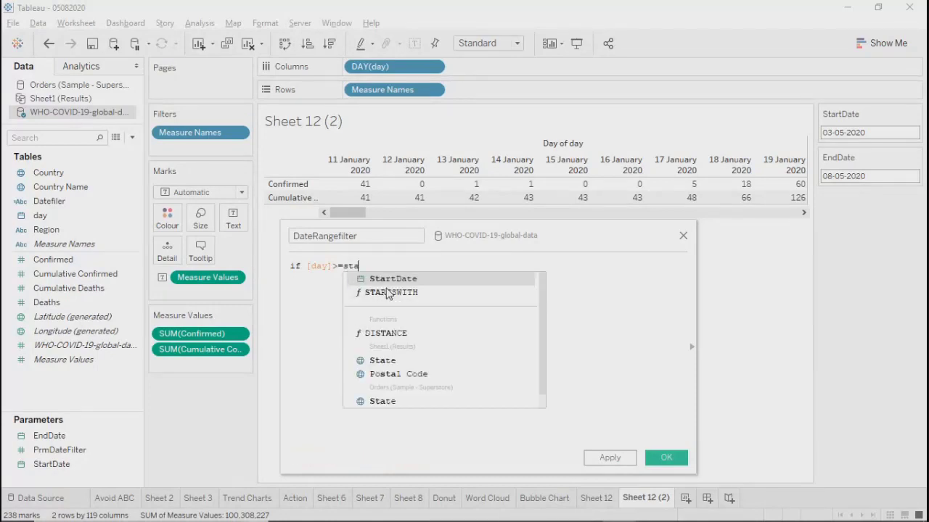
key(Return)
Step: Extend the DateRangefilter condition with "and [day]<=[EndDate]", using the EndDate parameter
text(and)
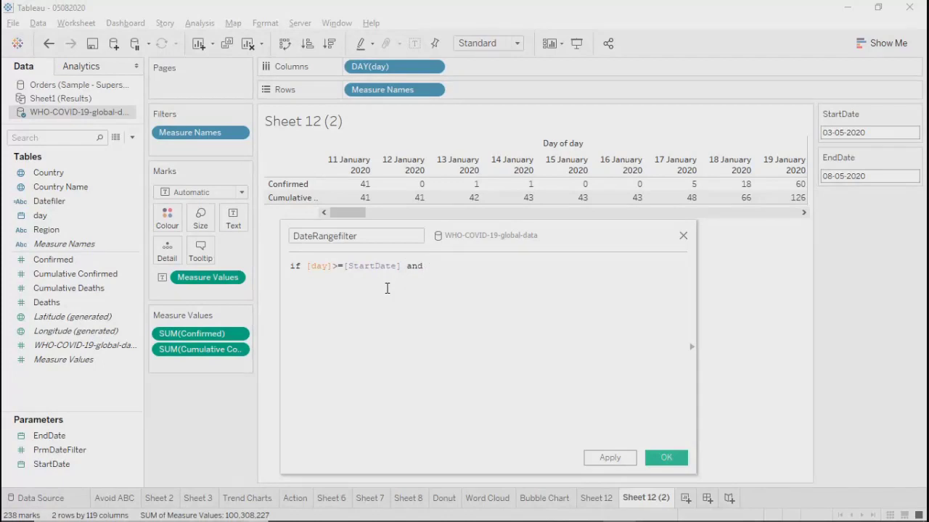
text( day)
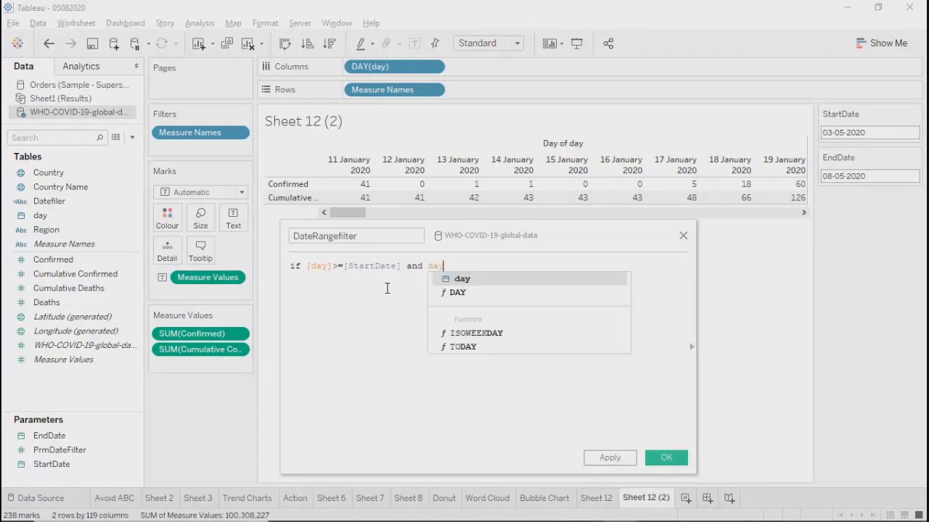
key(Return)
text(<)
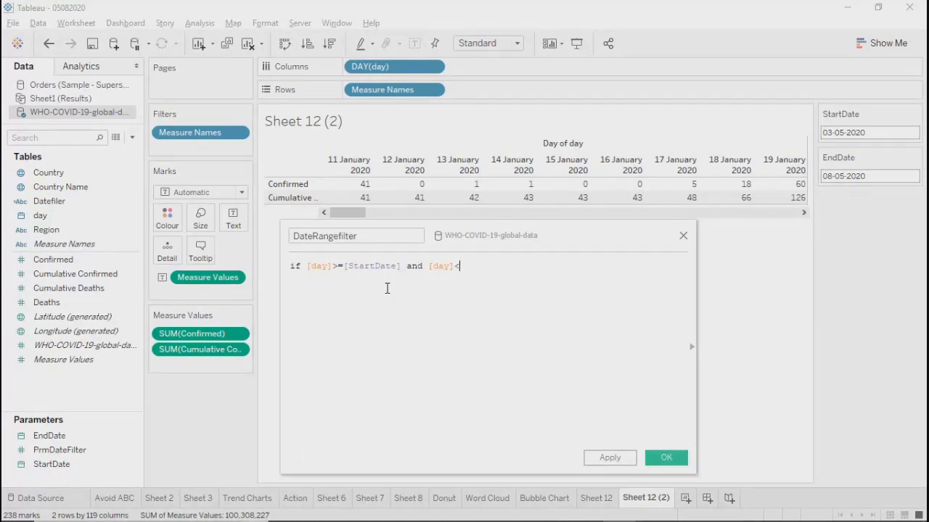
text(=)
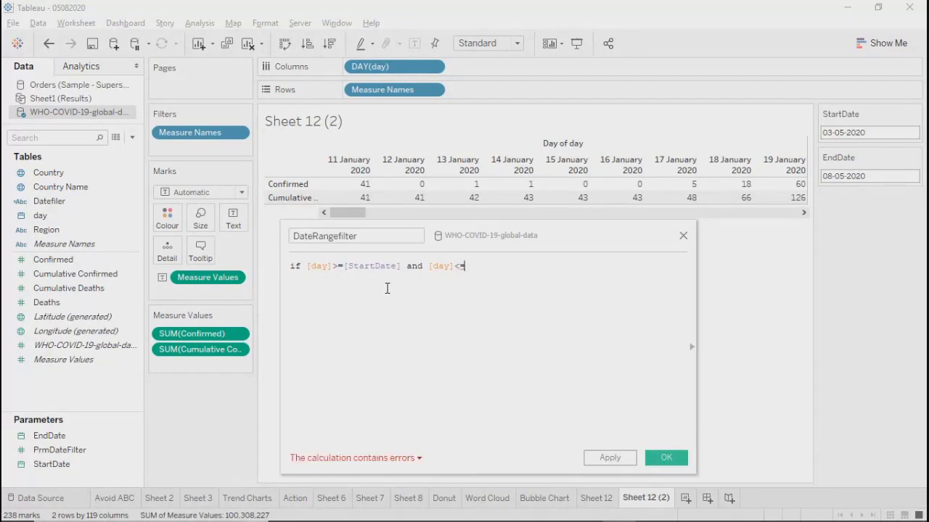
text(end)
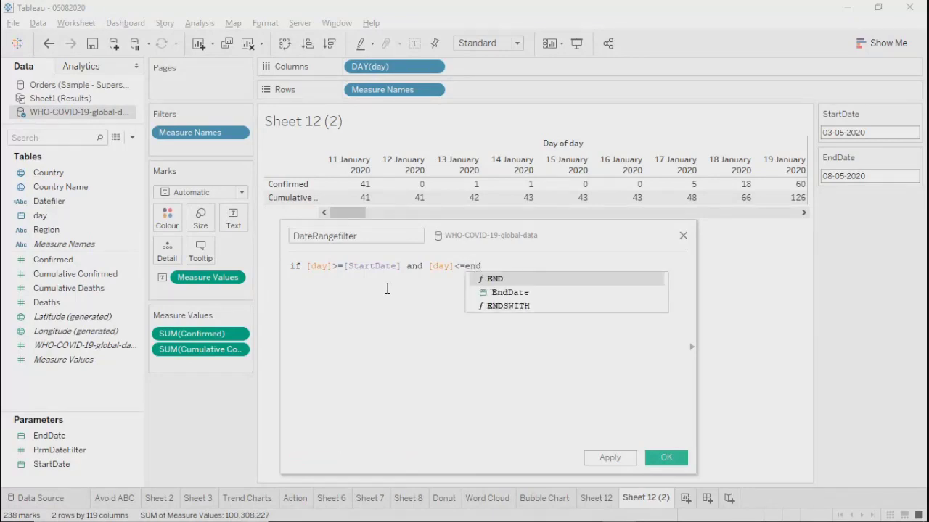
key(Down)
key(Return)
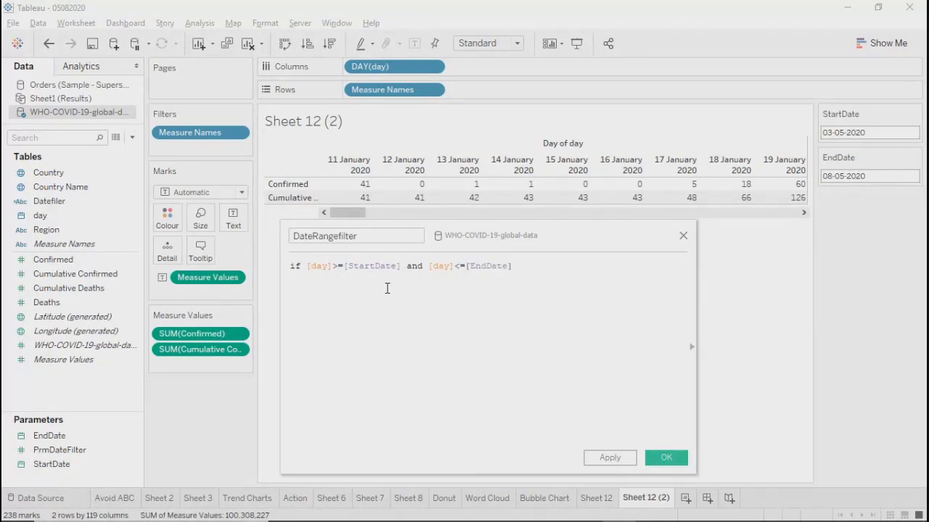
Step: Complete the DateRangefilter formula with "then 1 else 0 end" and save the calculated field
text(then 1 else 0 end)
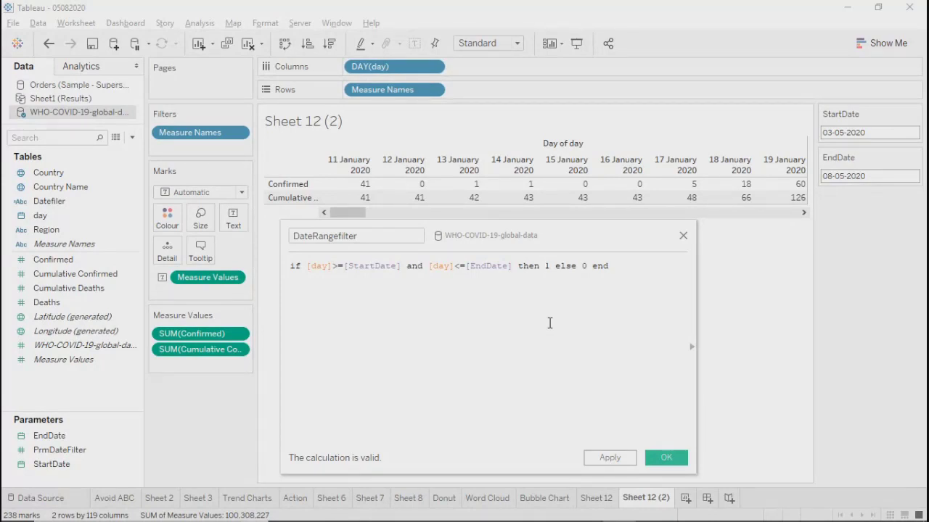
click(608, 457)
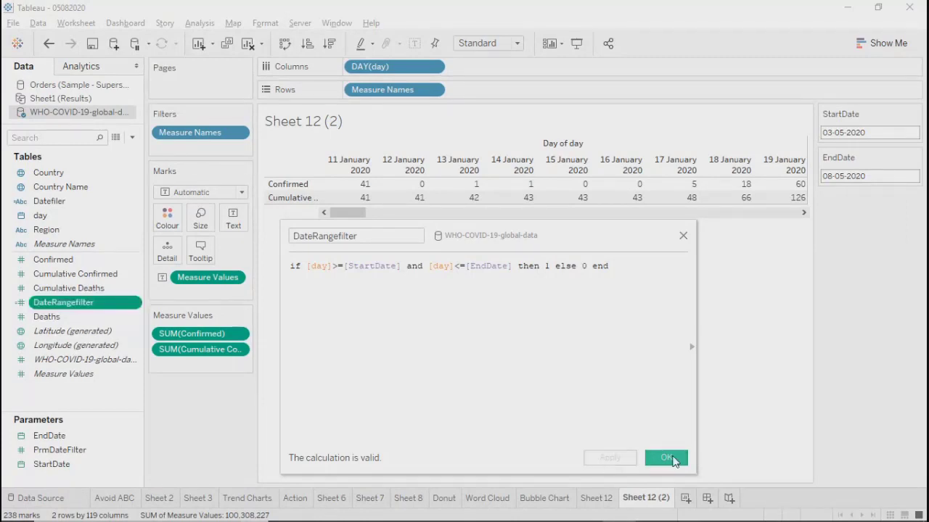
click(666, 457)
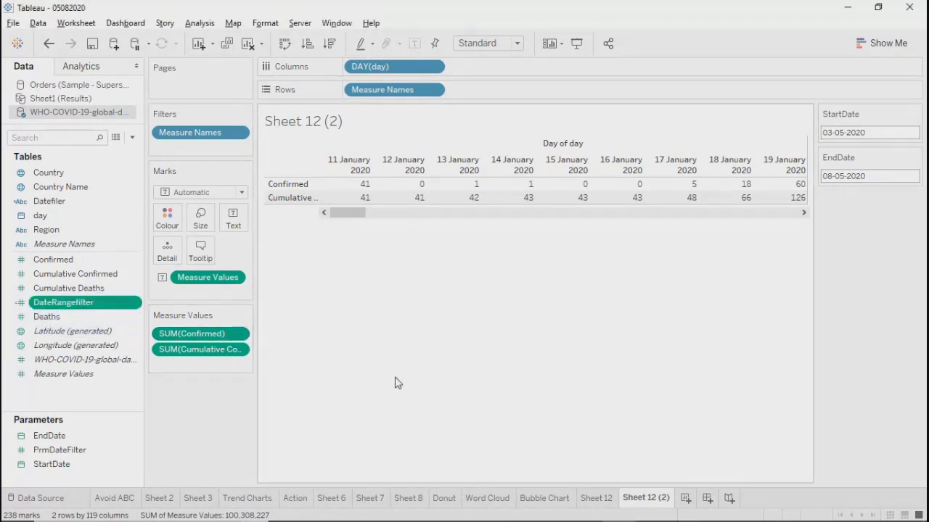
Step: Examine the formulas of the Datefiler and DateRangefilter calculated fields to compare what each returns, leaving both unedited
right_click(65, 209)
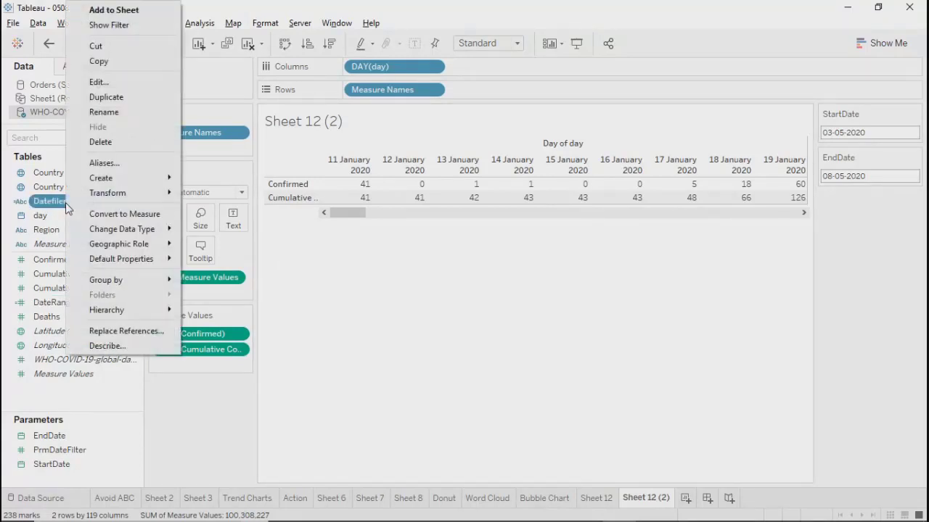
click(110, 83)
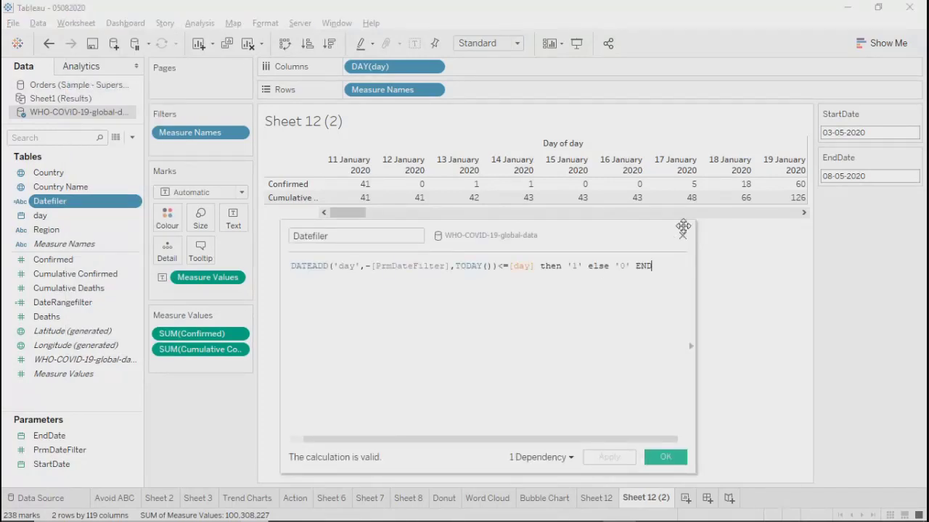
click(683, 237)
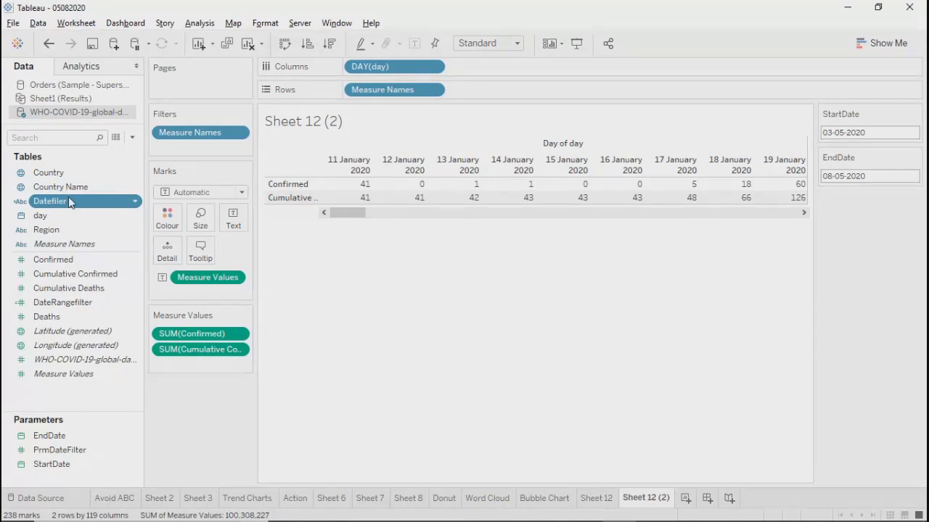
click(81, 309)
right_click(81, 309)
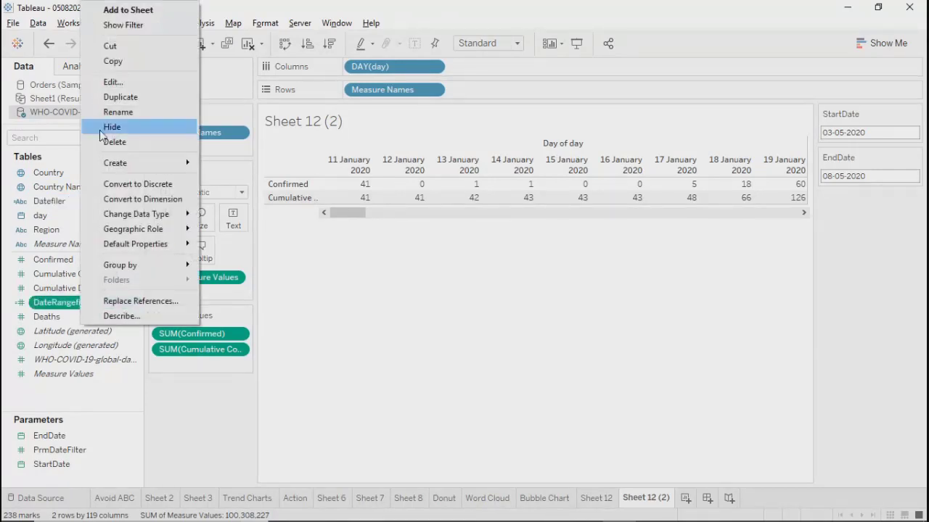
click(122, 87)
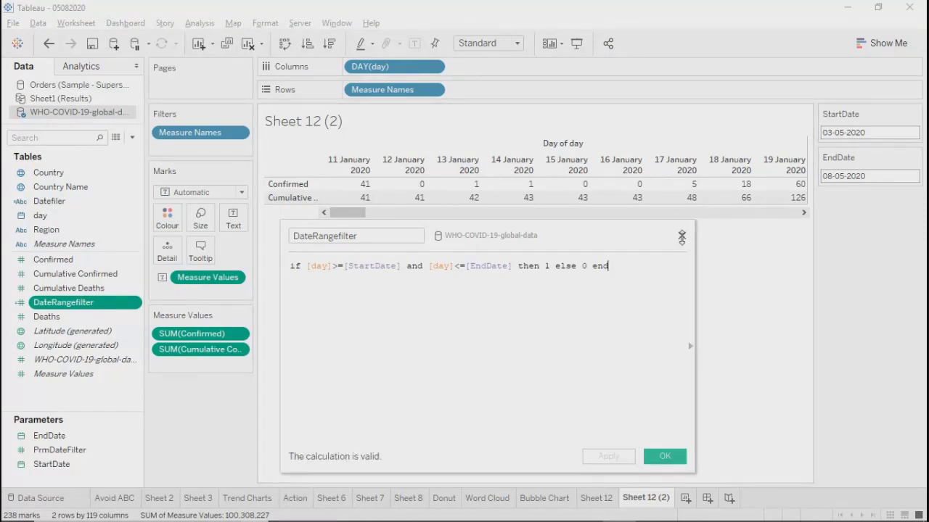
click(682, 236)
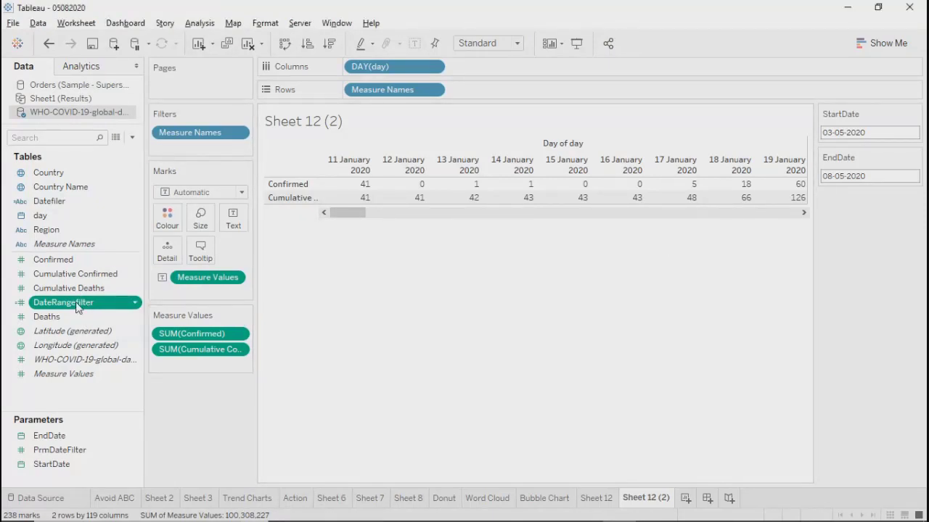
drag(81, 304, 183, 152)
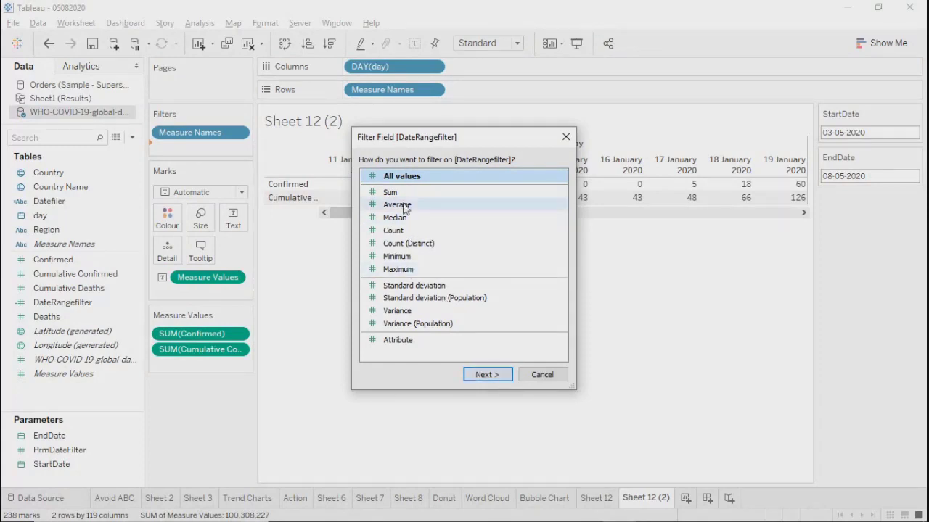
click(478, 376)
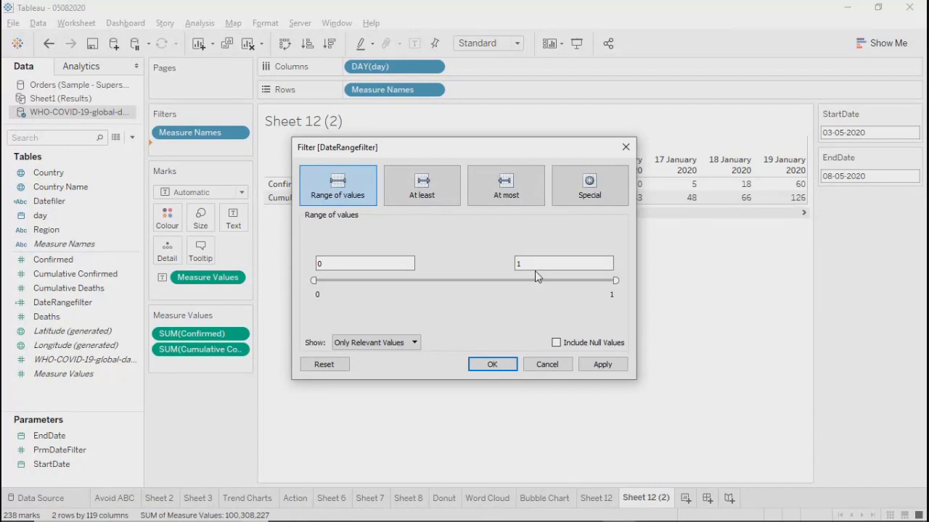
click(624, 148)
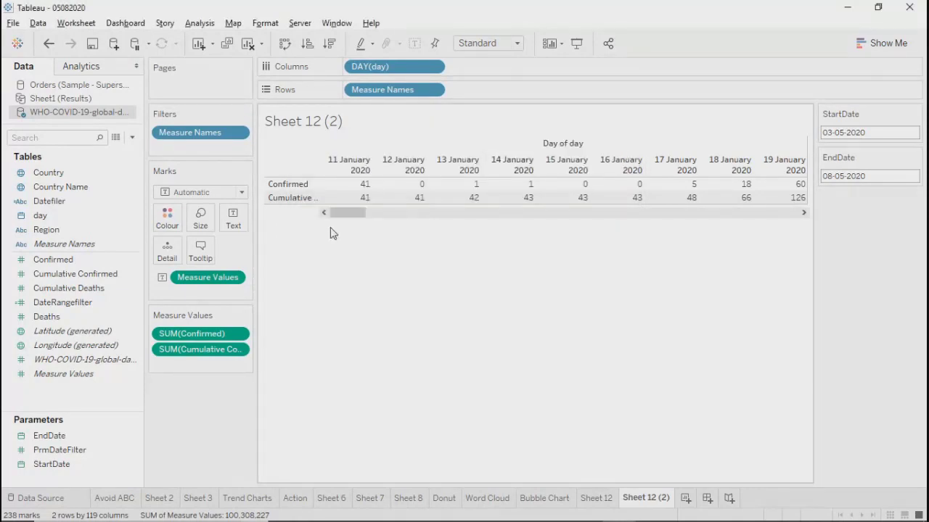
Step: Convert DateRangefilter to discrete and filter Sheet 12 (2) on all its values, keeping only 1
right_click(88, 306)
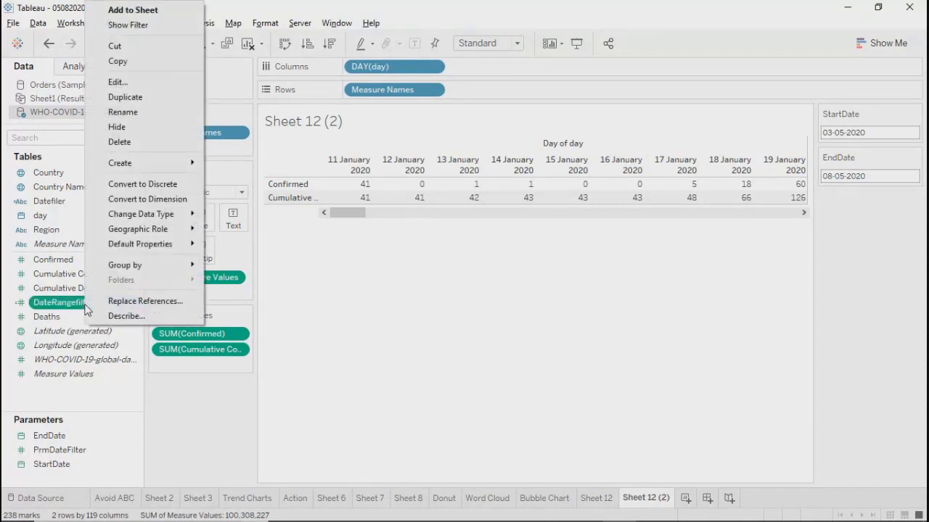
click(141, 183)
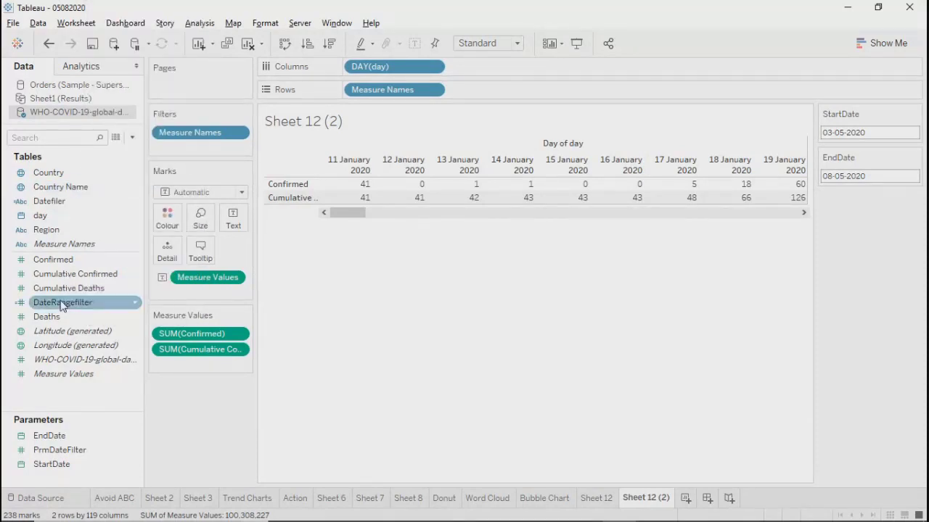
drag(62, 304, 165, 150)
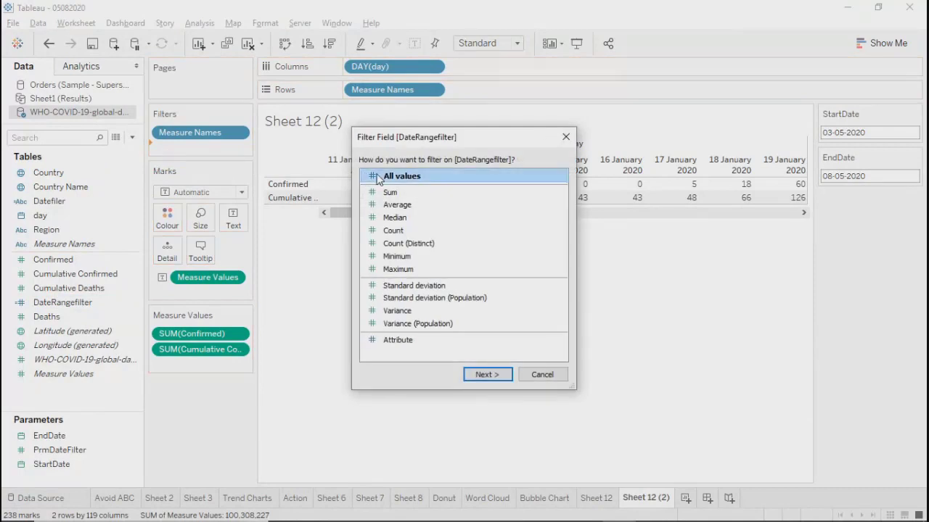
click(501, 374)
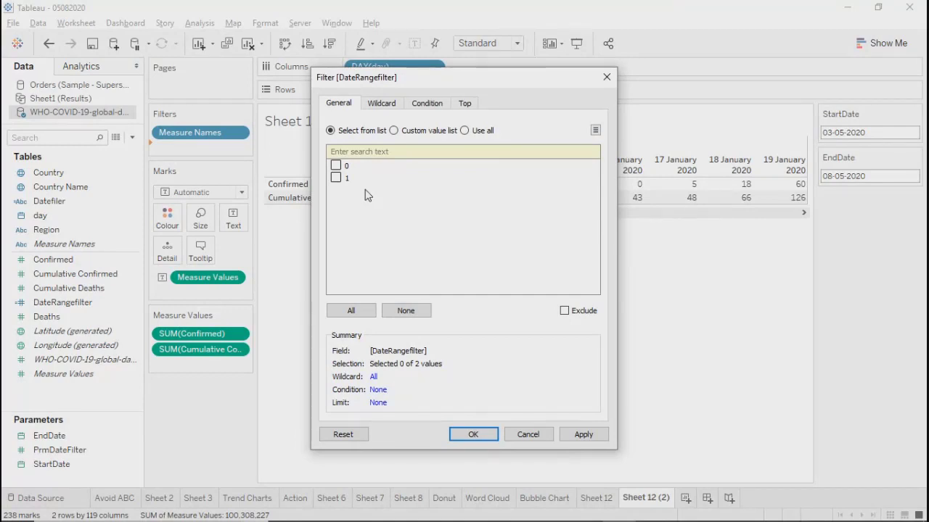
click(336, 178)
click(583, 435)
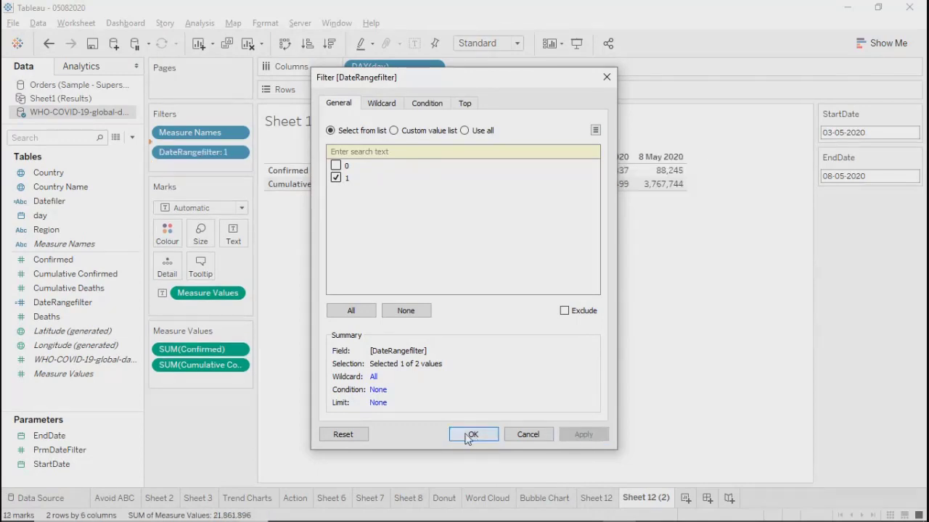
click(470, 435)
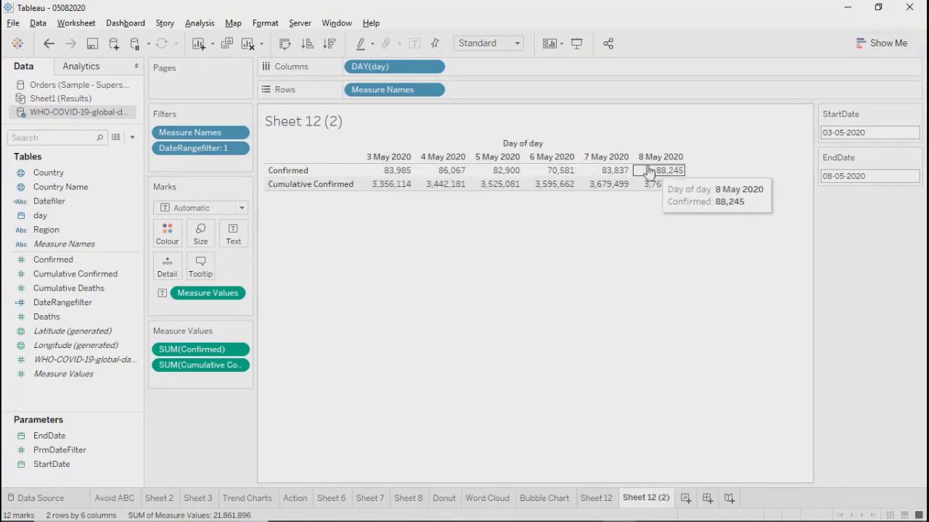
Step: Set the StartDate parameter to 26-04-2020 and the EndDate parameter to 04-05-2020, checking the days shown in the table
click(867, 133)
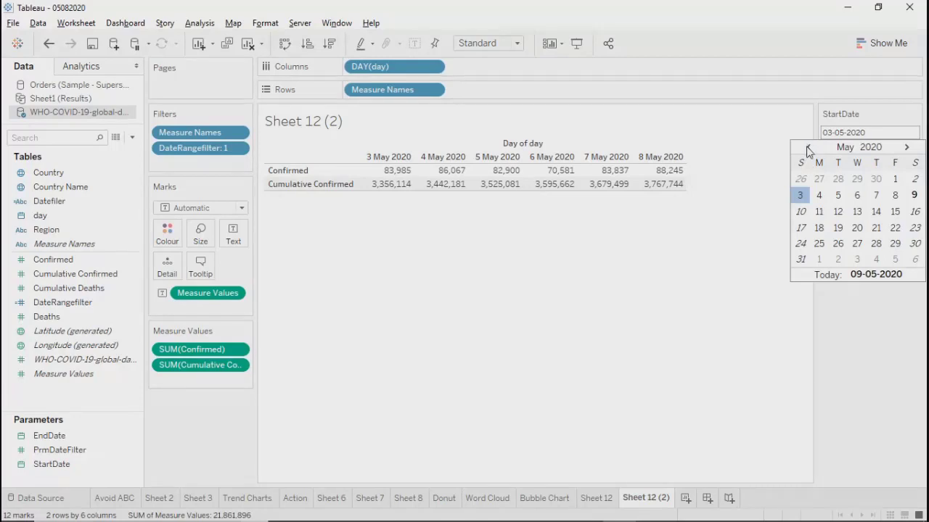
click(801, 180)
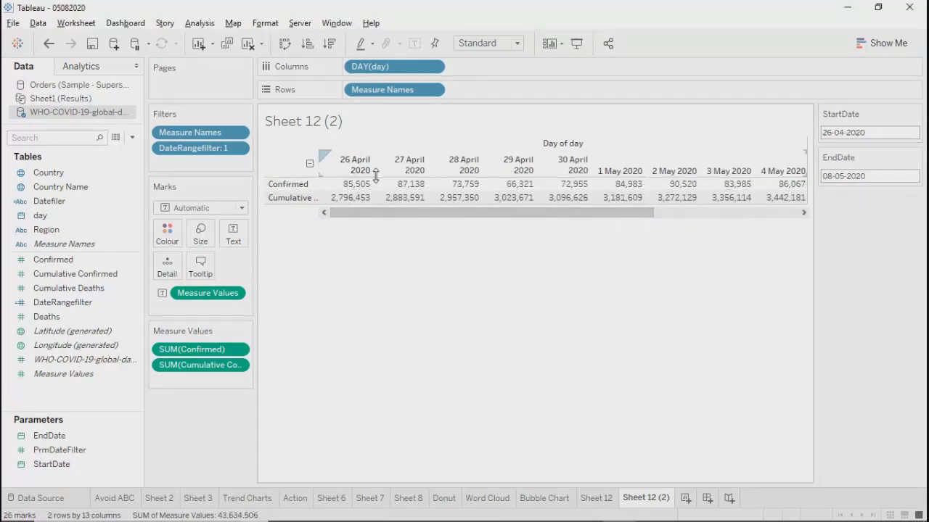
drag(394, 213, 582, 220)
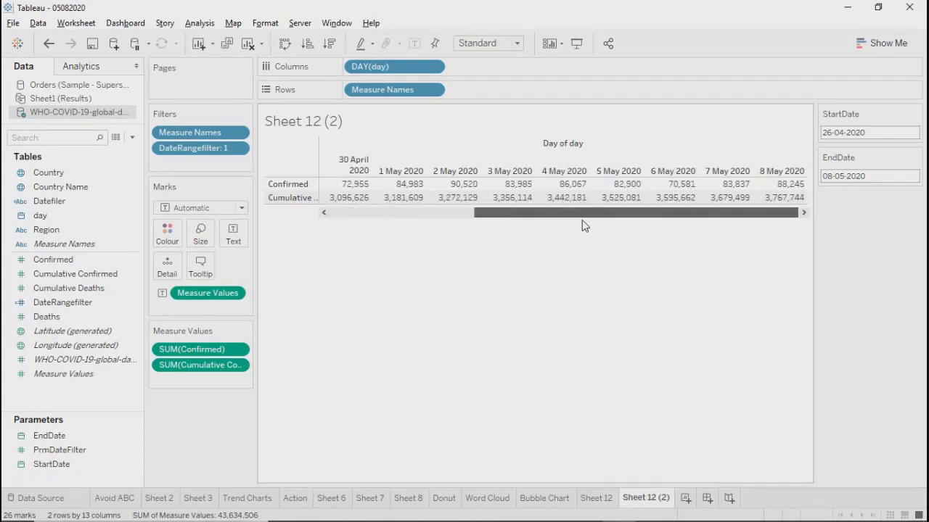
click(876, 180)
click(815, 237)
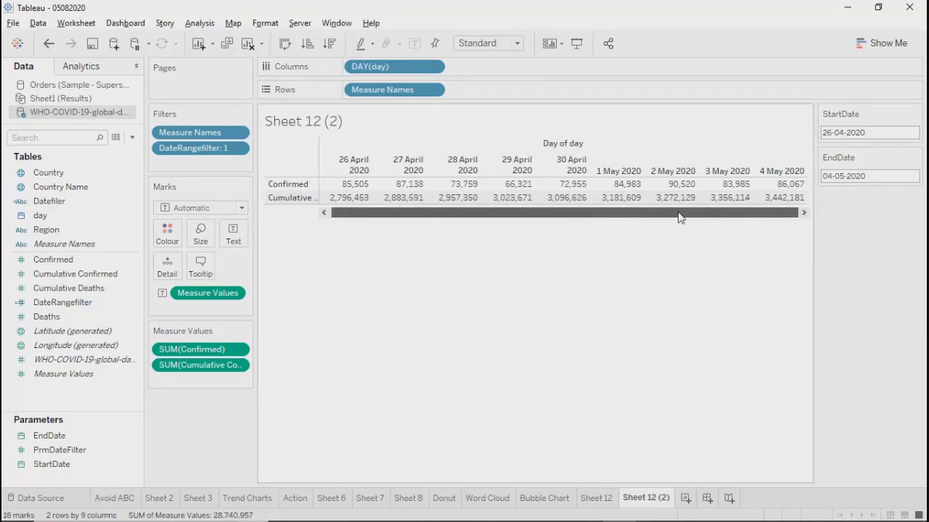
drag(679, 212, 568, 277)
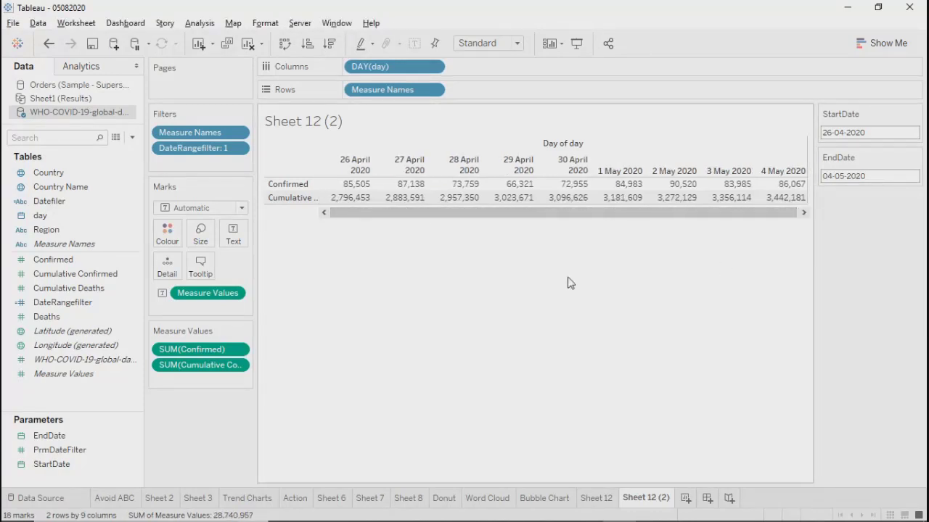